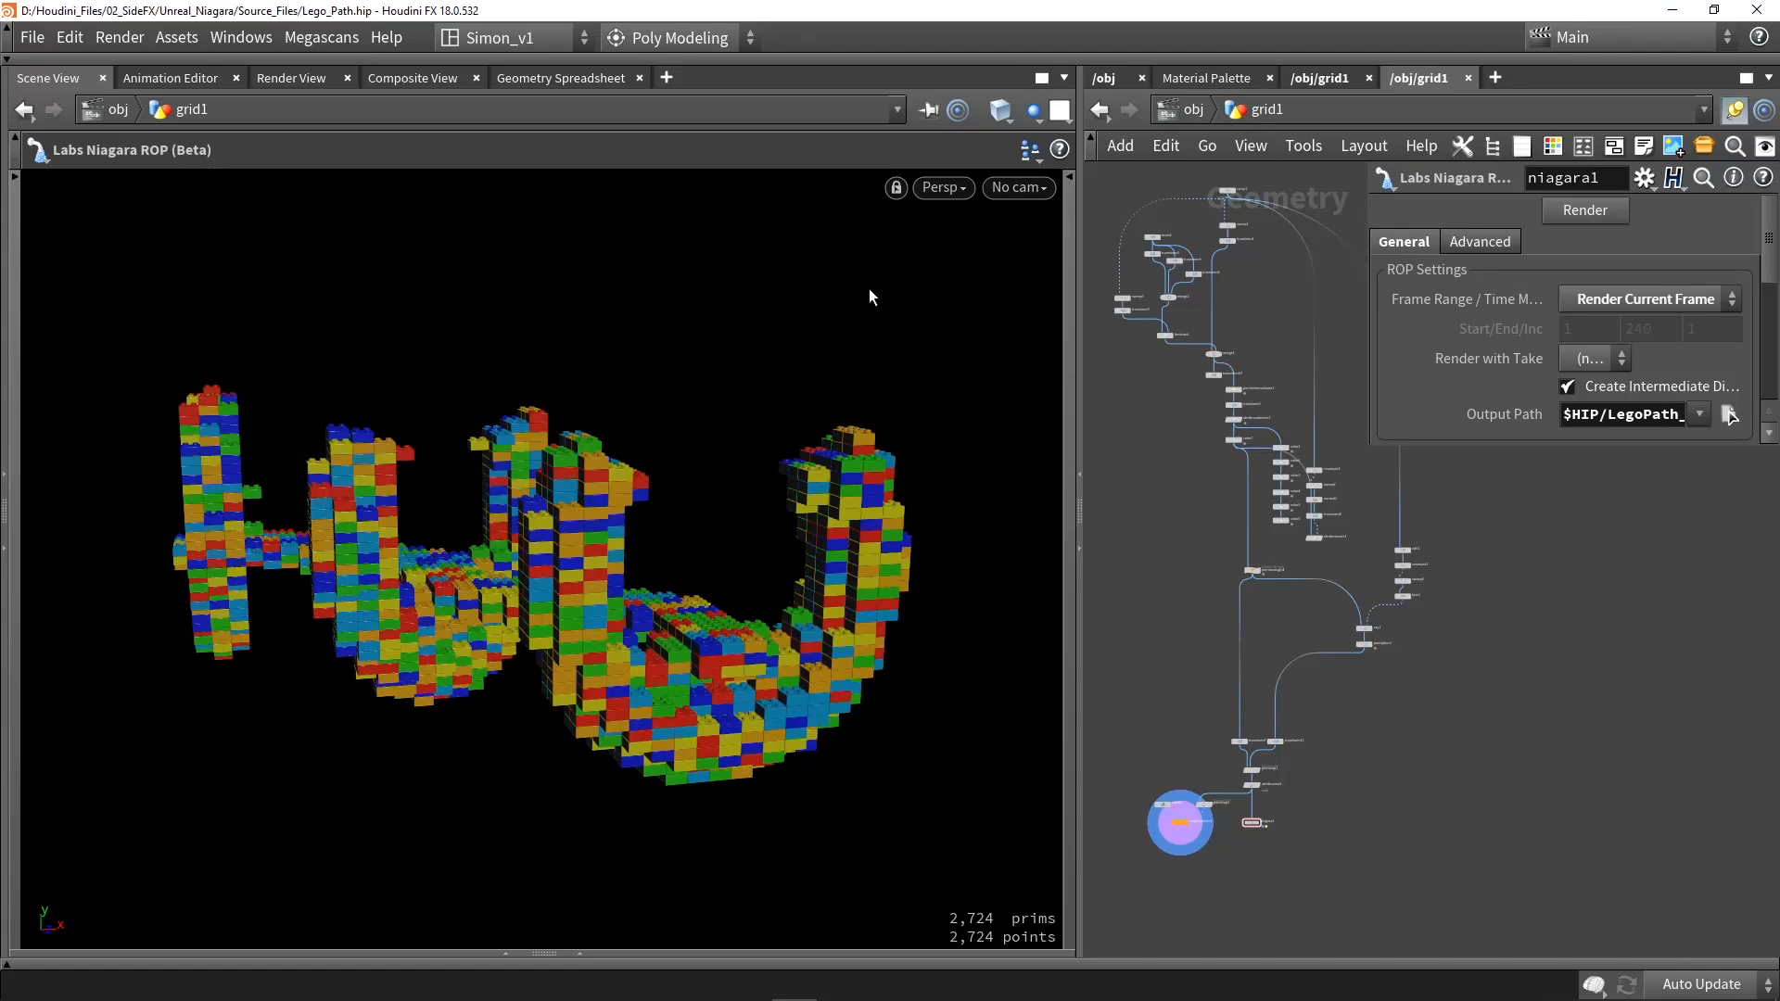
Display the curve1 node at the start of the network and inspect its path curve and parameters.
drag(549, 597, 575, 624)
middle_drag(1167, 427, 1178, 581)
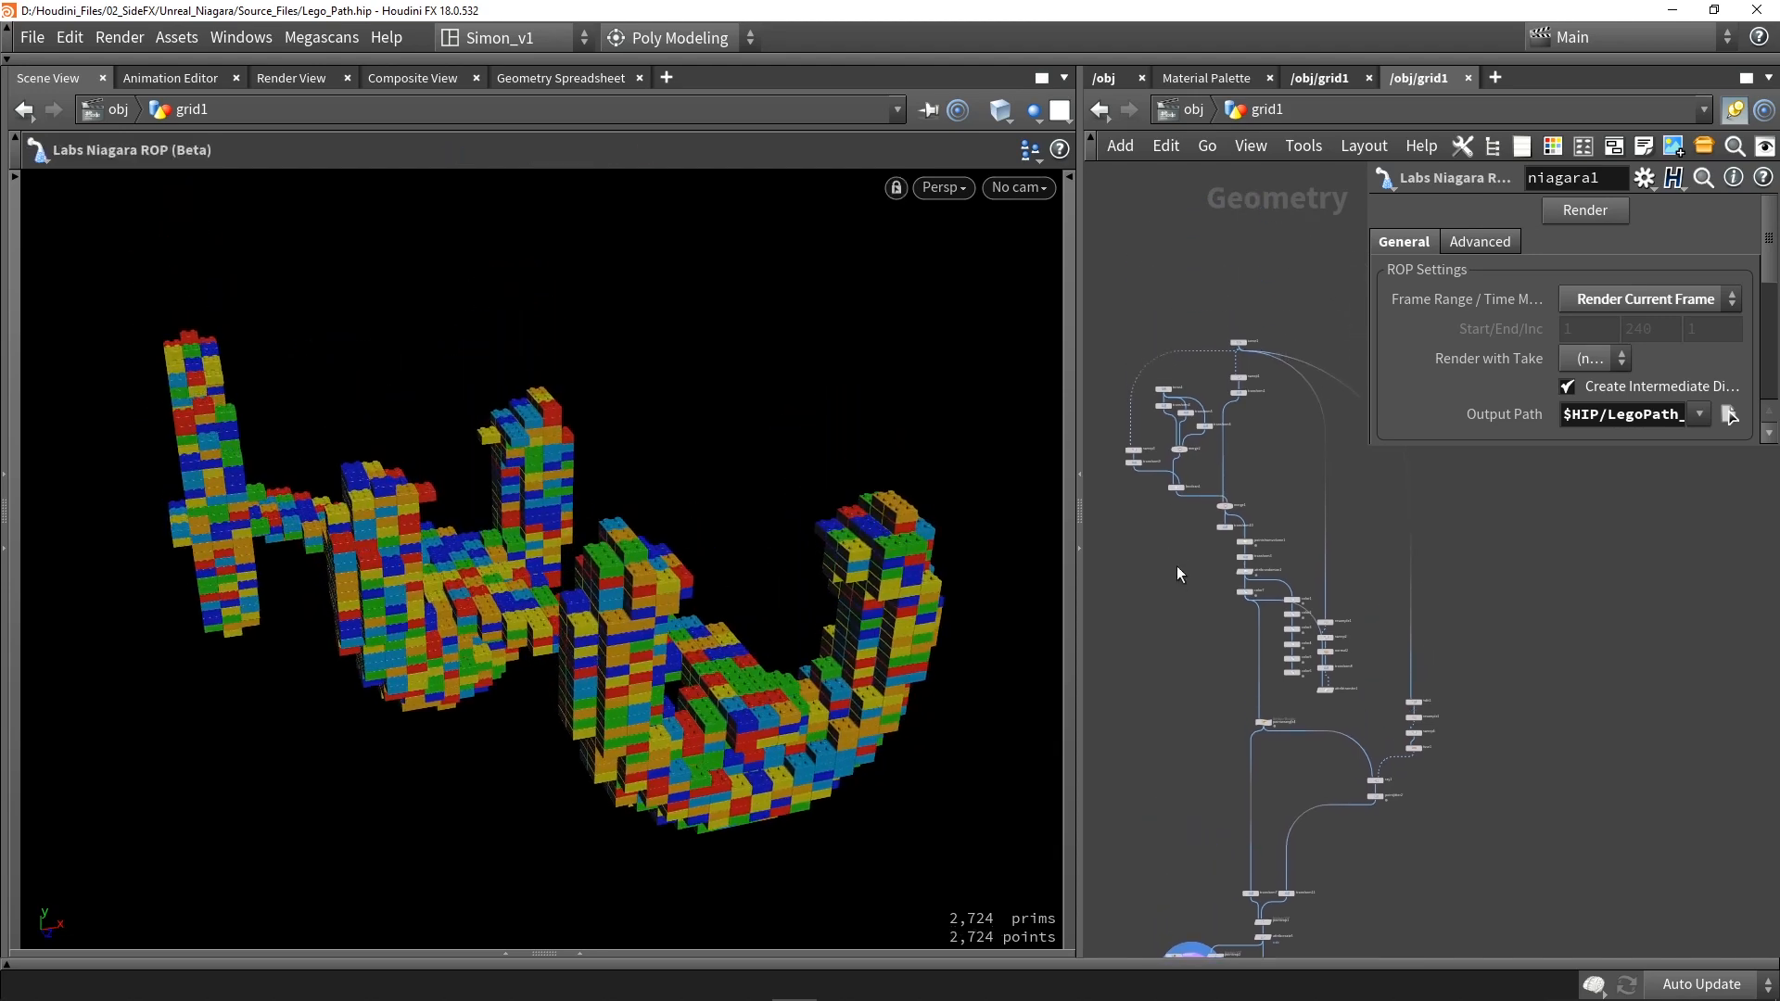
scroll(1244, 349, up, 3)
click(1242, 336)
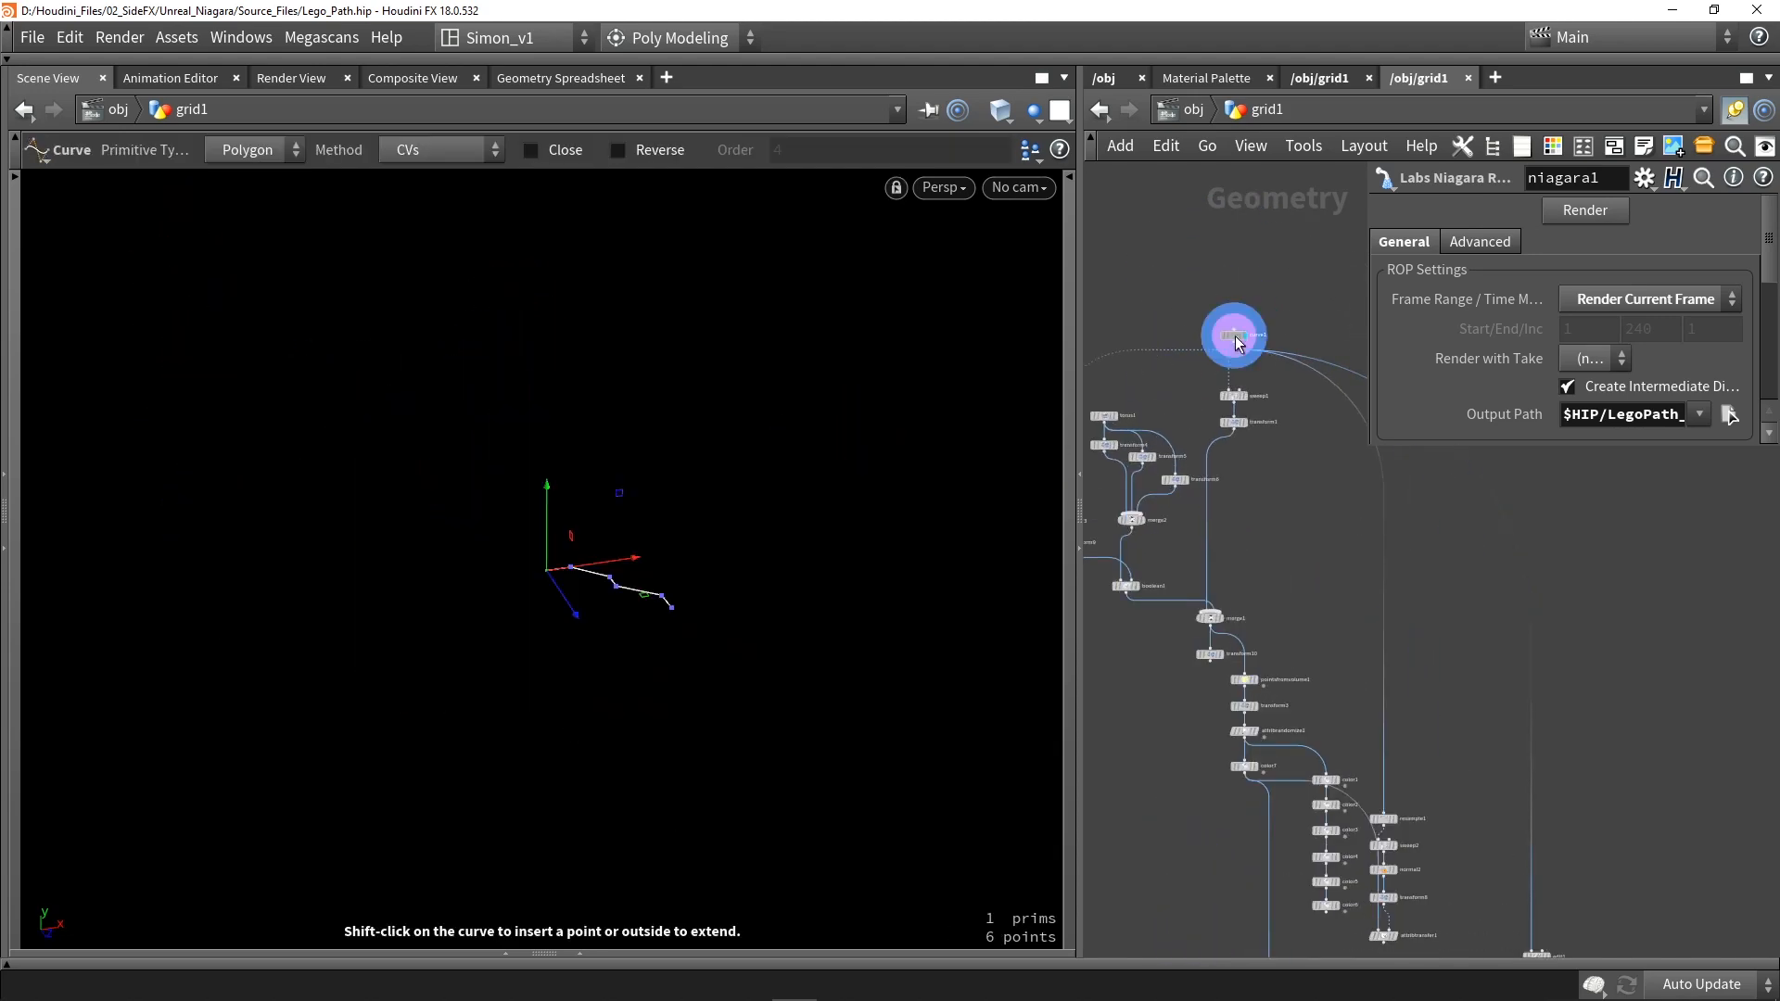
scroll(616, 536, up, 6)
key(Return)
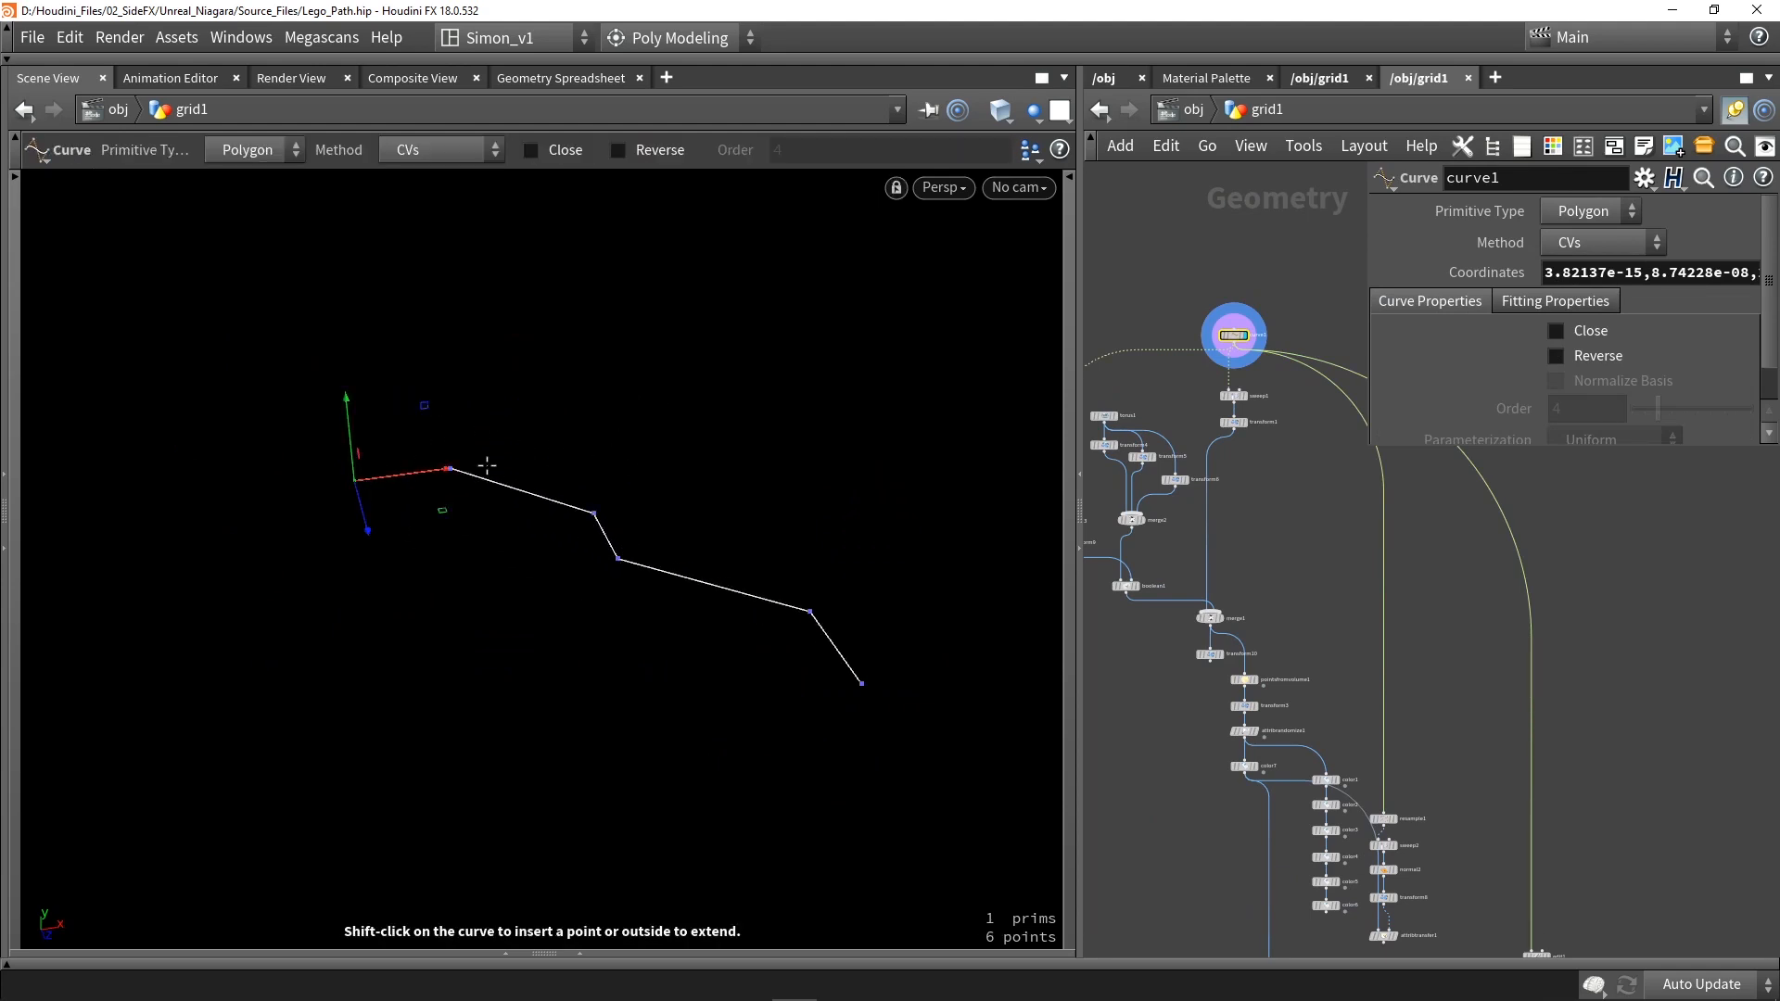
key(Escape)
drag(869, 693, 695, 591)
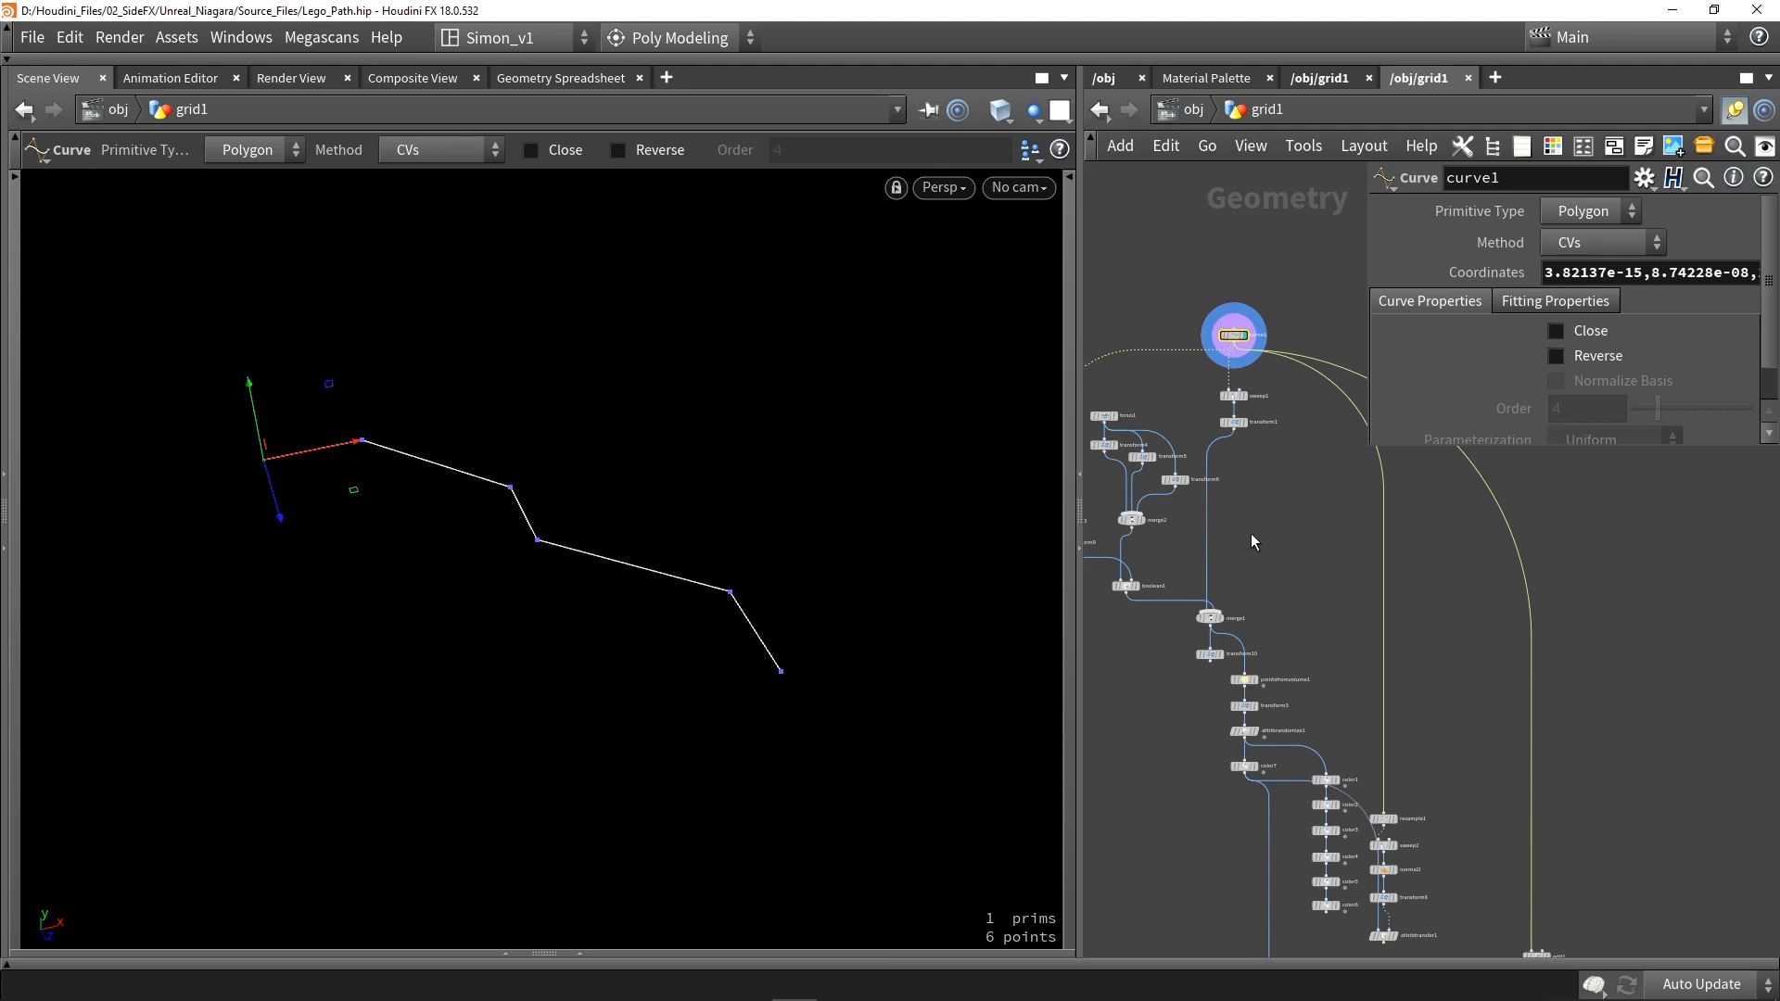
Display the sweep1 geometry and the transform10 output to inspect the swept path merged with the tube shapes.
click(1245, 397)
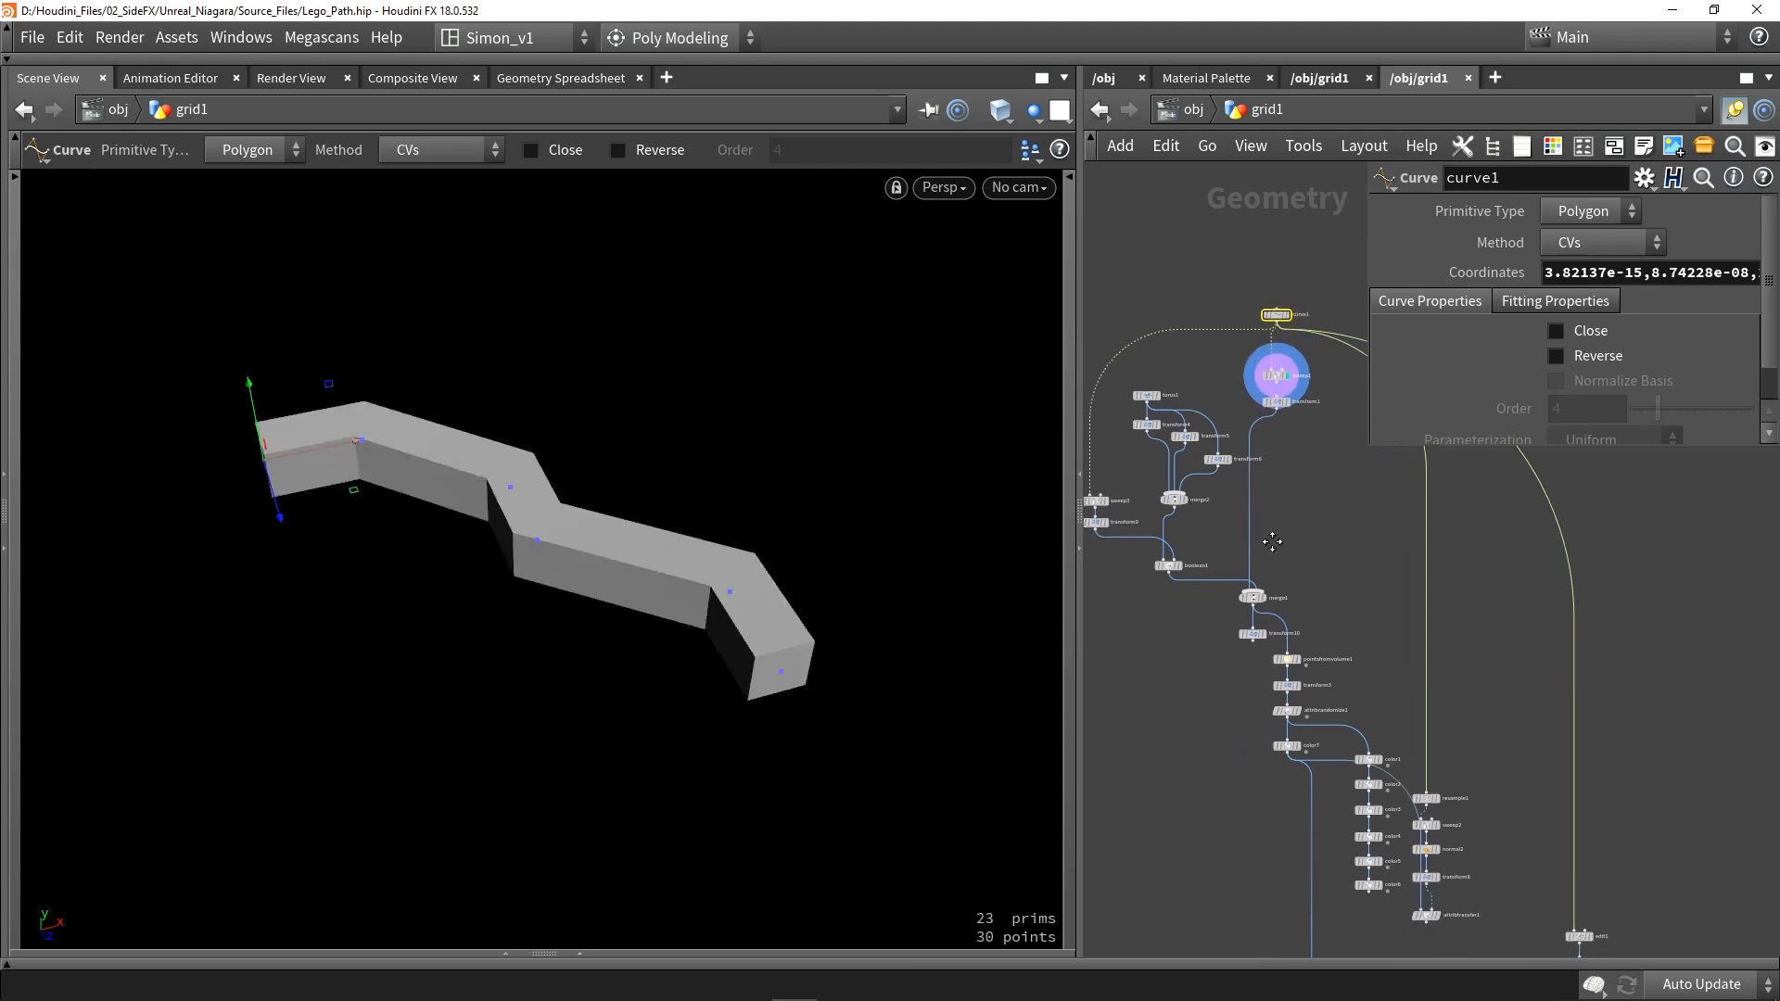
click(1165, 395)
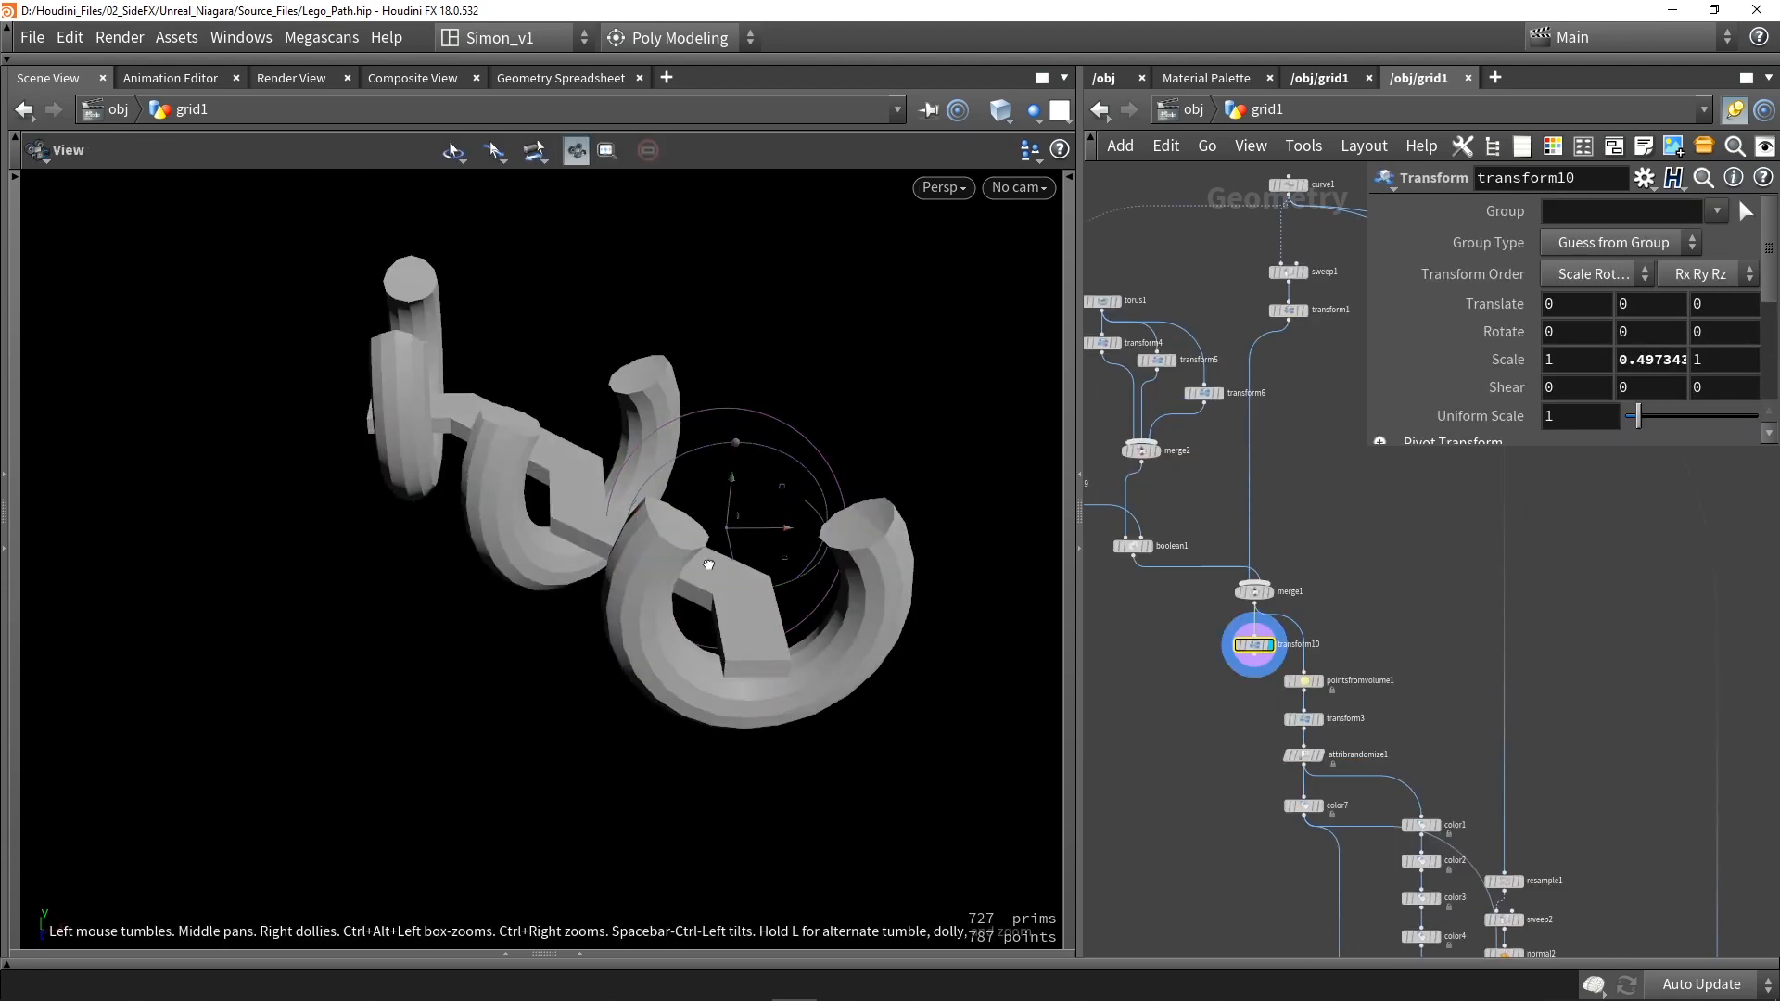
drag(602, 435, 545, 443)
drag(342, 572, 869, 554)
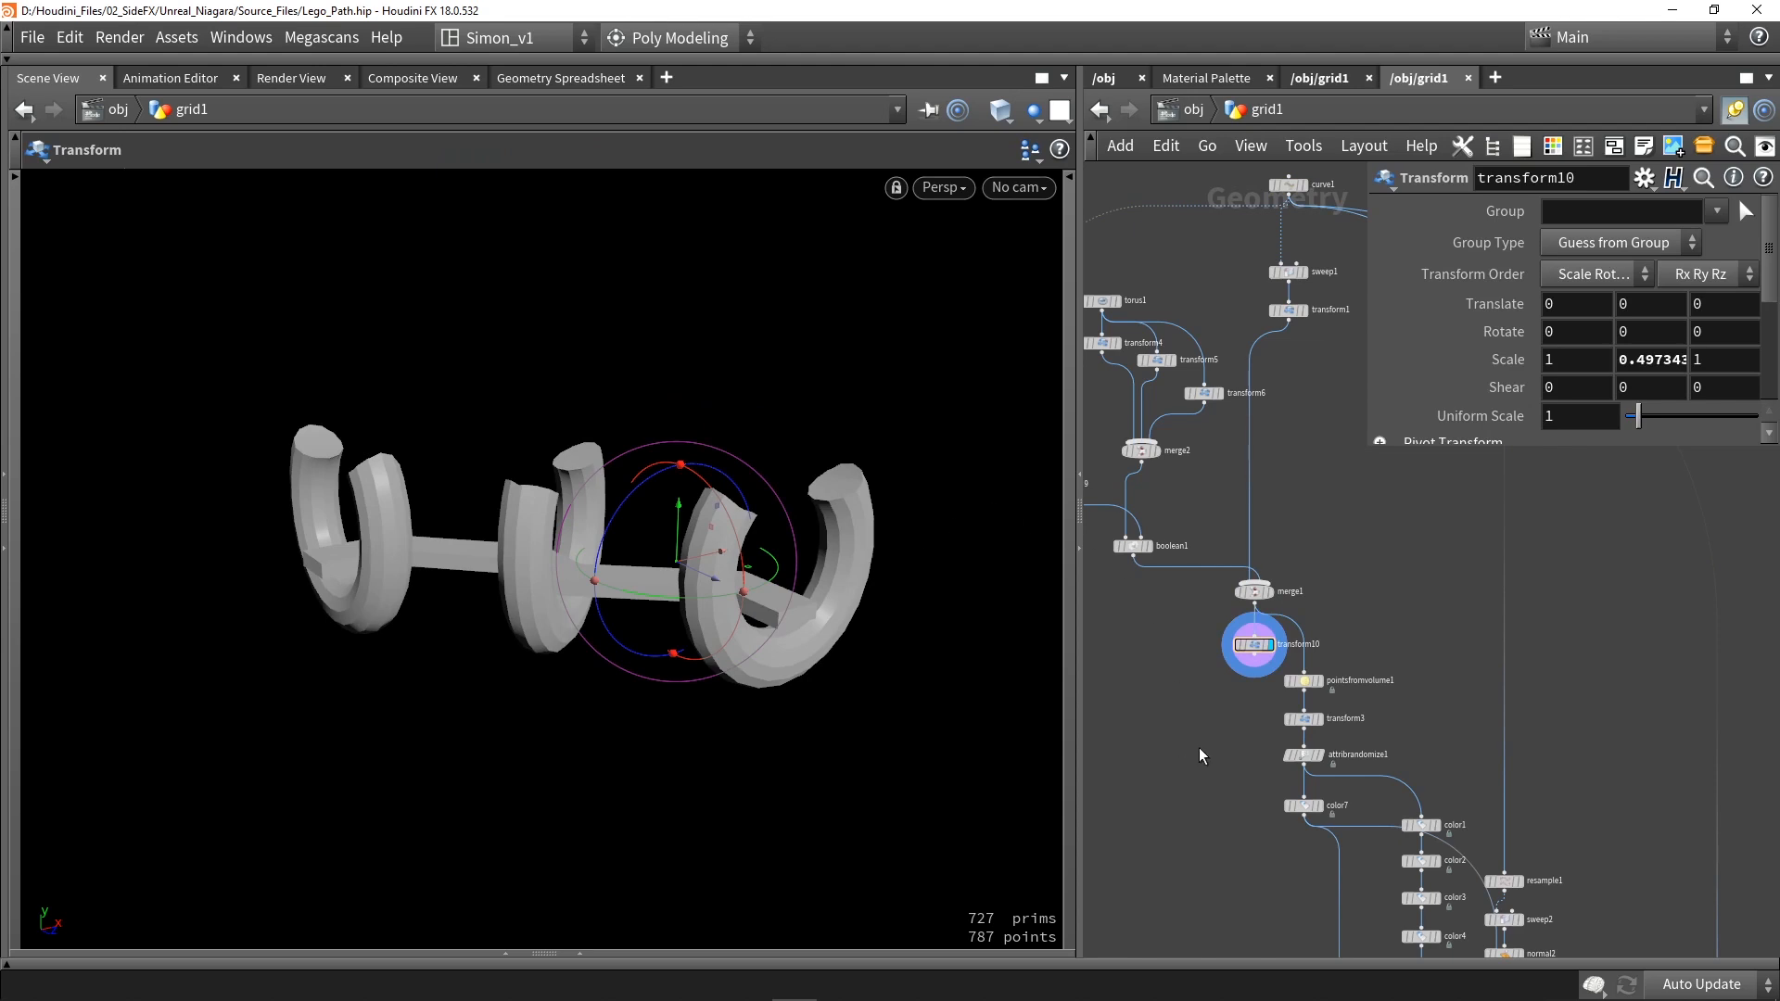
Display the pointsfromvolume1 node and examine its settings and the point grid filling the merged shape.
middle_drag(1220, 768, 1179, 596)
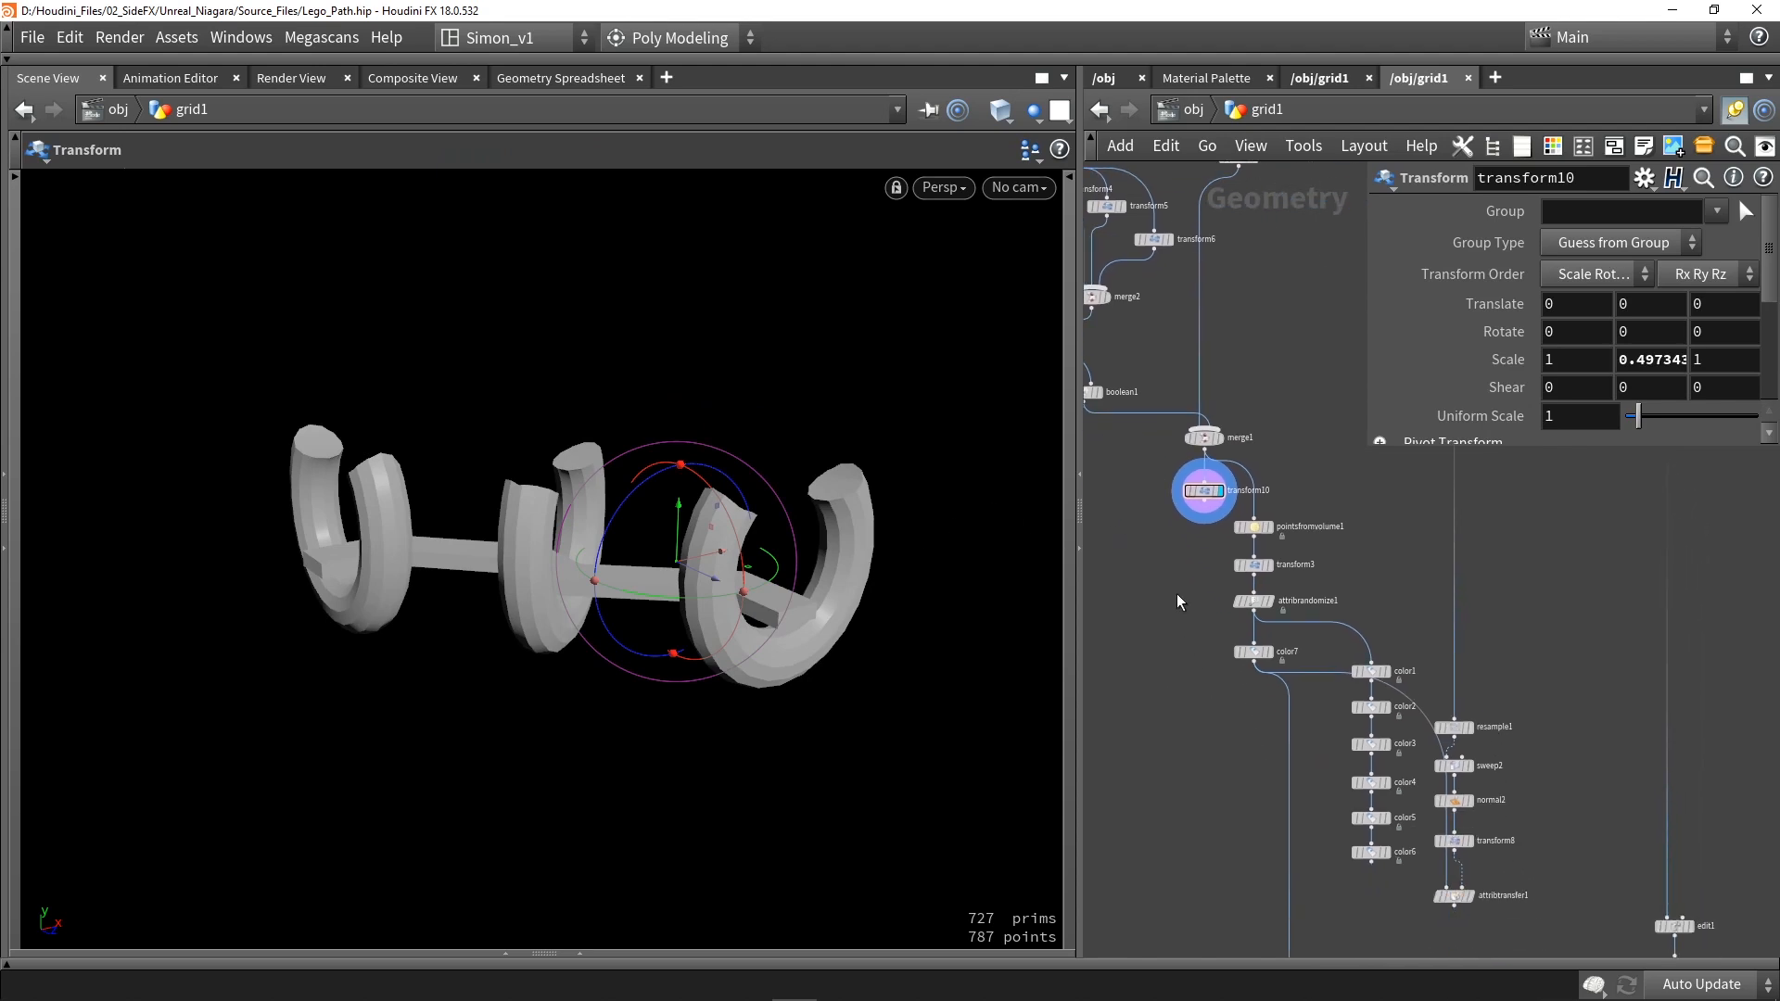
scroll(1196, 565, up, 2)
scroll(1270, 543, up, 2)
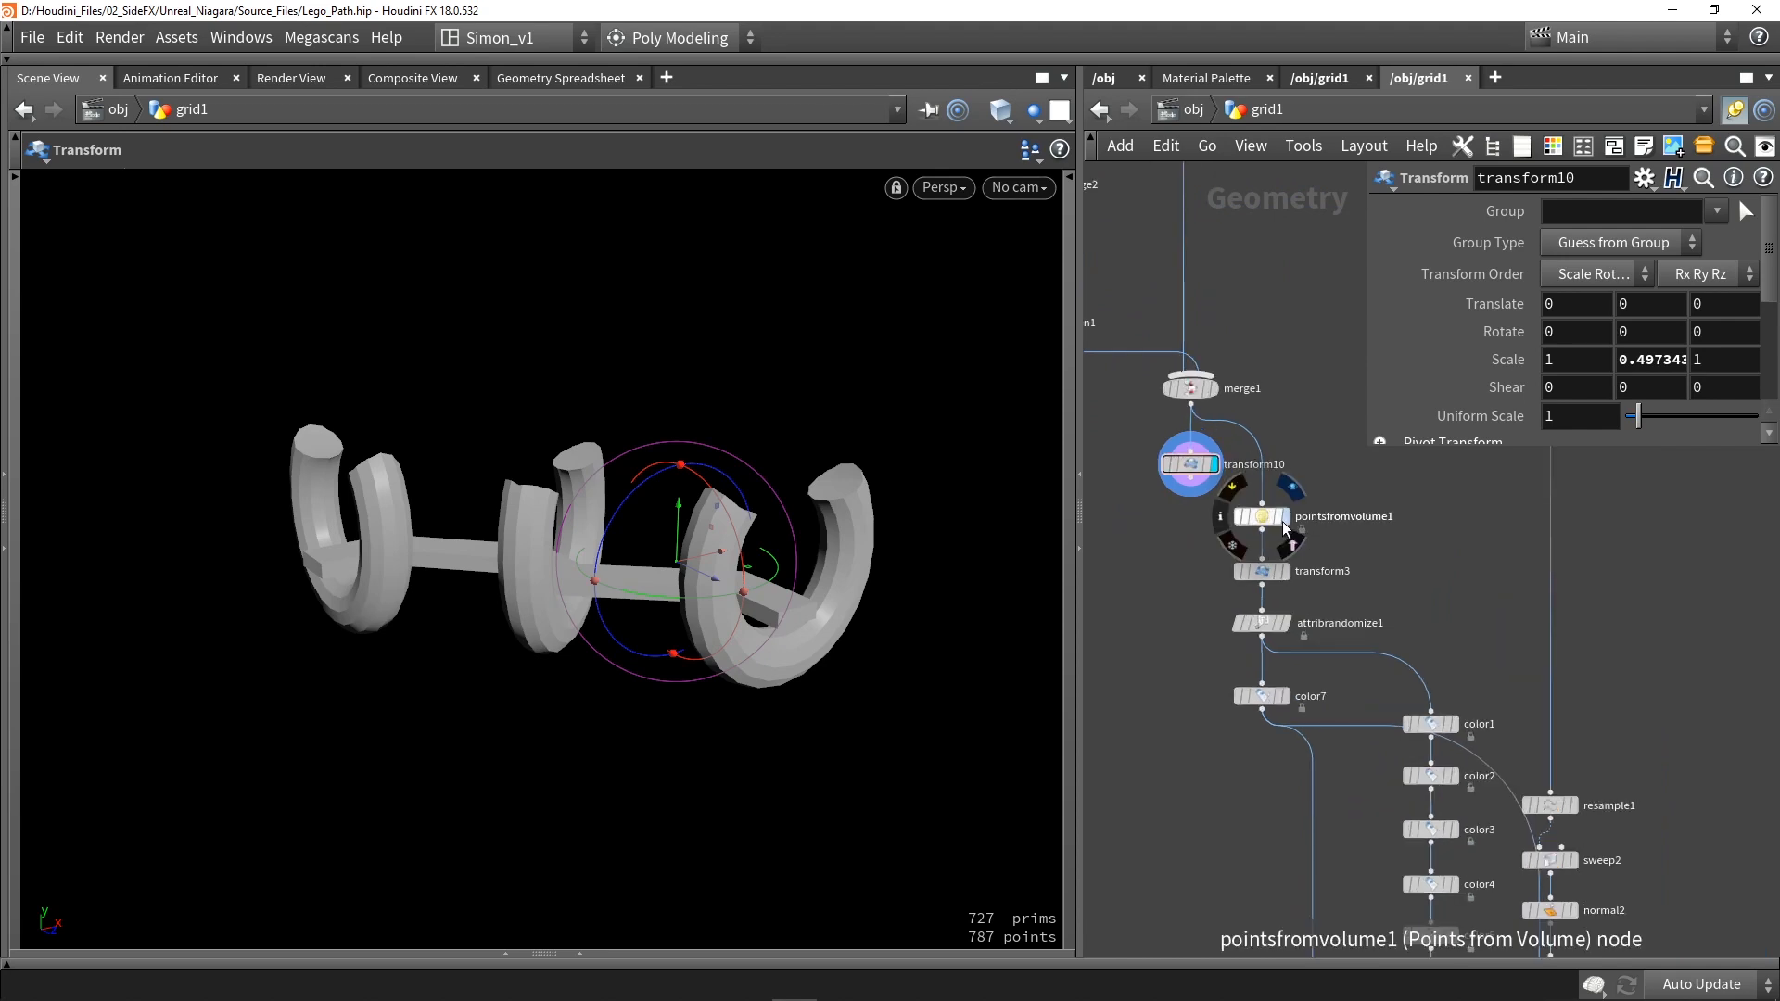
click(1287, 519)
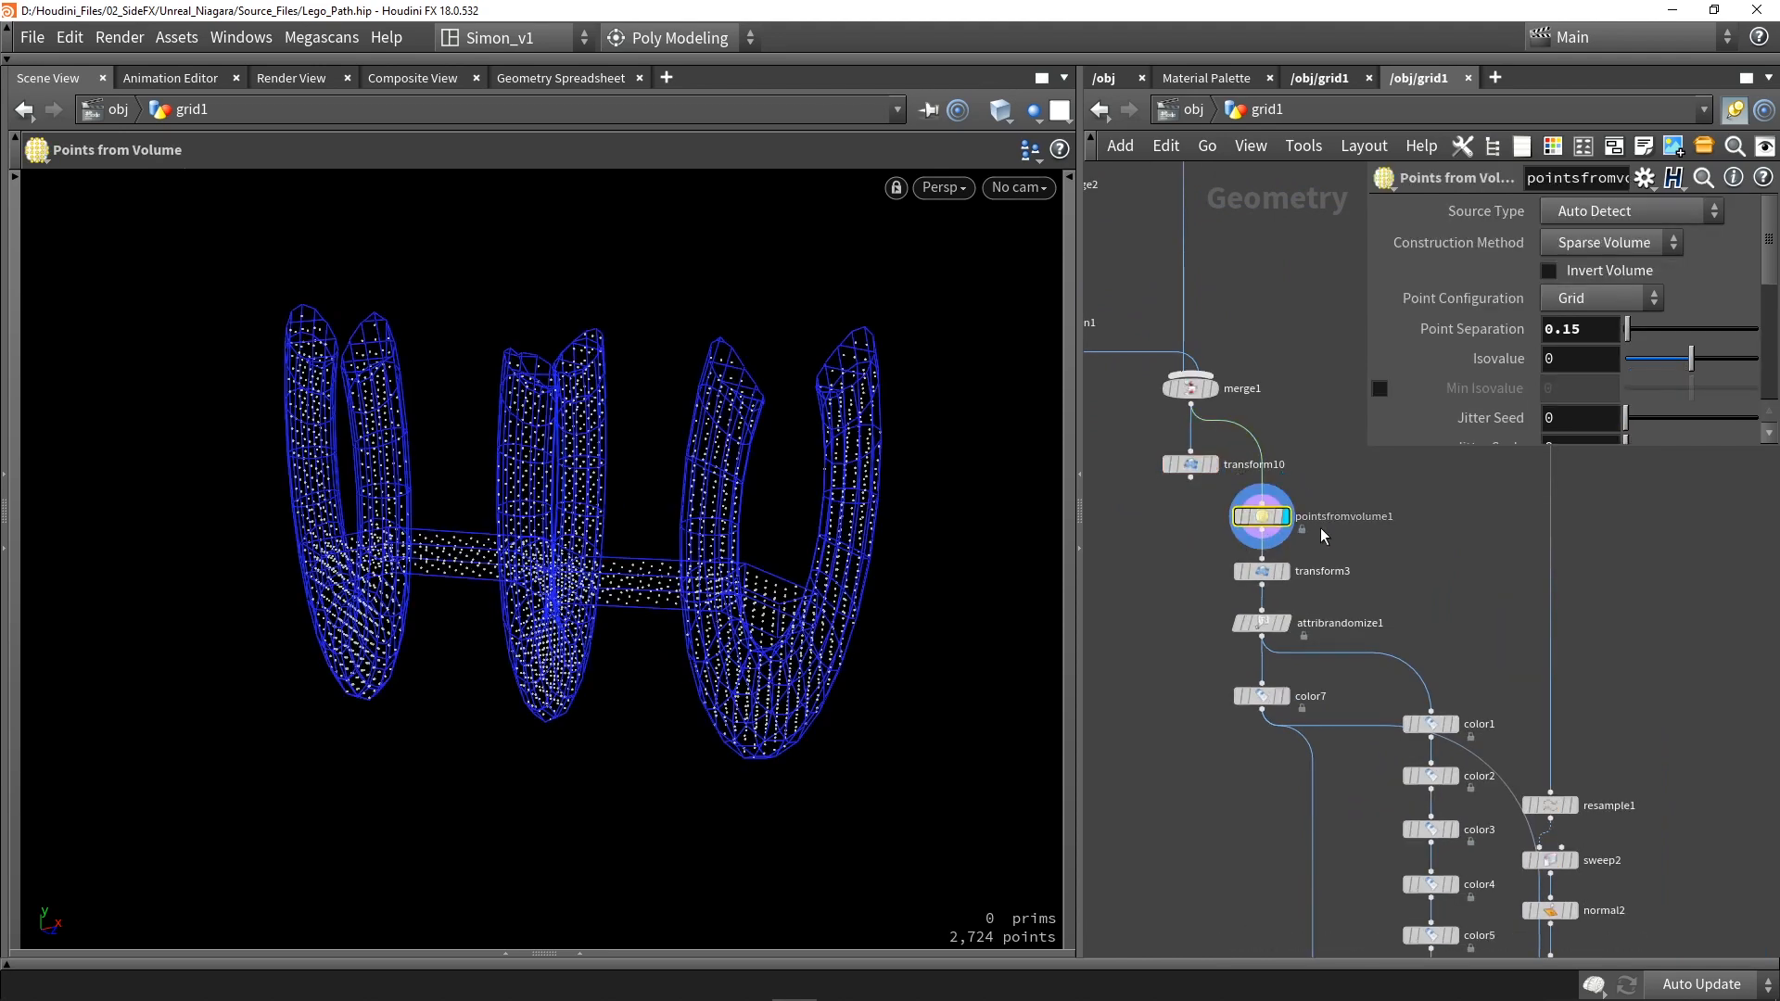
drag(1373, 451, 1294, 462)
key(Escape)
drag(819, 553, 759, 520)
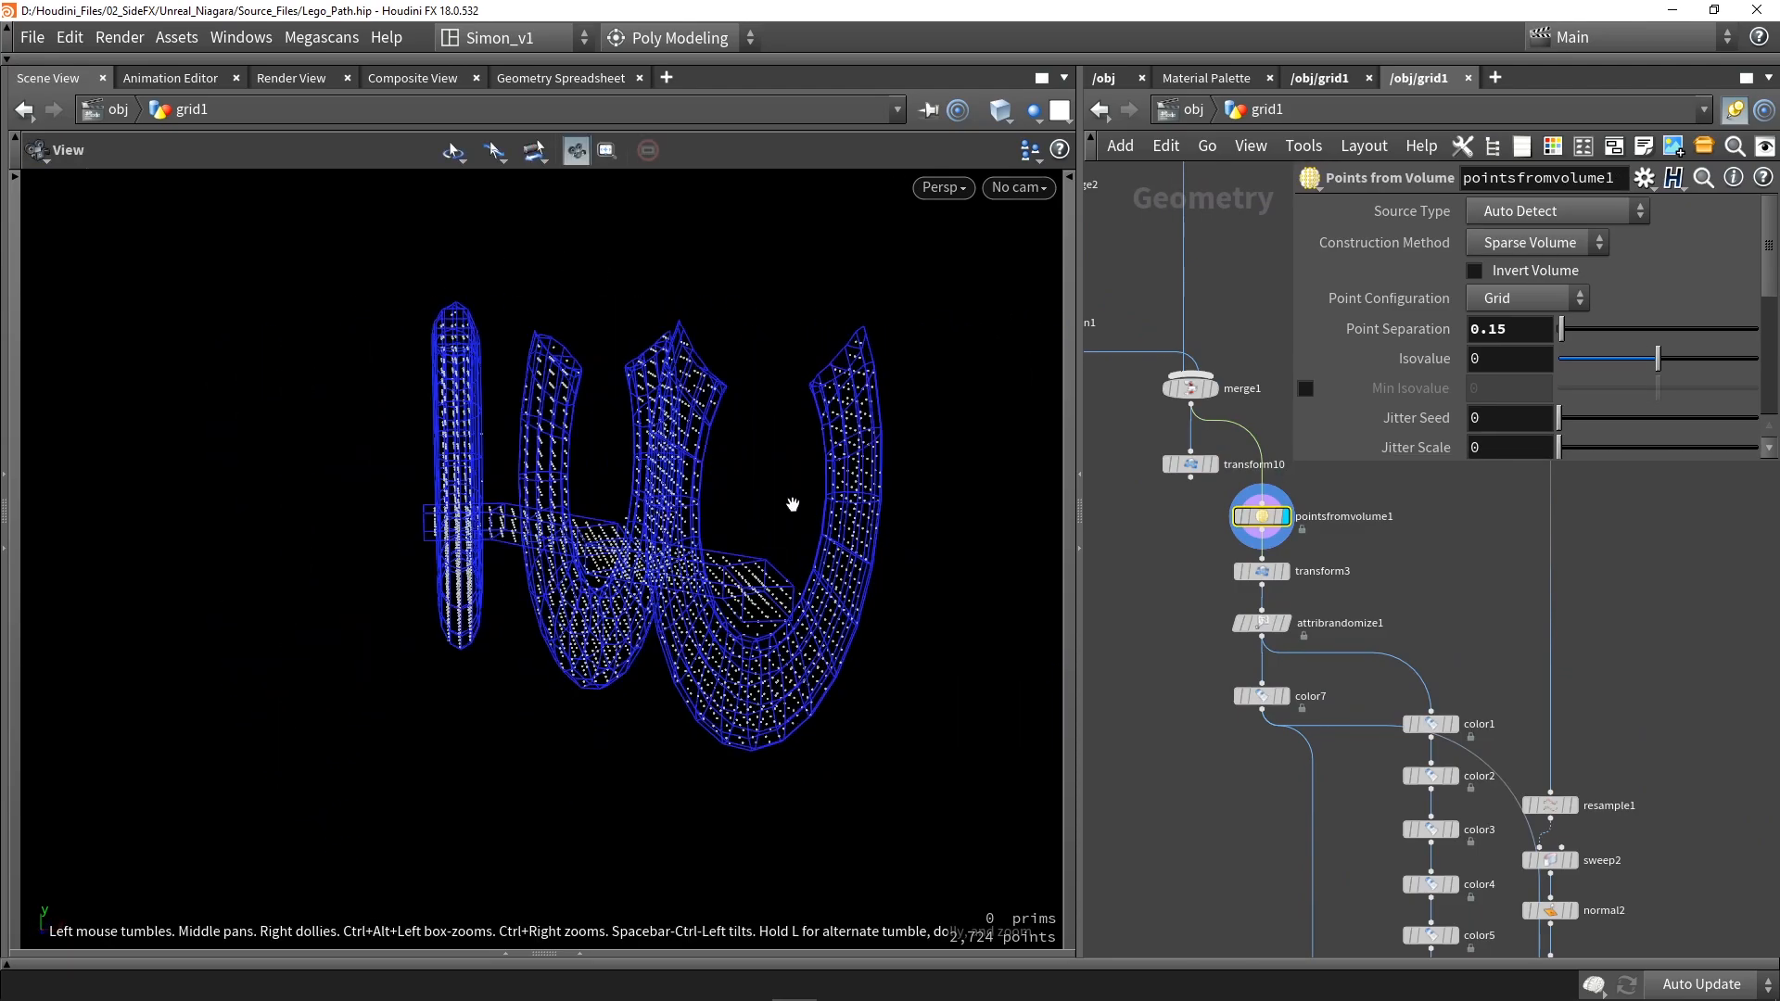
drag(821, 289, 679, 433)
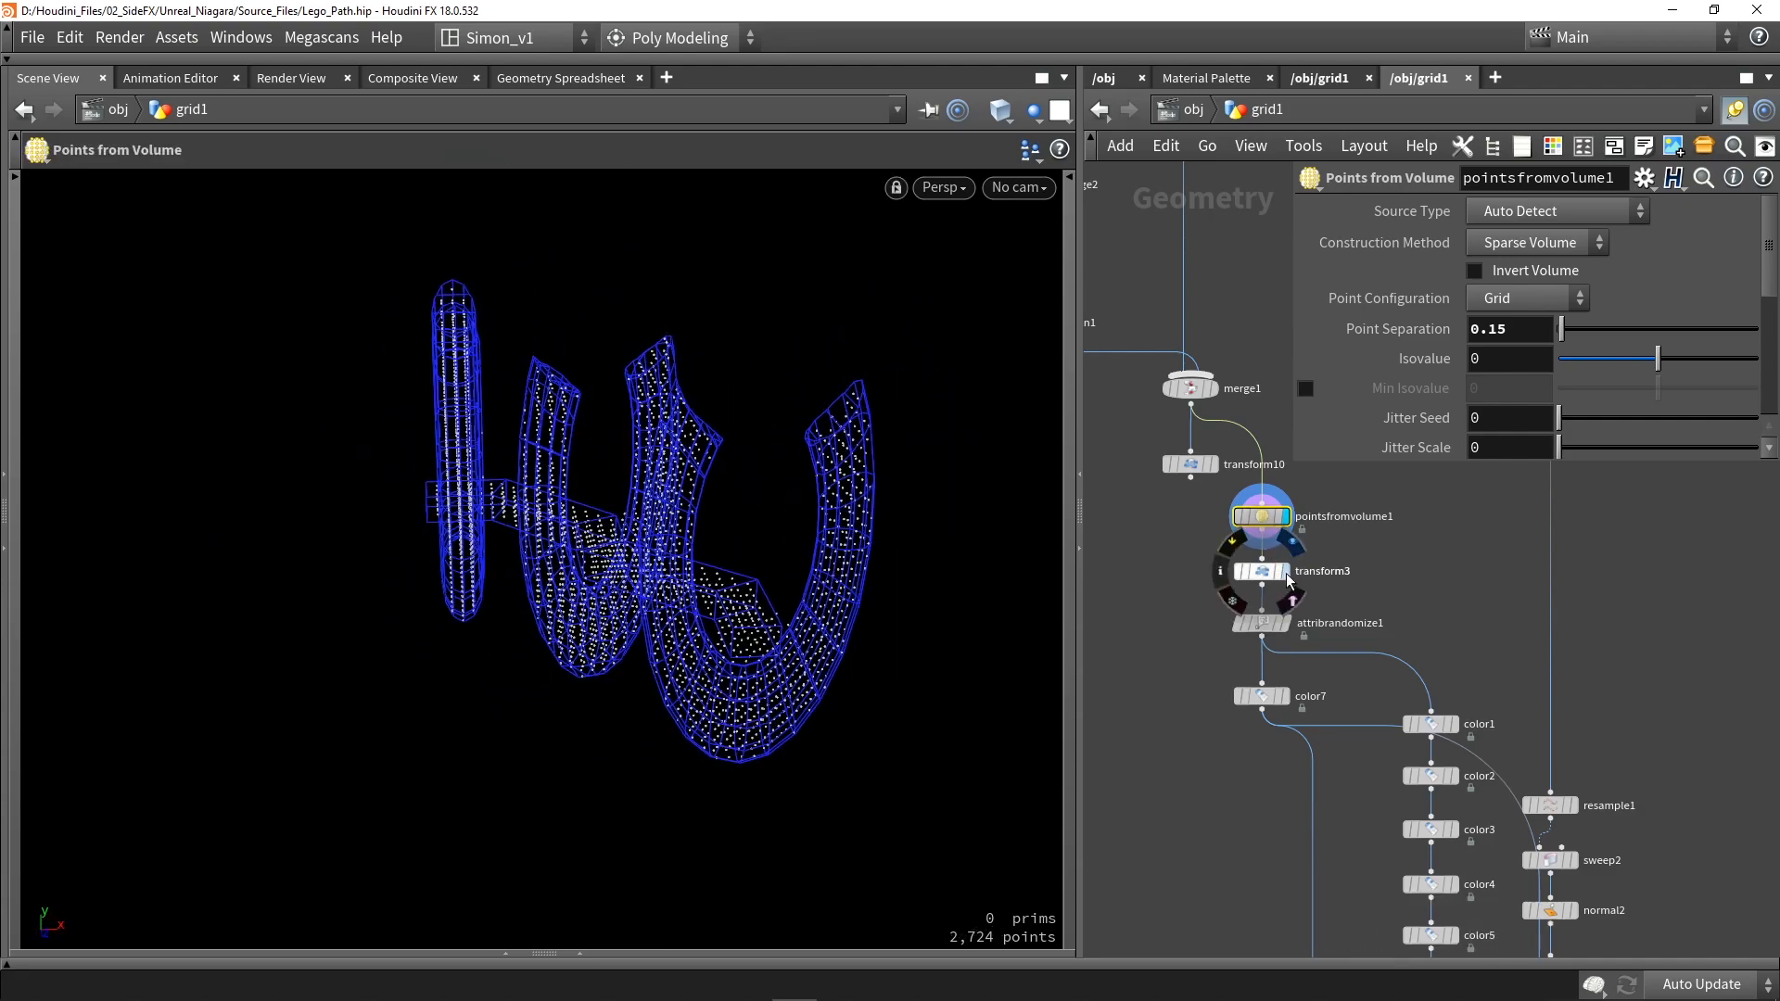
Display transform3 to inspect the vertically scaled point cloud, and save the scene file.
click(1285, 572)
click(1263, 573)
drag(682, 548, 867, 632)
key(Return)
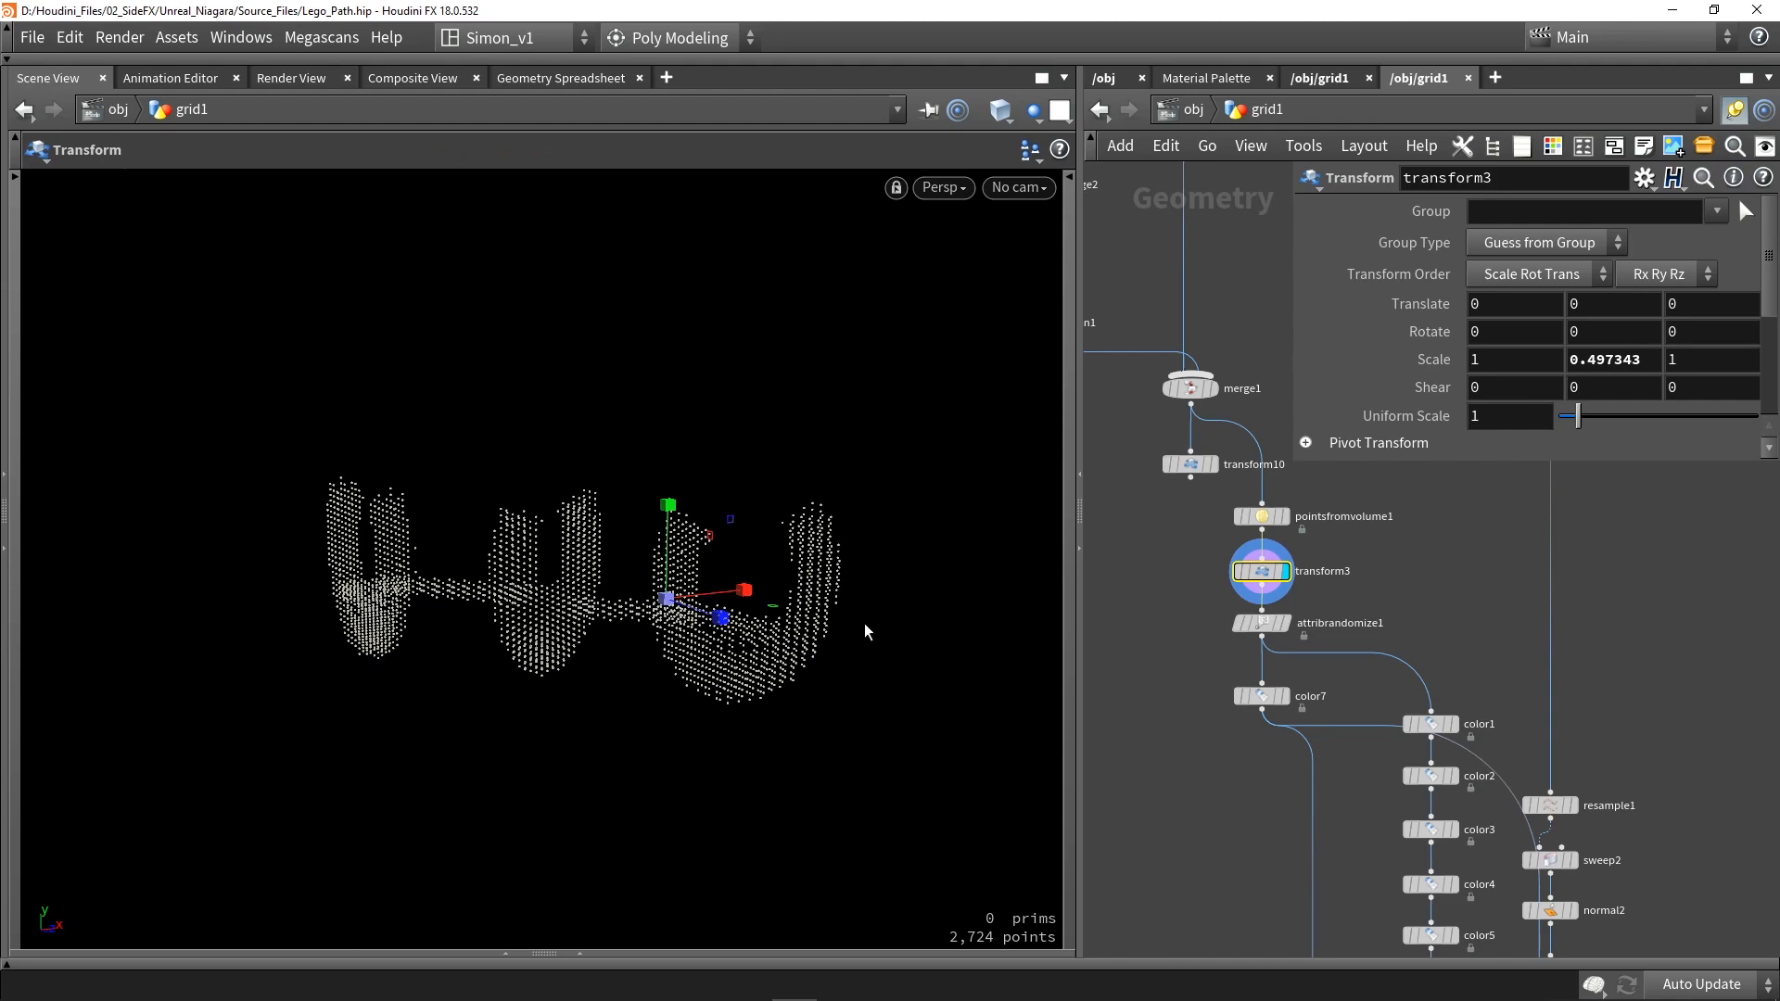
key(Escape)
drag(663, 668, 543, 727)
middle_drag(1241, 794, 1238, 794)
scroll(1239, 793, up, 2)
key(ctrl+s)
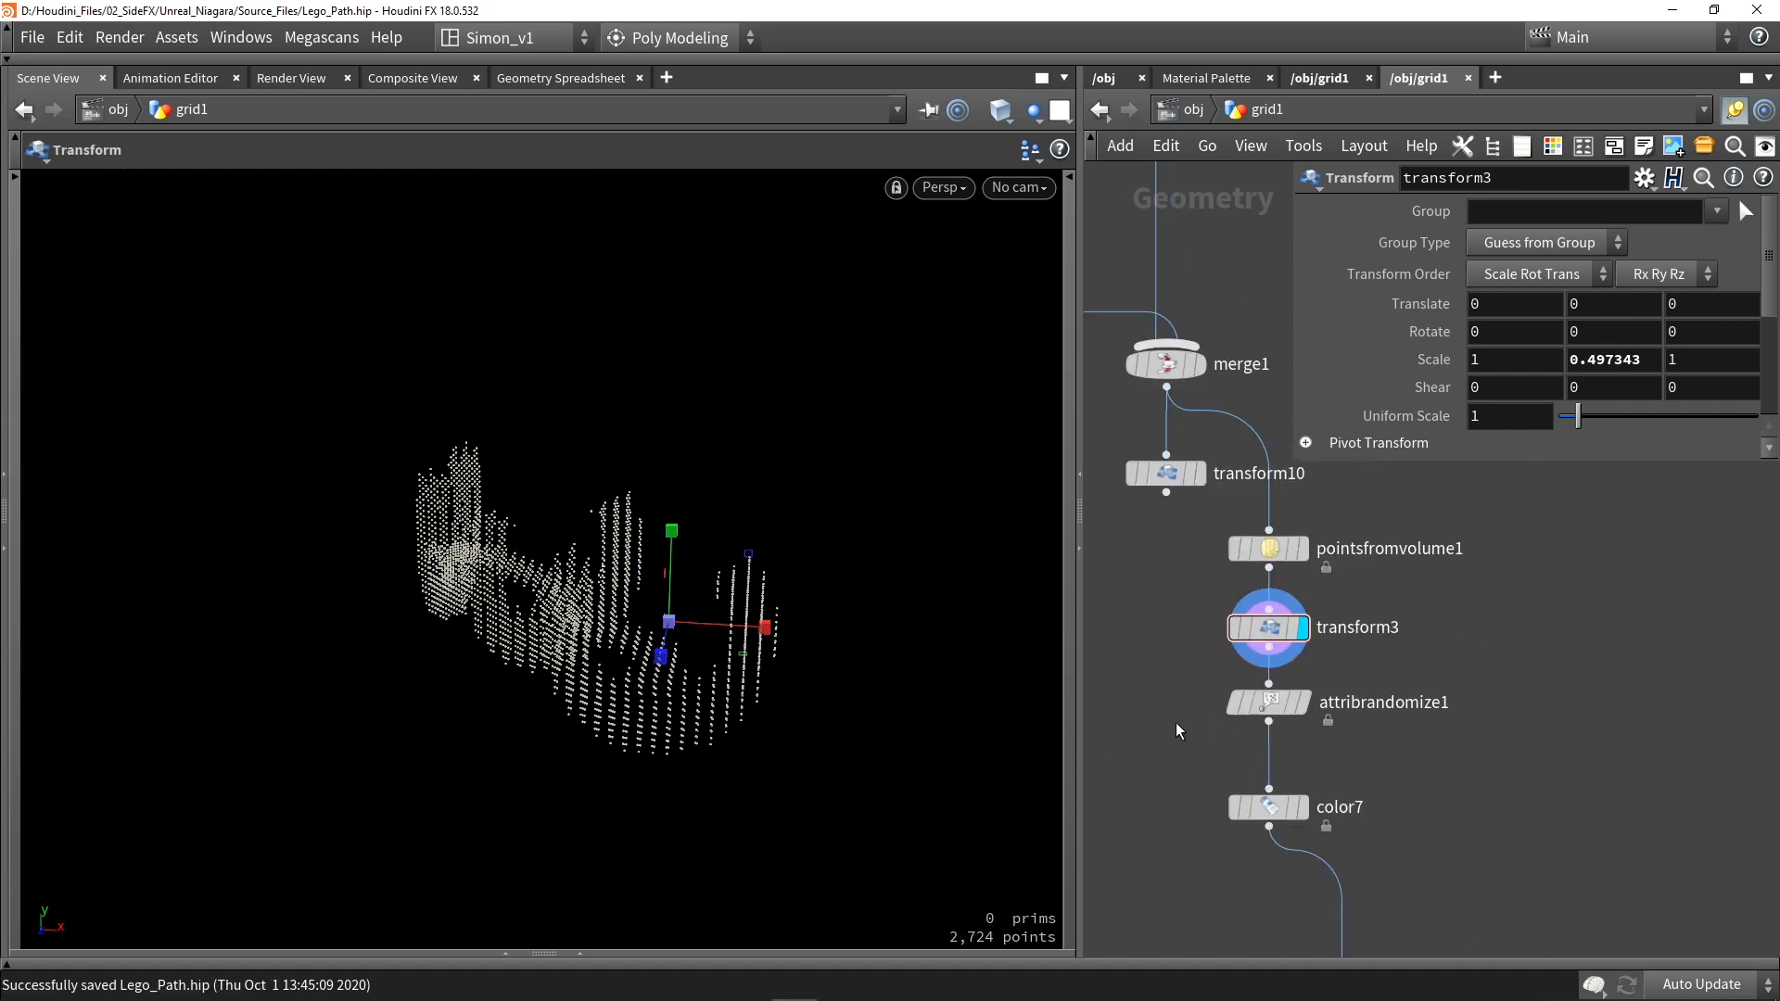
Display attribrandomize1 and examine the discrete distribution and minimum and maximum values of its index attribute.
click(1265, 704)
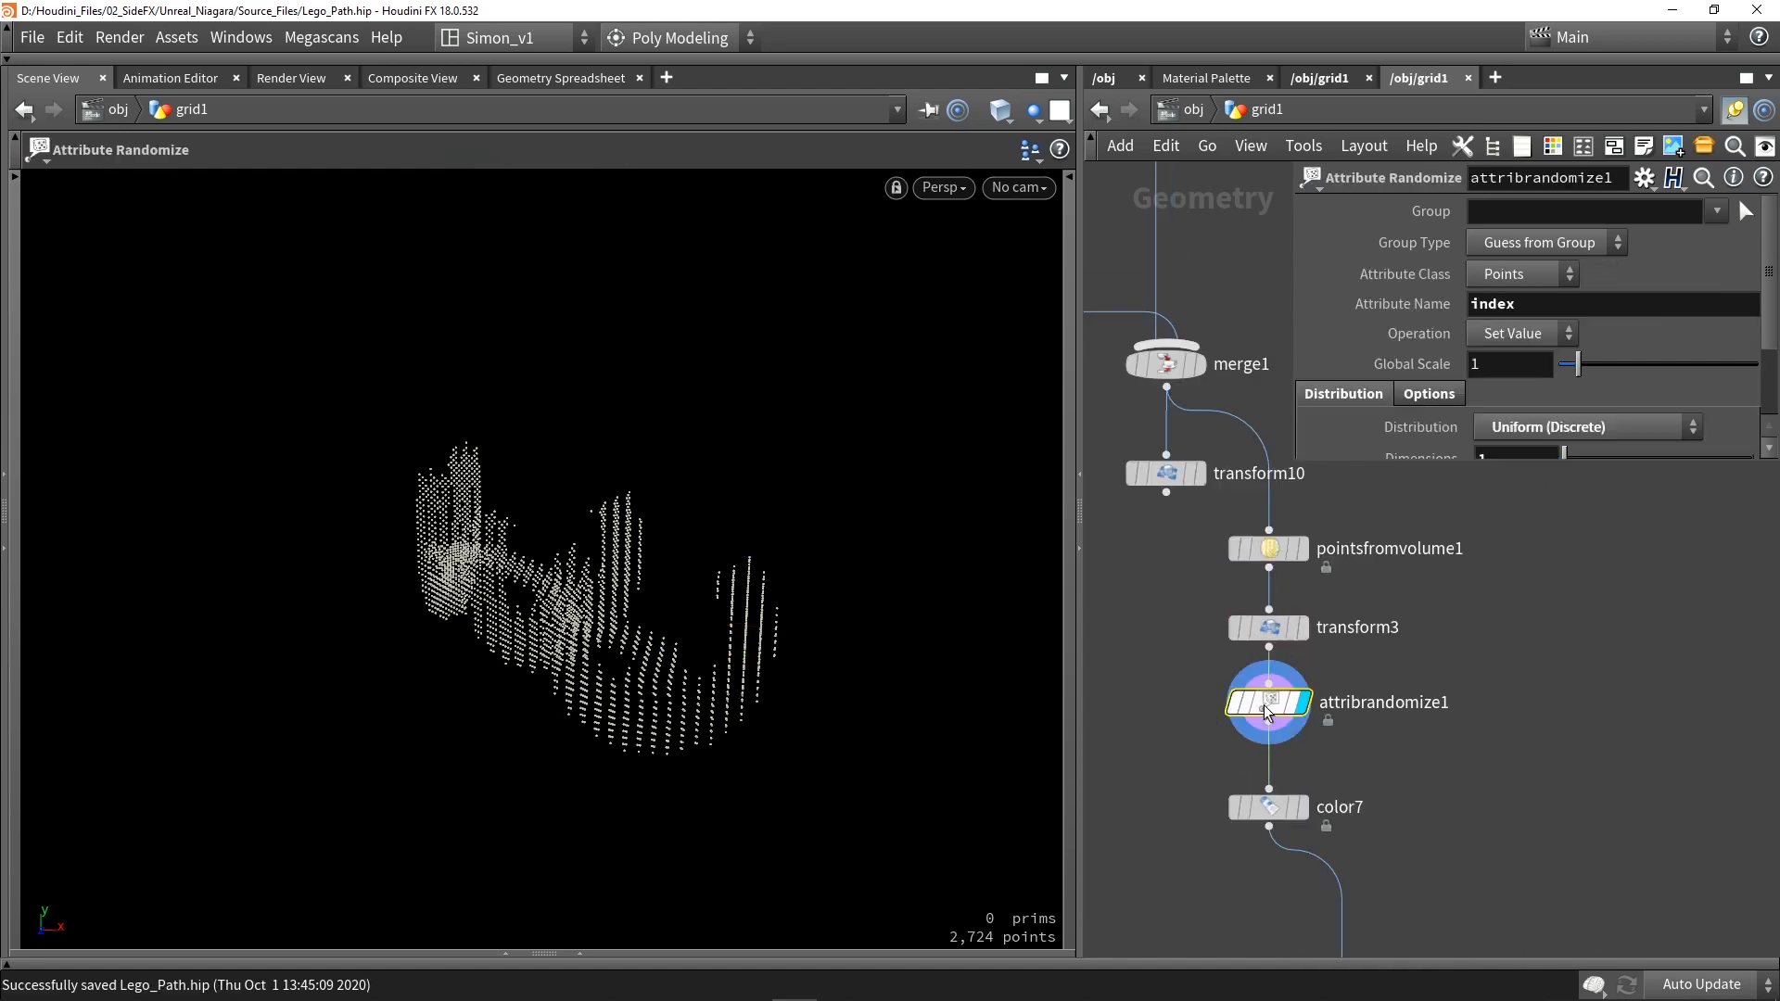
scroll(1365, 432, down, 3)
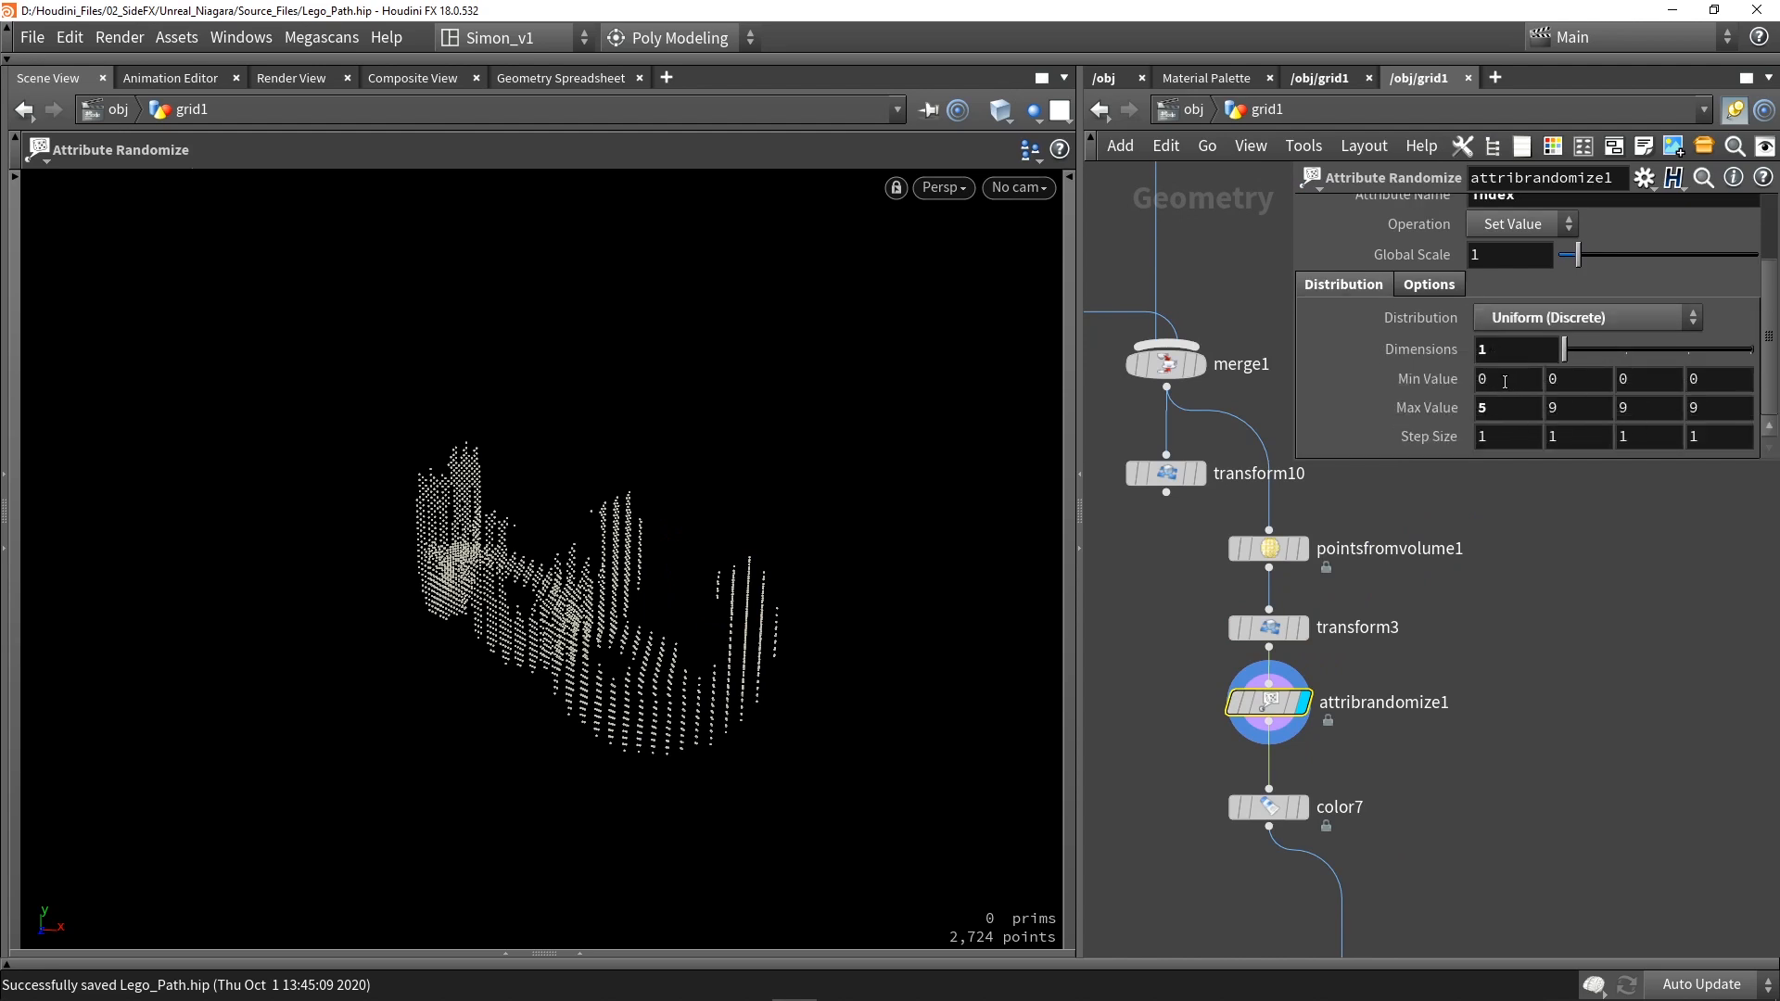
click(1486, 408)
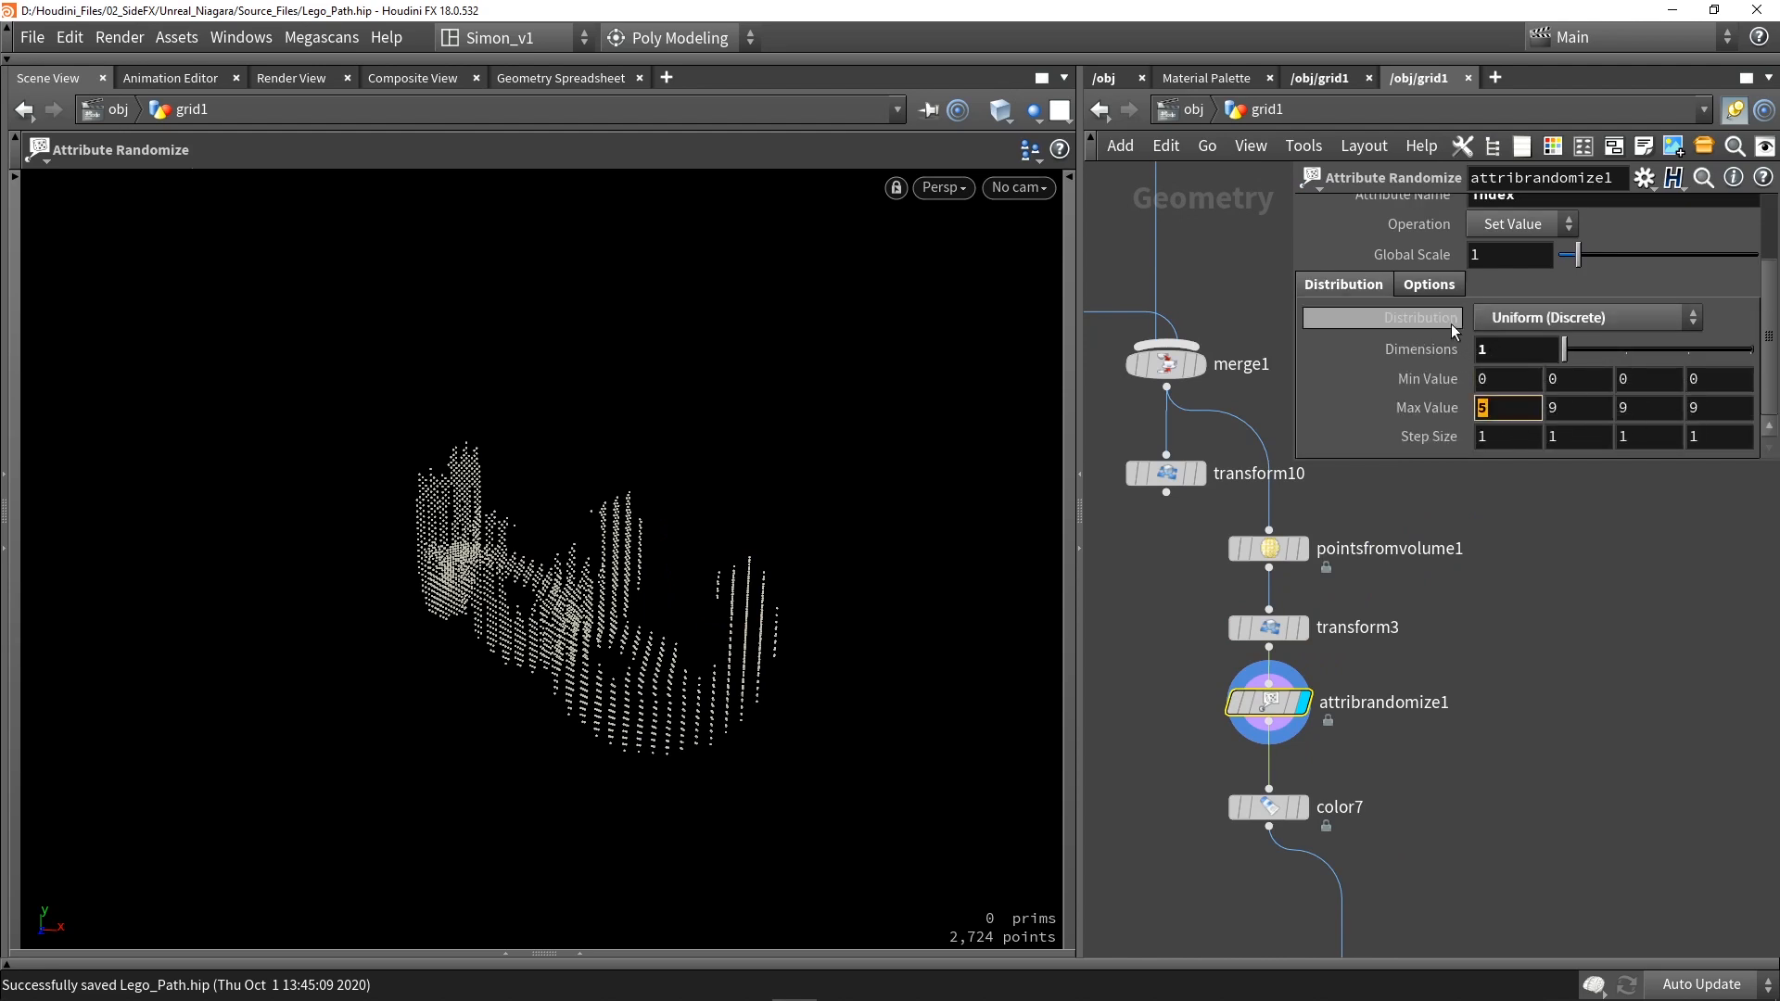
click(1495, 378)
click(1502, 409)
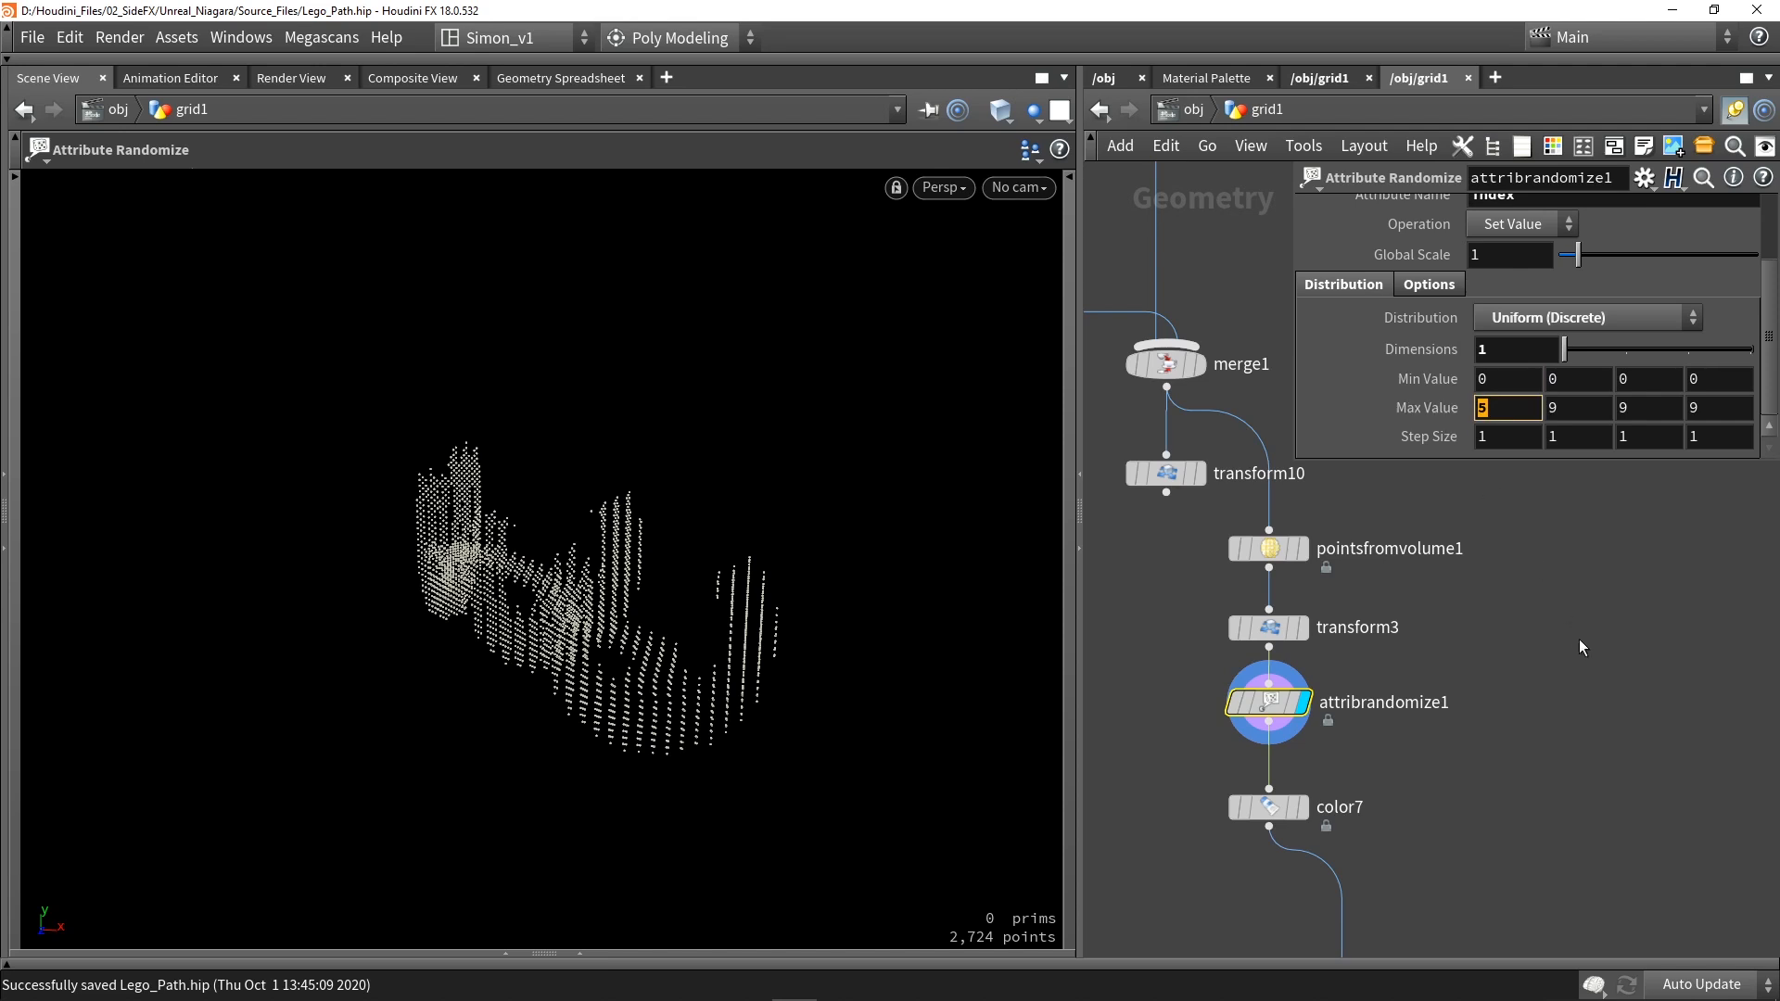
Display color7 and examine its index attribute setting, the attribute ramp and the resulting point colors.
middle_drag(1453, 852, 1441, 809)
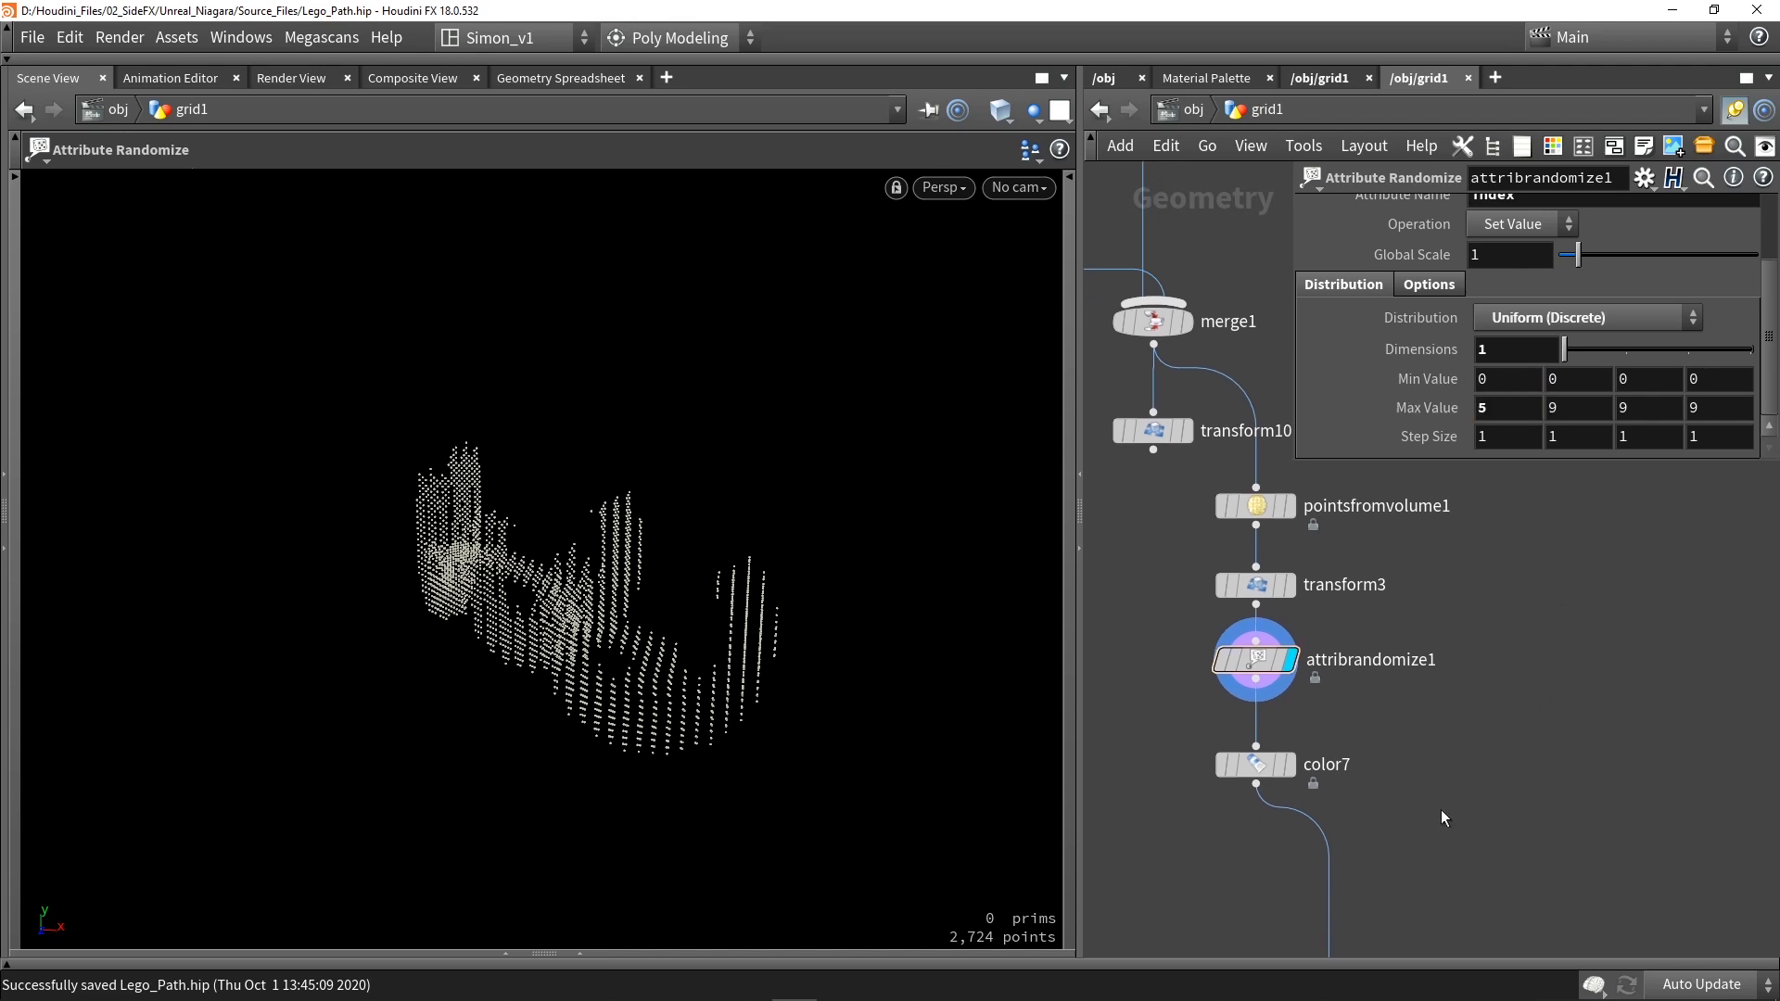
click(1295, 768)
click(1261, 766)
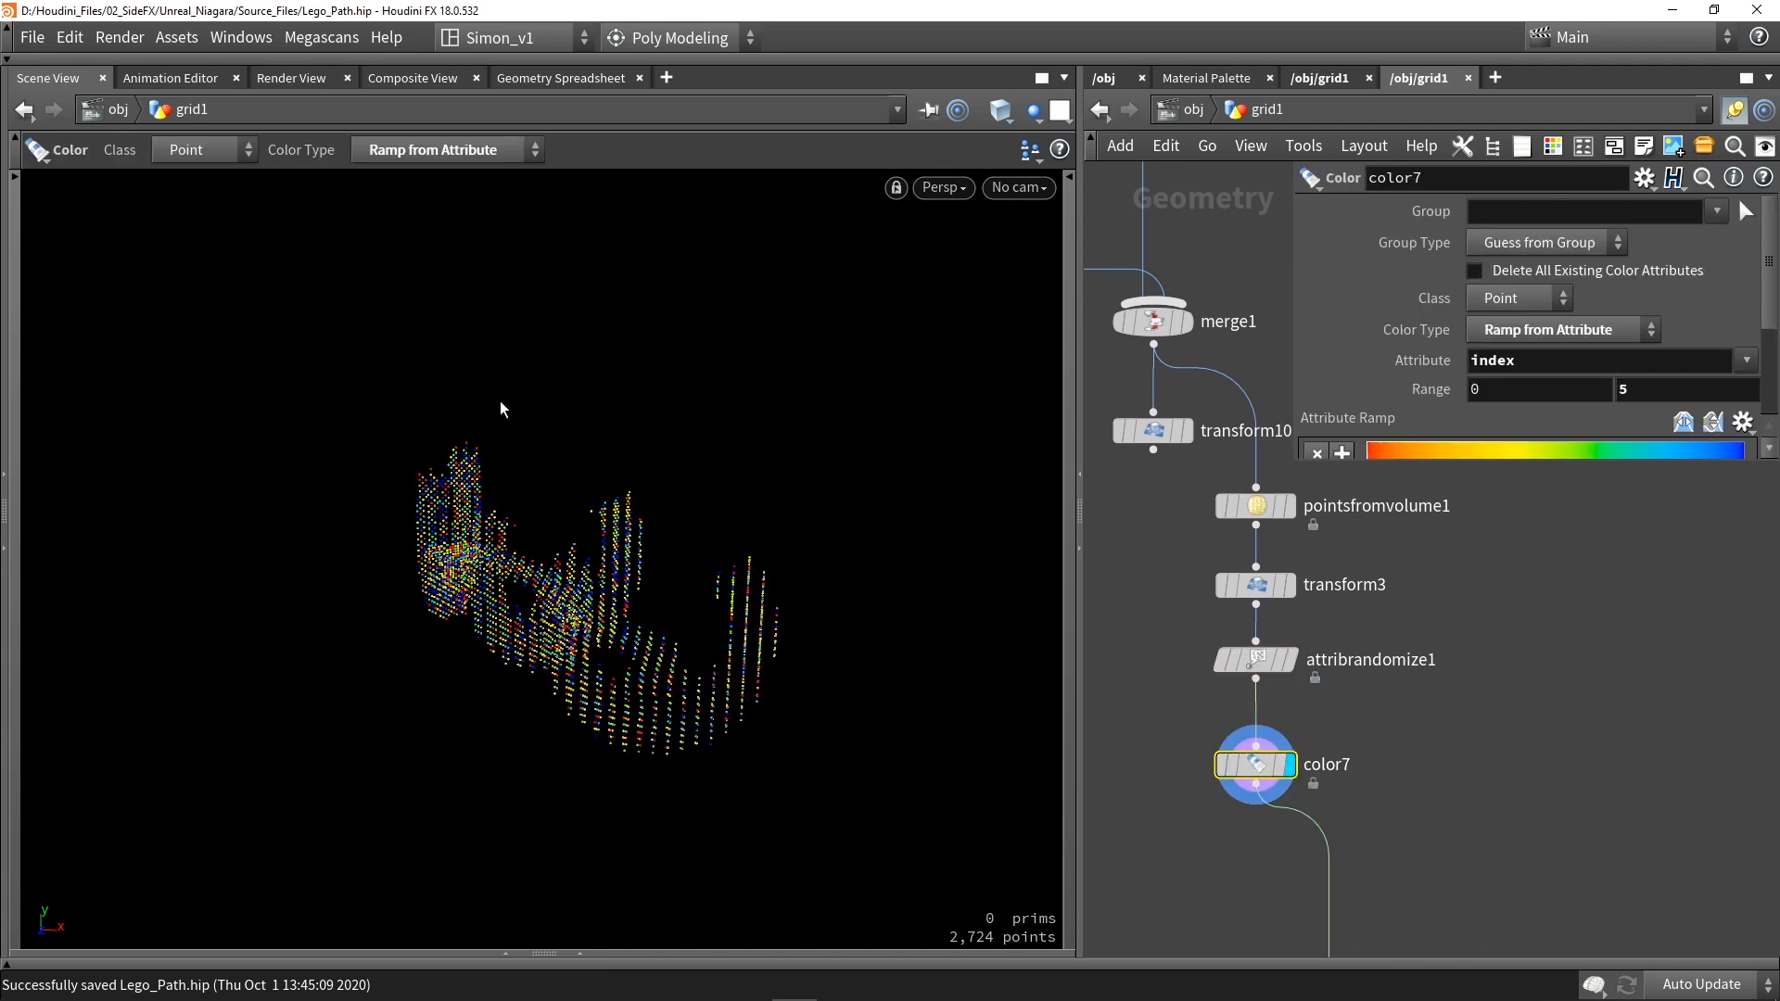
scroll(623, 716, up, 5)
alt+drag(616, 715, 659, 644)
alt+middle_drag(659, 644, 634, 730)
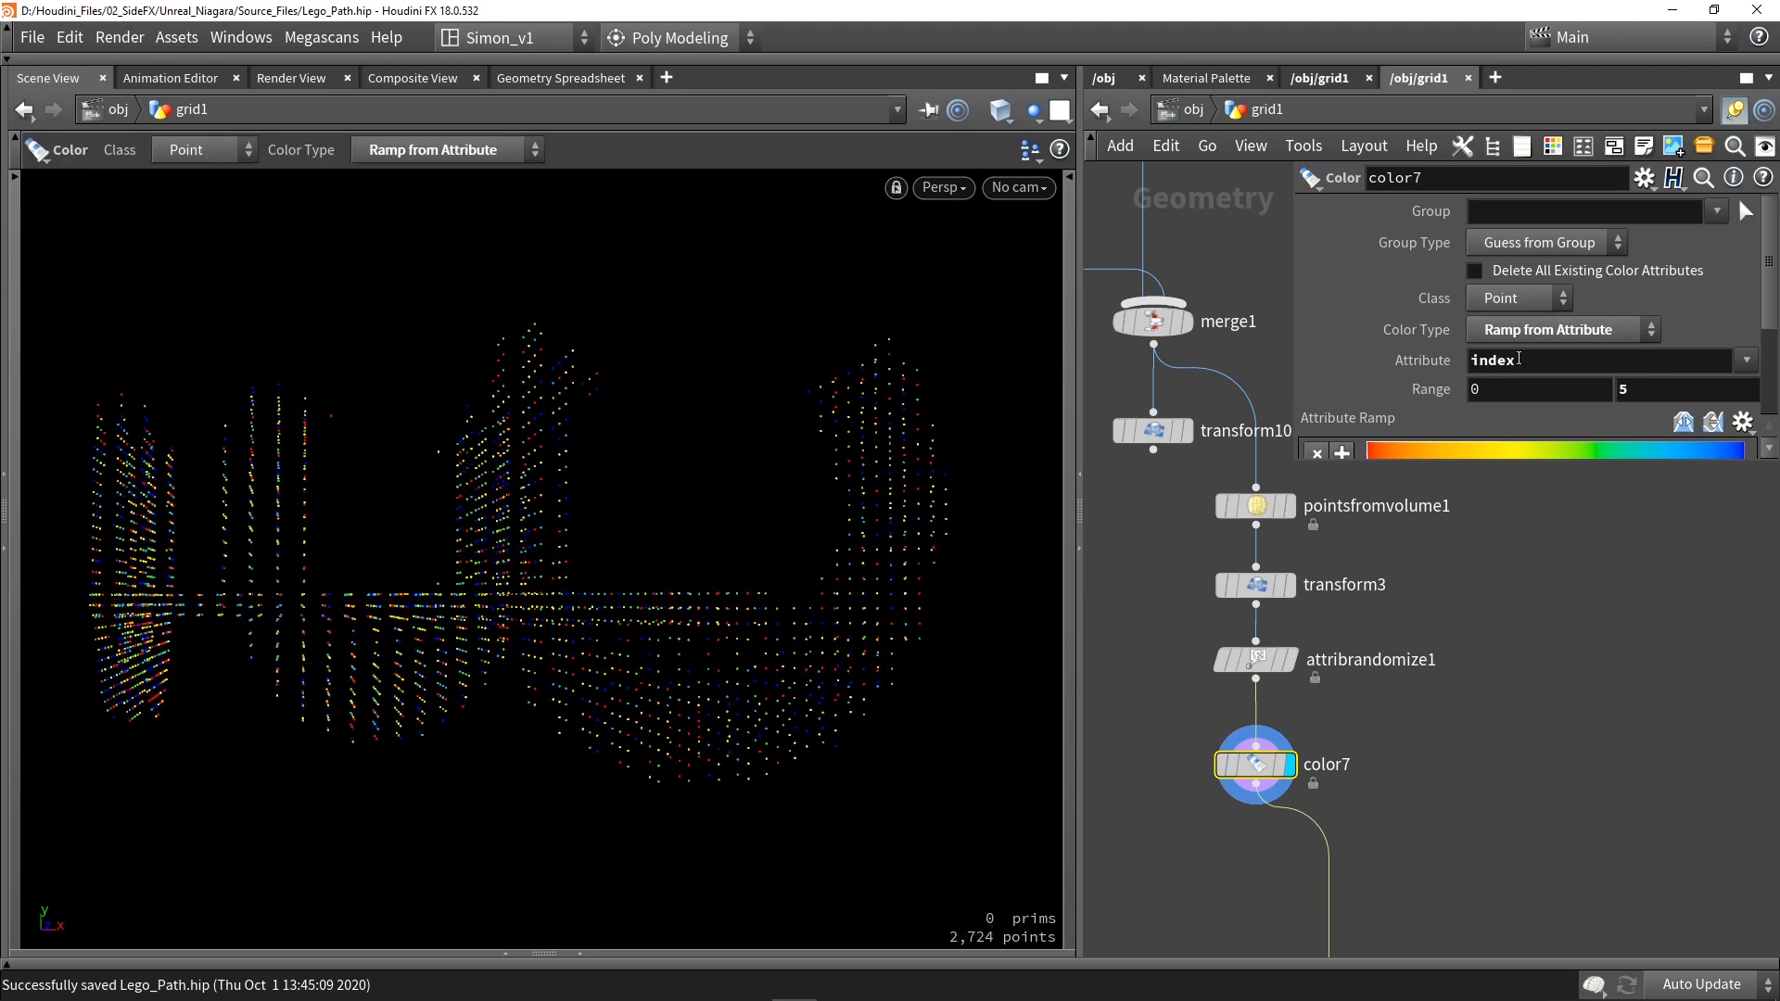
drag(1477, 362, 1439, 360)
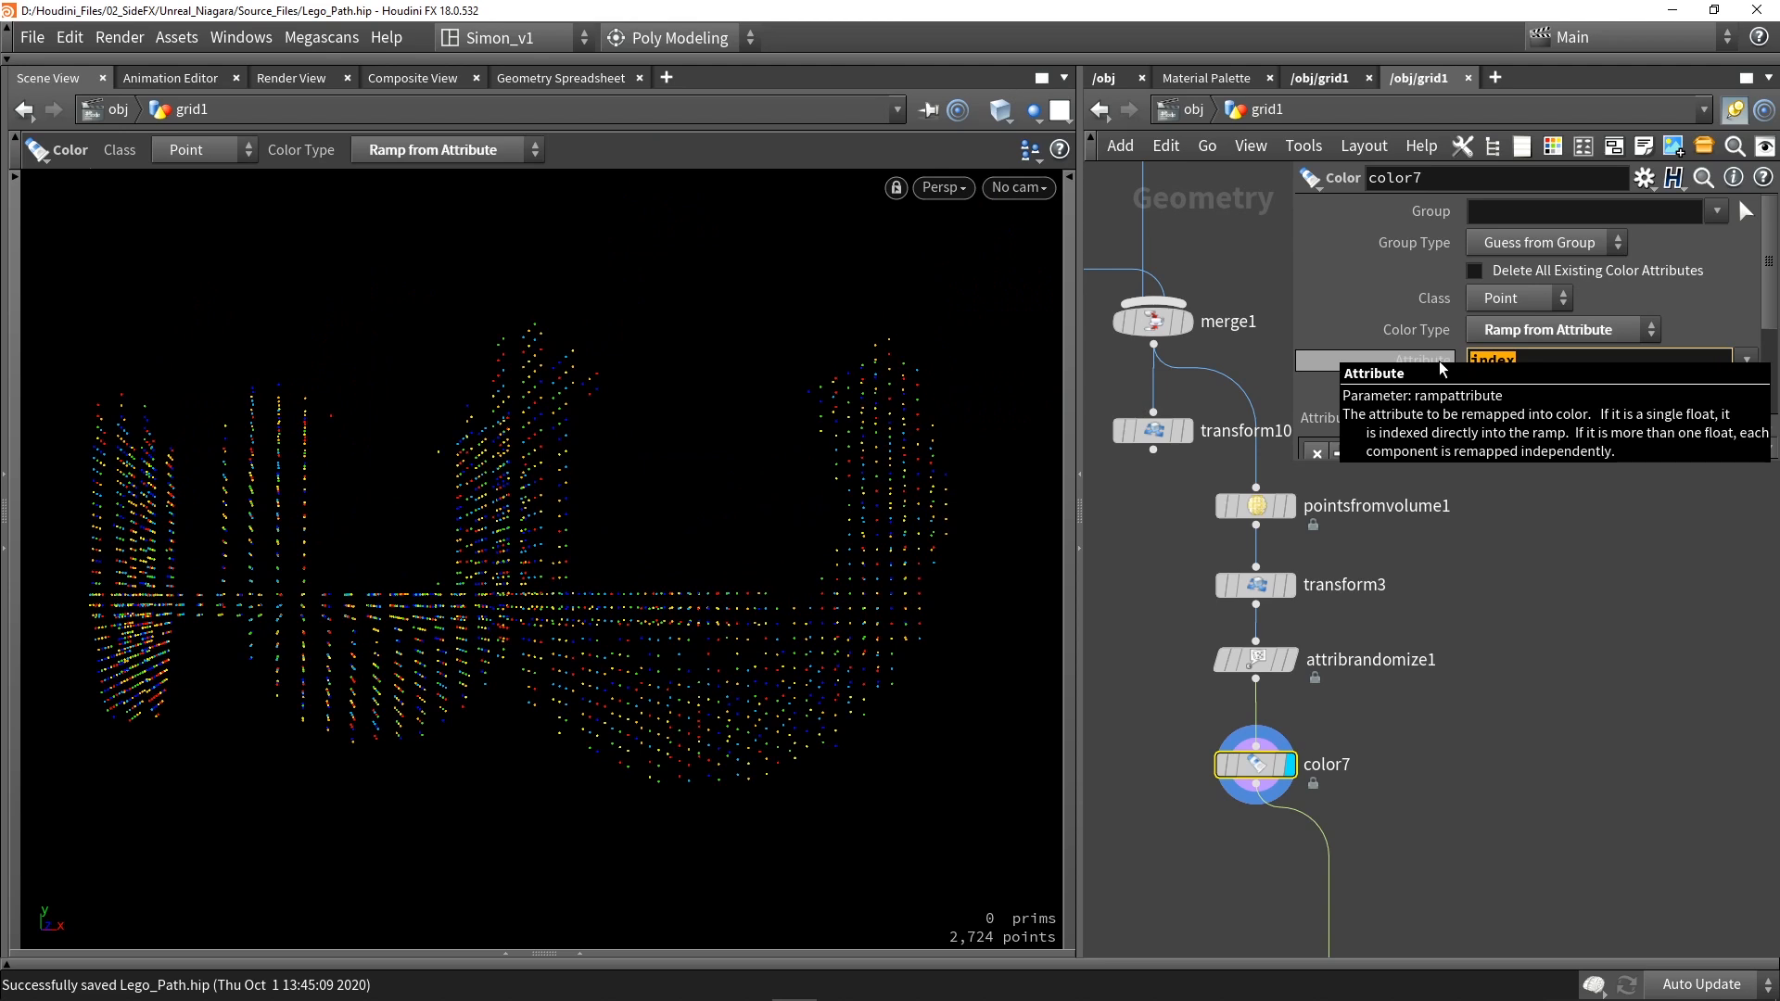
click(1530, 360)
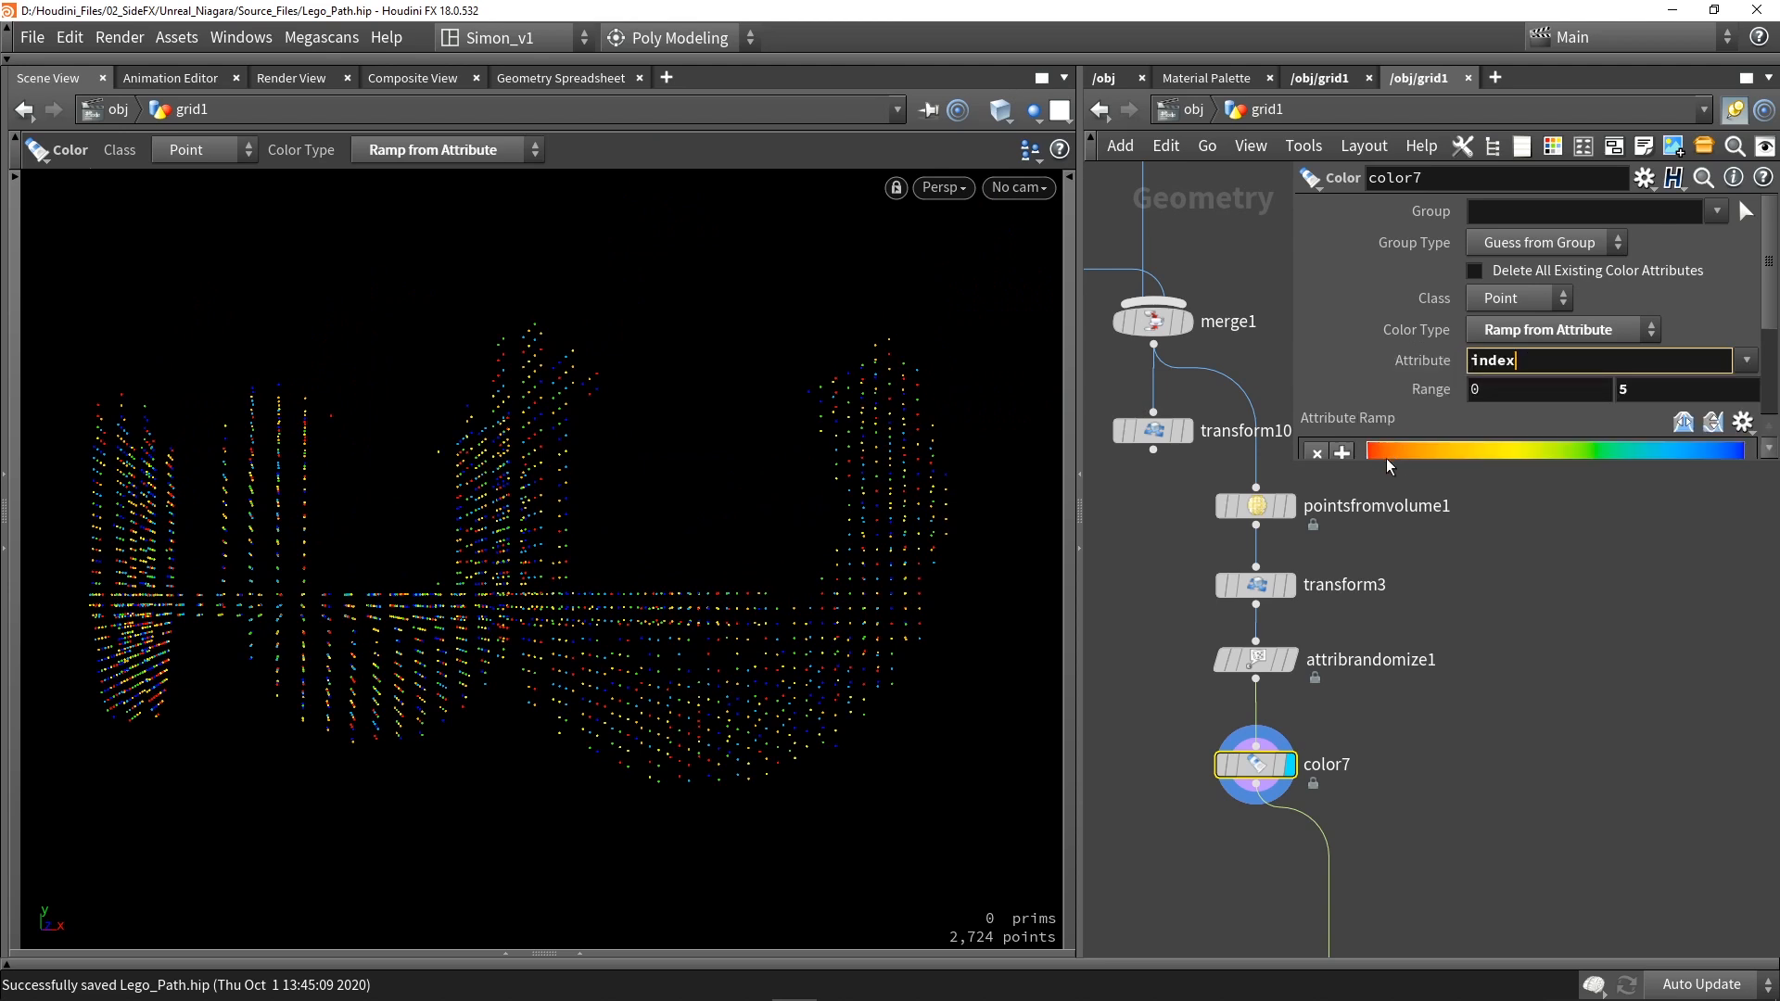
drag(1385, 466, 1387, 590)
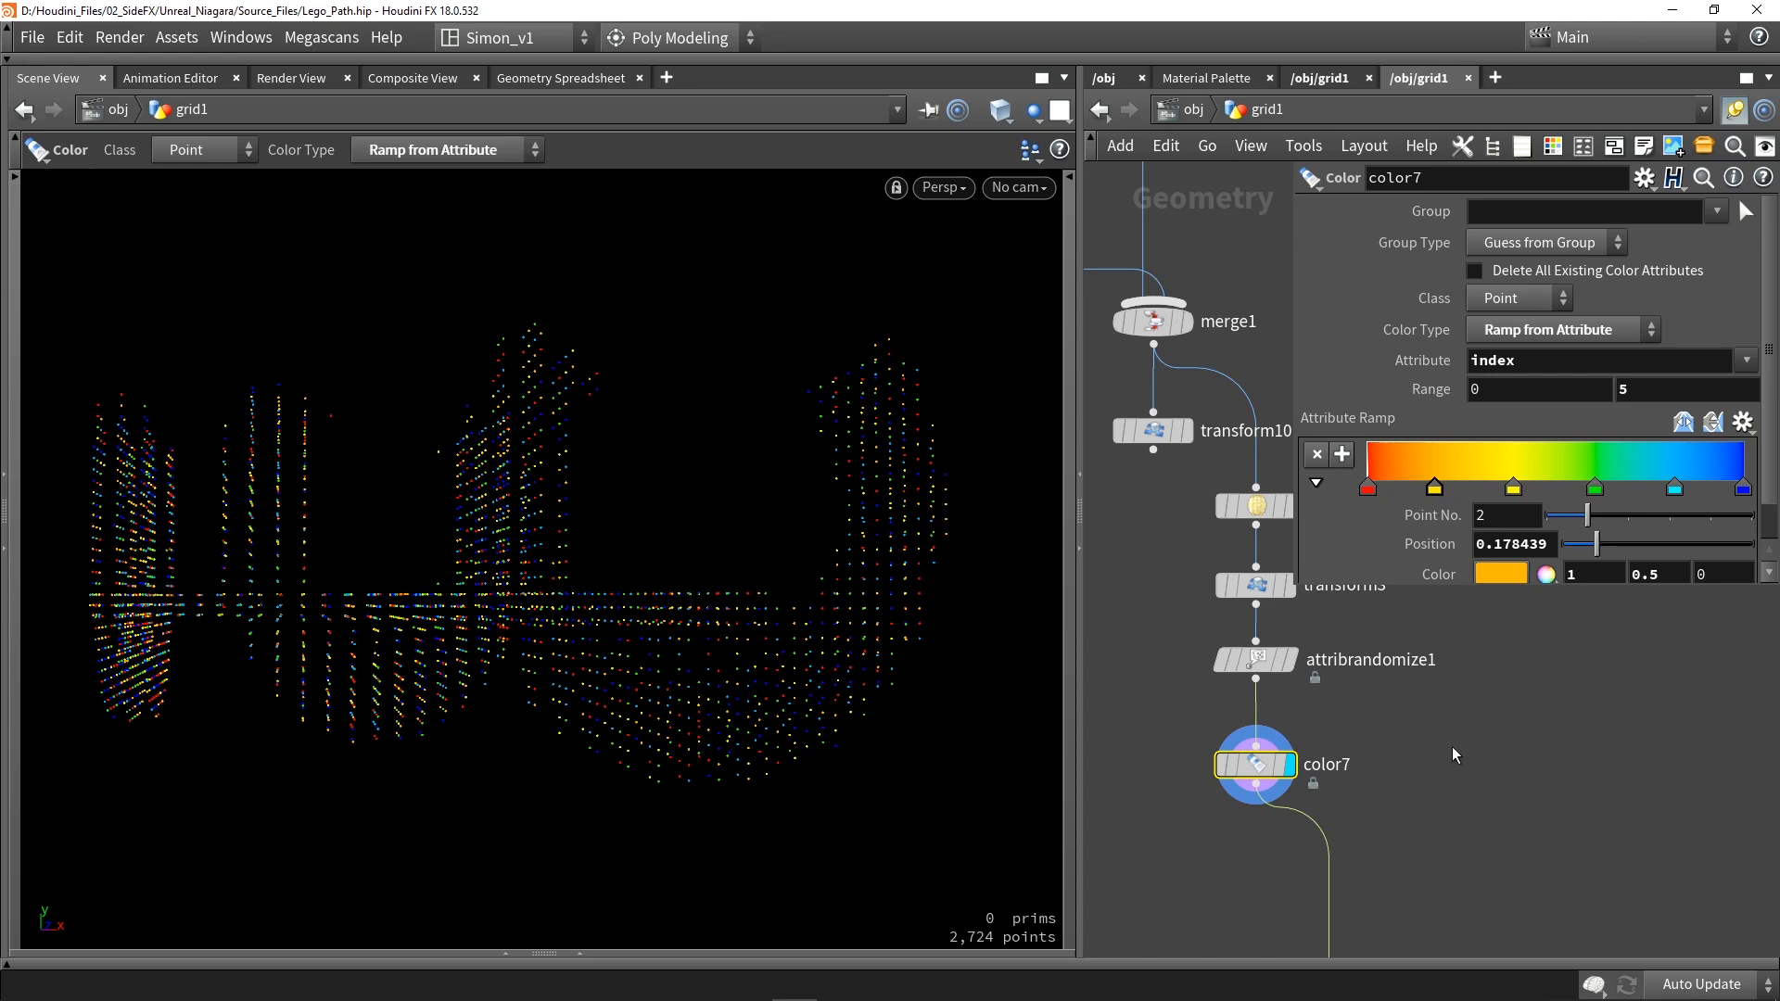
Display the pointwrangle4 node below color7 and review its VEX expression for time, id, life and orient.
scroll(1428, 768, down, 2)
middle_drag(1413, 779, 1295, 699)
scroll(1295, 844, down, 1)
middle_drag(1296, 853, 1199, 547)
scroll(1192, 623, up, 1)
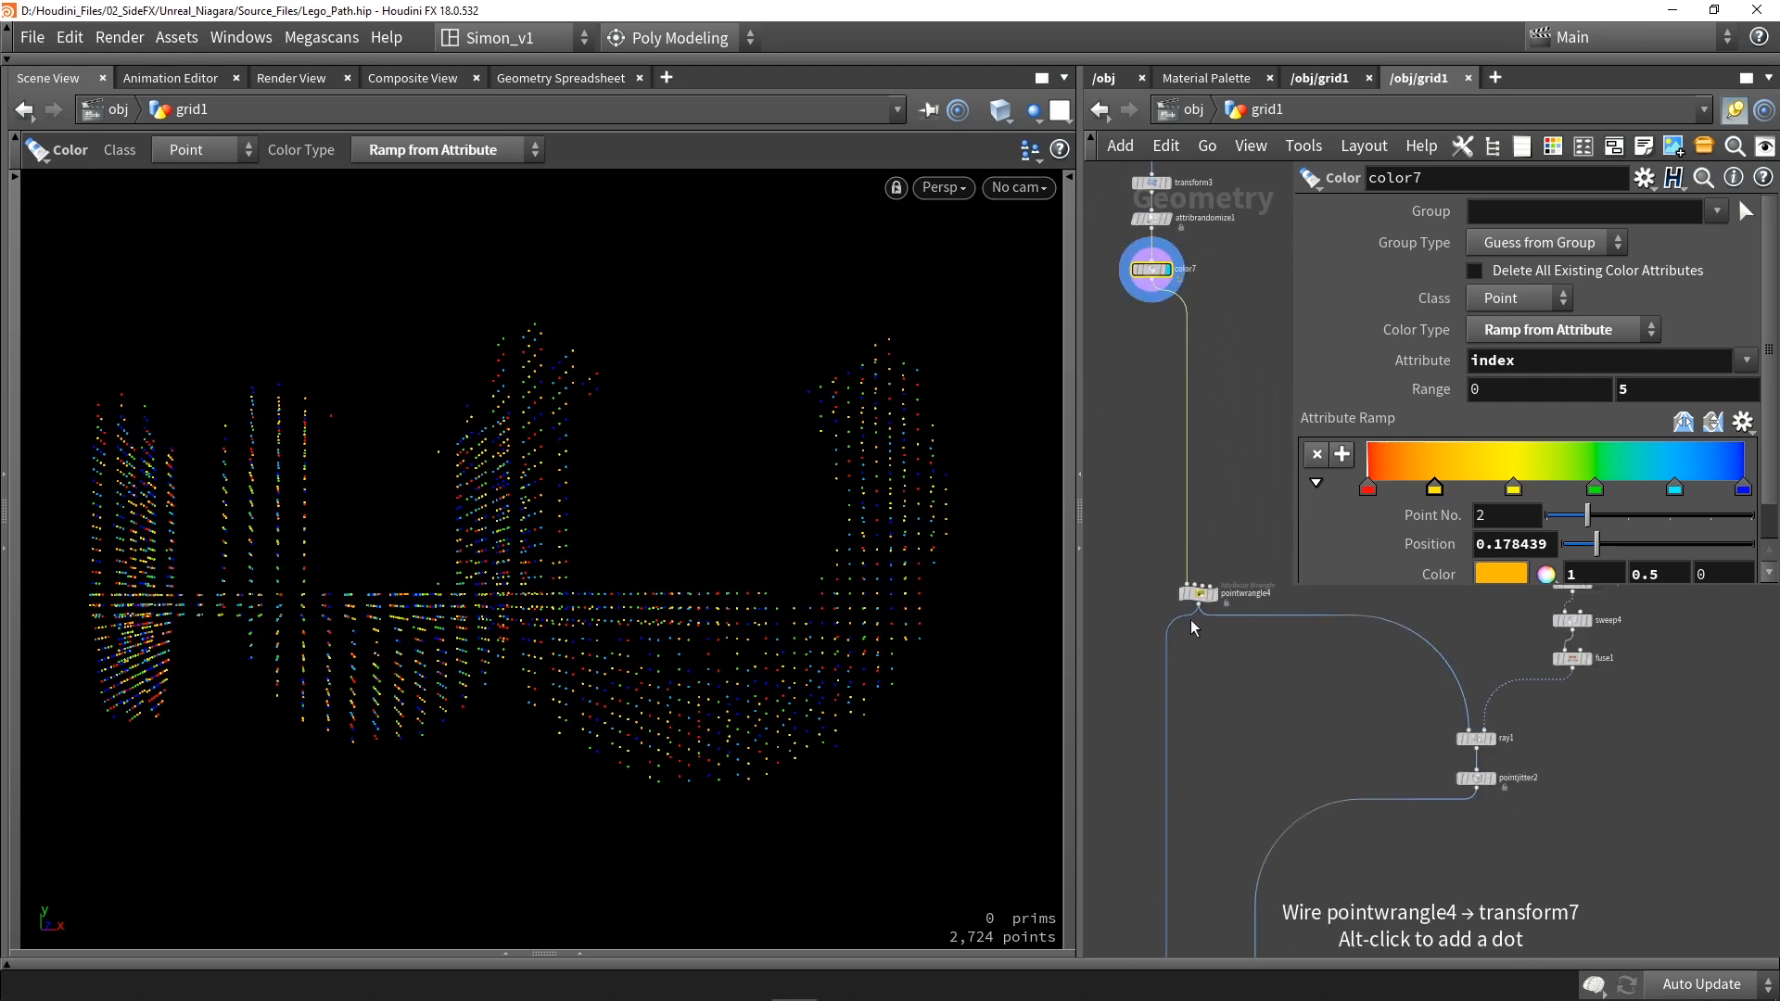
scroll(1196, 612, up, 1)
click(1199, 584)
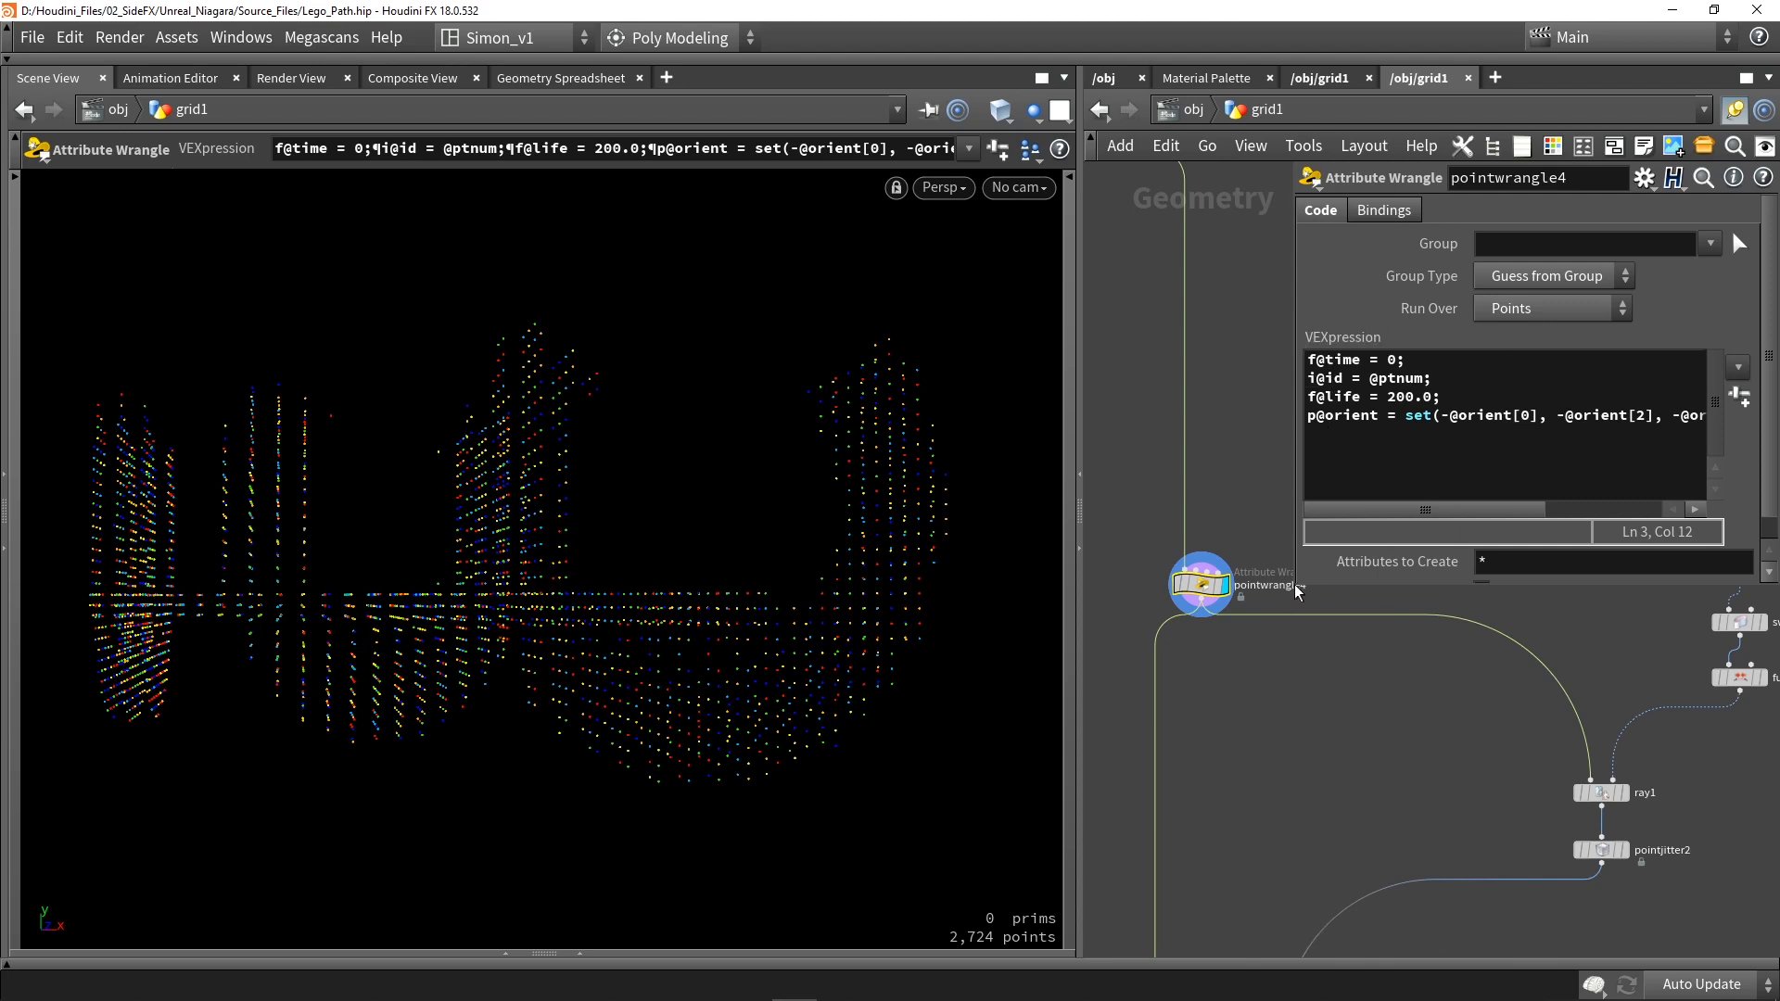
Display pointjitter2 and examine its jitter settings, the scattered points and its place in the network.
scroll(1245, 683, down, 4)
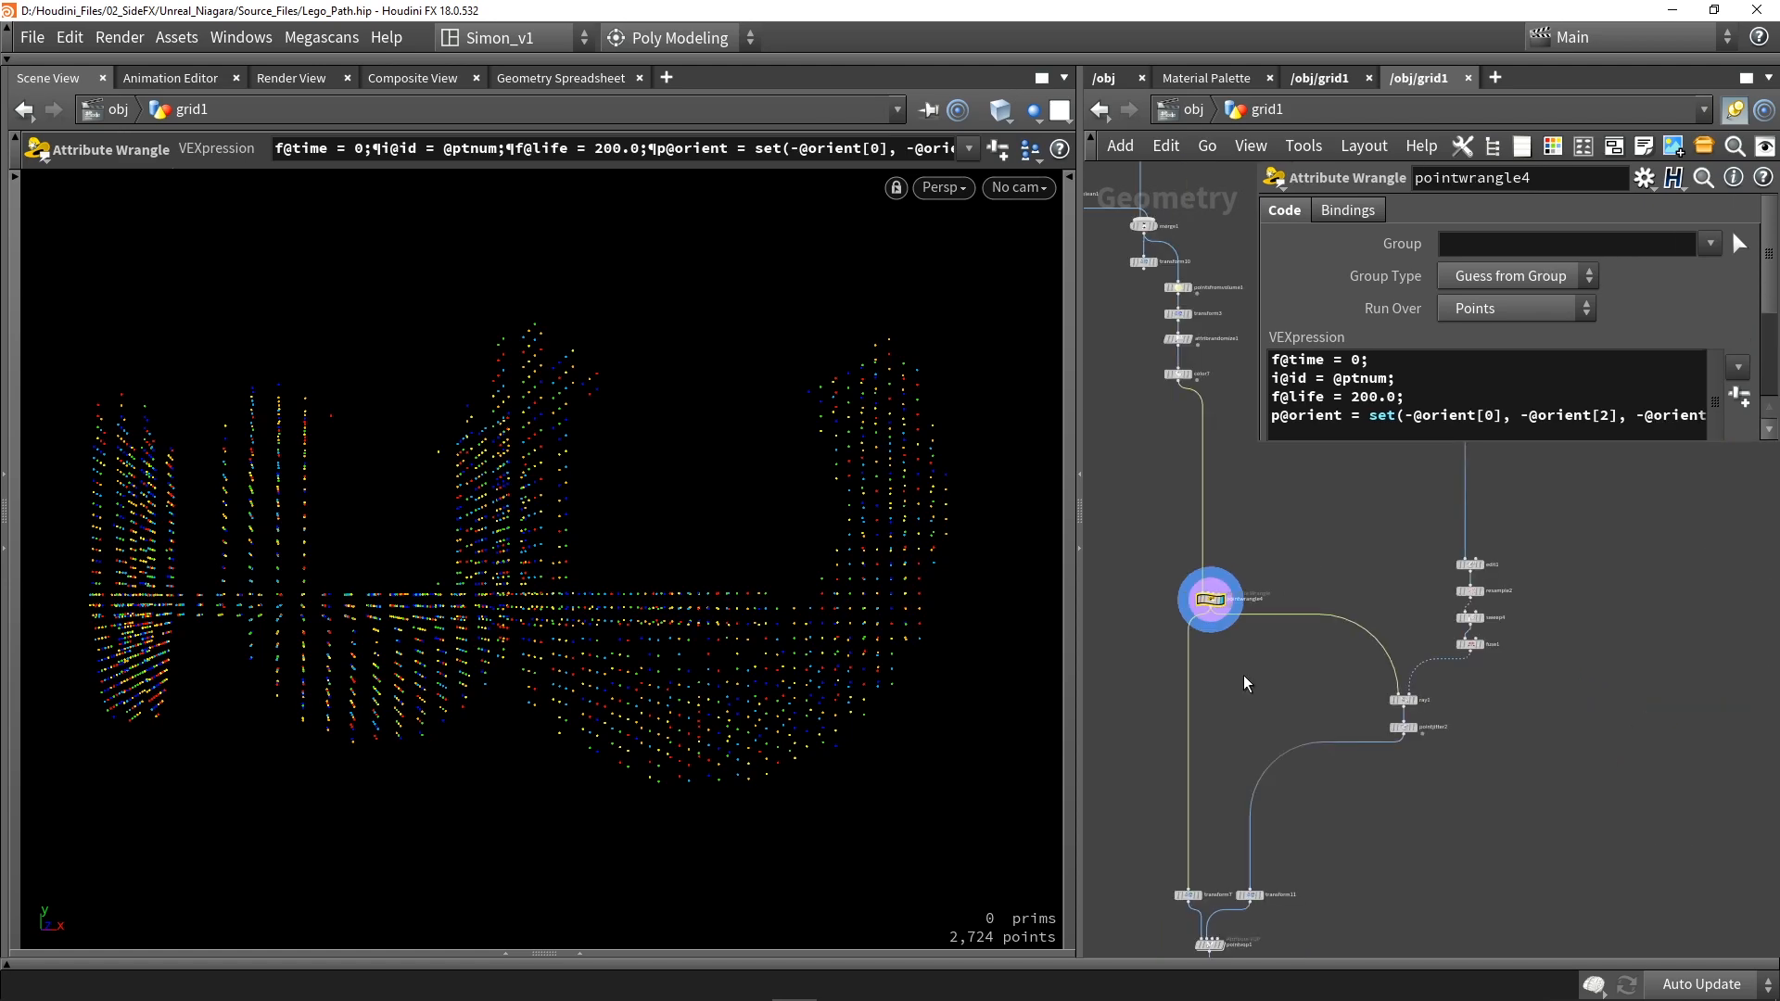
scroll(1416, 737, up, 4)
click(1413, 726)
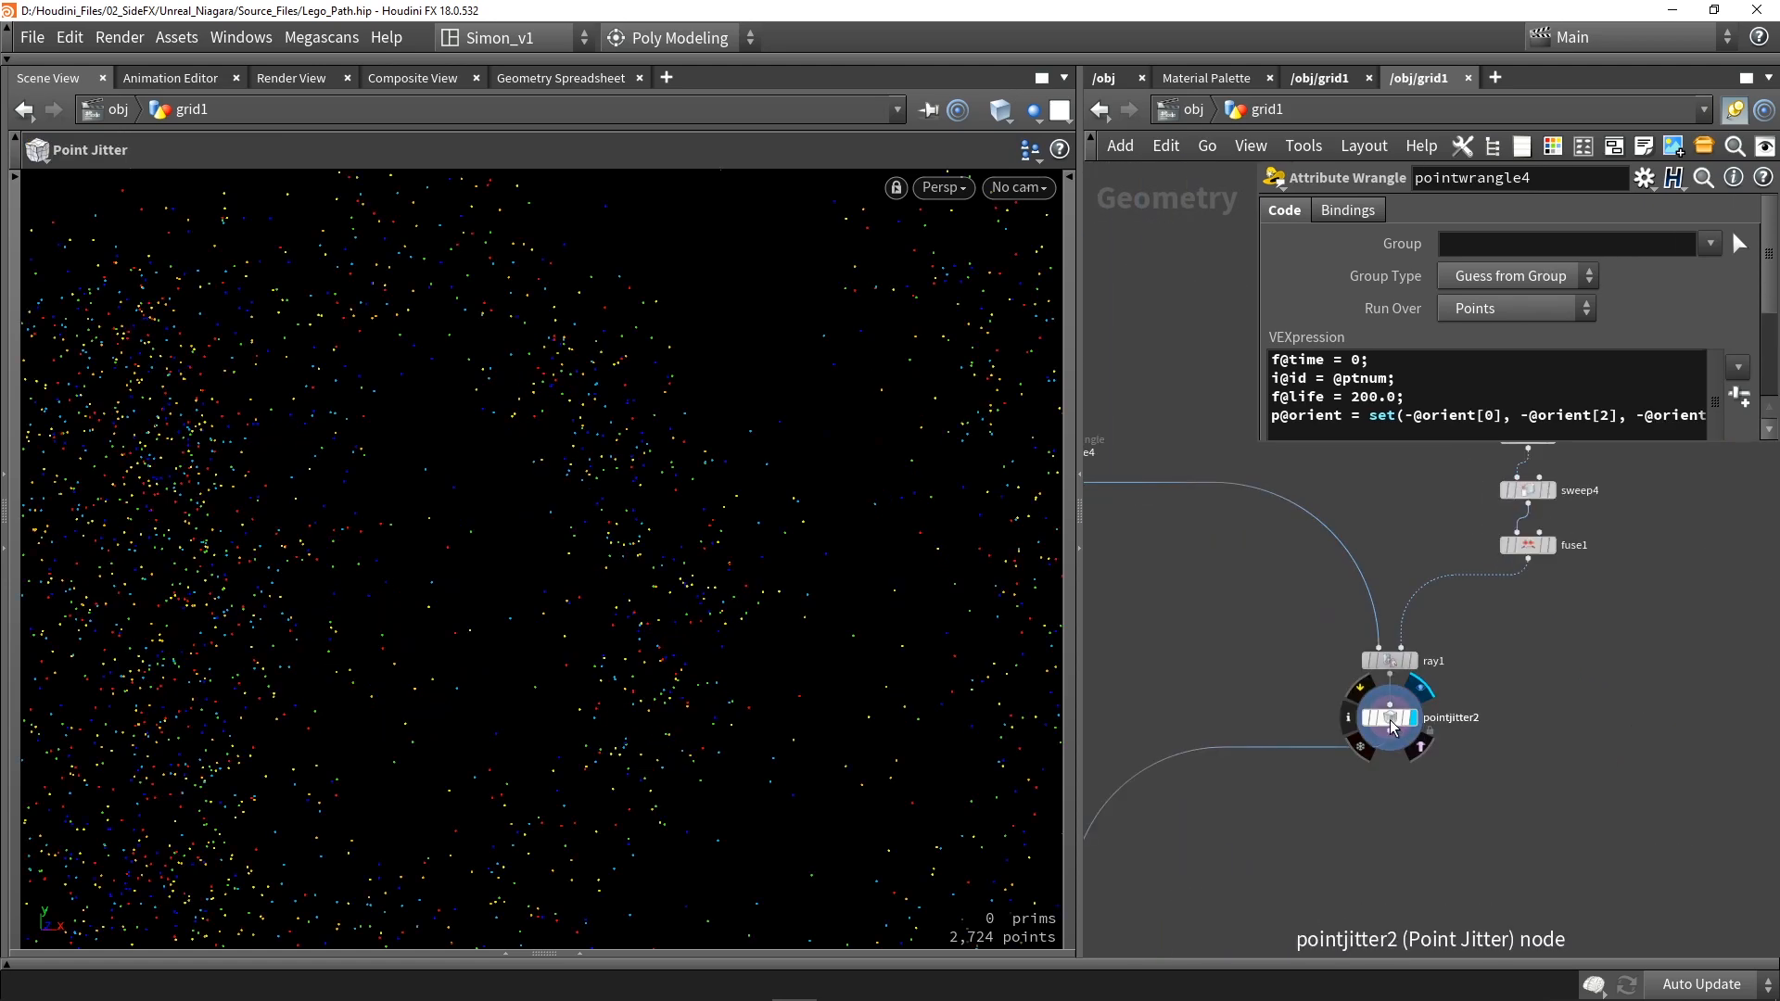
scroll(664, 543, down, 5)
drag(469, 358, 634, 601)
key(Return)
scroll(1242, 586, down, 8)
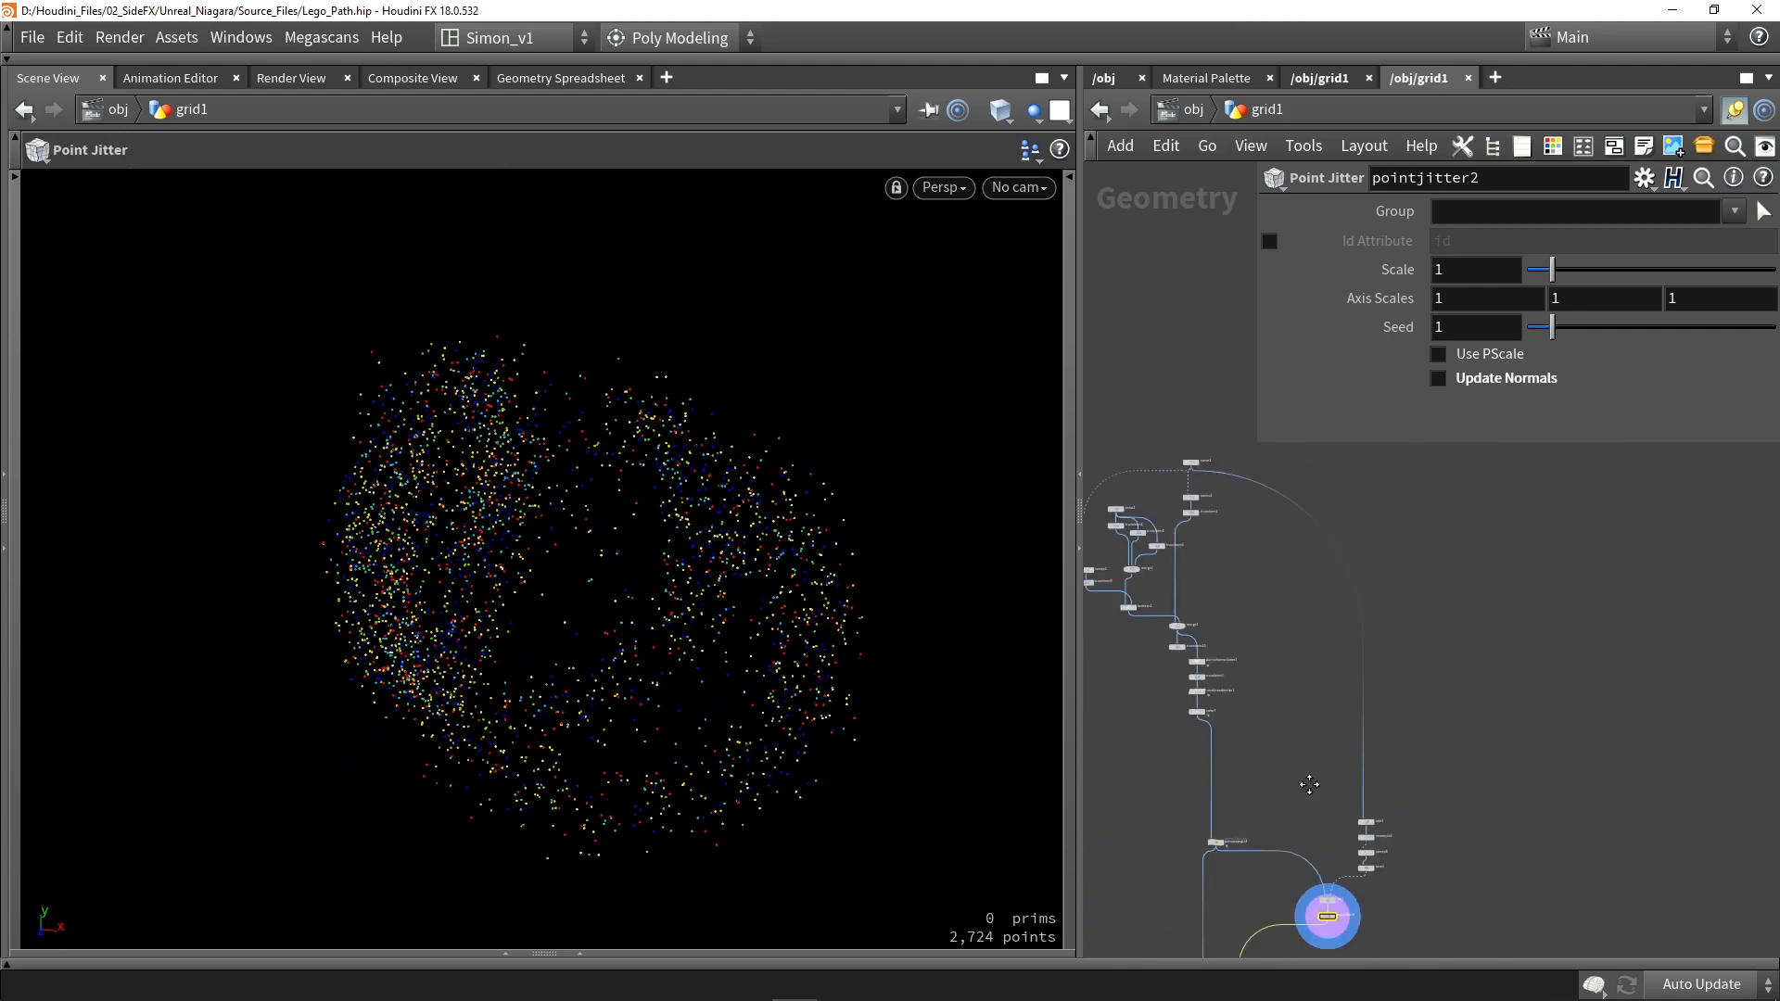
scroll(1243, 715, up, 5)
scroll(1275, 715, up, 2)
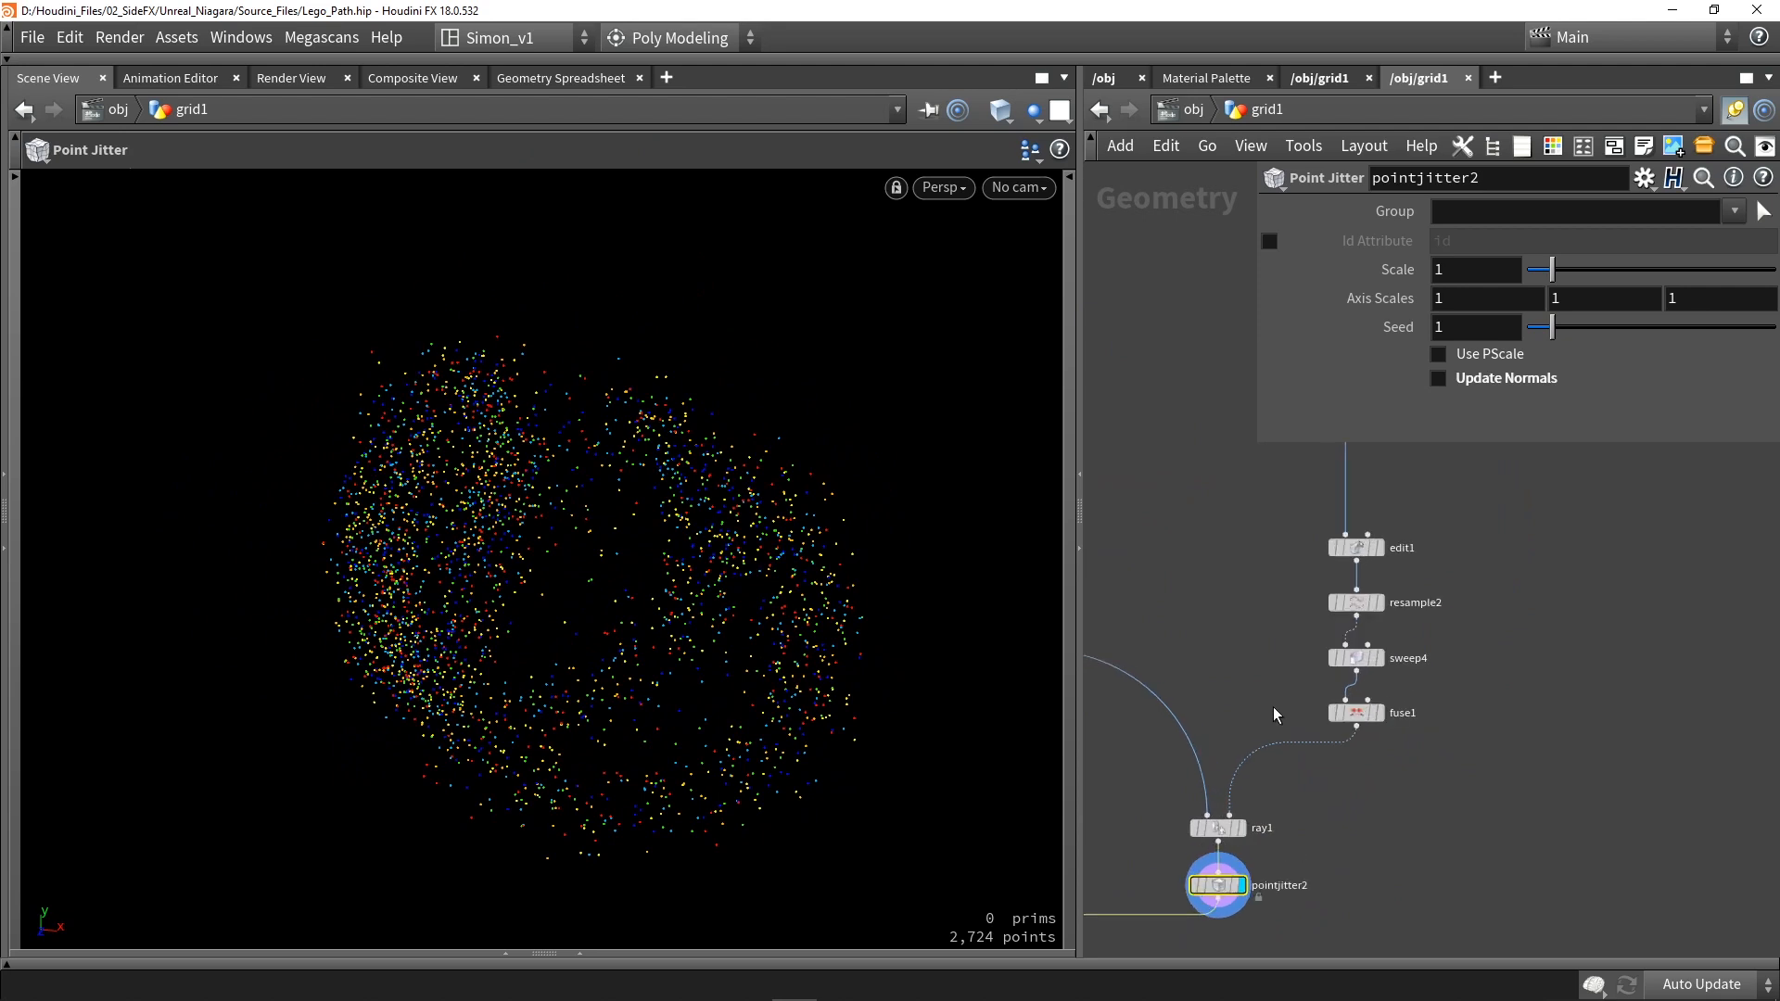
Display fuse1 and ray1 to inspect the outer tube surface and the points projected onto it.
click(1377, 714)
click(1357, 713)
drag(813, 649, 542, 463)
scroll(1240, 828, up, 2)
click(1243, 831)
click(1222, 828)
drag(696, 544, 735, 556)
scroll(1263, 598, down, 5)
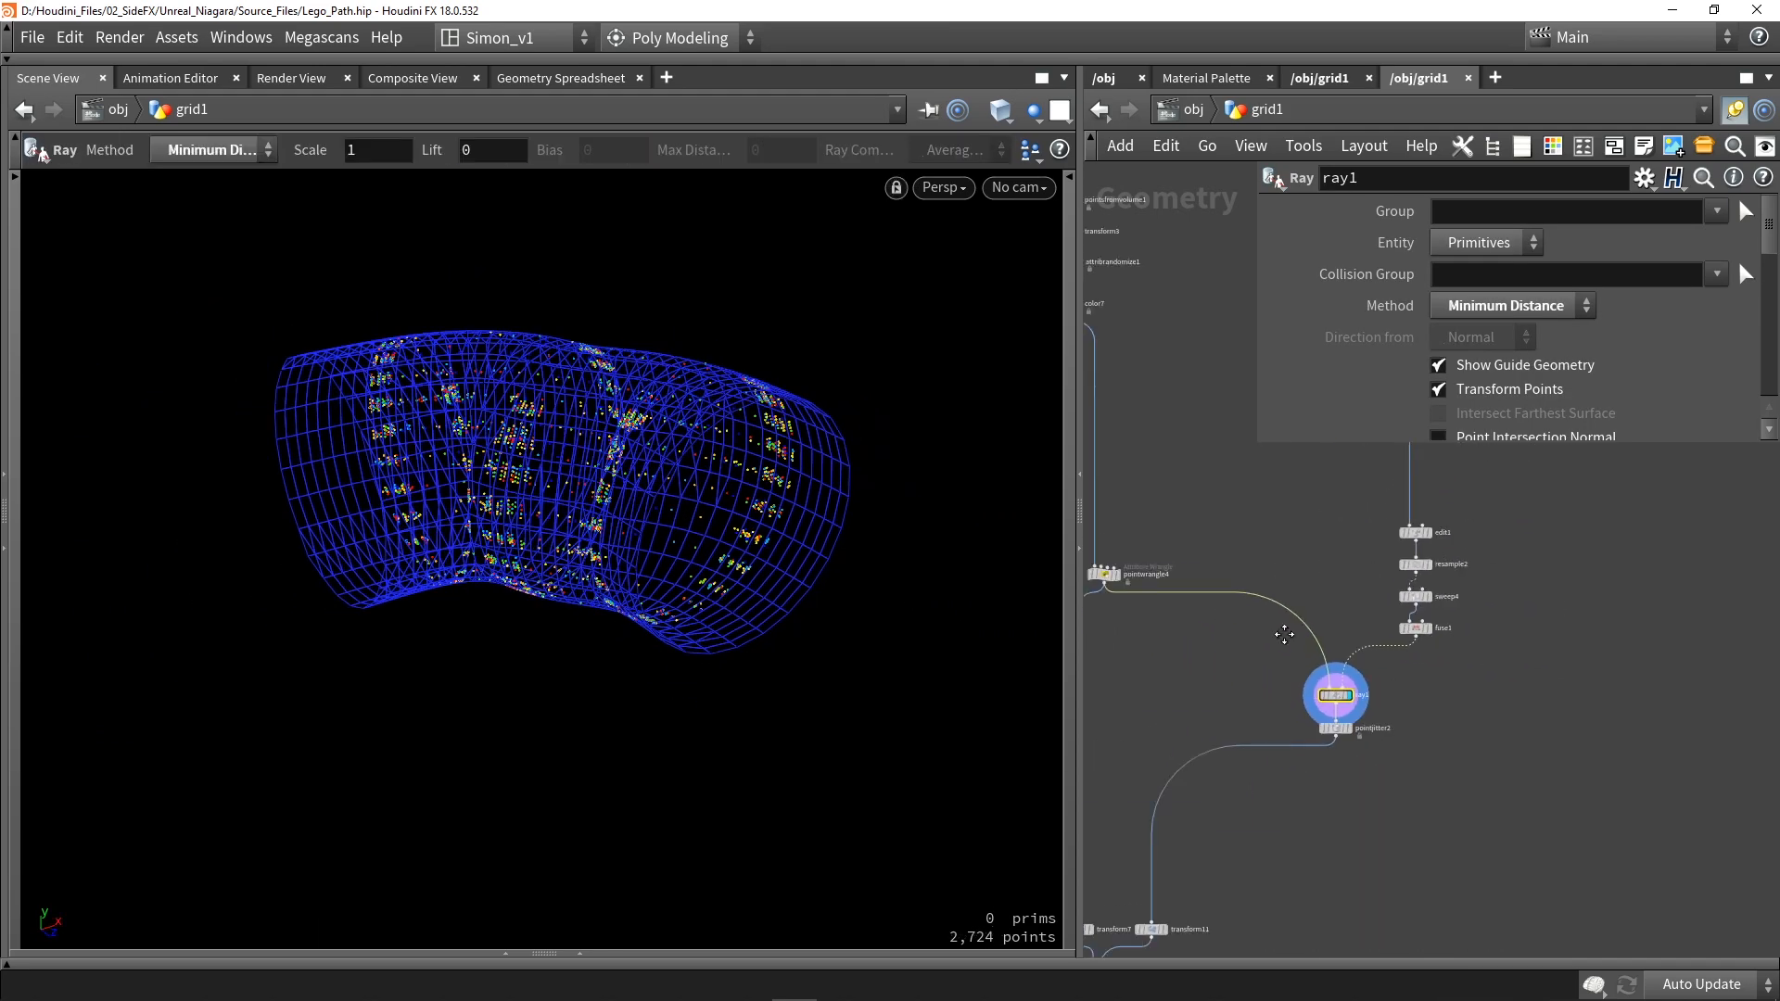
Compare the original points of pointwrangle4 with the projected points of ray1.
click(1171, 598)
click(1171, 598)
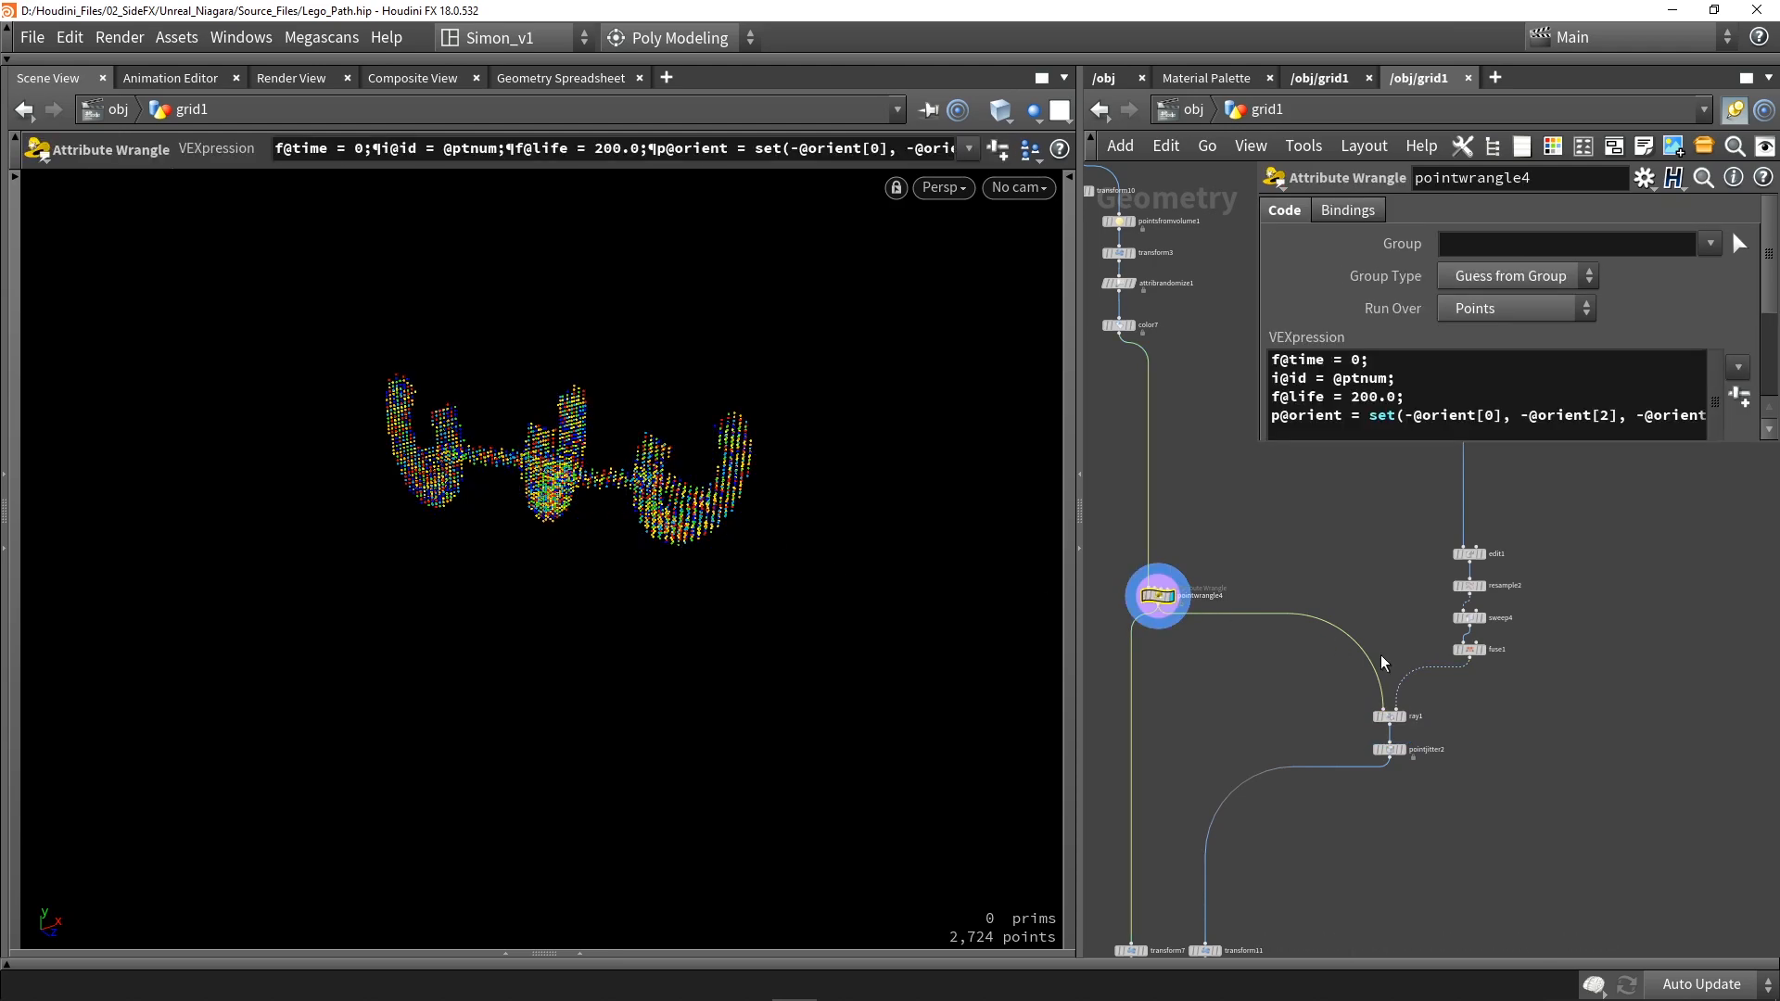
scroll(1412, 763, up, 4)
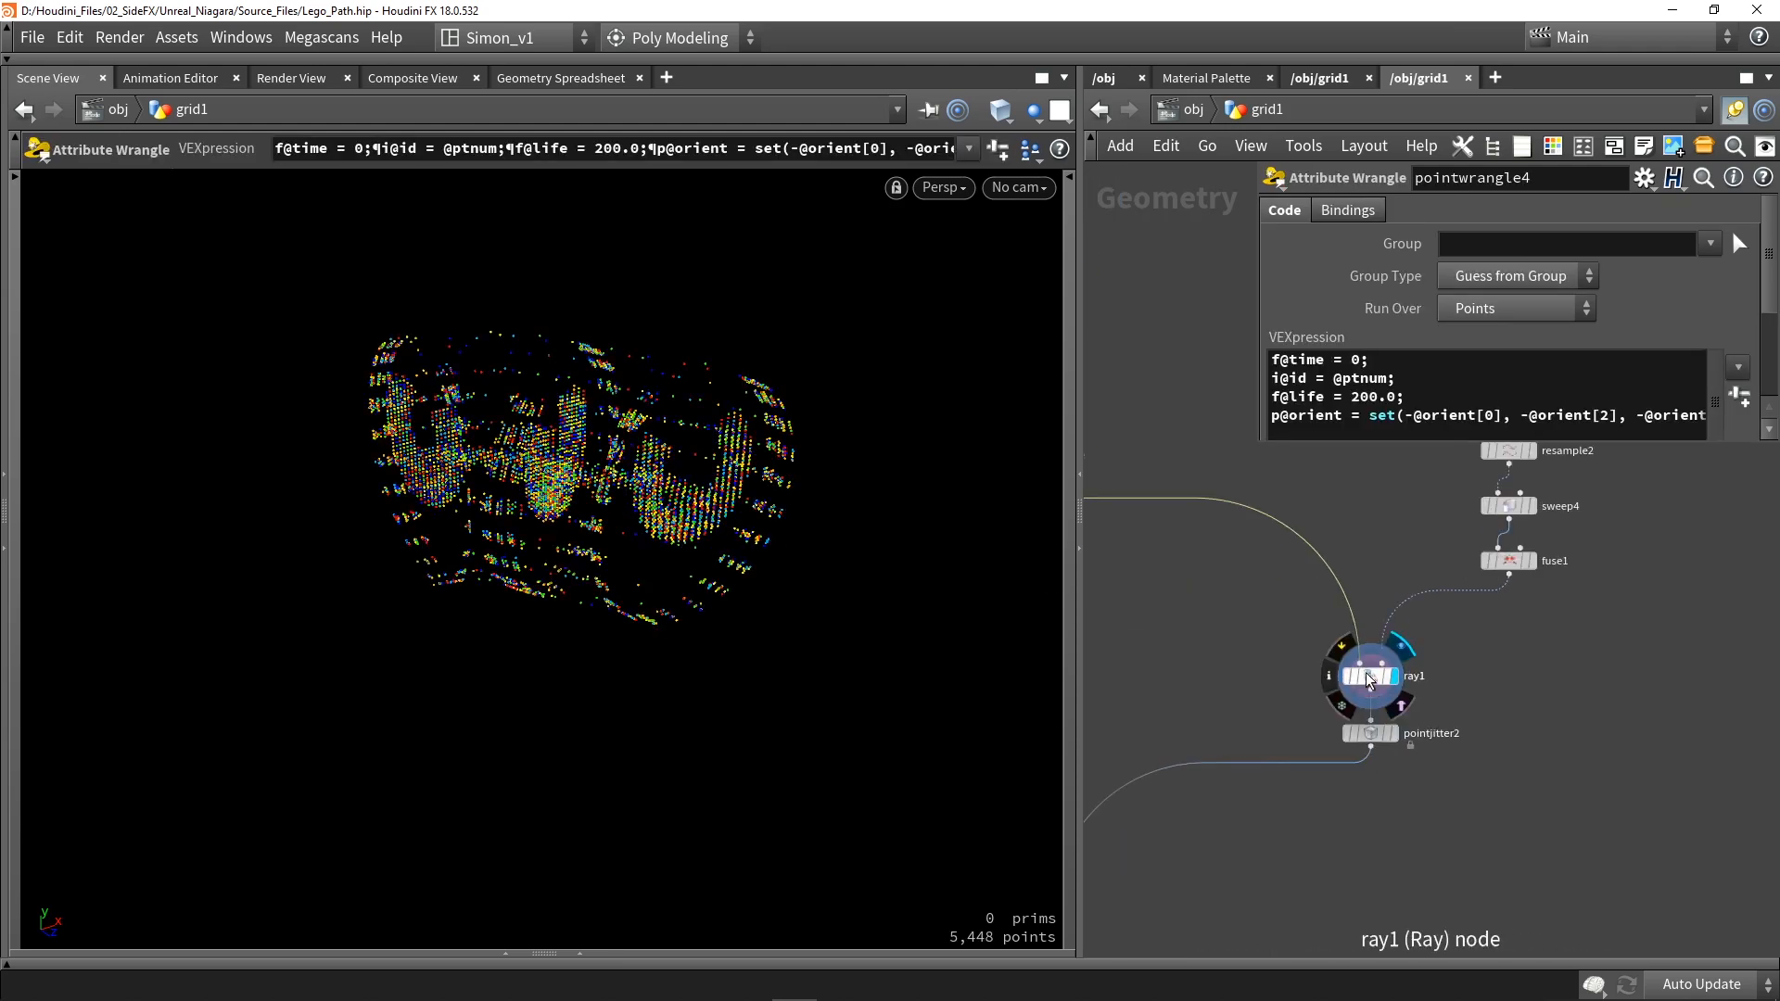
click(1367, 676)
Display pointjitter2 again and inspect how the projected points are scattered around the shape.
click(1394, 733)
click(1371, 733)
key(Return)
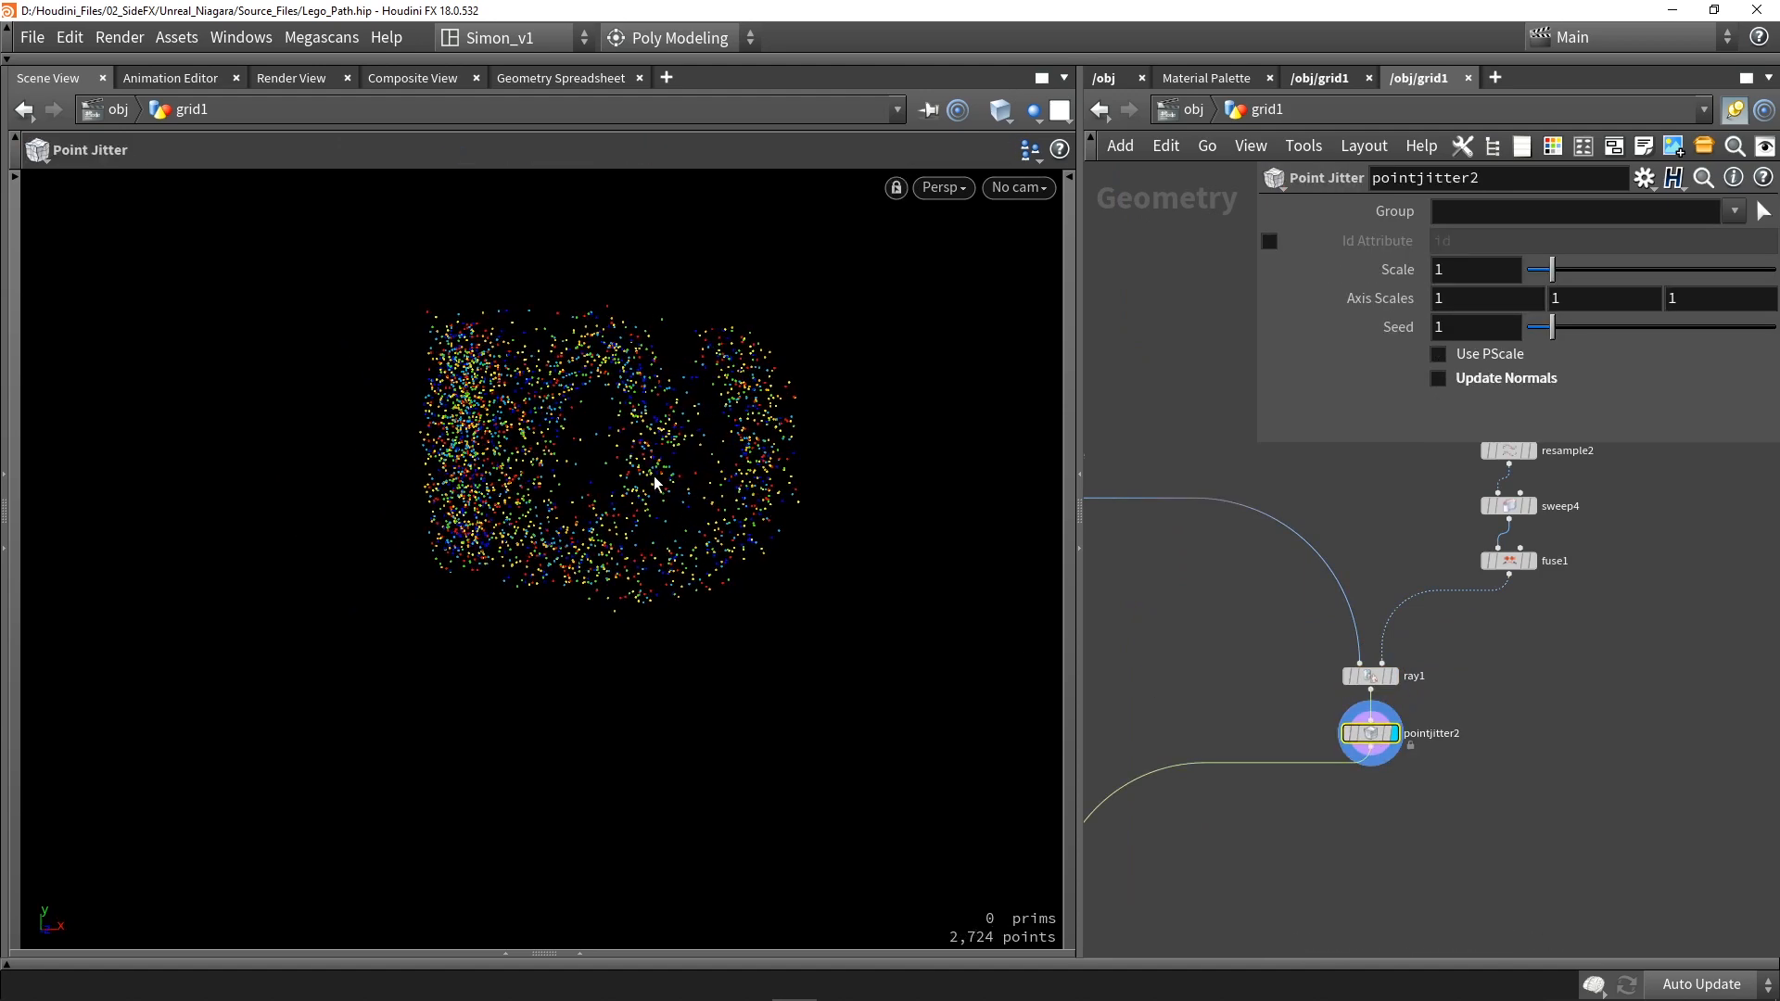
drag(581, 422, 520, 449)
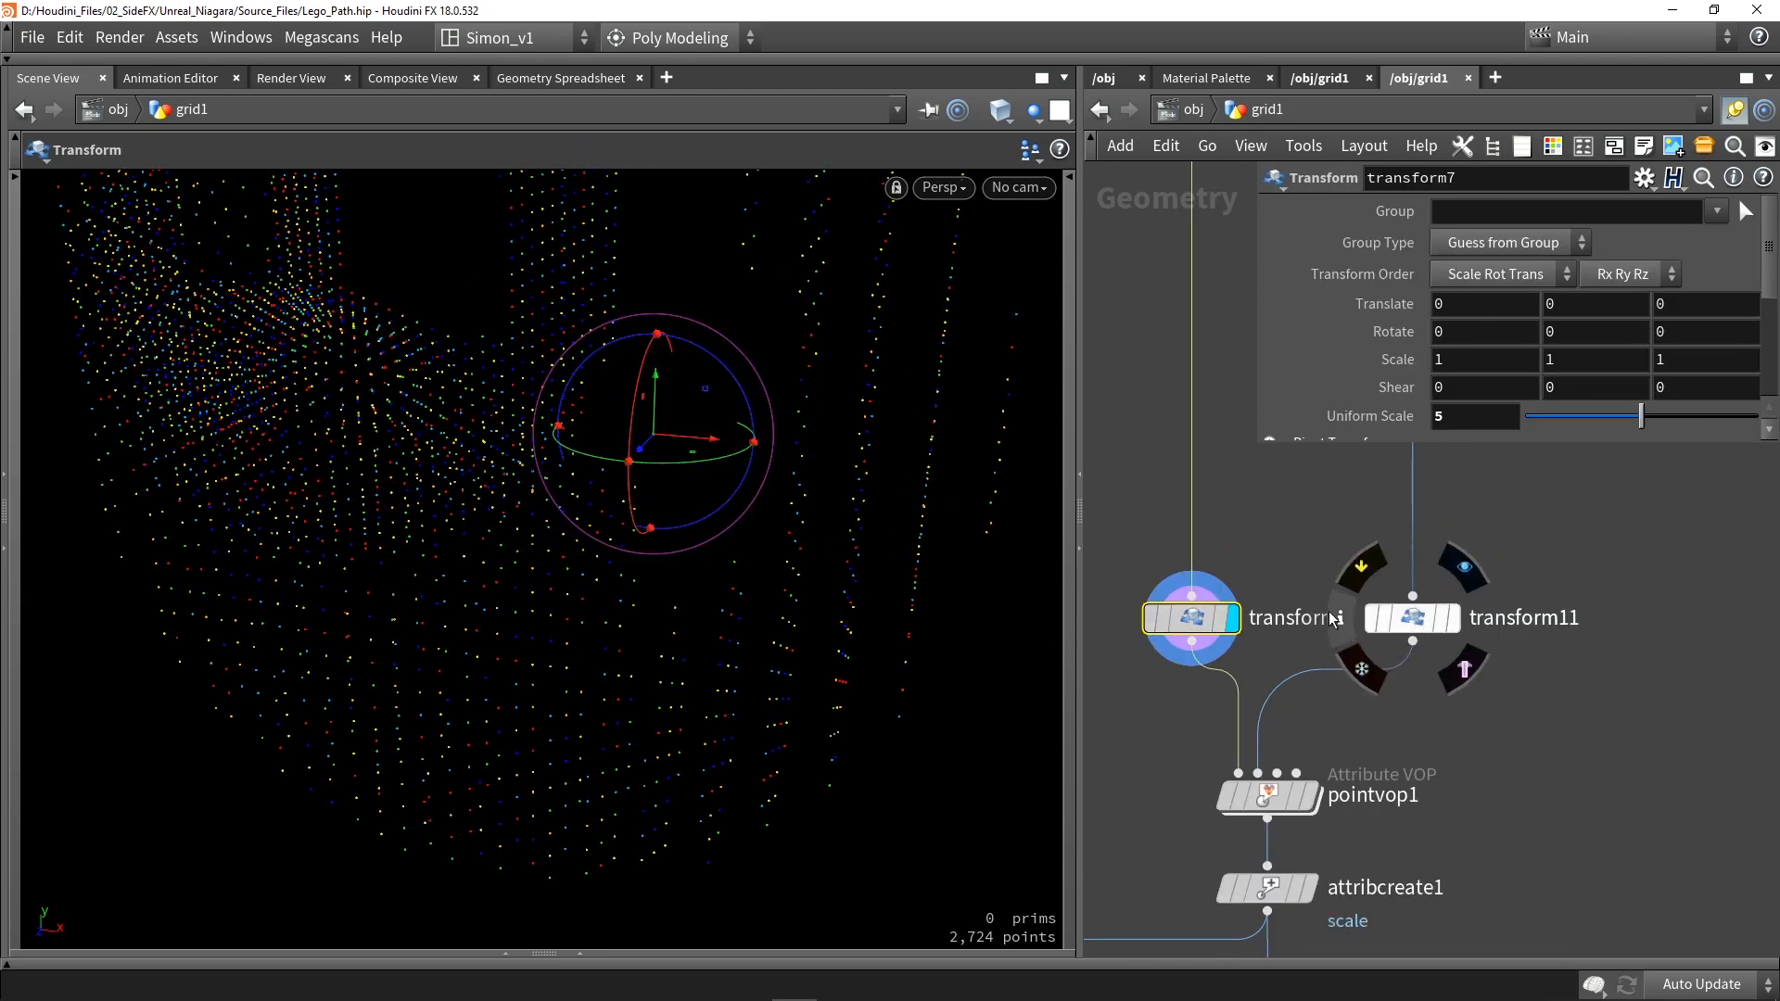
Display transform11 and compare its scattered points with the ordered surface points of transform7.
key(space)
drag(723, 524, 853, 632)
click(1430, 624)
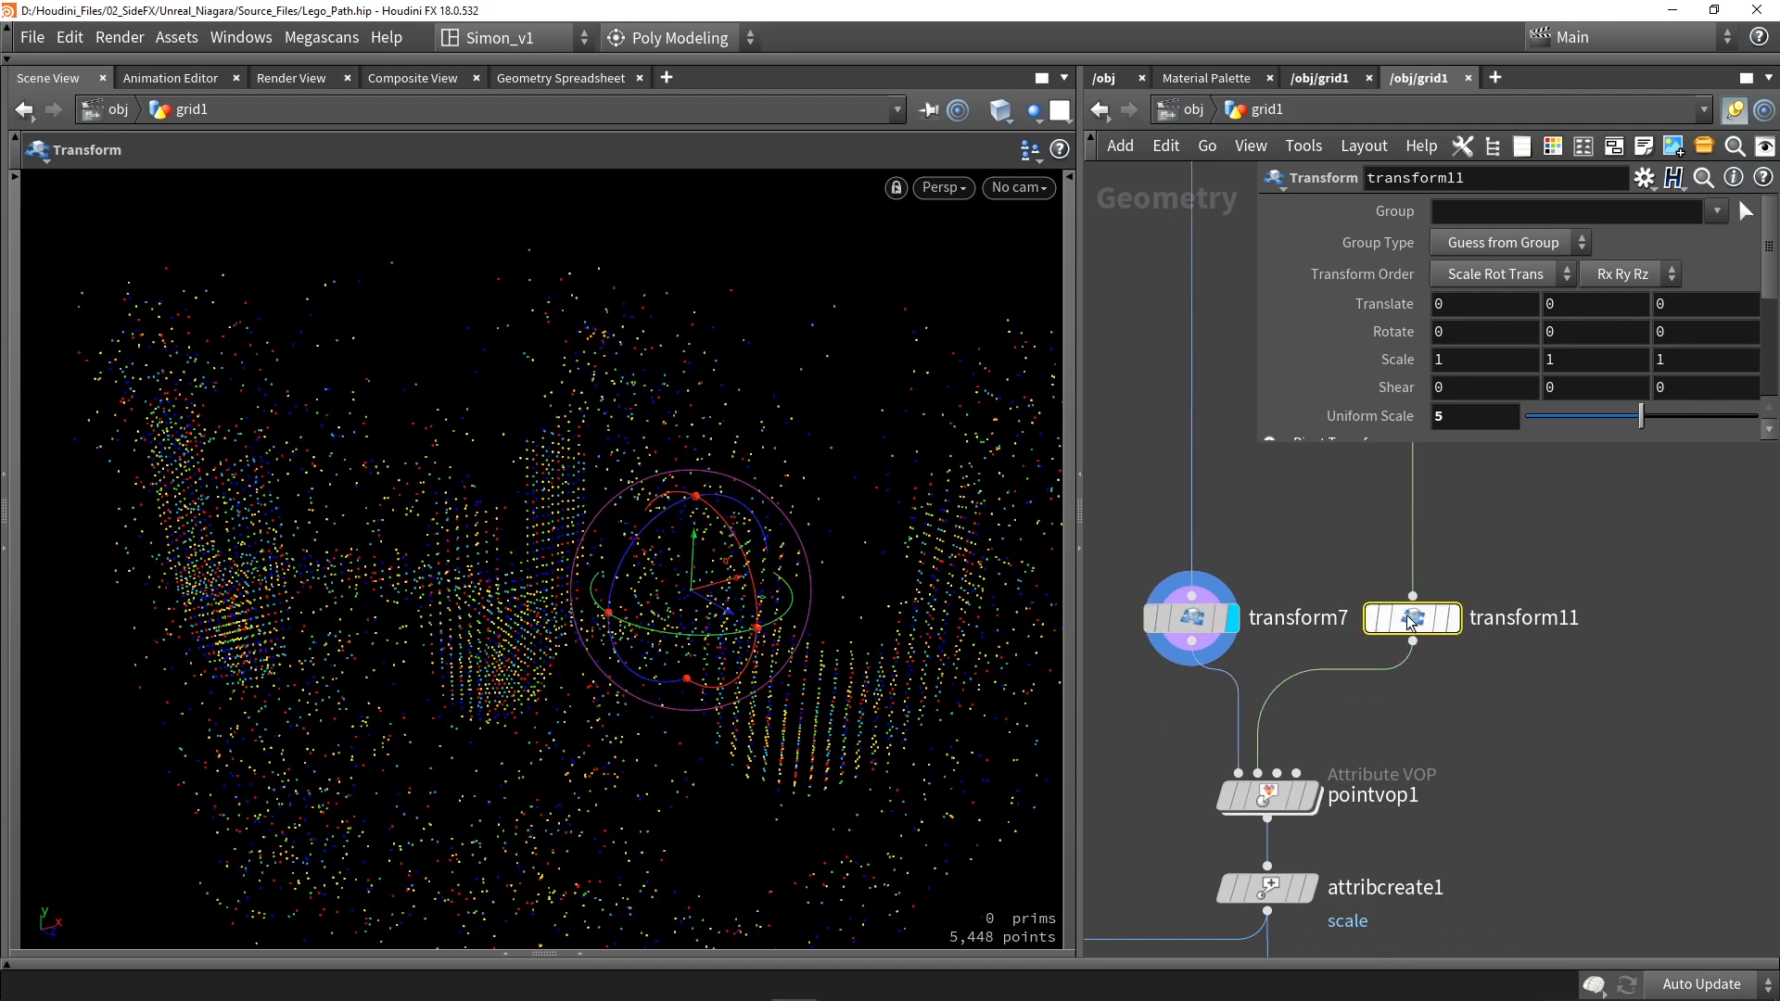
click(1454, 618)
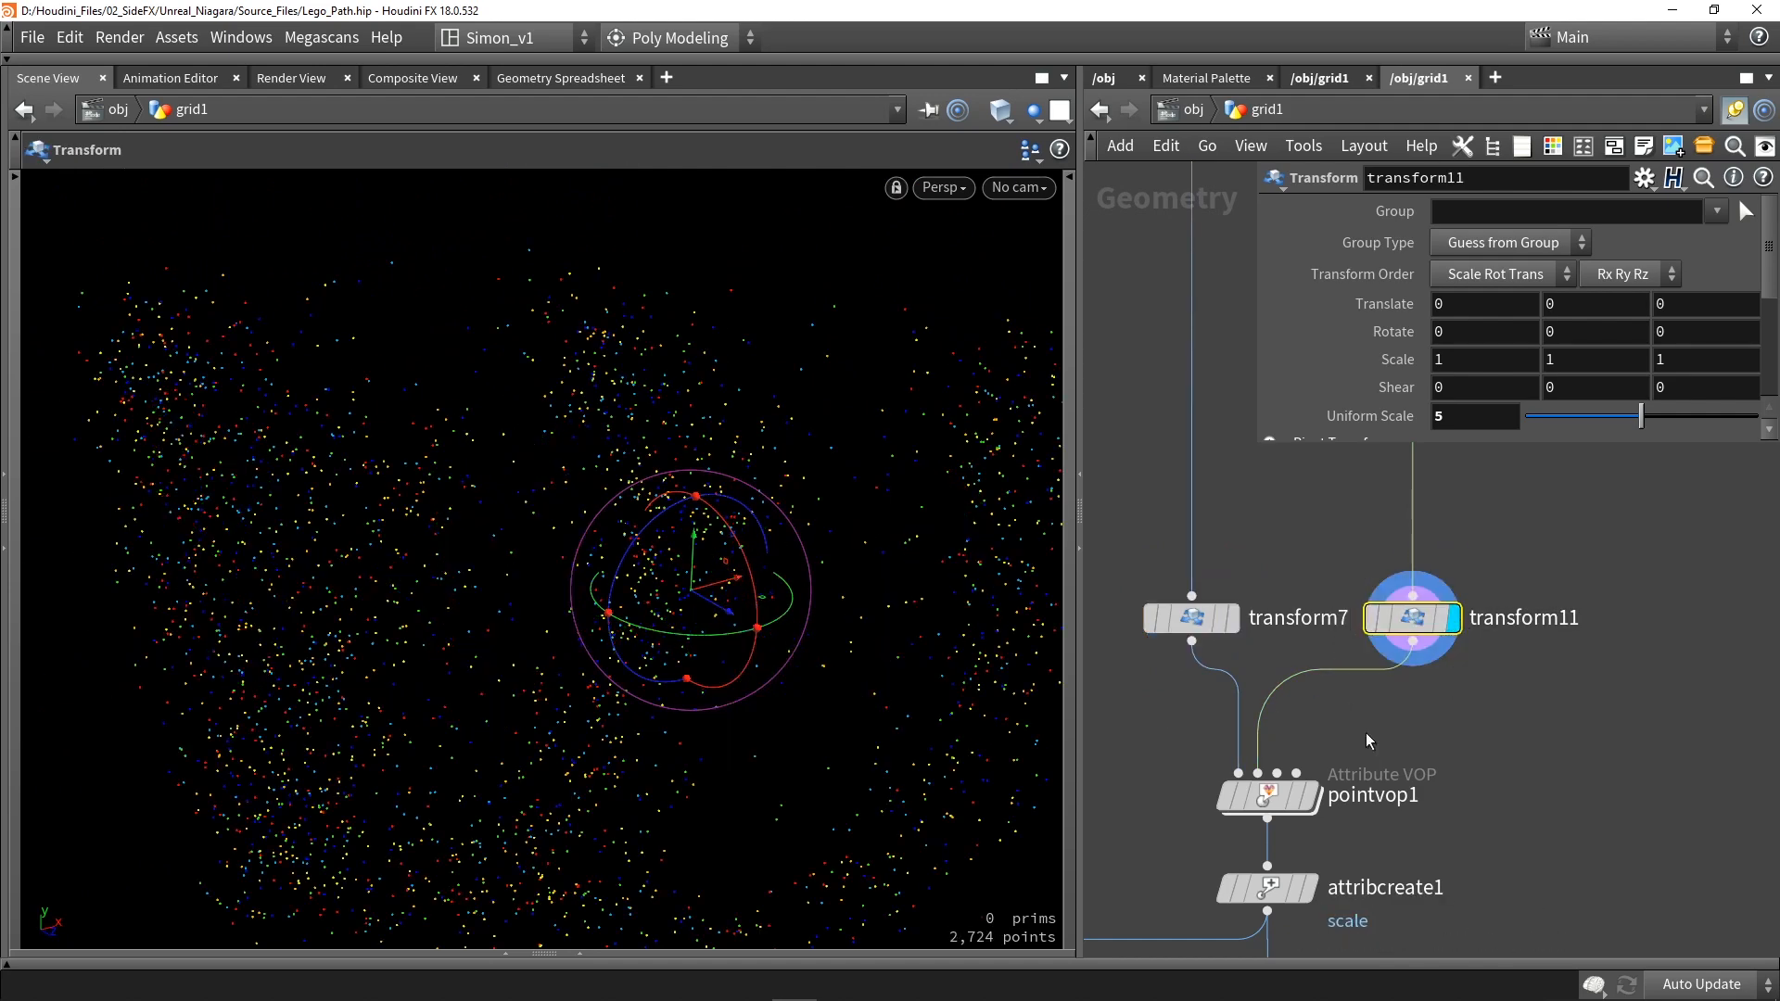
scroll(1365, 733, down, 3)
drag(1371, 564, 1373, 564)
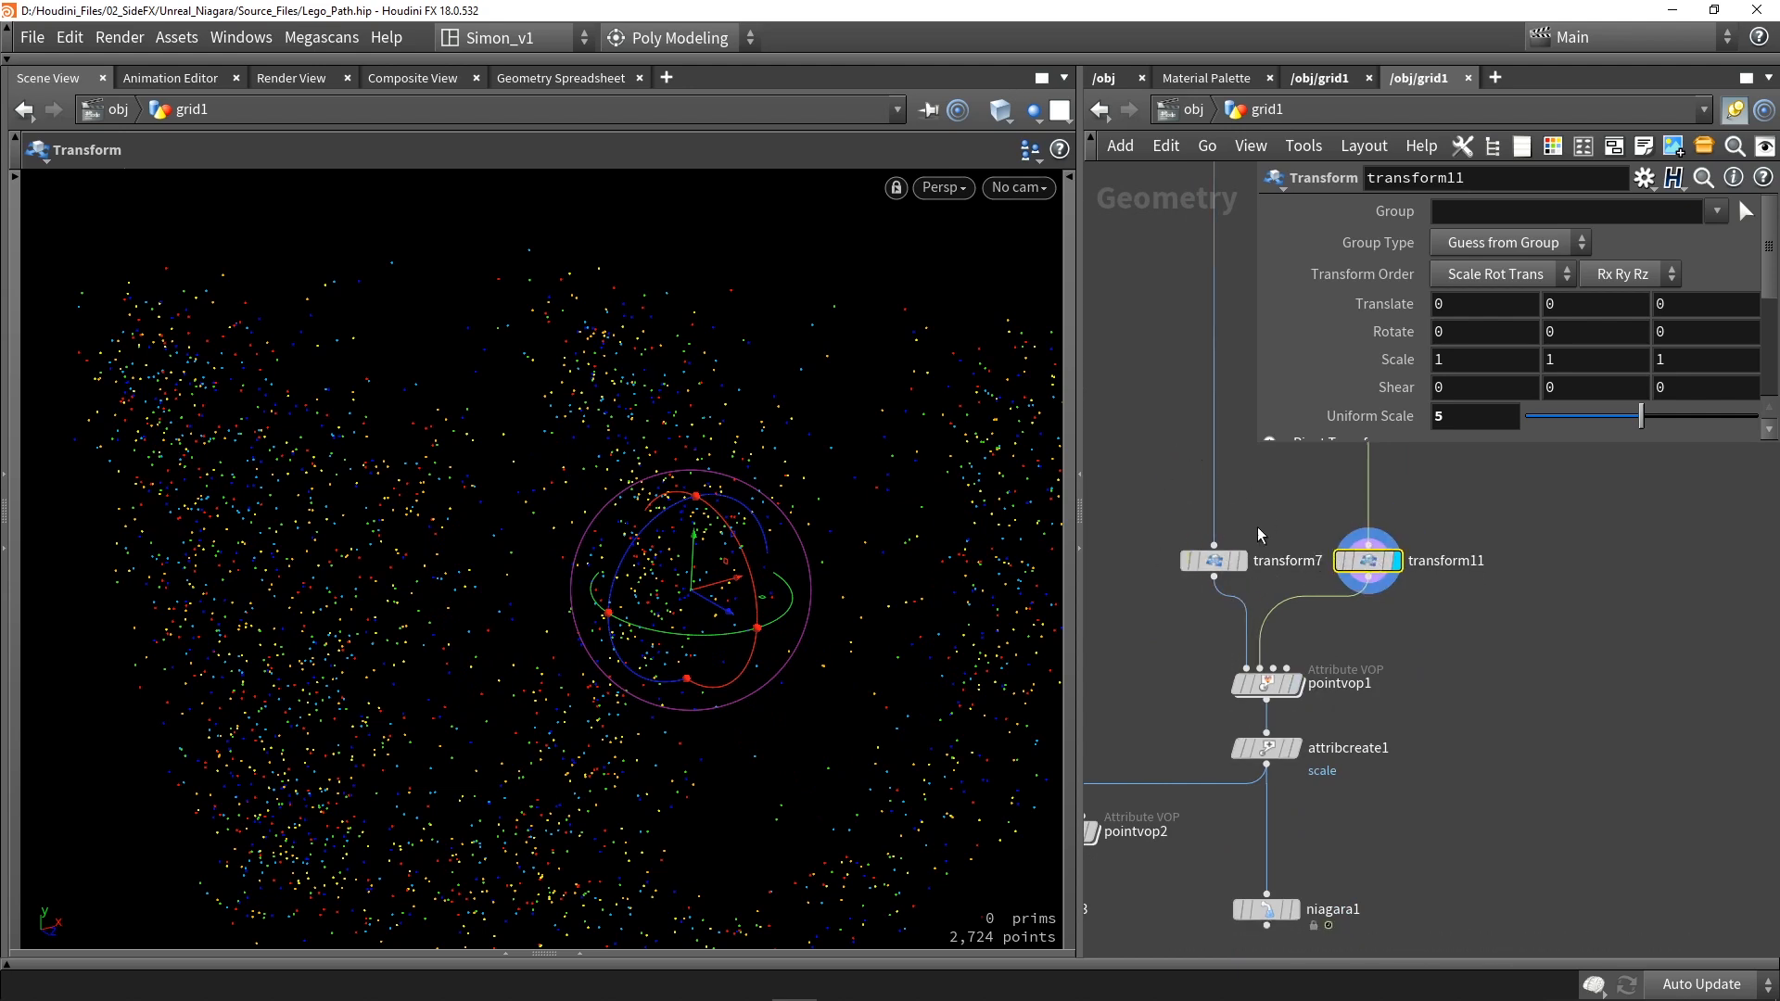
click(1241, 561)
Display pointvop1, enter its network and examine the importpoint1 attribute import and the Custom_pos export in bind1.
click(1296, 685)
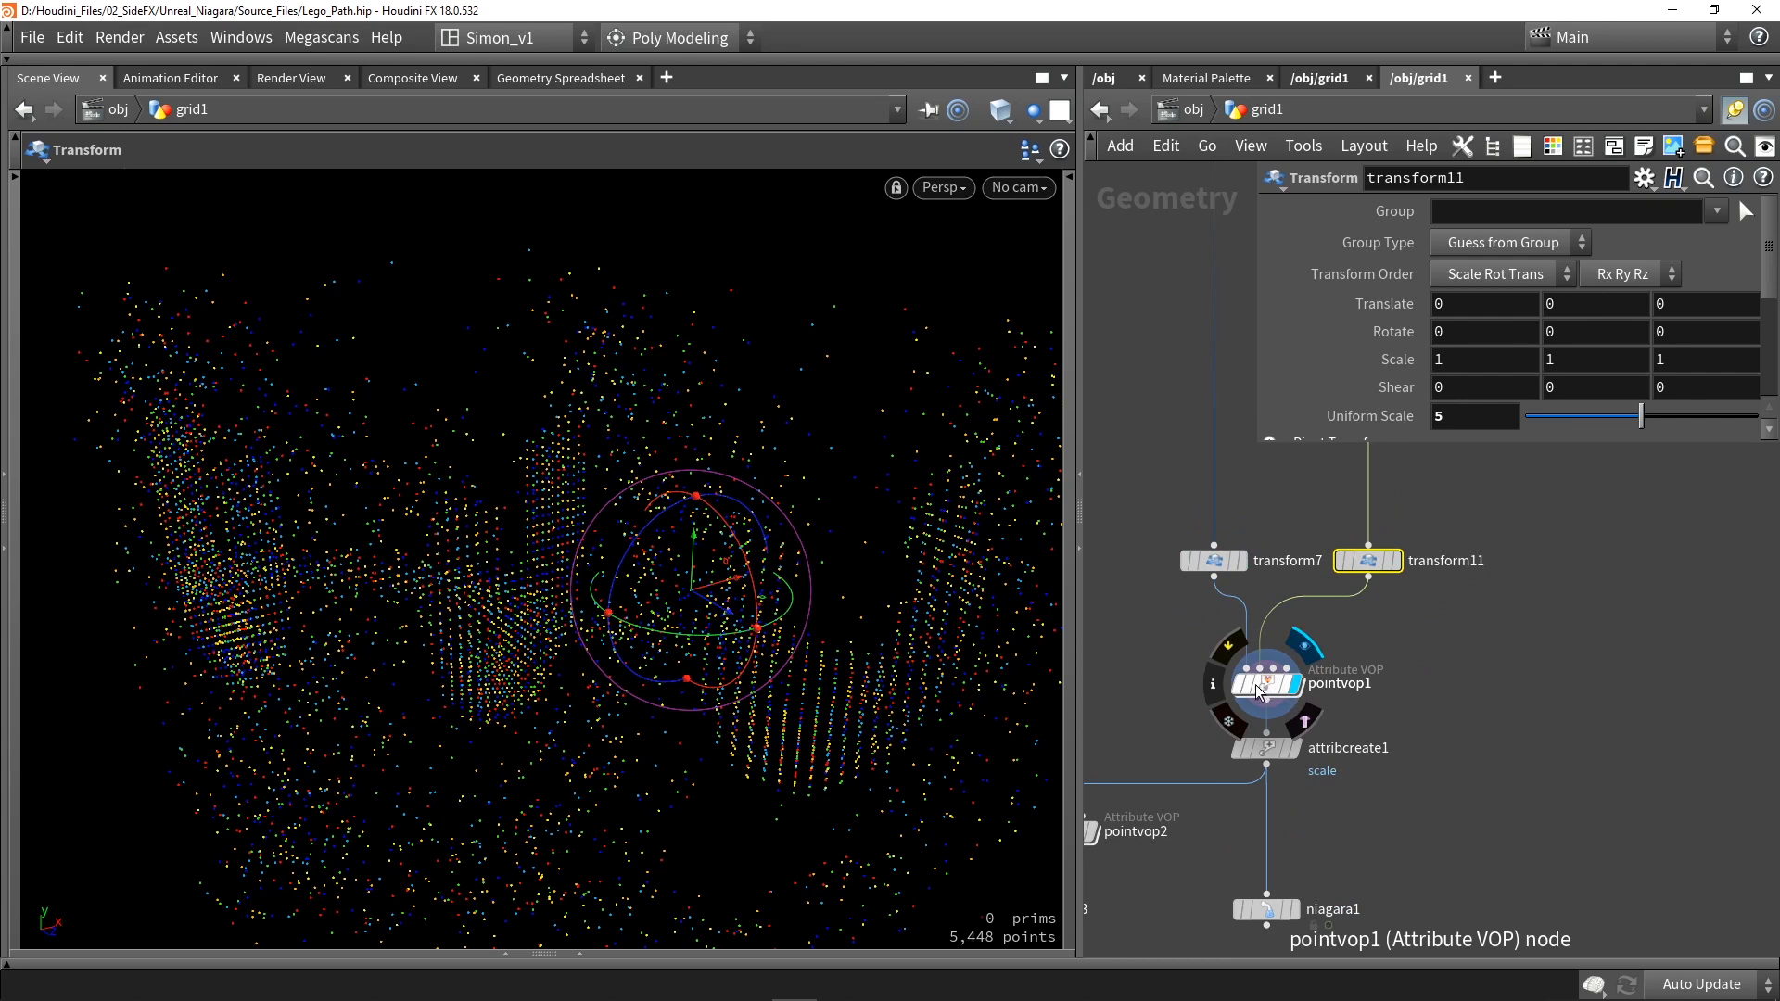
double_click(1258, 691)
middle_drag(1258, 696, 1288, 772)
scroll(1154, 673, up, 5)
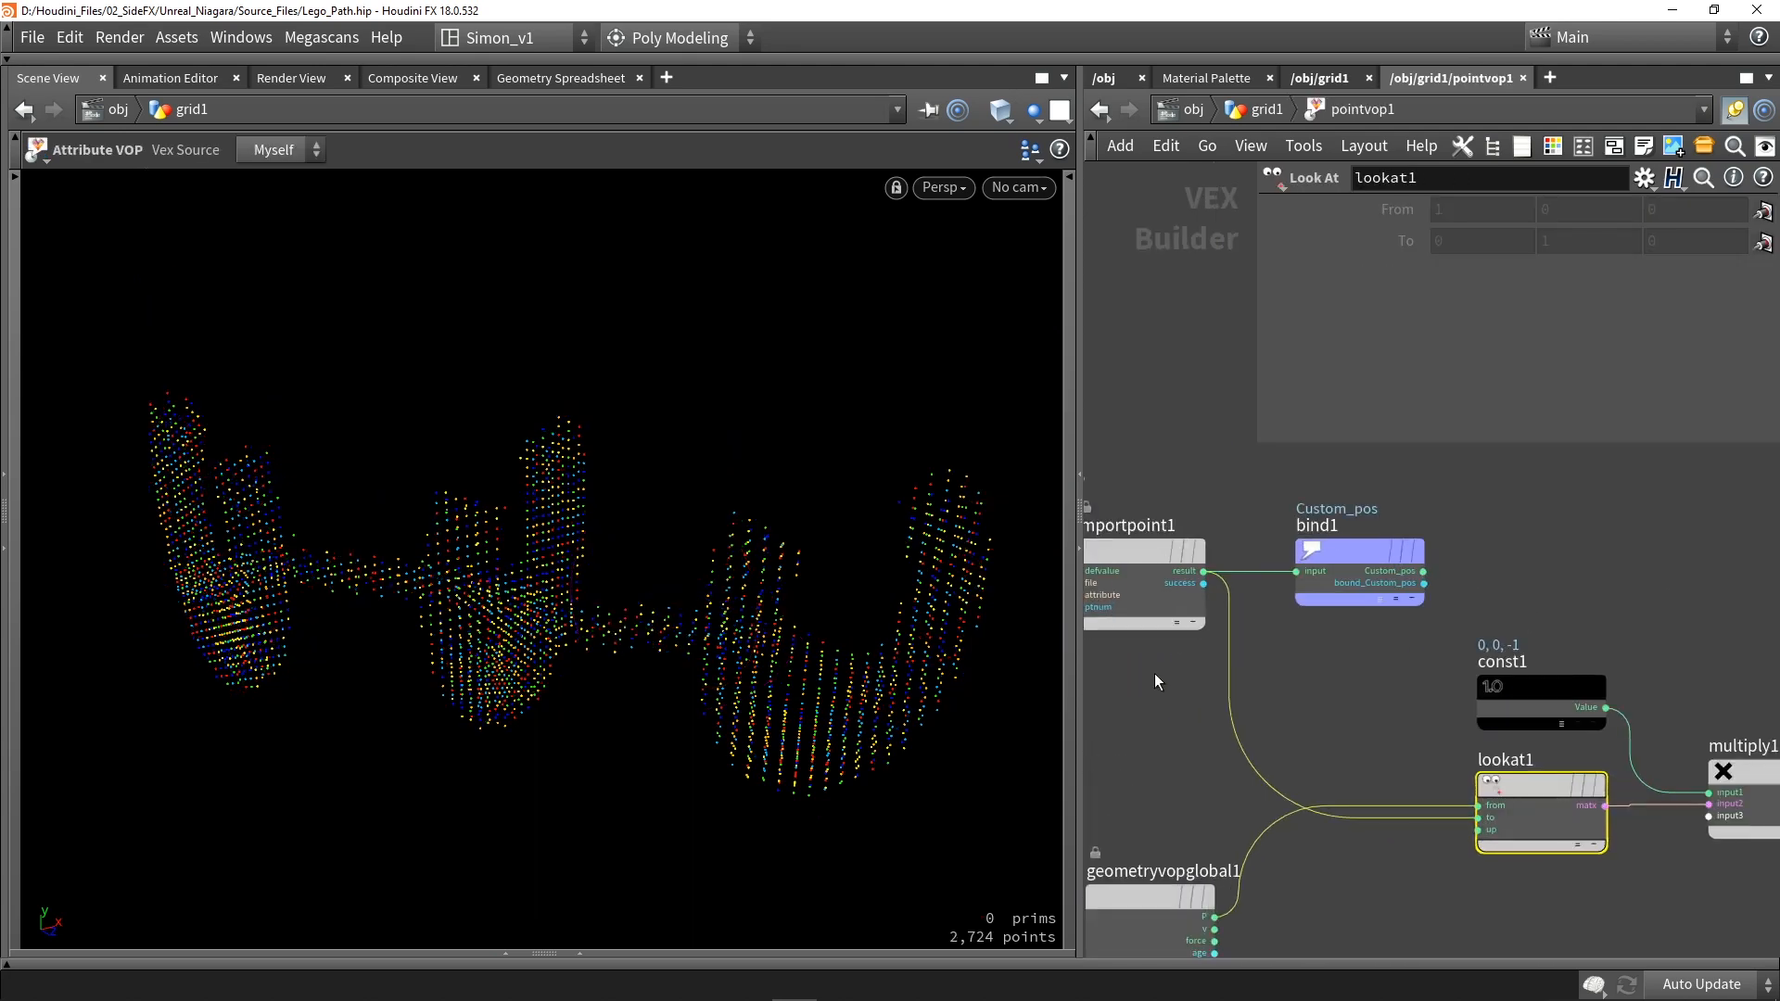
middle_drag(1154, 673, 1243, 682)
drag(1207, 493, 1447, 653)
click(1446, 654)
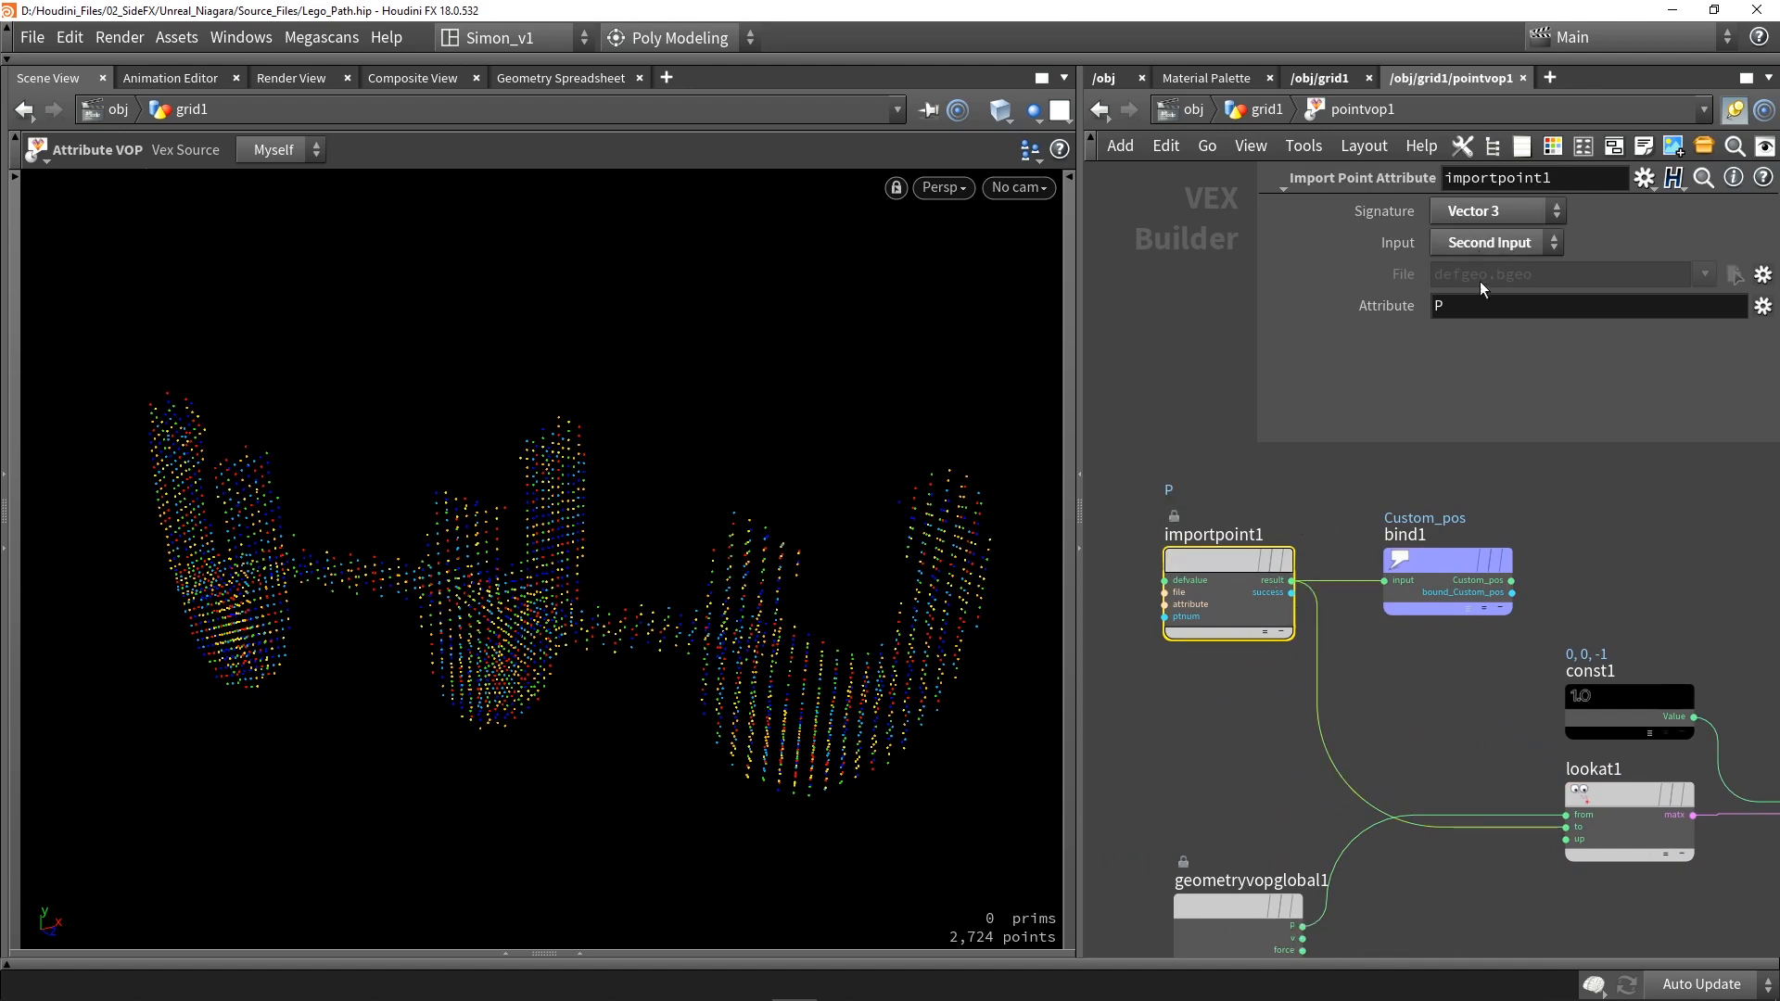
click(1432, 582)
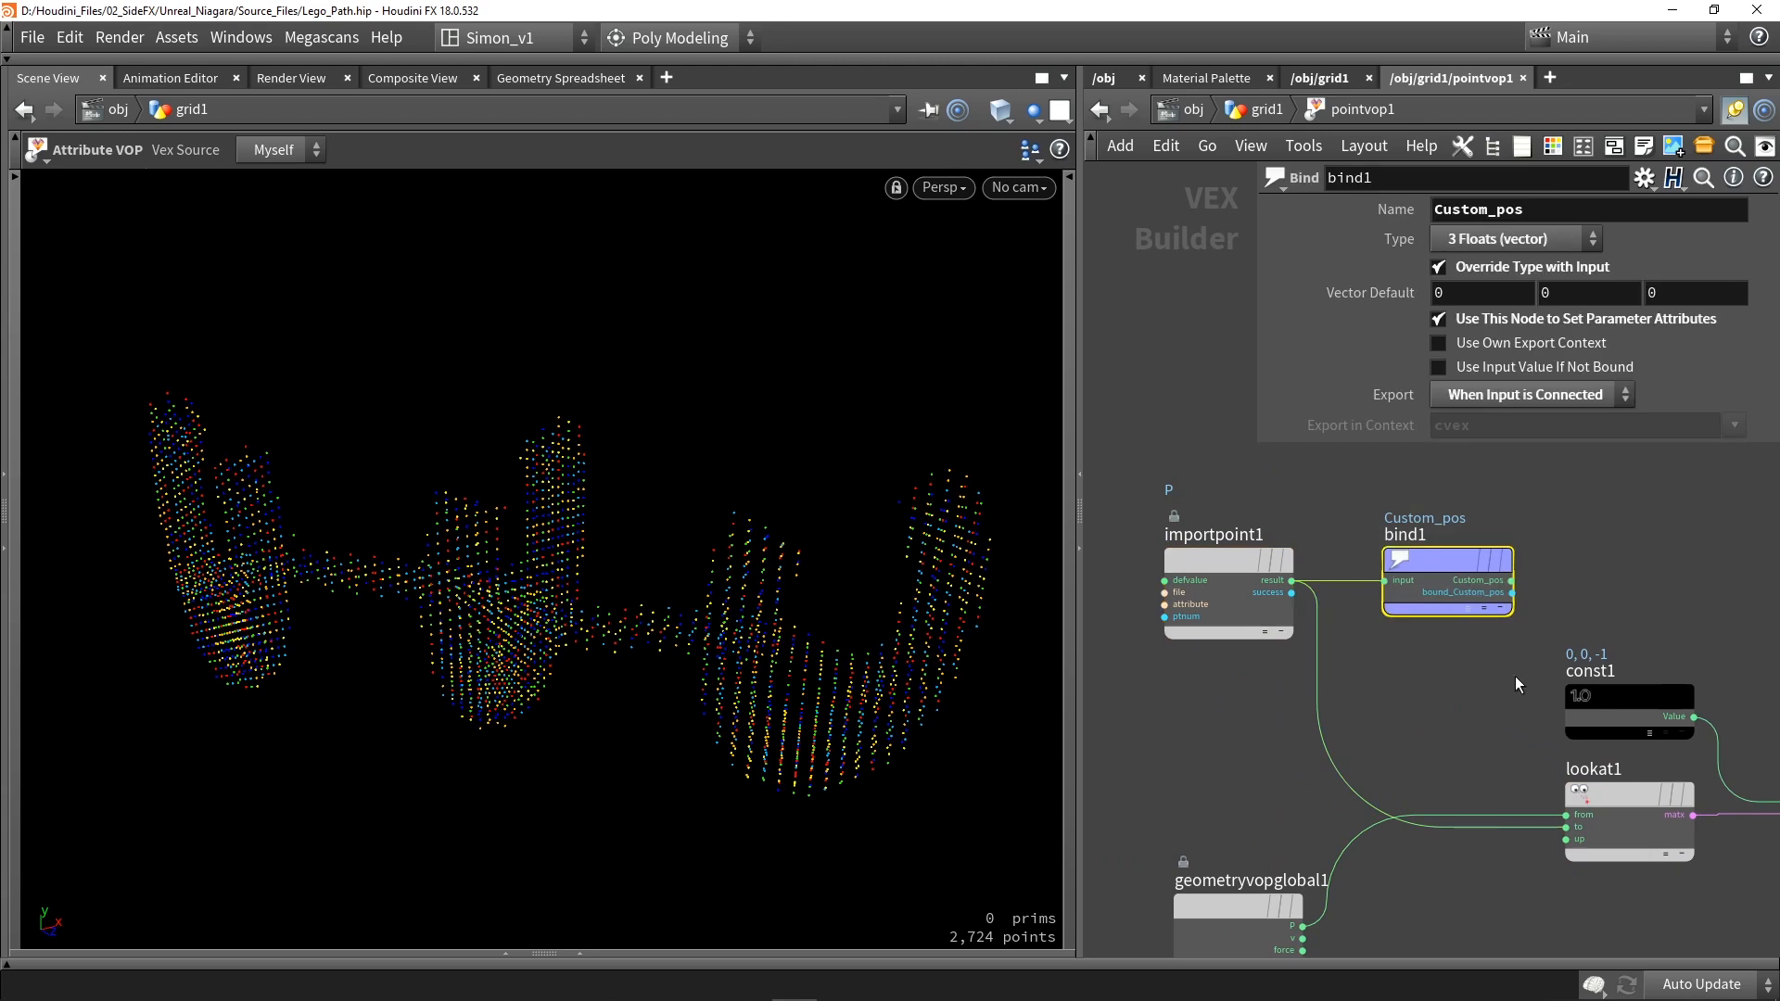
Examine how lookat1 and const1 are combined in multiply1 and passed to the output node.
middle_drag(1530, 686, 1238, 619)
scroll(1238, 618, down, 3)
drag(1240, 597, 1560, 792)
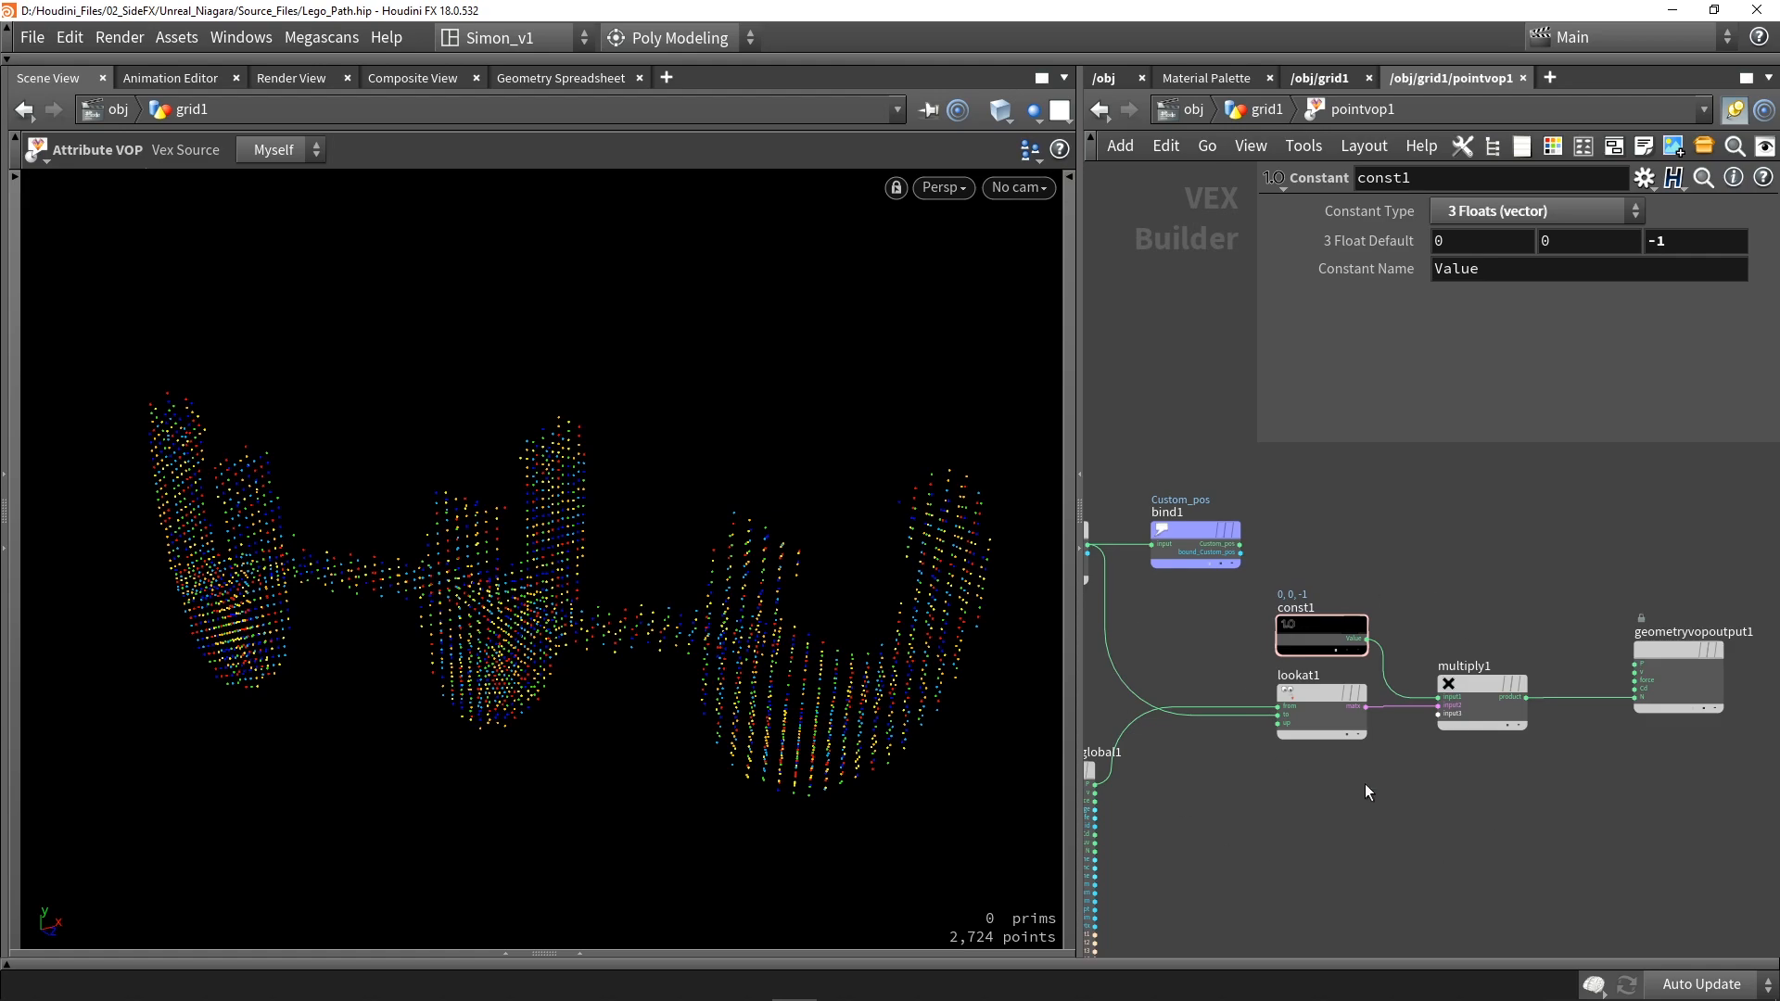
Show the point normals in the viewport and inspect their directions around the brick shape from several angles.
click(1070, 548)
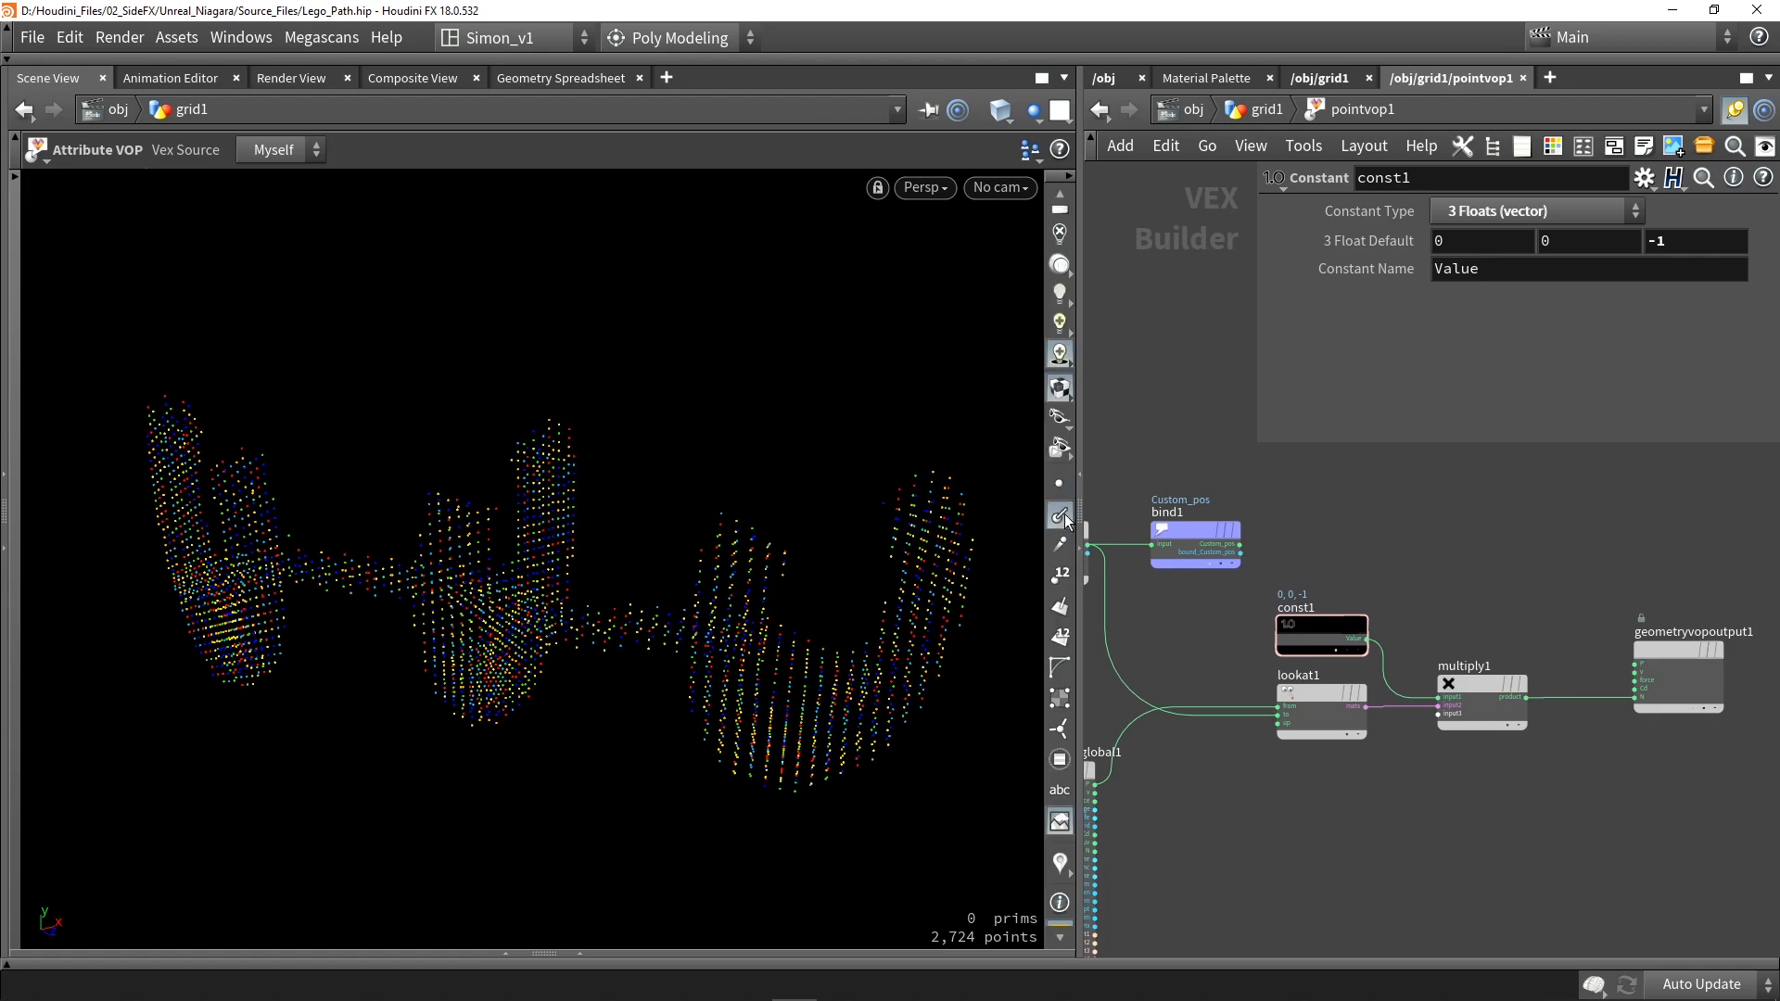
click(1060, 517)
alt+scroll(730, 612, up, 5)
alt+drag(739, 624, 658, 532)
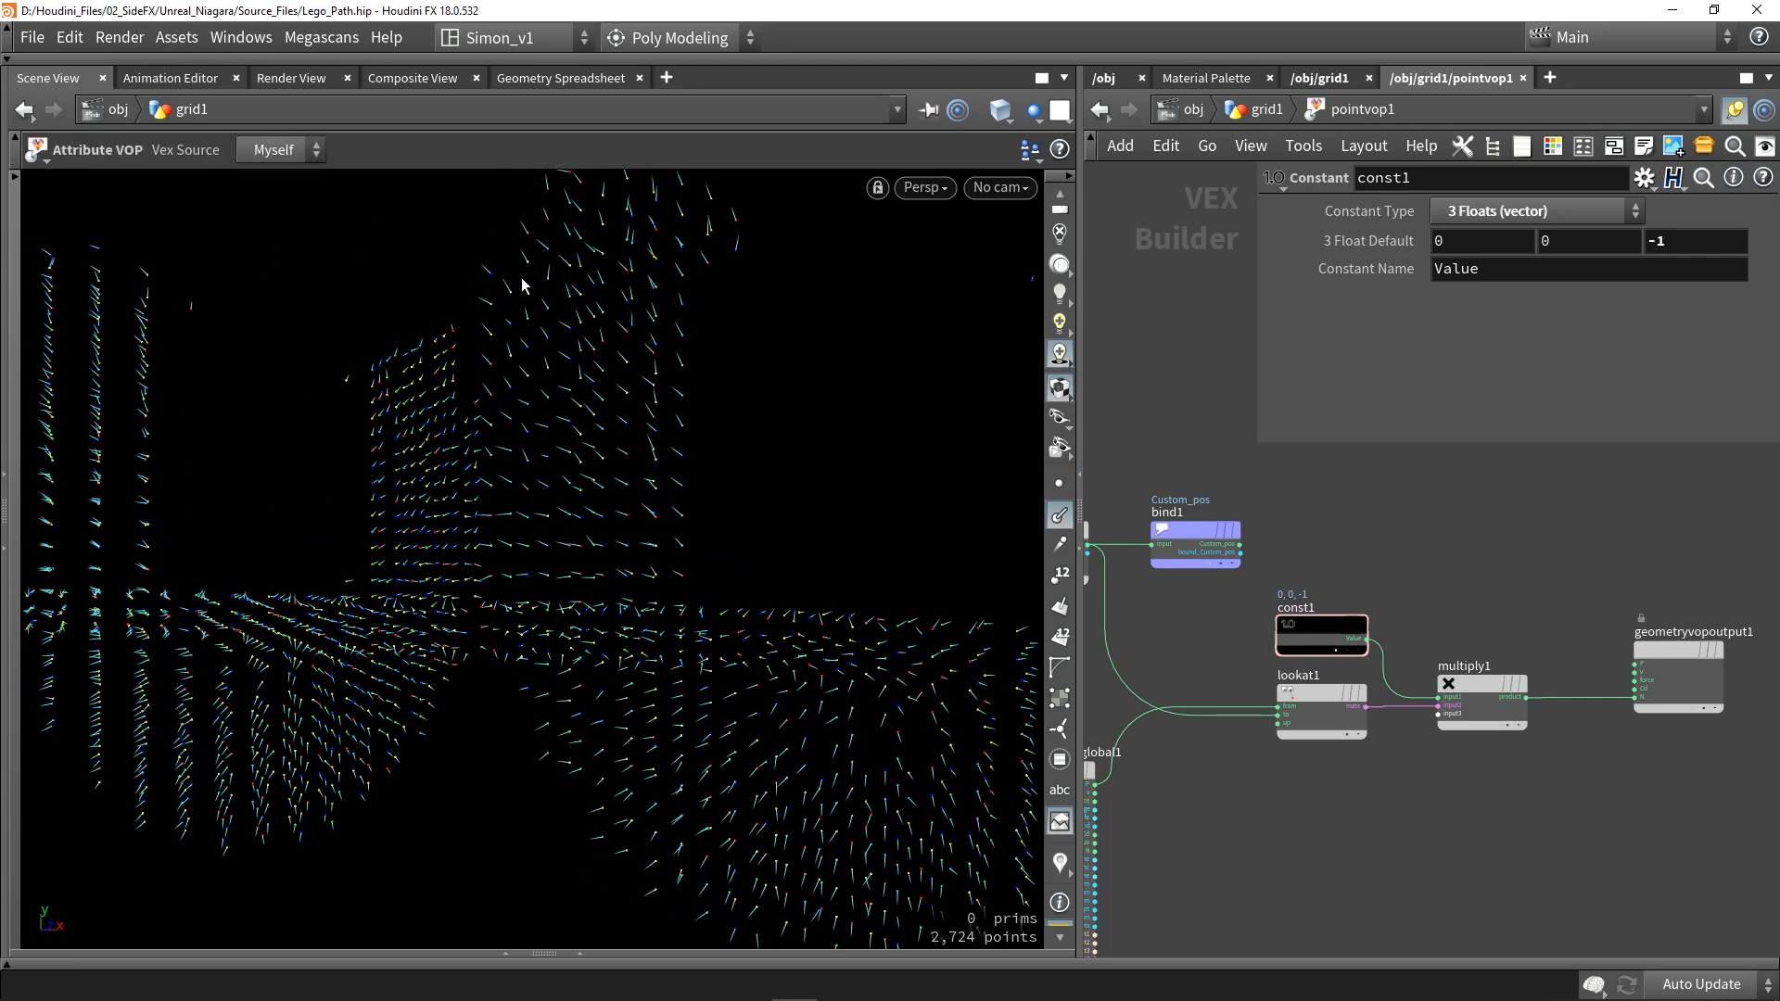
alt+drag(554, 346, 575, 381)
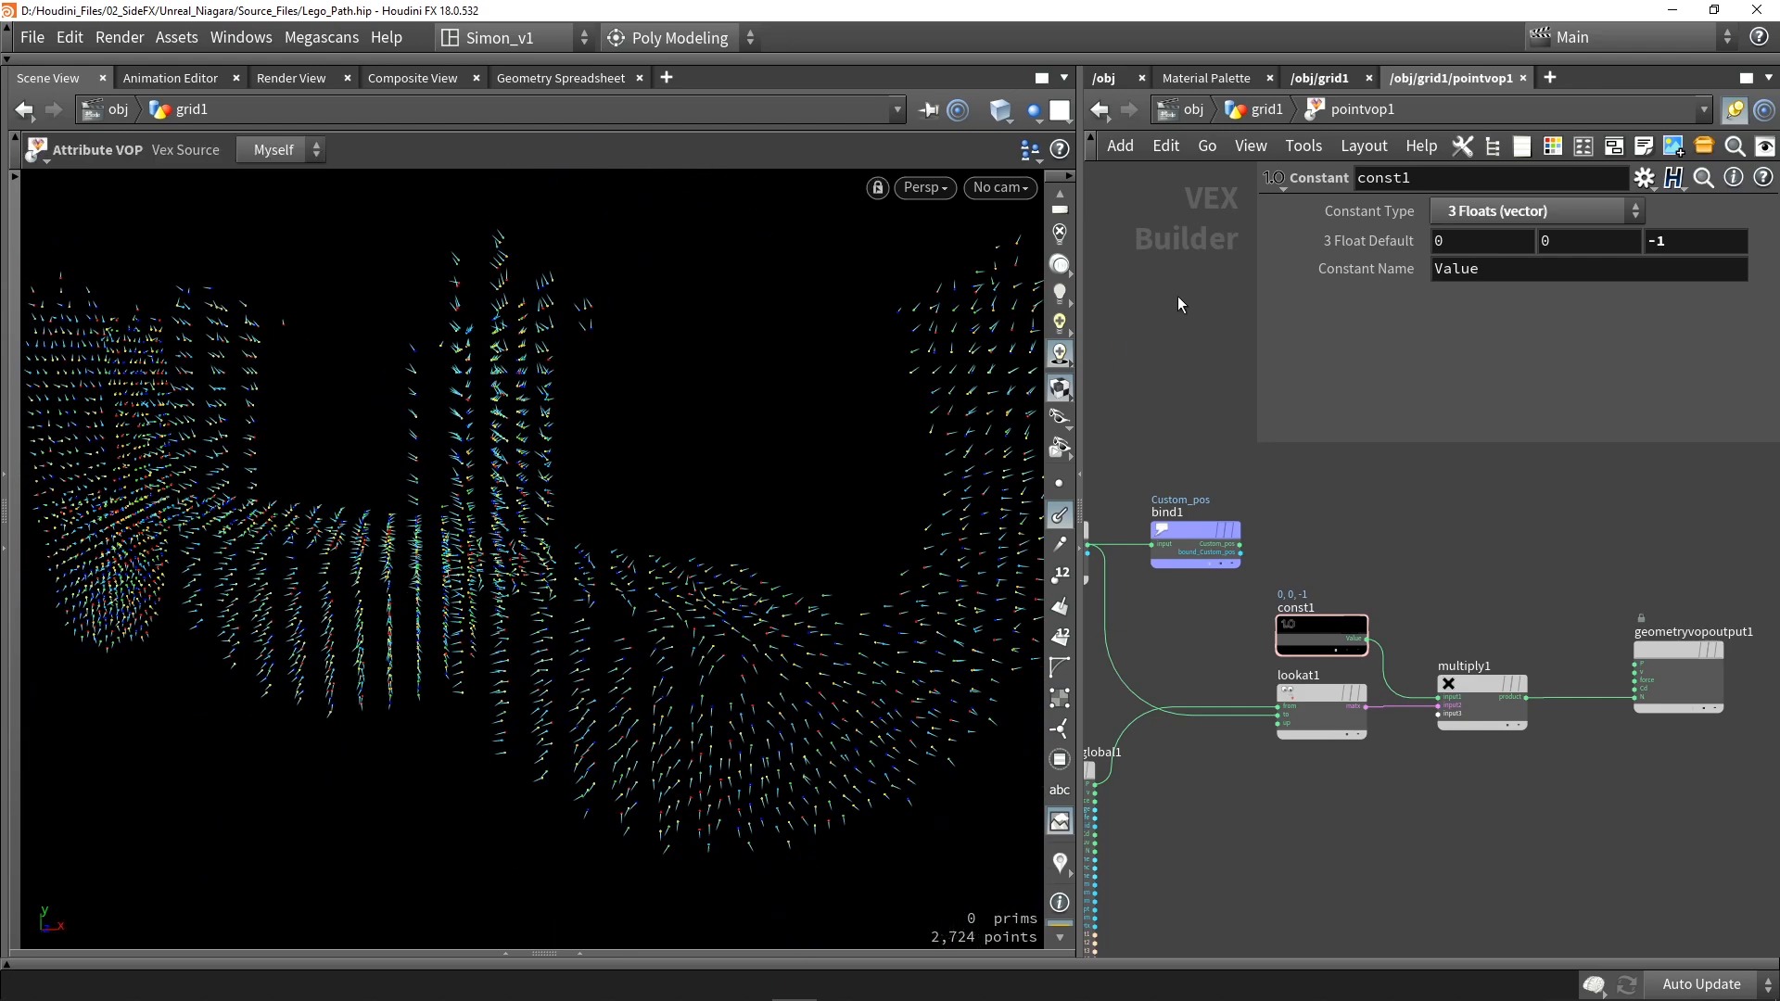
Return to the grid1 geometry network, display attribcreate1 and examine its scale attribute settings and values.
key(u)
click(1349, 601)
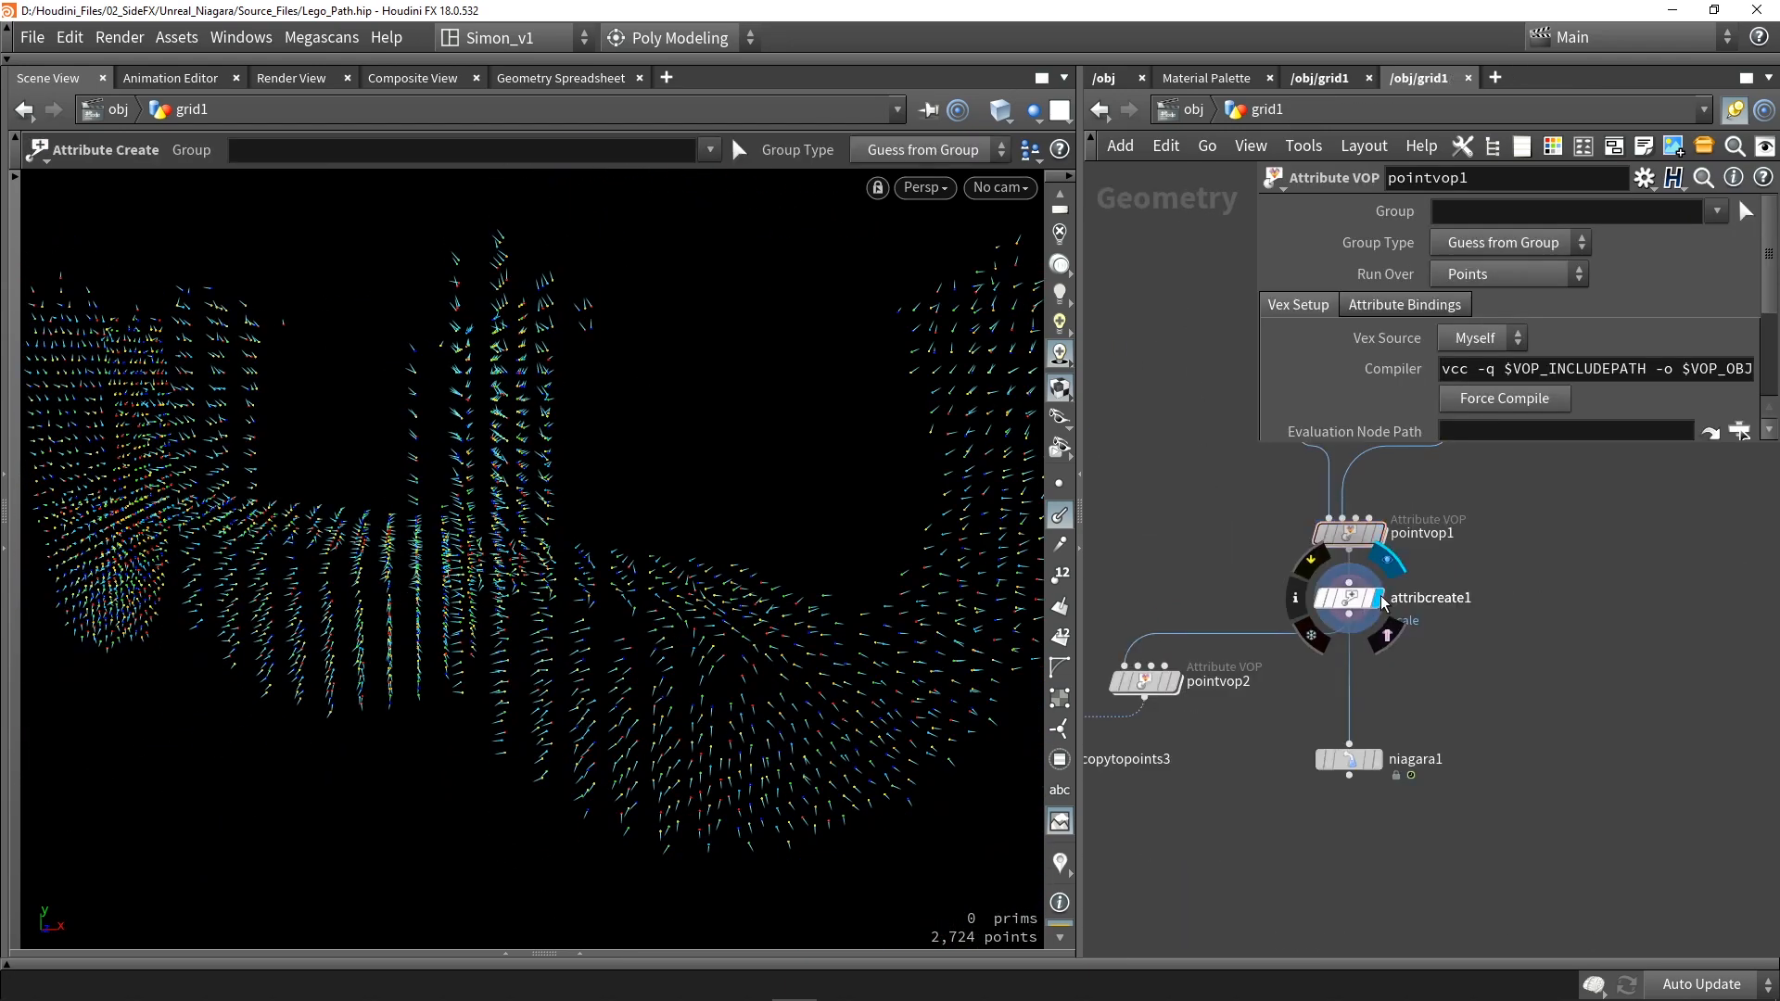
mouse_move(1349, 605)
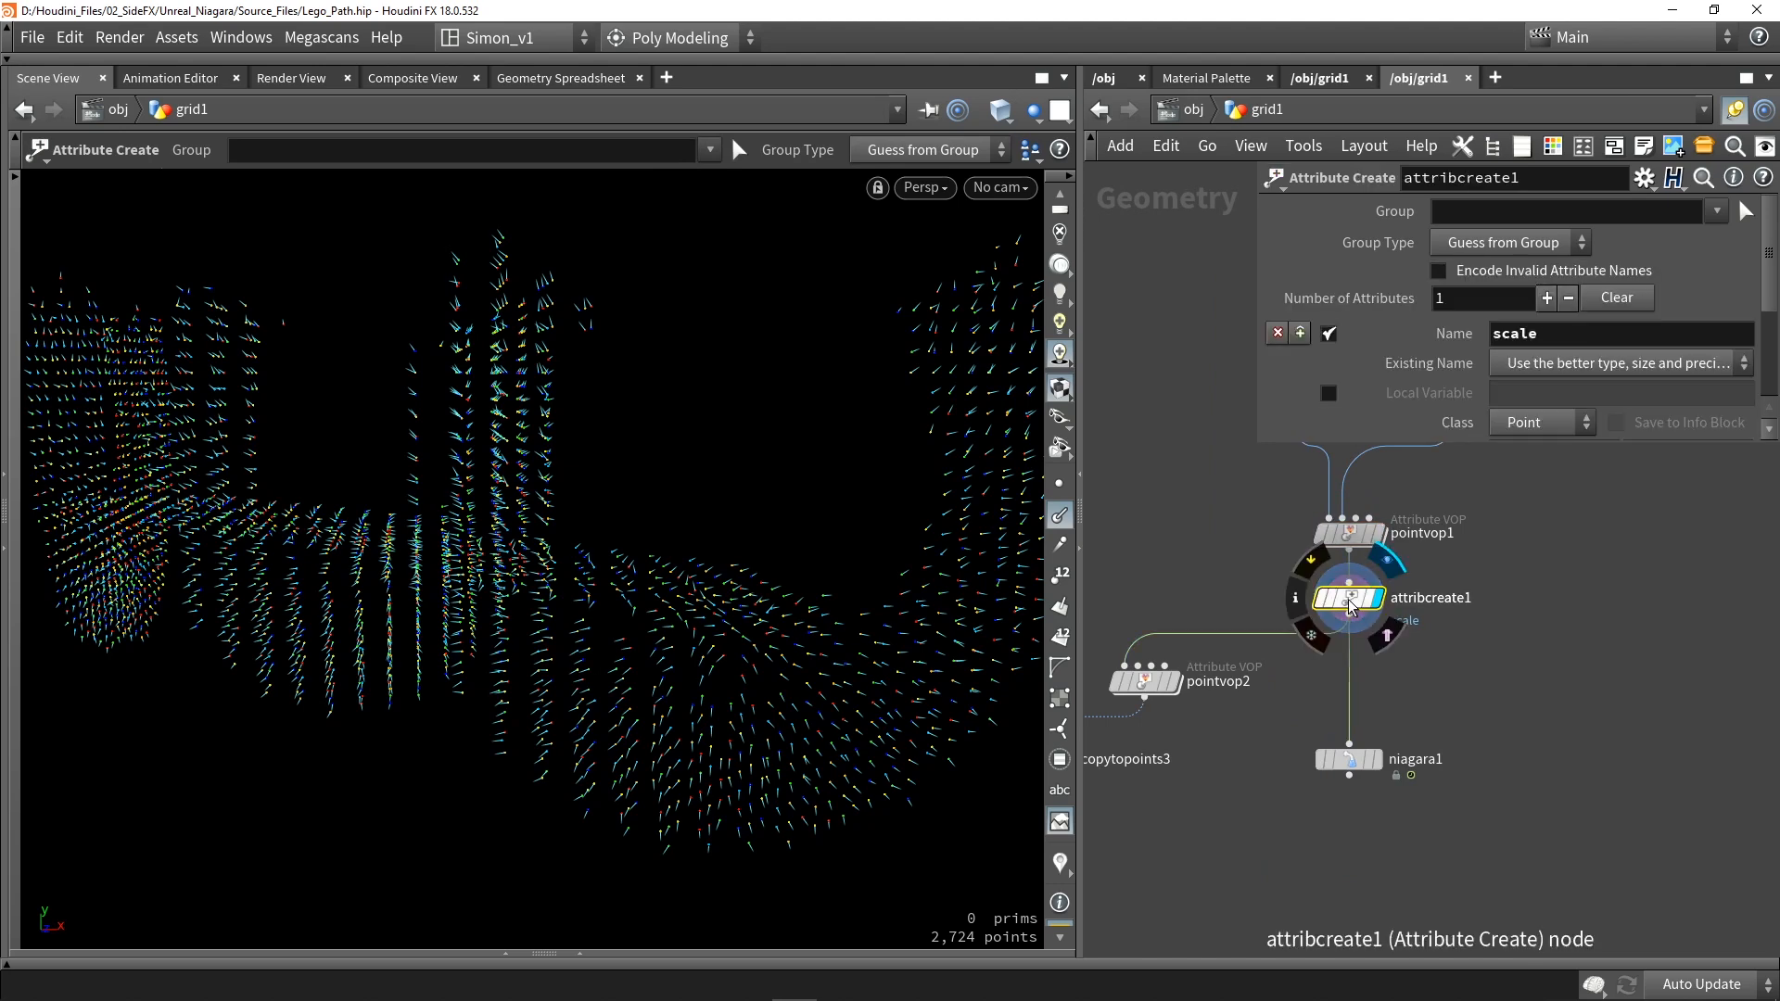
scroll(1376, 382, down, 3)
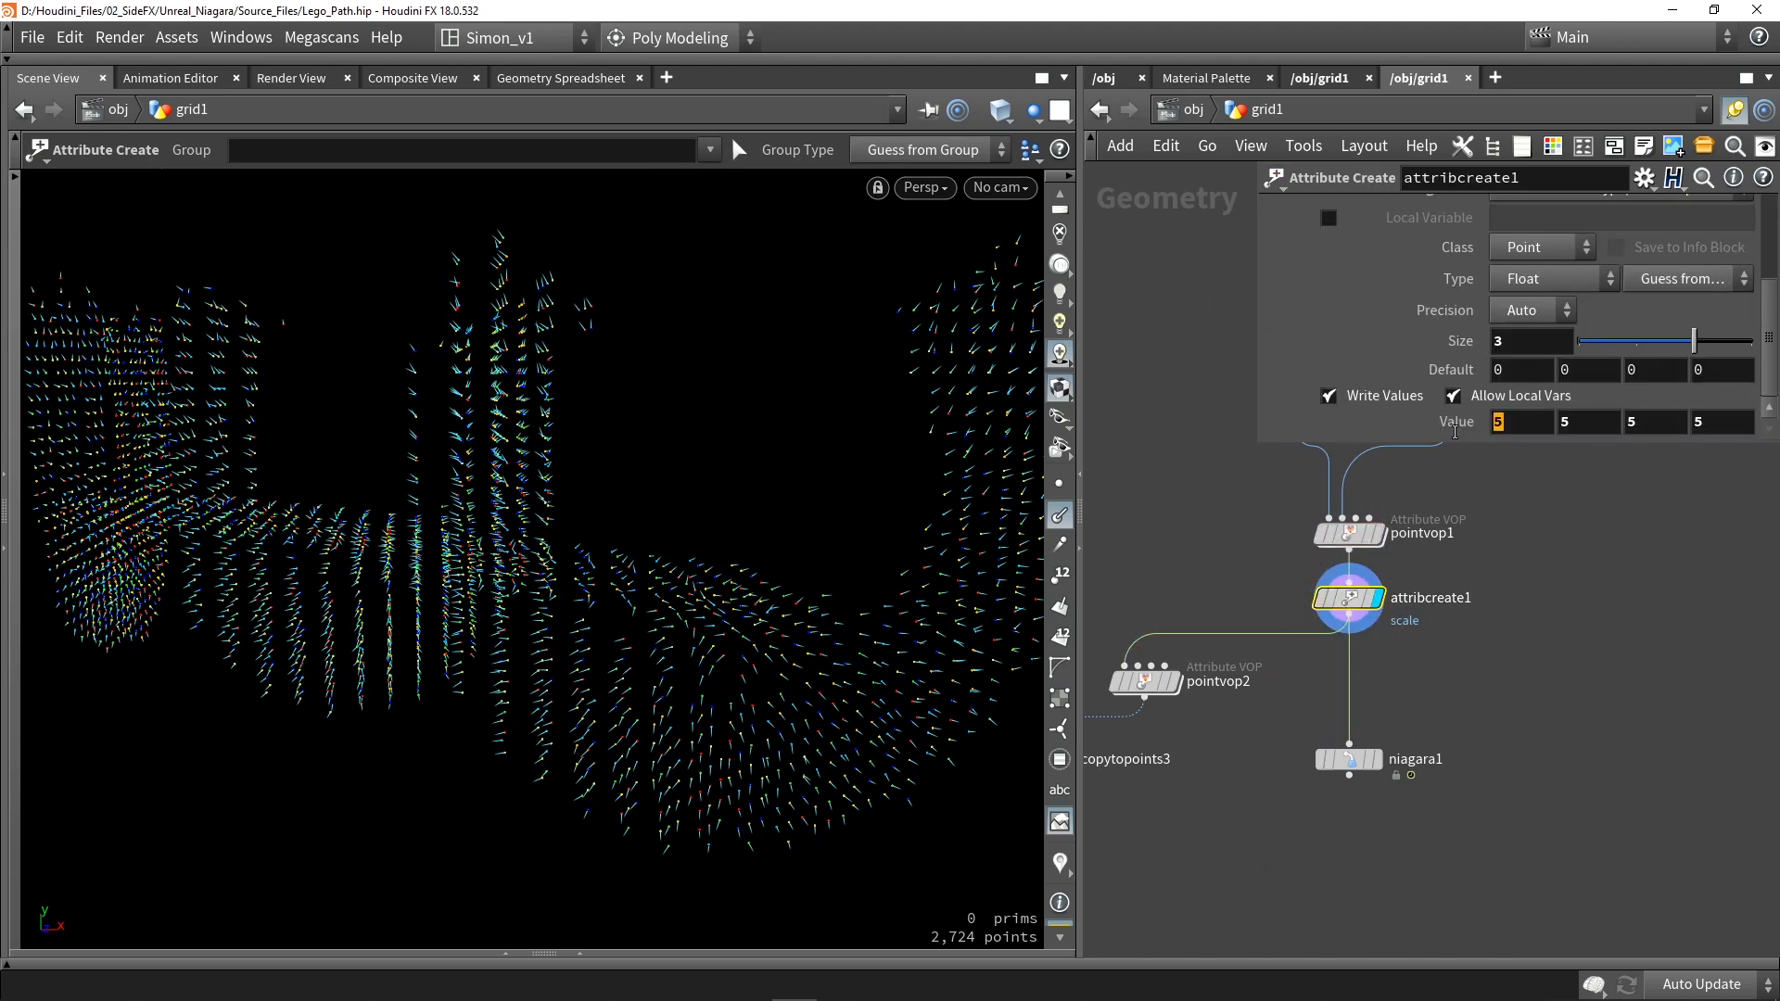
middle_drag(1442, 742, 1574, 660)
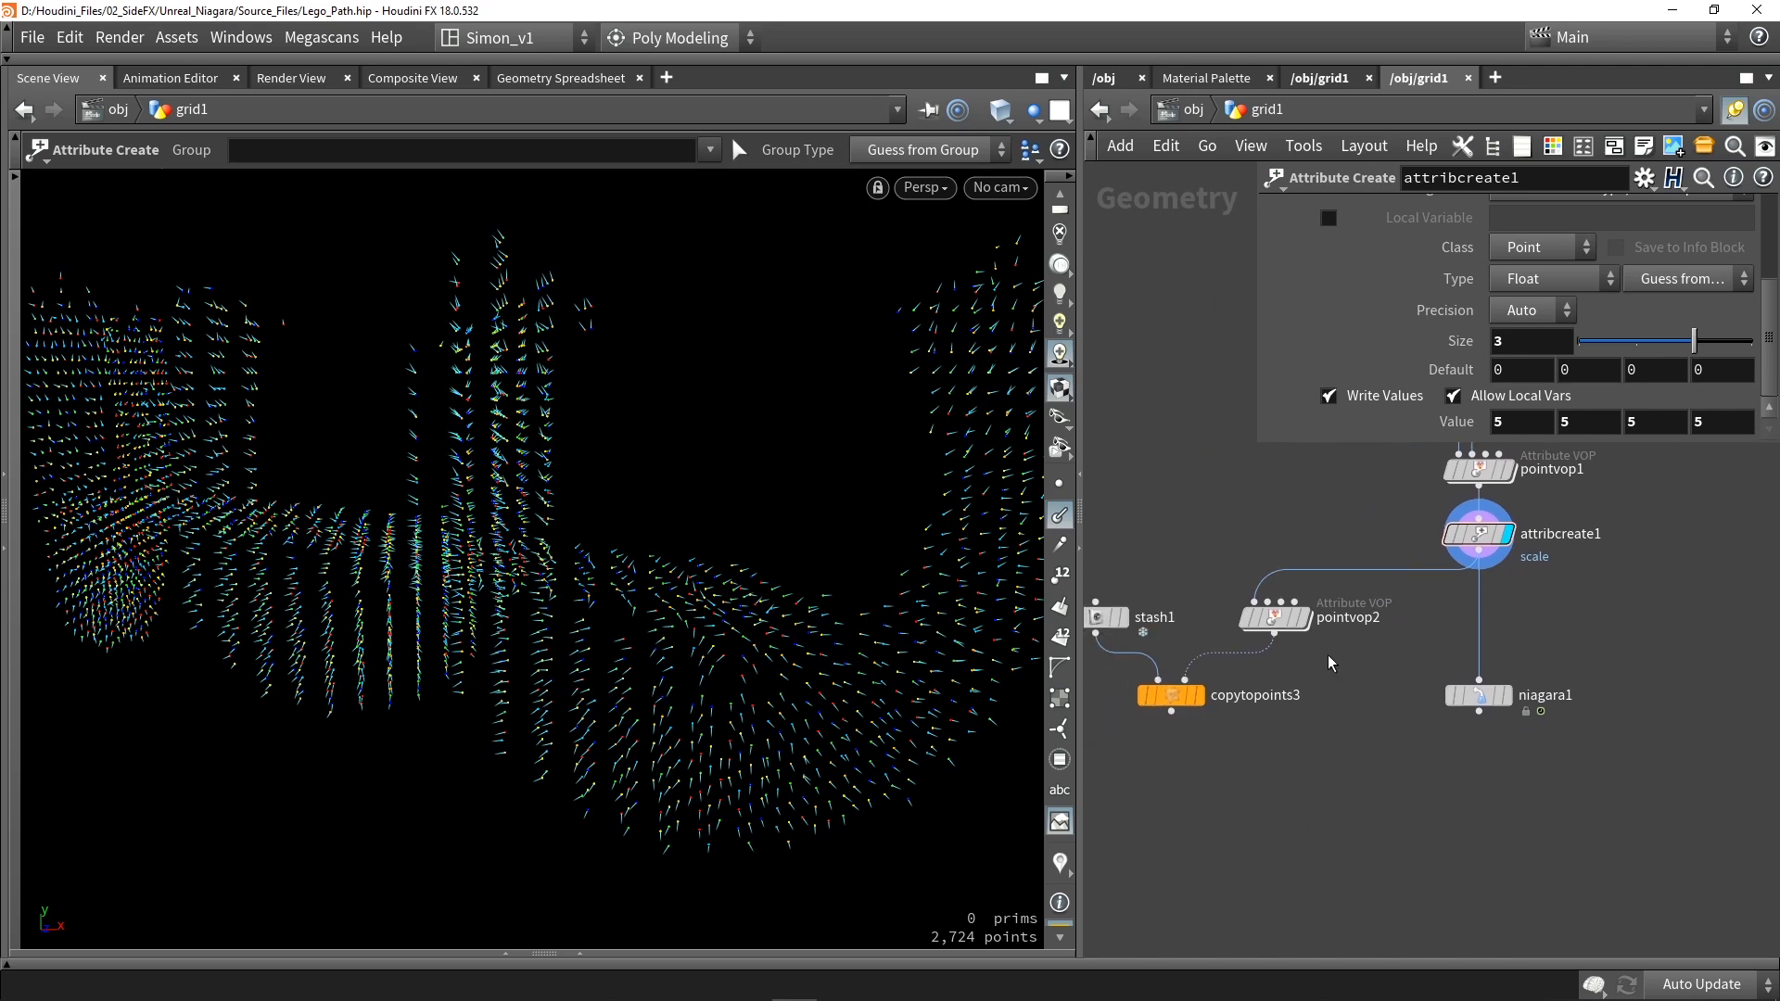
Display copytopoints3 and inspect the colored Lego bricks copied onto the points.
scroll(1332, 663, down, 2)
mouse_move(1230, 697)
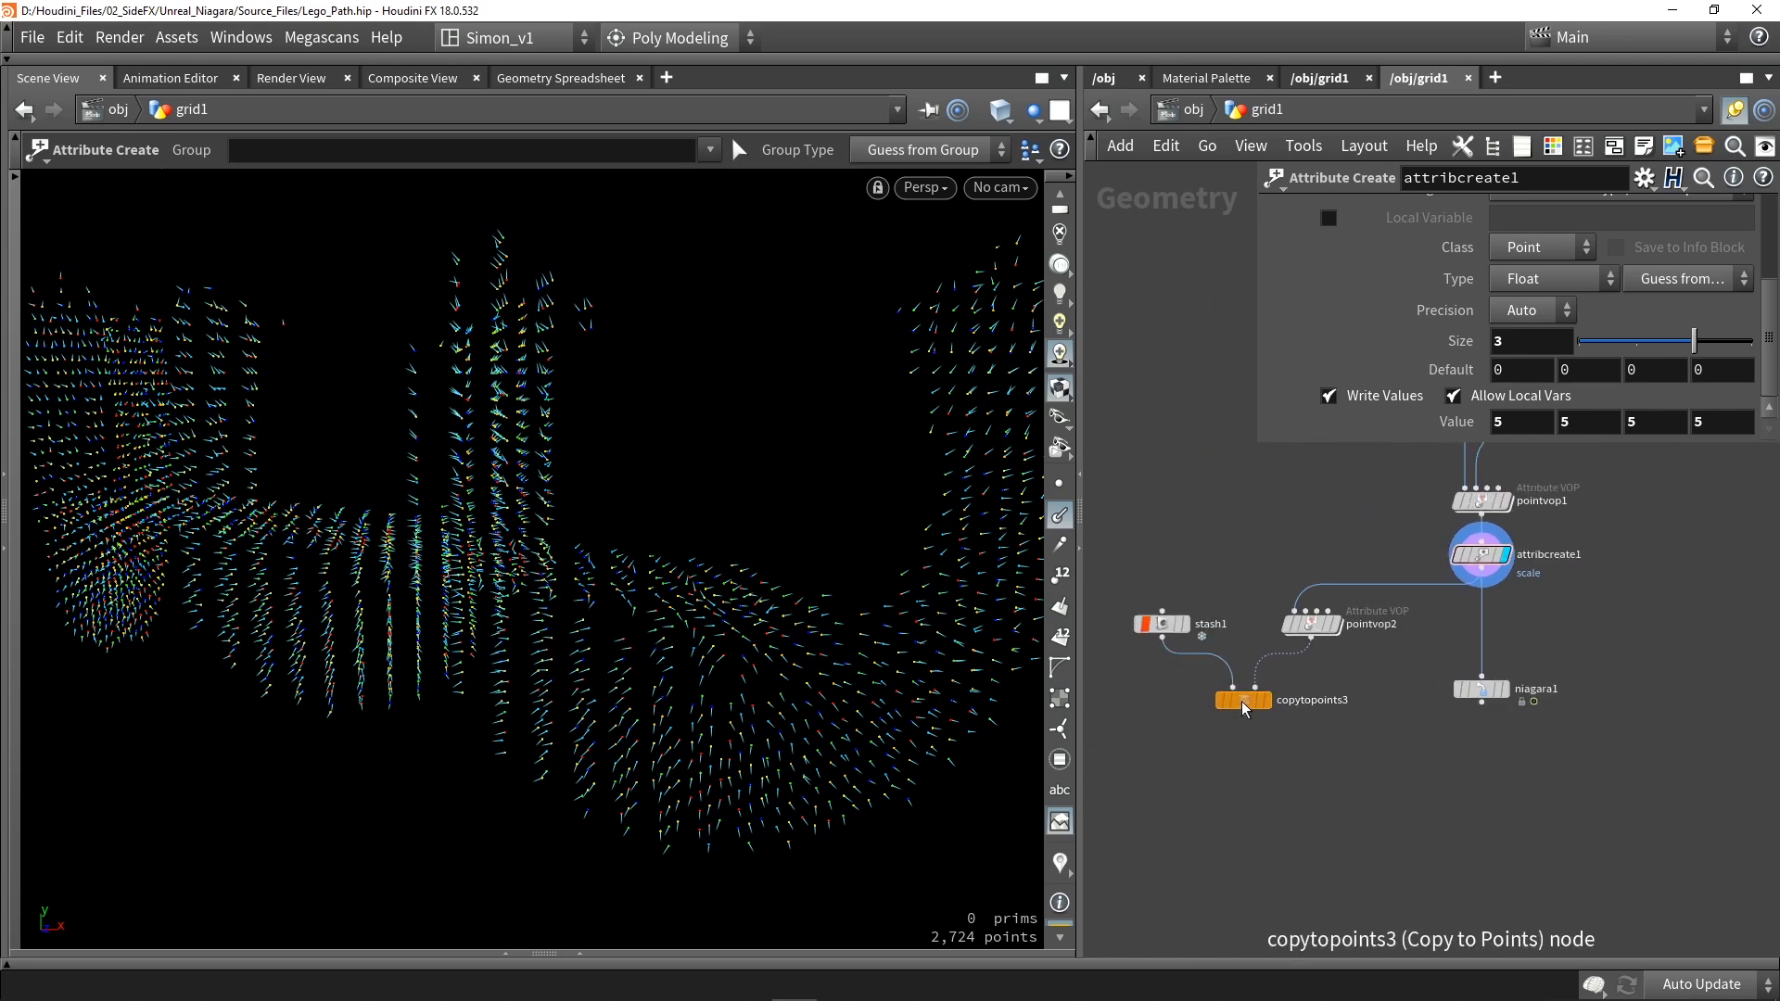
scroll(1244, 710, up, 2)
click(1245, 709)
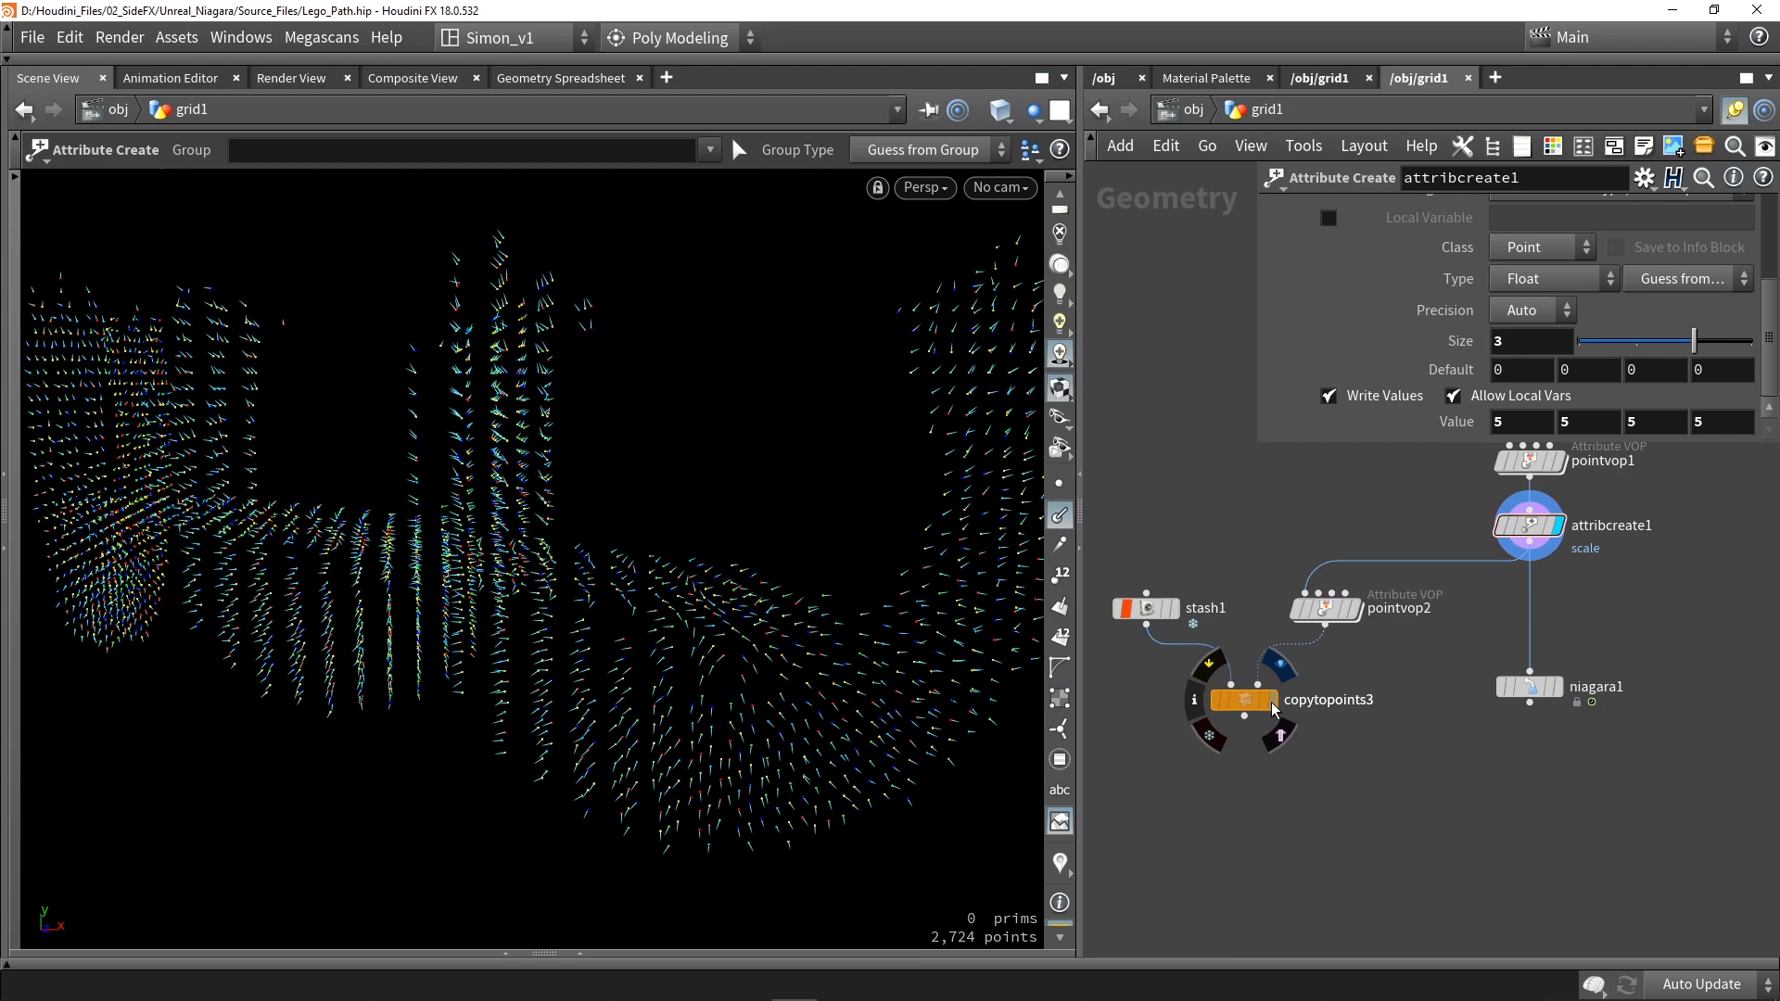
mouse_move(736, 505)
mouse_down()
mouse_move(345, 517)
mouse_move(633, 509)
mouse_move(556, 537)
mouse_move(638, 566)
mouse_move(636, 504)
mouse_move(743, 504)
mouse_up()
Try raising the Interpolation Bias of pointvop2 to preview the brick movement, and return it to 0.
click(1325, 612)
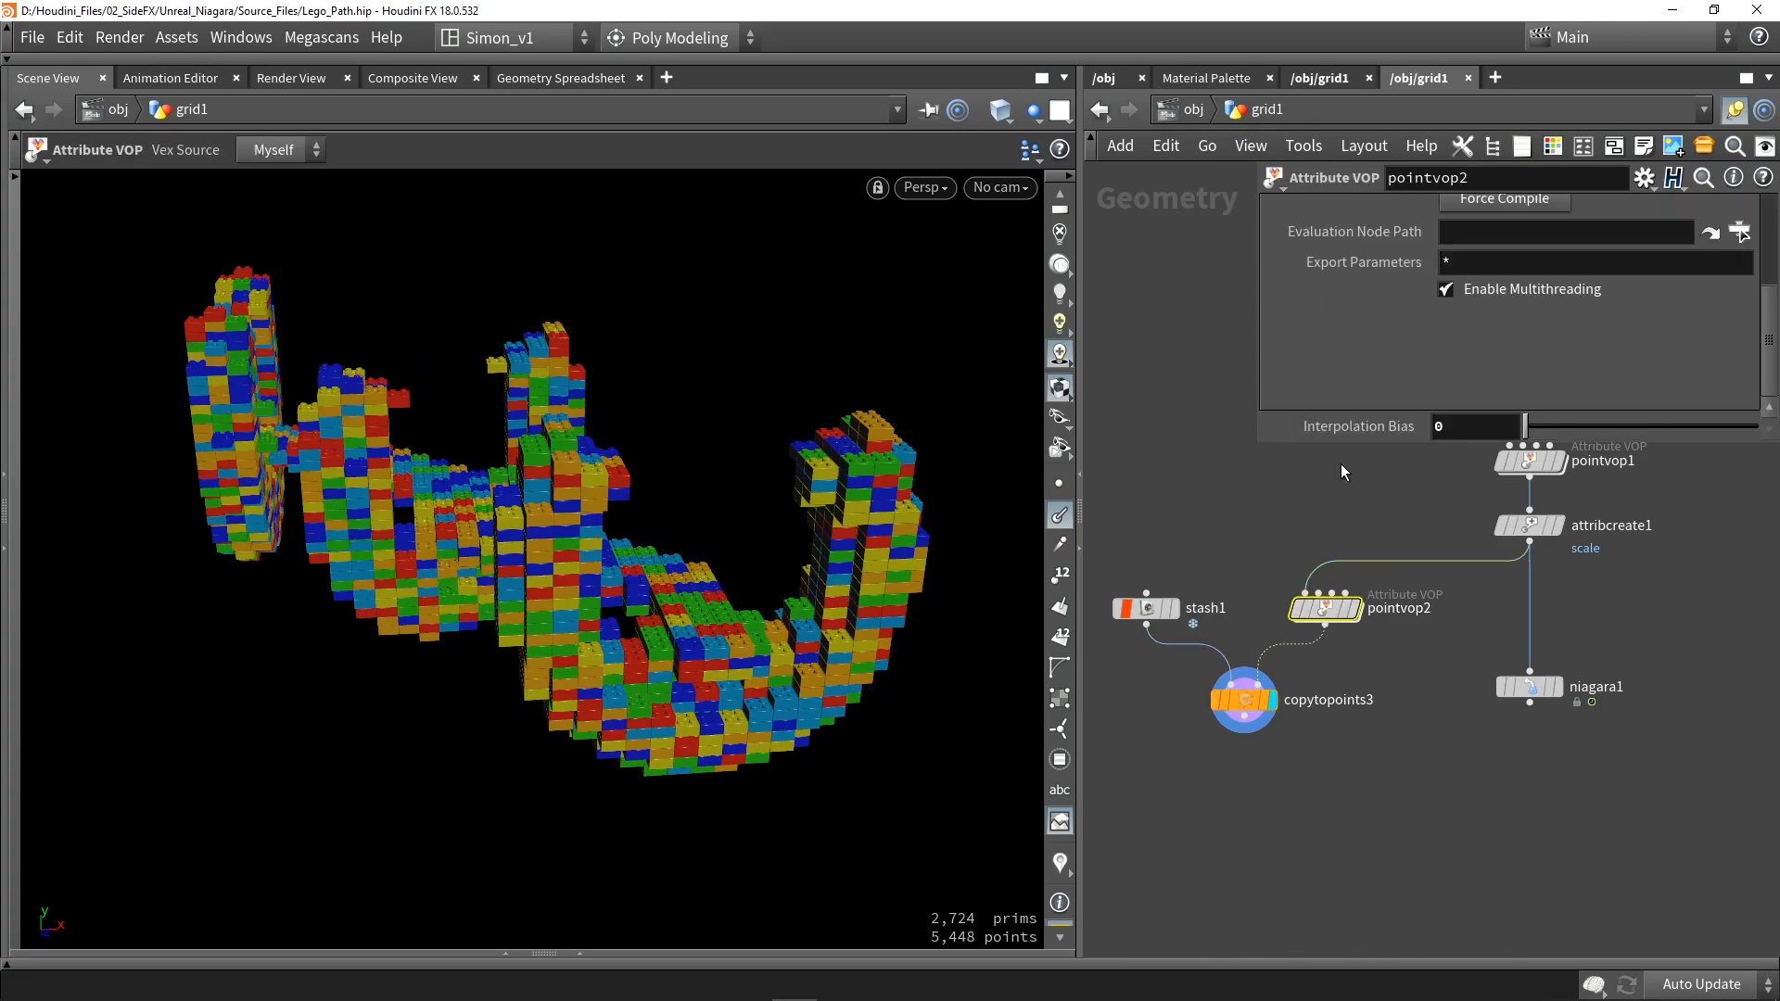
drag(1528, 435, 1764, 456)
alt+drag(715, 485, 572, 496)
scroll(572, 496, down, 1)
drag(1699, 424, 1523, 458)
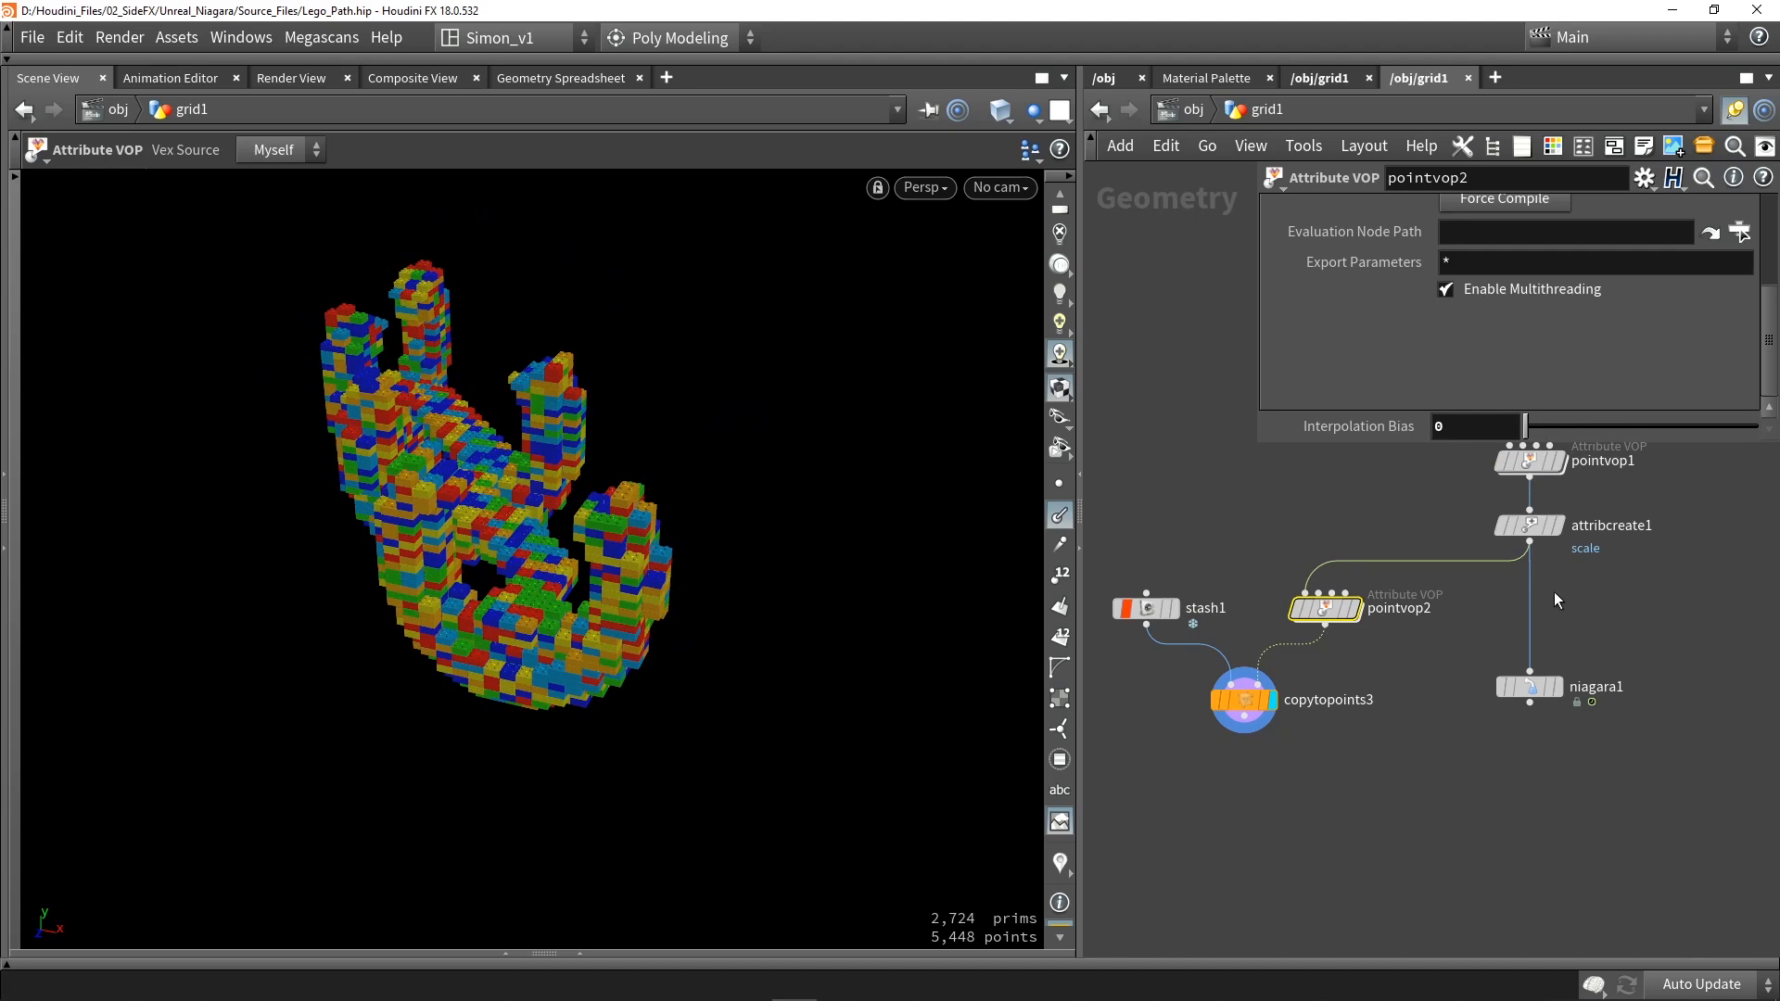
Display attribcreate1 again, inspect its points from several angles and hide the point normals.
click(1543, 542)
key(Escape)
click(1528, 527)
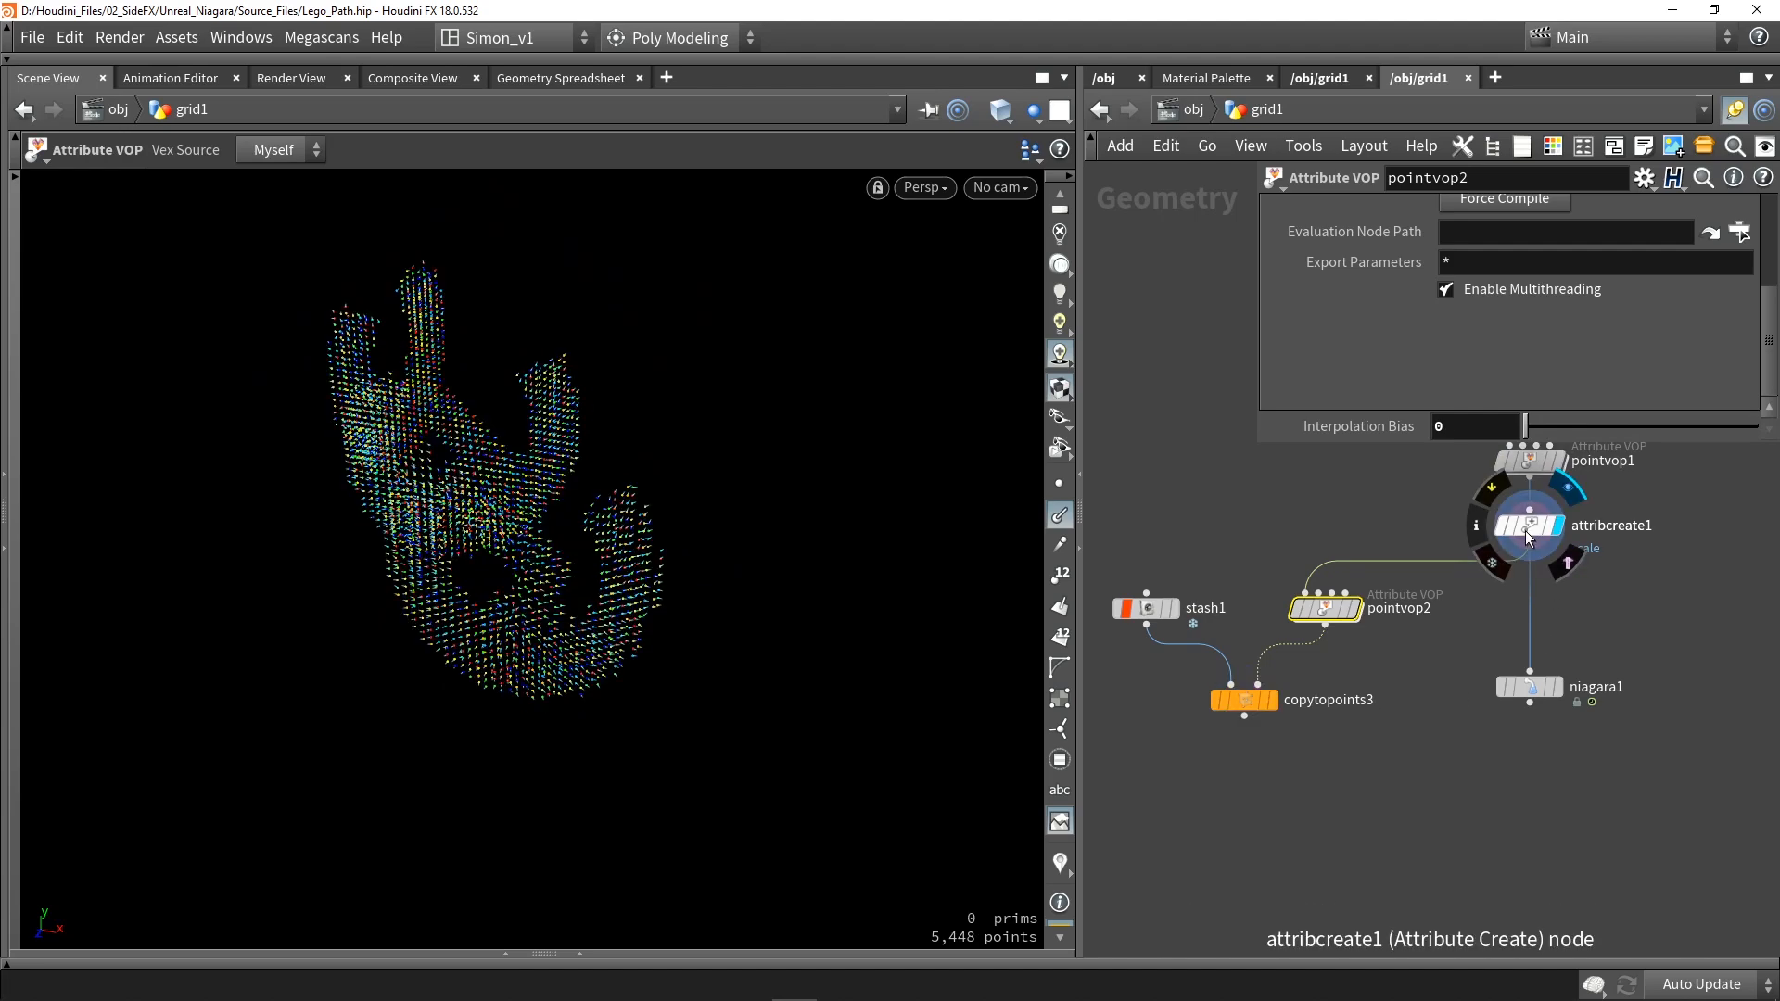
drag(661, 549, 518, 635)
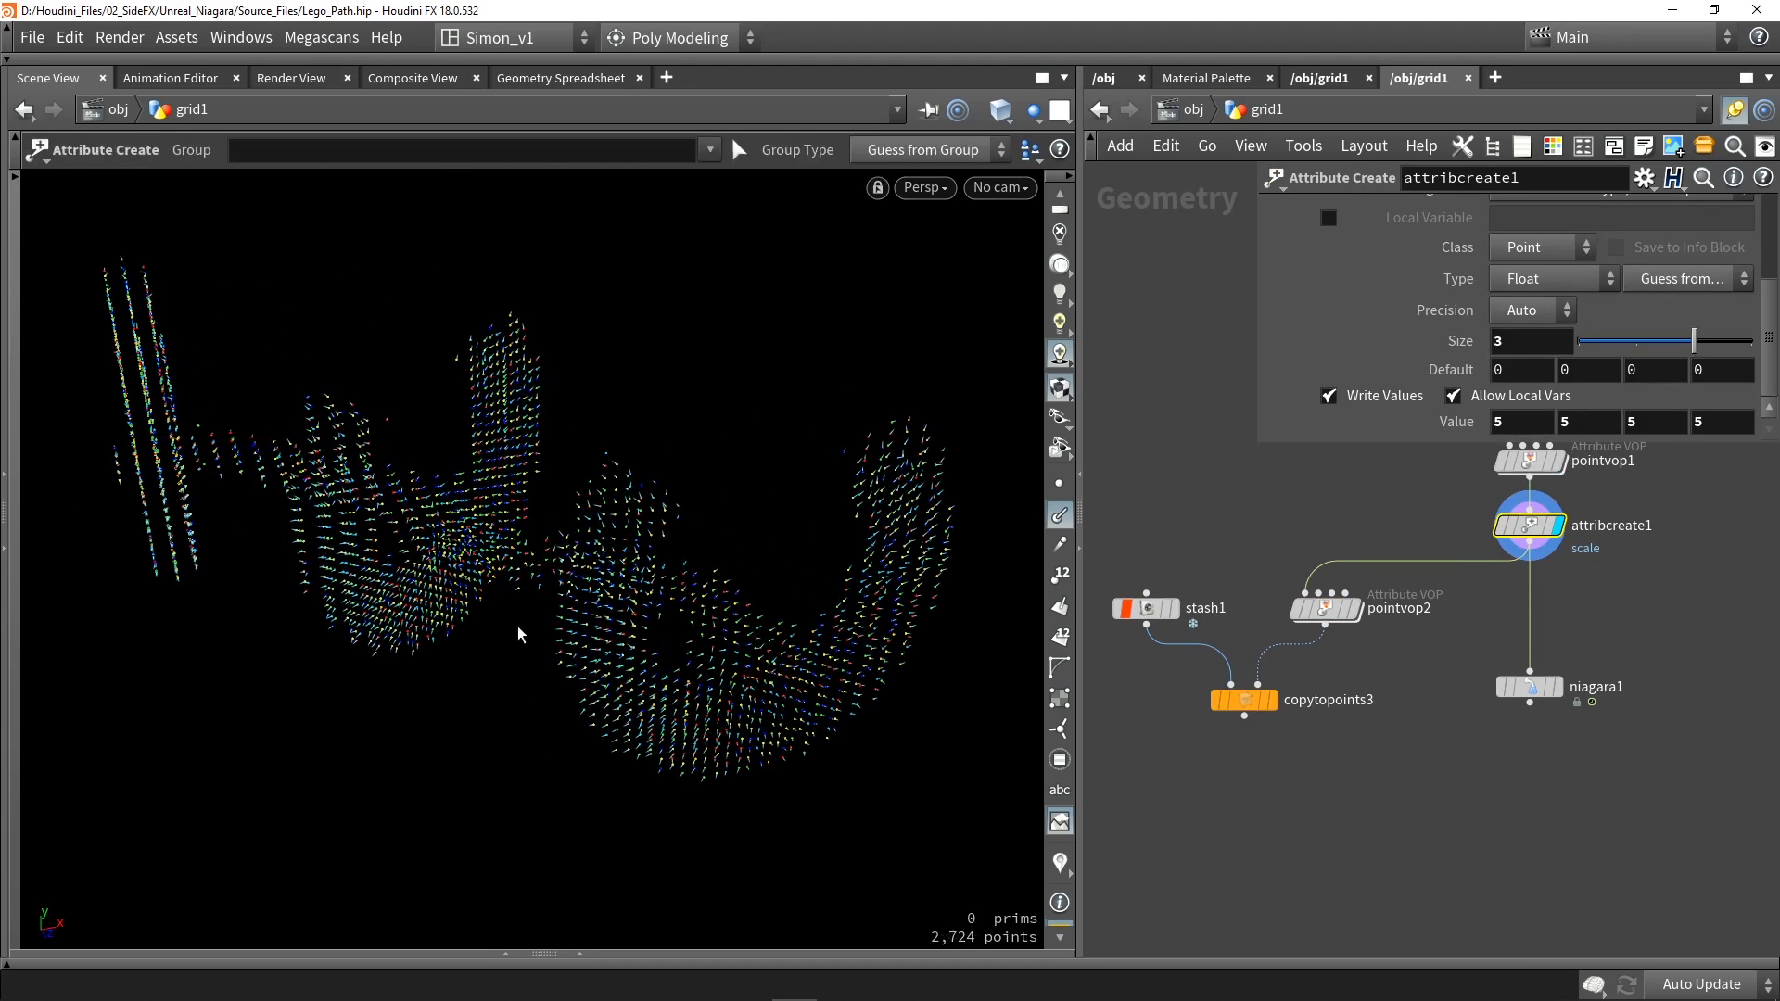
key(Escape)
drag(742, 519, 603, 584)
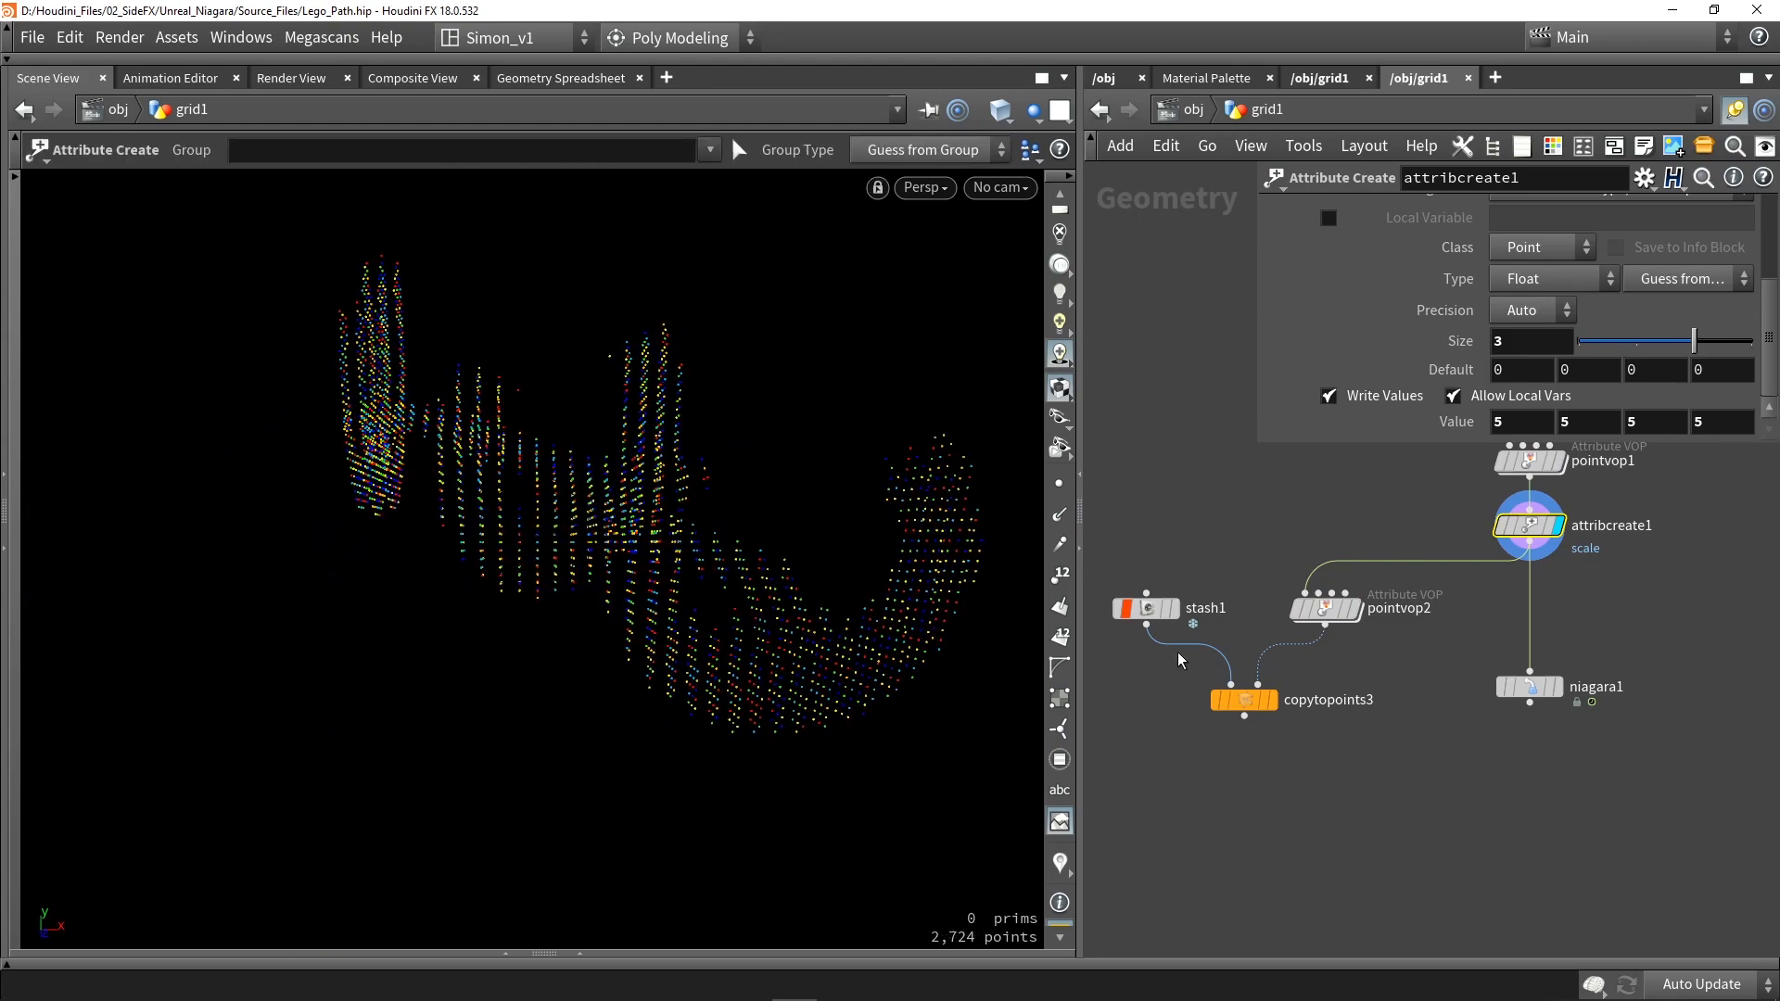
Examine the export settings of niagara1, including the frame range, output path and Custom_pos among the kept attributes.
click(1515, 688)
scroll(1514, 612, up, 5)
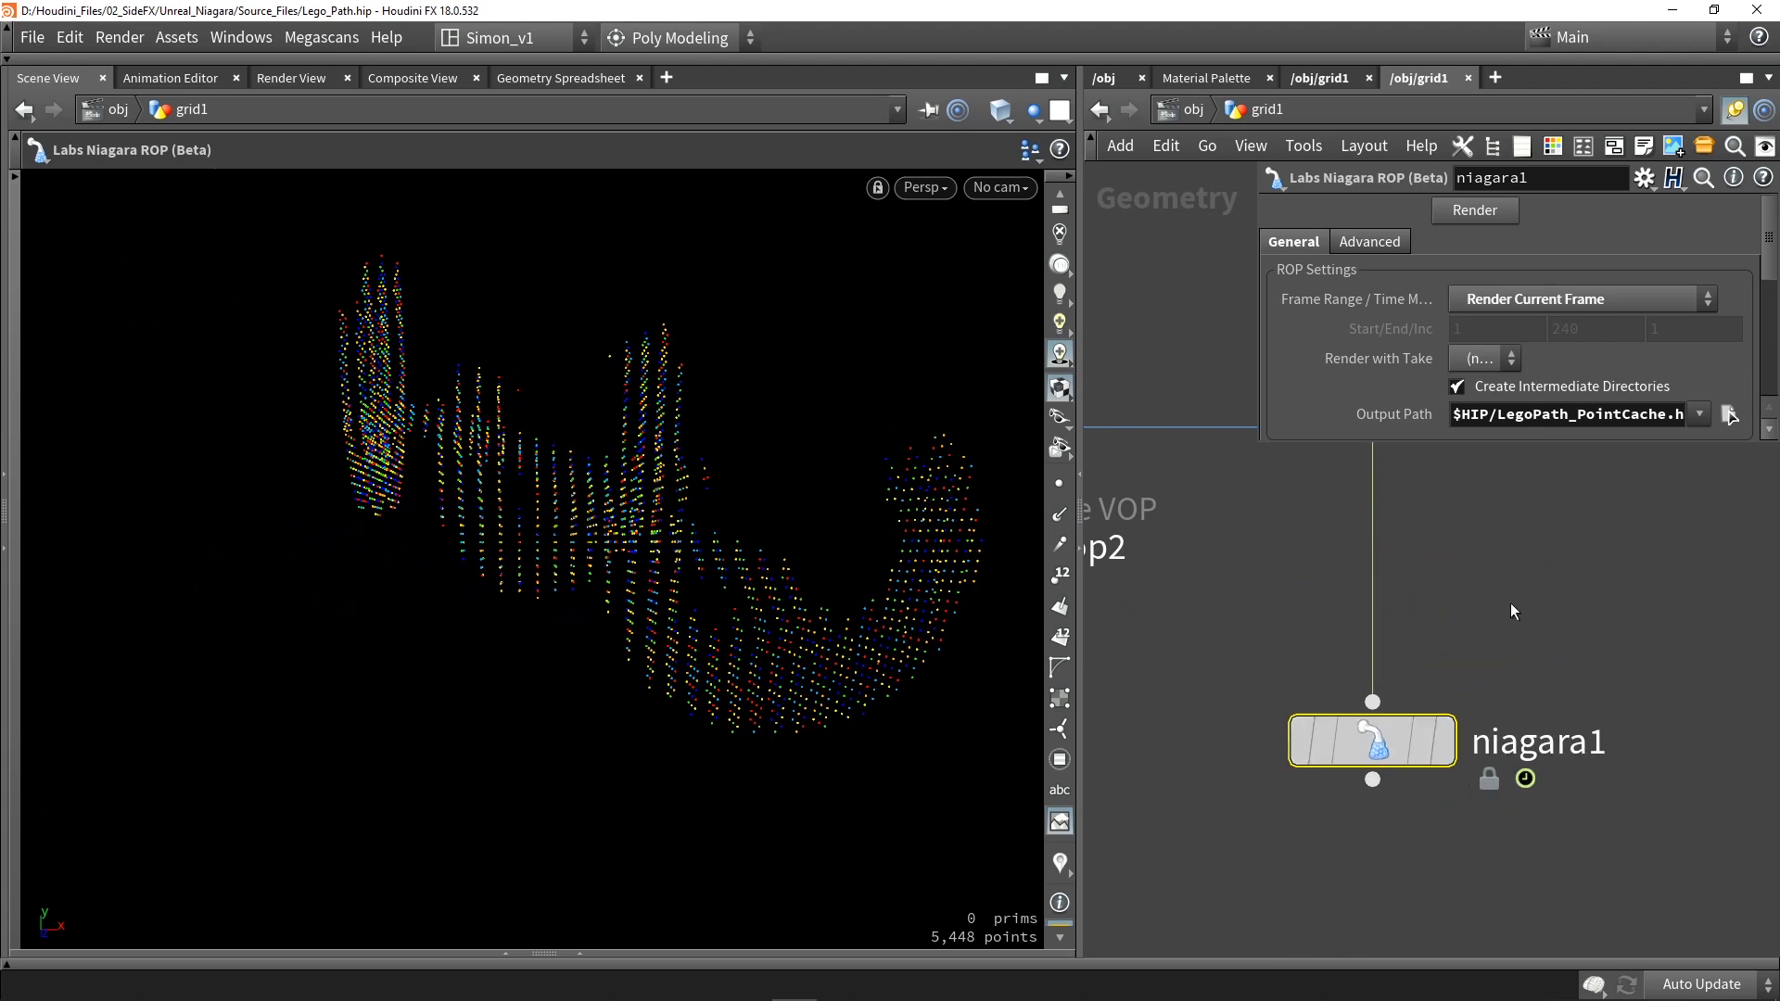
drag(1260, 441, 1184, 634)
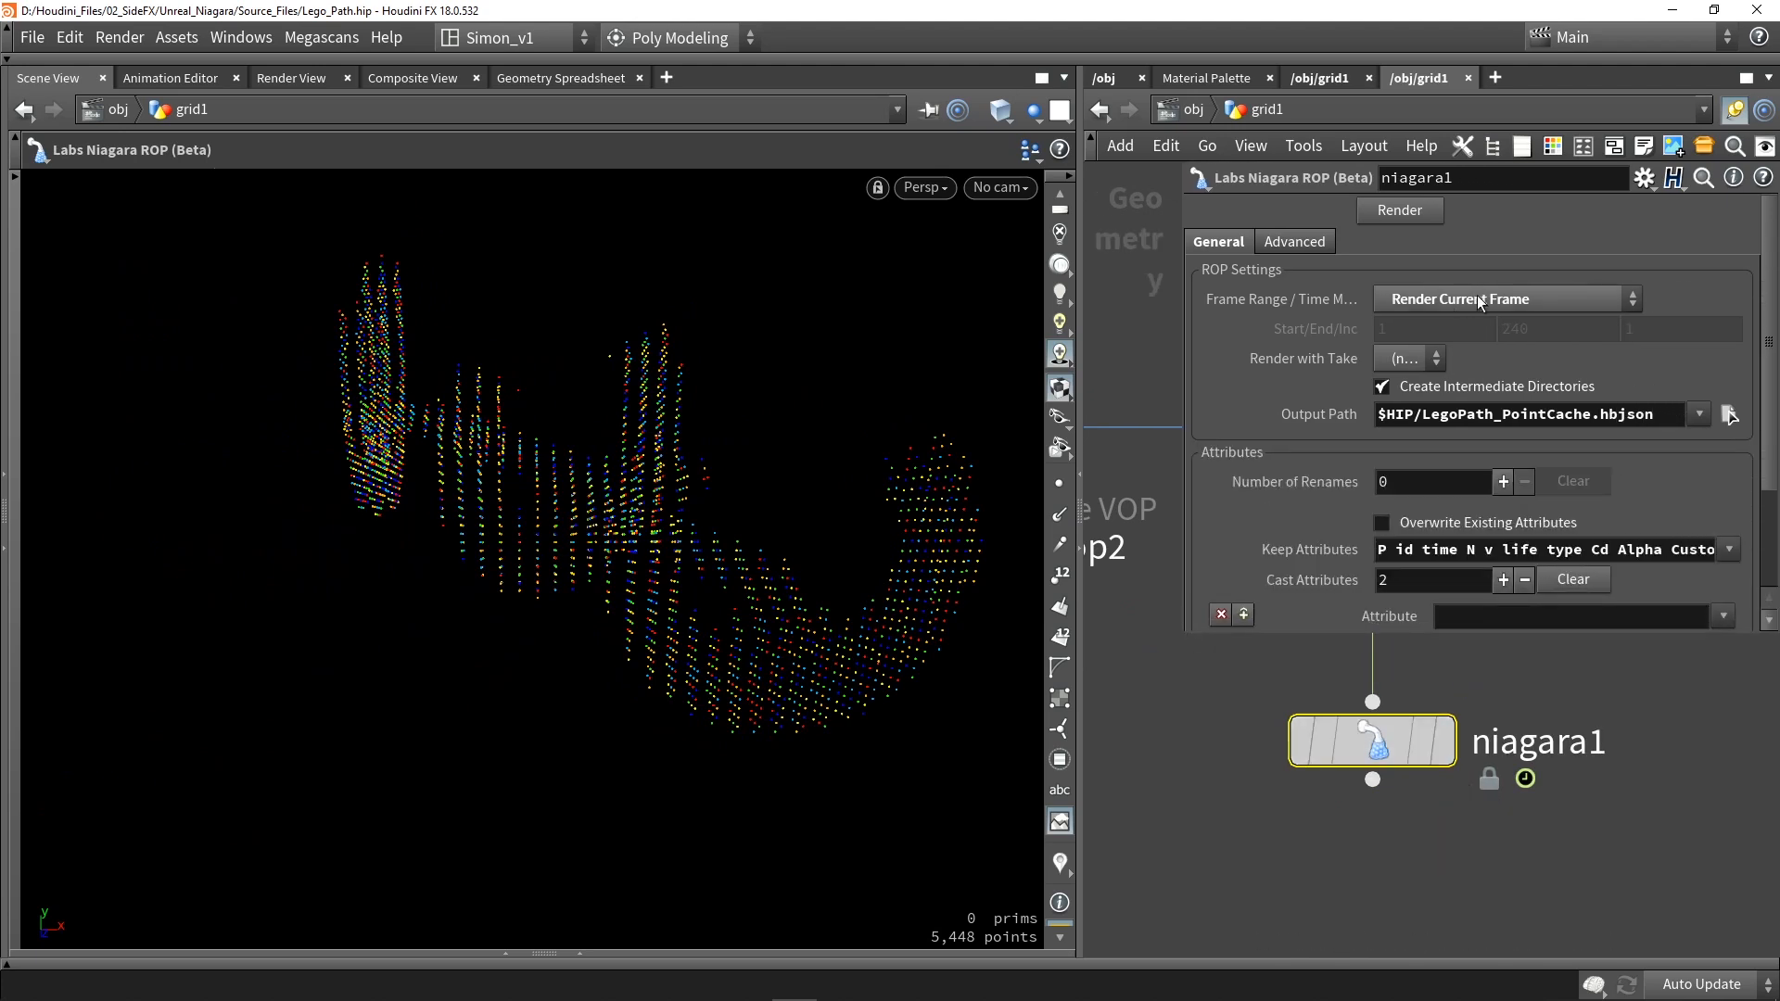
click(542, 961)
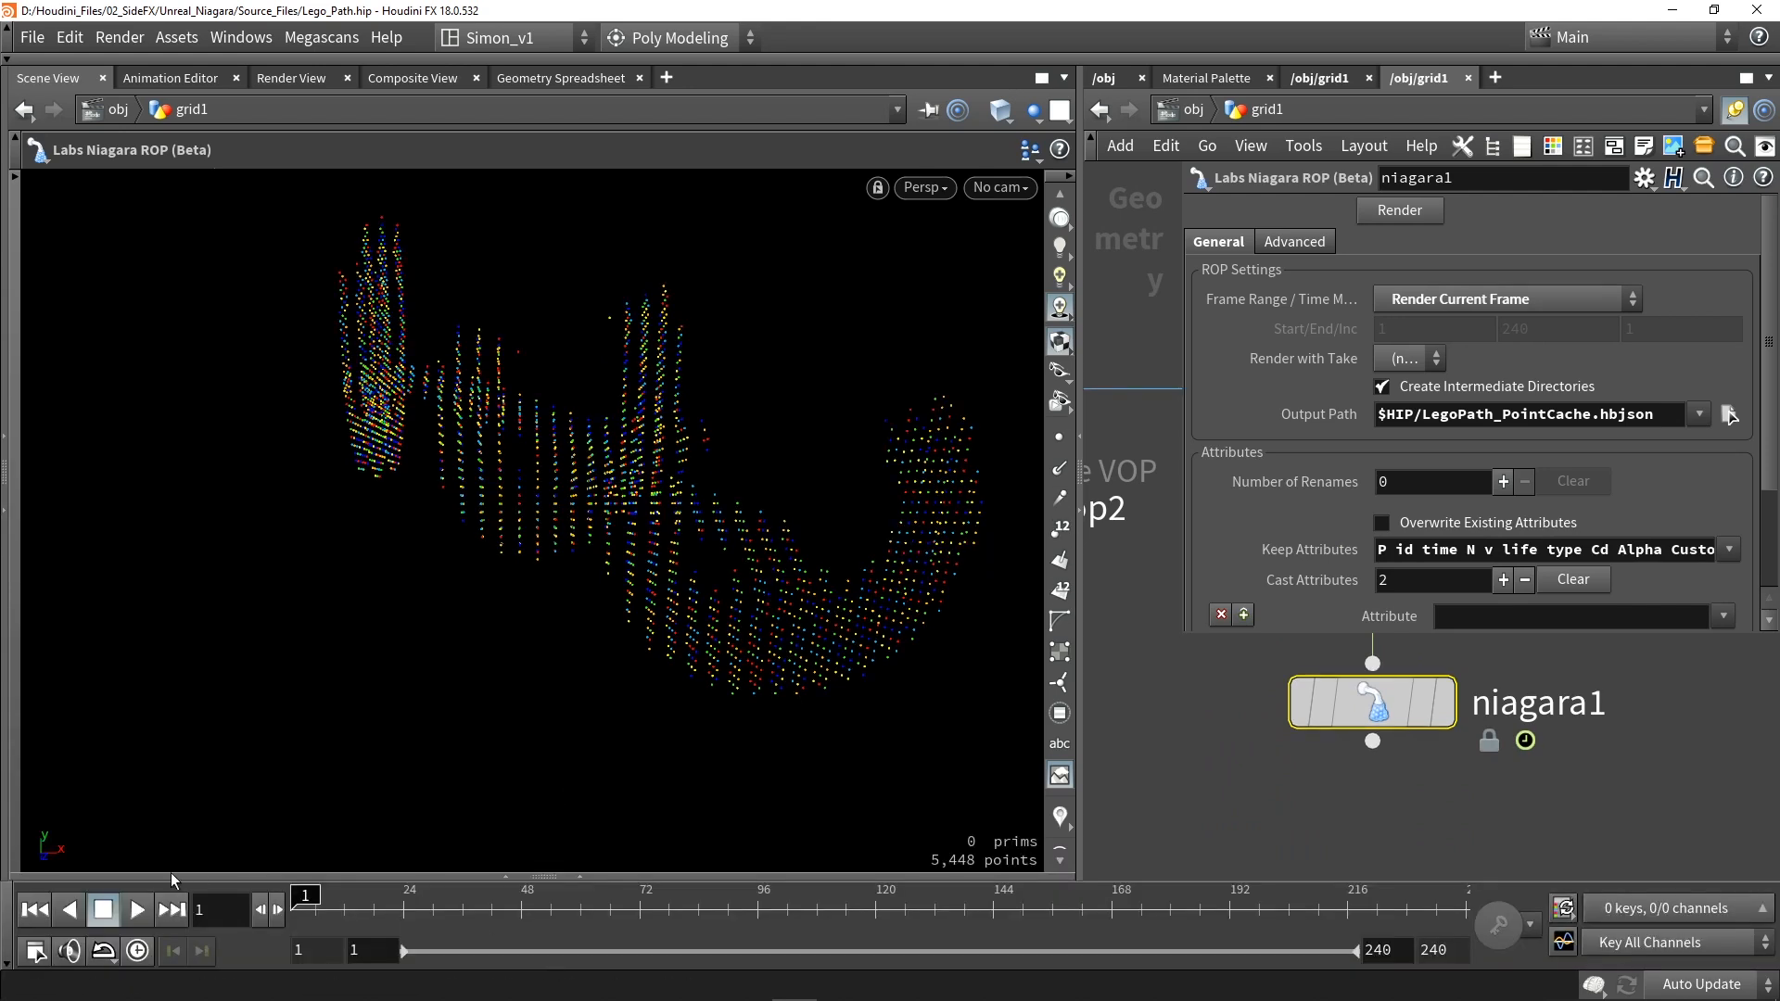
click(4, 918)
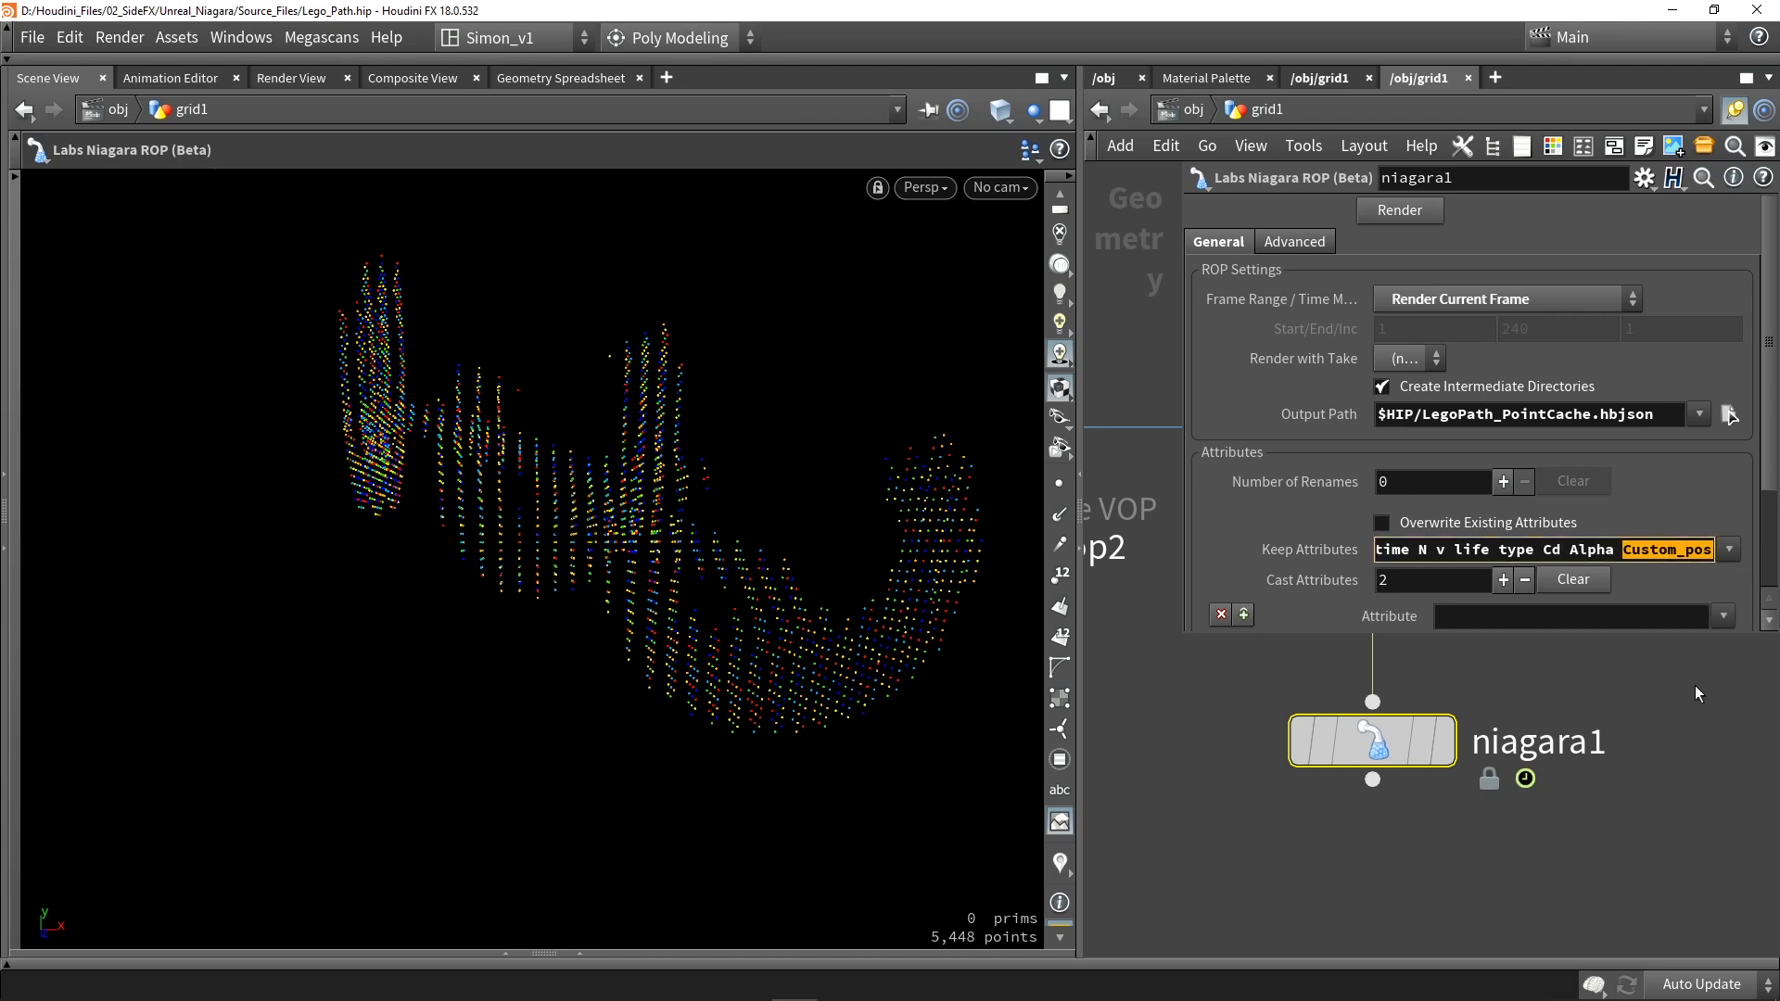
key(Return)
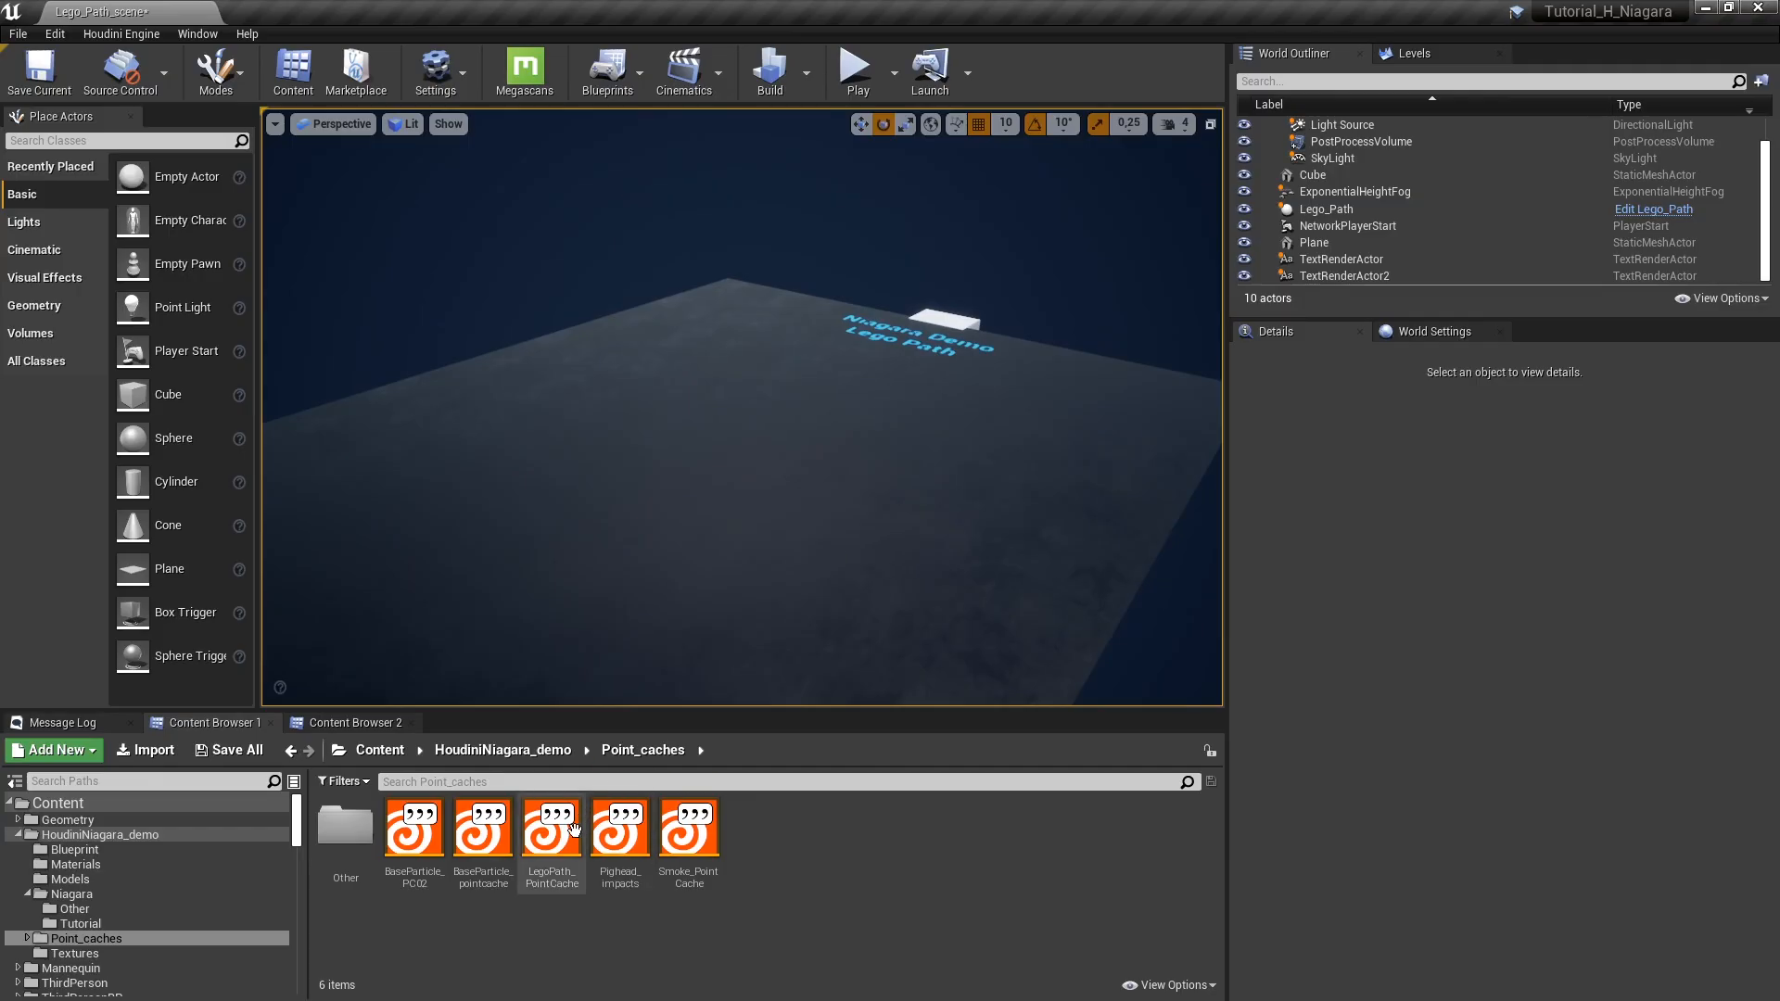
Switch to Unreal Editor and start a new Niagara System from selected emitters in the Niagara Tutorial folder.
click(574, 828)
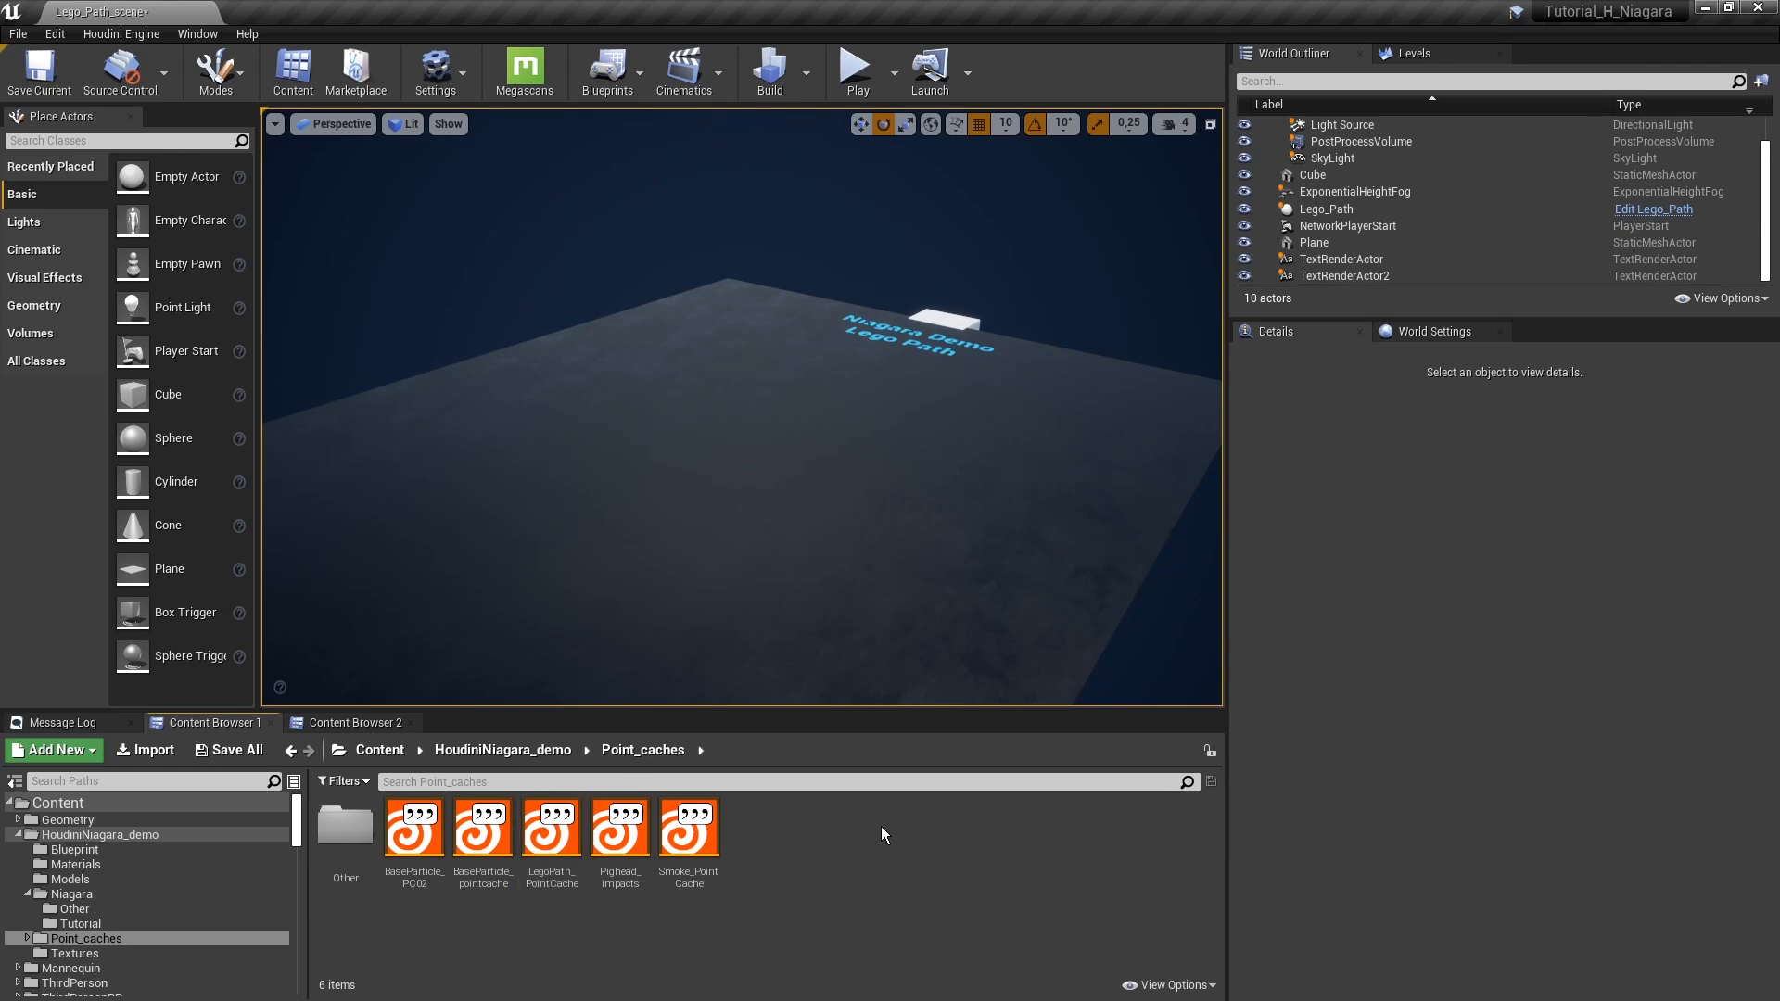
click(106, 925)
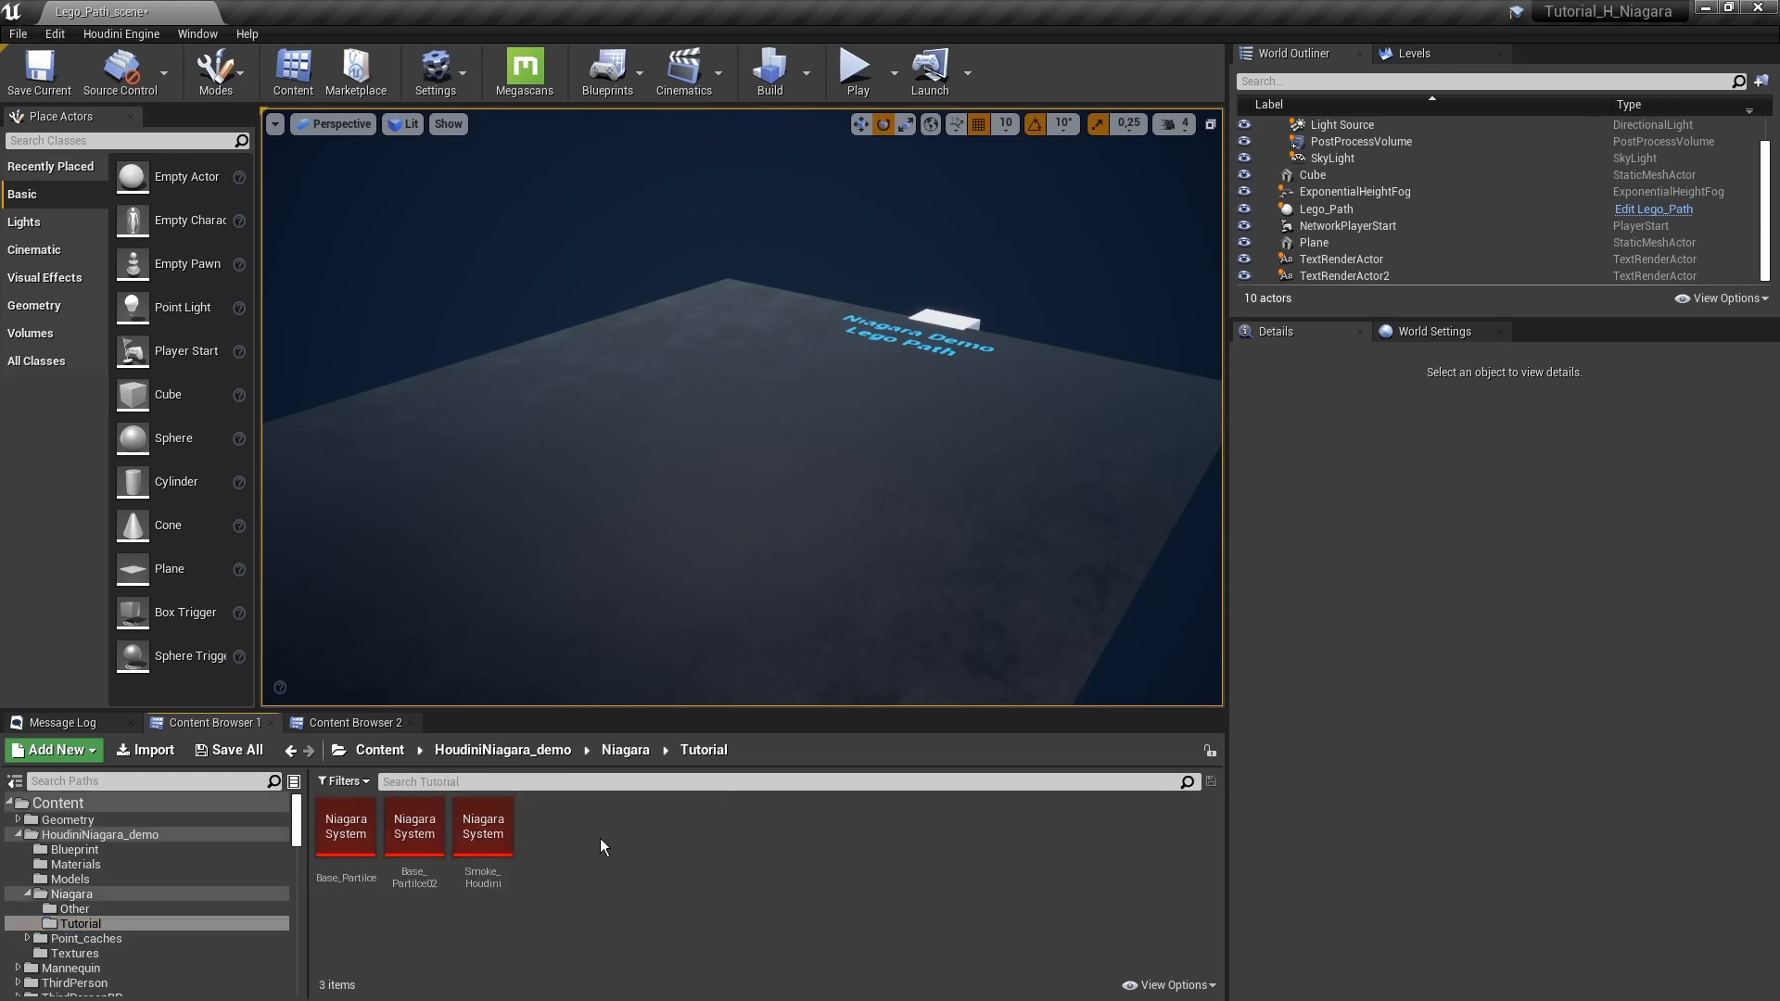
right_click(599, 840)
mouse_move(665, 681)
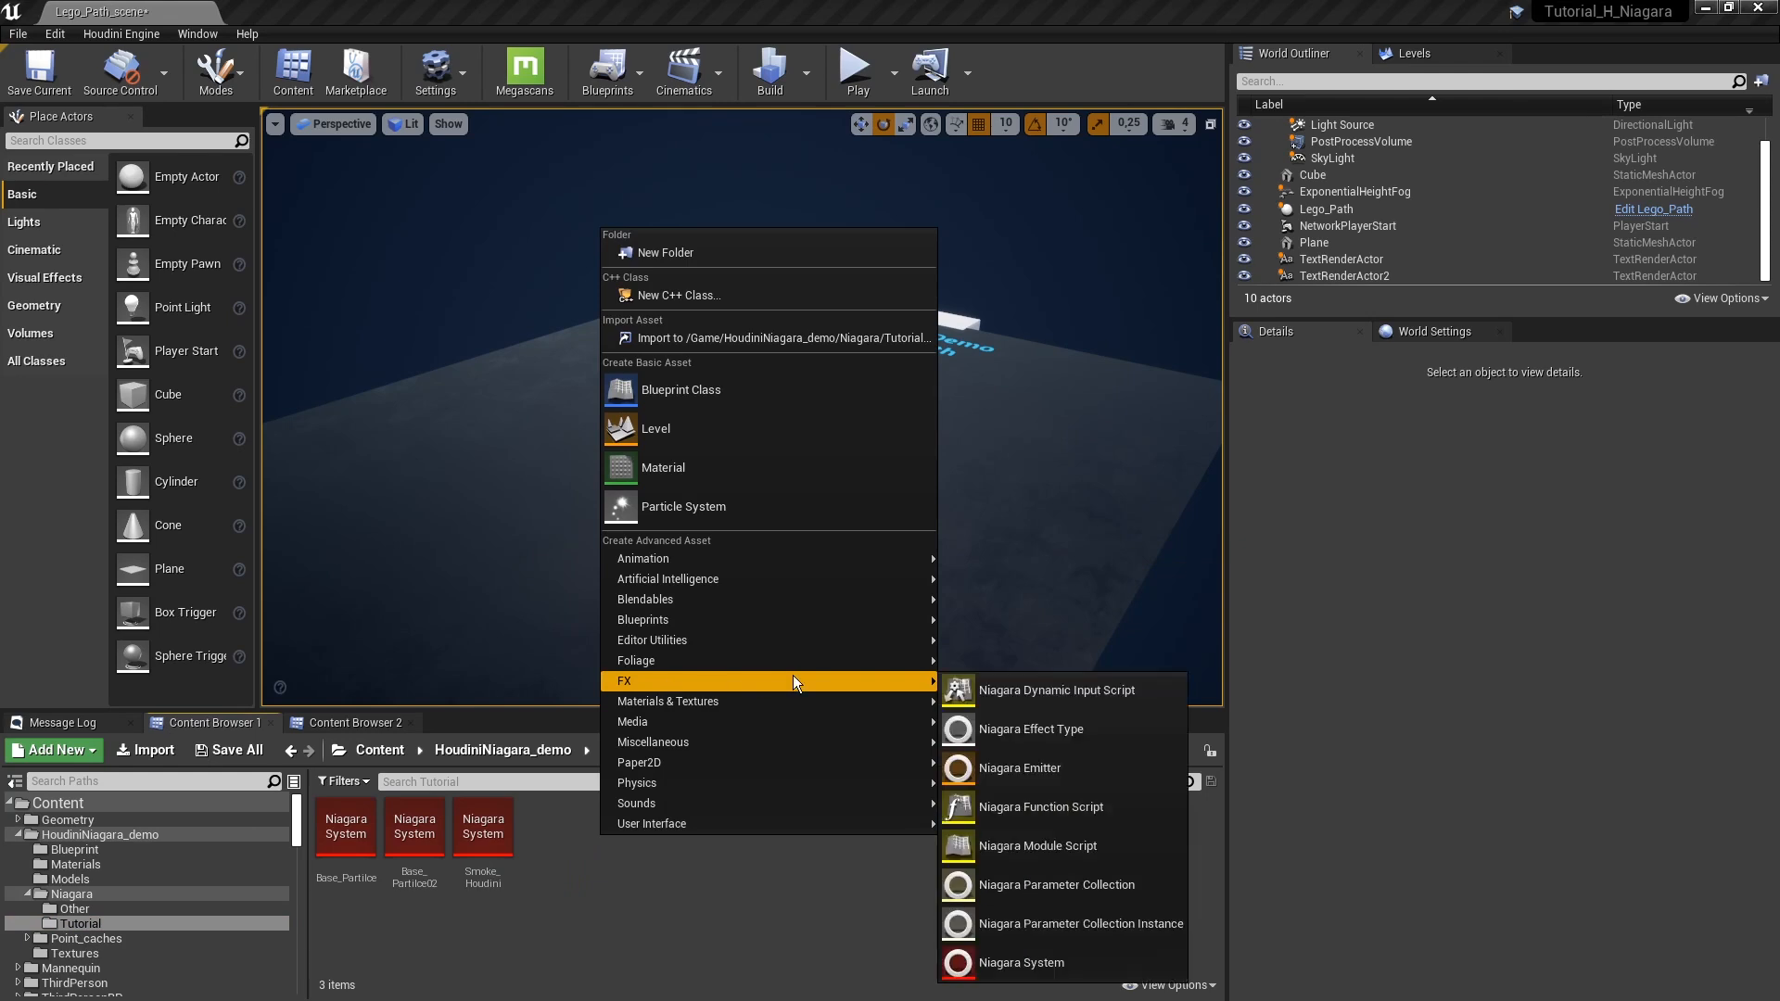
click(992, 962)
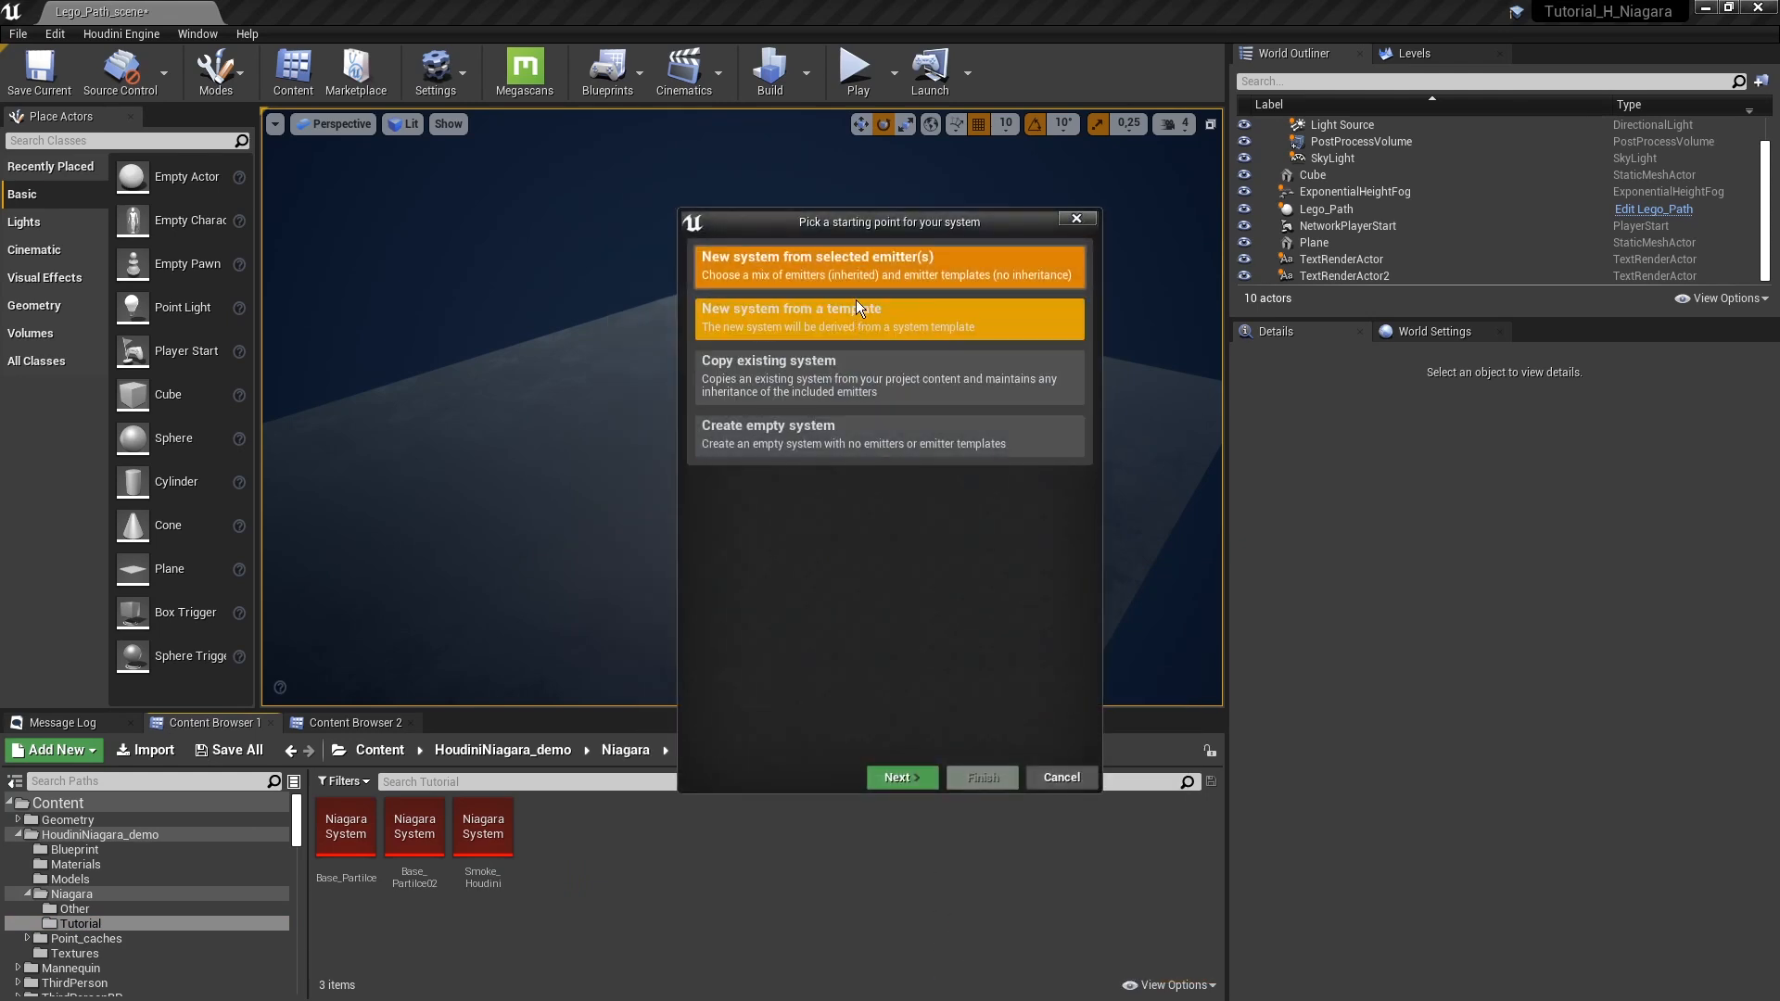
click(895, 777)
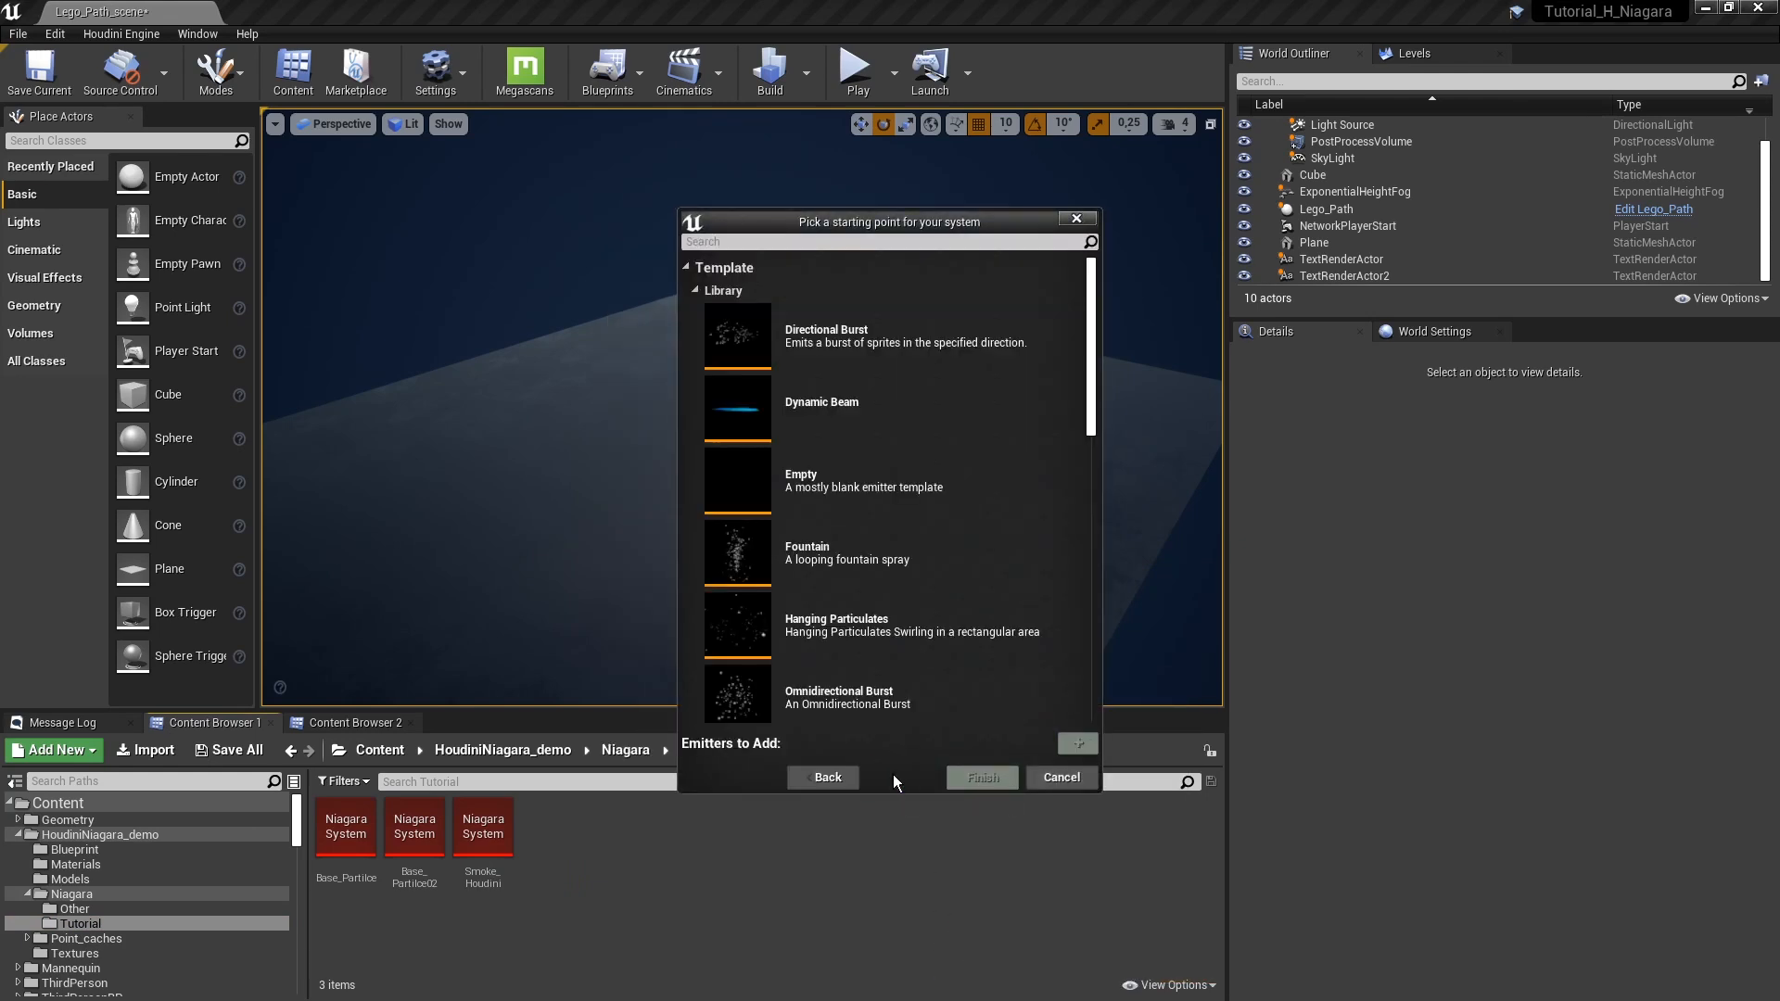
Add the Houdini Niagara Basic emitter to the new system and create it.
scroll(803, 548, down, 10)
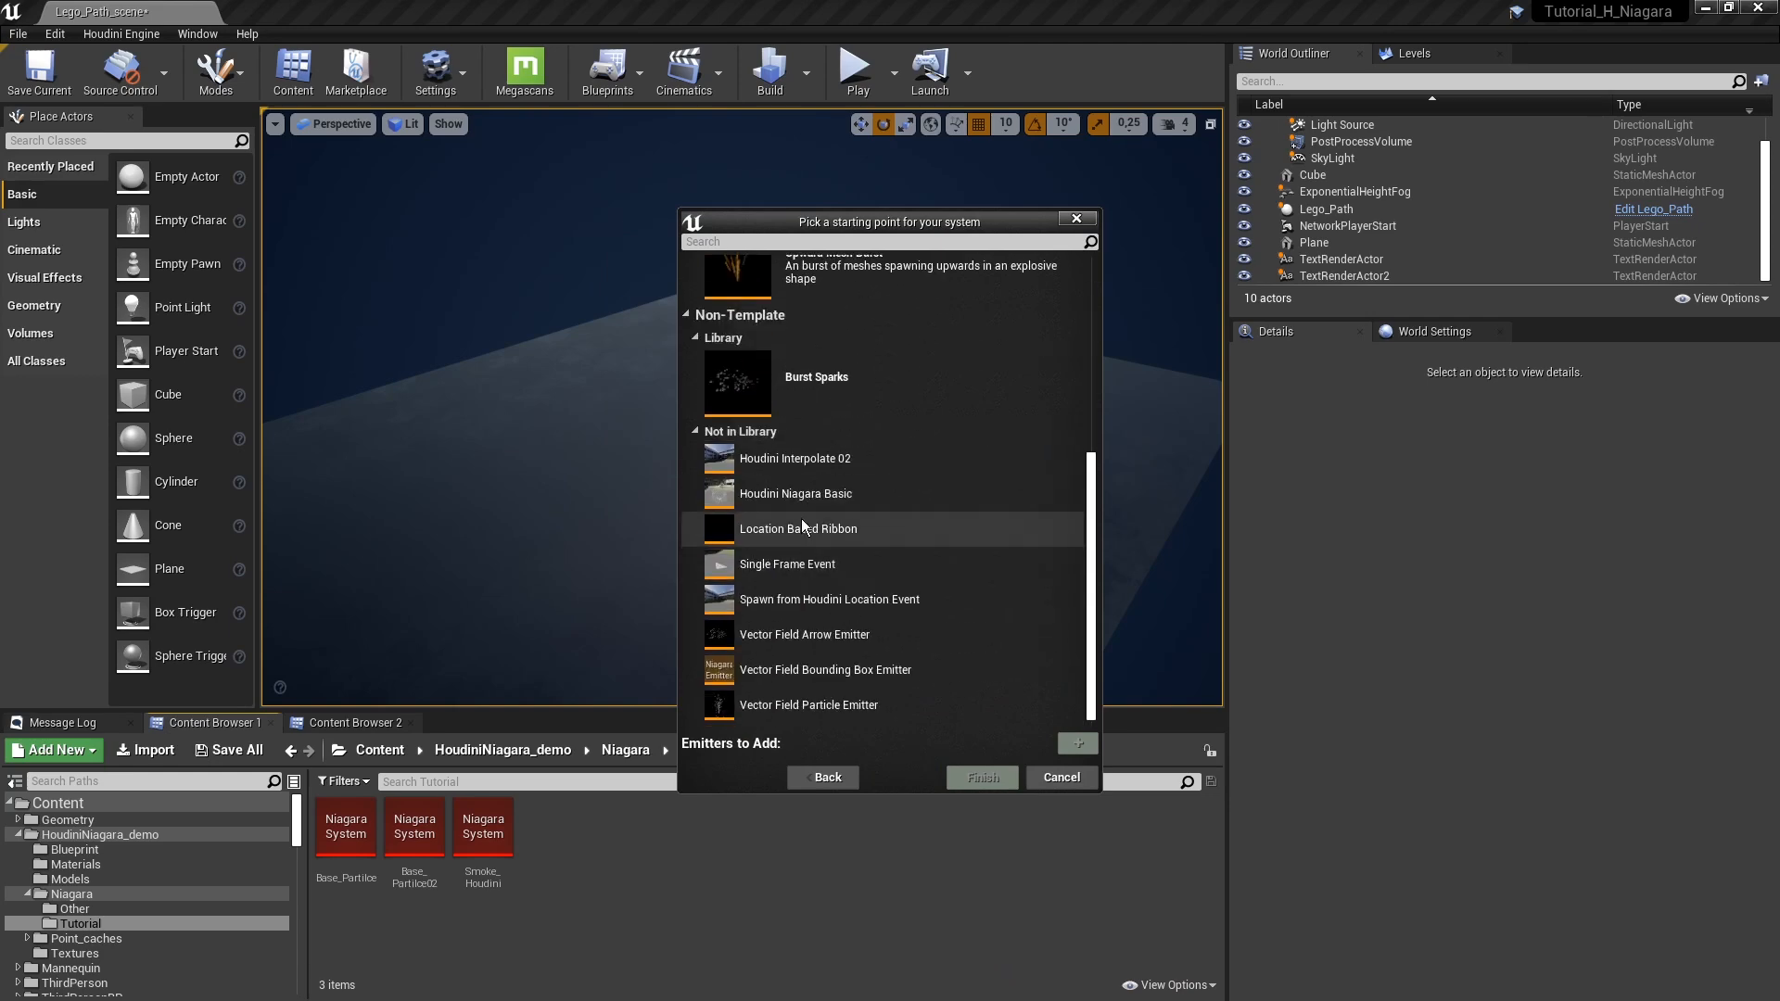
click(757, 495)
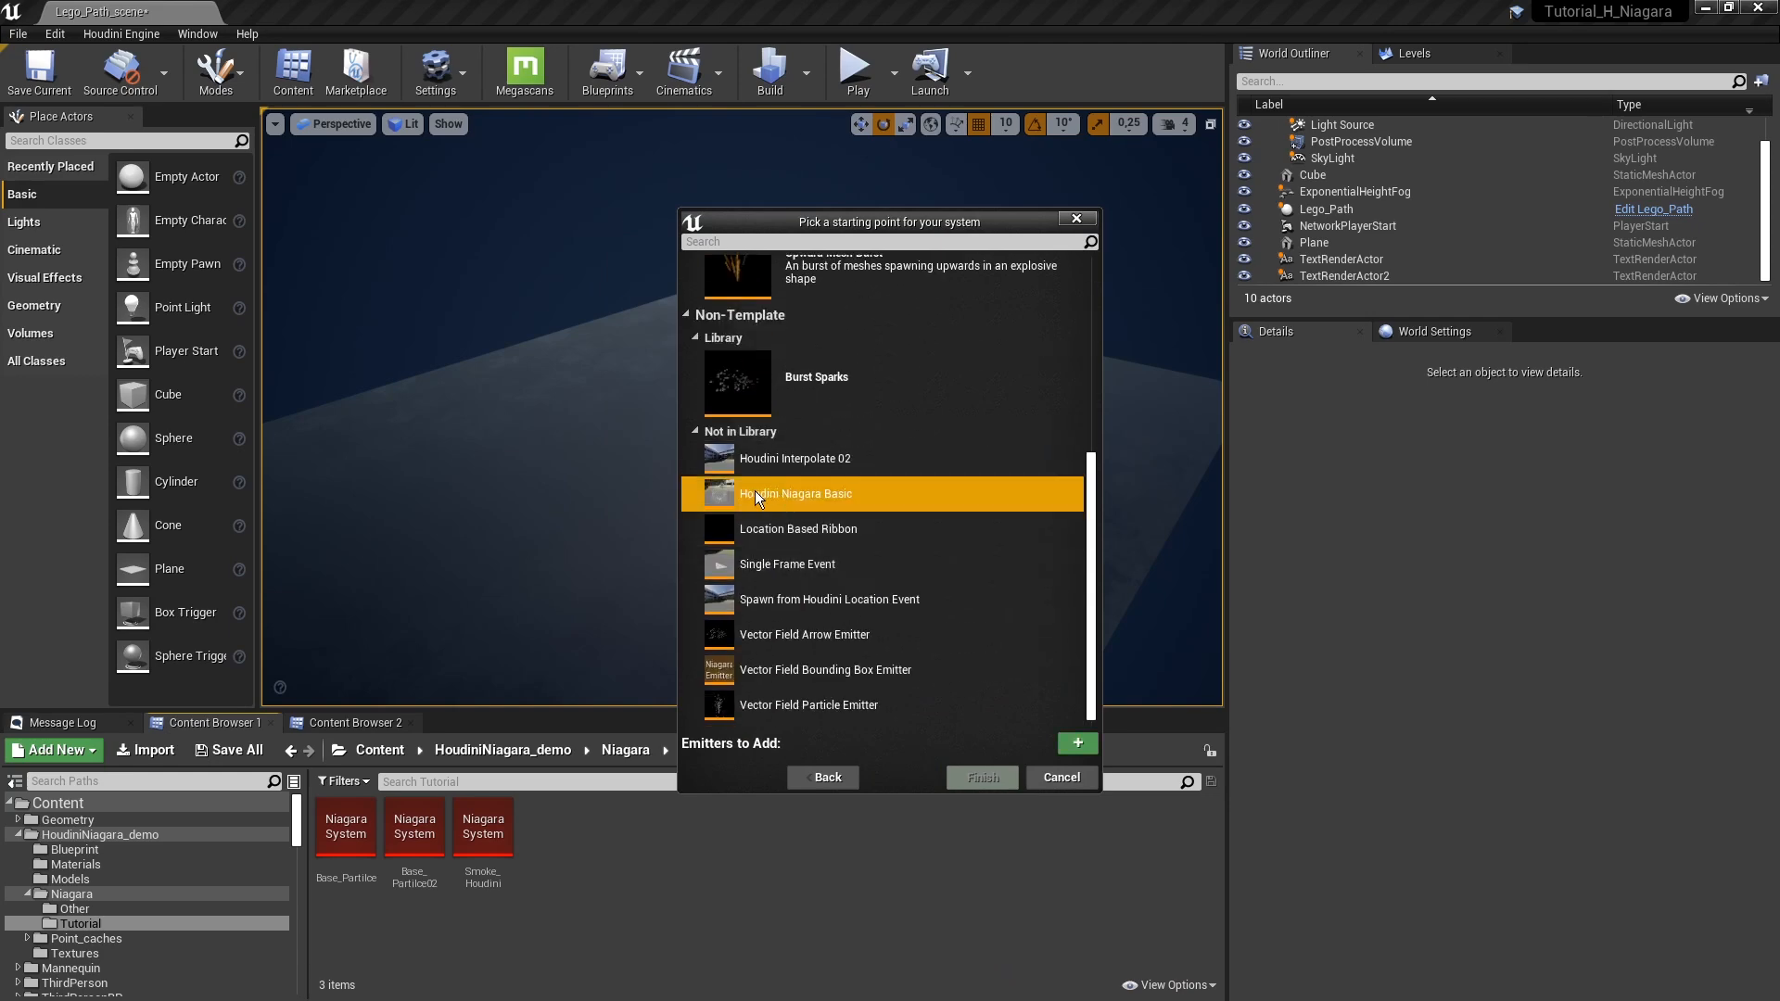
click(1077, 742)
click(983, 777)
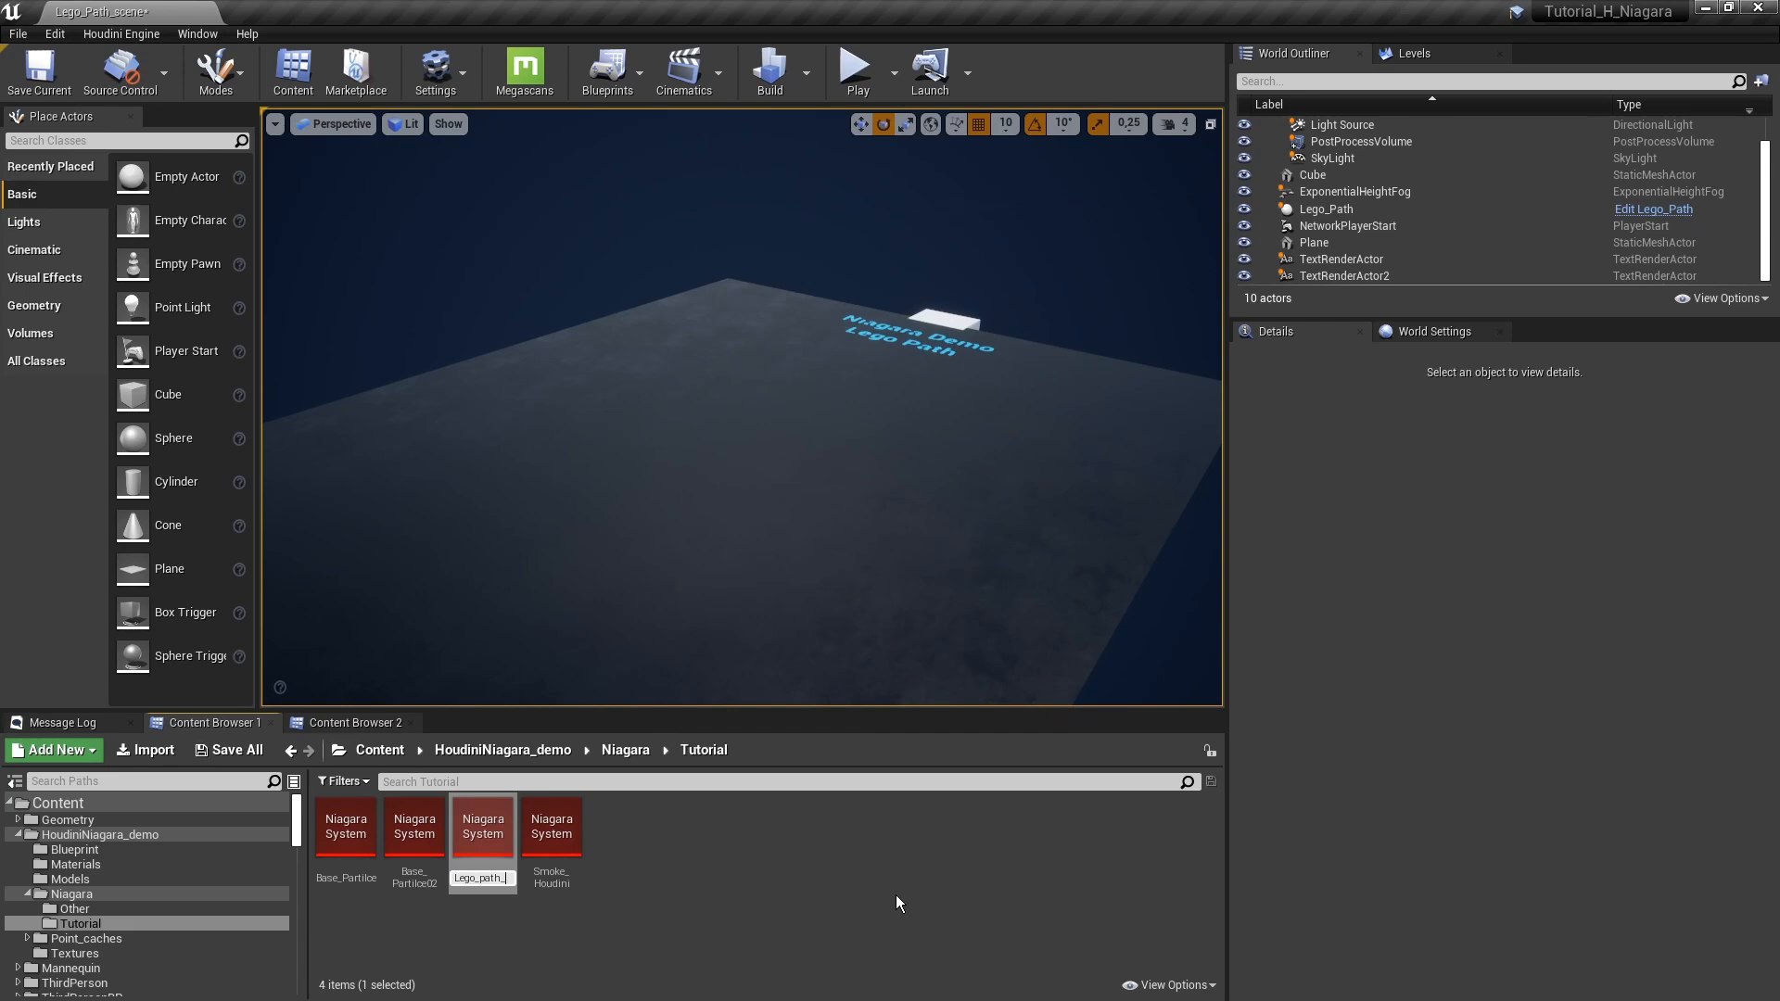
Name the new Niagara system Lego_path_Demo and open it for editing.
text(Lego_path_Demo)
key(Return)
double_click(483, 830)
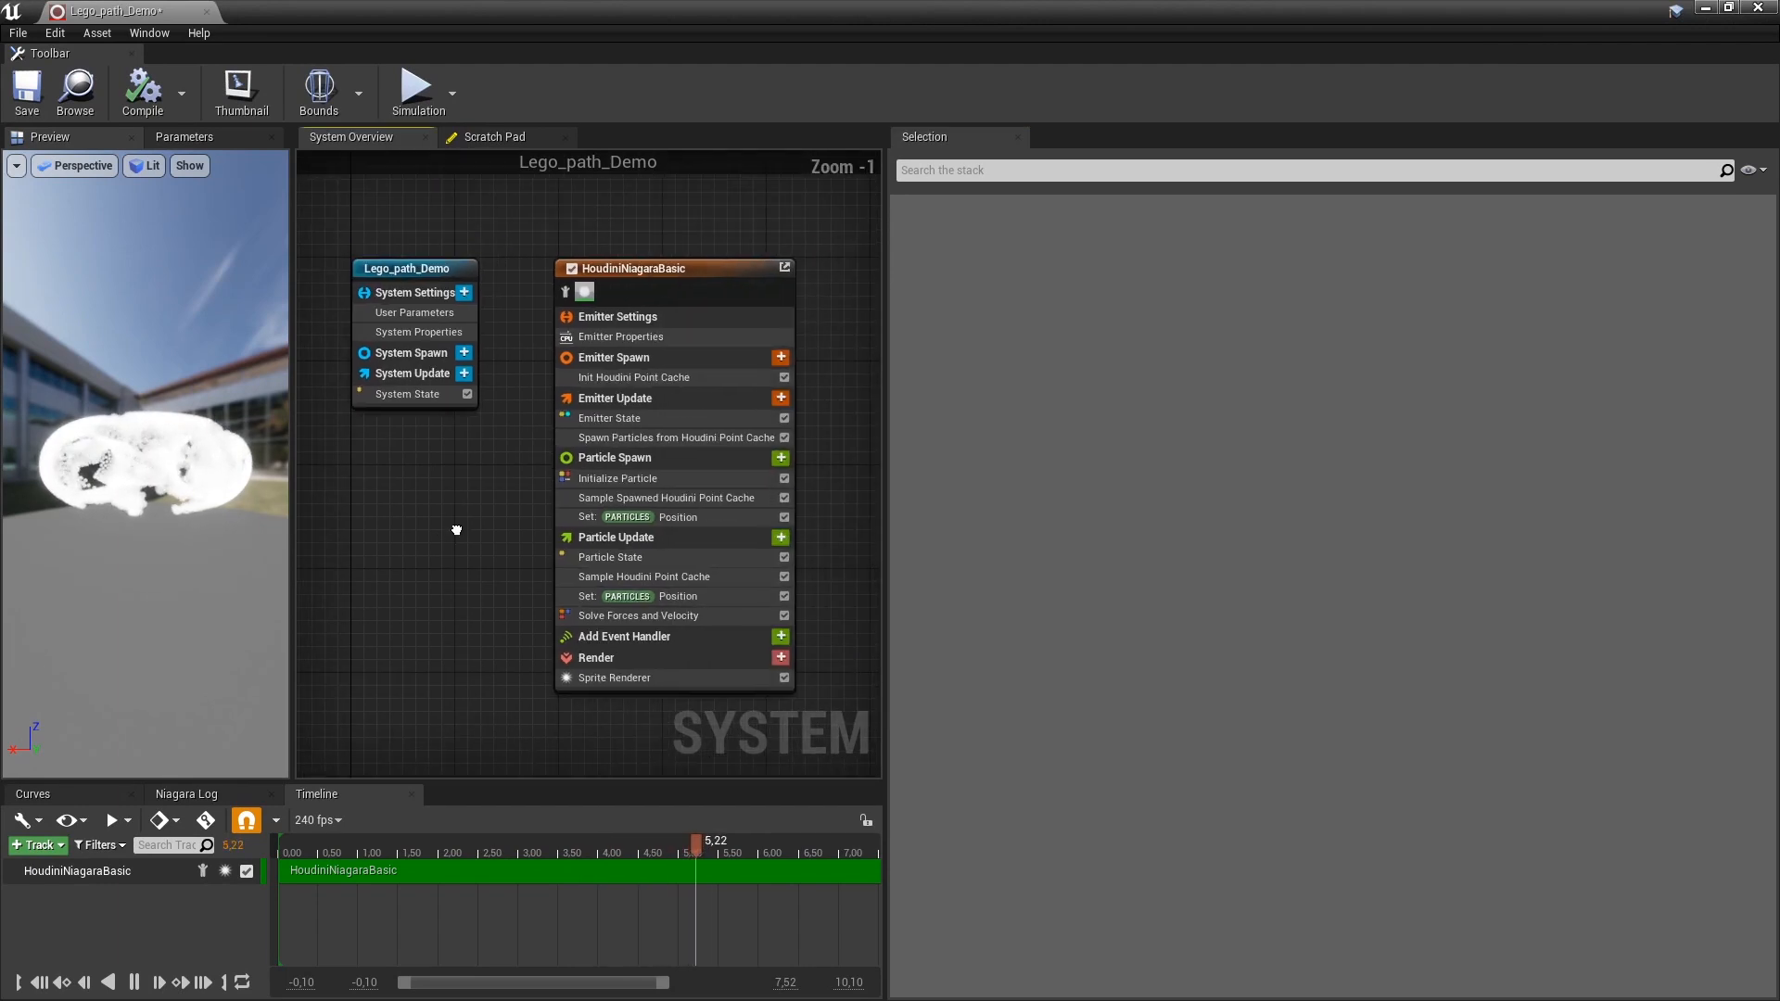
Assign LegoPath_PointCache as the Houdini point cache in the Spawn Particles, Sample Spawned and Sample Houdini Point Cache modules.
click(620, 428)
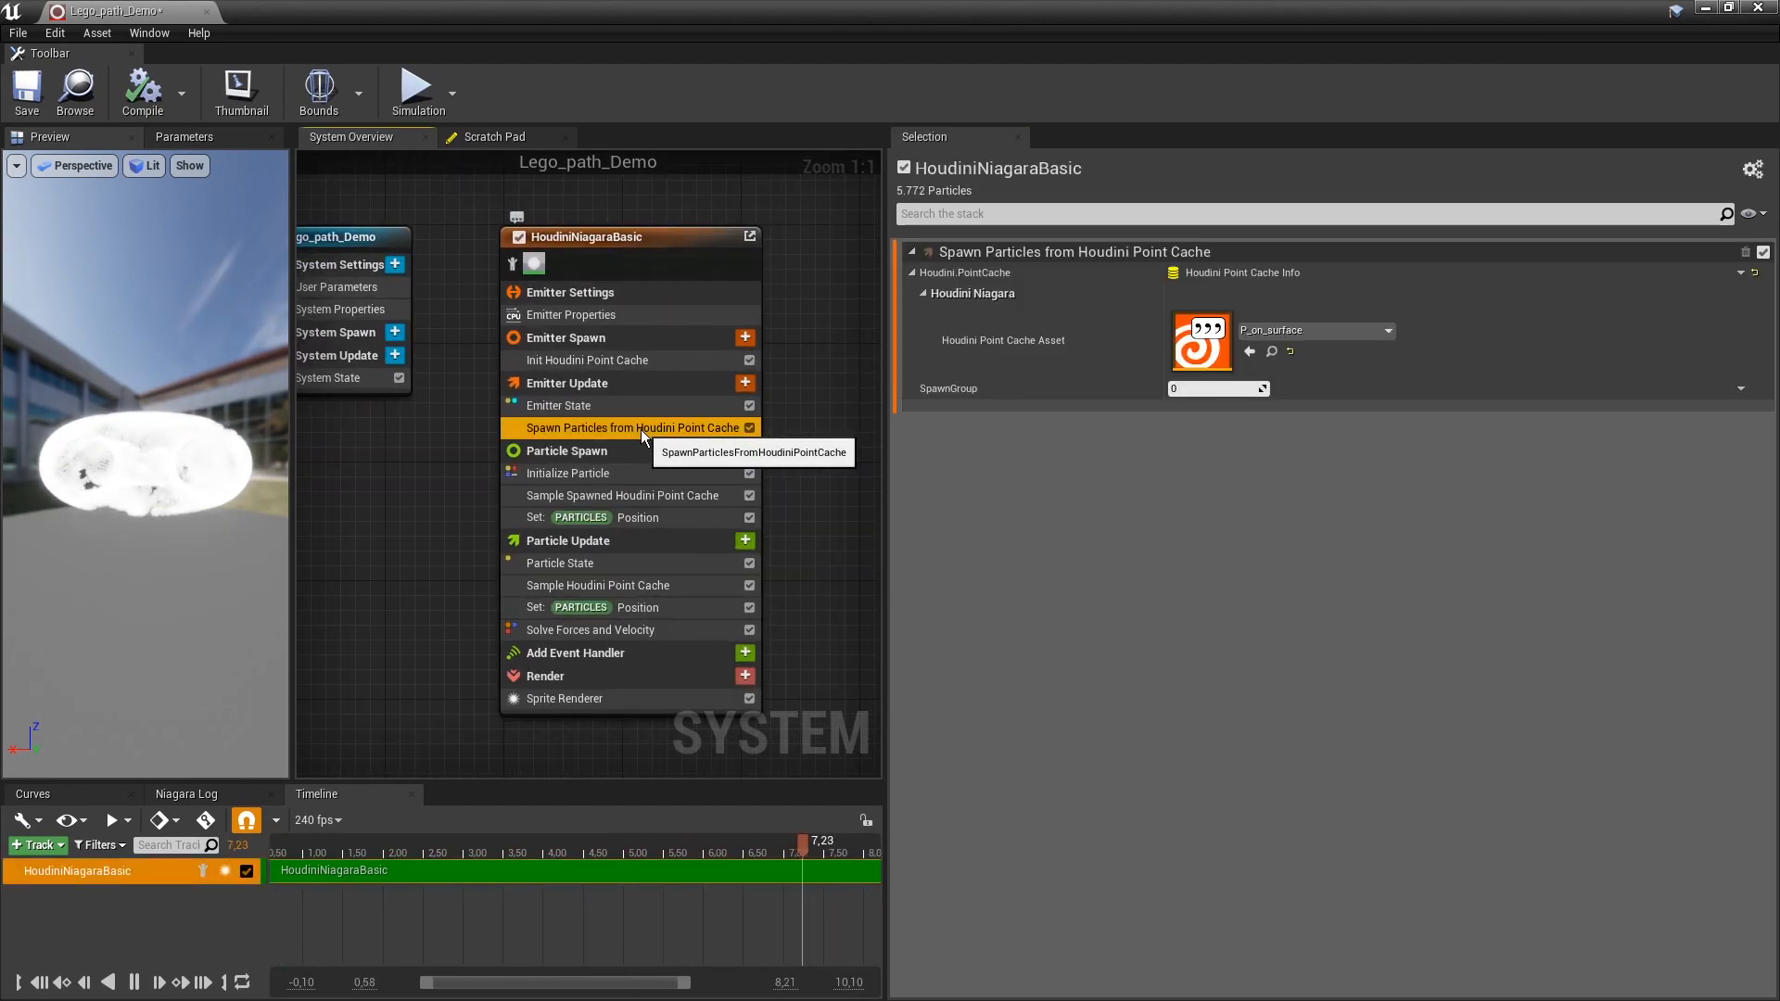
ctrl+click(630, 495)
ctrl+click(638, 584)
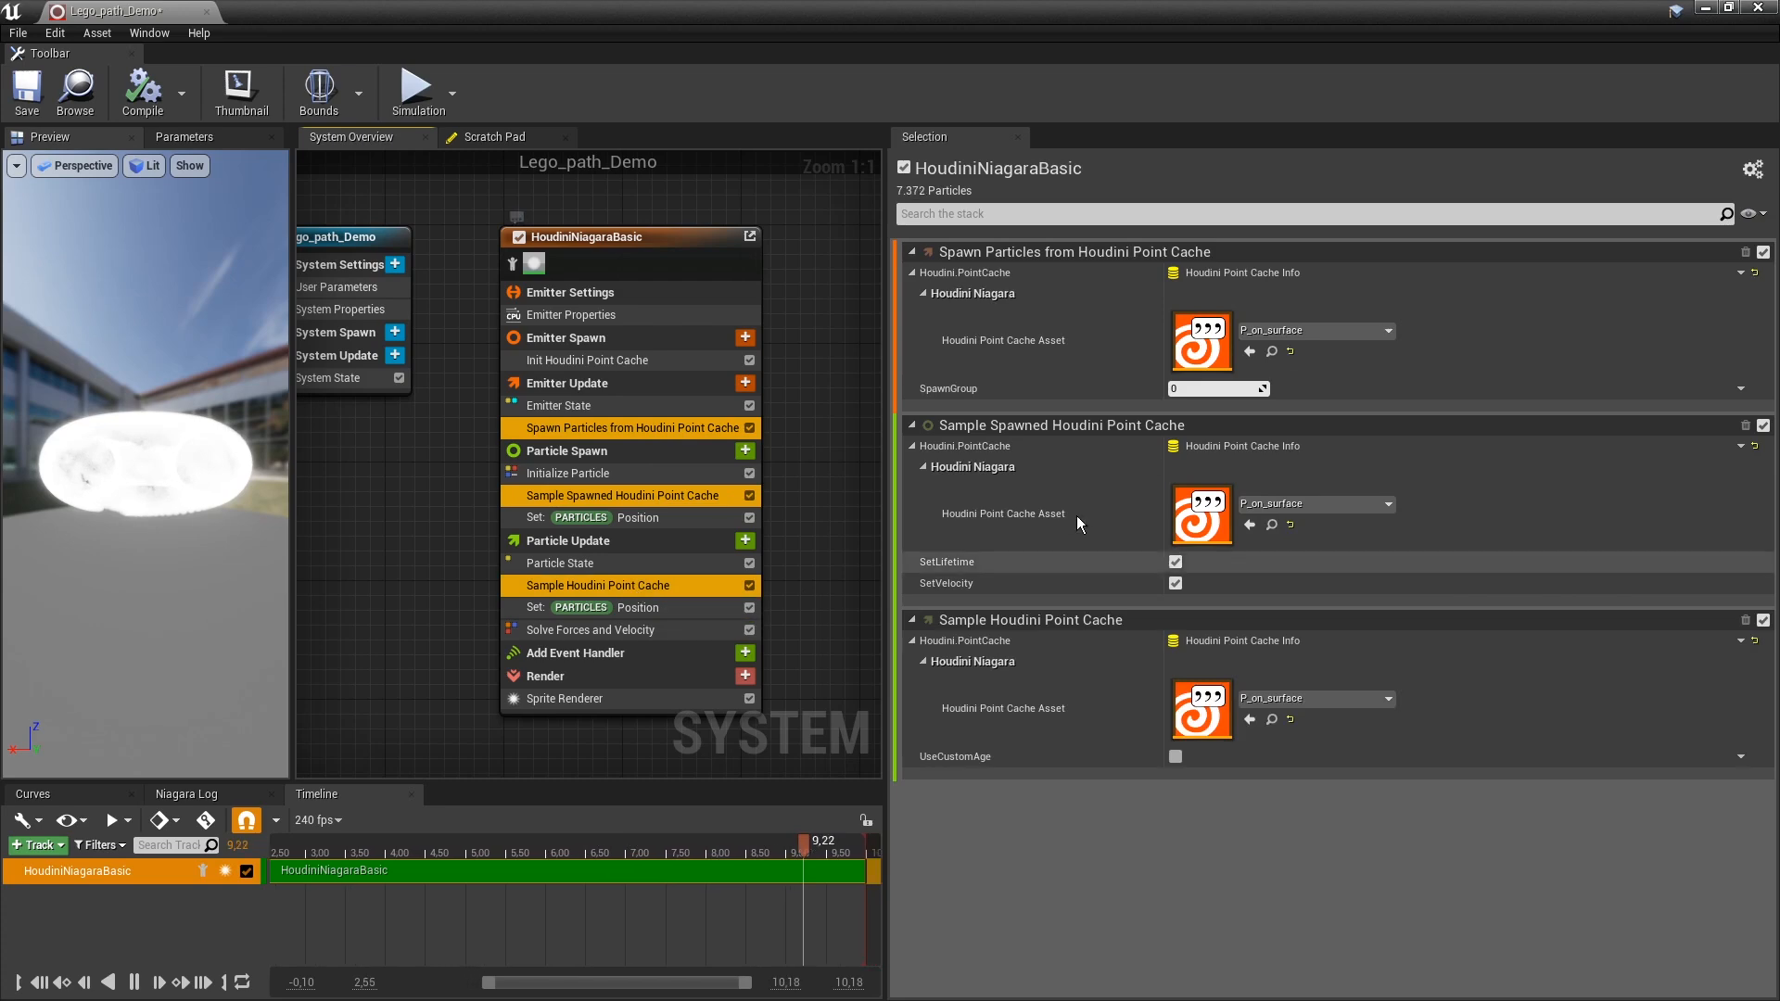
drag(827, 13, 1163, 75)
click(116, 941)
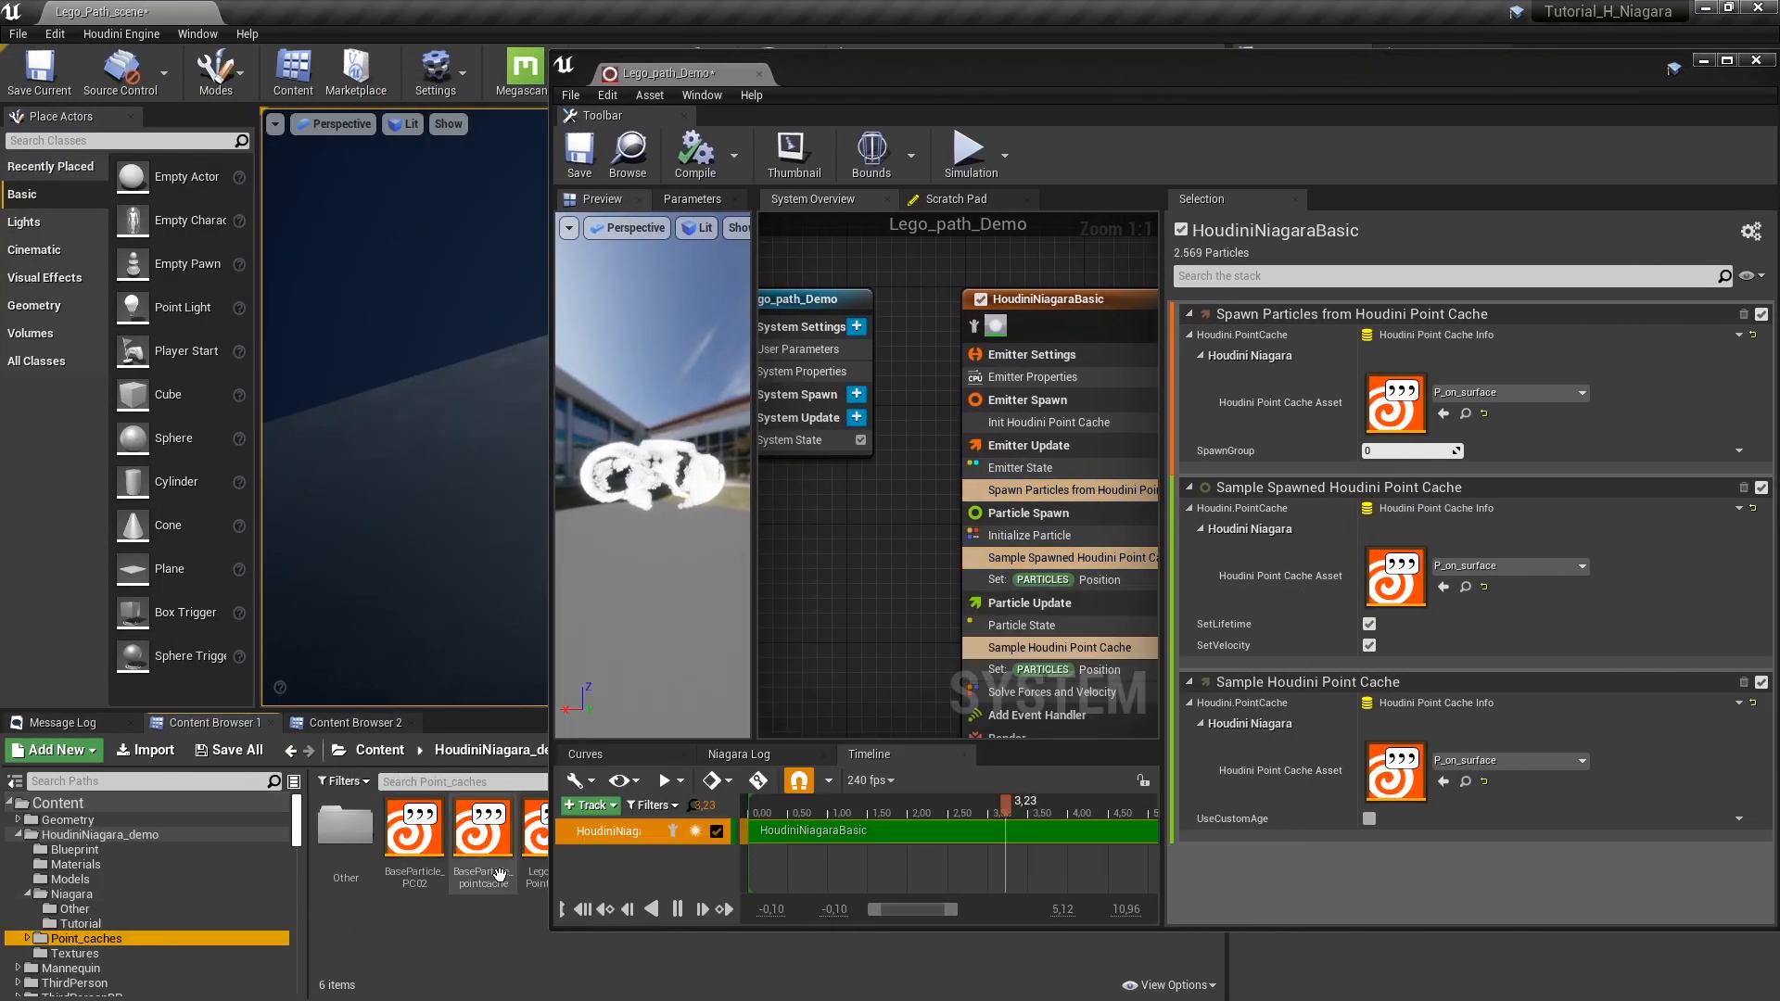
drag(1363, 517, 1396, 413)
drag(535, 839, 1393, 580)
drag(535, 839, 1394, 775)
drag(1616, 78, 1398, 143)
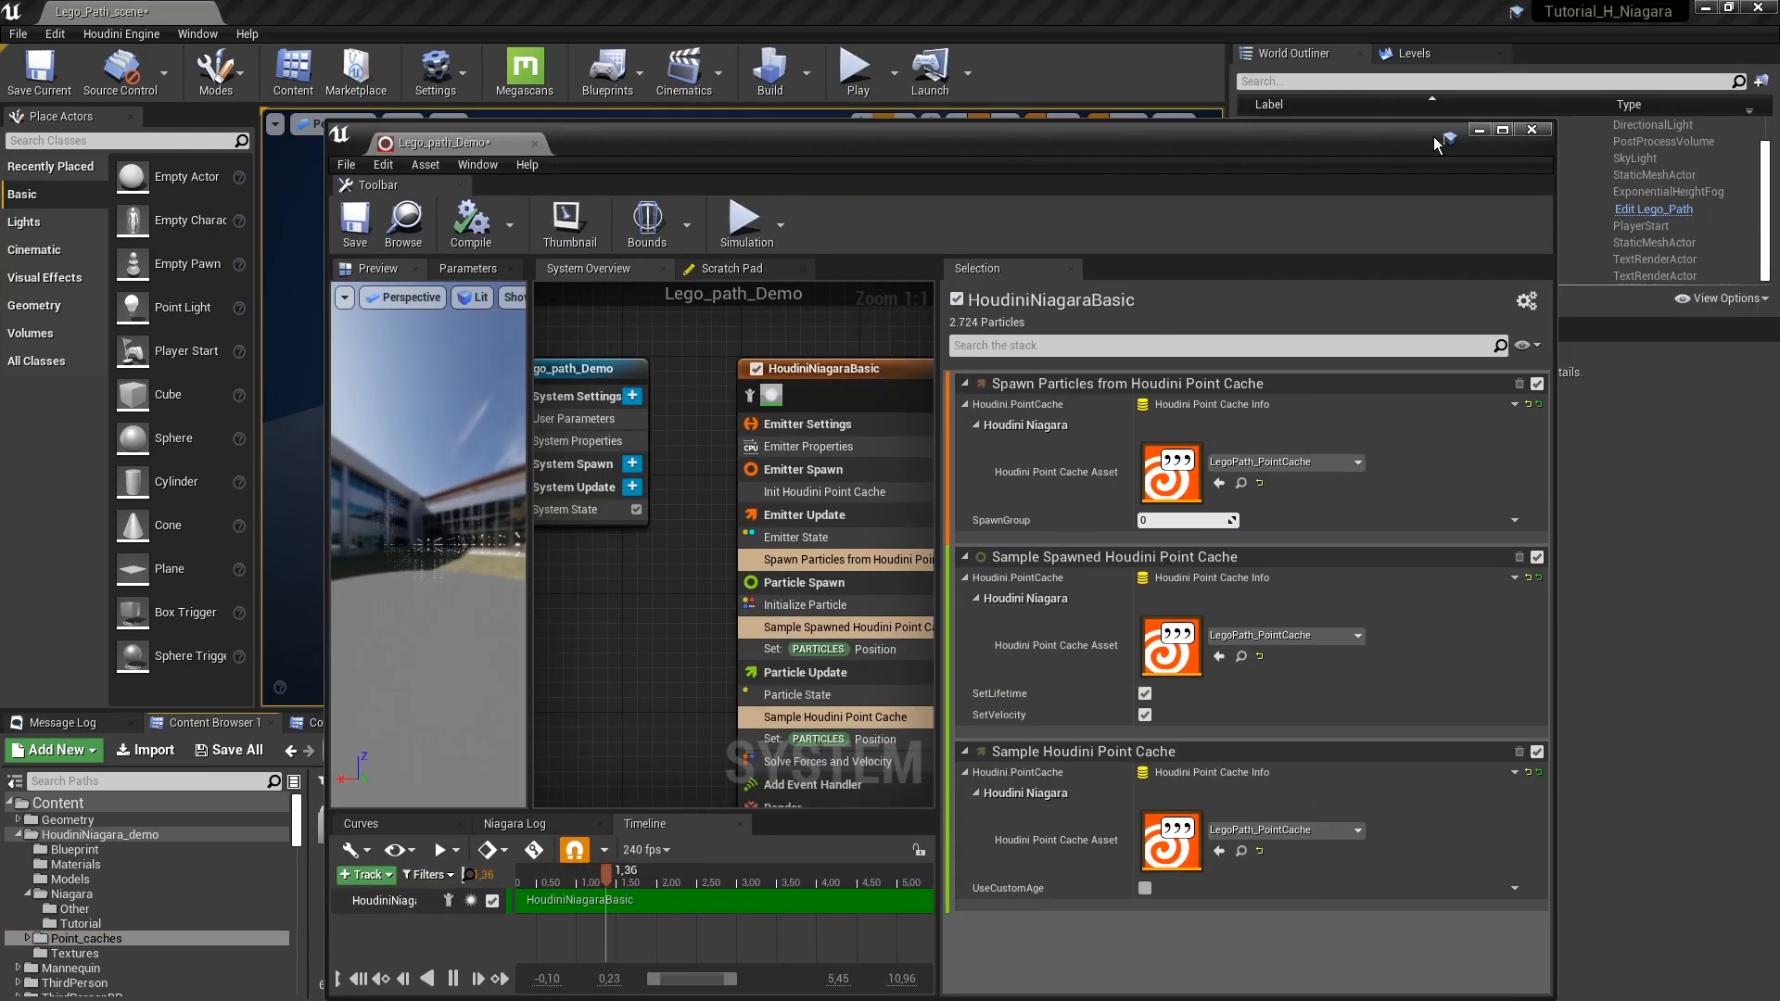
double_click(1399, 143)
drag(182, 531, 148, 614)
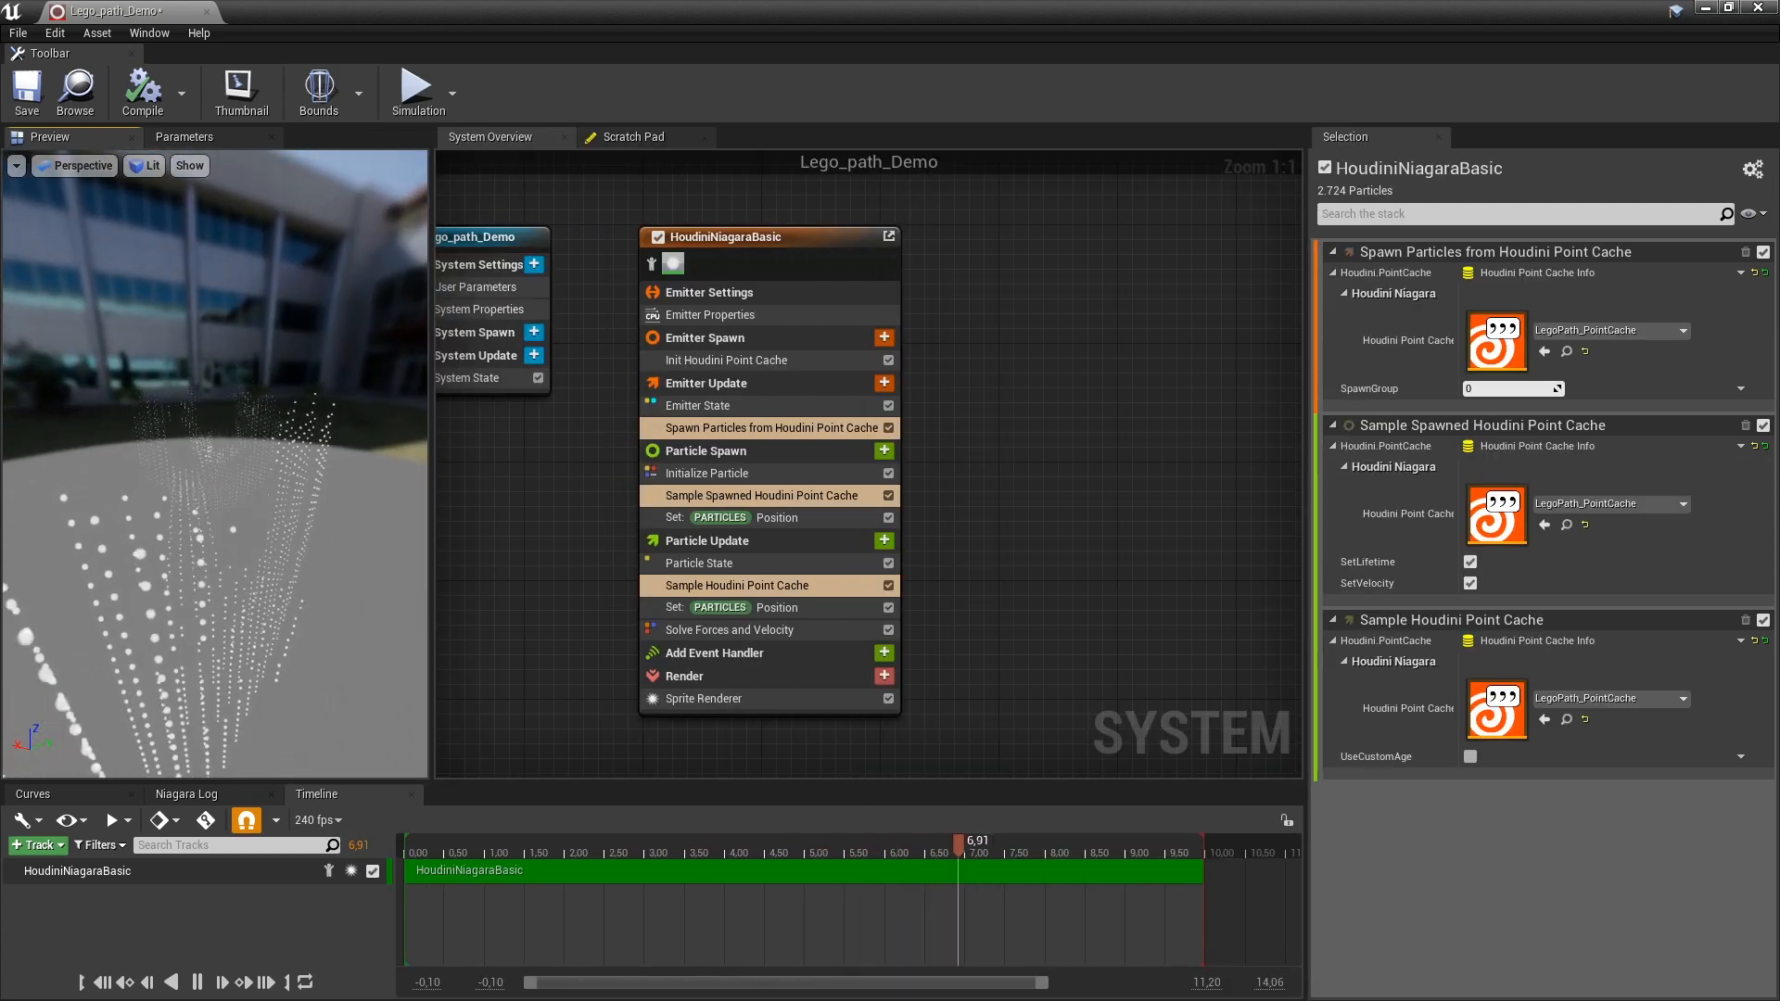
drag(163, 552, 251, 576)
Disable the emitter's Sprite Renderer and add a Mesh Renderer.
click(708, 706)
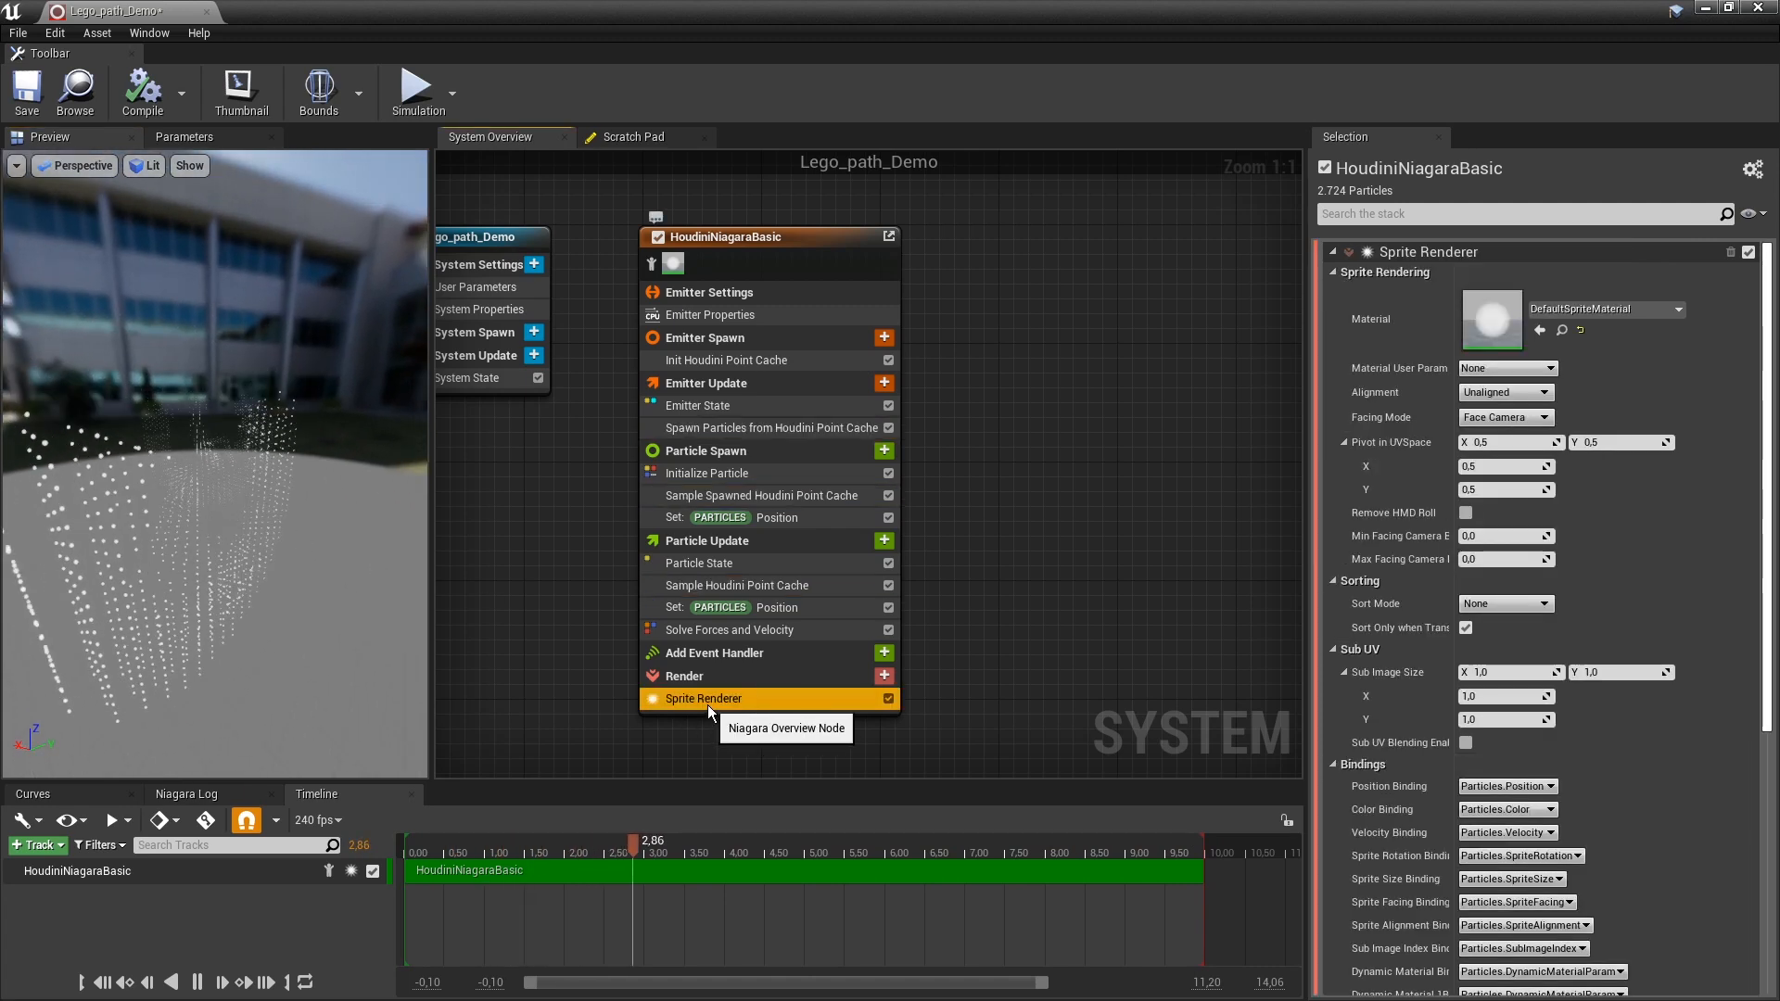
click(889, 699)
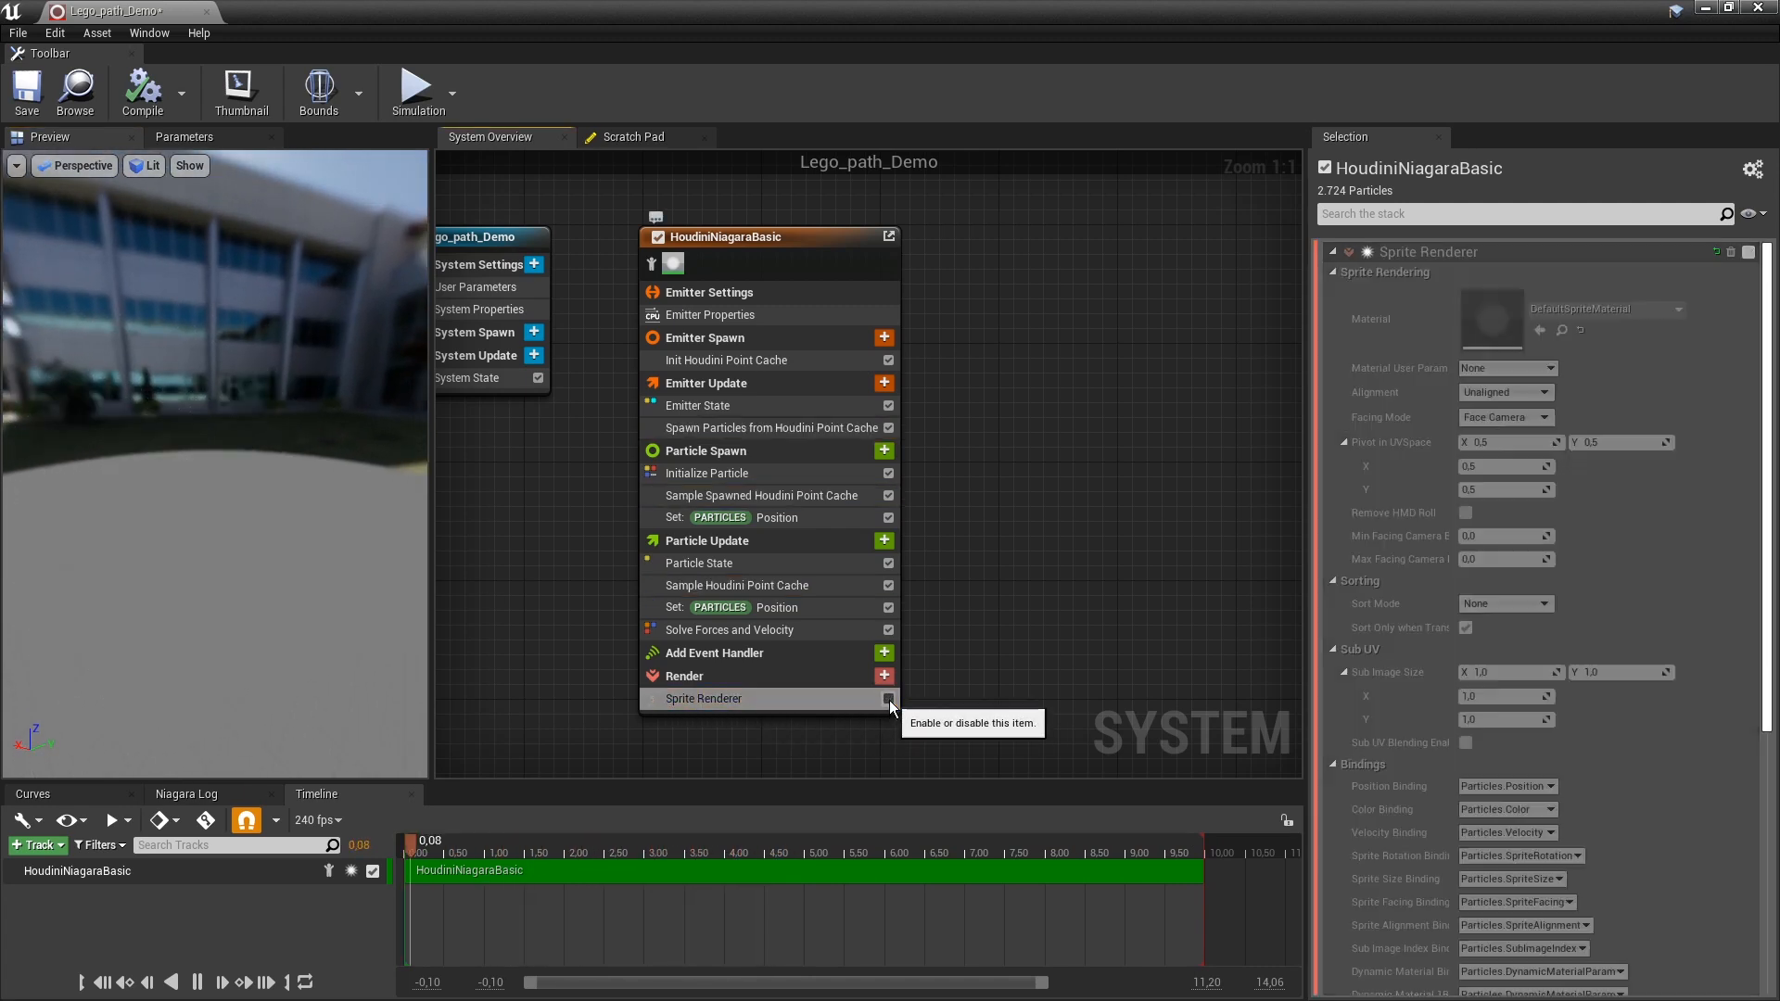
click(885, 677)
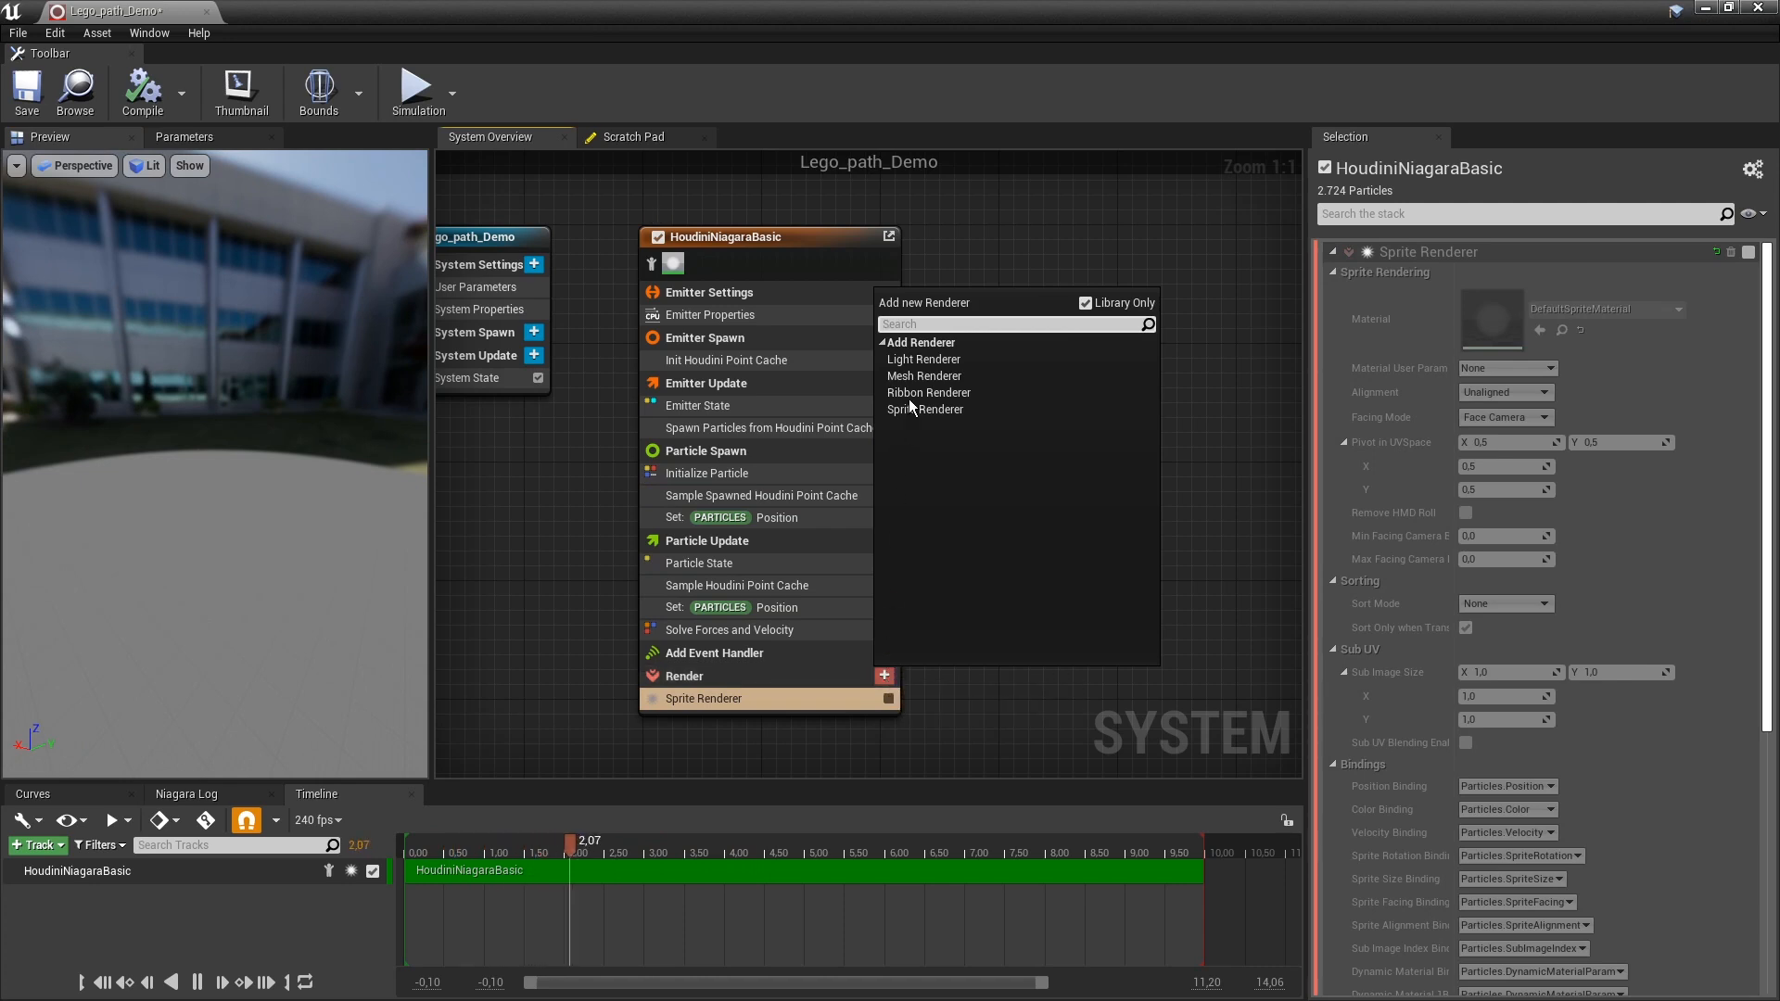
click(923, 377)
Set the Mesh Renderer's particle mesh to Lego_2x2.
click(797, 722)
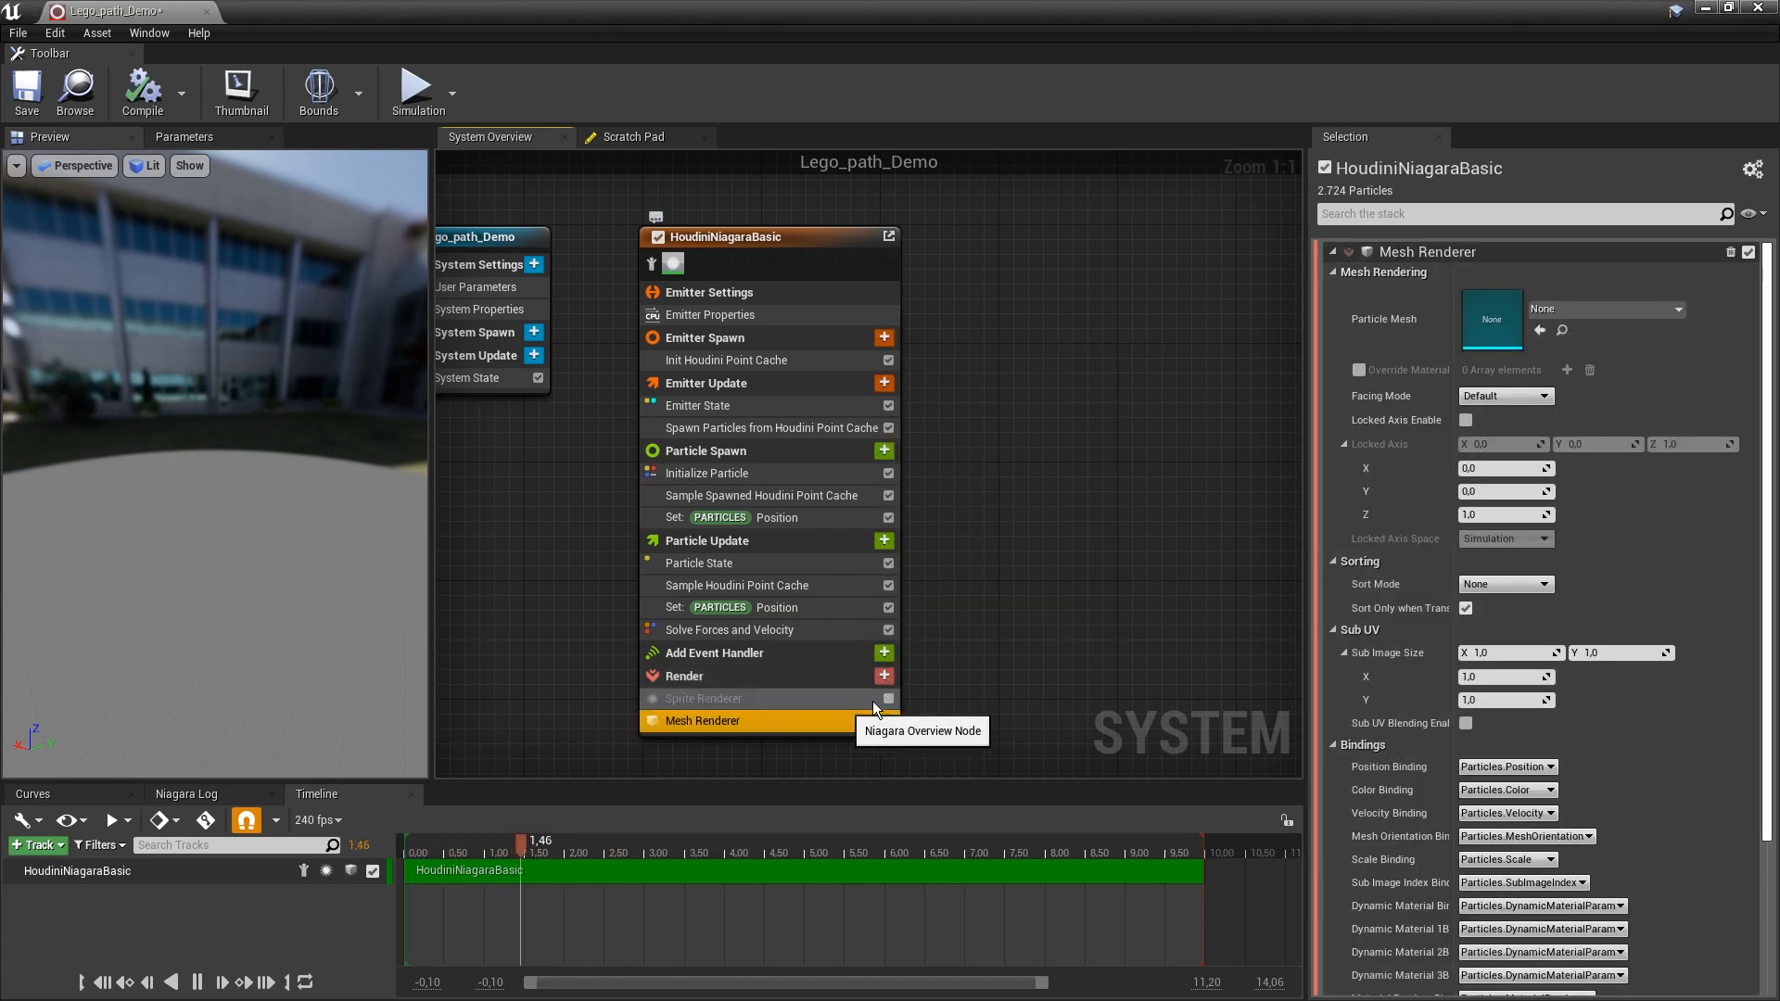
click(1607, 313)
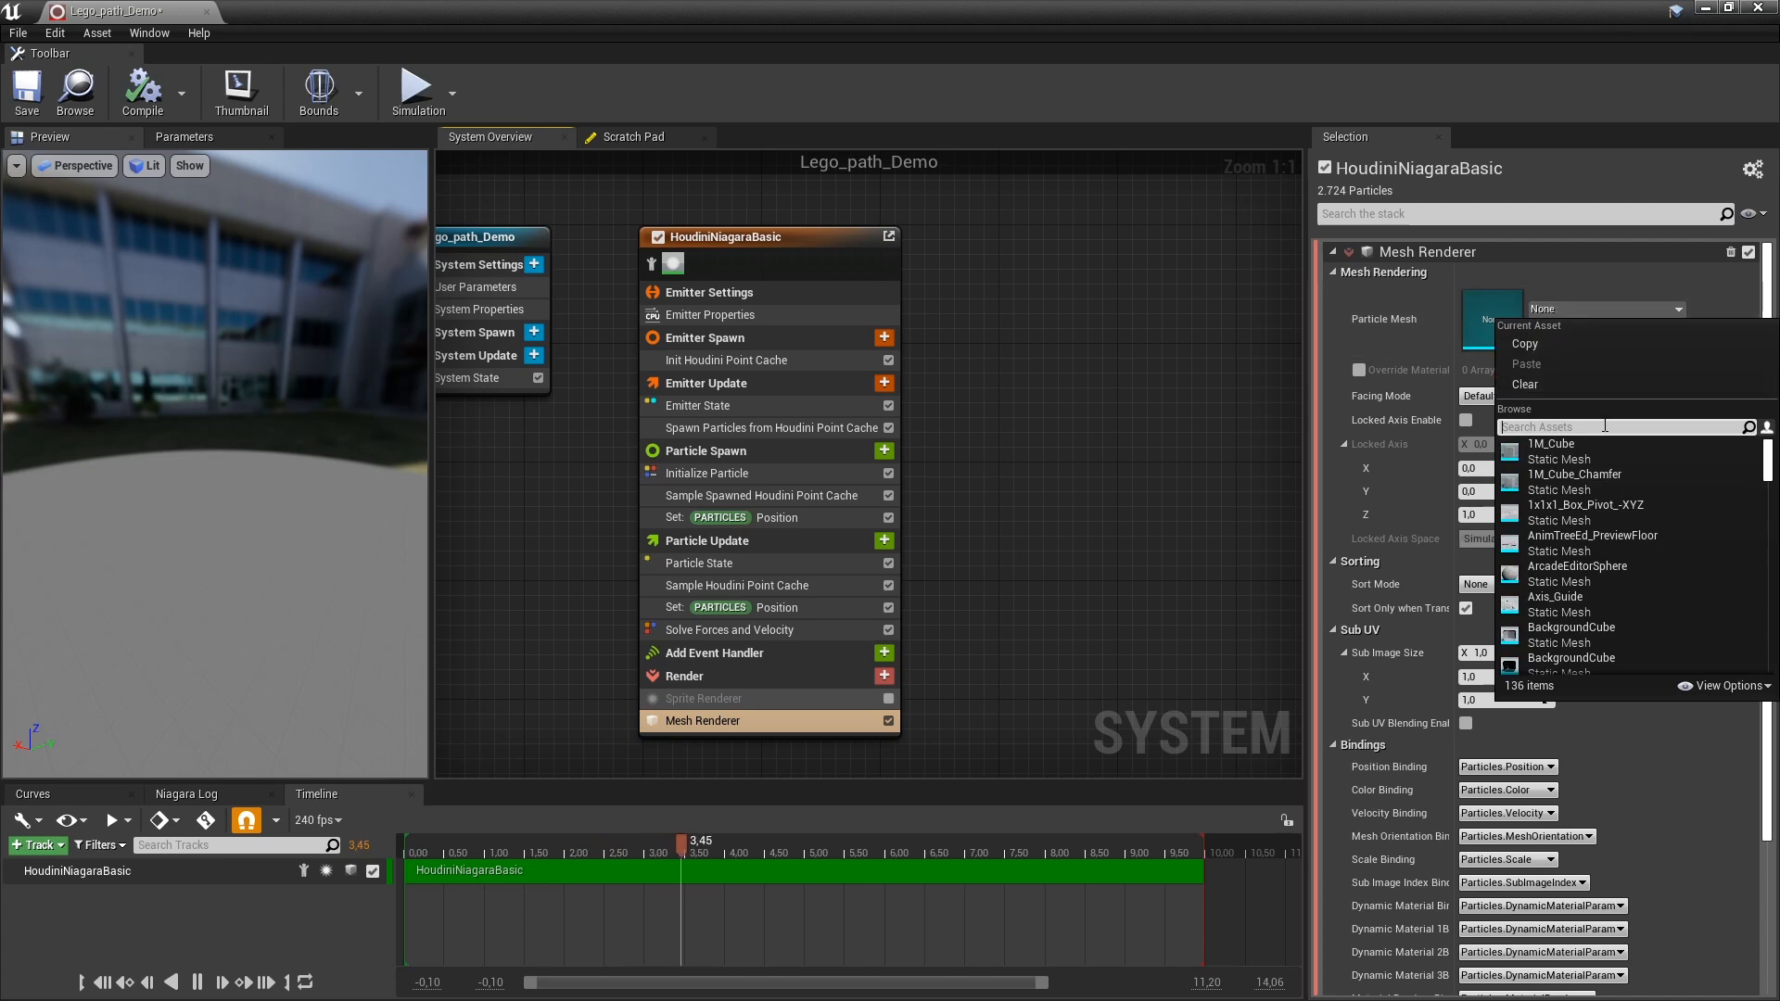
text(lego)
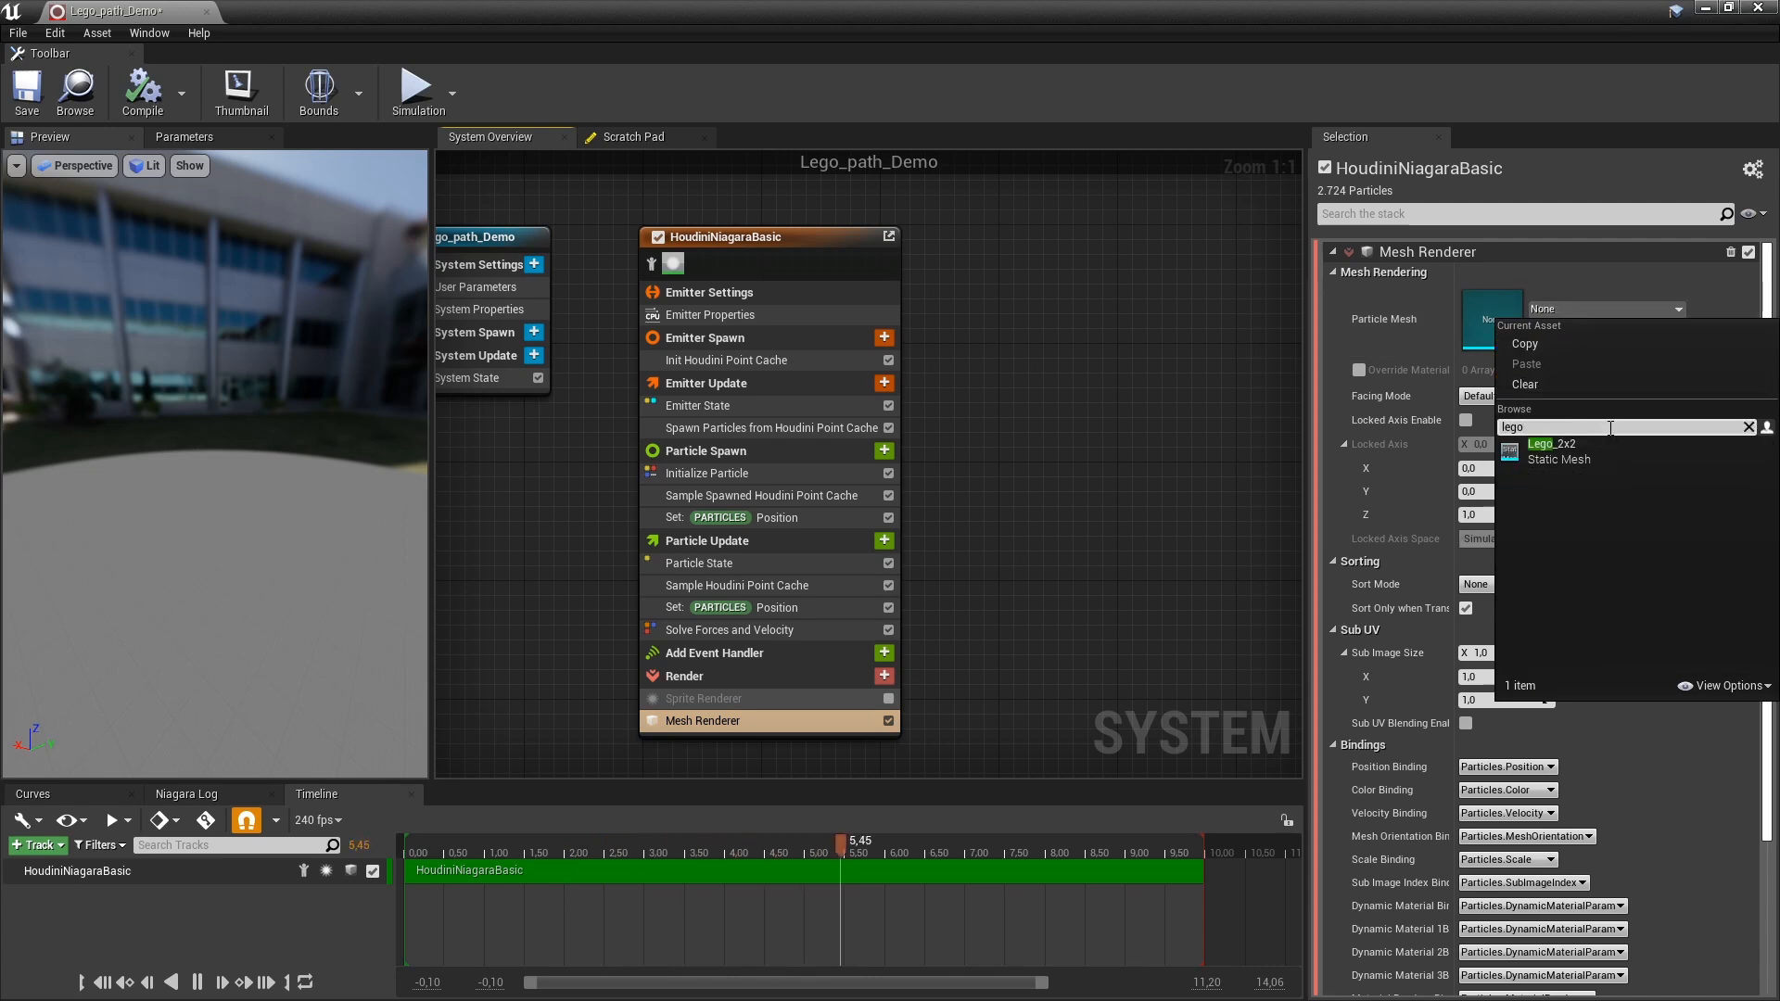
click(1607, 454)
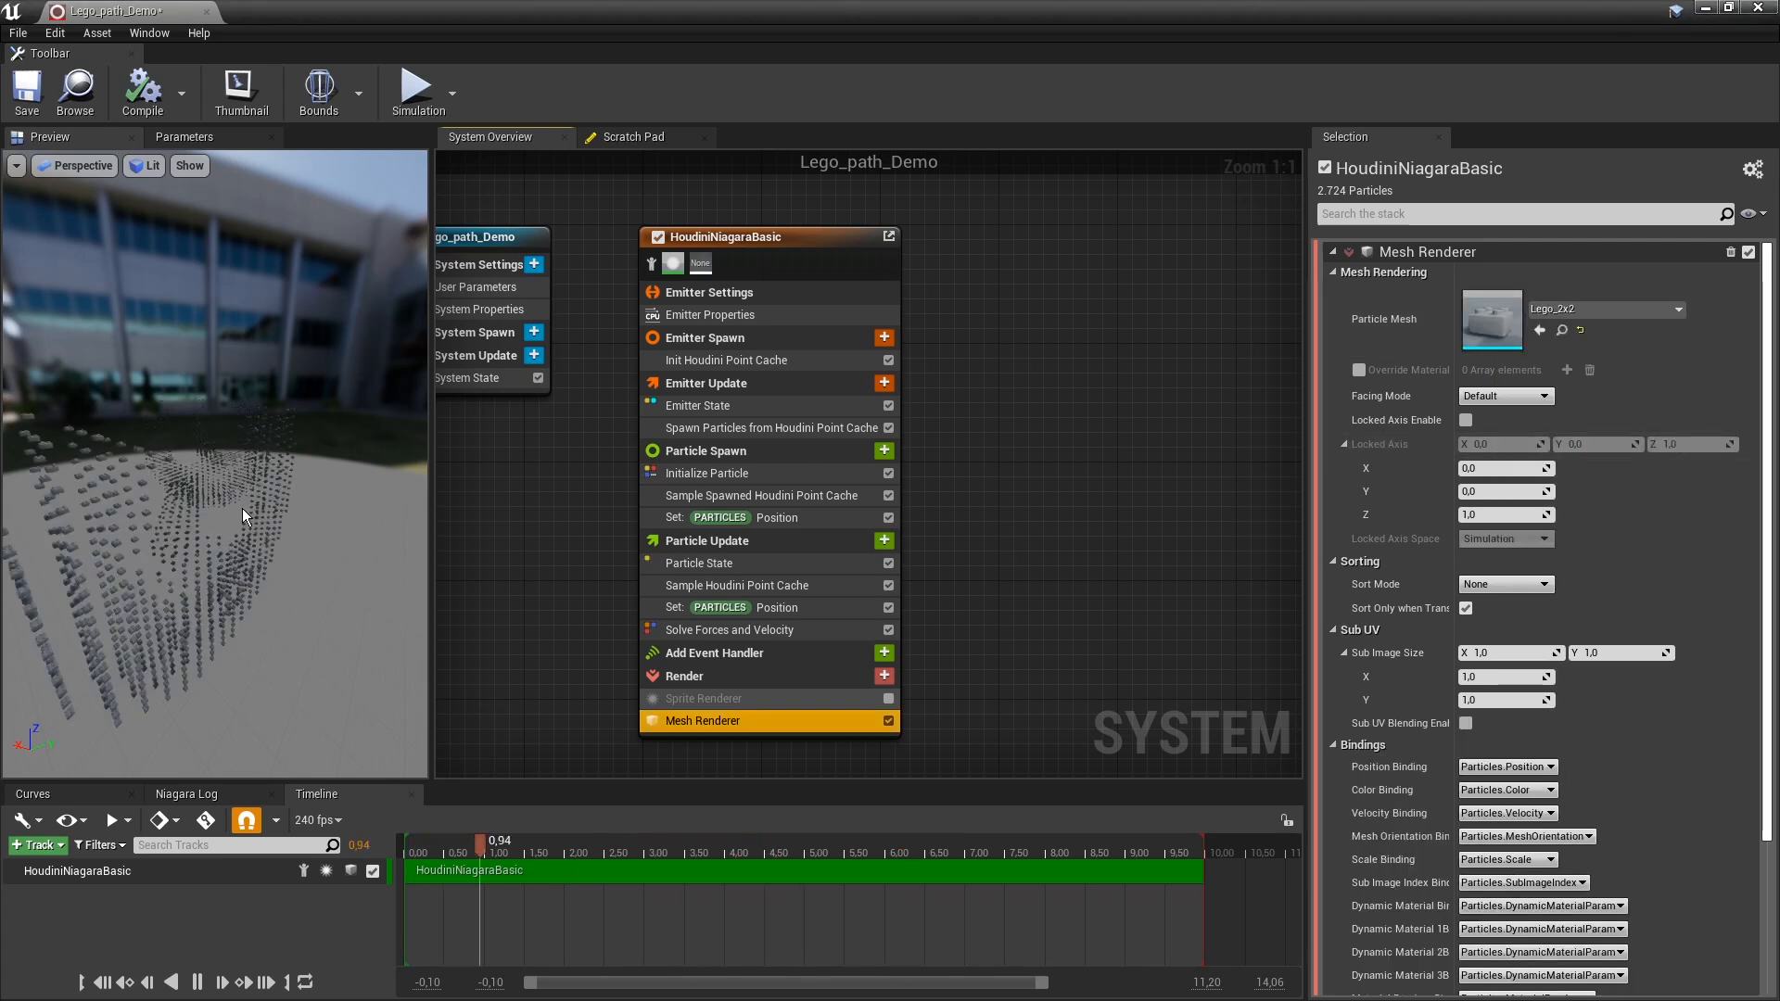
right_drag(199, 594, 236, 651)
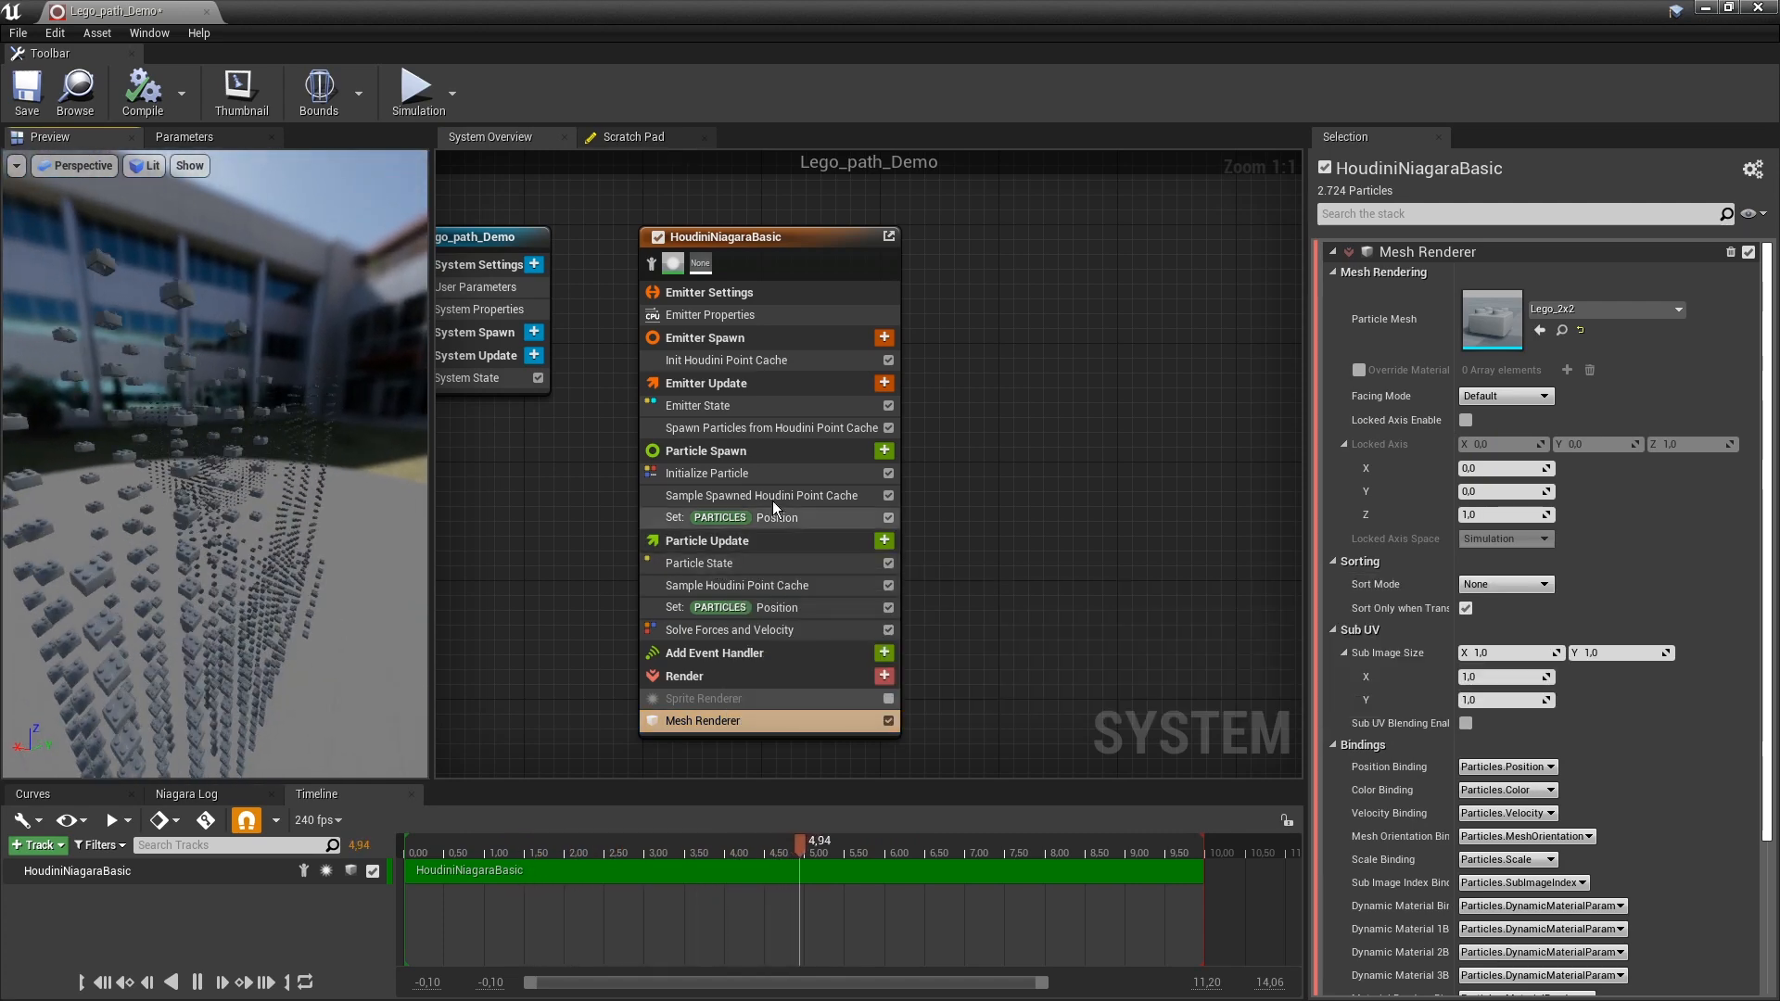
Enable Mesh Scale in the Initialize Particle module and drive it by a Vector from Float with value 5.
click(783, 455)
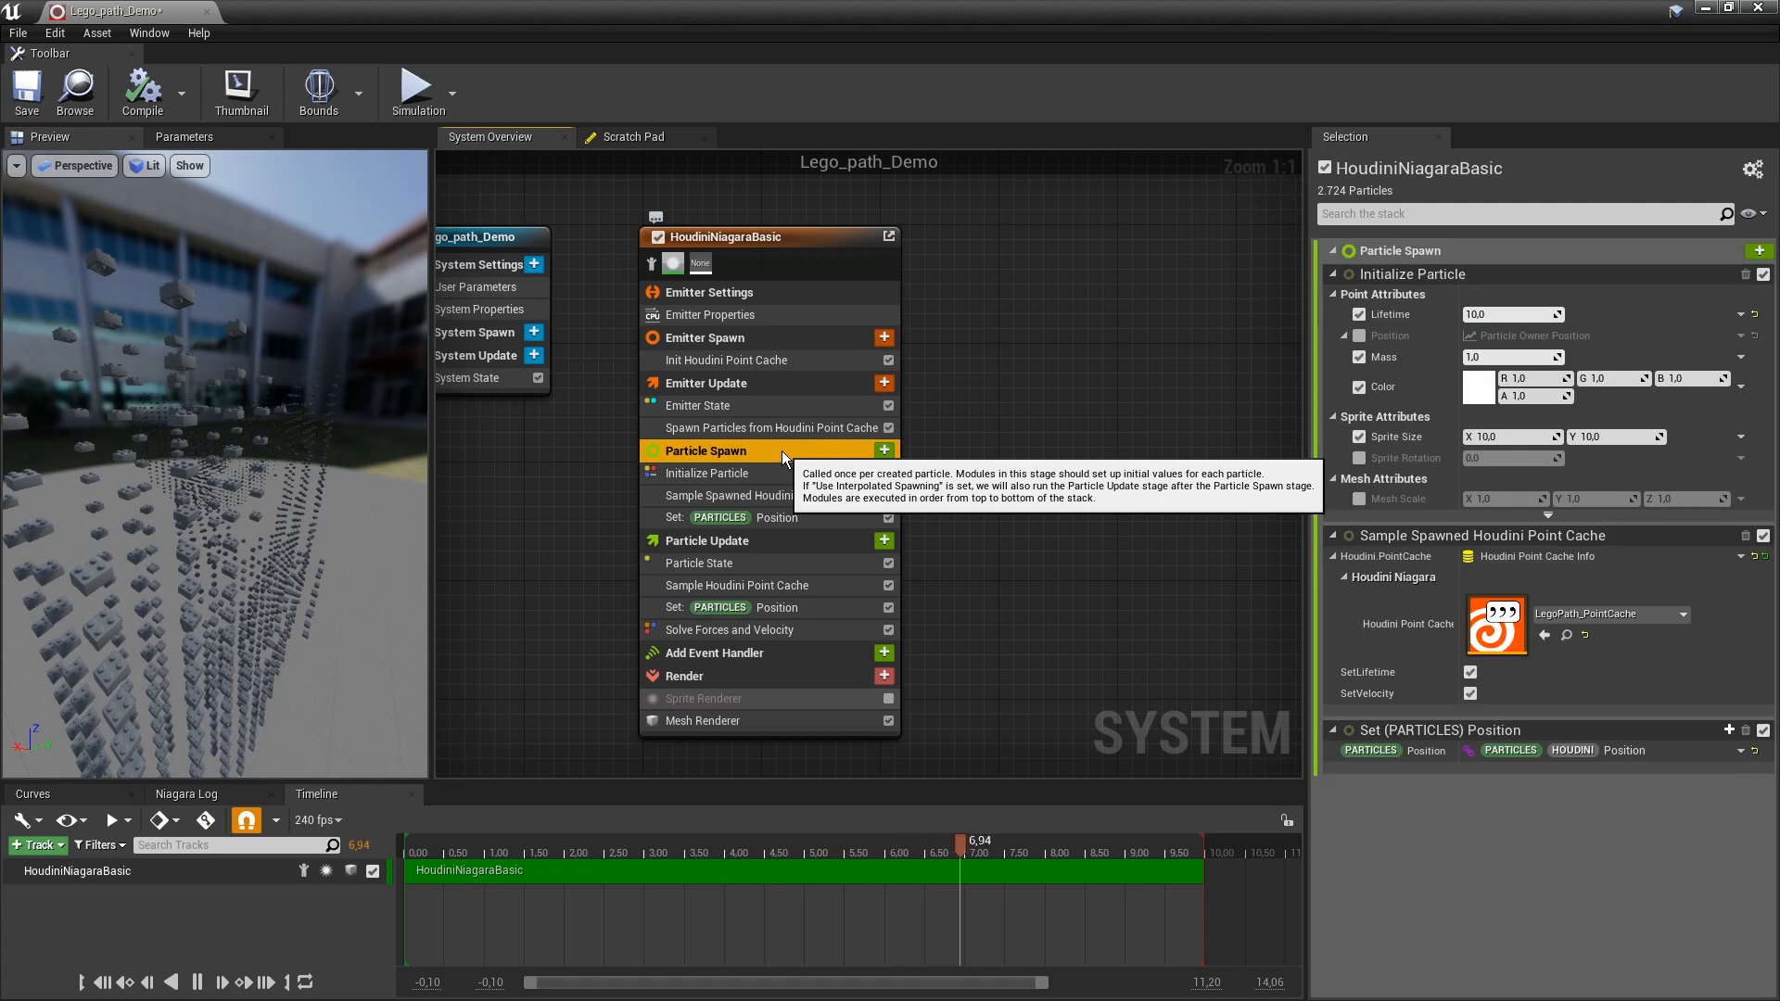
click(1359, 499)
click(1741, 499)
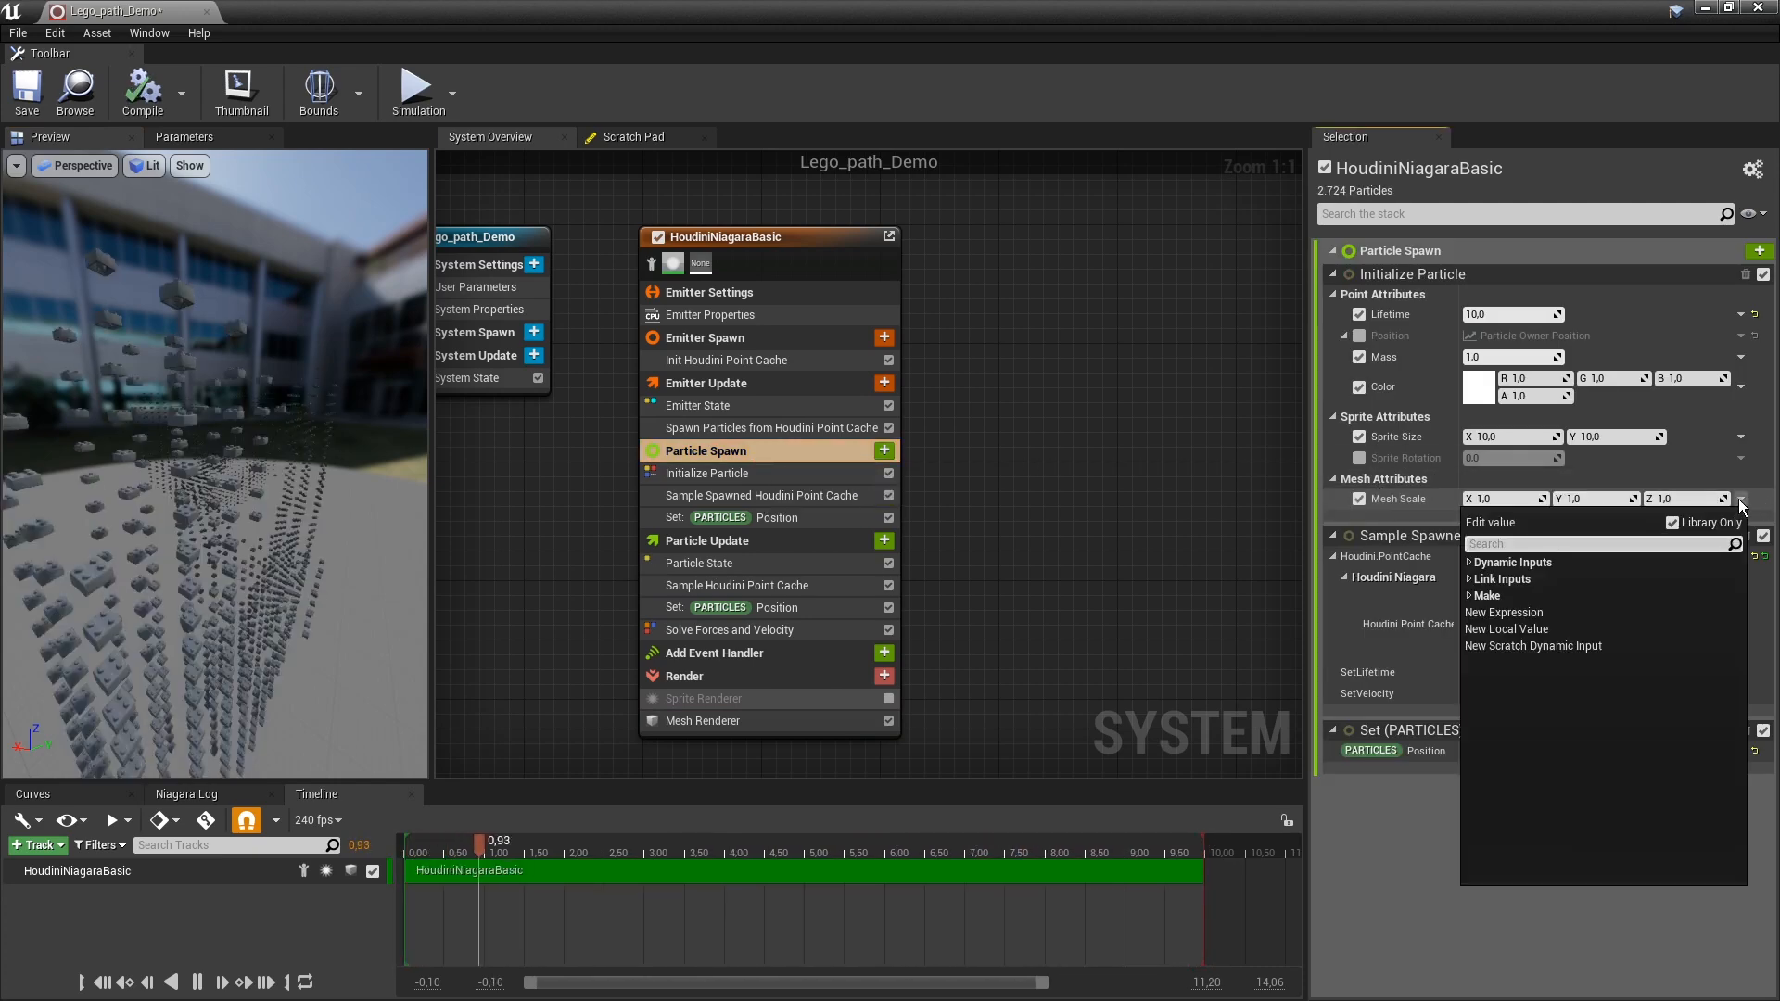
text(flo)
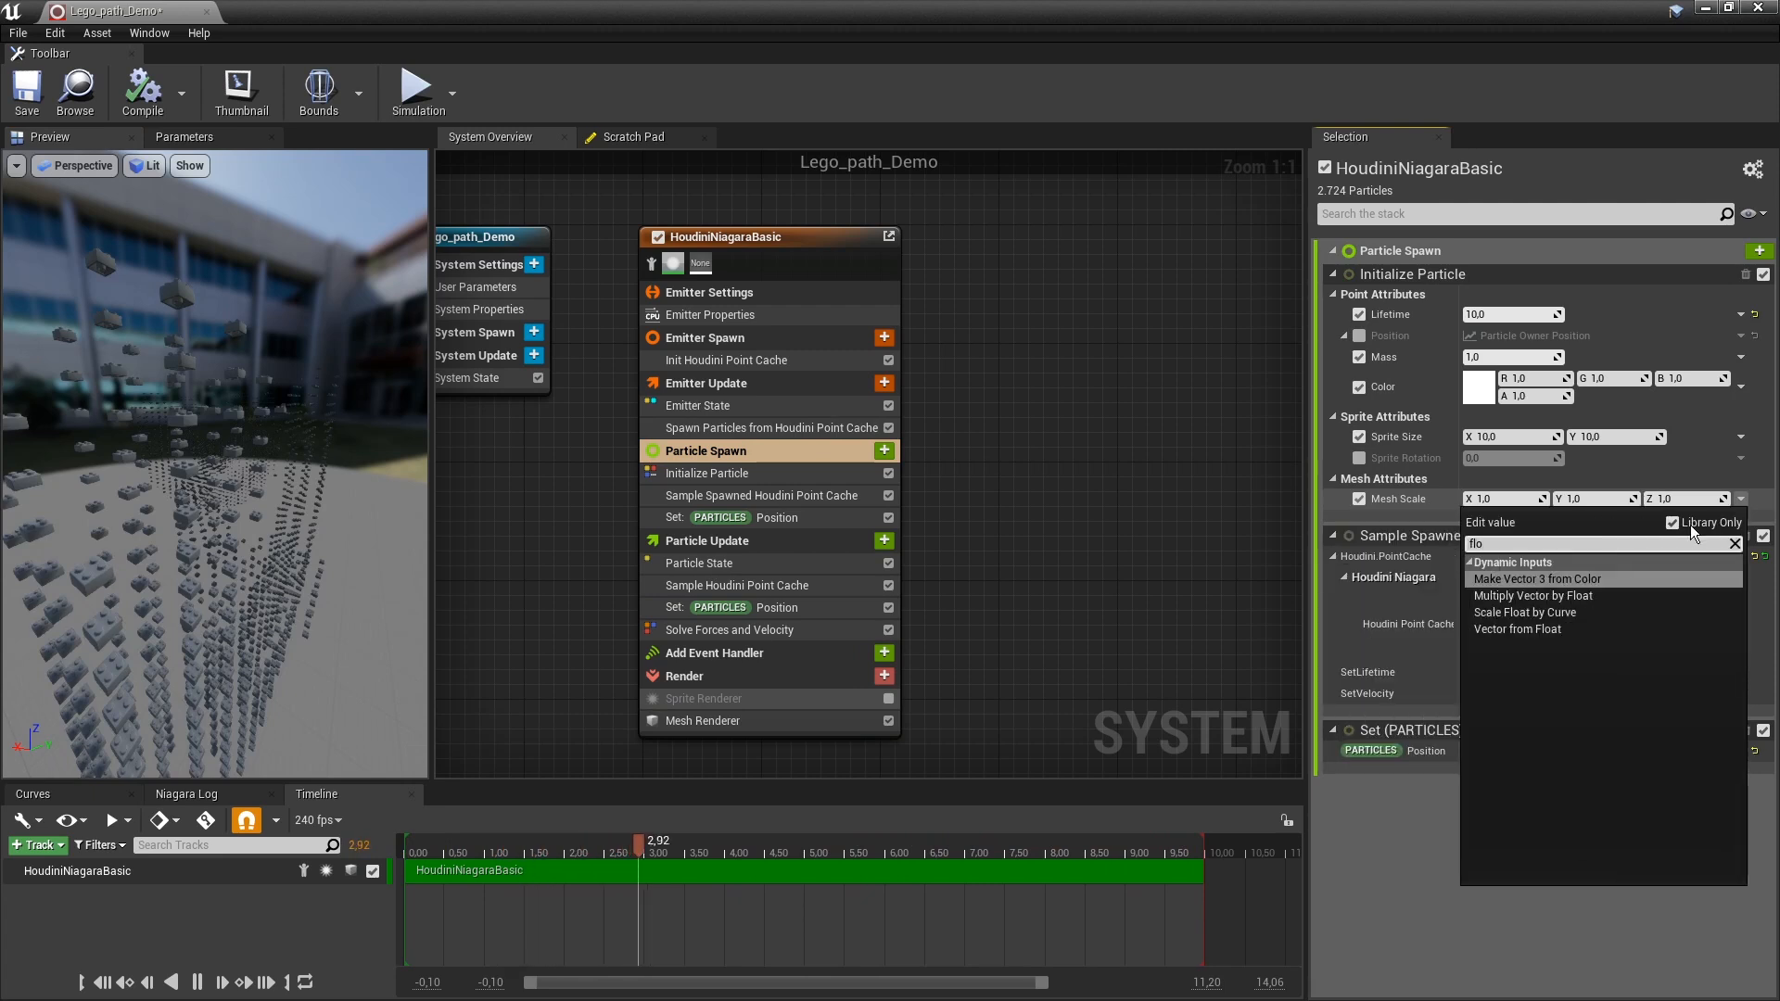
click(1517, 630)
click(1491, 521)
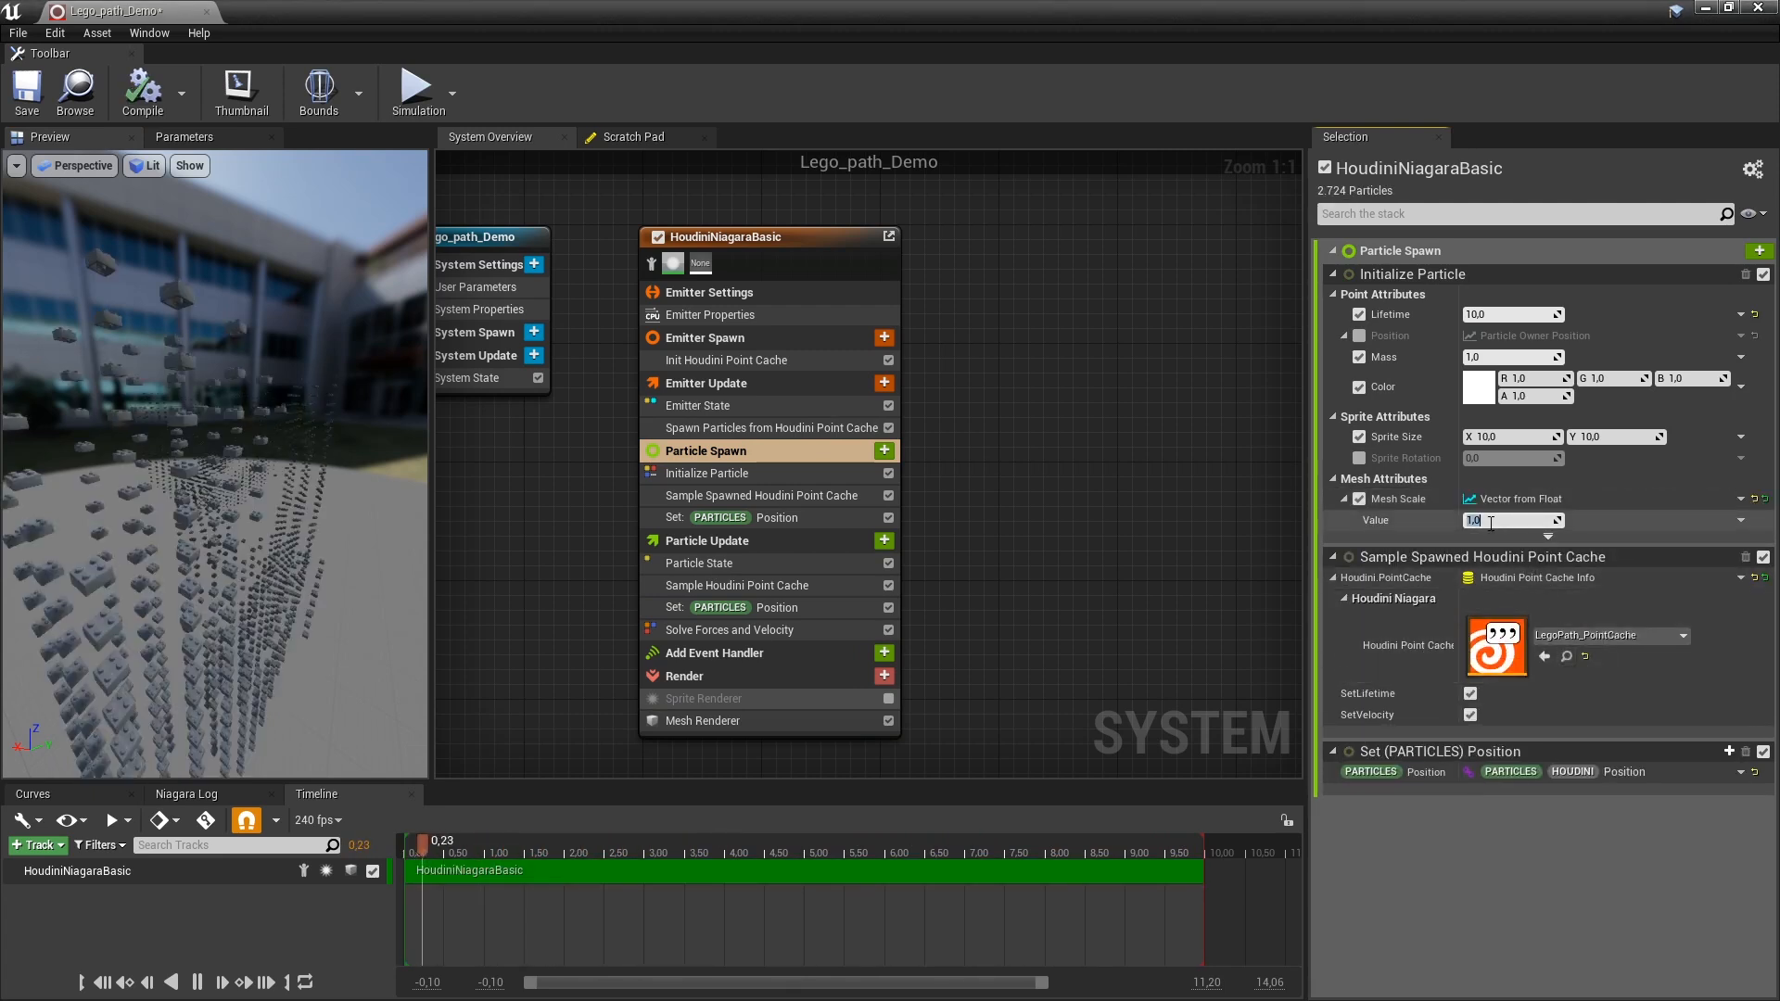
text(5)
key(Return)
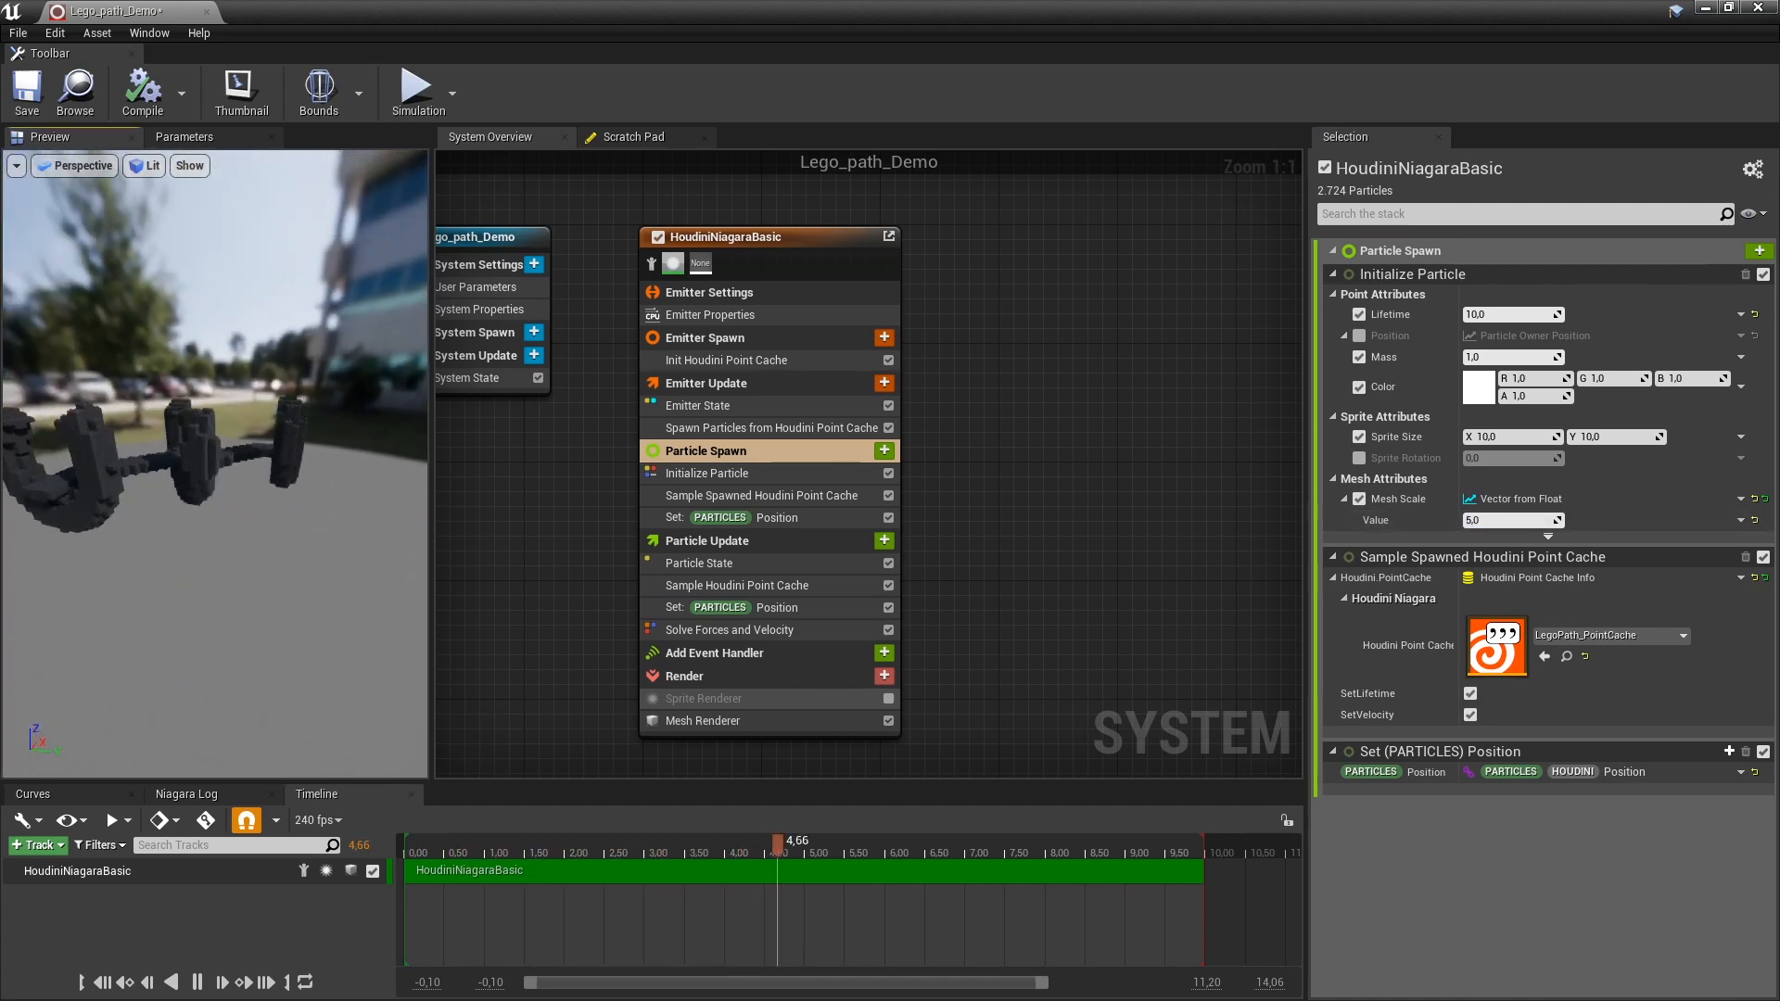
drag(124, 458, 371, 547)
drag(215, 464, 278, 454)
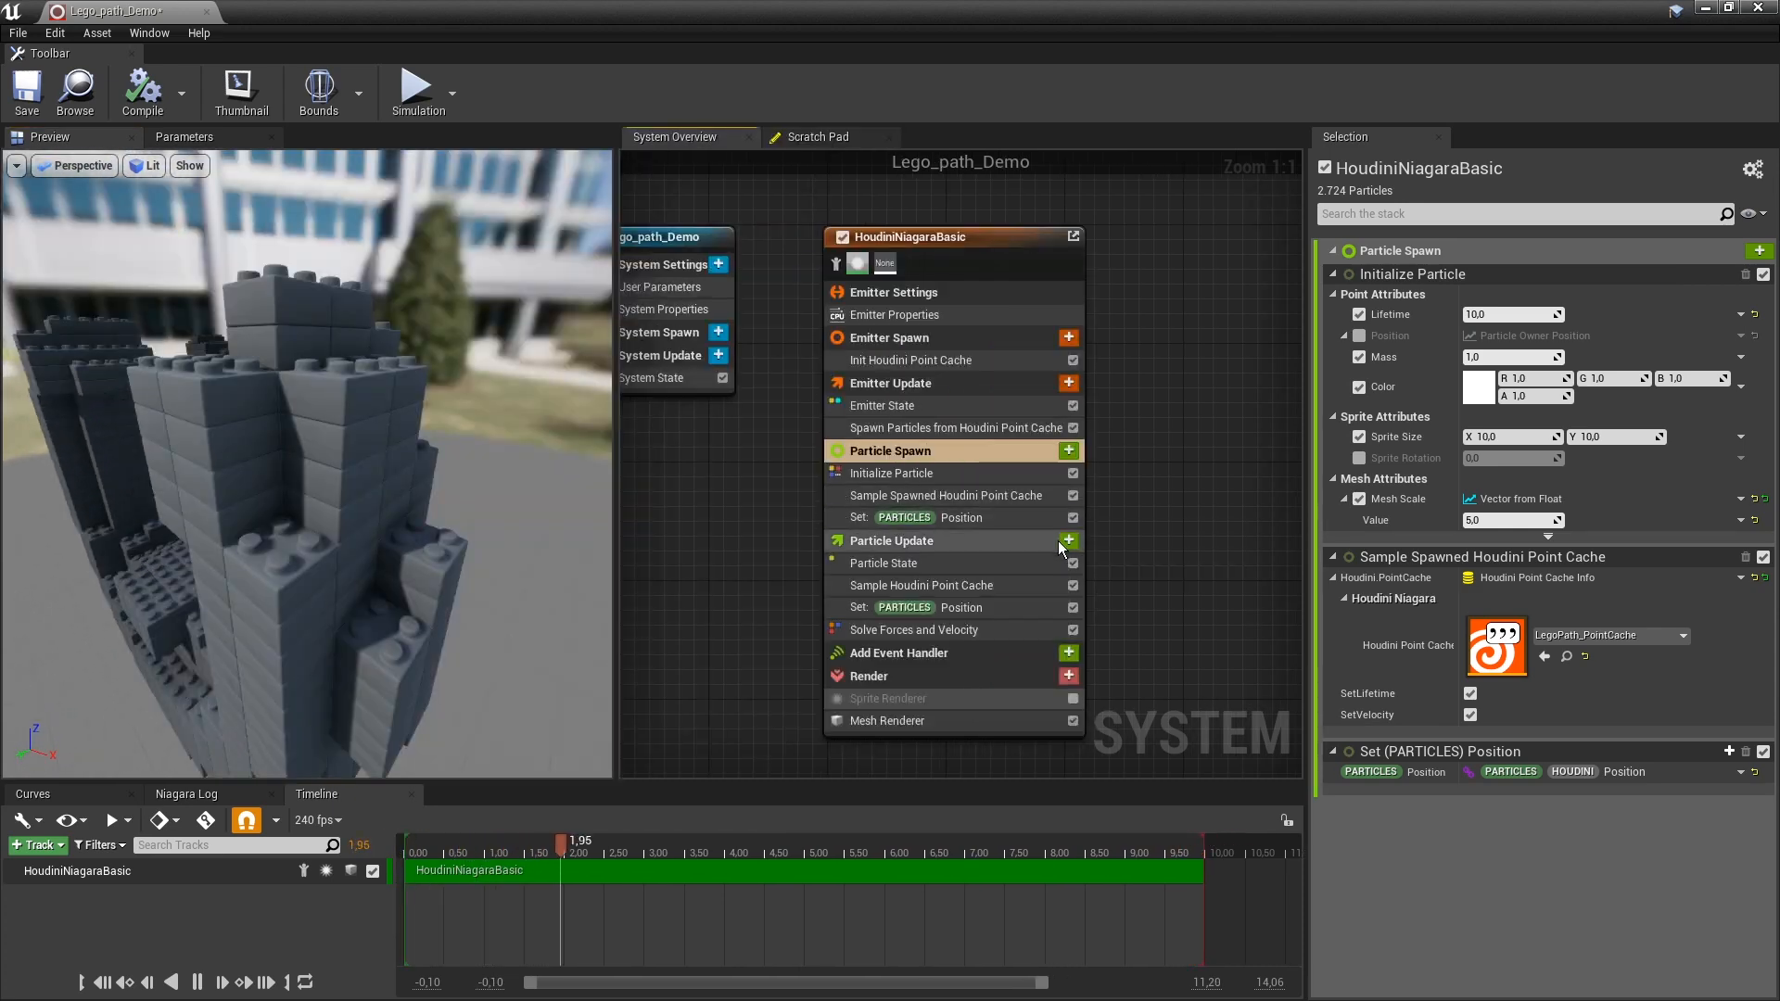
Add a Color module to Particle Update and link its Scale Color to the Particles Houdini Color attribute.
click(1069, 542)
text(colo)
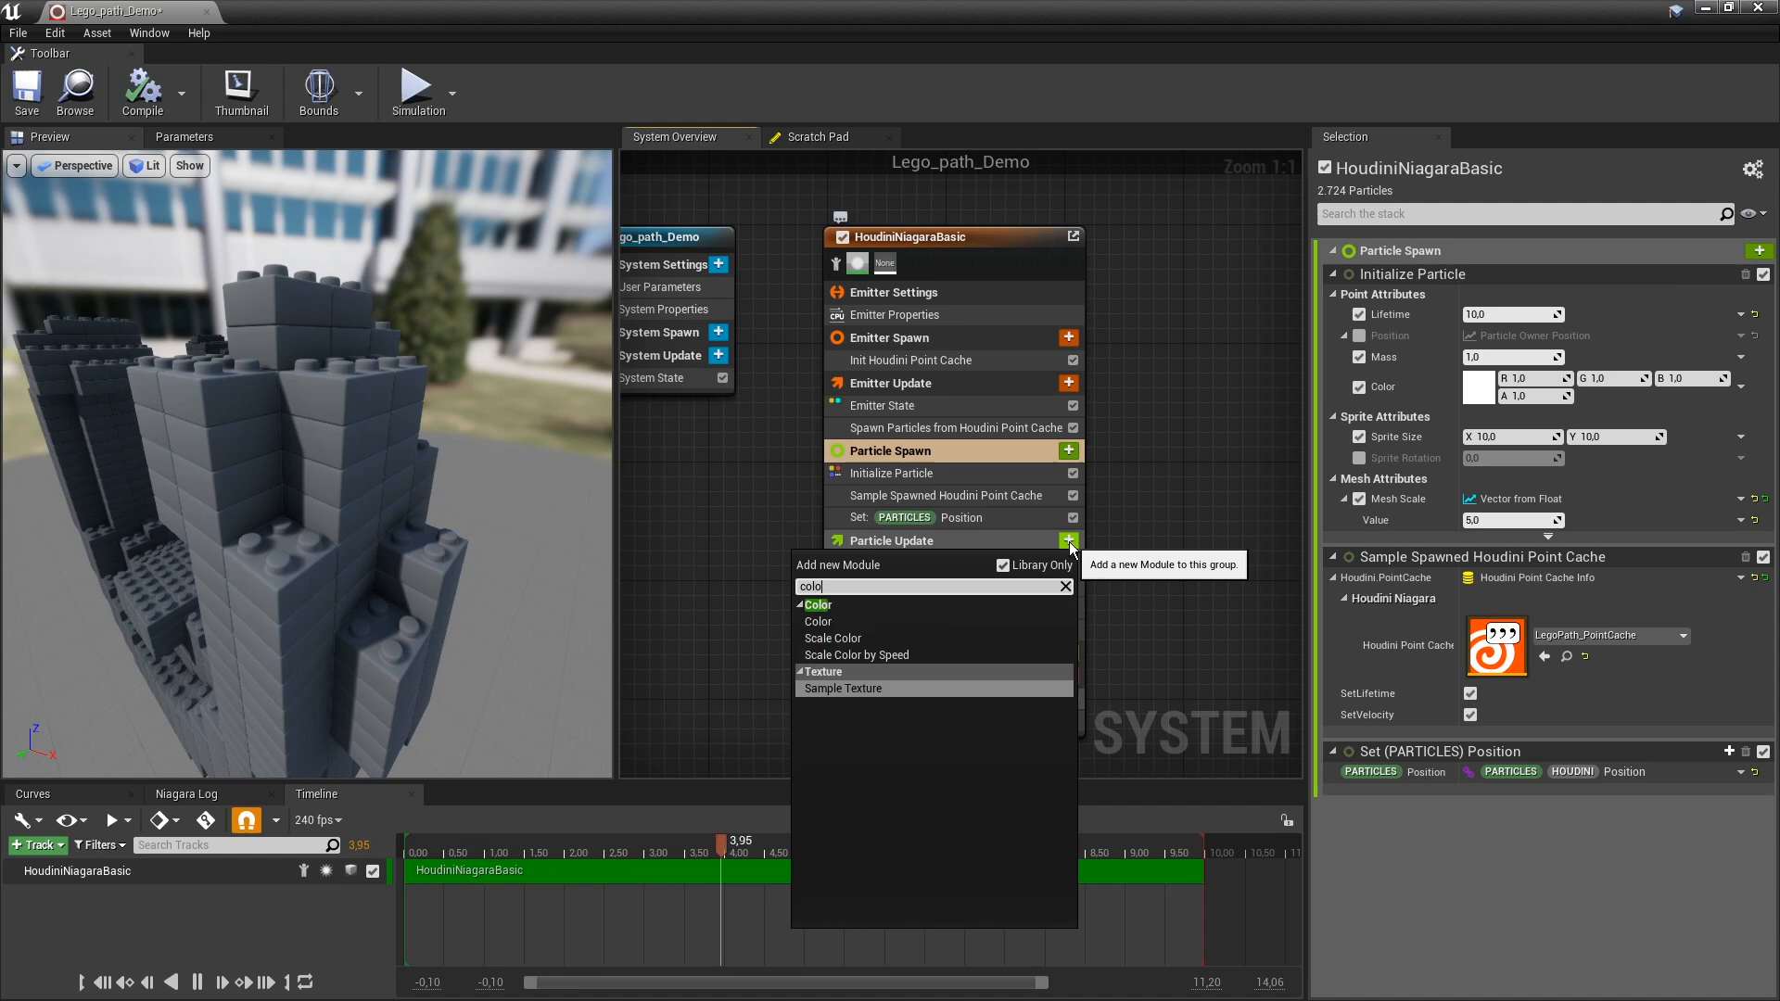
click(890, 622)
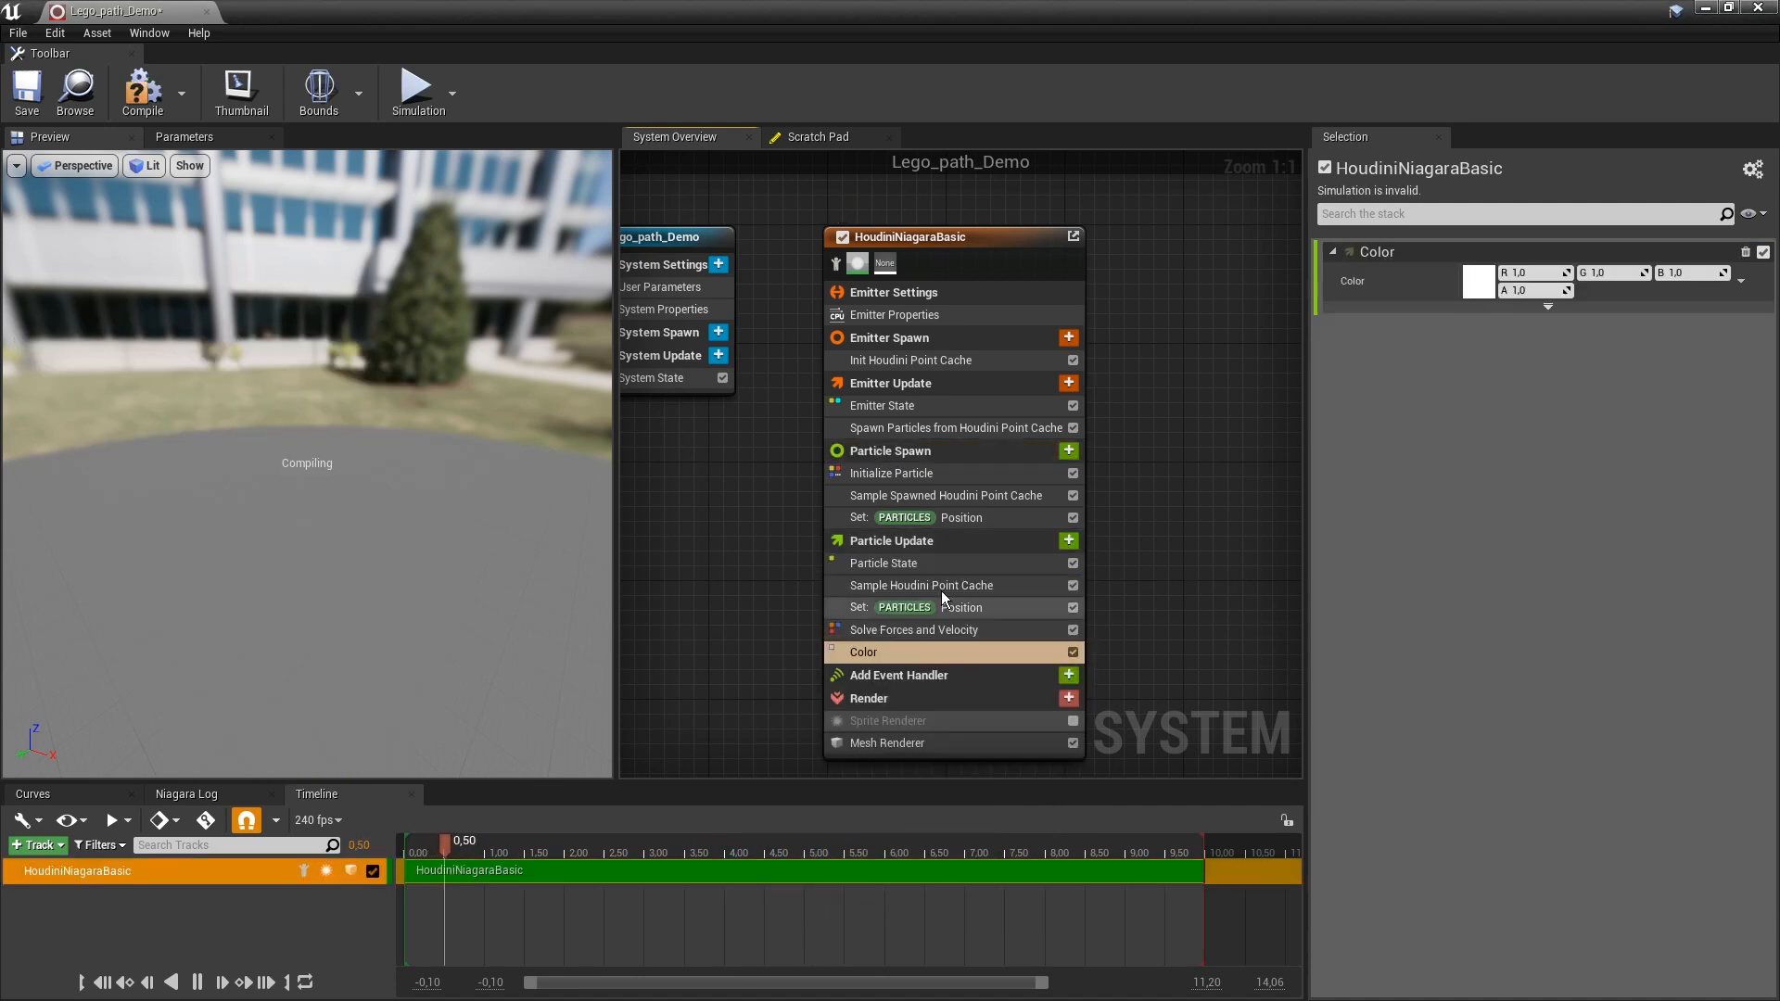
click(1548, 306)
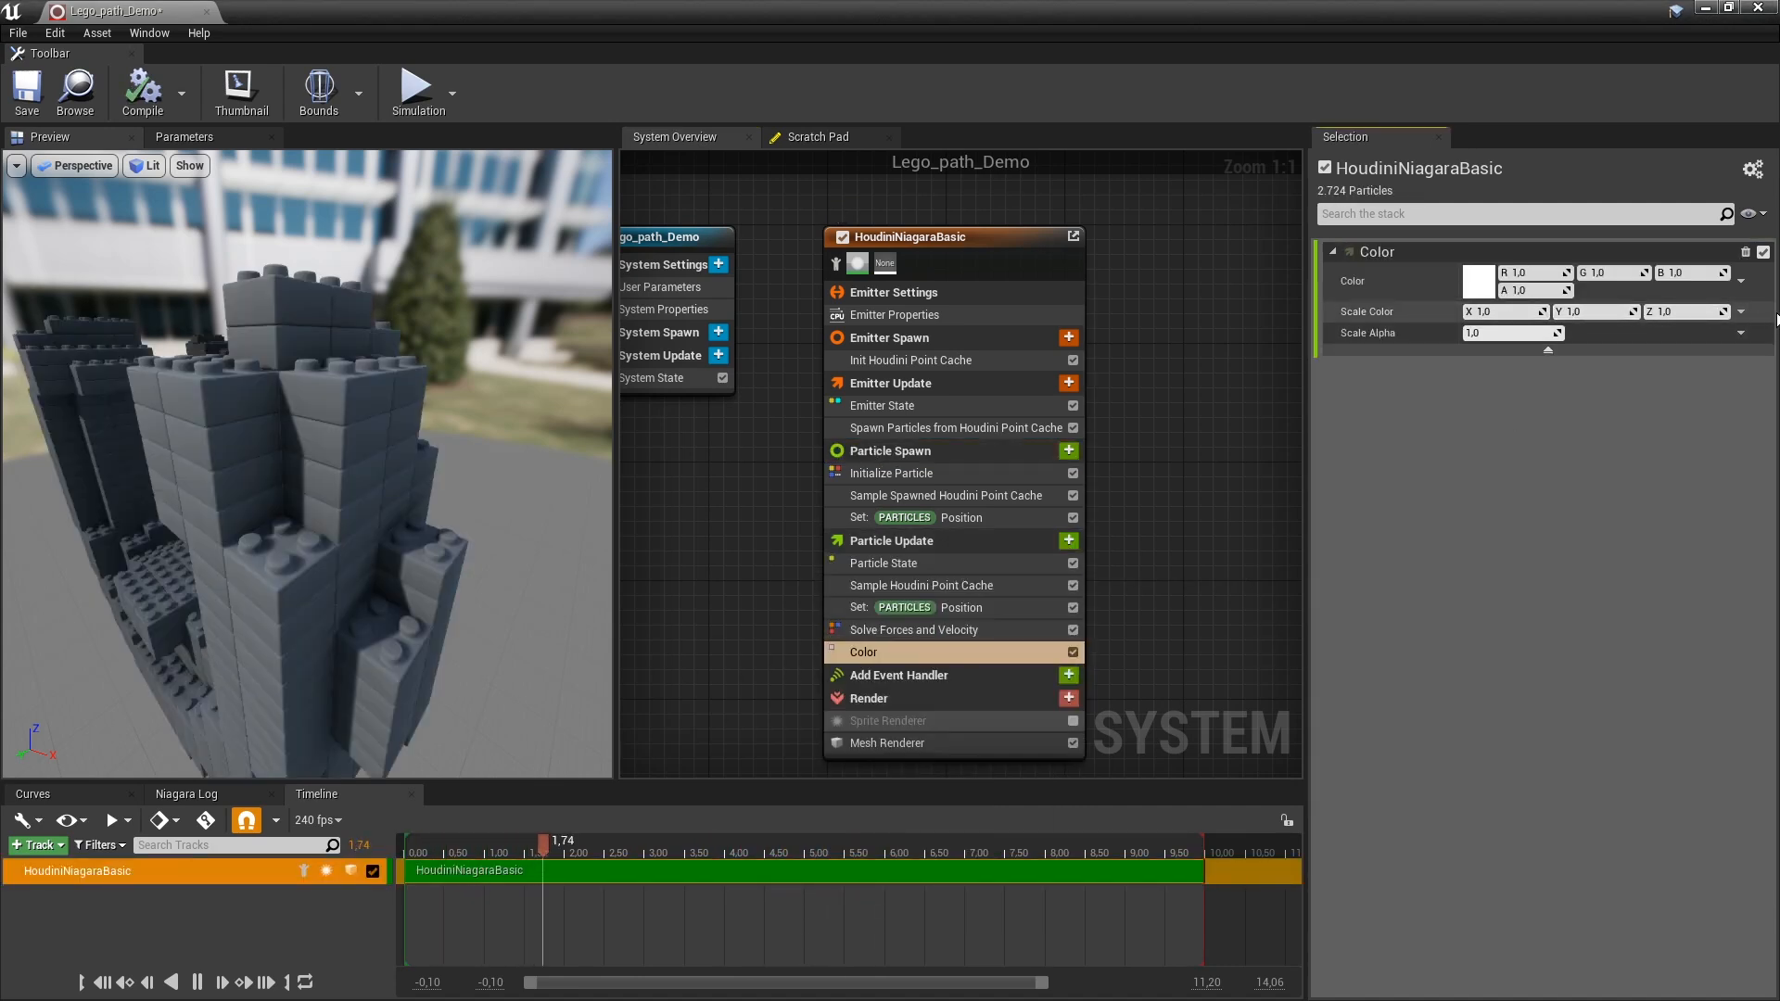
click(1743, 313)
text(colo)
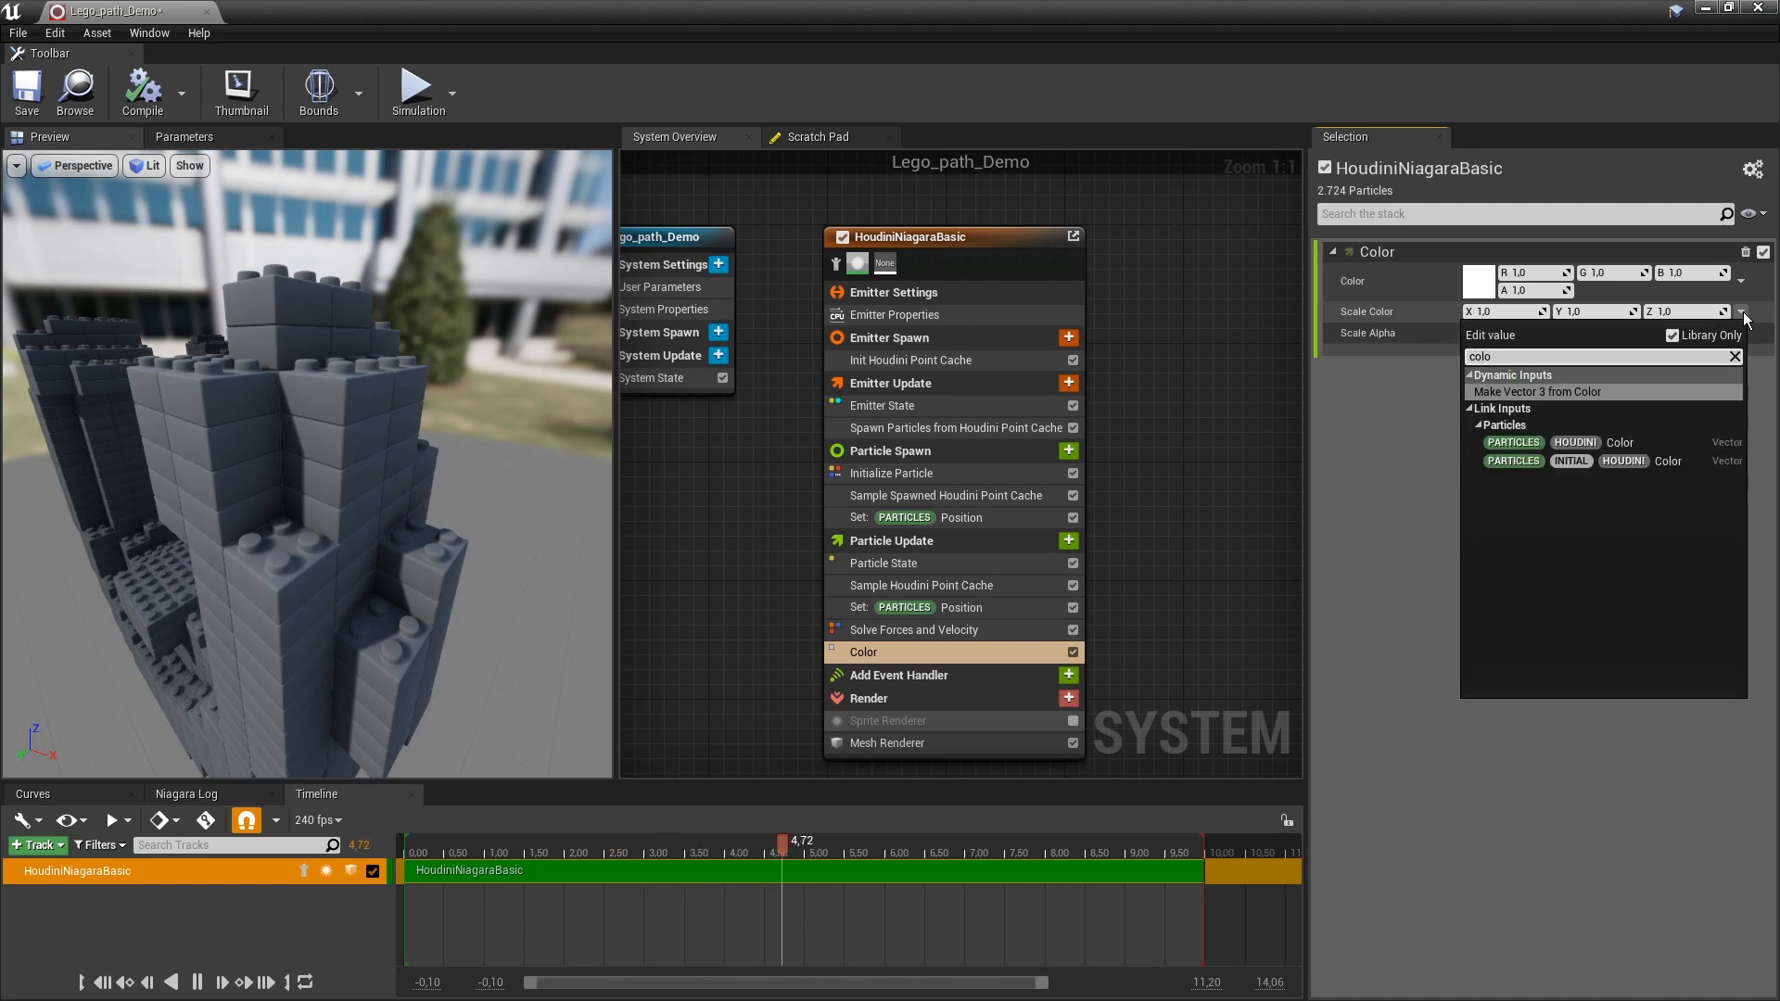
click(1613, 444)
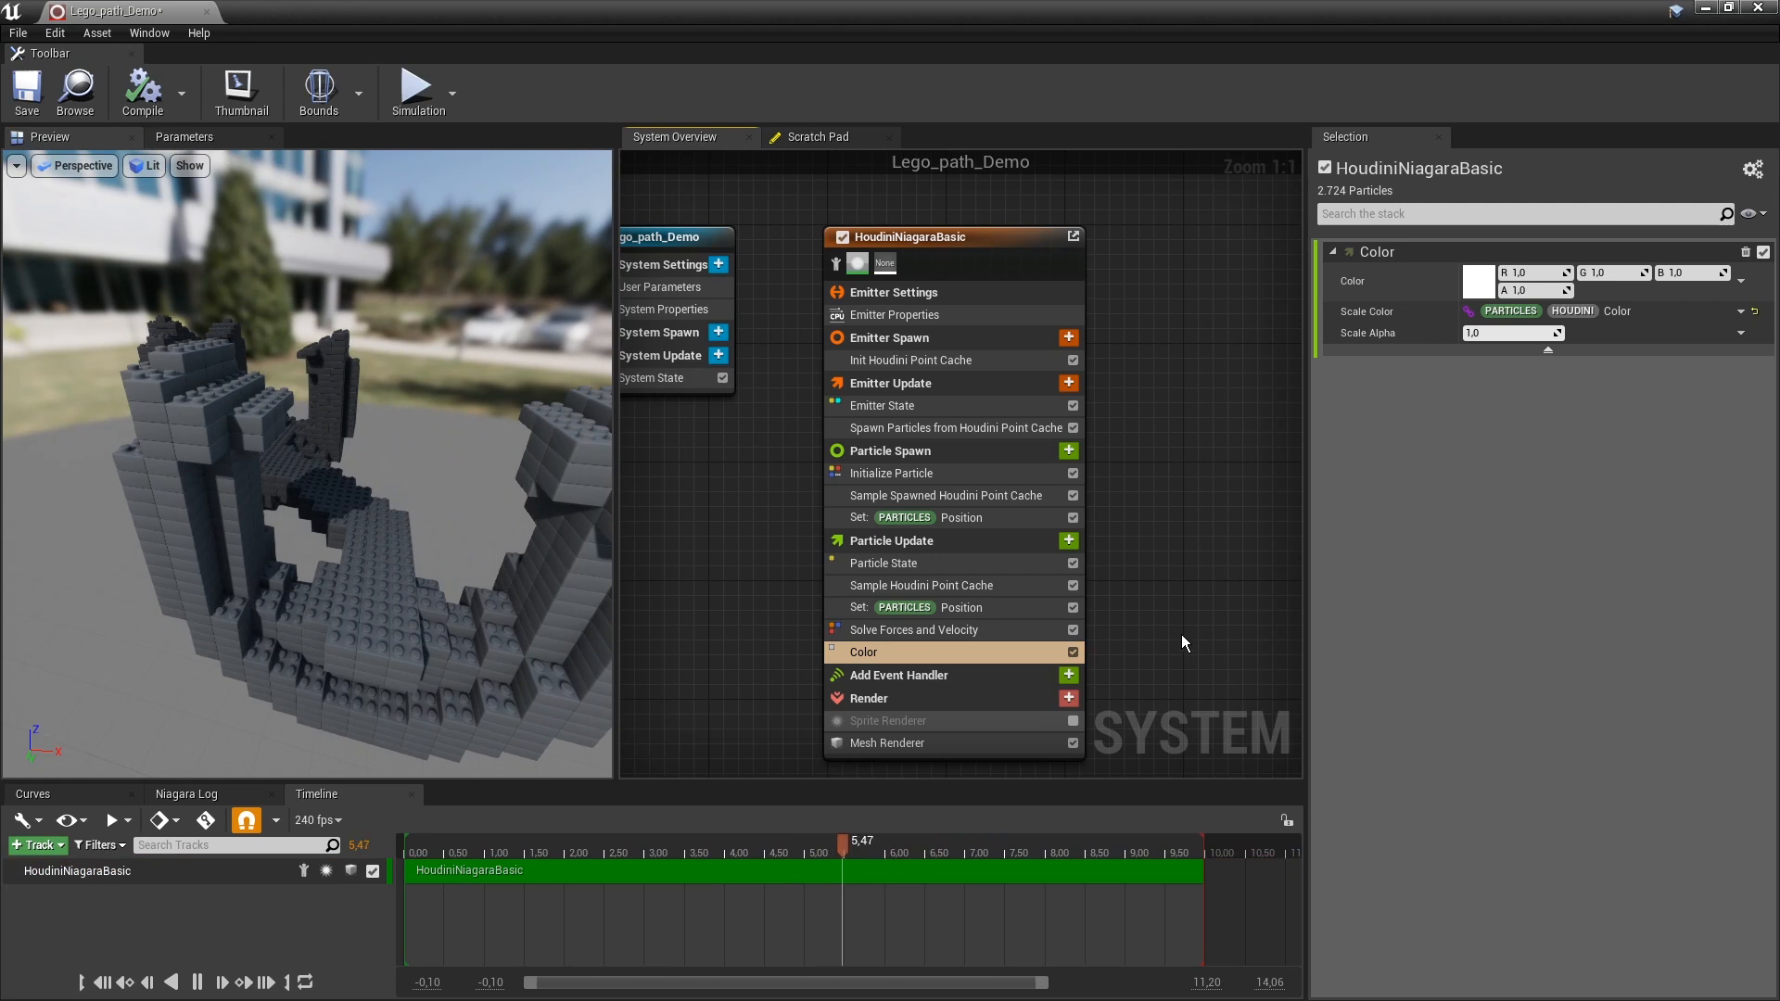
drag(357, 543, 413, 397)
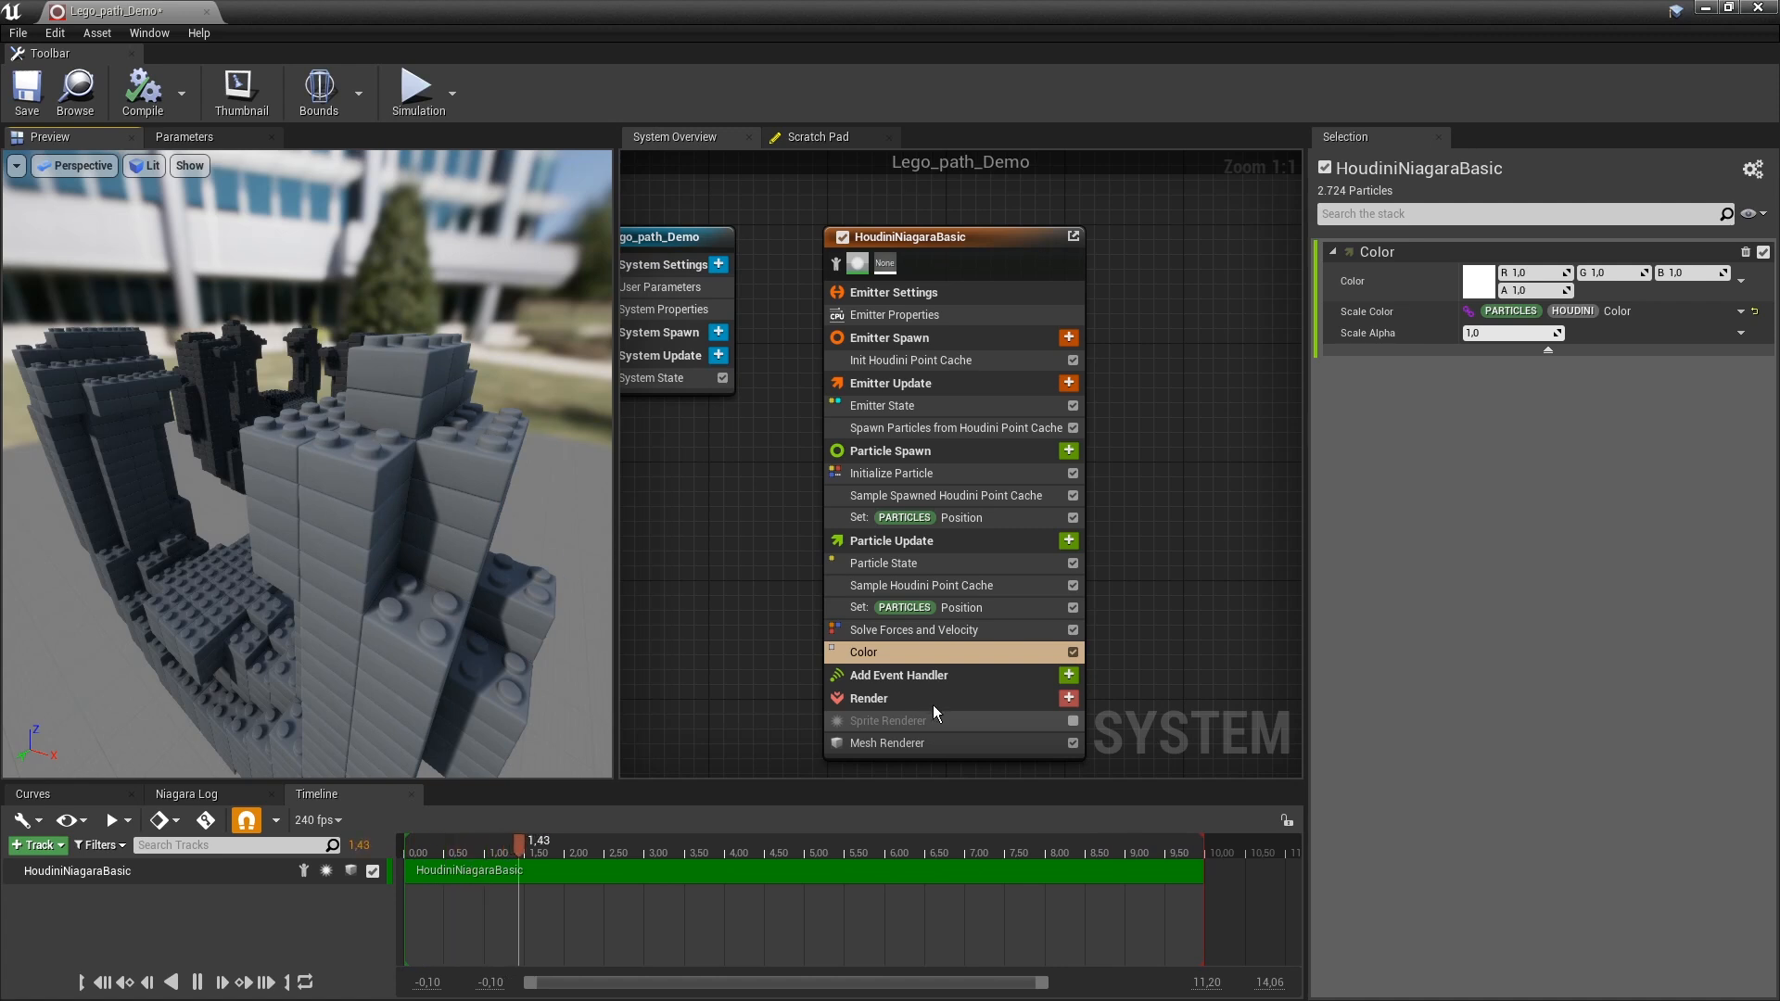
Enable material override on the Mesh Renderer and add one element with Particle_mesh as the explicit material.
click(925, 743)
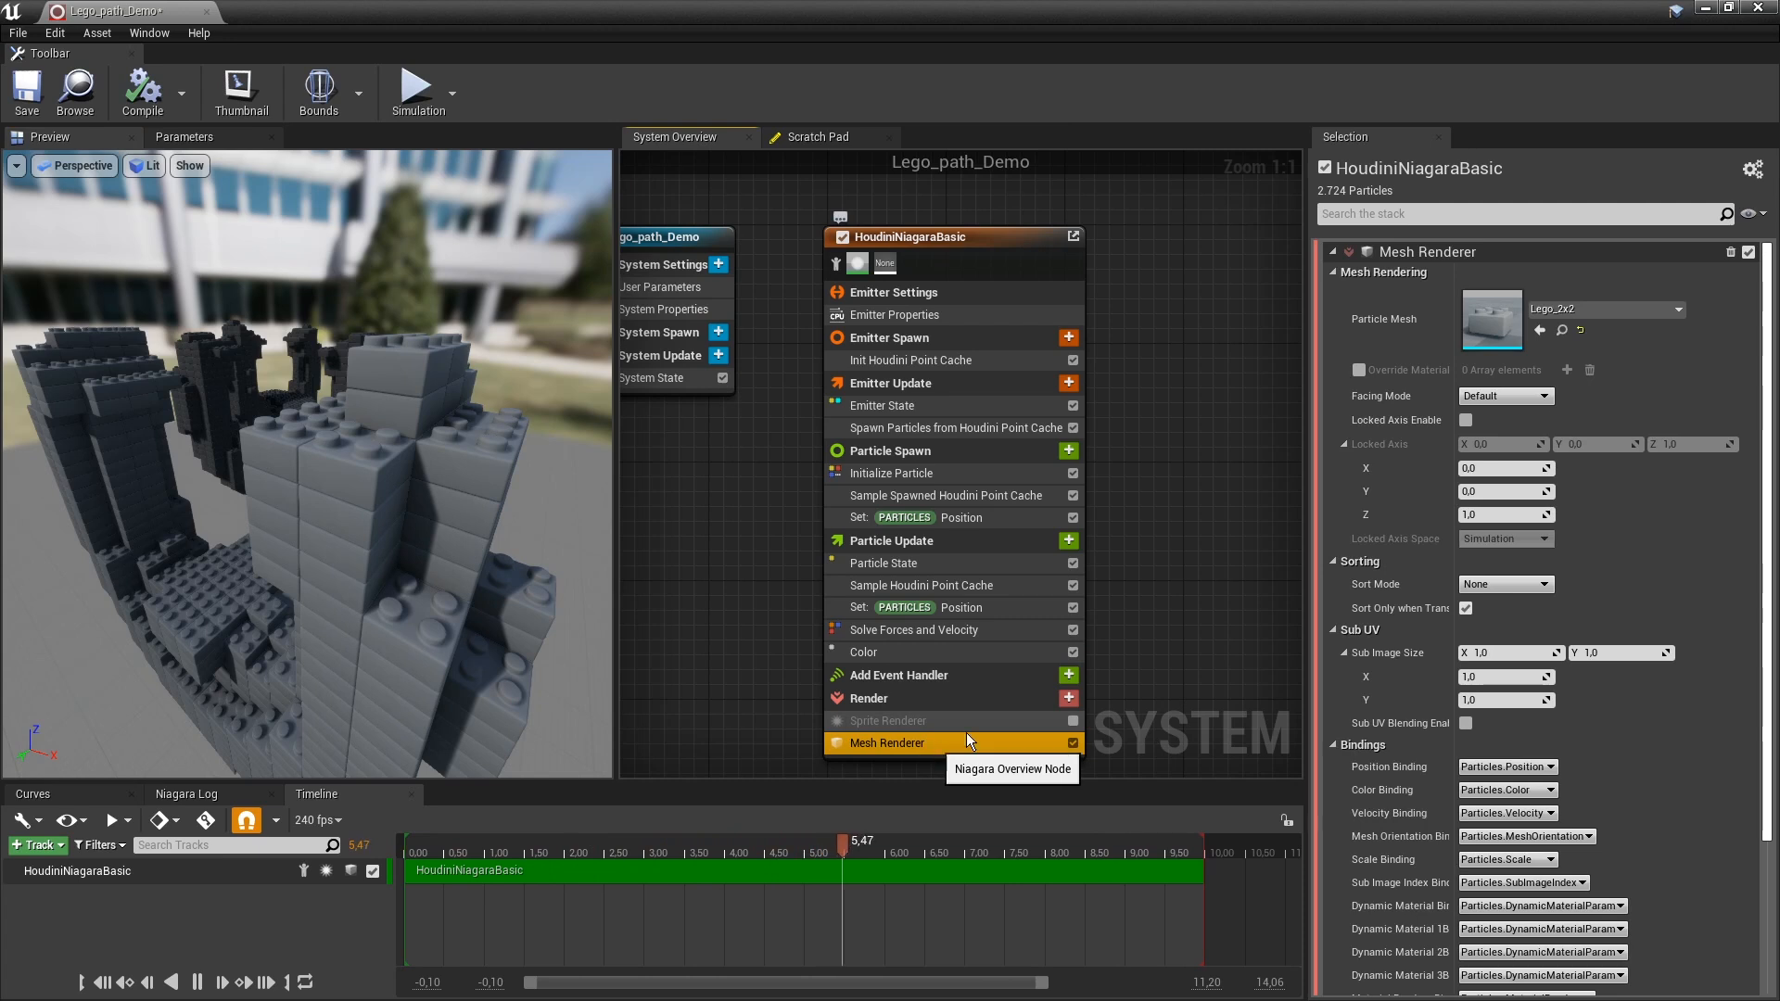
click(1361, 372)
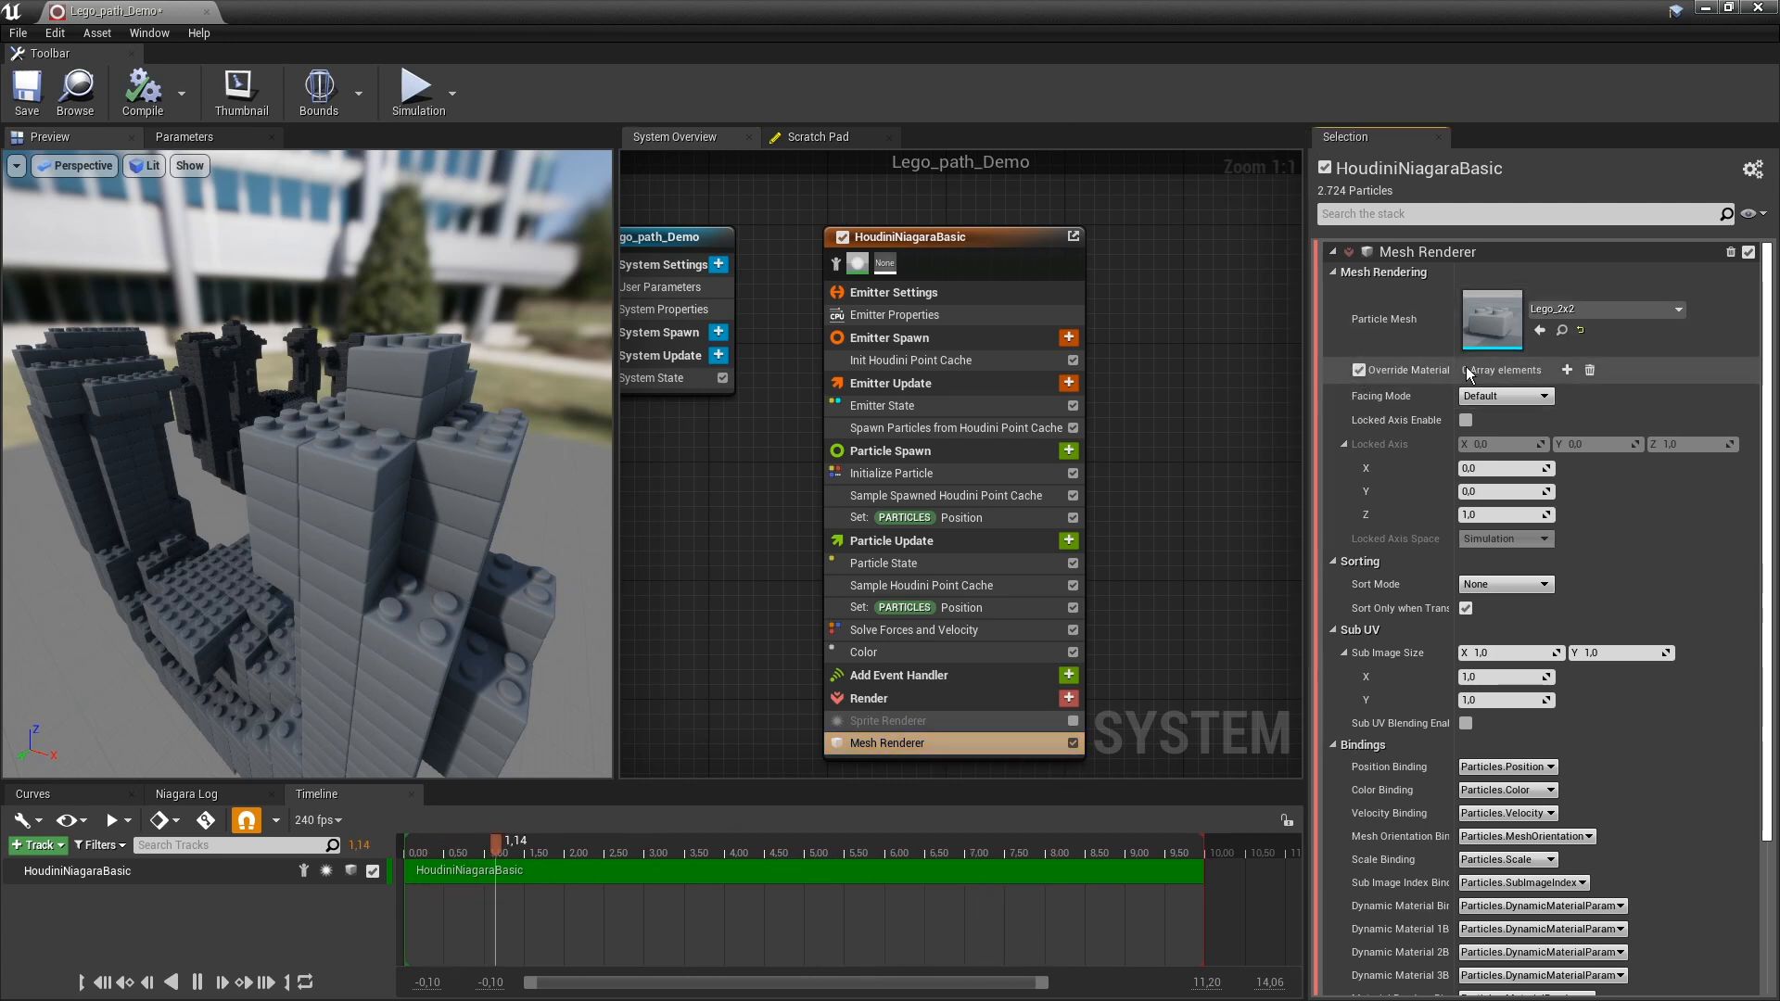
click(1567, 370)
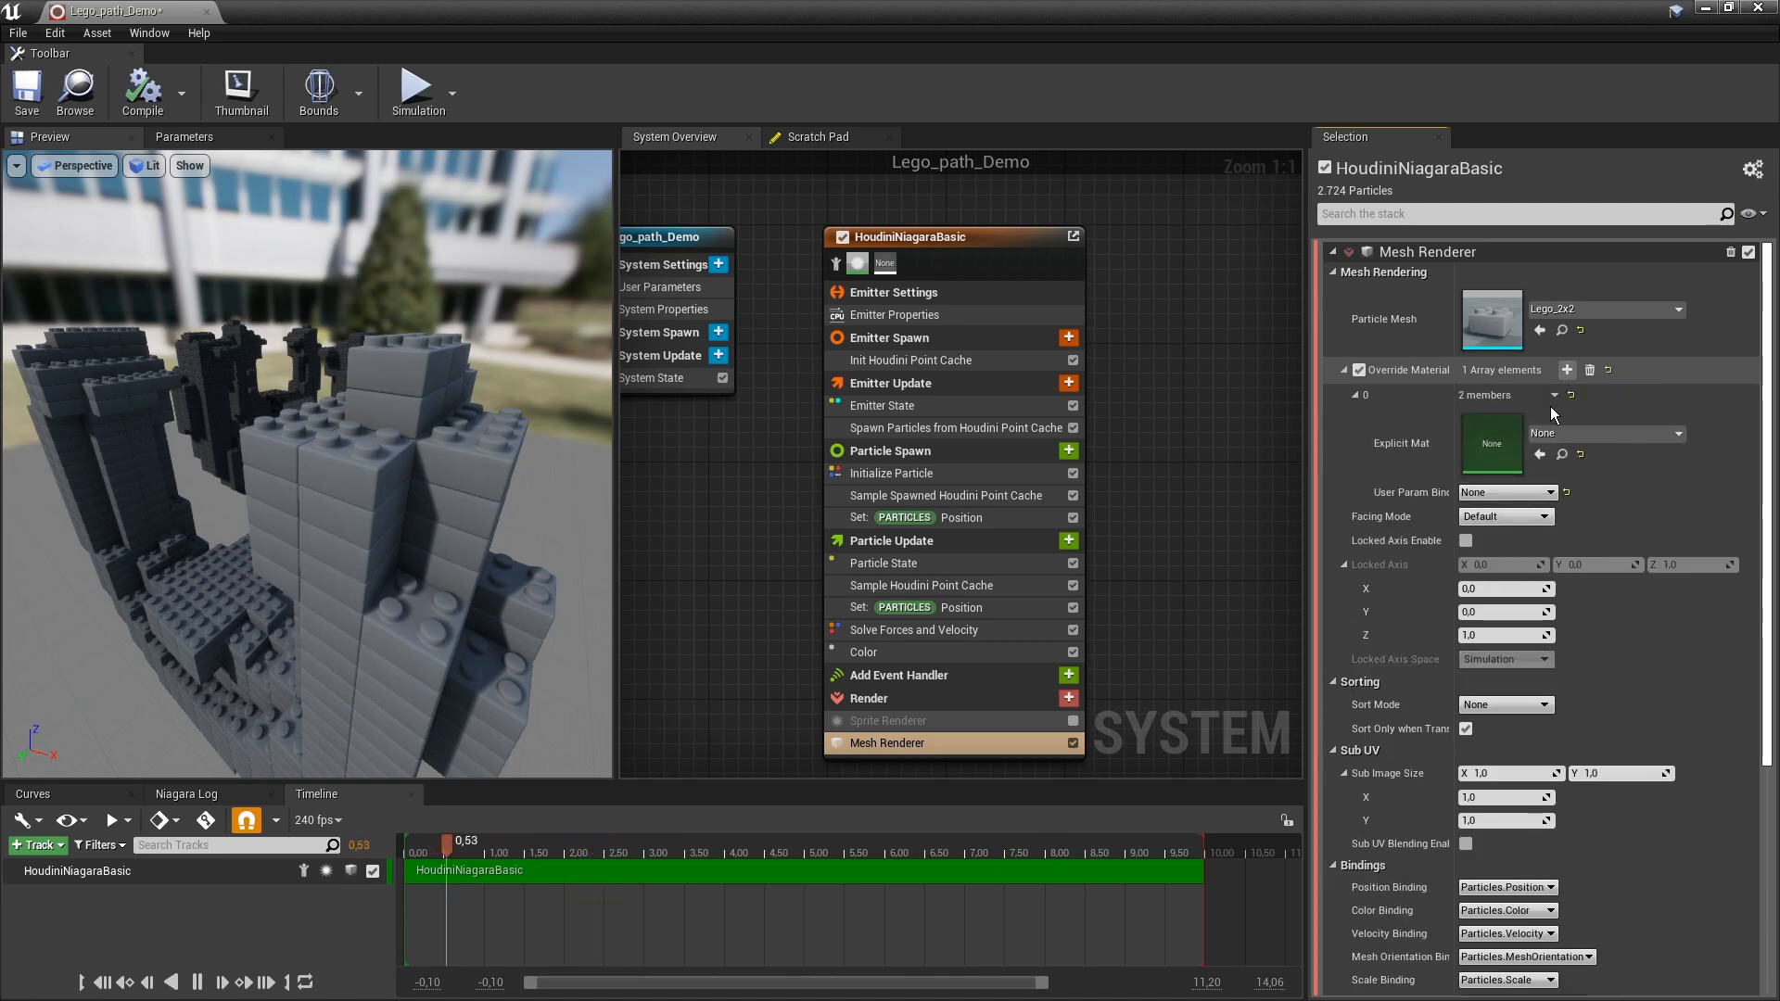
click(1548, 433)
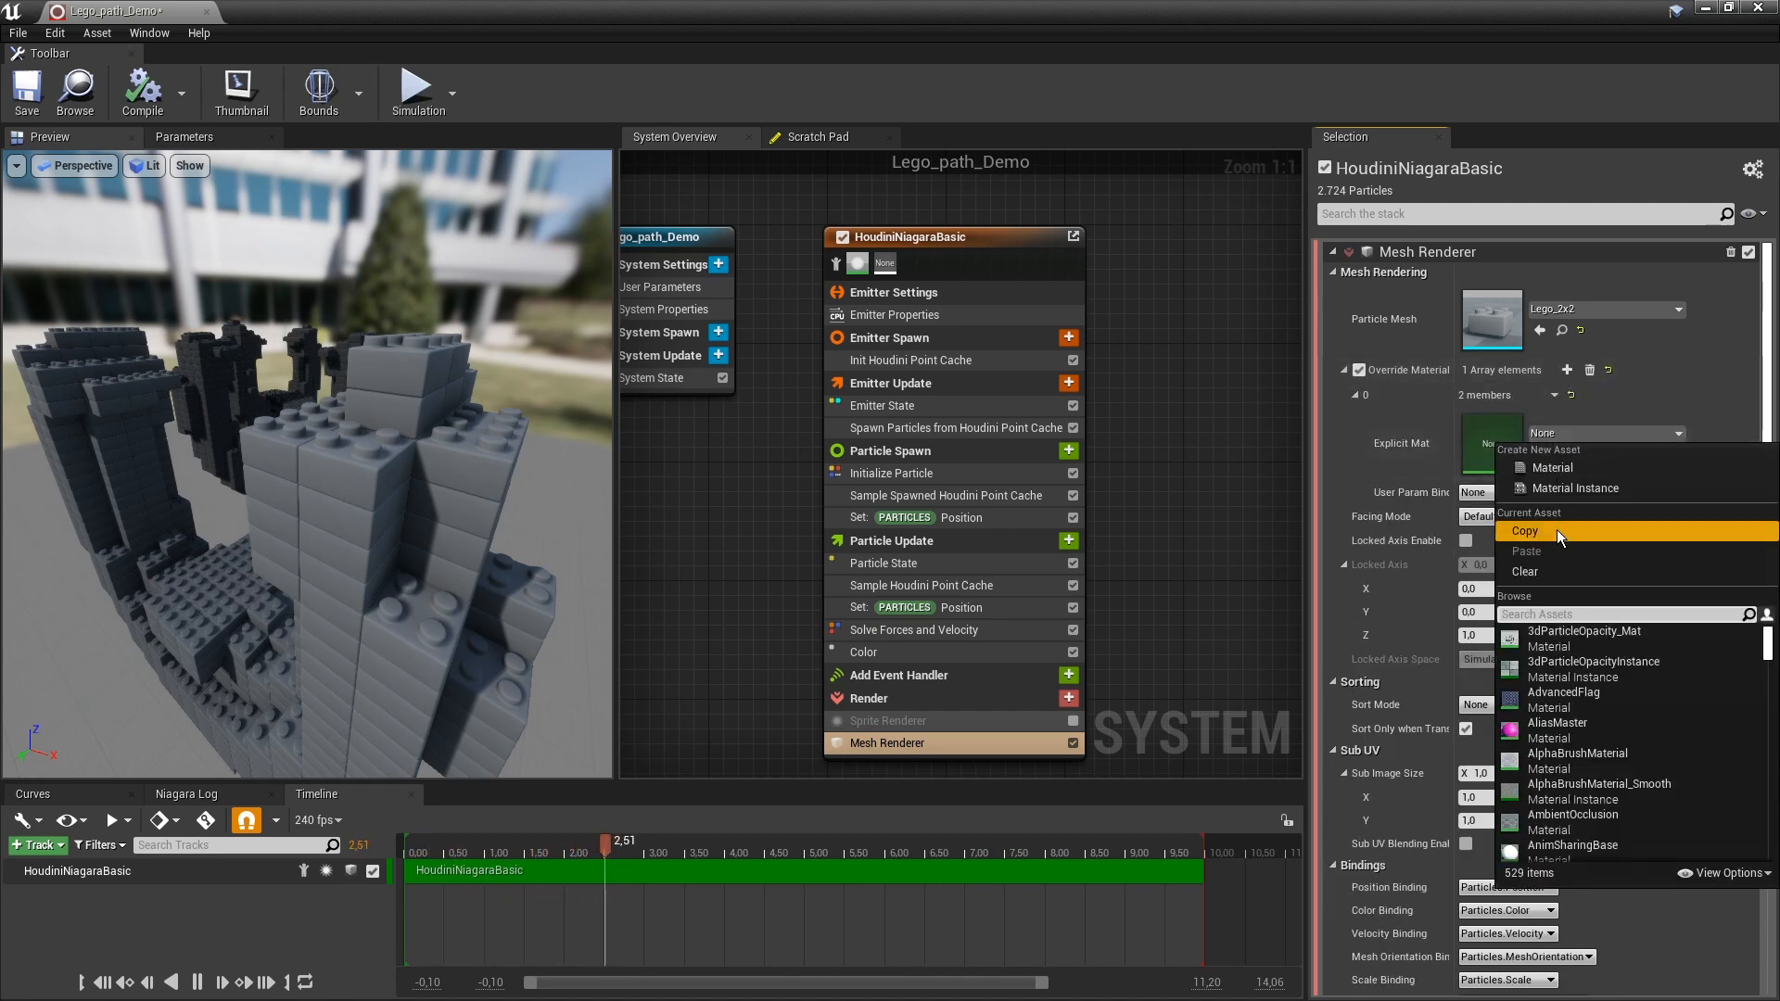
text(particle)
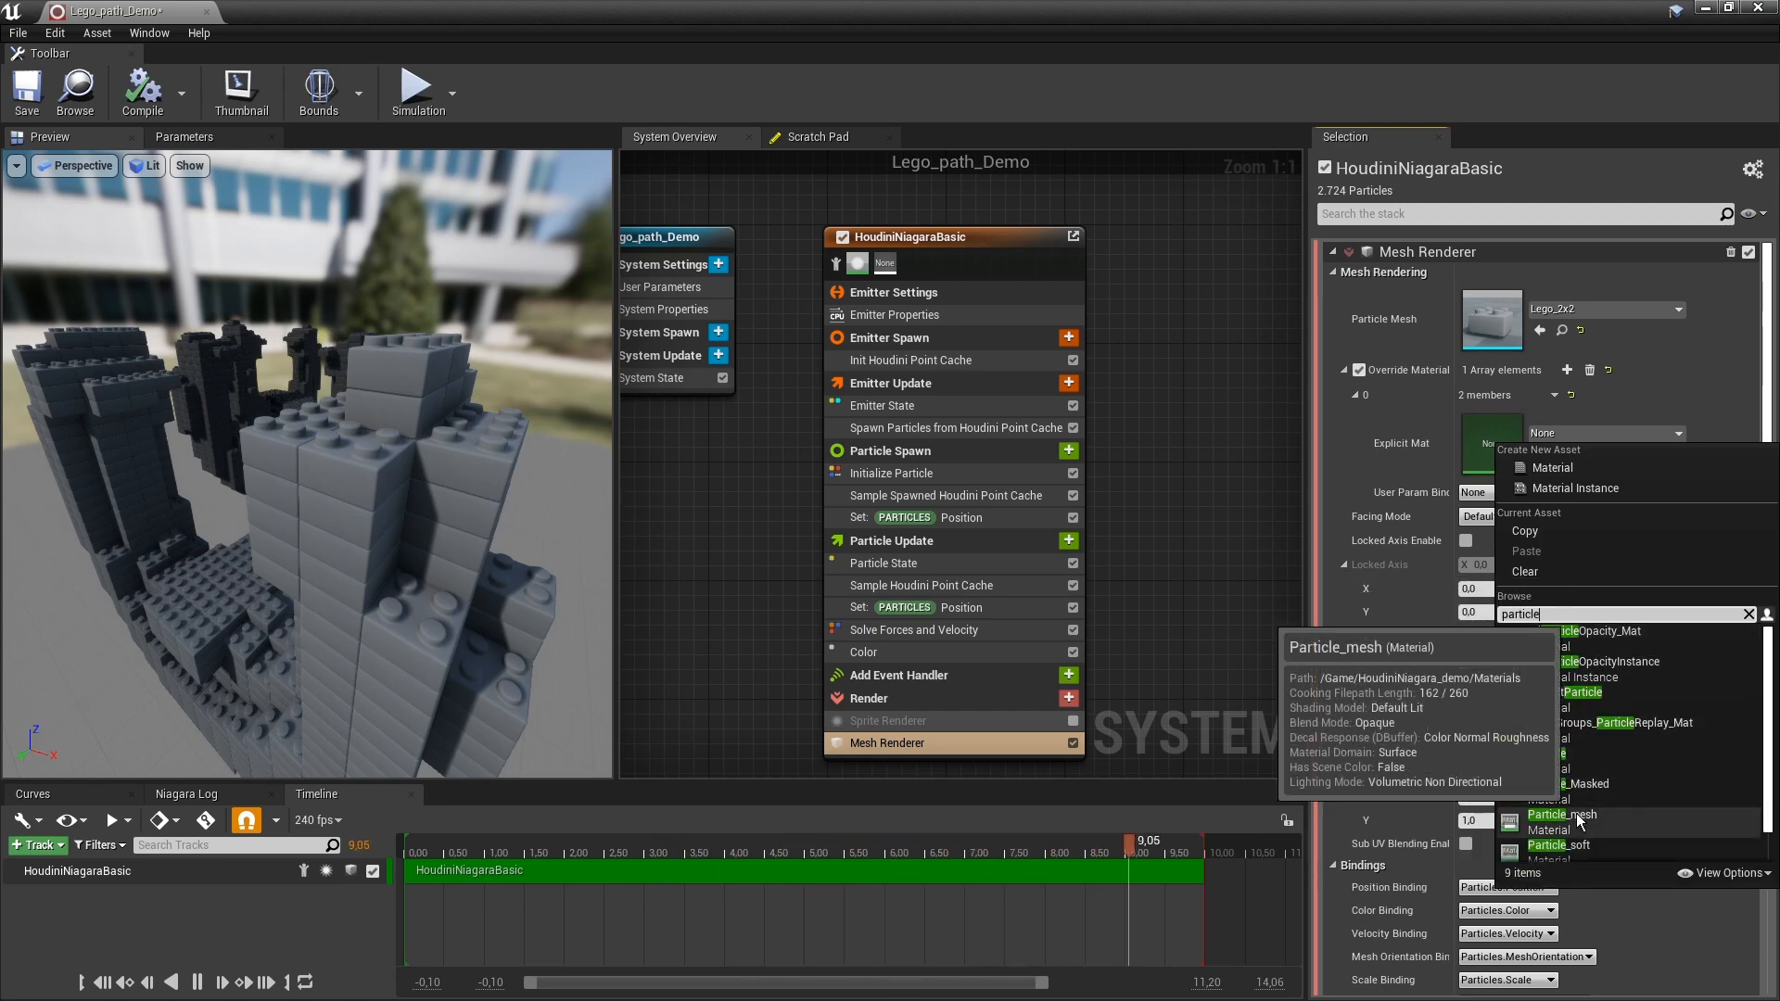
click(1567, 816)
drag(399, 510, 454, 556)
drag(387, 501, 386, 500)
drag(387, 501, 386, 500)
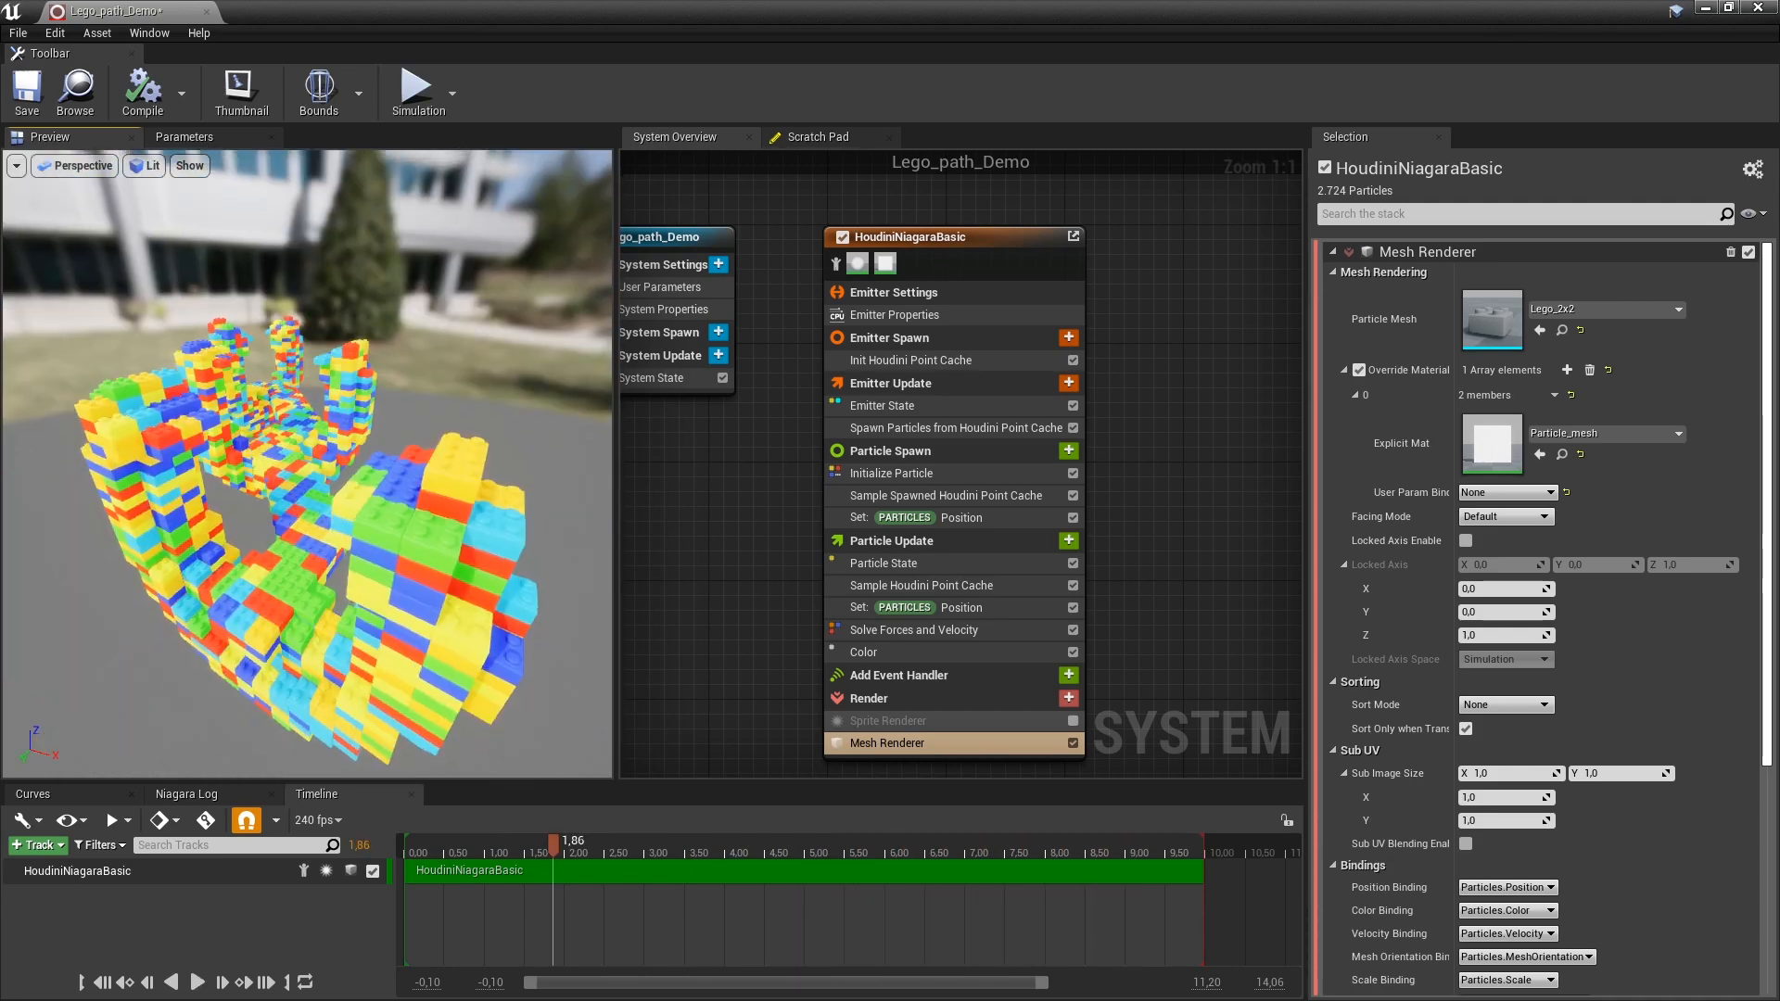
drag(393, 423, 393, 423)
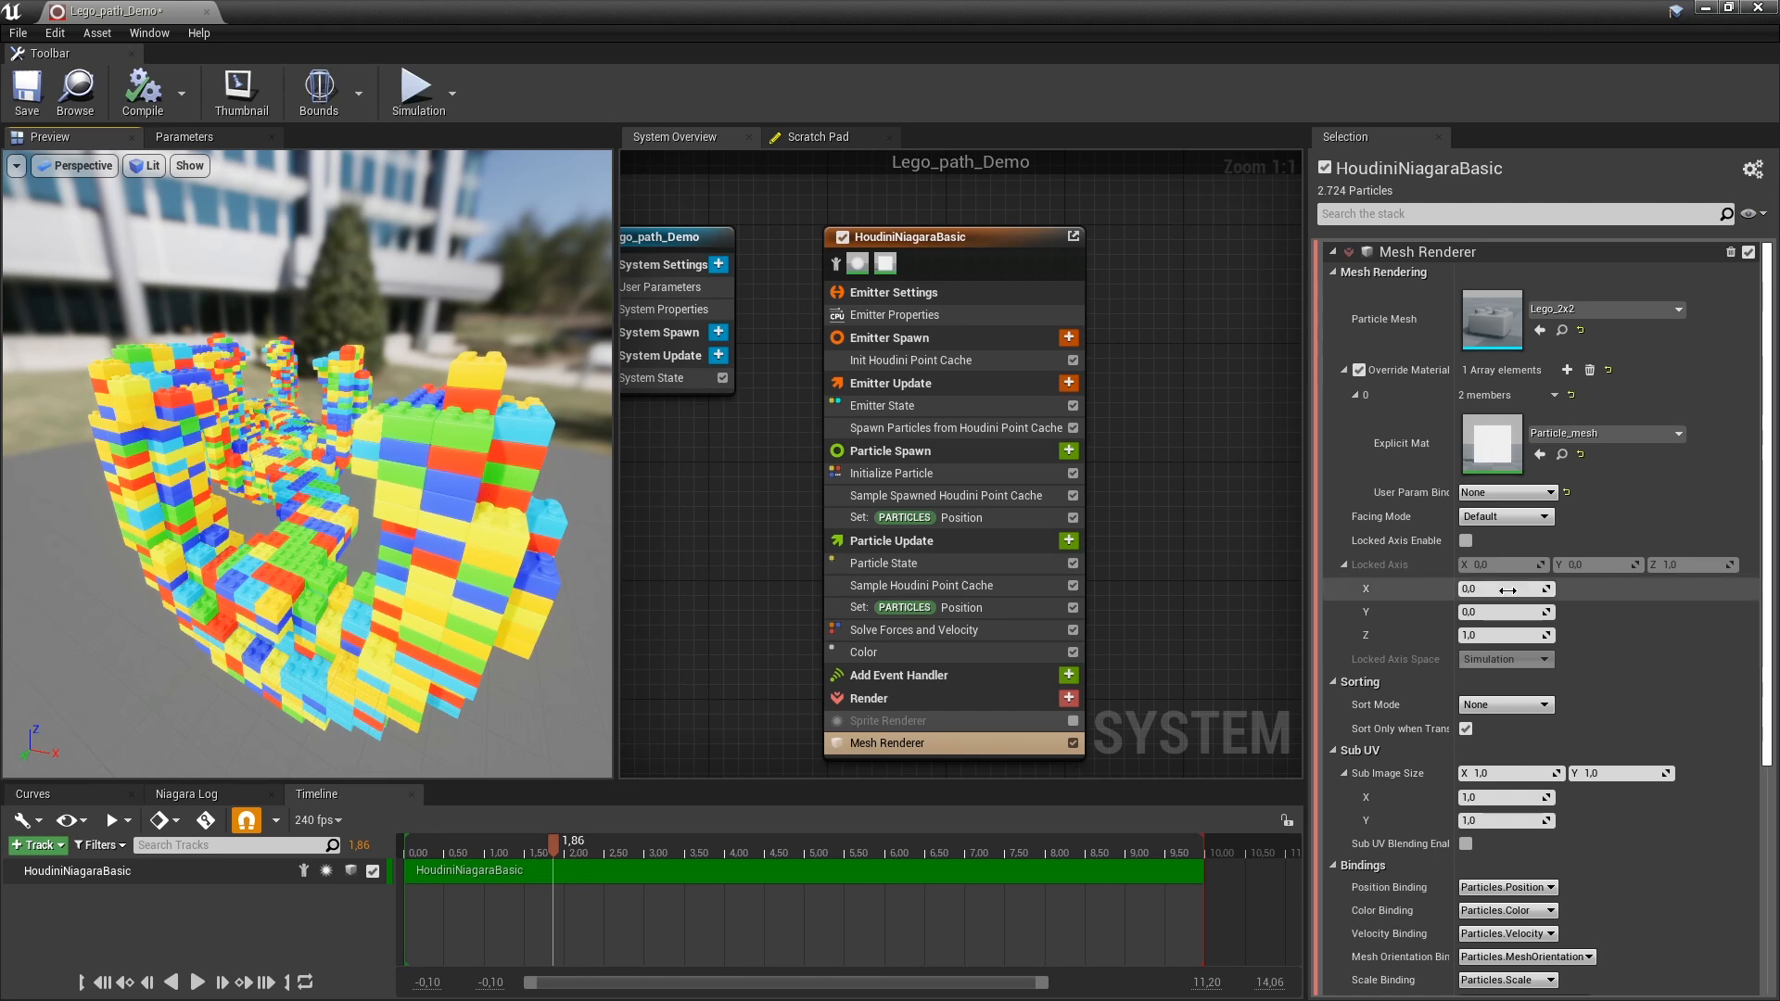
Open the LegoPath_PointCache asset from the Sample Houdini Point Cache module to examine its attribute array.
click(958, 586)
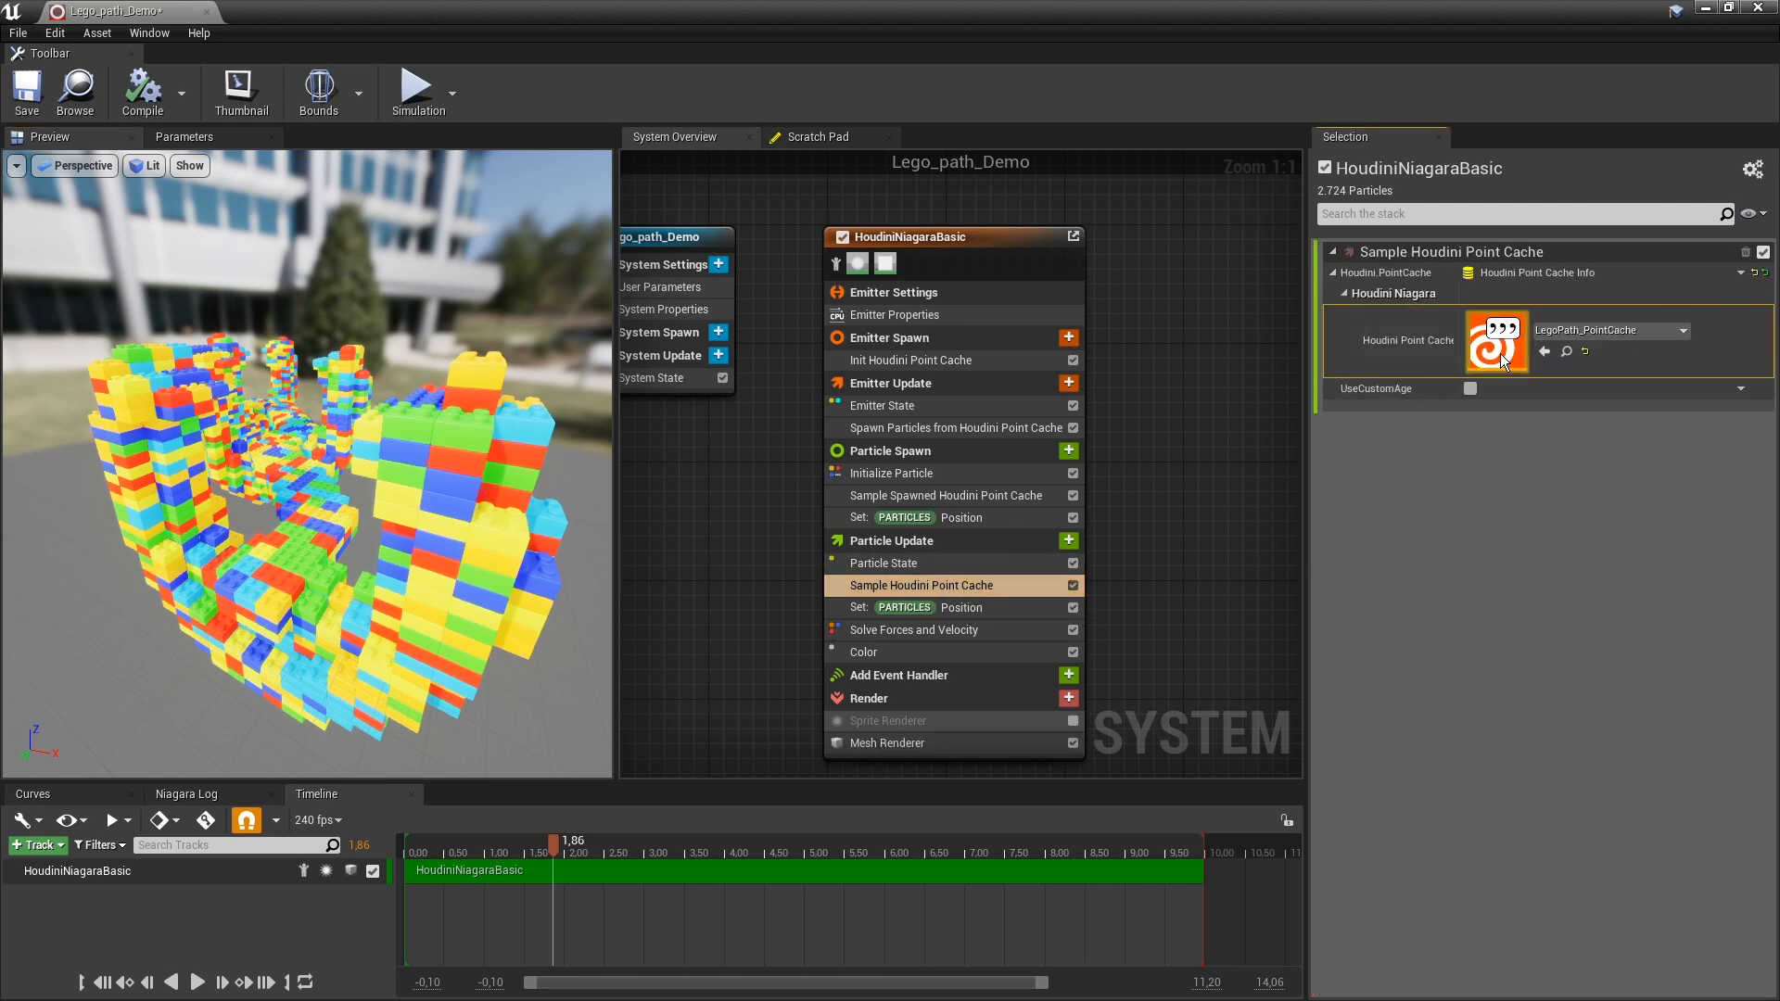
double_click(1500, 354)
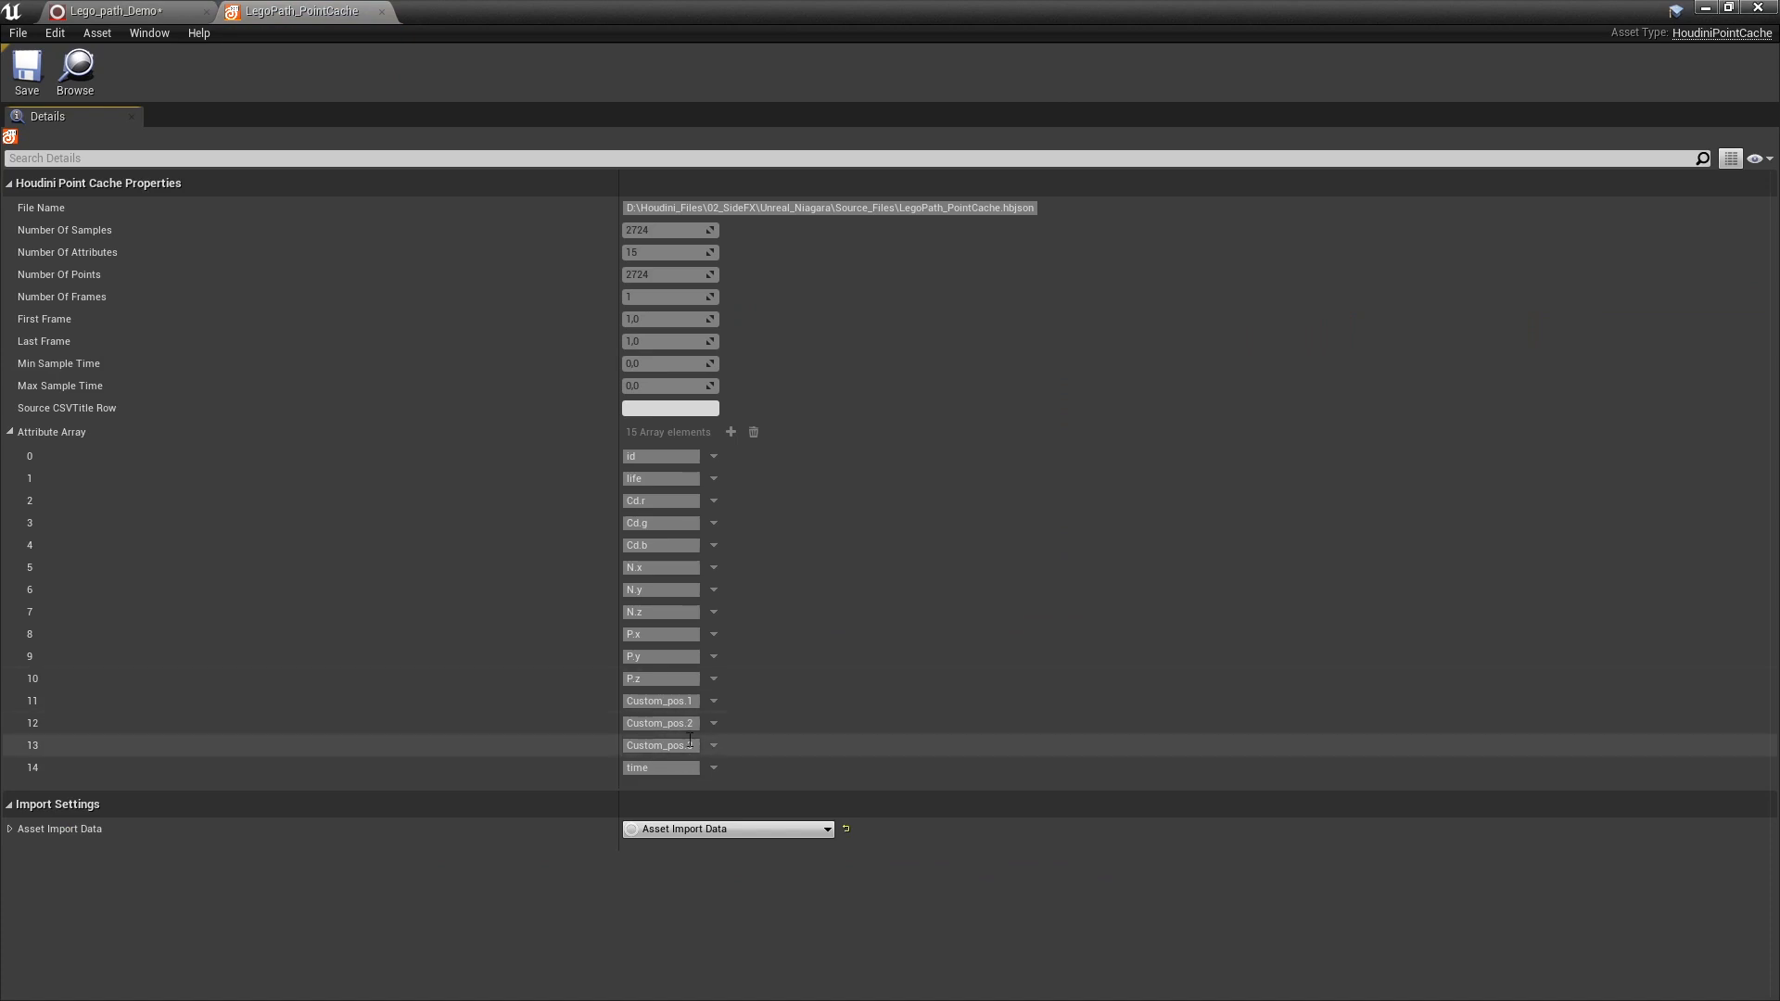
Return to the Lego_path_Demo system and examine the particle attributes available in its parameter list.
click(154, 12)
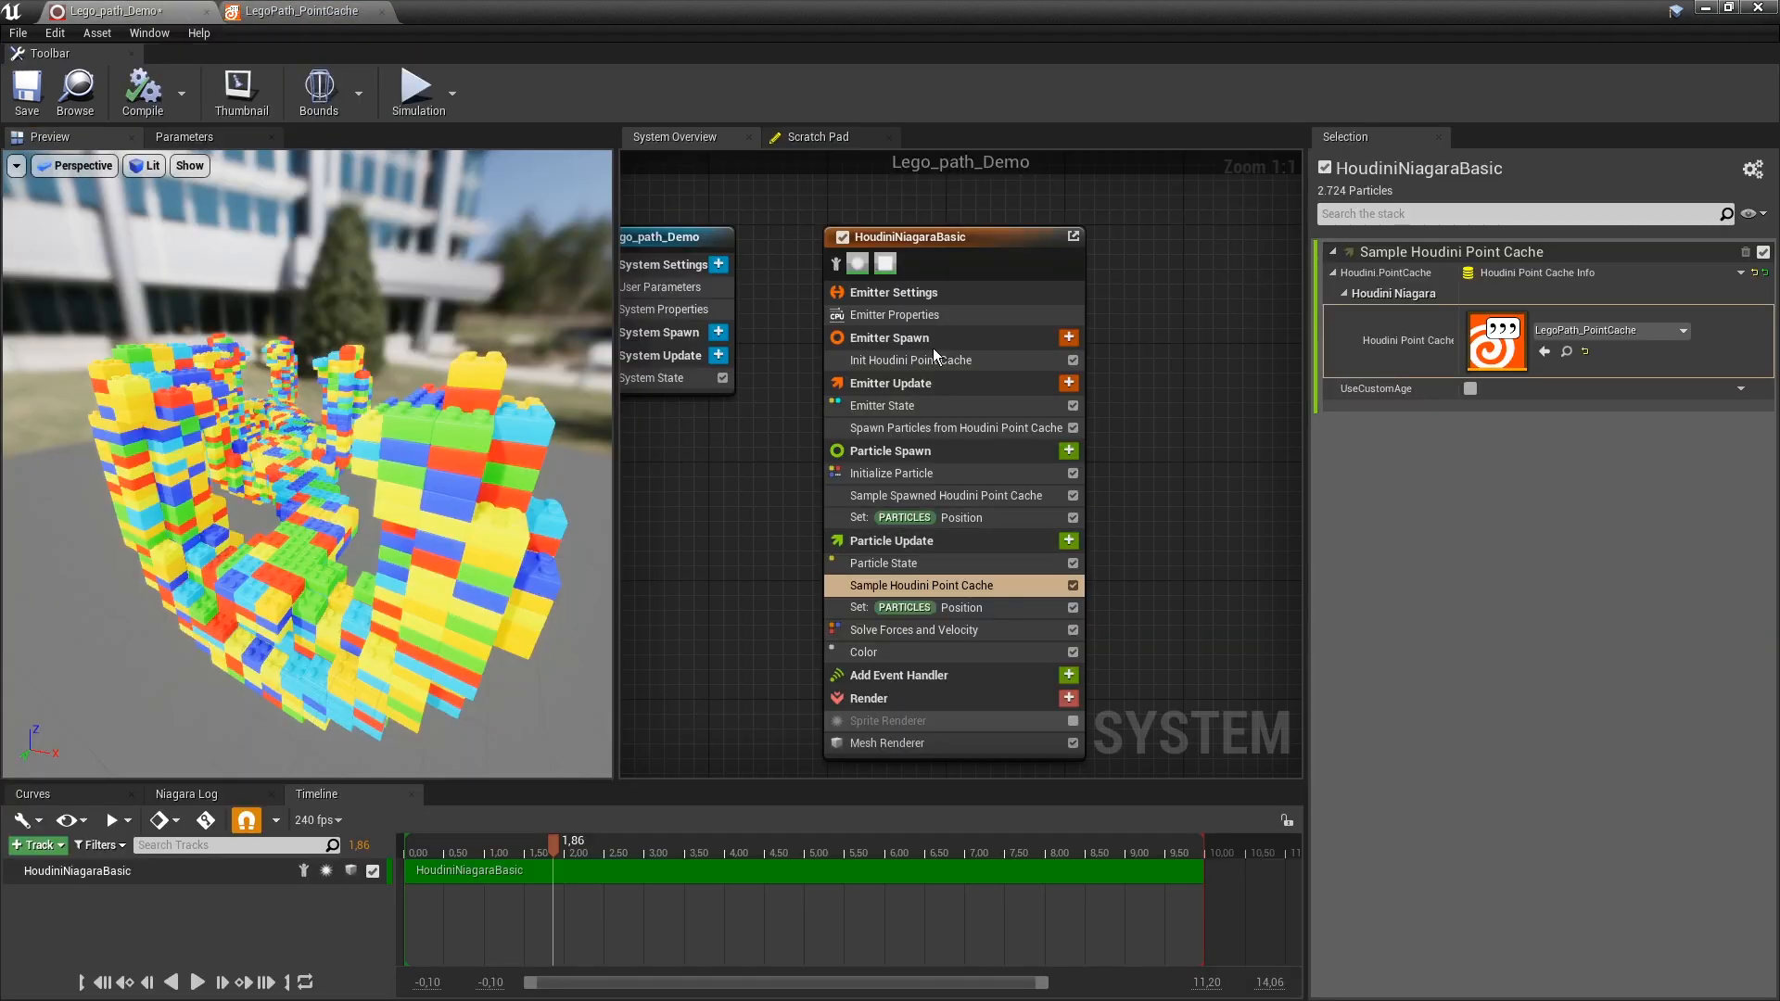
click(964, 608)
click(860, 586)
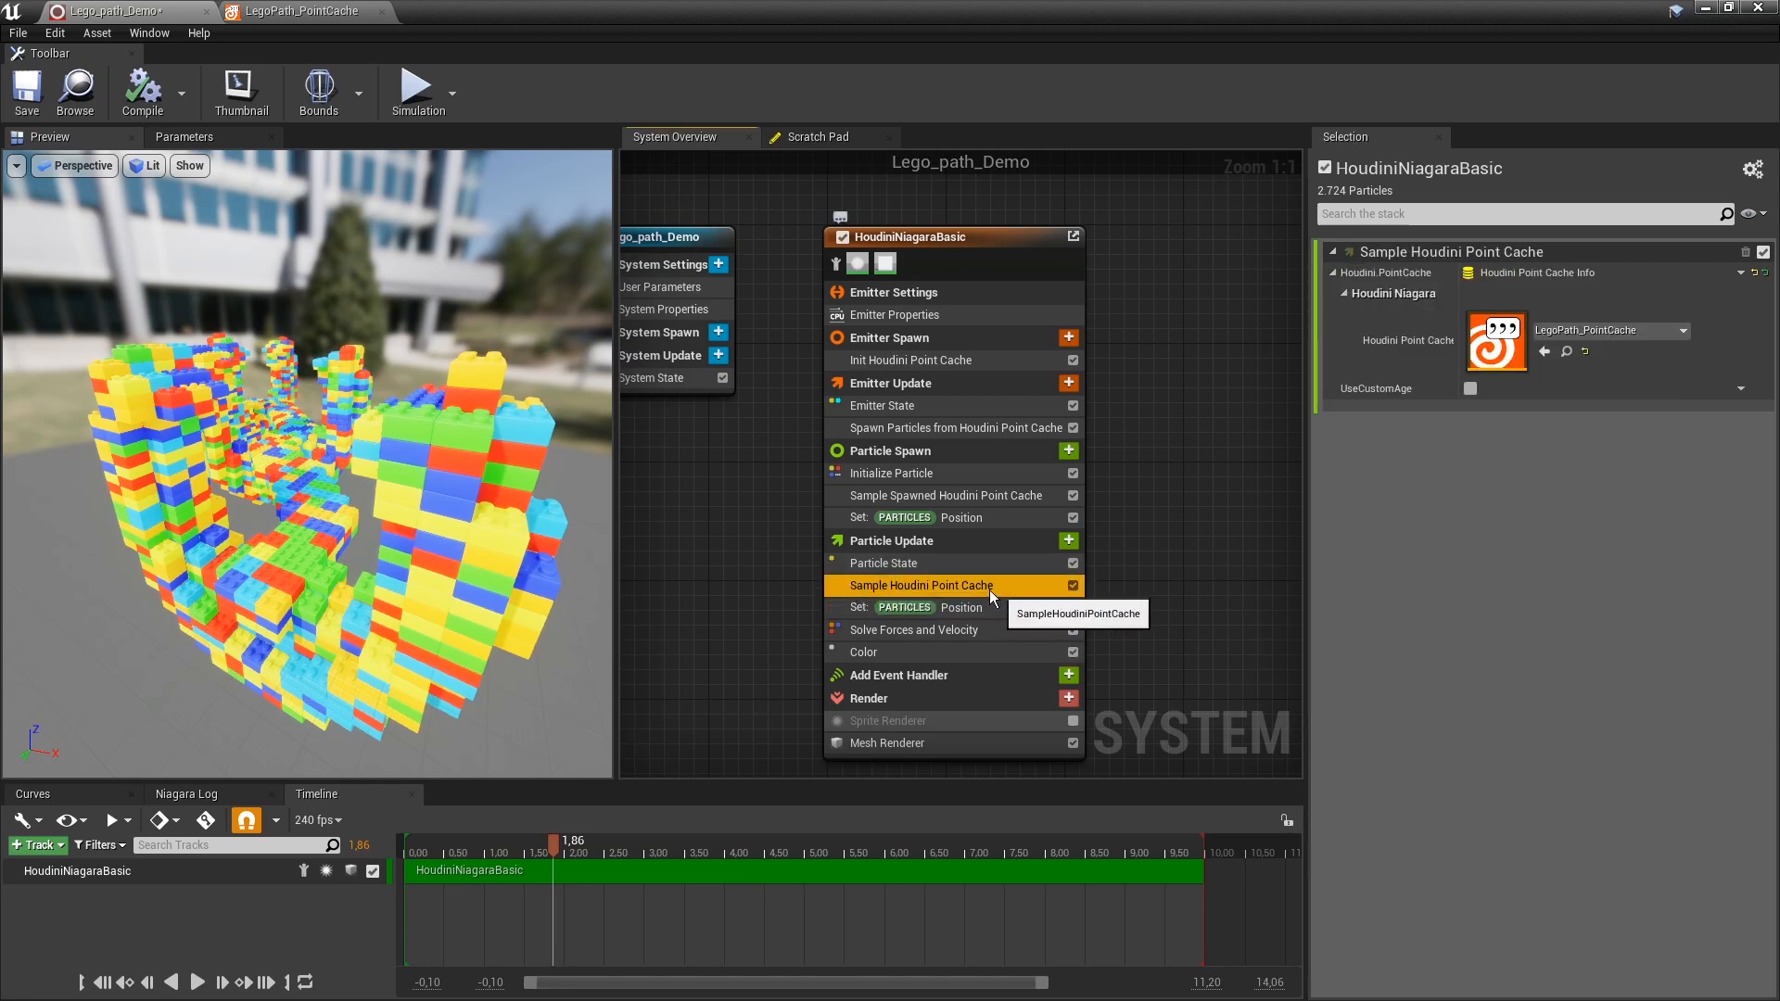
click(202, 139)
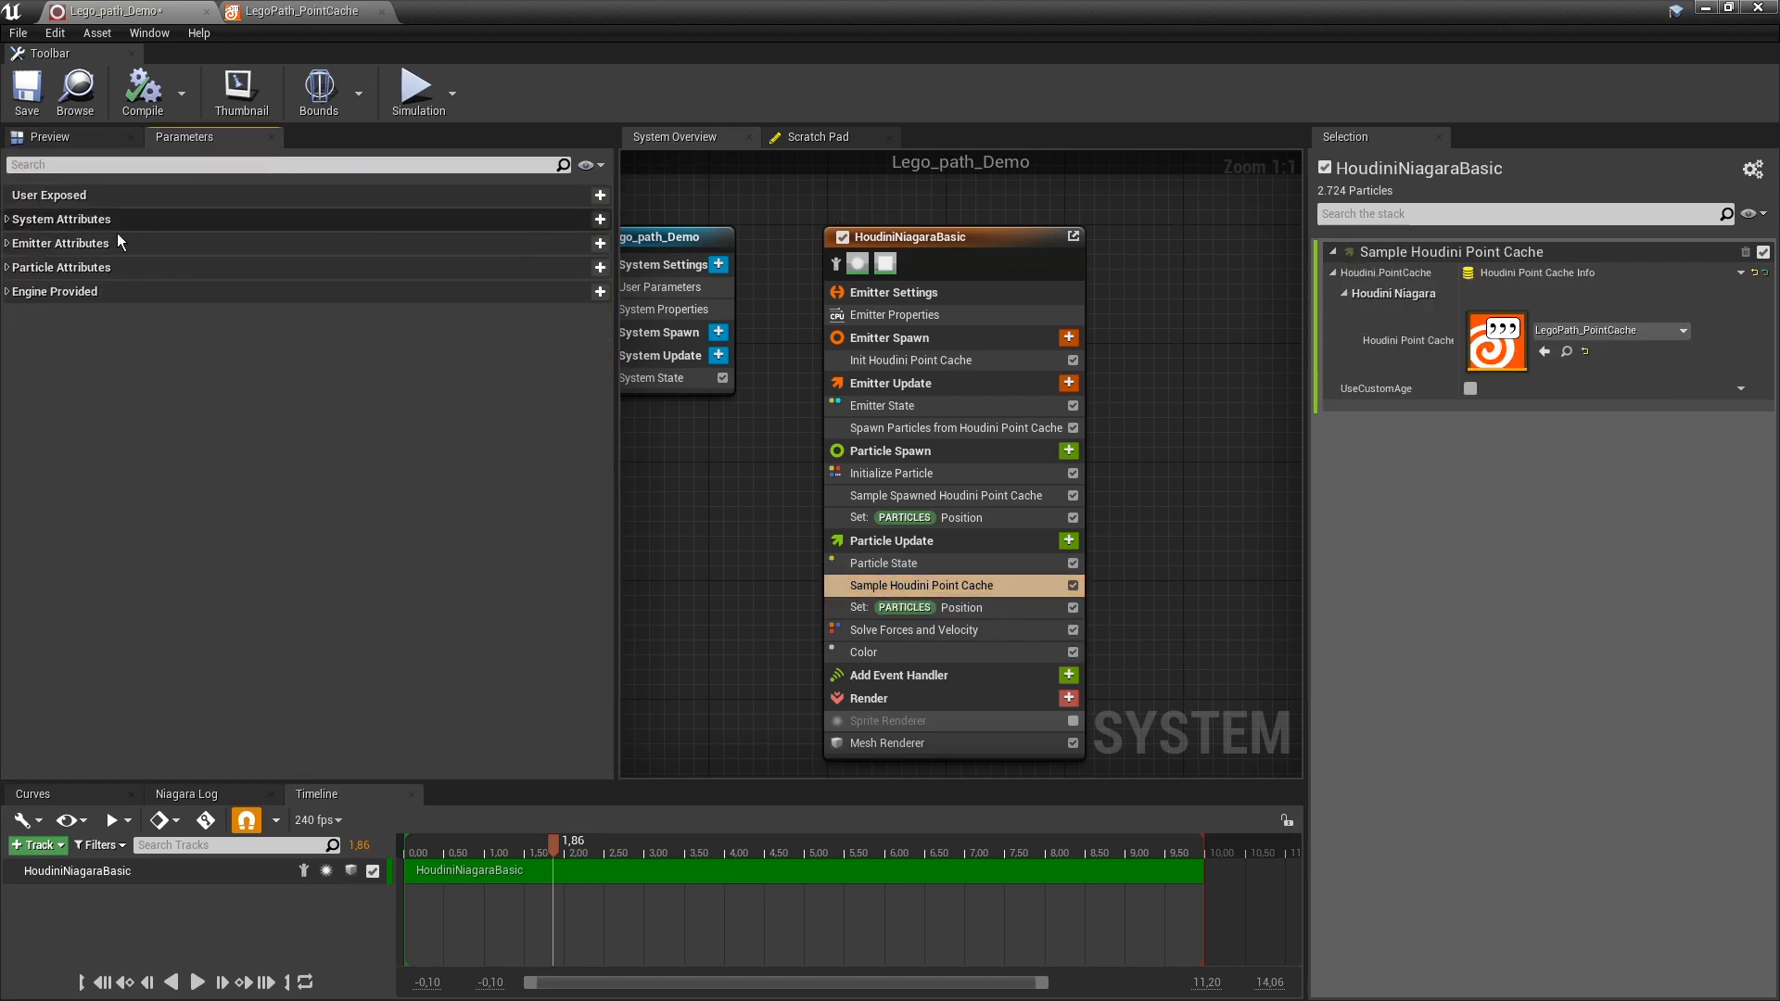
click(38, 267)
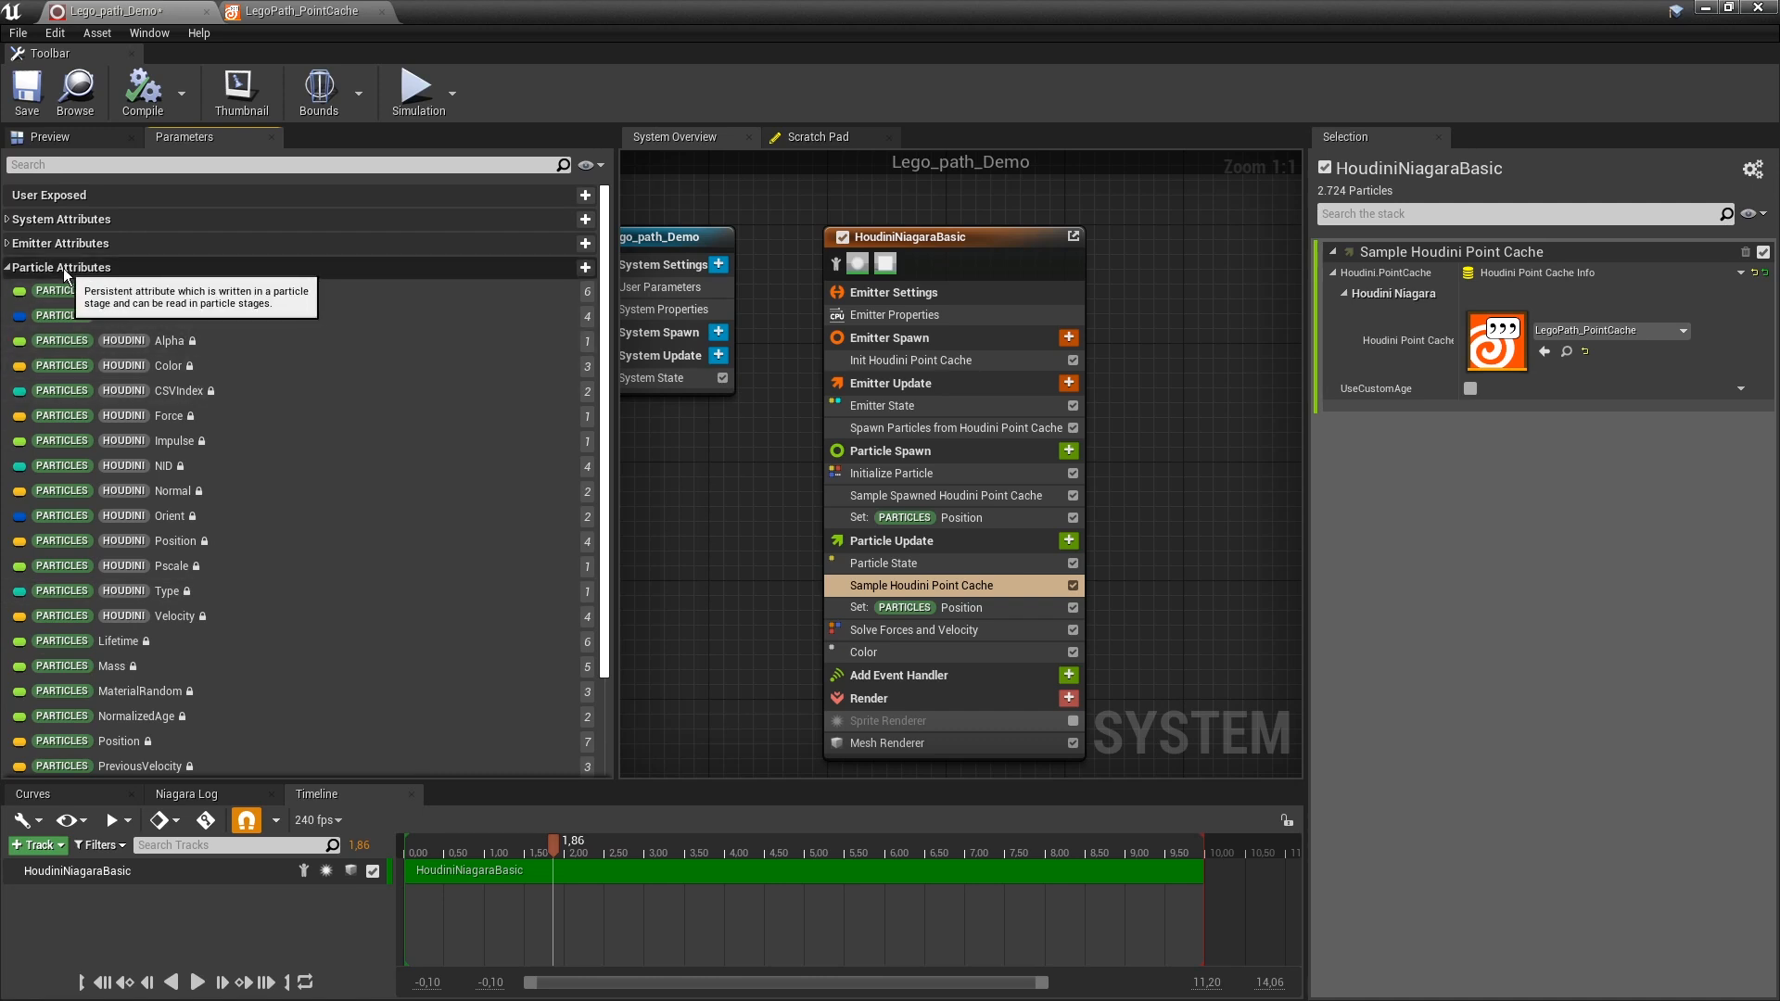
click(11, 271)
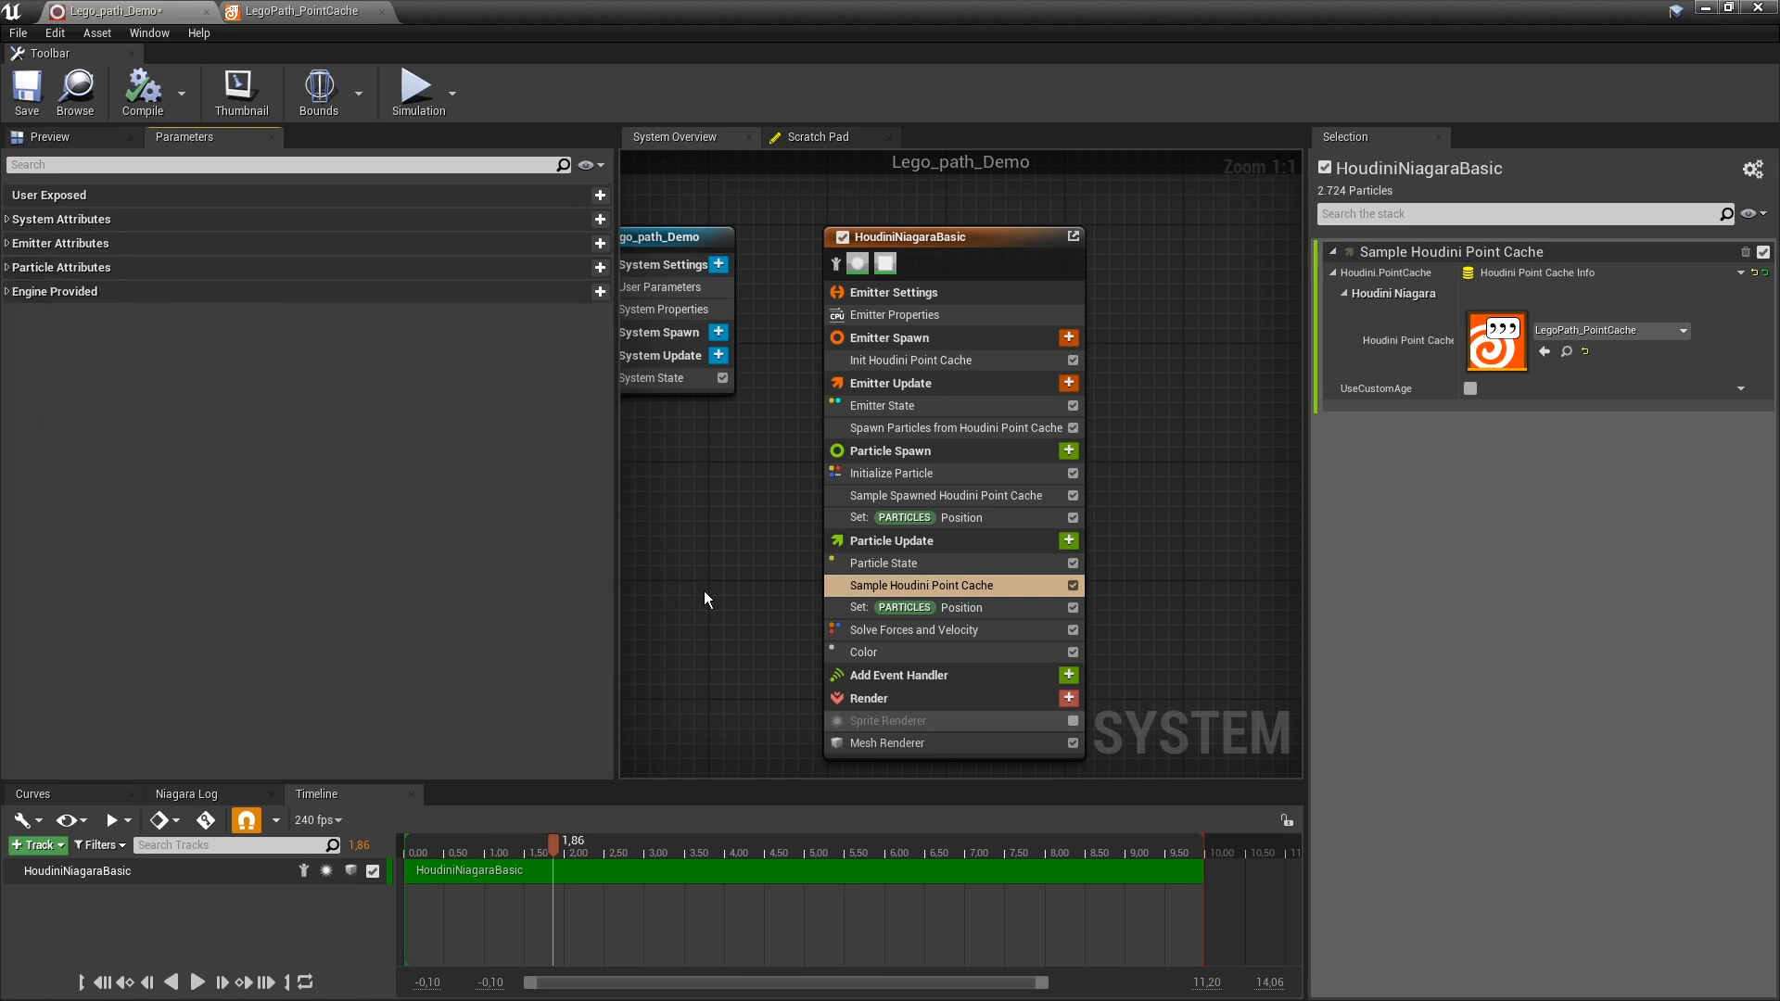
Add a new Scratch Pad module to Particle Update and enlarge its graph area.
click(1069, 541)
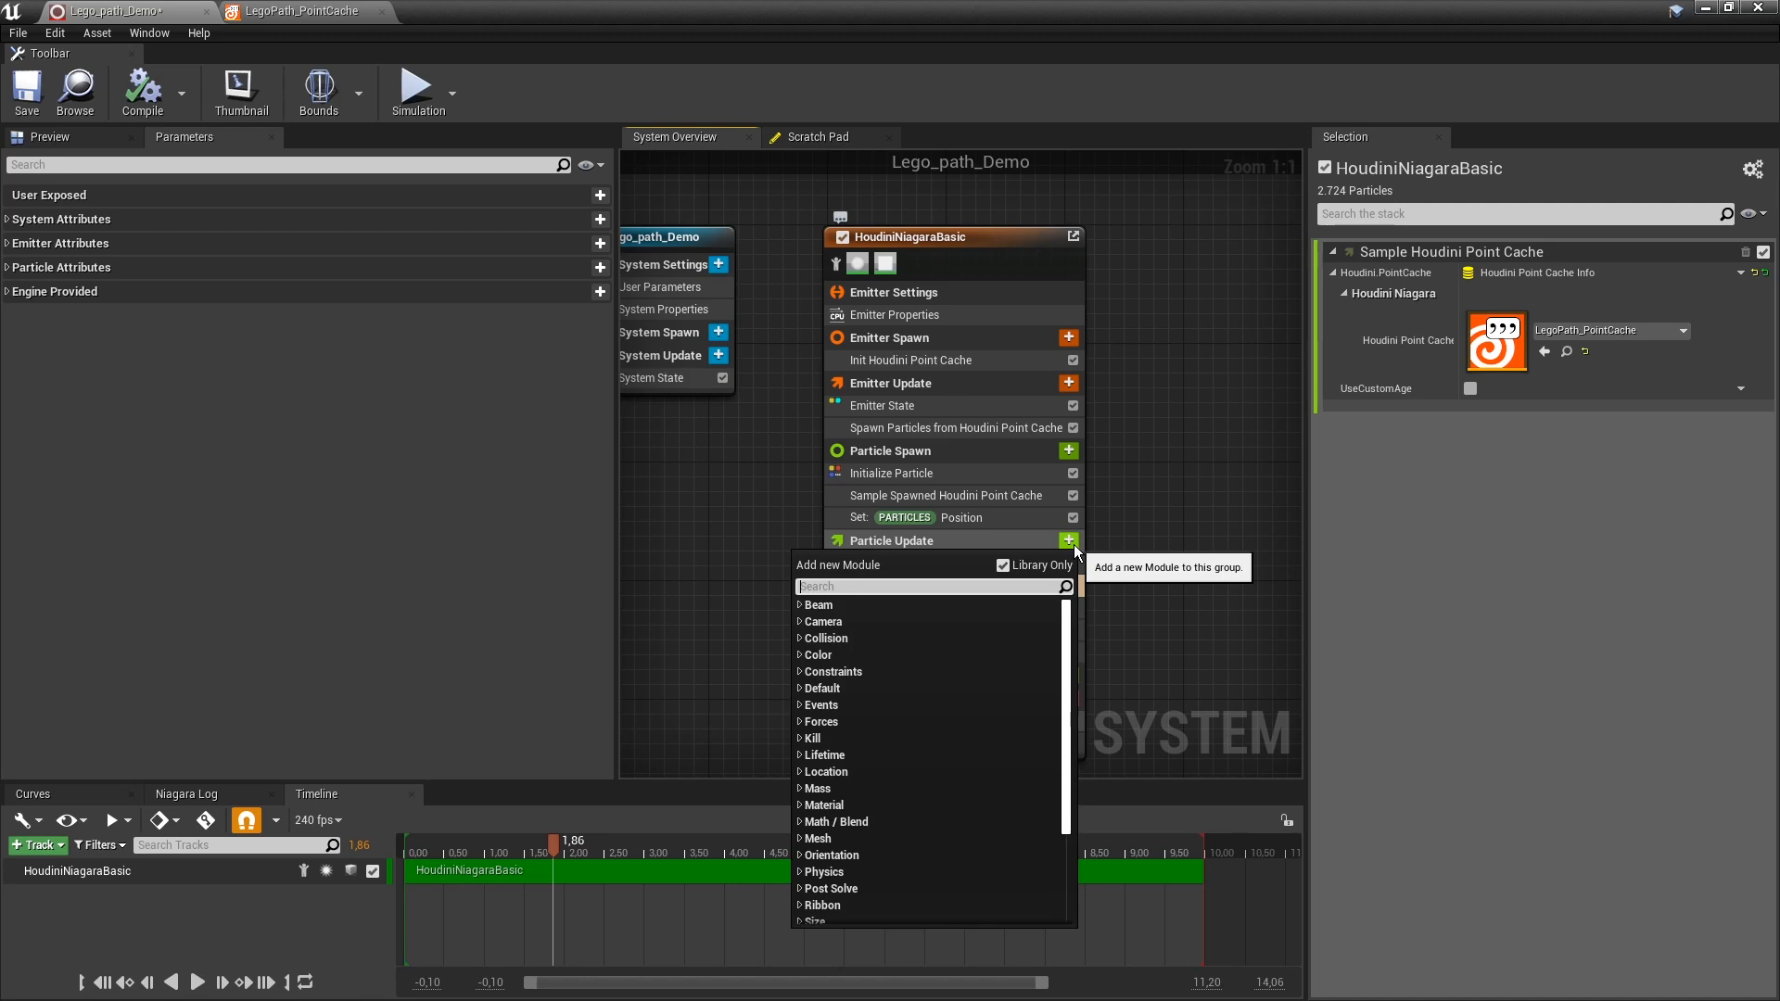
text(scr)
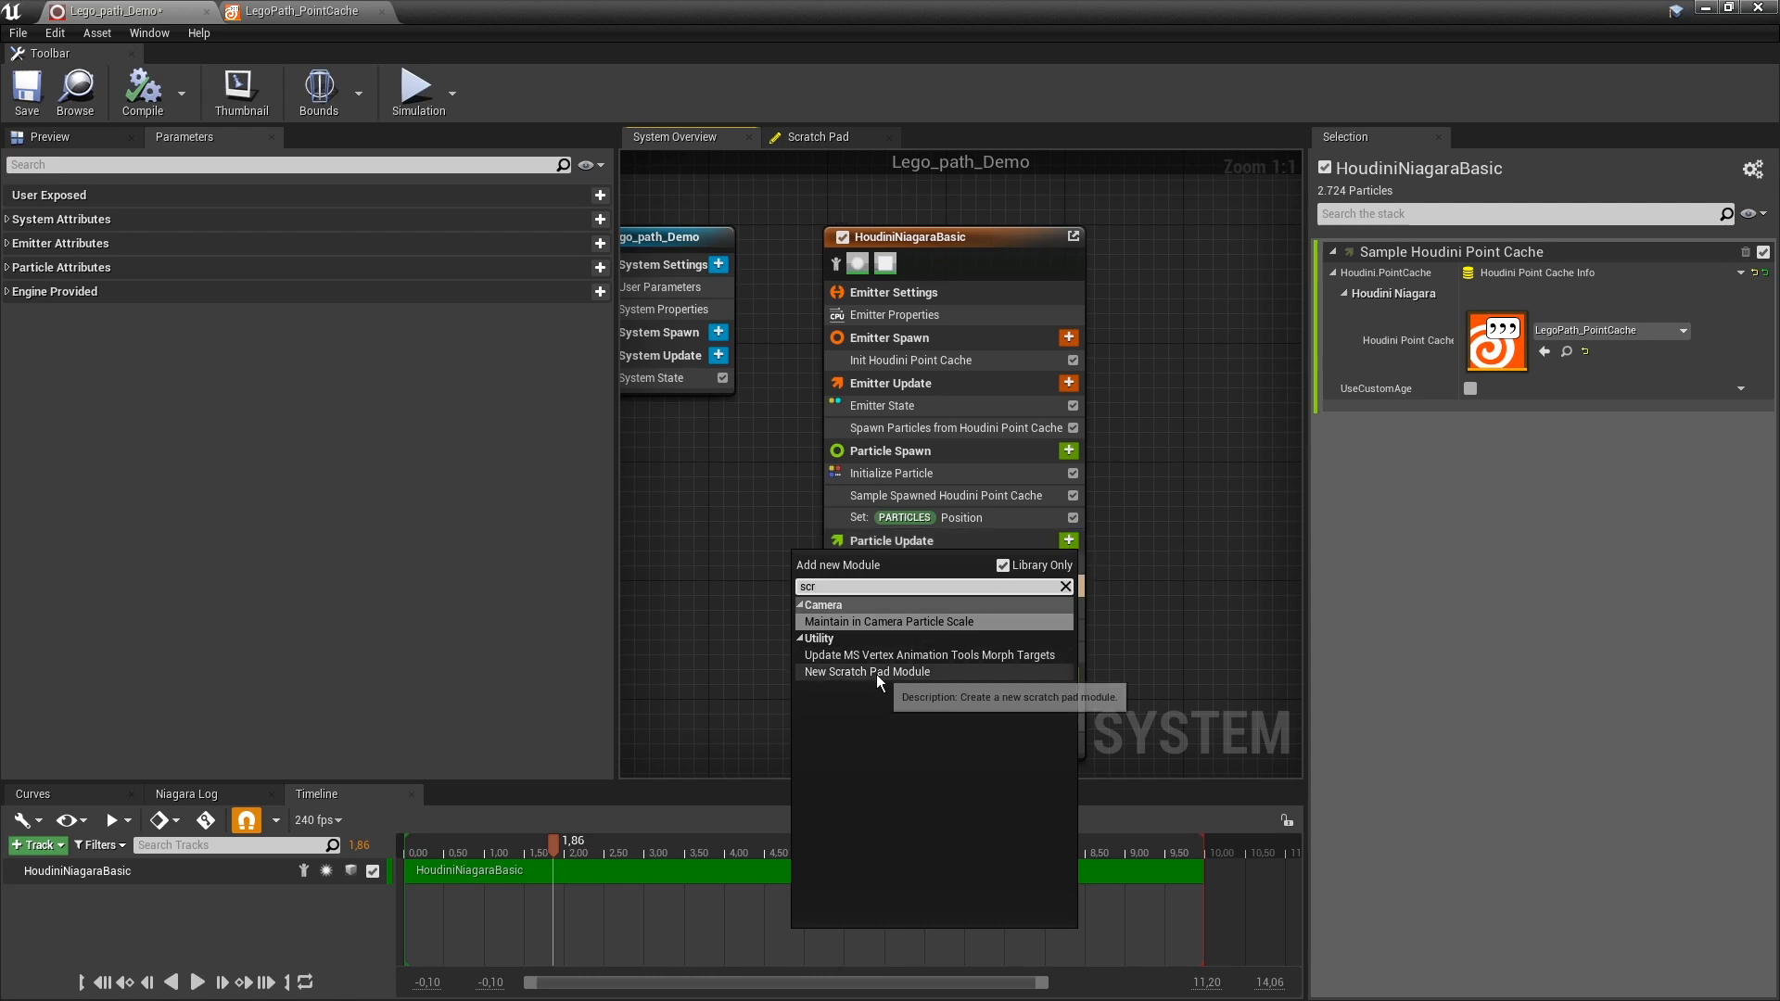
click(876, 671)
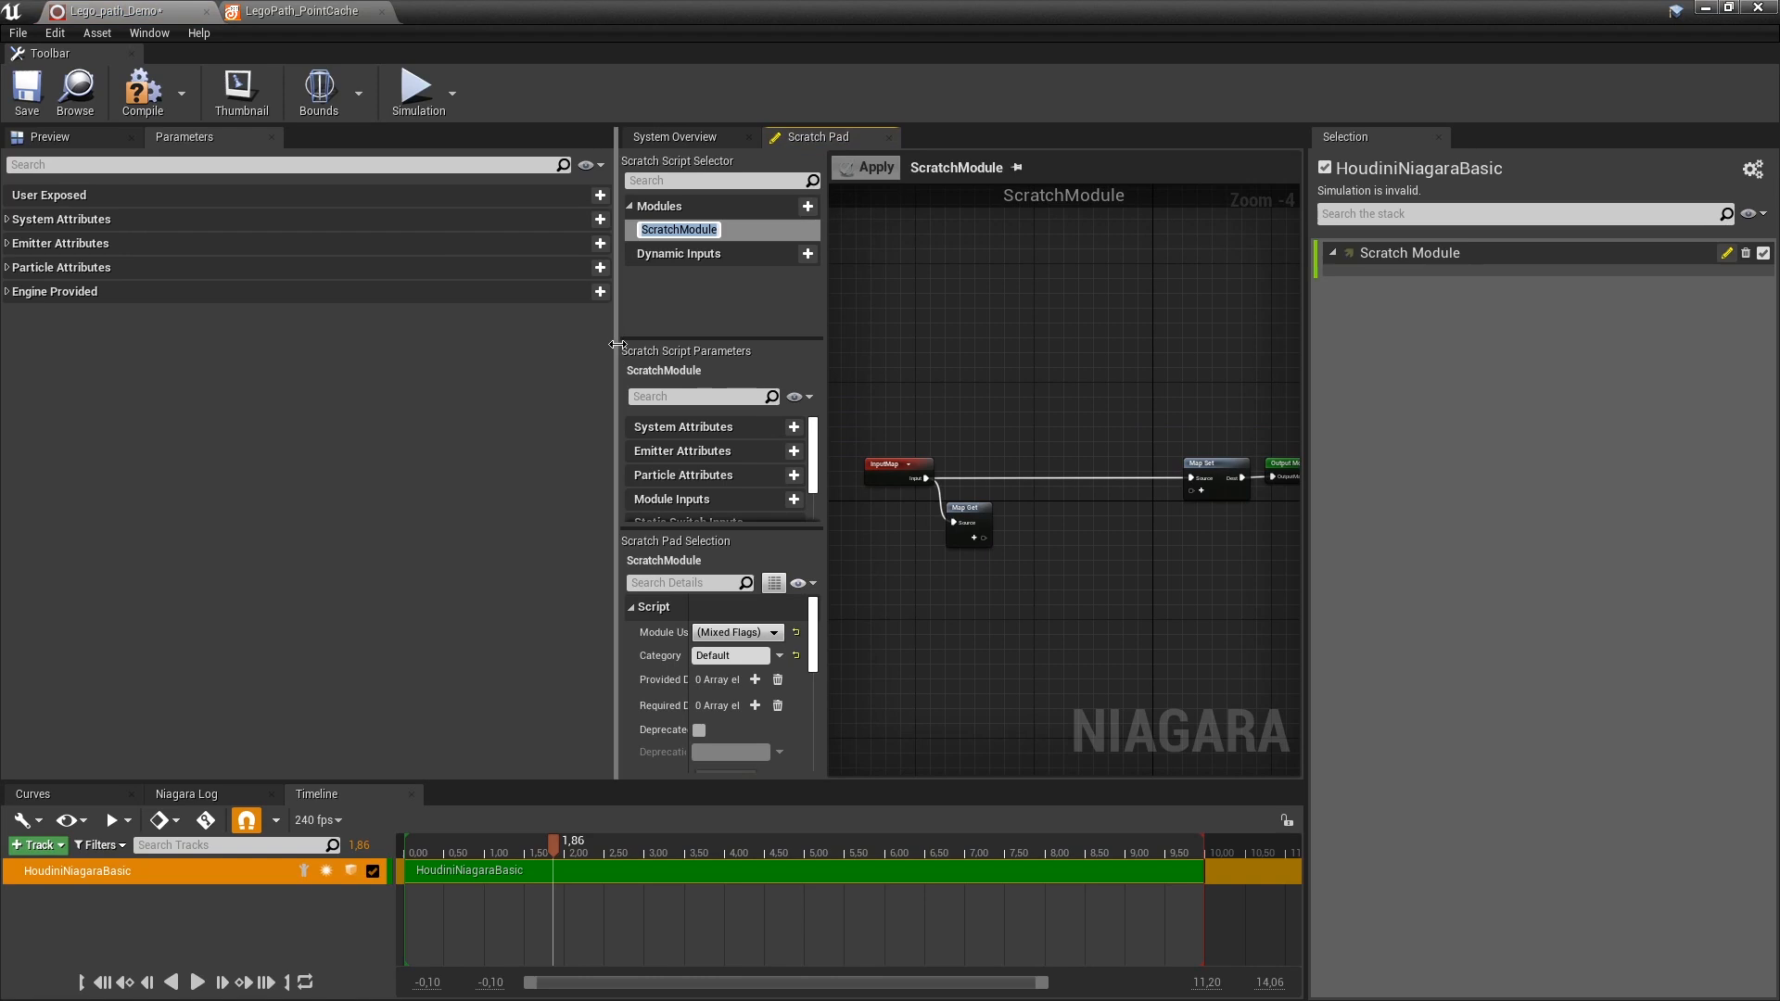
drag(614, 354, 326, 366)
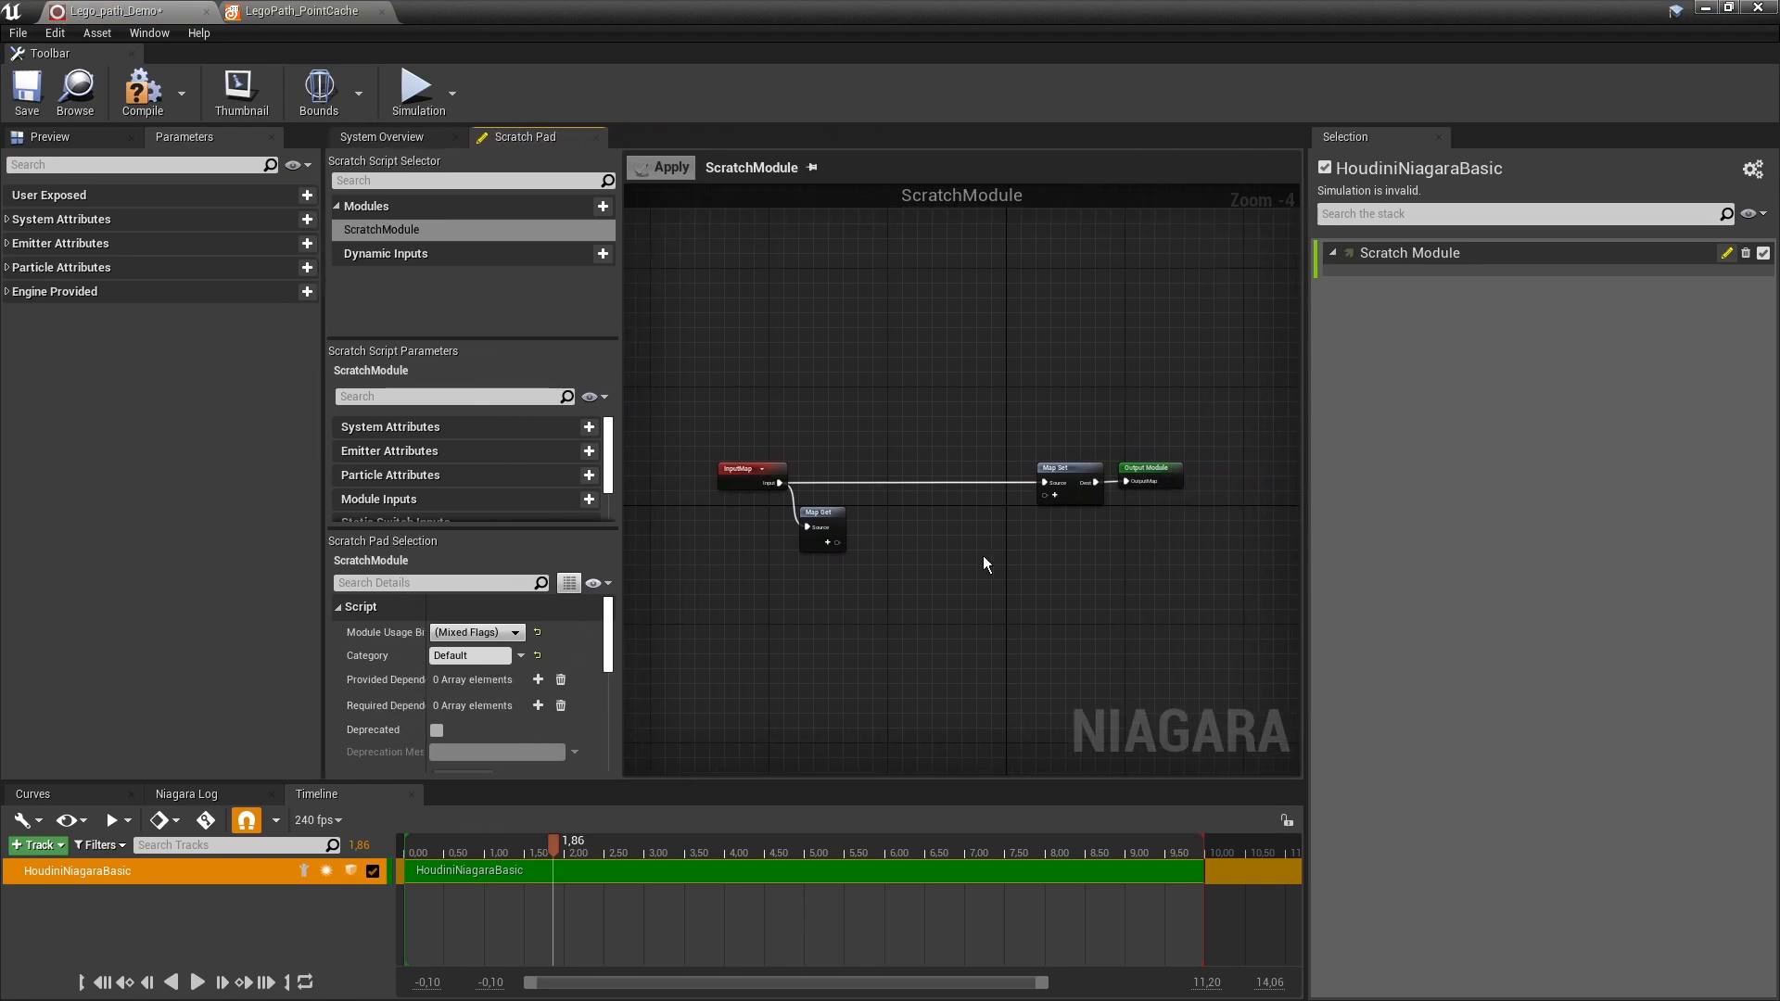
drag(1306, 414, 1465, 413)
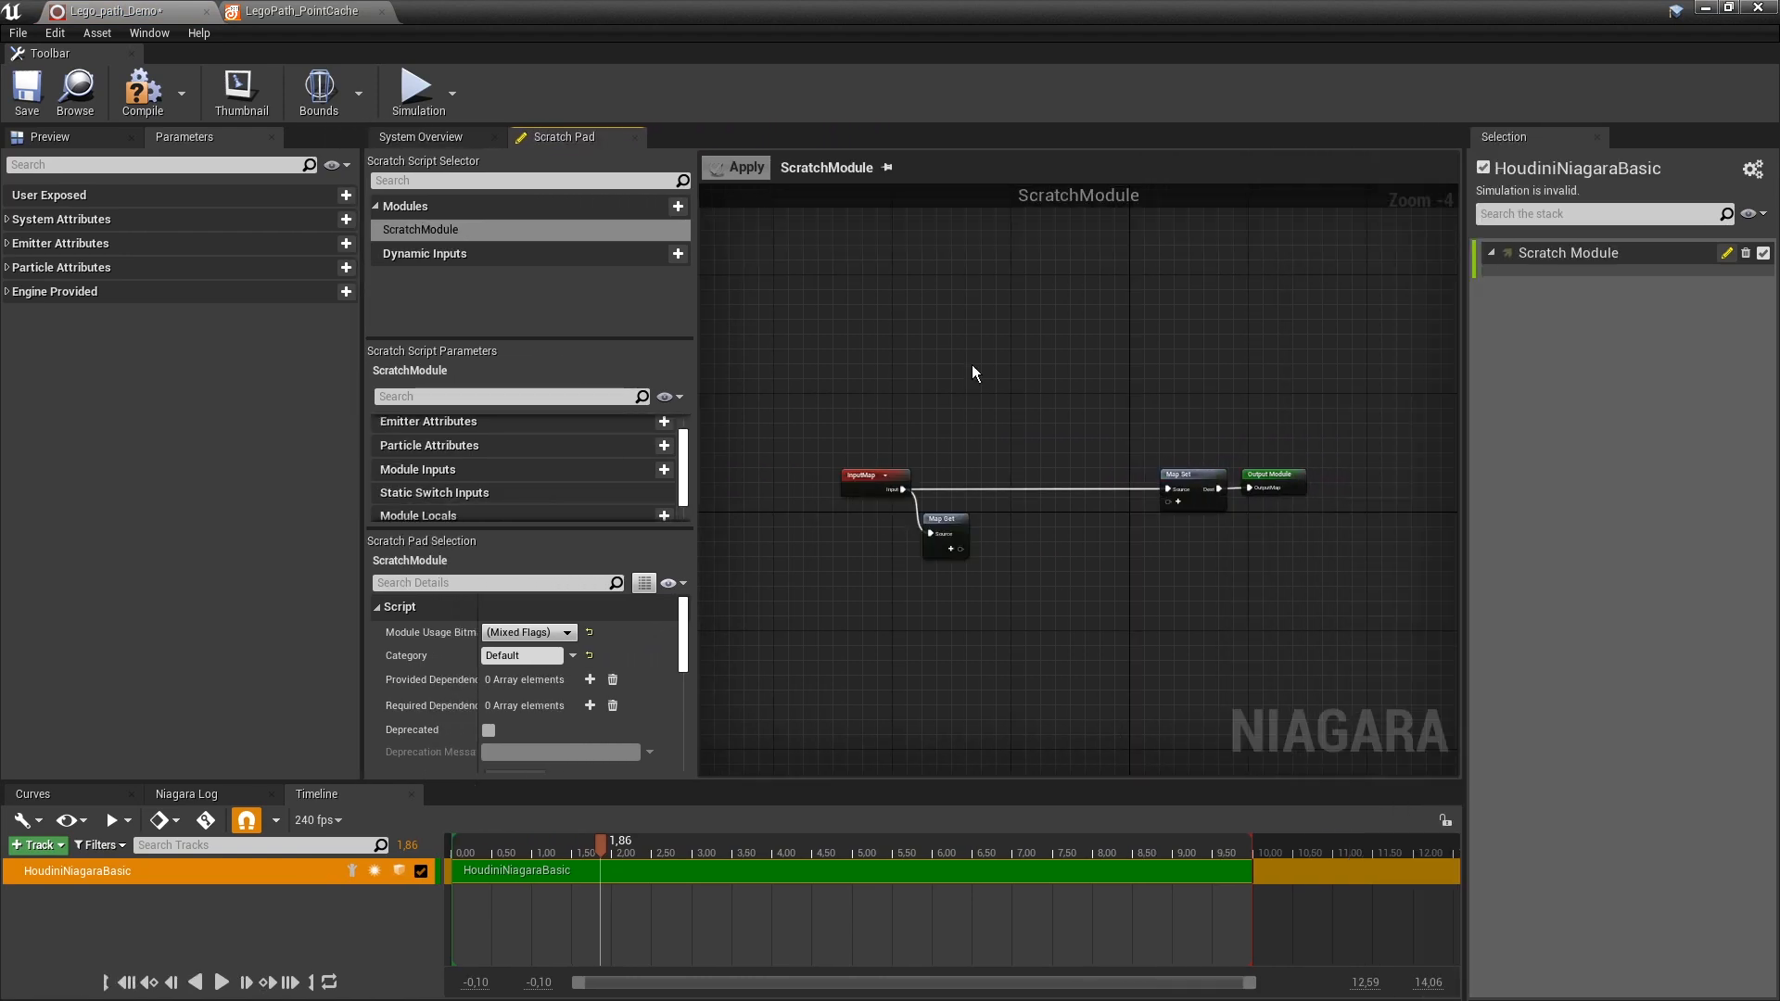
scroll(911, 559, up, 3)
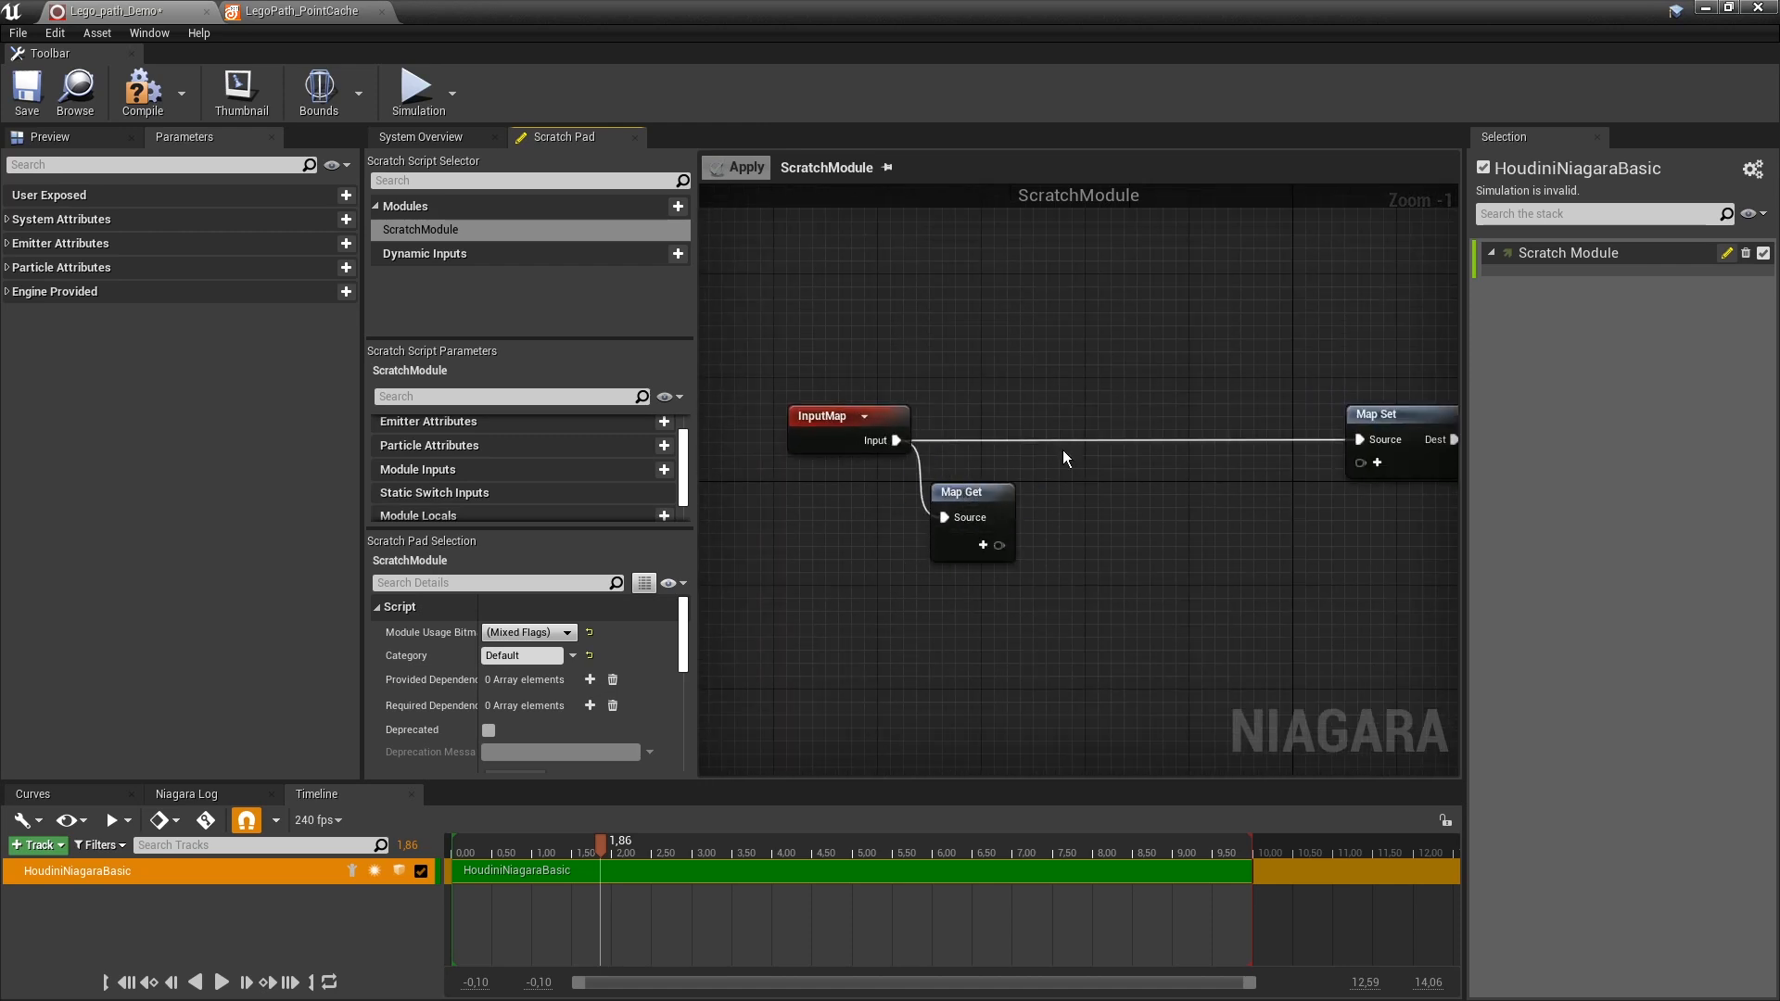
Add a new Houdini Point Cache Info input to the Map Get node and enlarge the script parameter list.
click(983, 545)
text(Houdini)
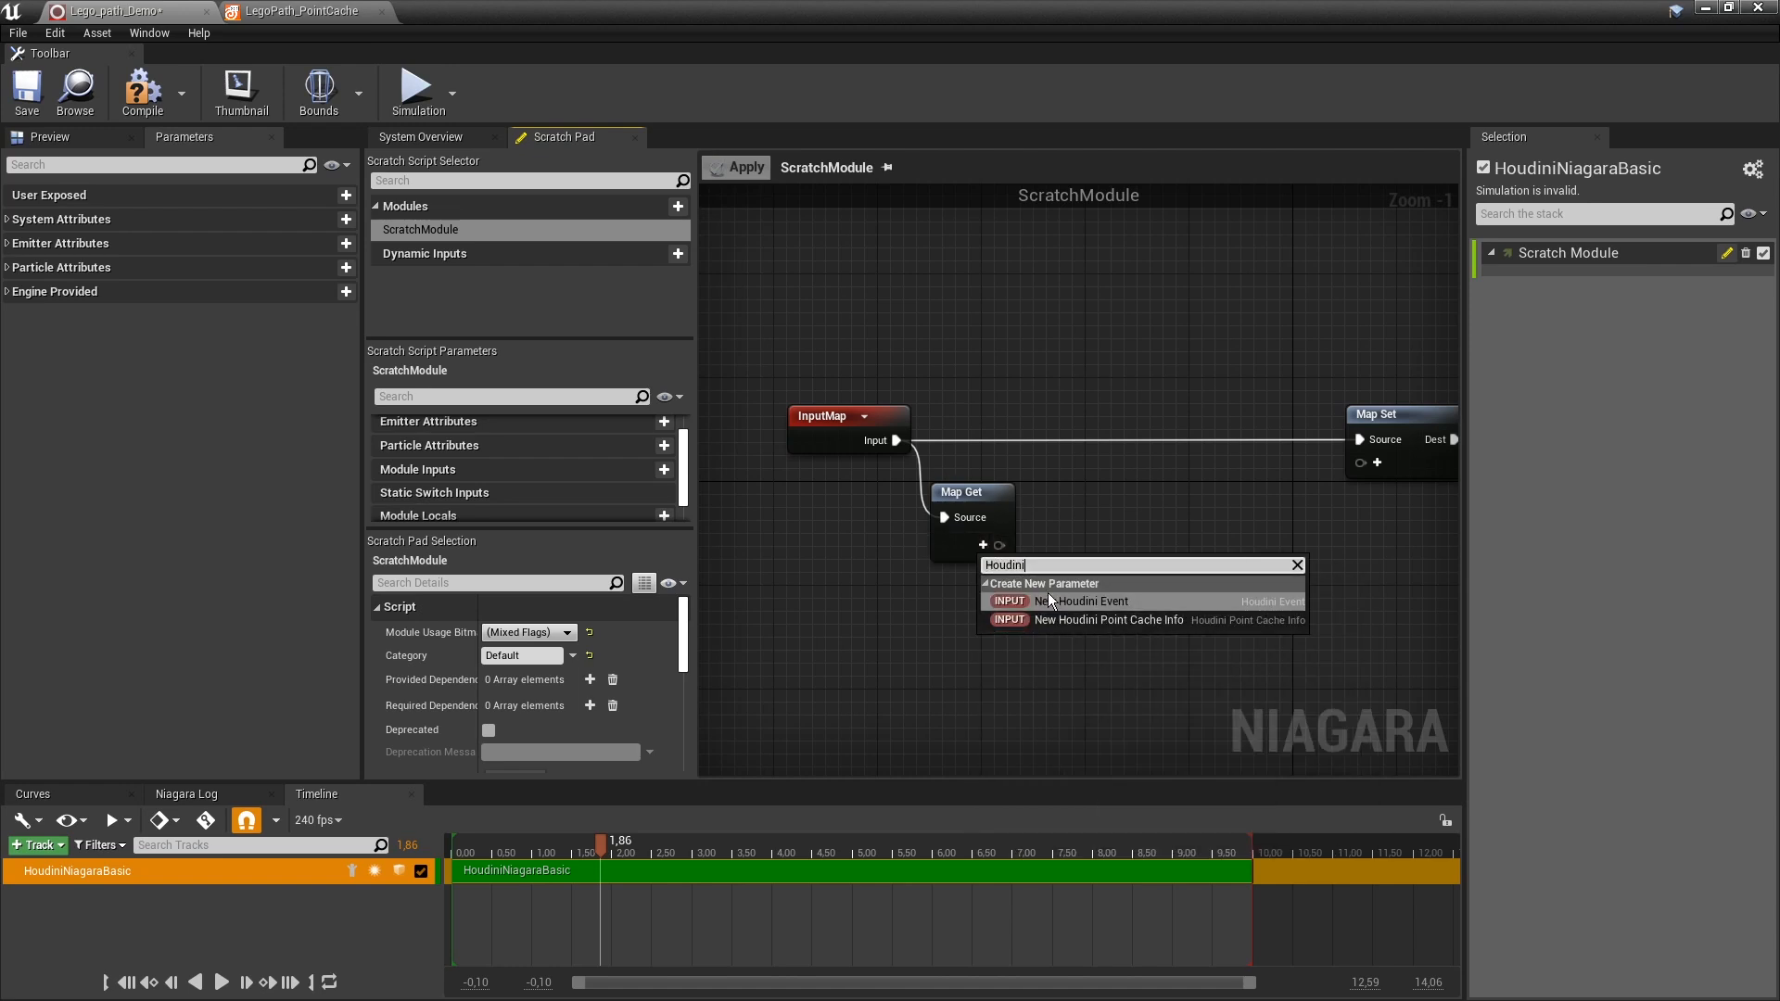
click(1058, 618)
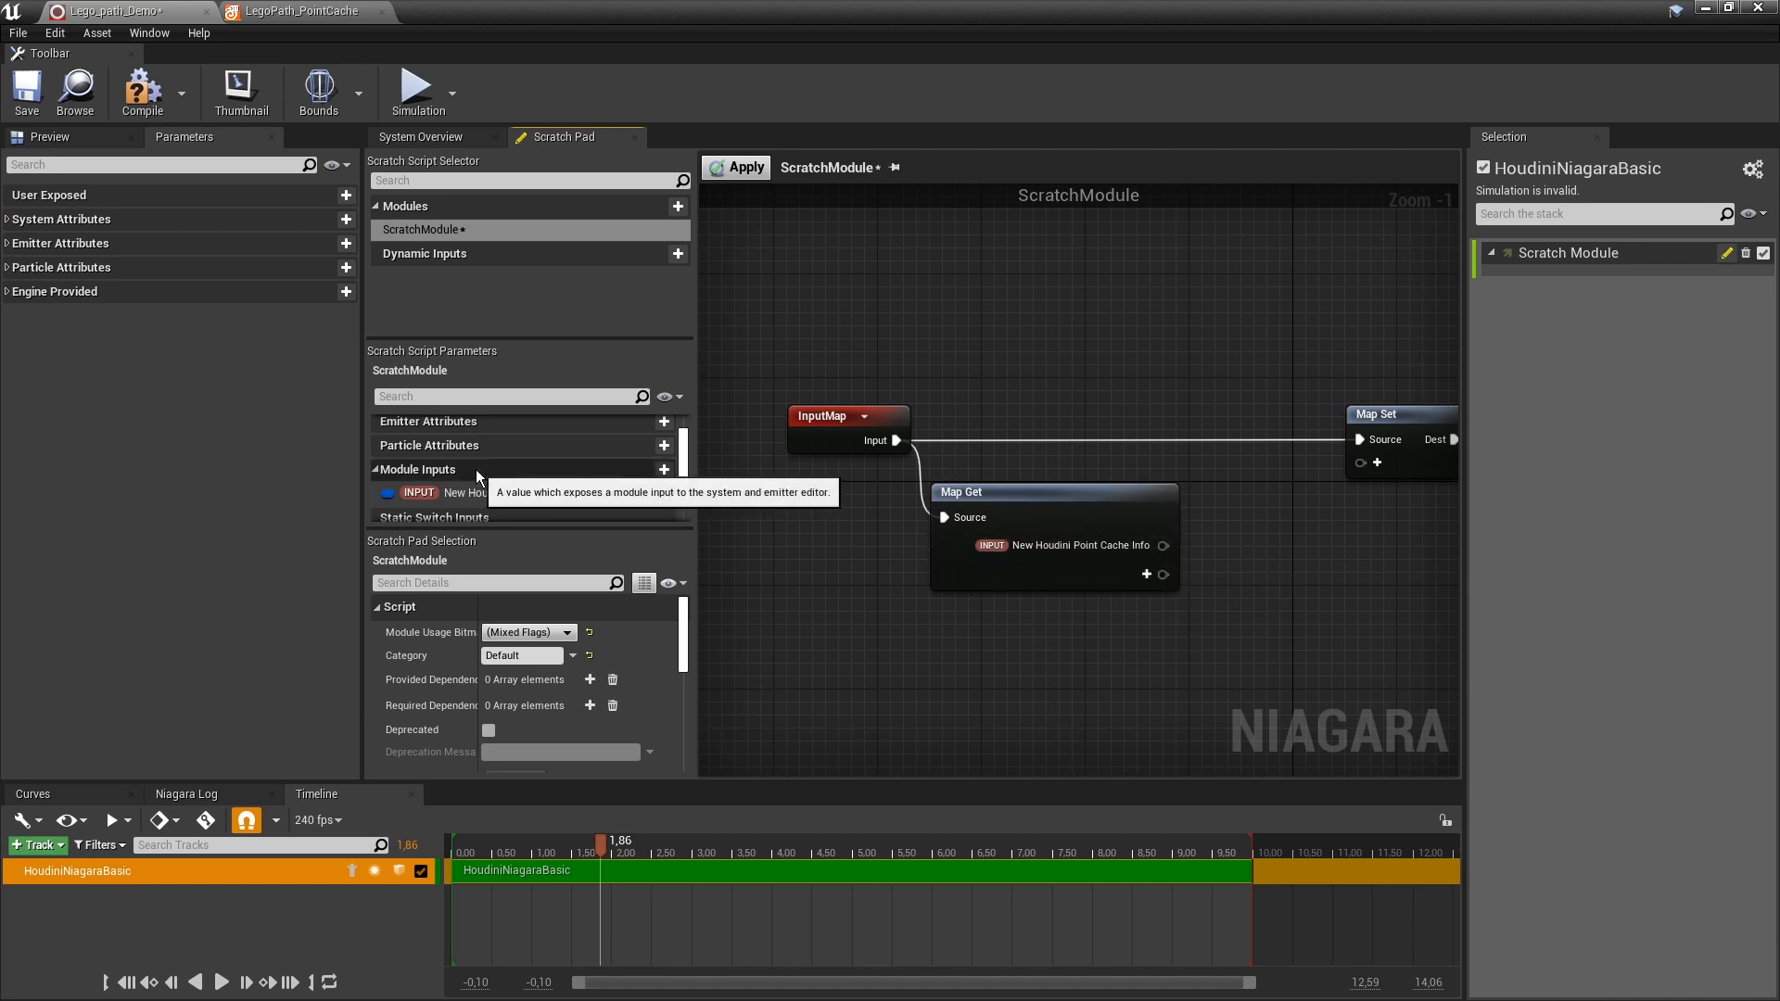
scroll(454, 469, down, 1)
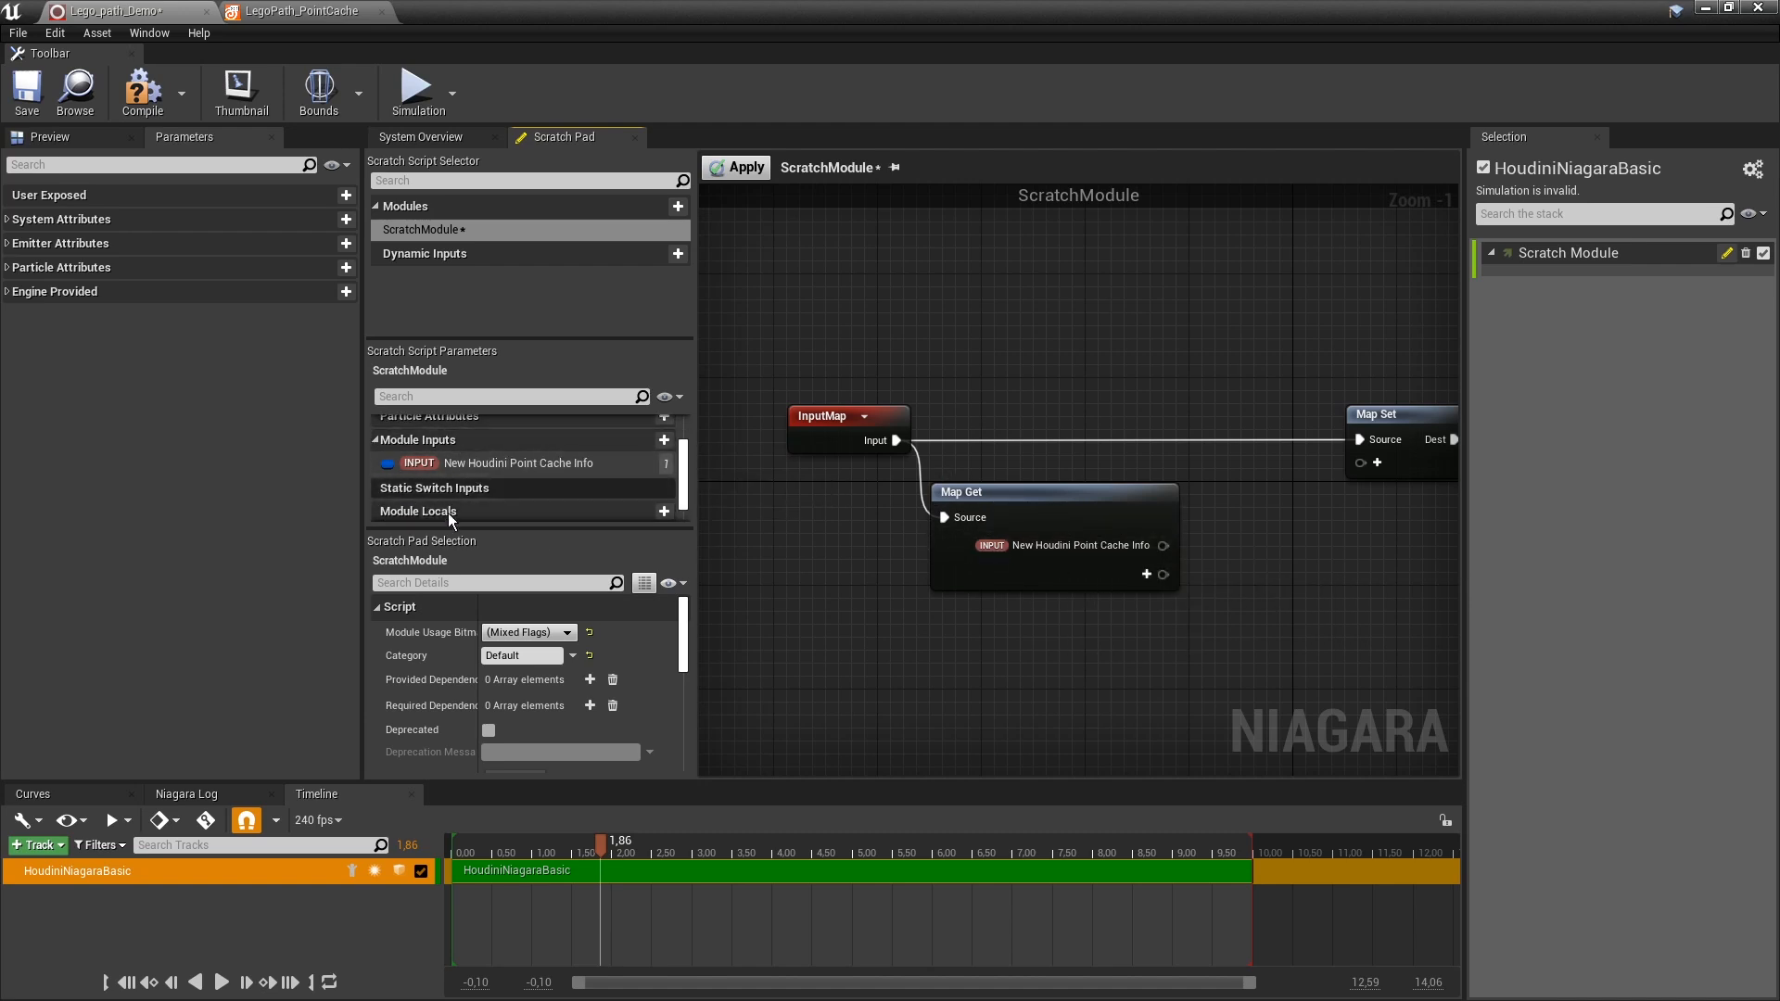
drag(484, 531, 479, 690)
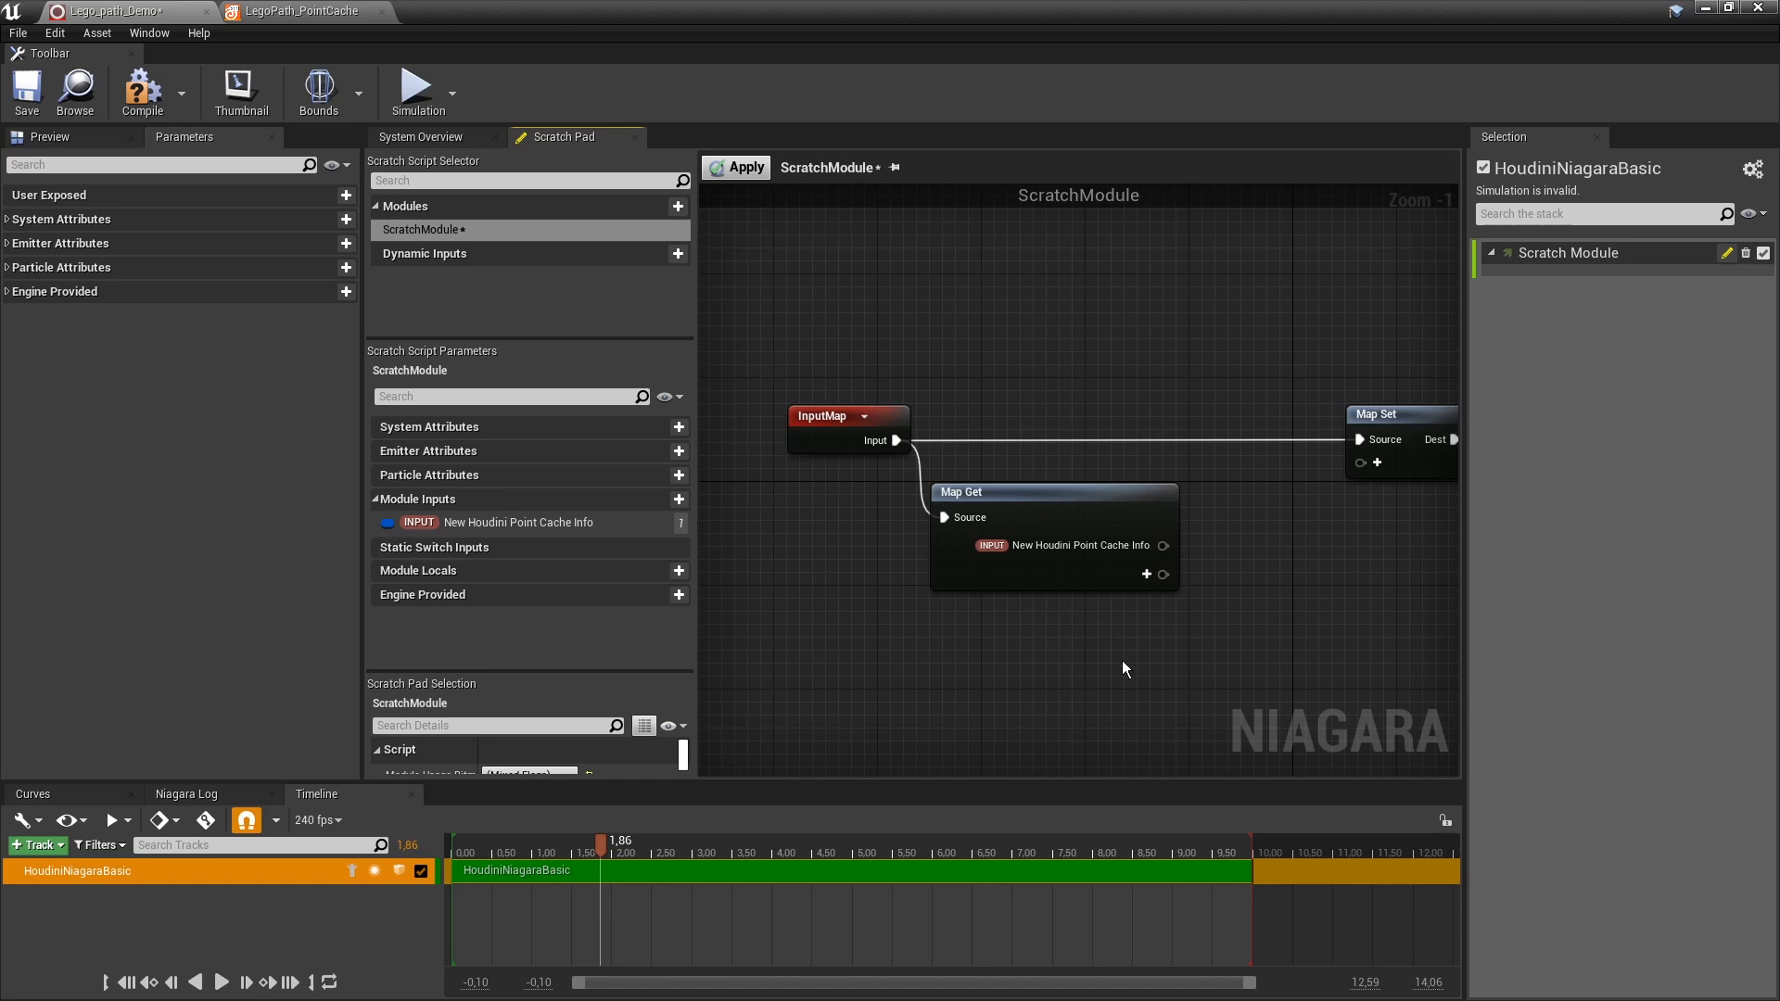
Add a new int32 input parameter to the Map Get node.
click(1147, 574)
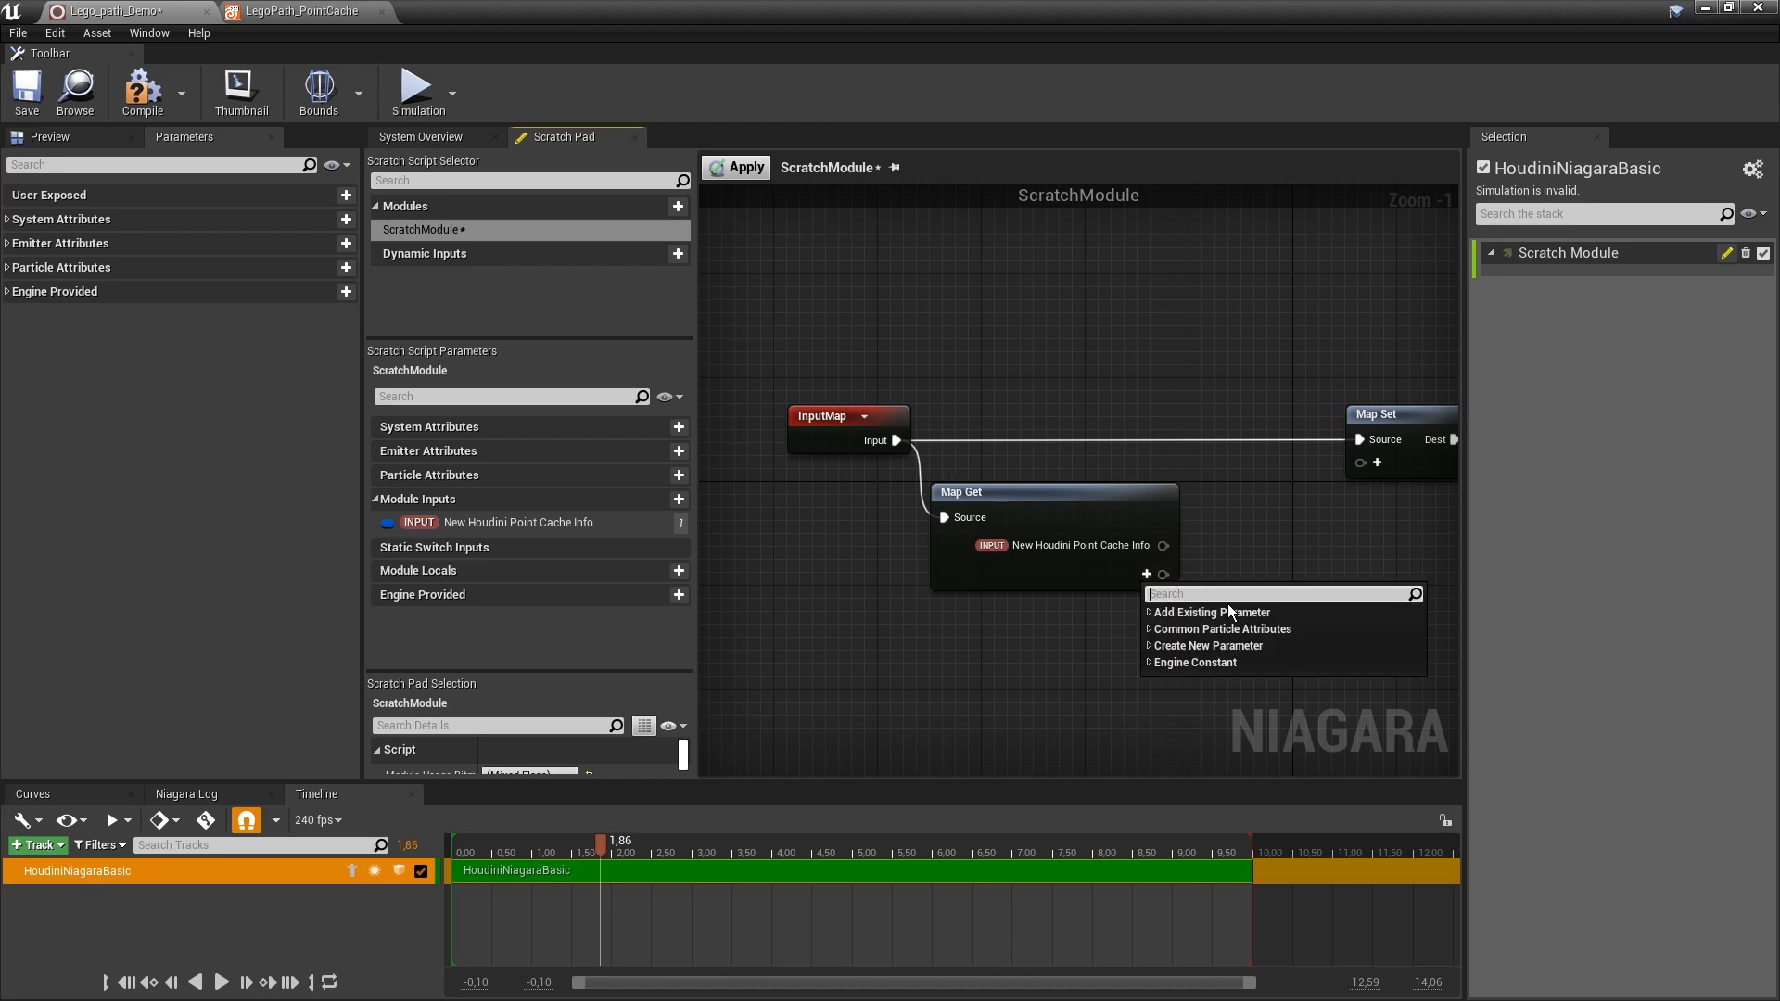
text(NID)
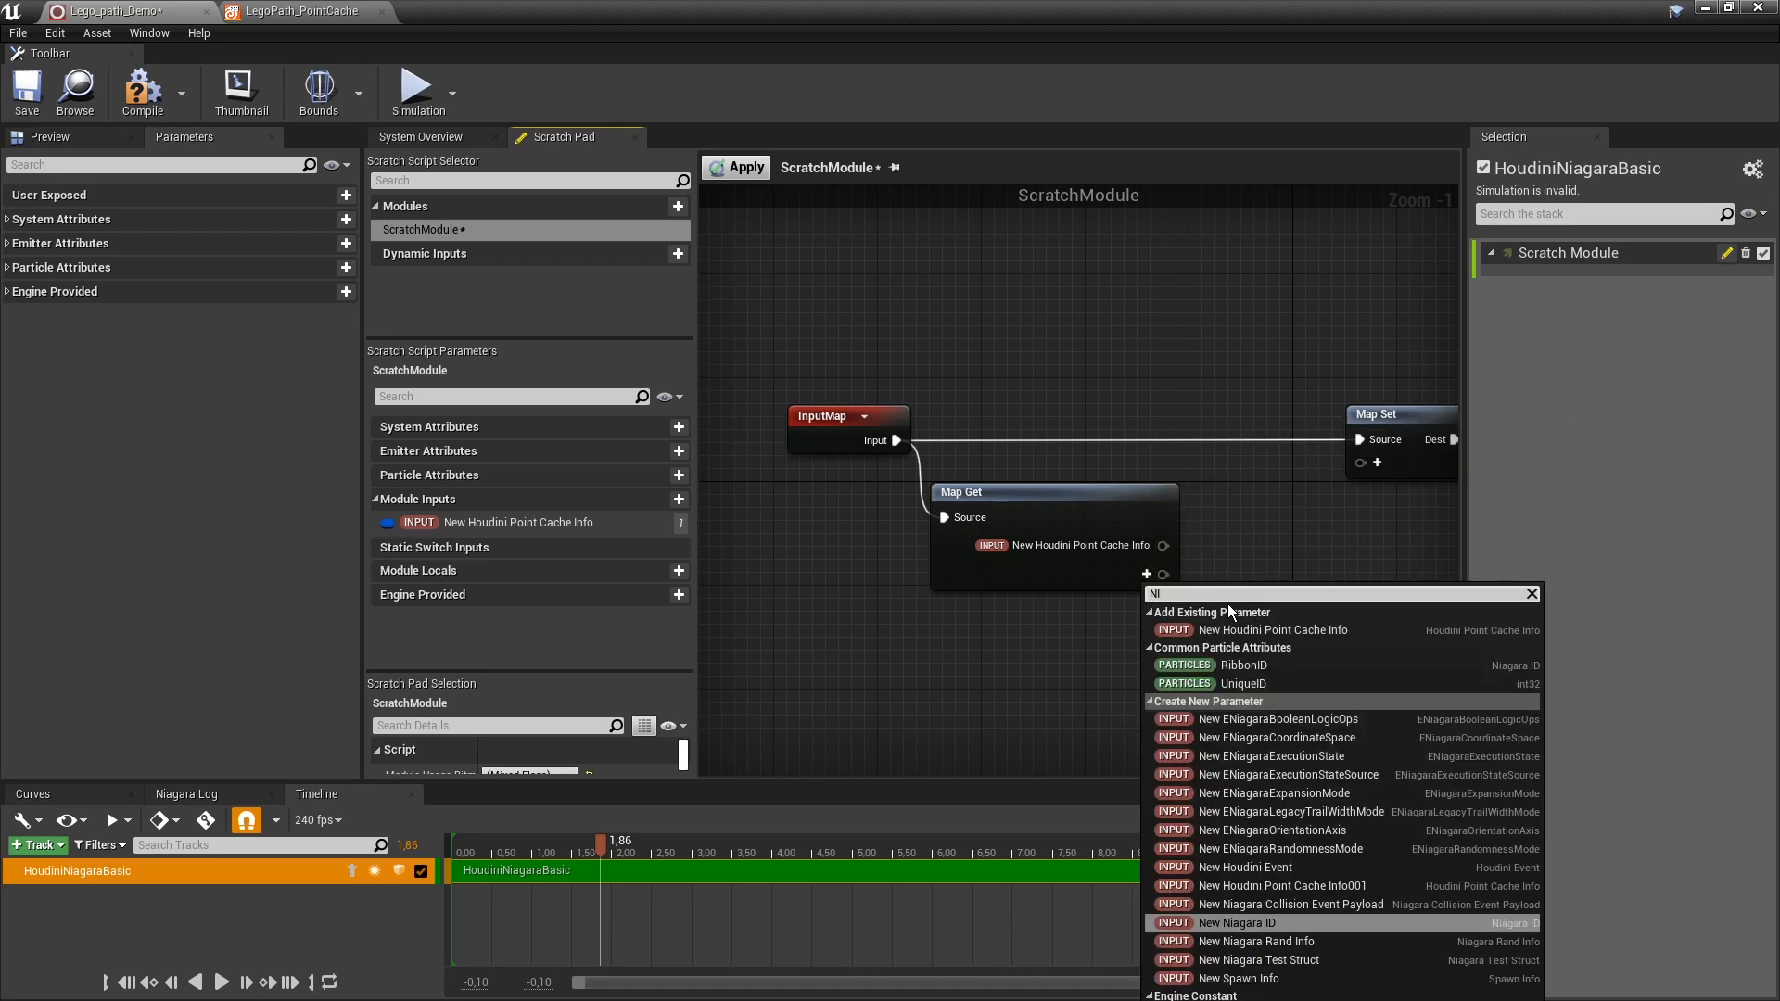
key(BackSpace)
key(BackSpace)
key(BackSpace)
text(int)
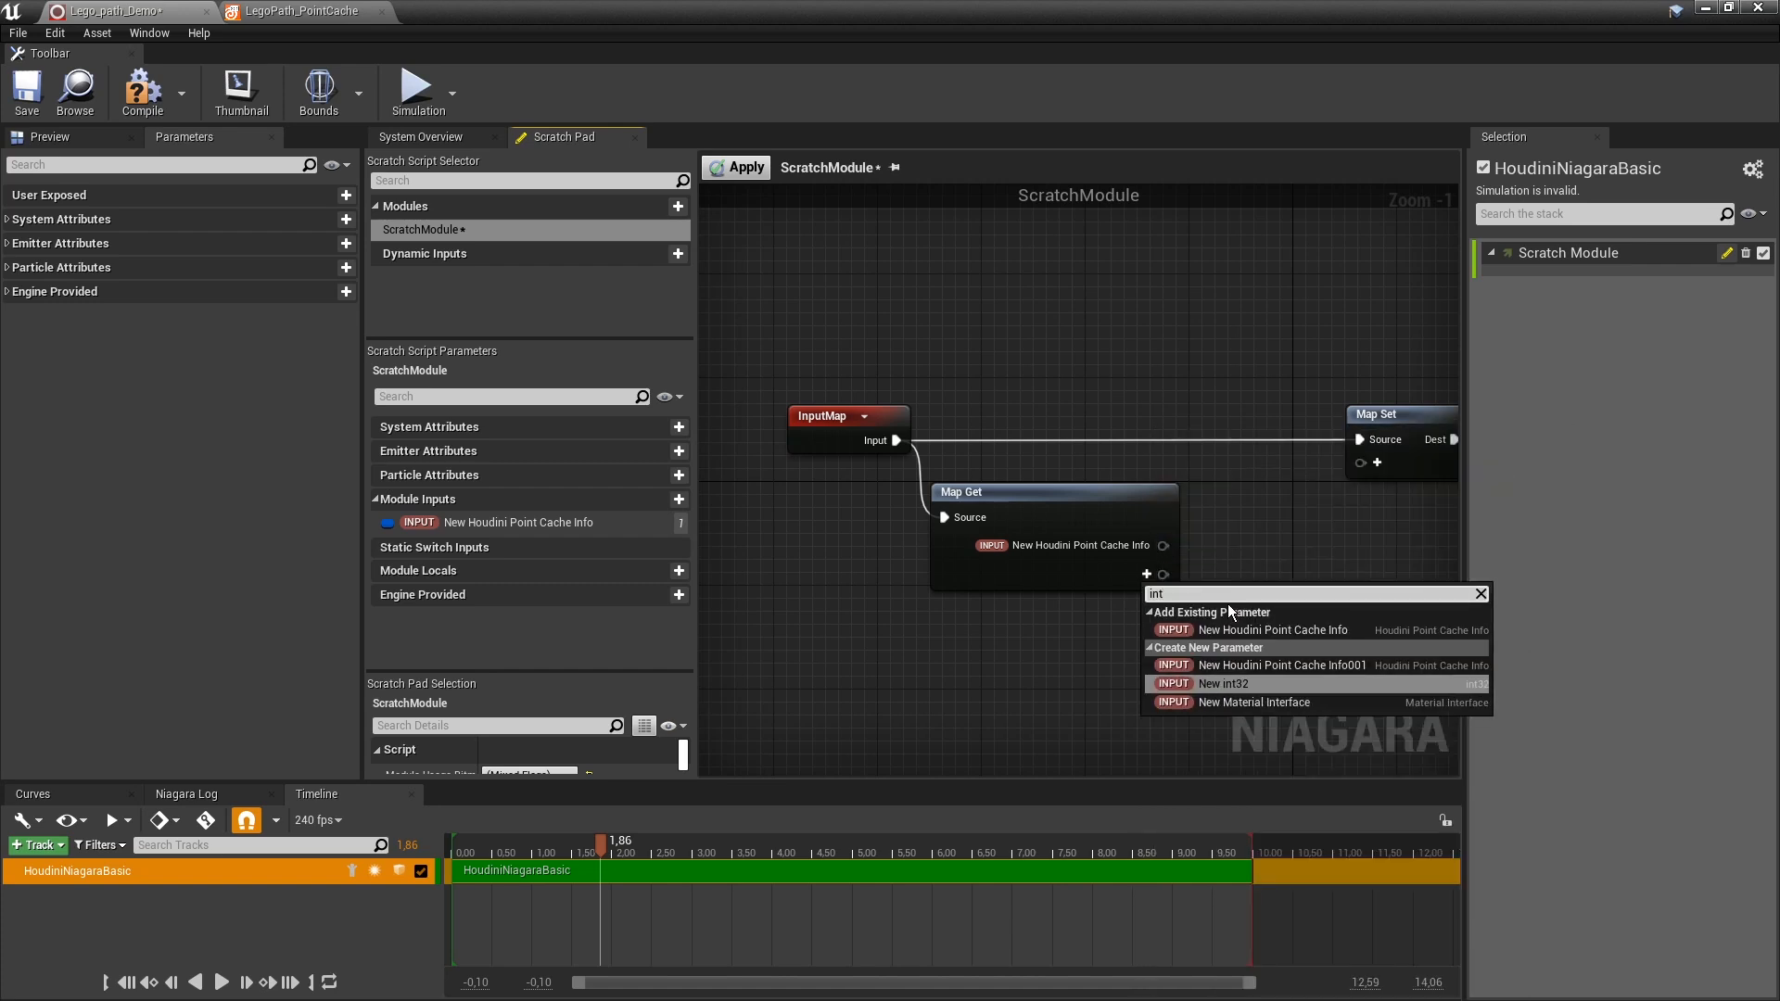
click(1241, 686)
Rename the new int32 module input as NID.
click(465, 547)
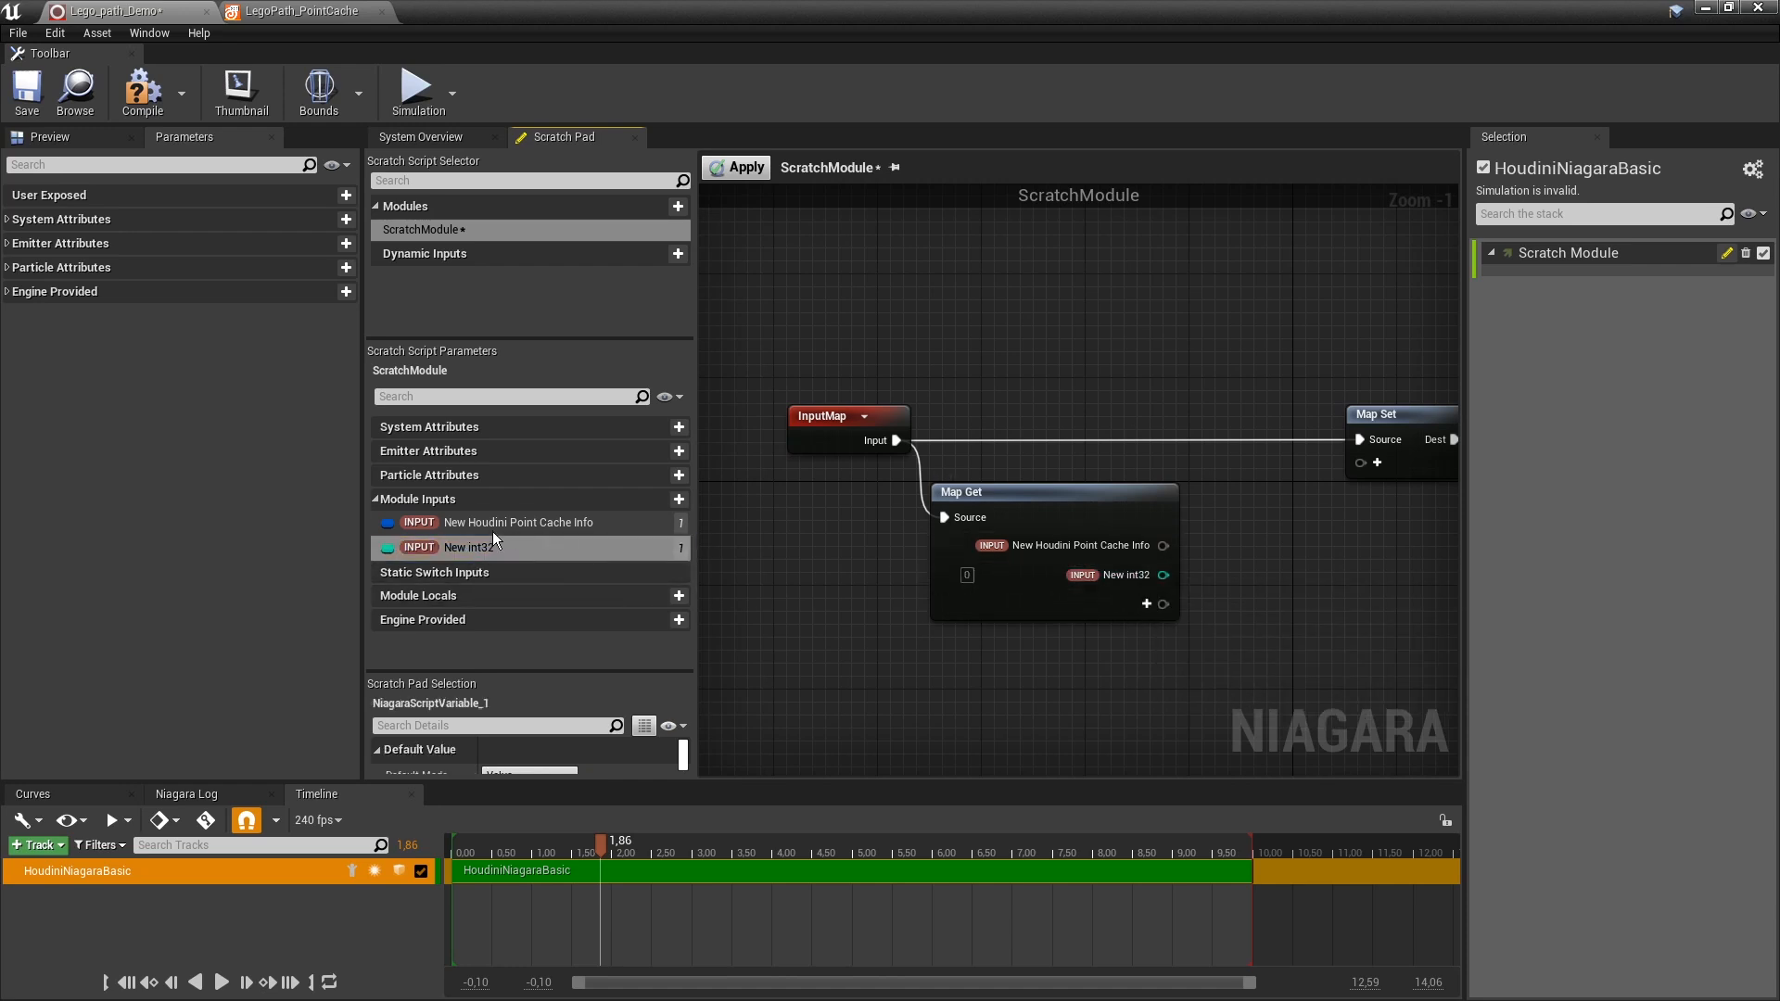
right_click(470, 549)
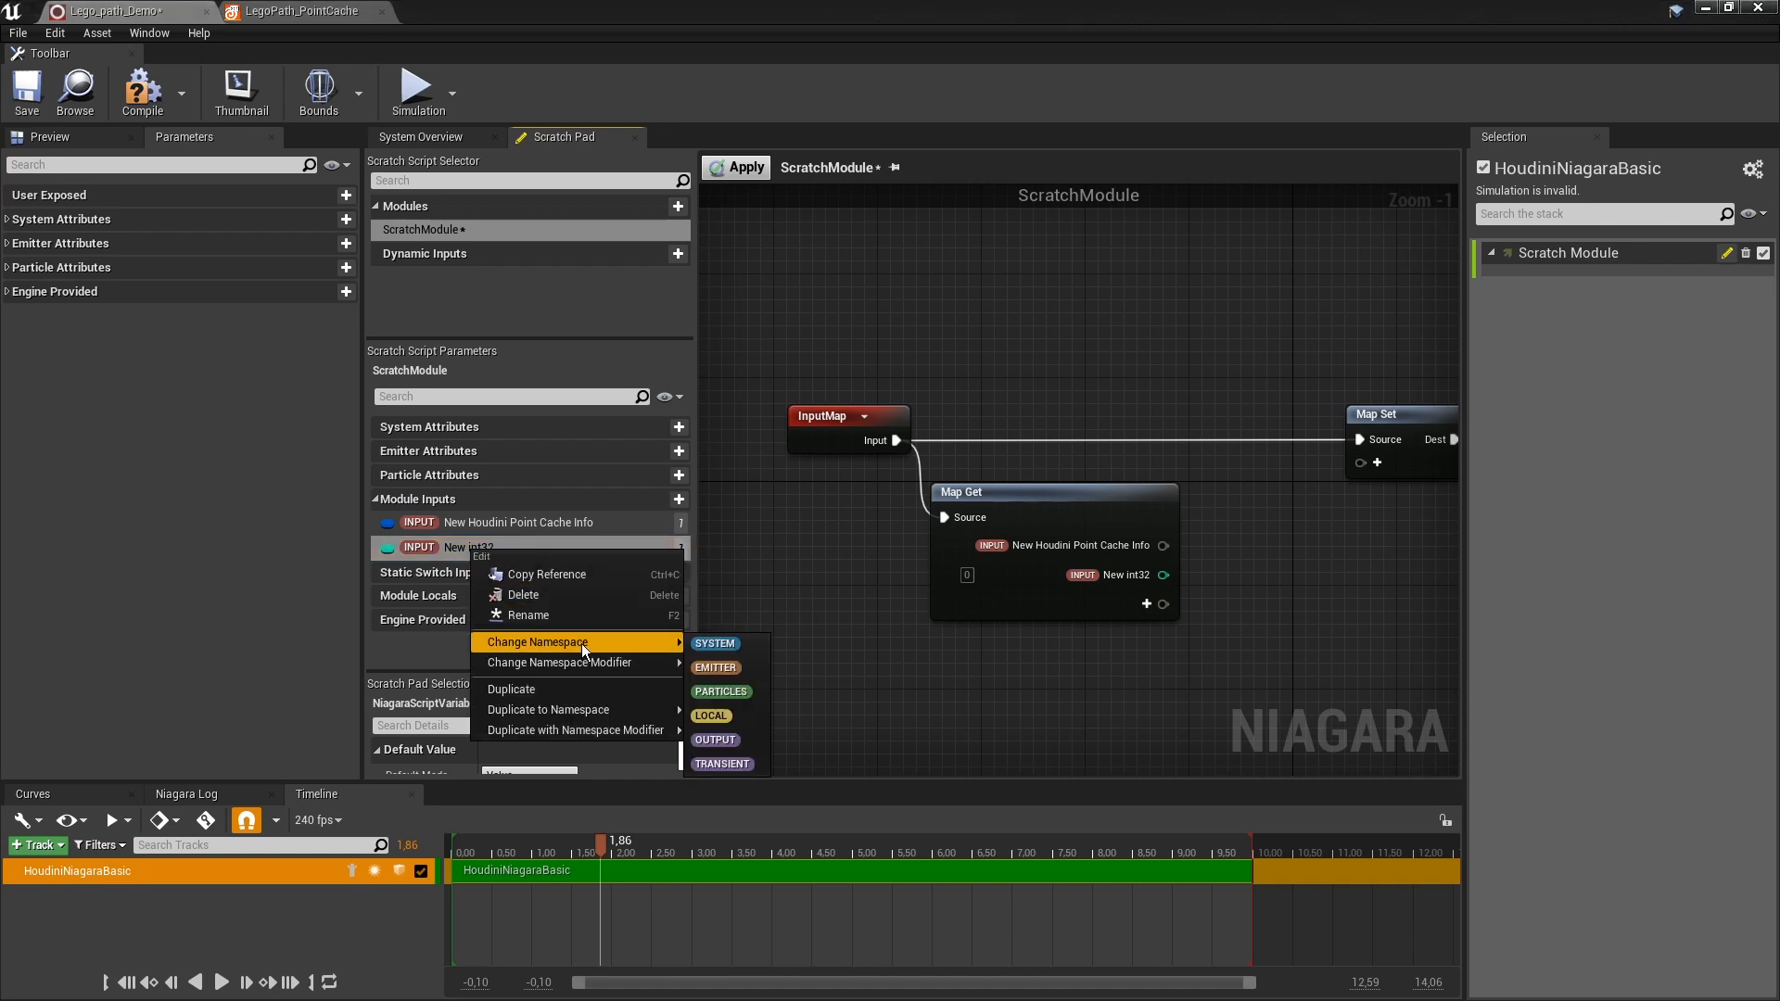
click(586, 620)
text(NID)
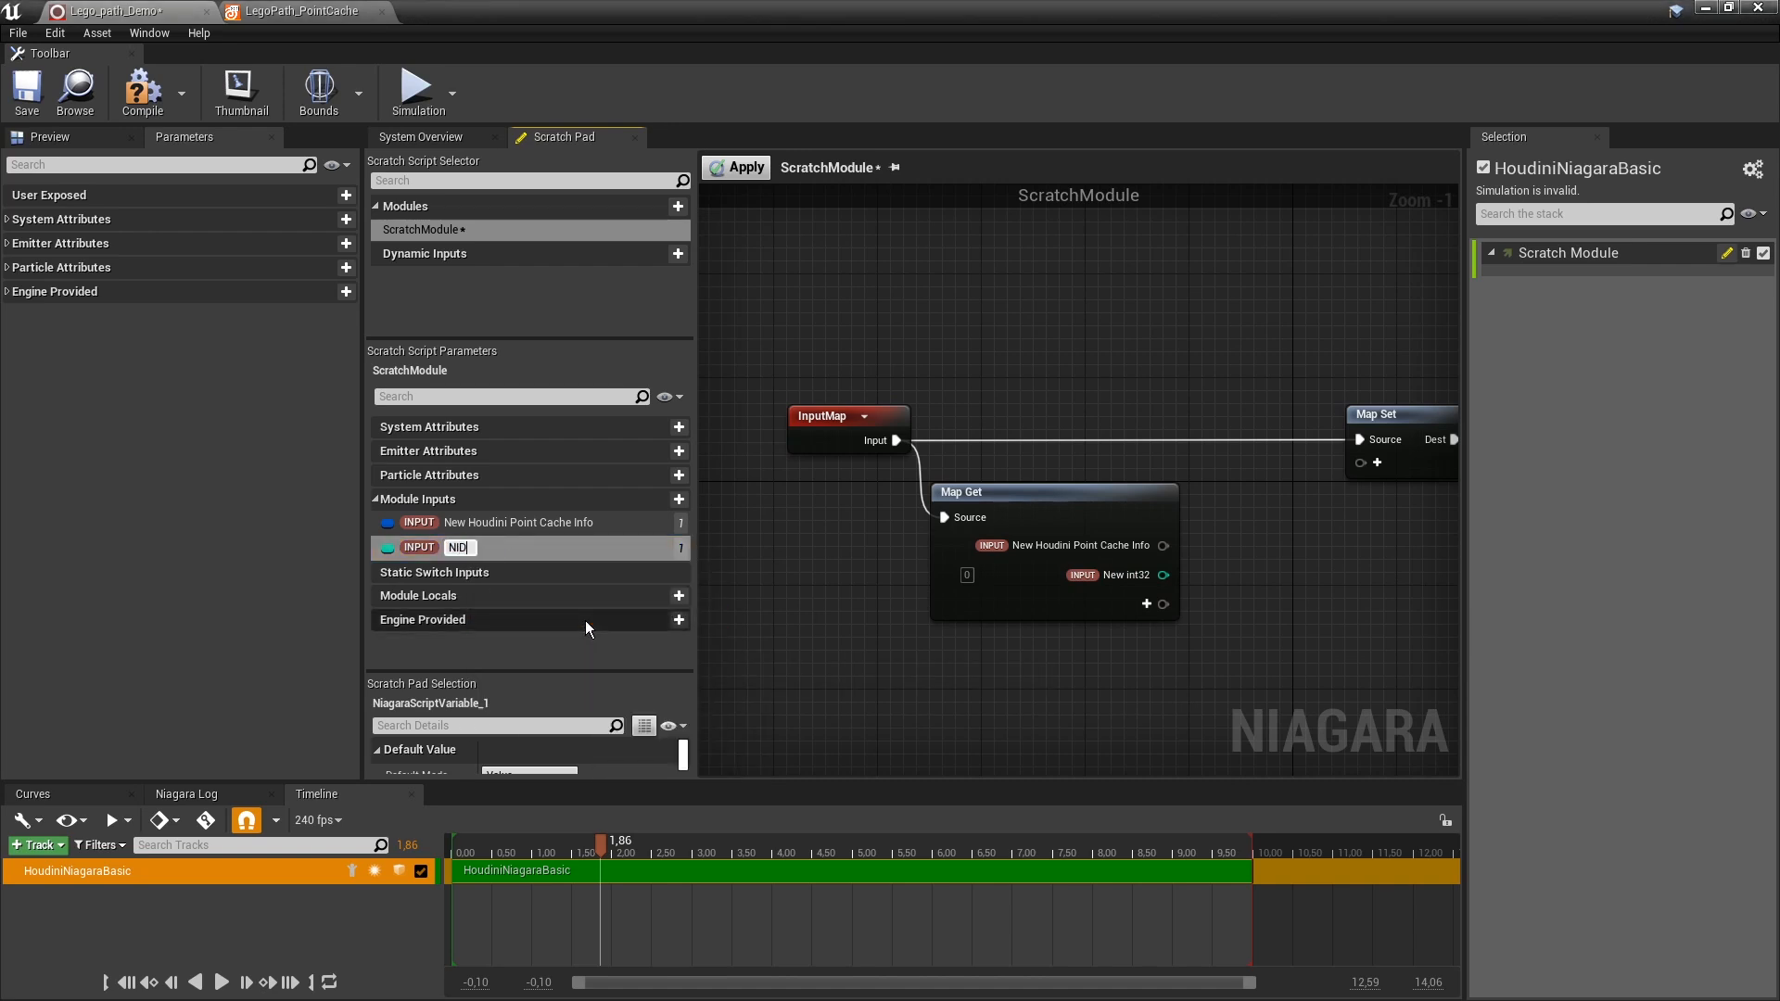
key(Return)
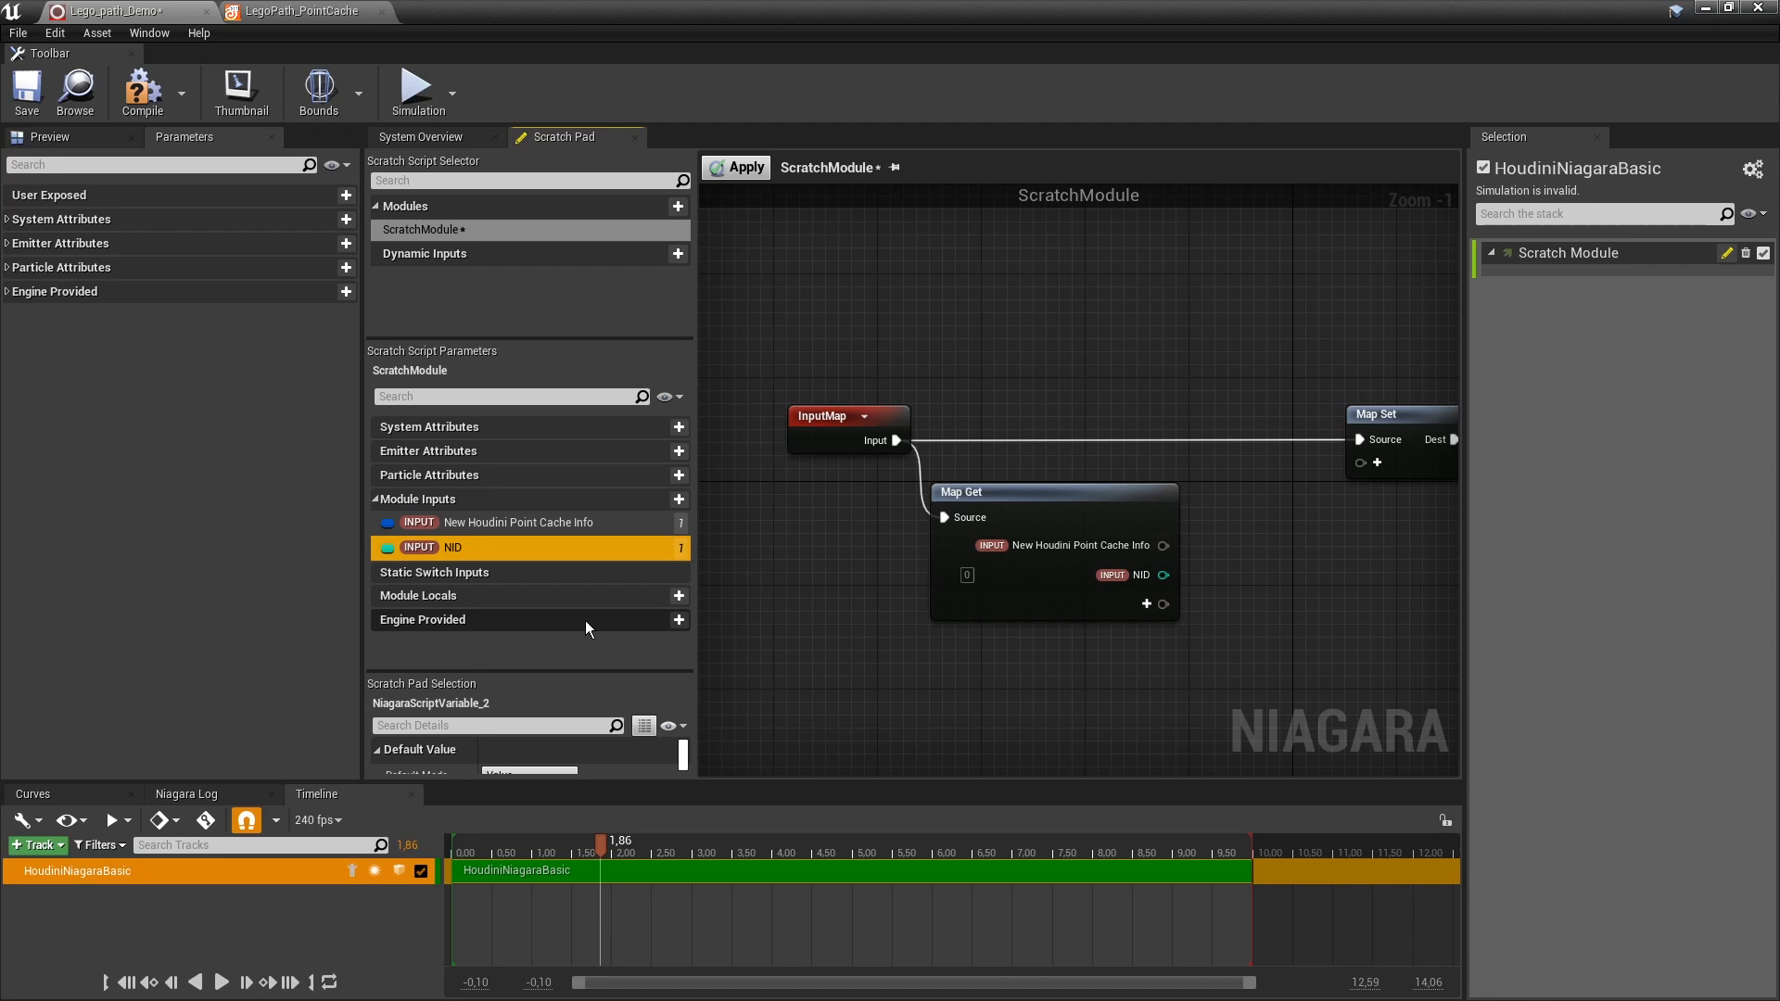
click(1146, 669)
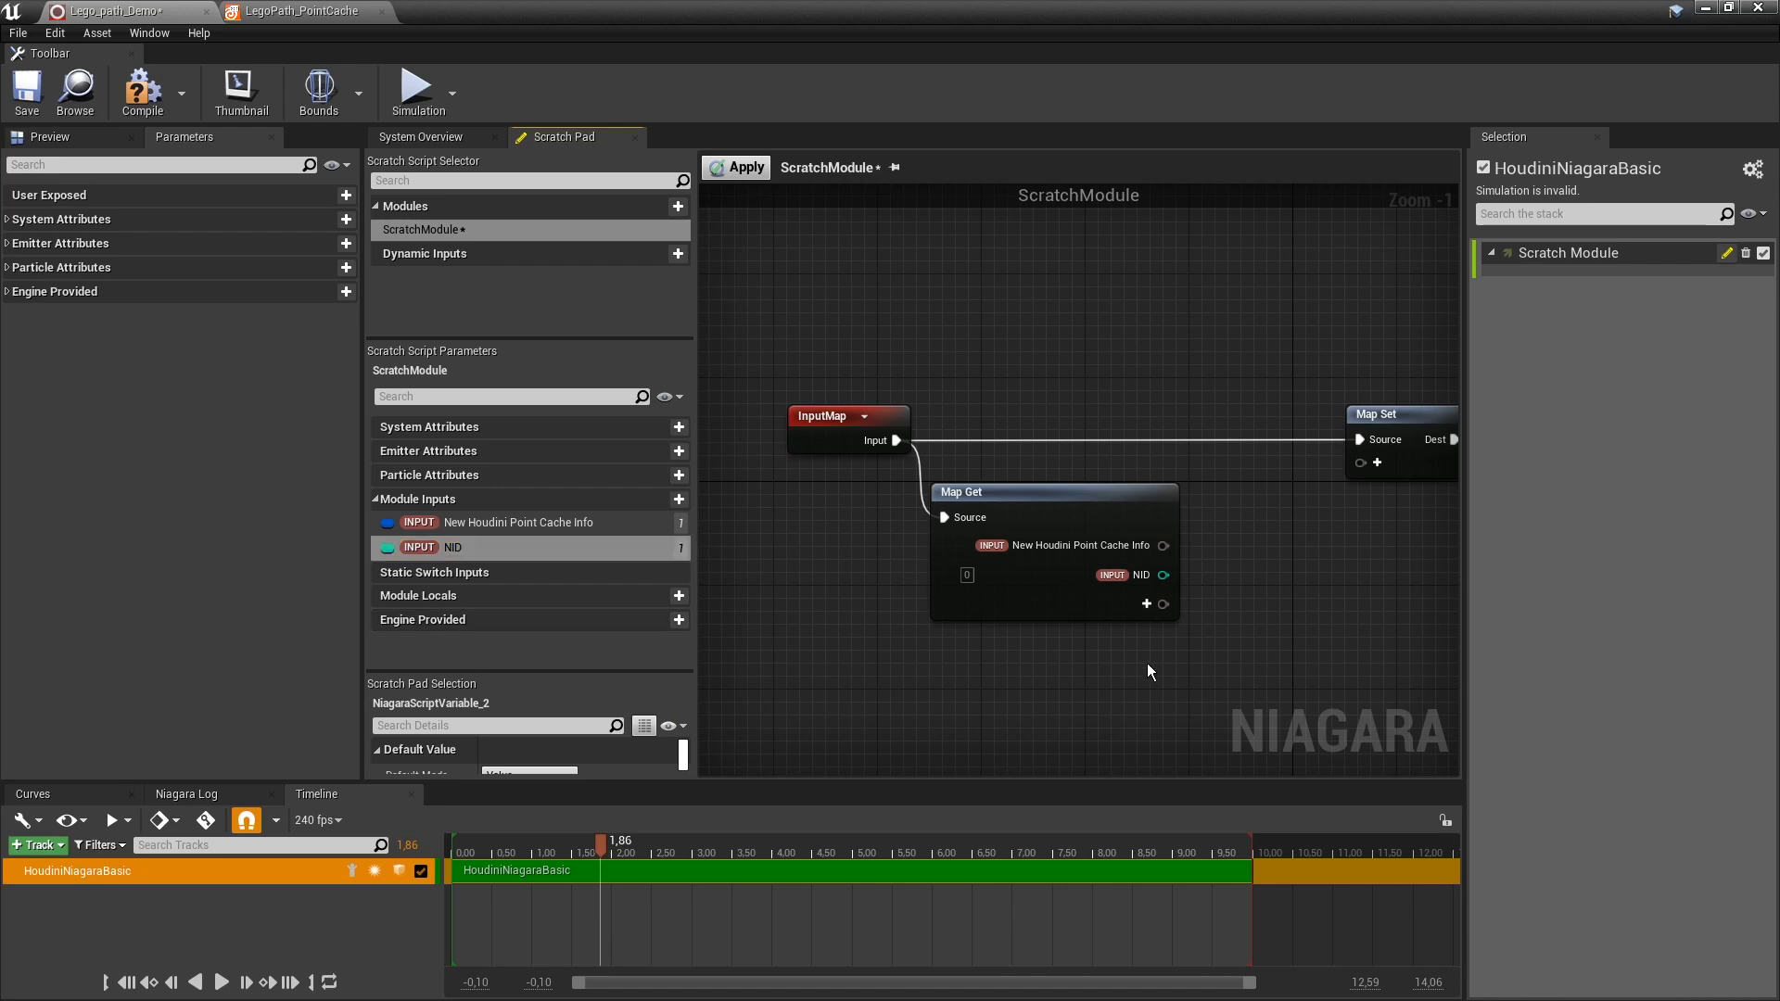
Add the Emitter Age parameter to the Map Get node.
click(1147, 604)
text(age)
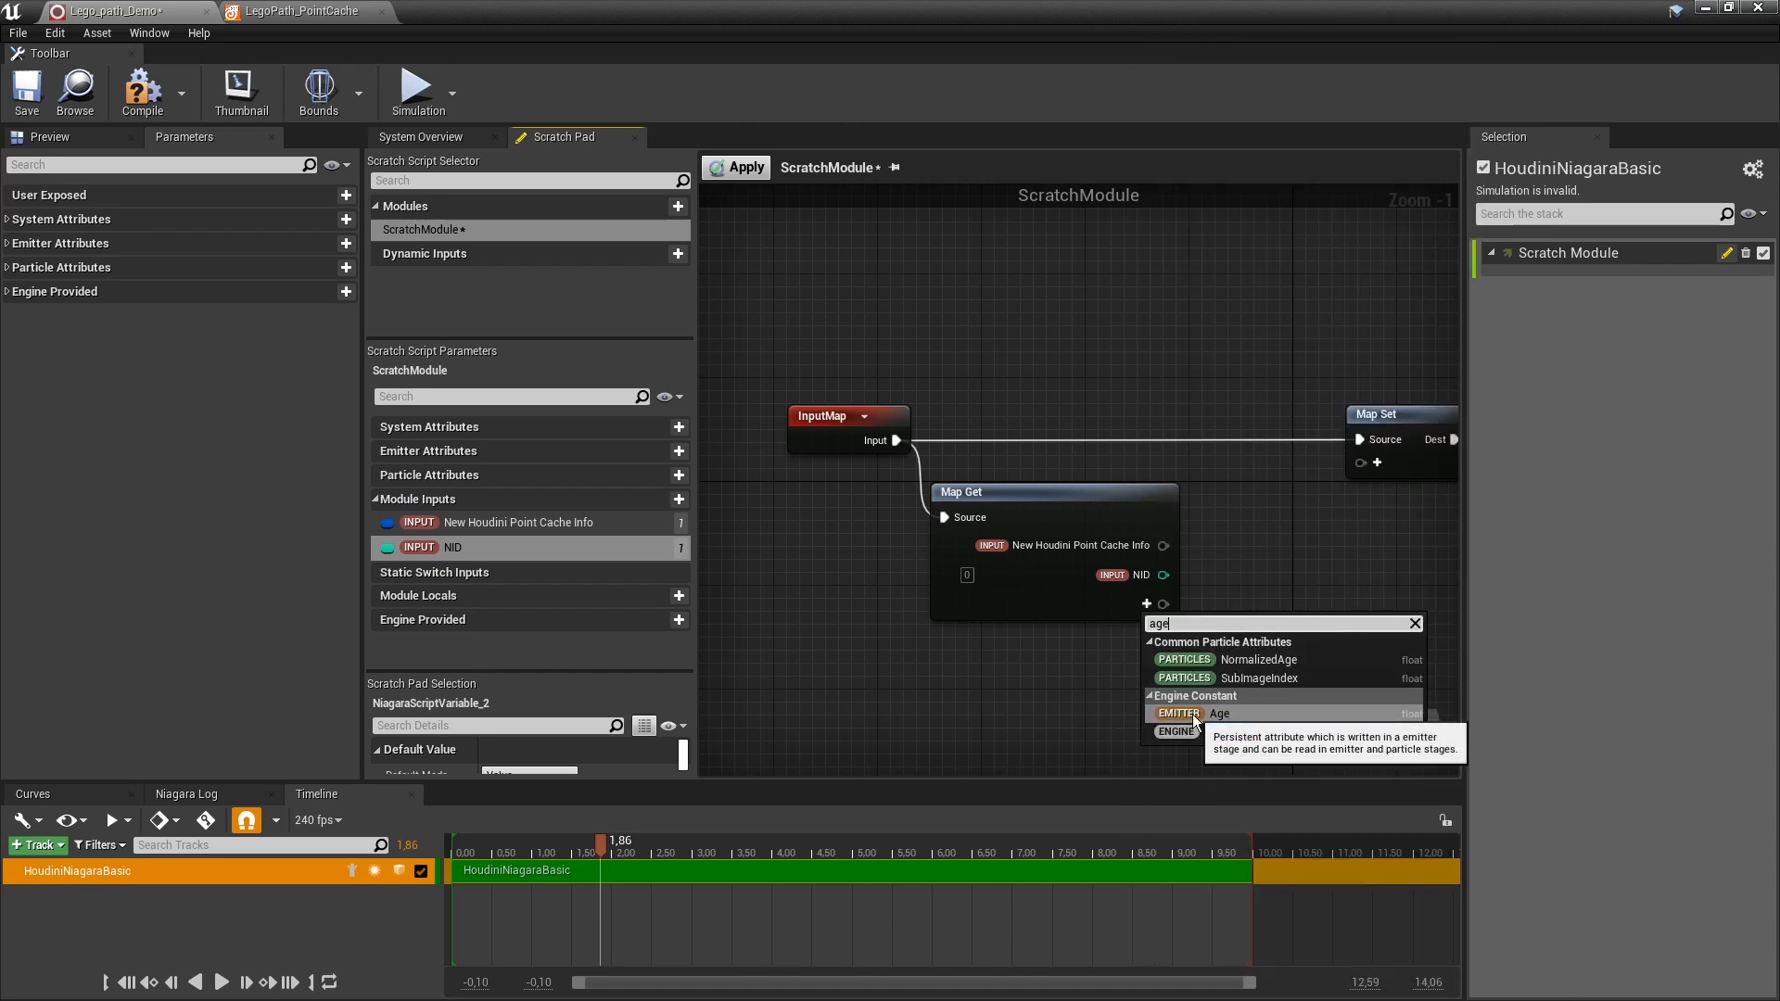
click(1193, 714)
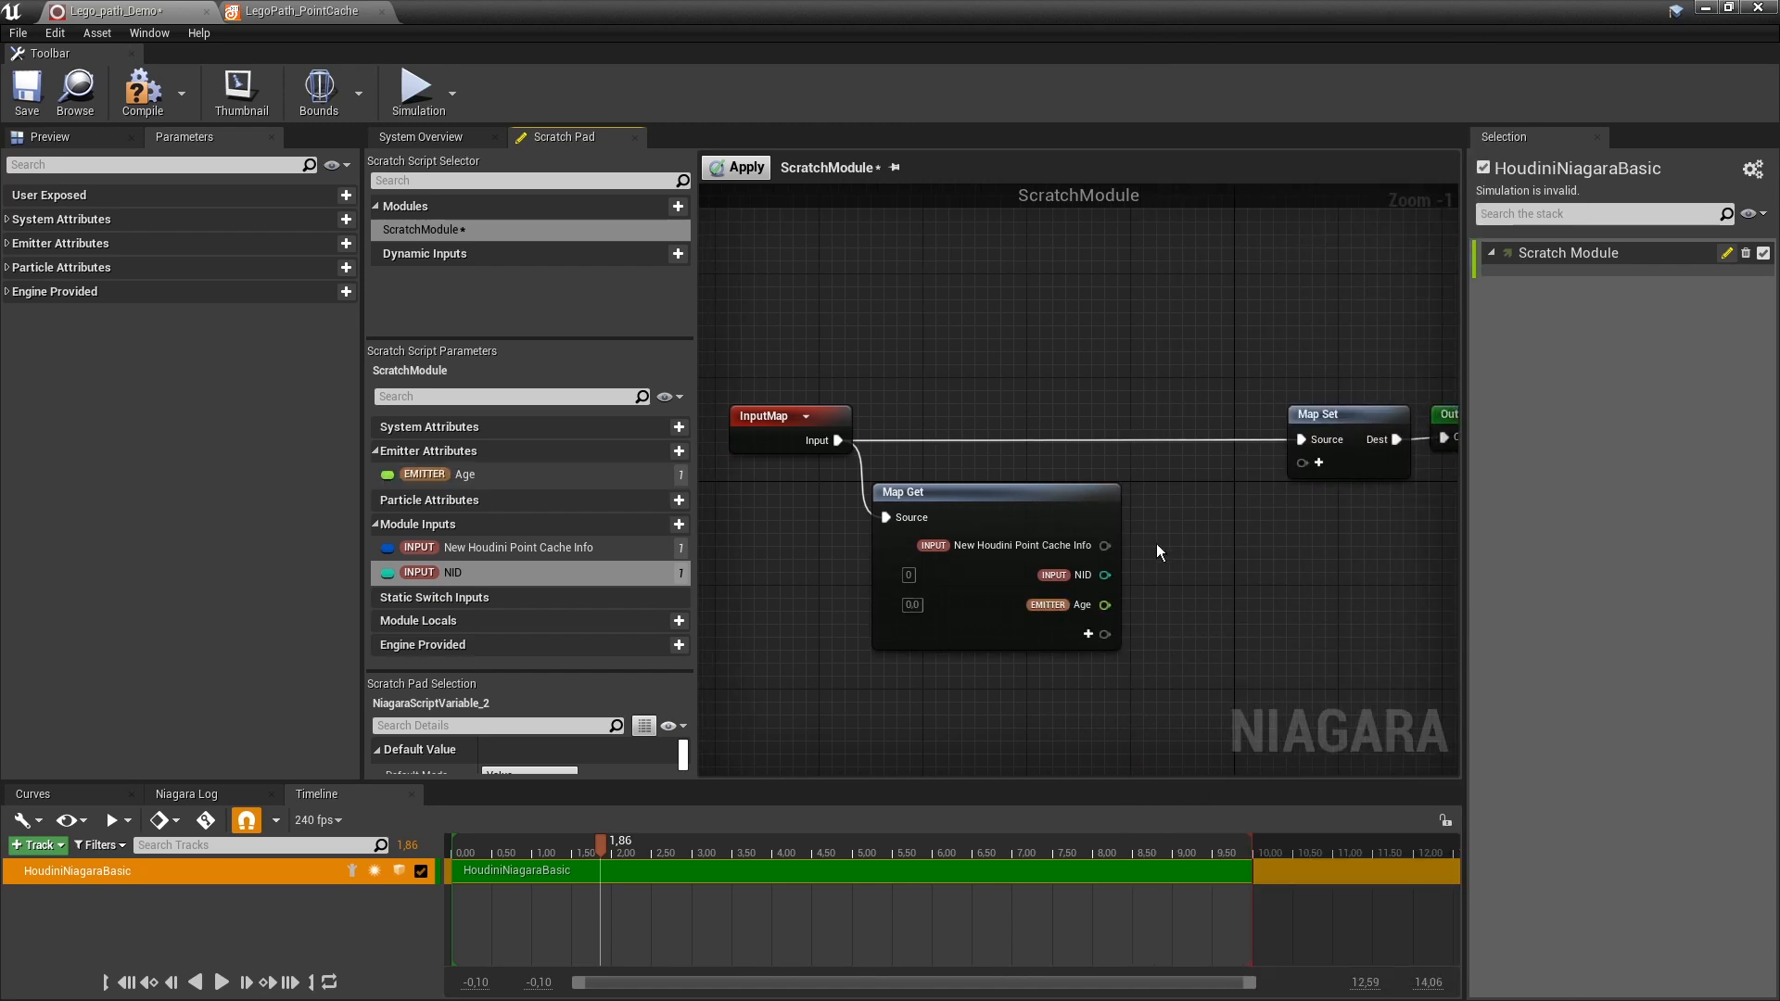
Move the Map Set and Output Module nodes farther from Map Get to make room in the graph.
scroll(1249, 576, down, 2)
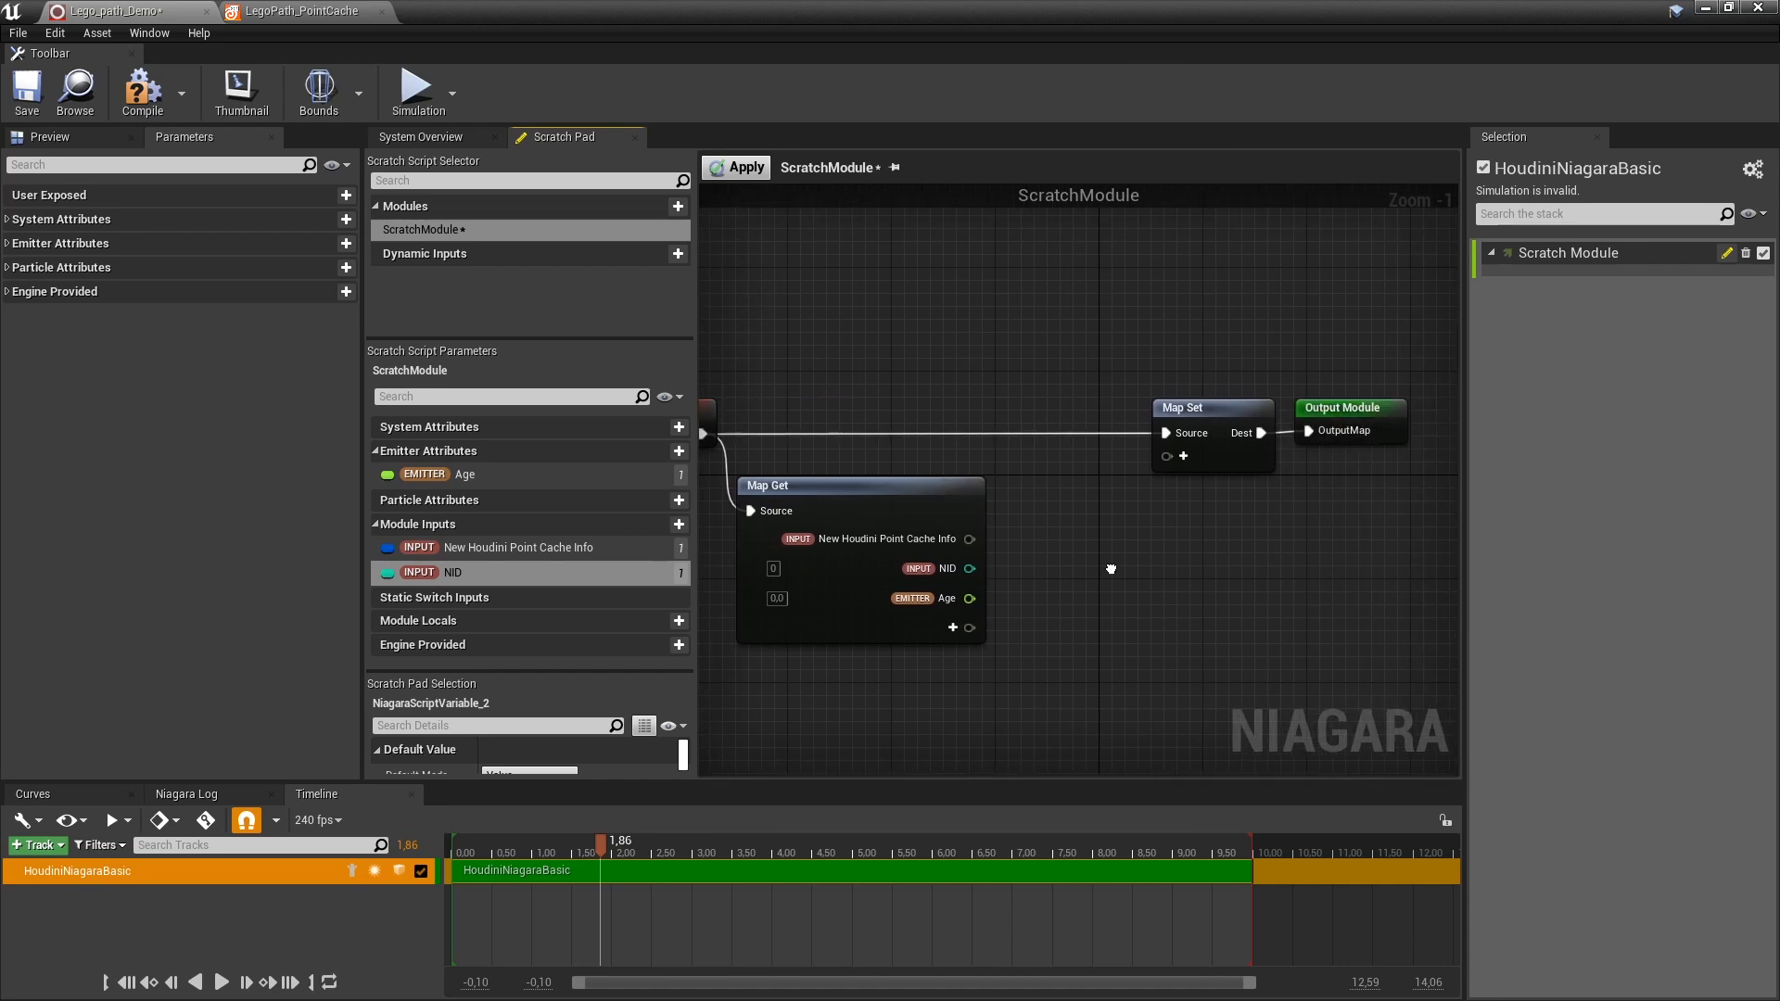
scroll(1109, 569, down, 2)
drag(1213, 525, 1403, 484)
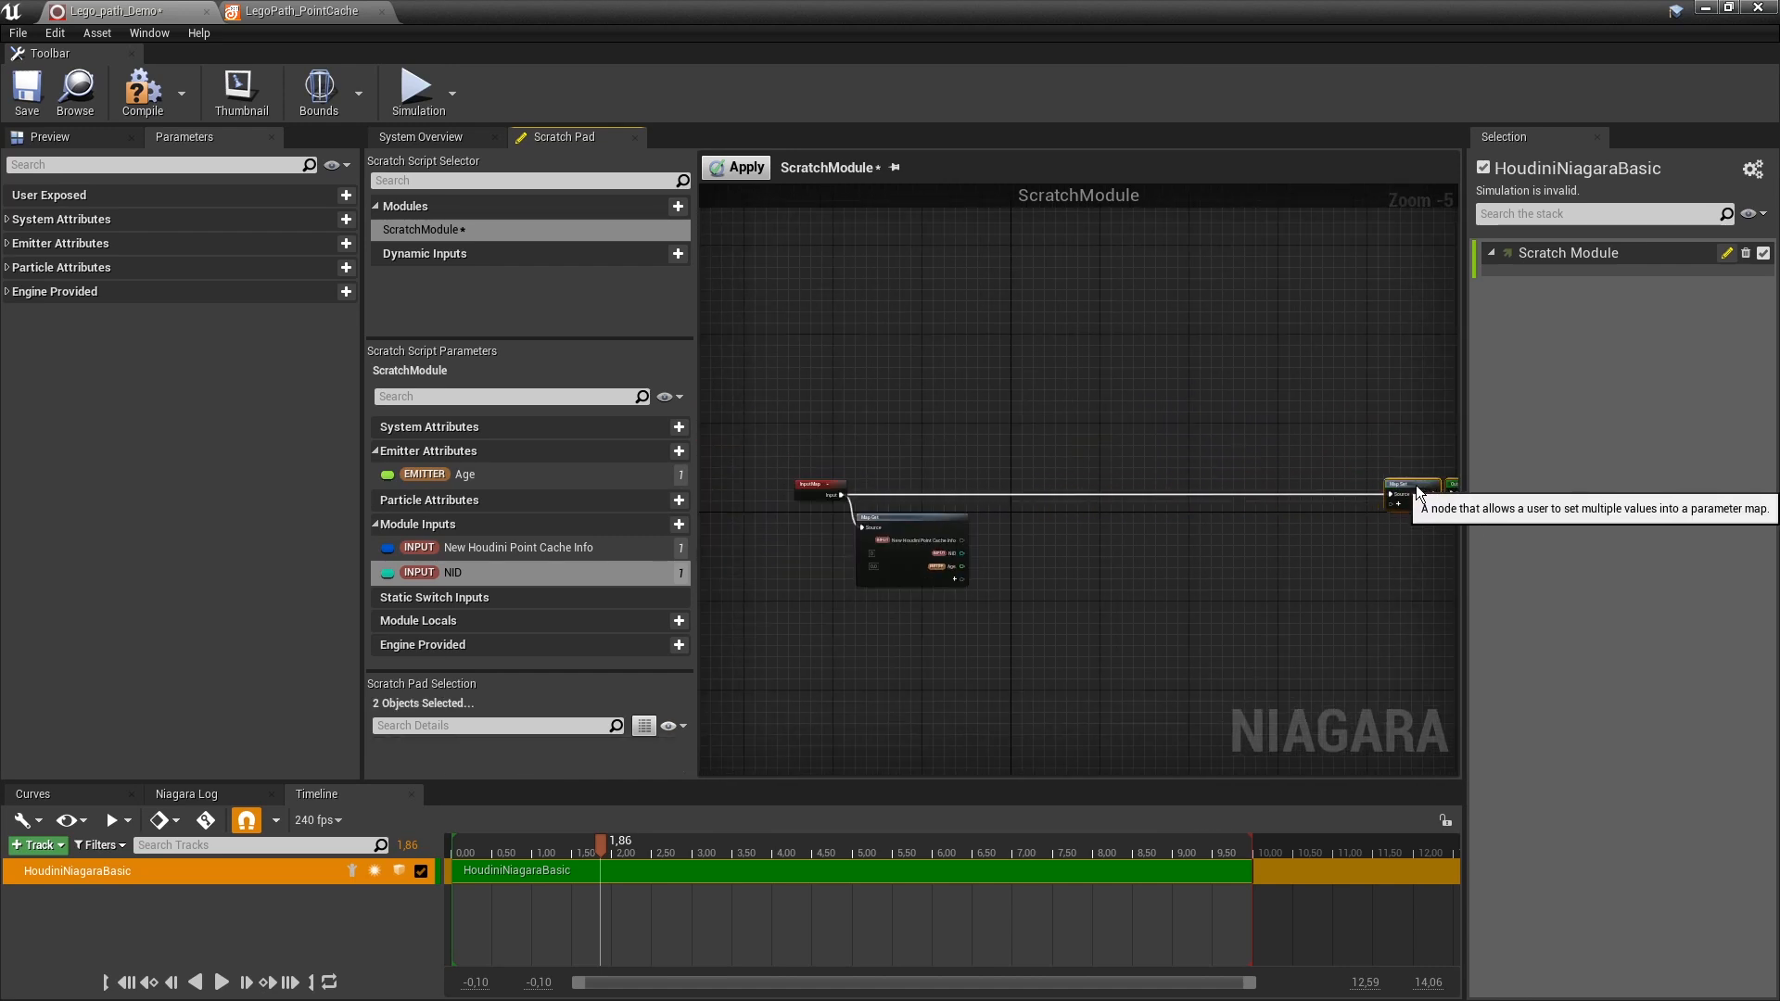
scroll(930, 574, up, 5)
click(1089, 492)
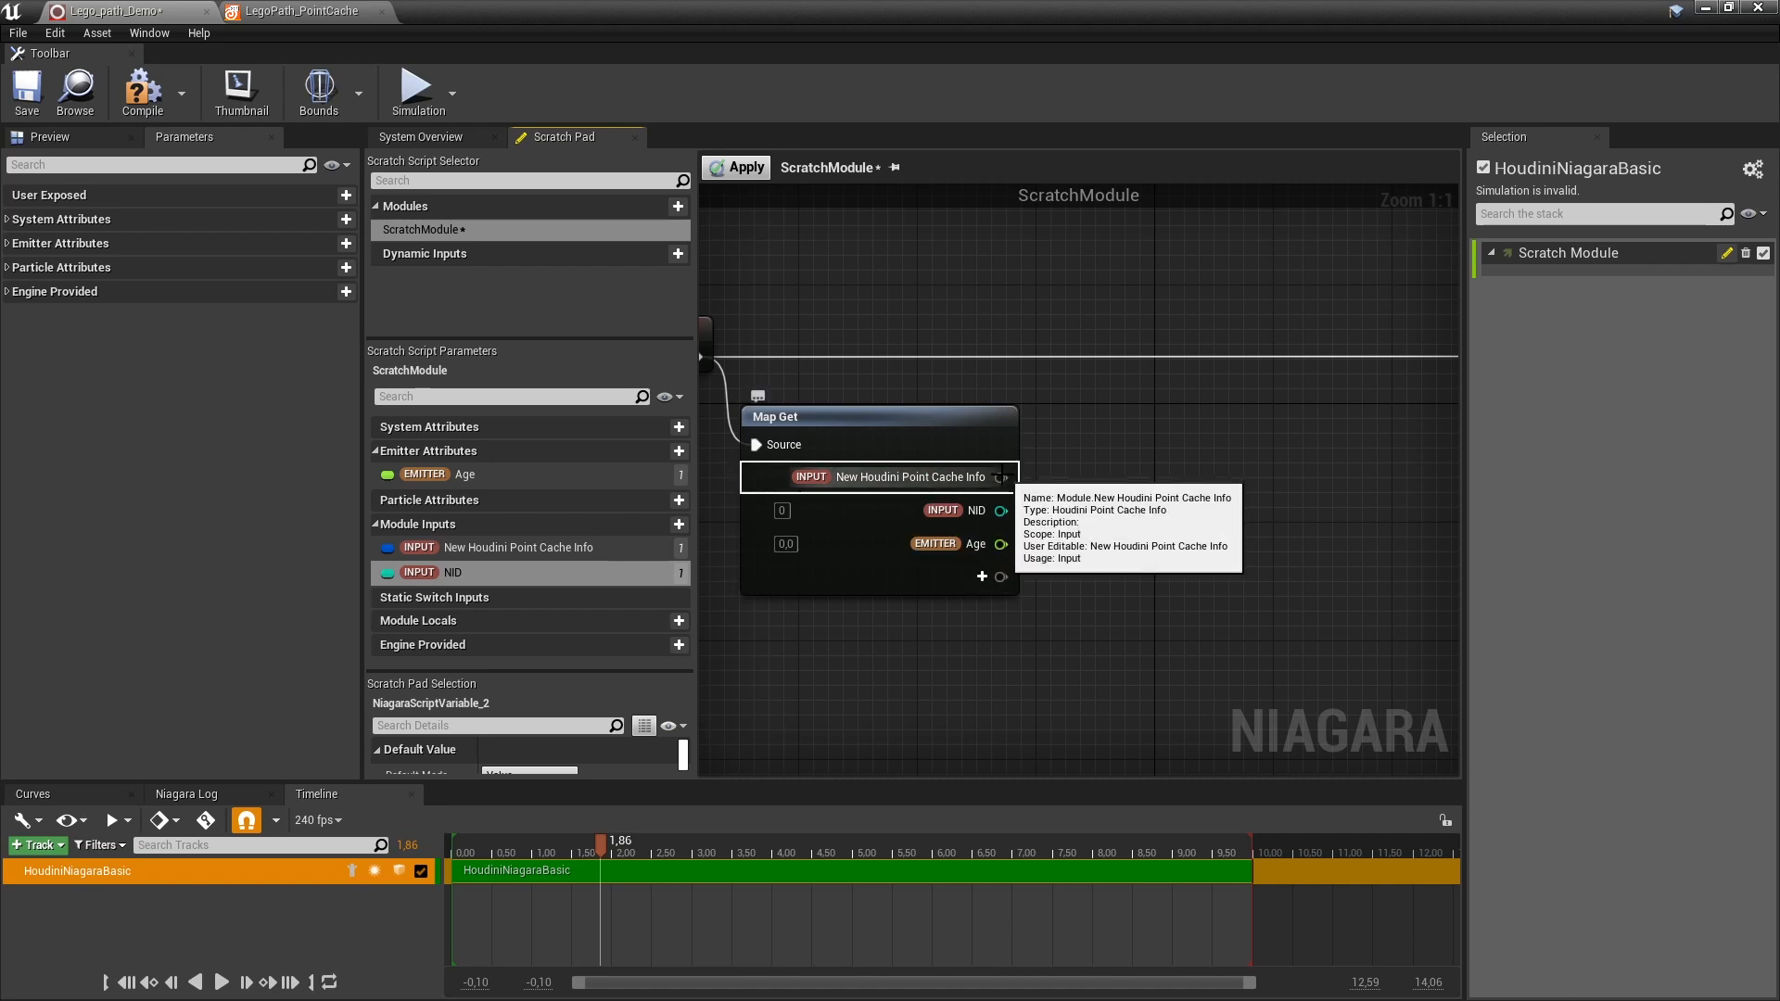
Create a Get Point Value at Time by String node from the point cache input and place it beside Map Get.
right_click(1120, 504)
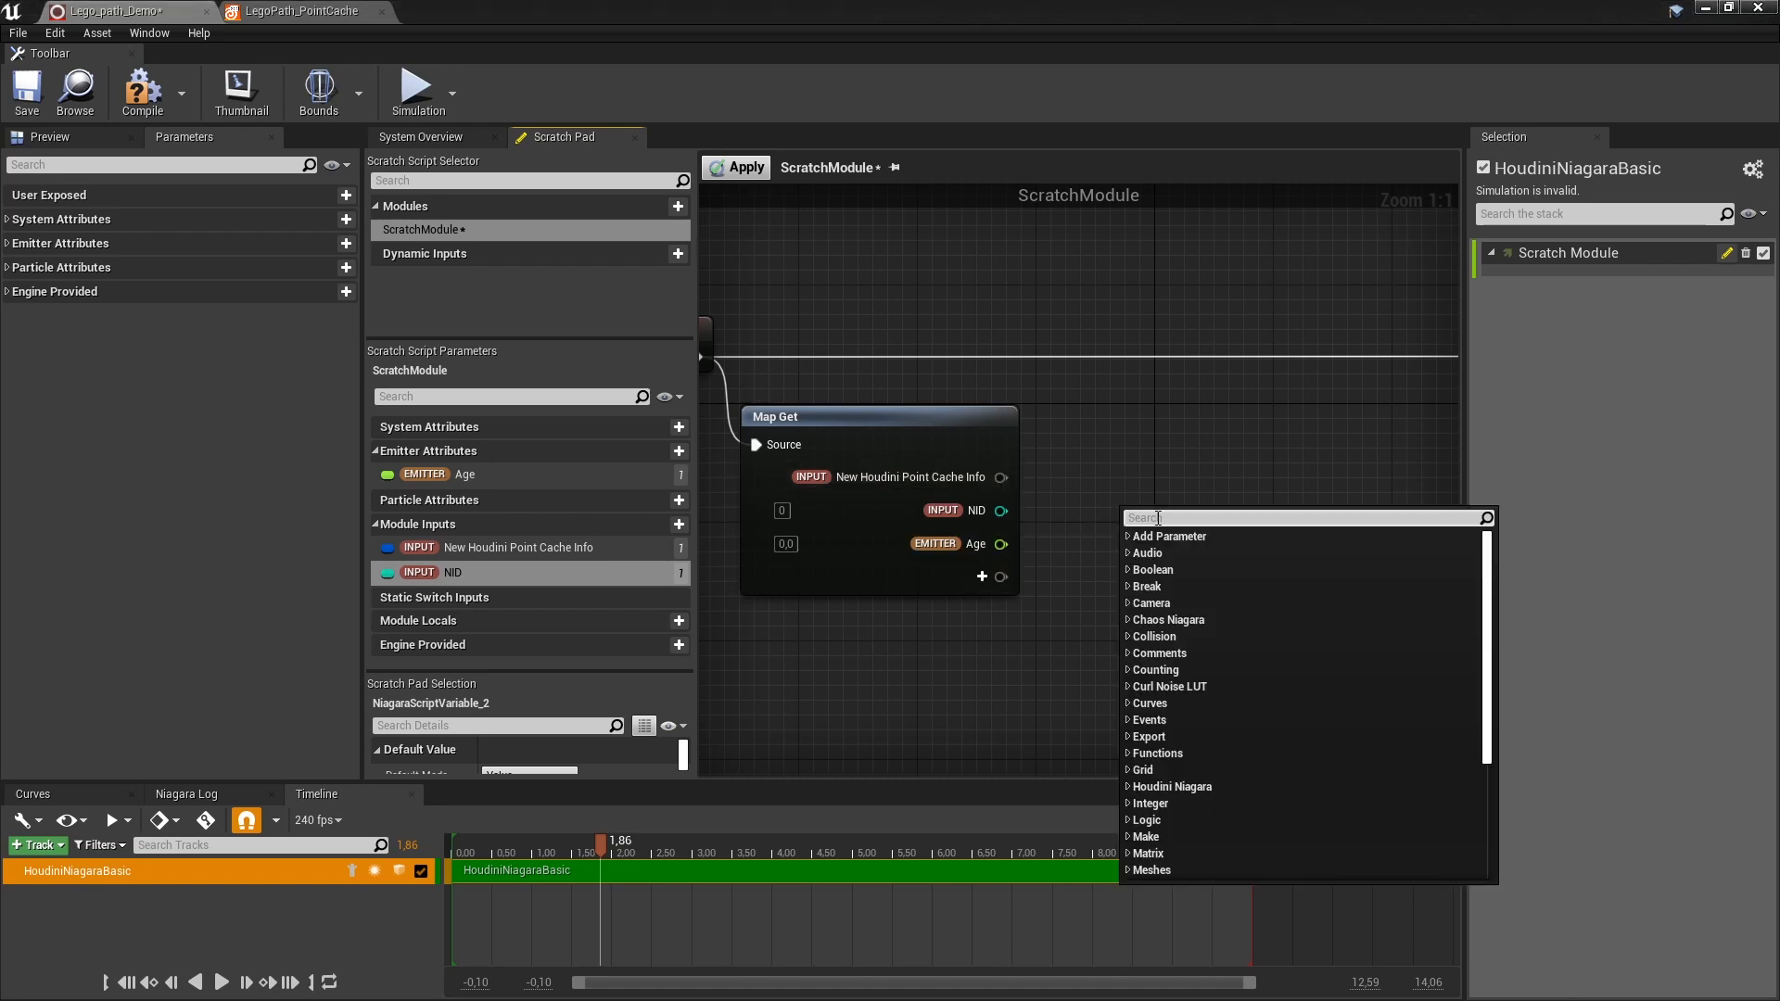
click(1002, 477)
drag(1002, 477, 1159, 527)
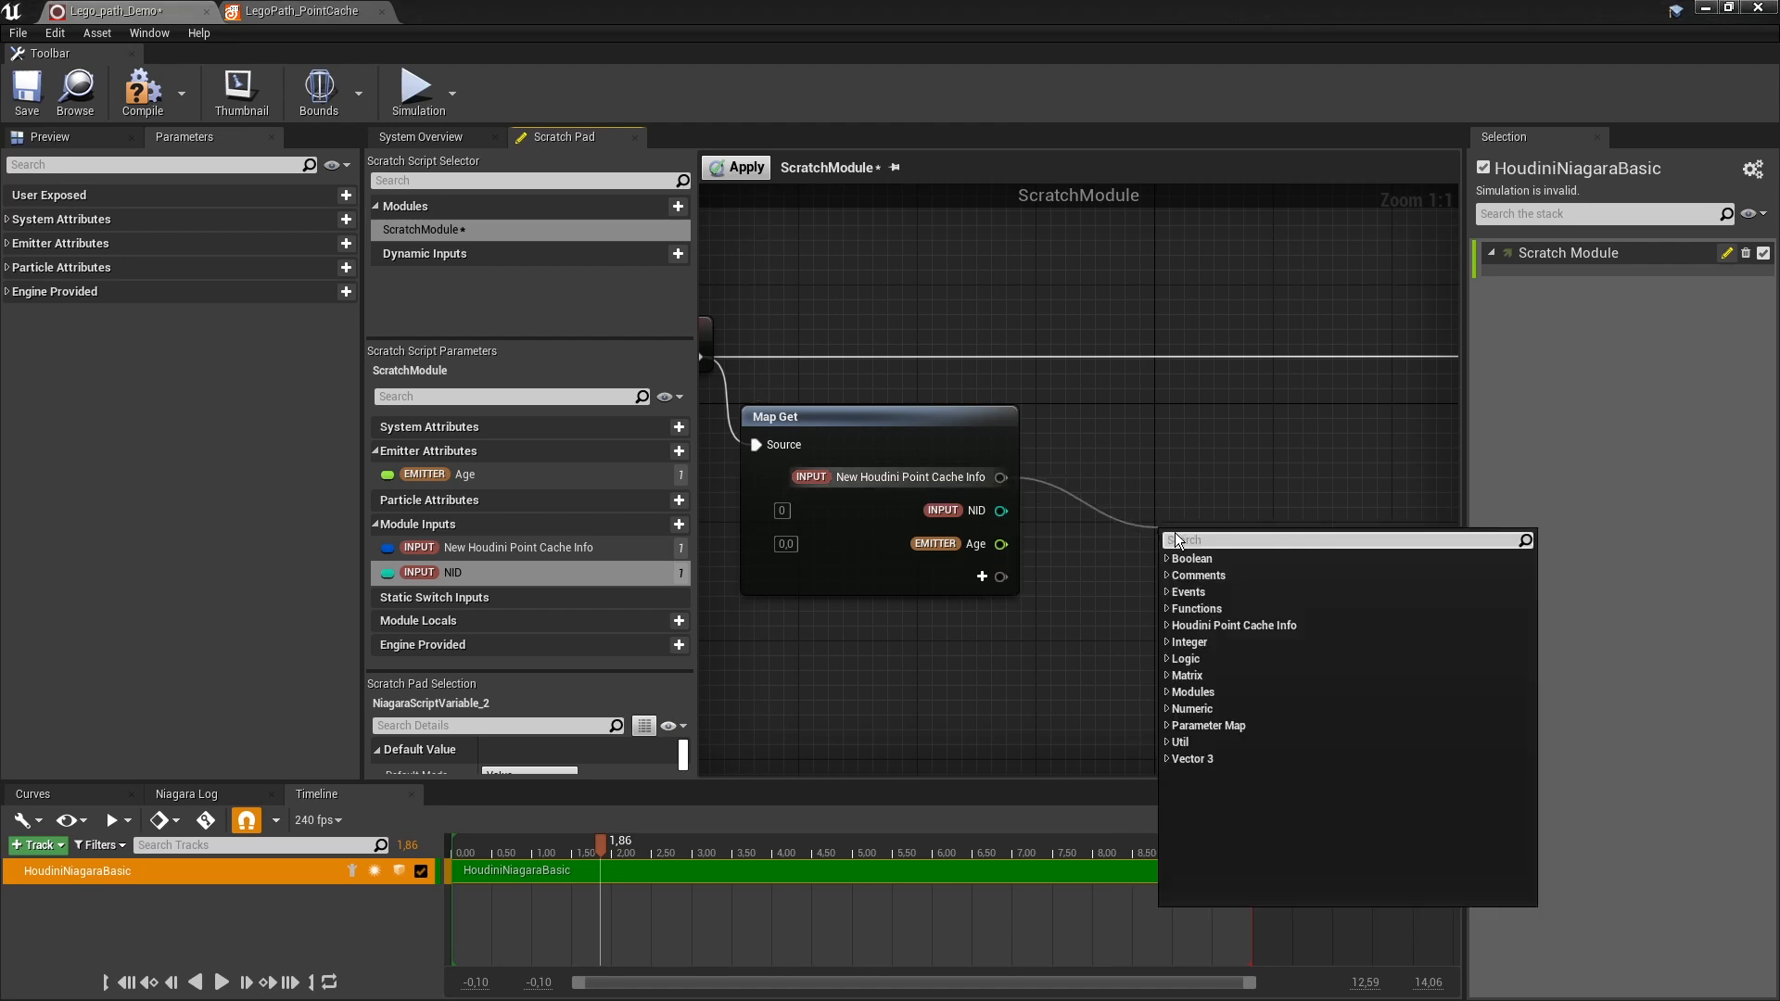
text(get poi)
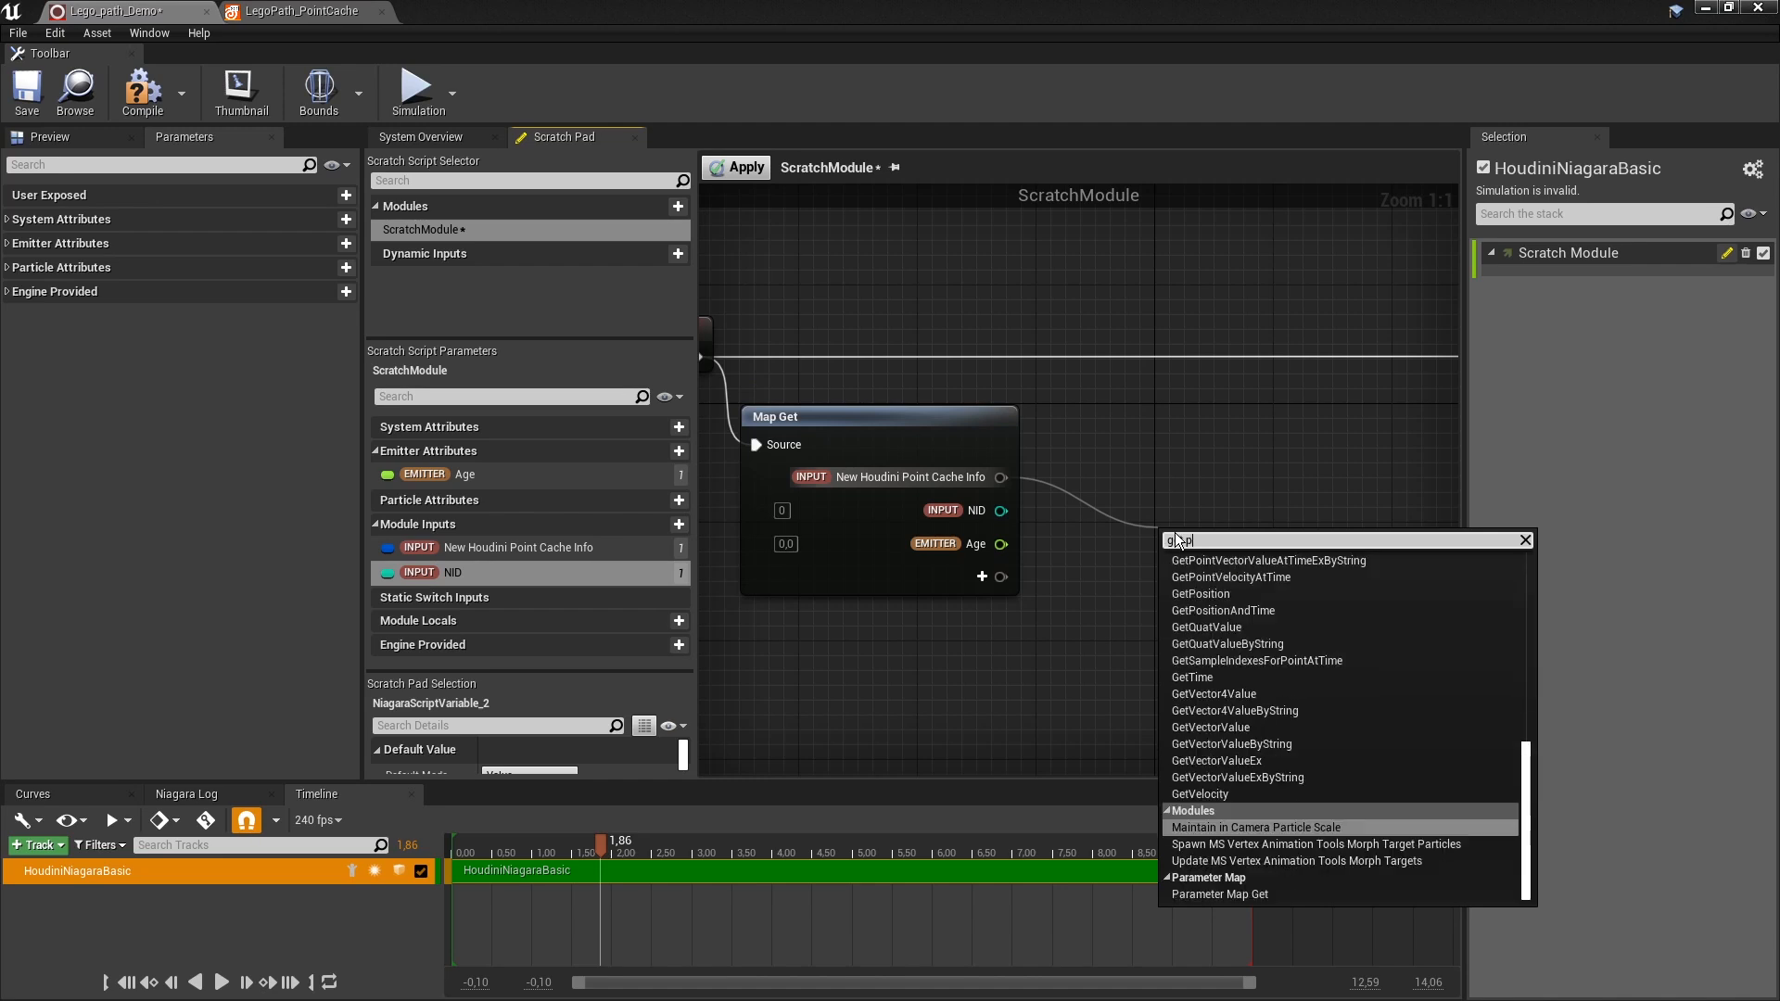
text(nt value)
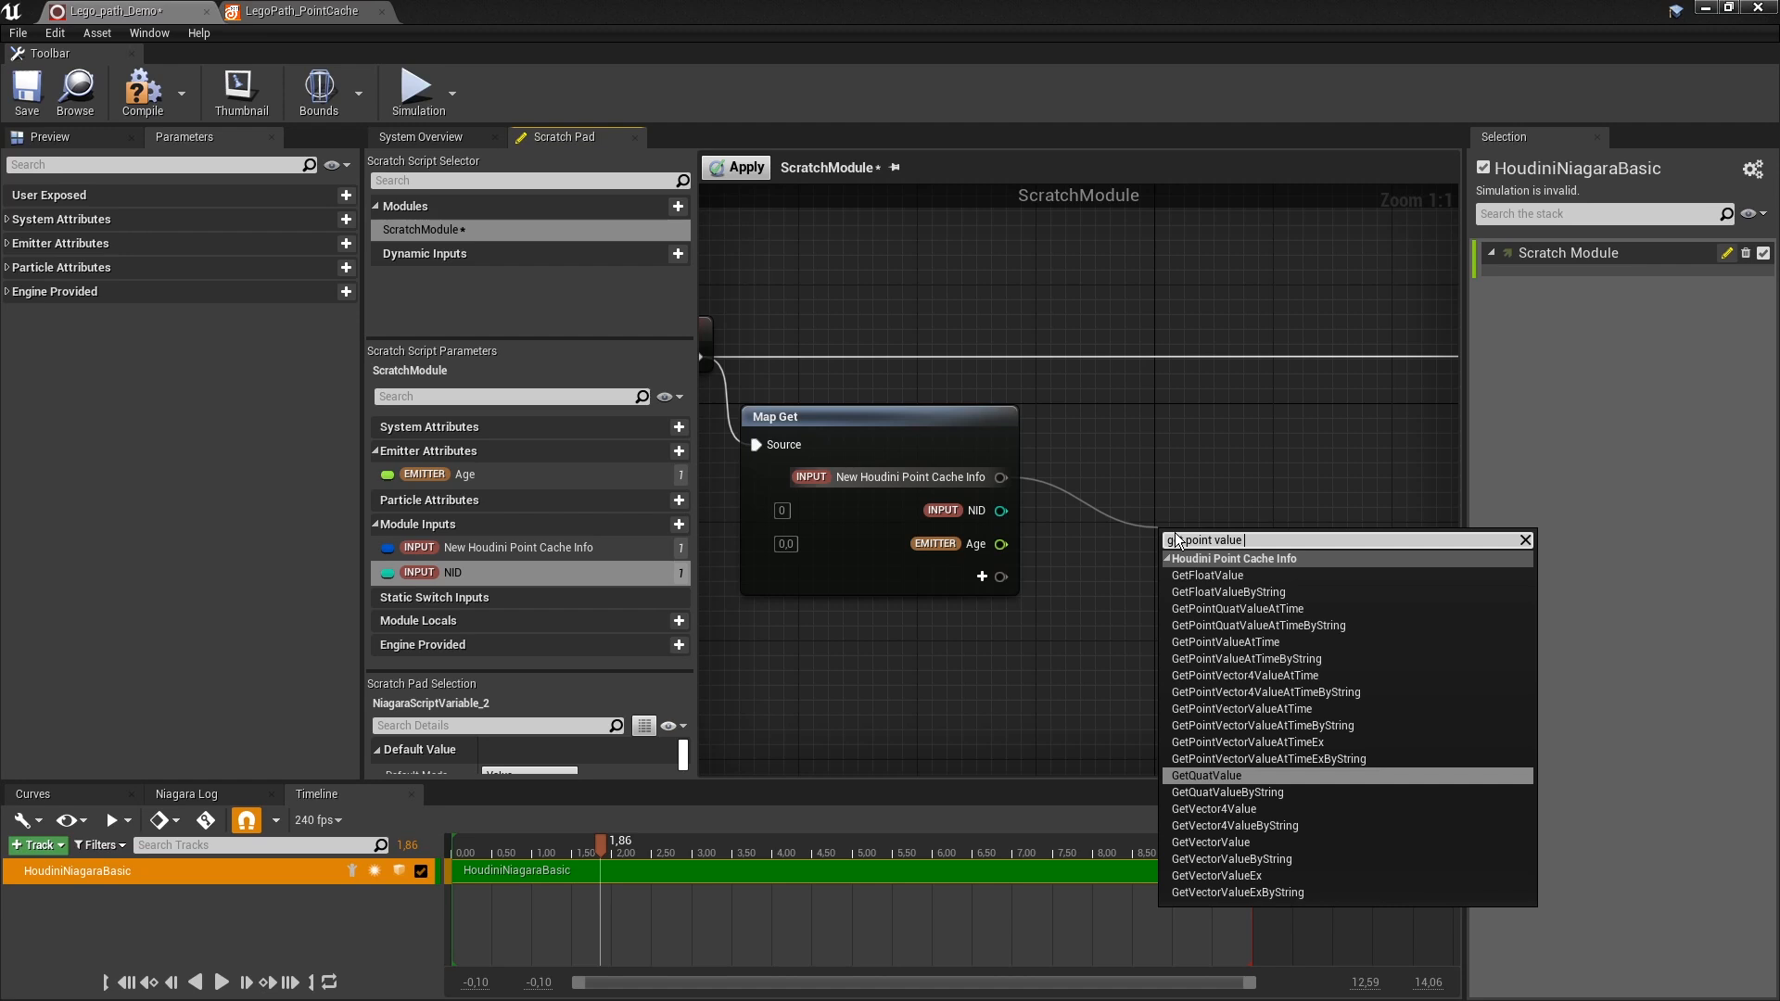
click(1256, 660)
drag(1287, 535, 1302, 446)
Connect NID to PointID and Emitter Age to Time on the Get Point Value node, and shift the node farther from Map Get.
right_drag(1095, 500, 1027, 499)
drag(932, 508, 1119, 527)
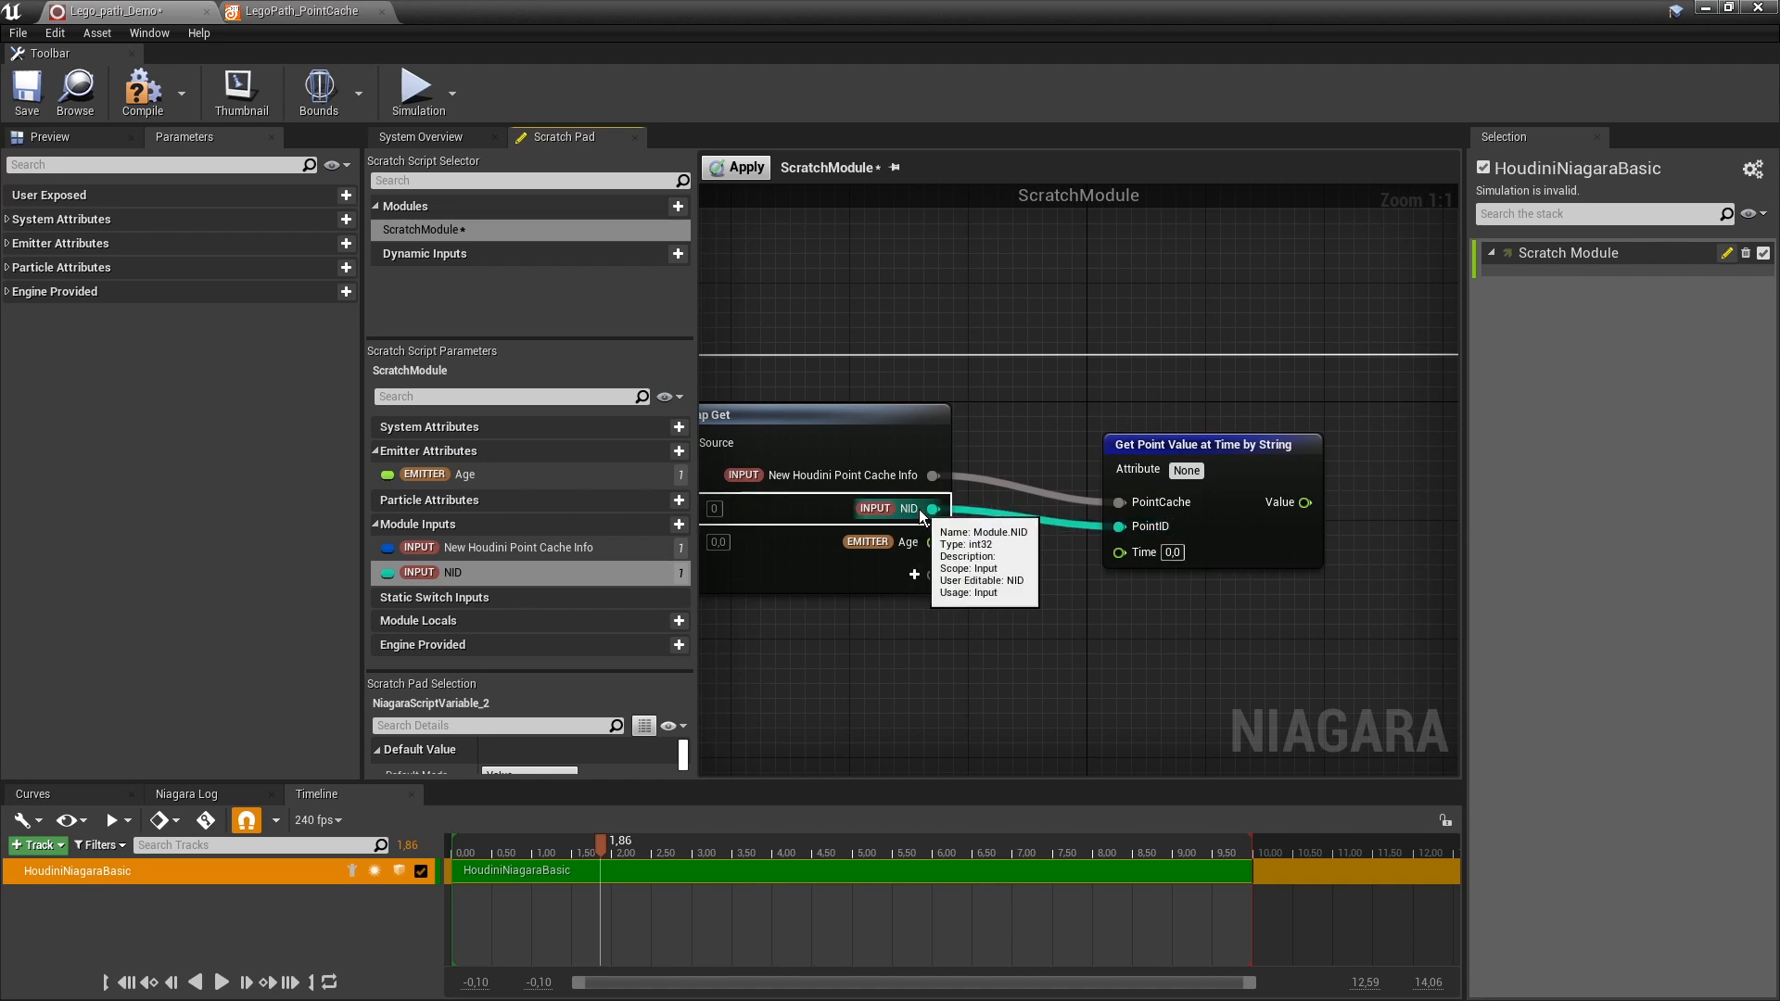
drag(933, 543, 1126, 555)
right_drag(1190, 450, 1078, 466)
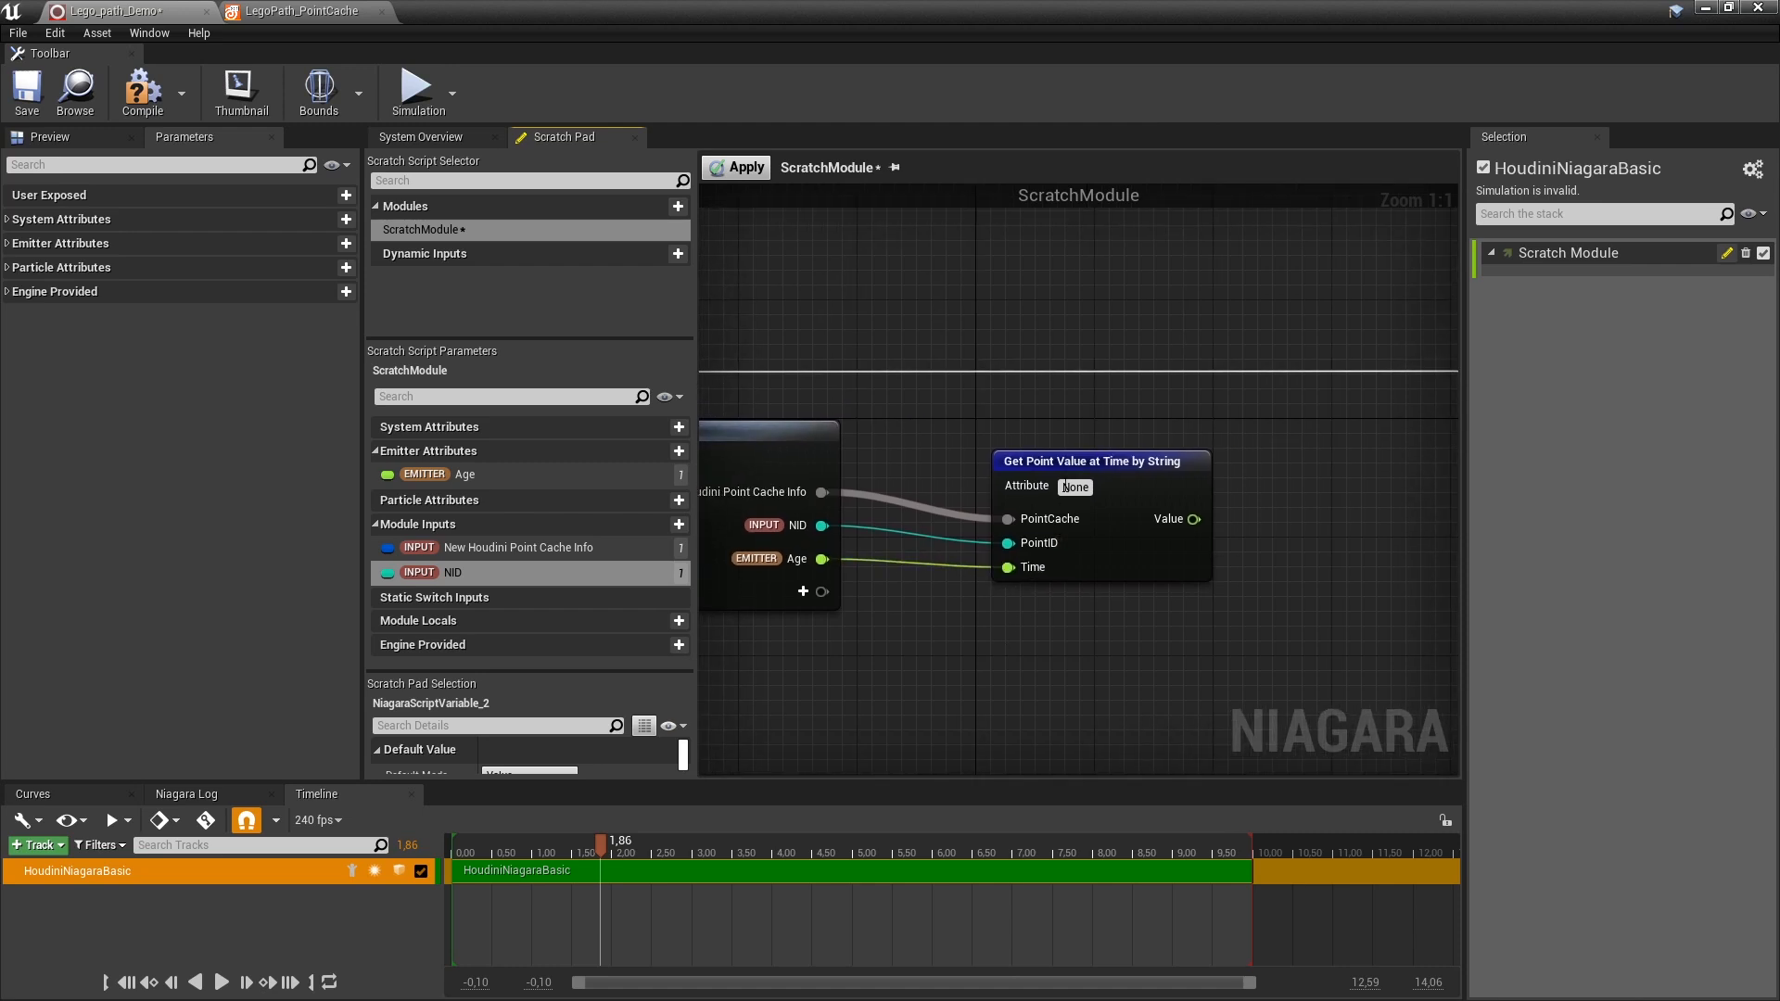
drag(1078, 466, 1138, 451)
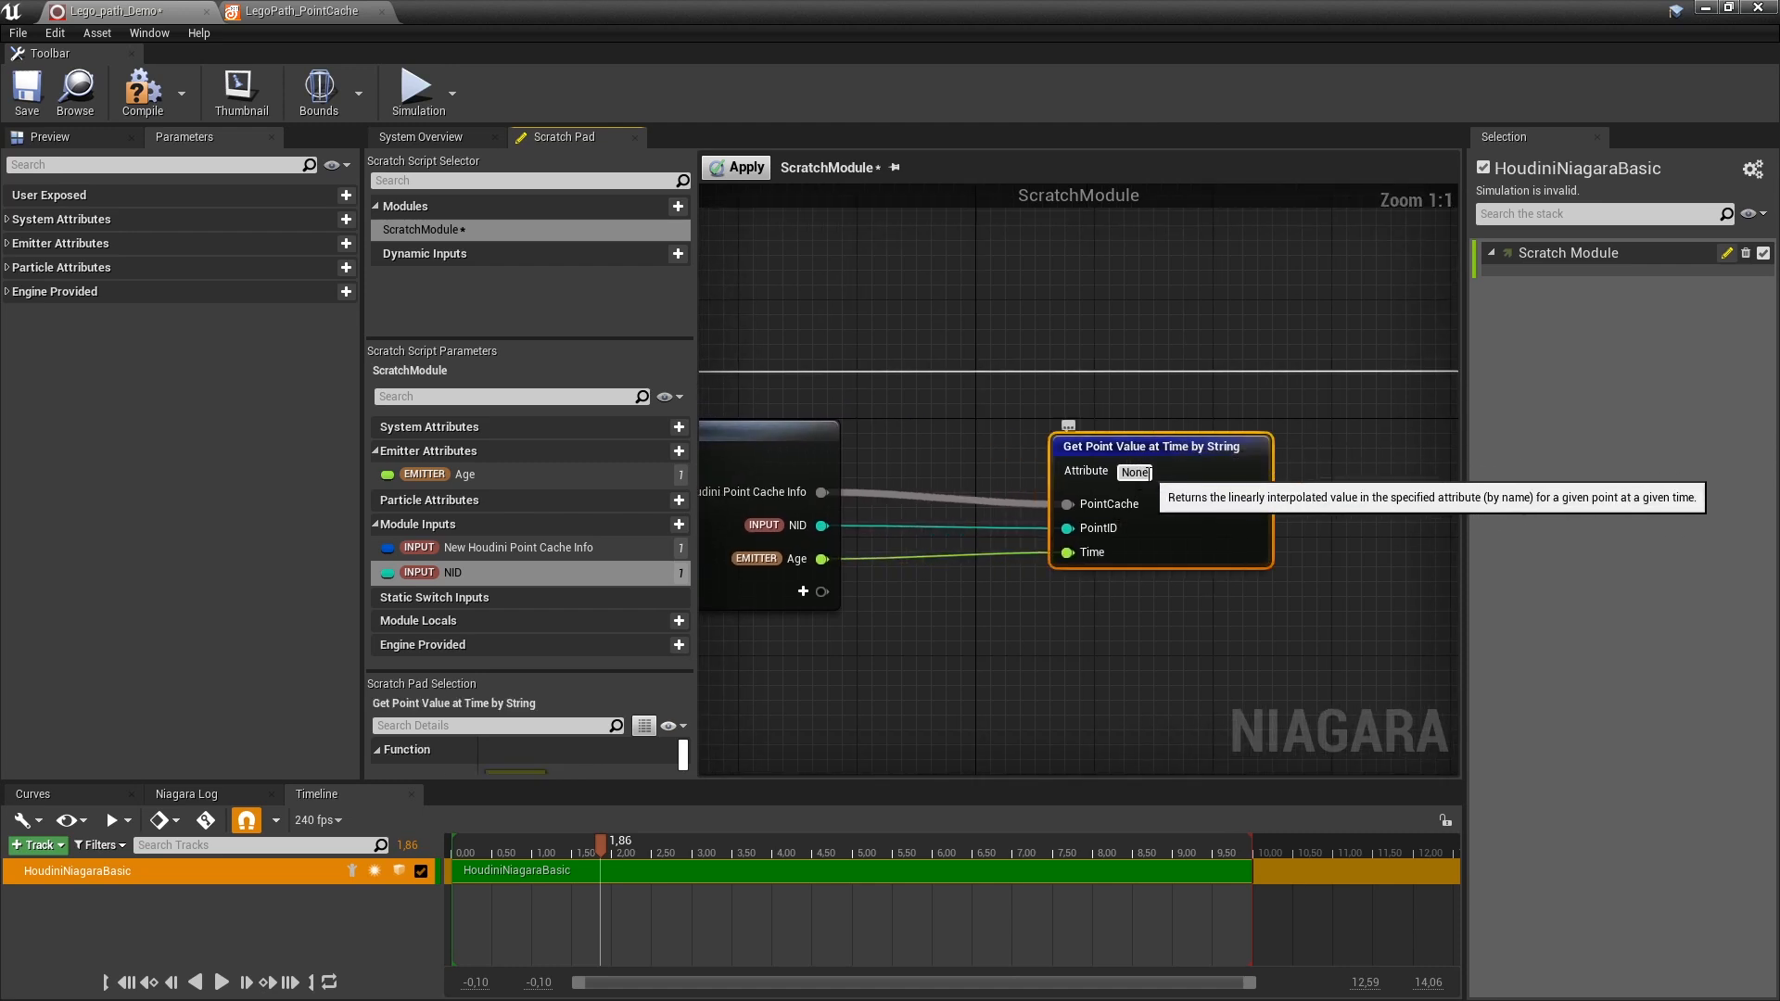
Copy the attribute name Custom_pos.1 from the LegoPath_PointCache attribute array into the Get Point Value node's Attribute.
click(1118, 638)
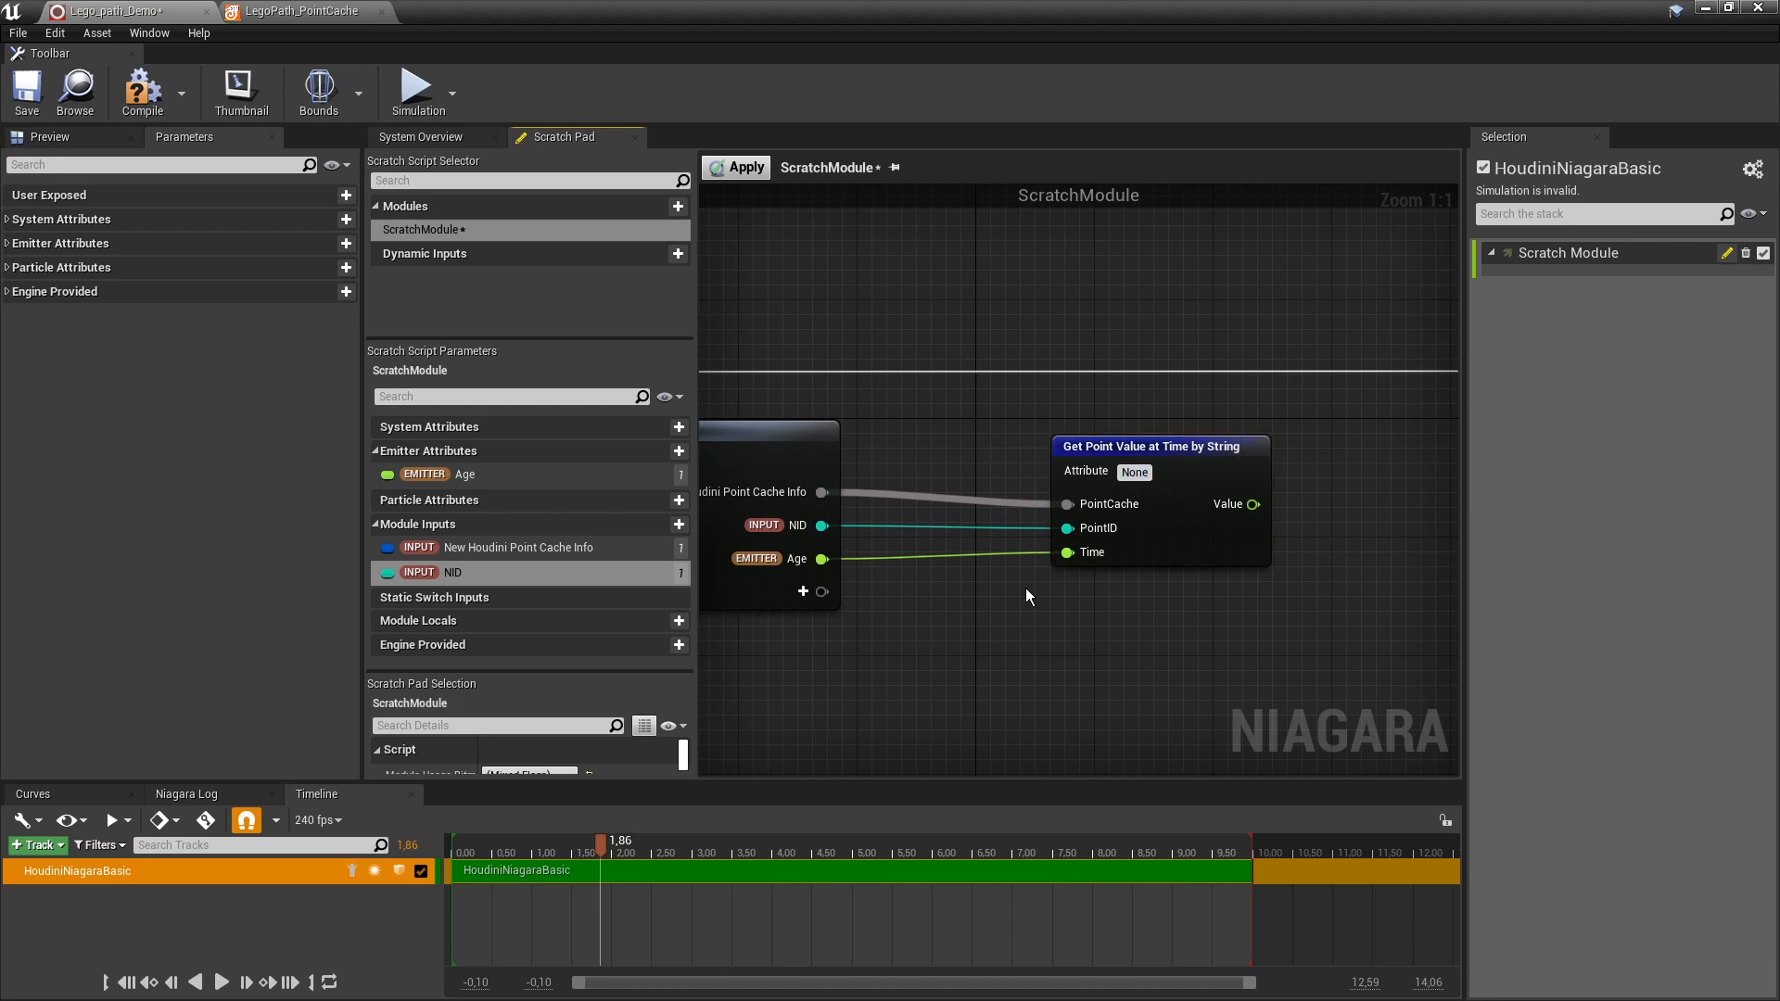
click(316, 11)
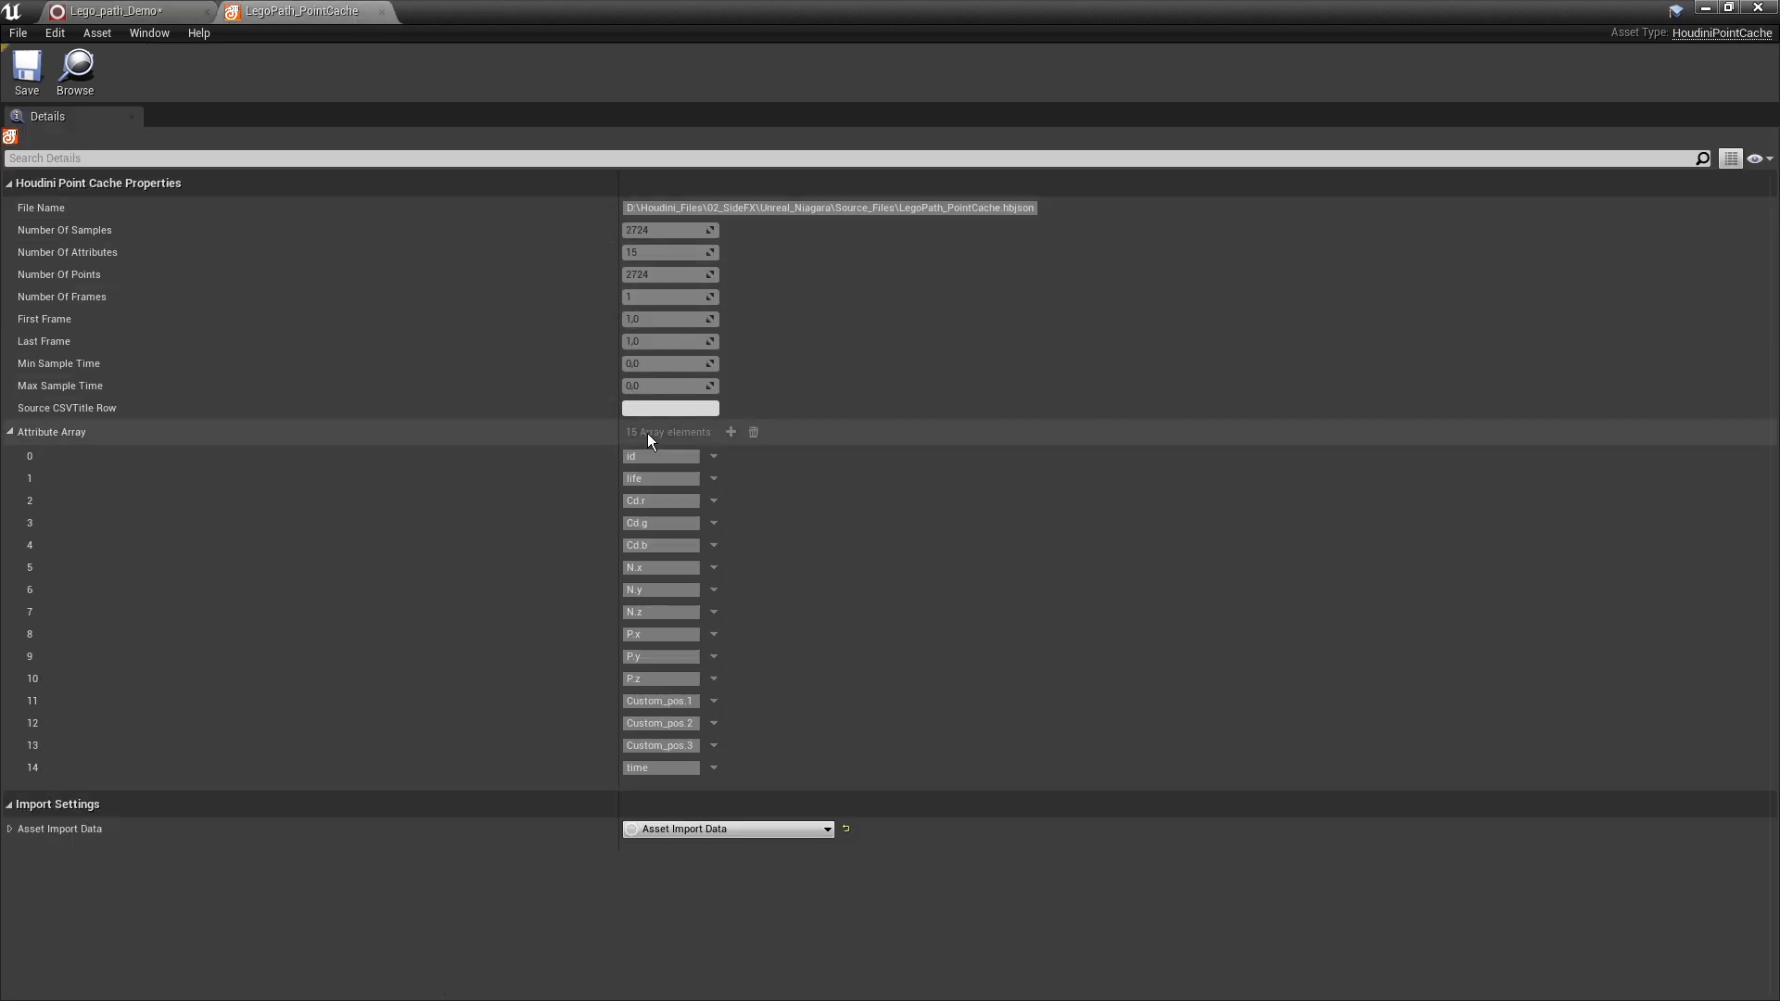
click(694, 704)
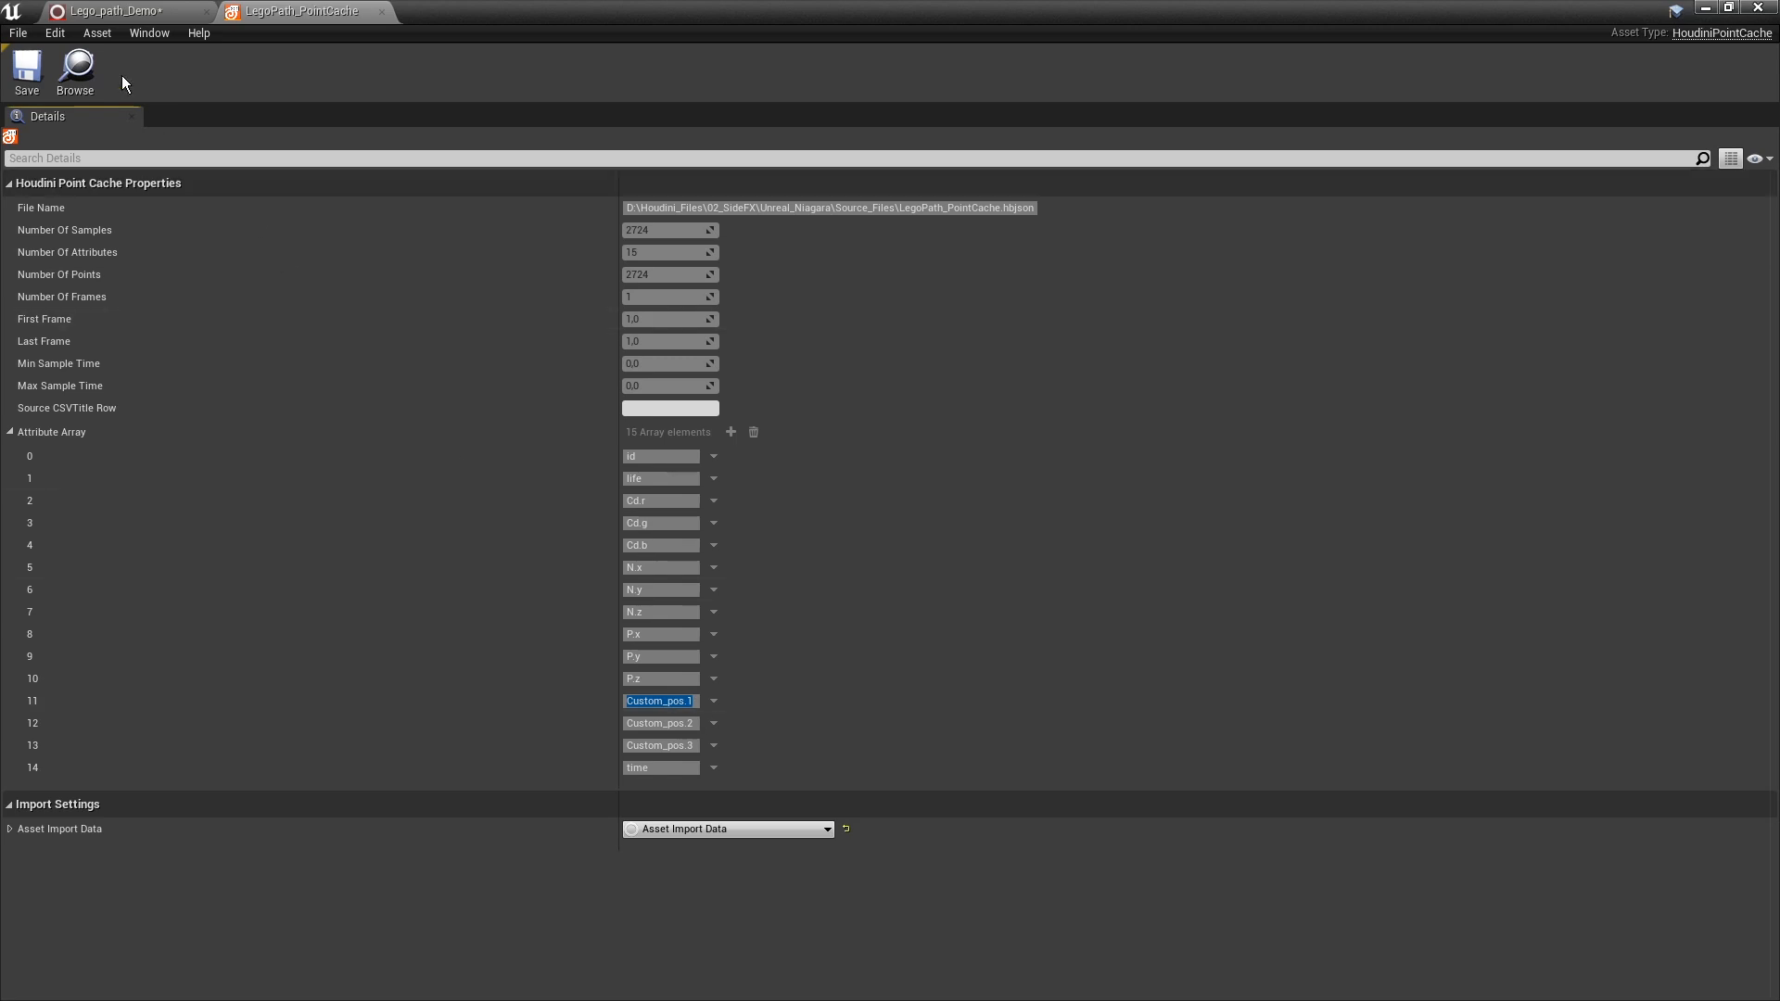
click(104, 19)
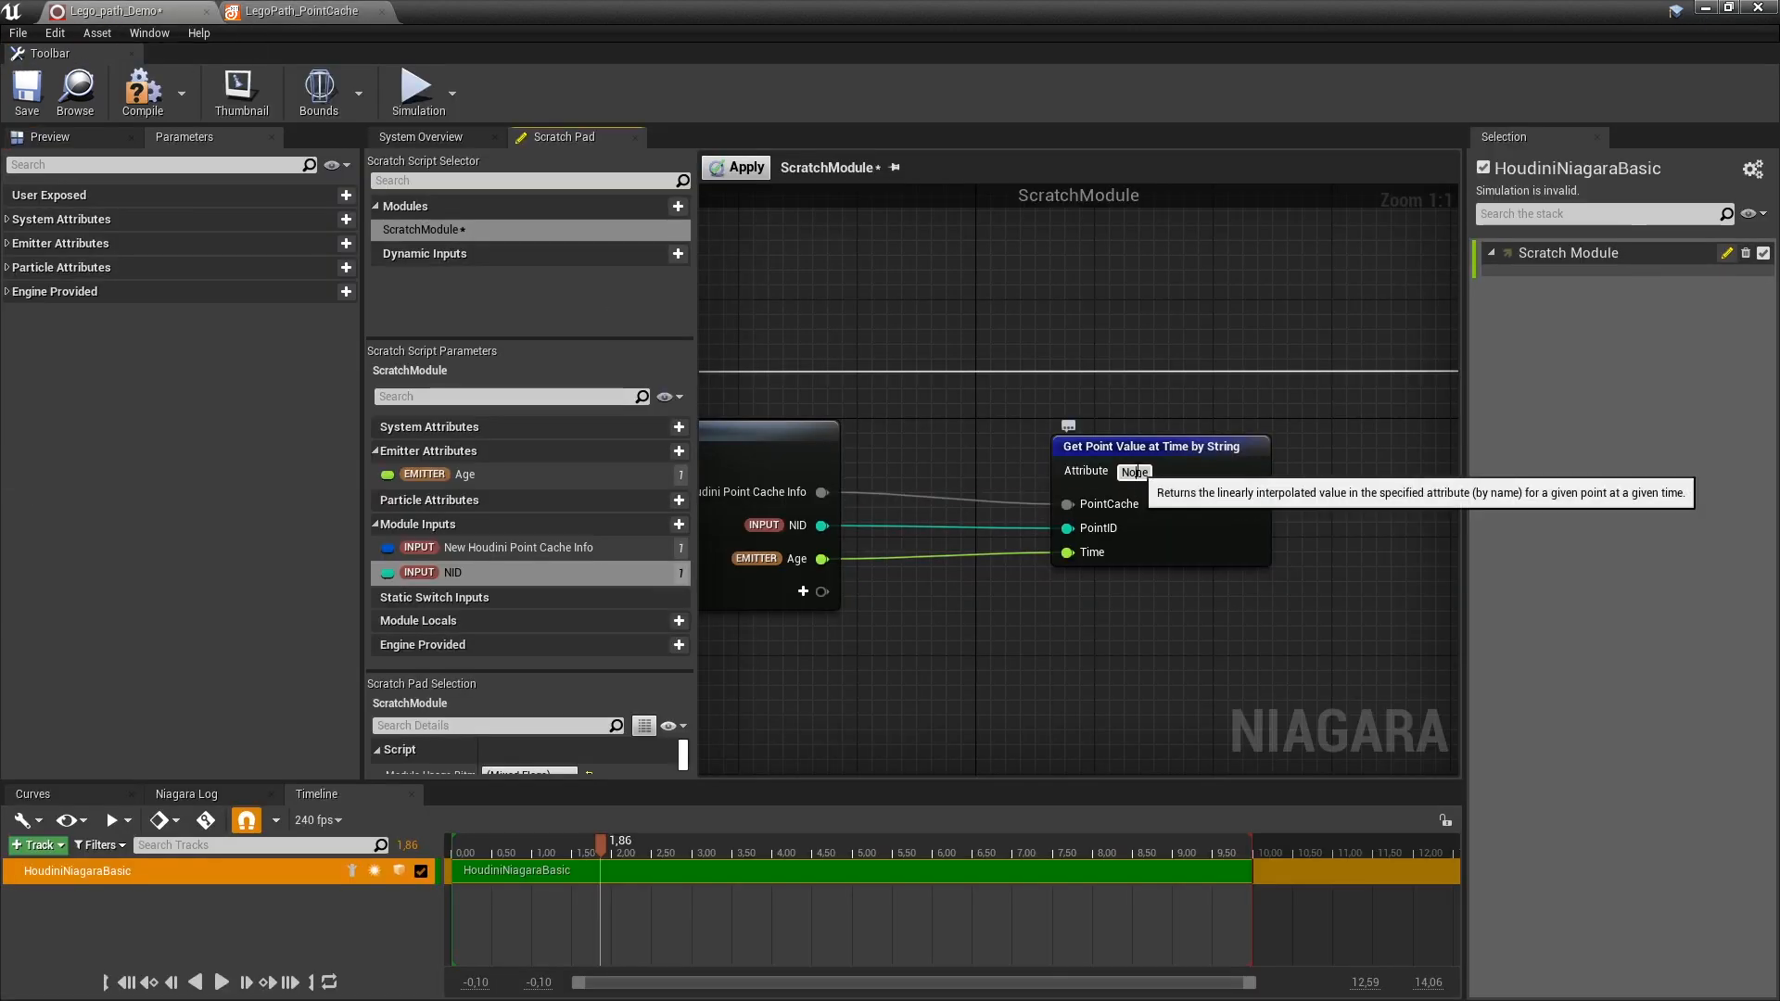
text(Custom_pos.1)
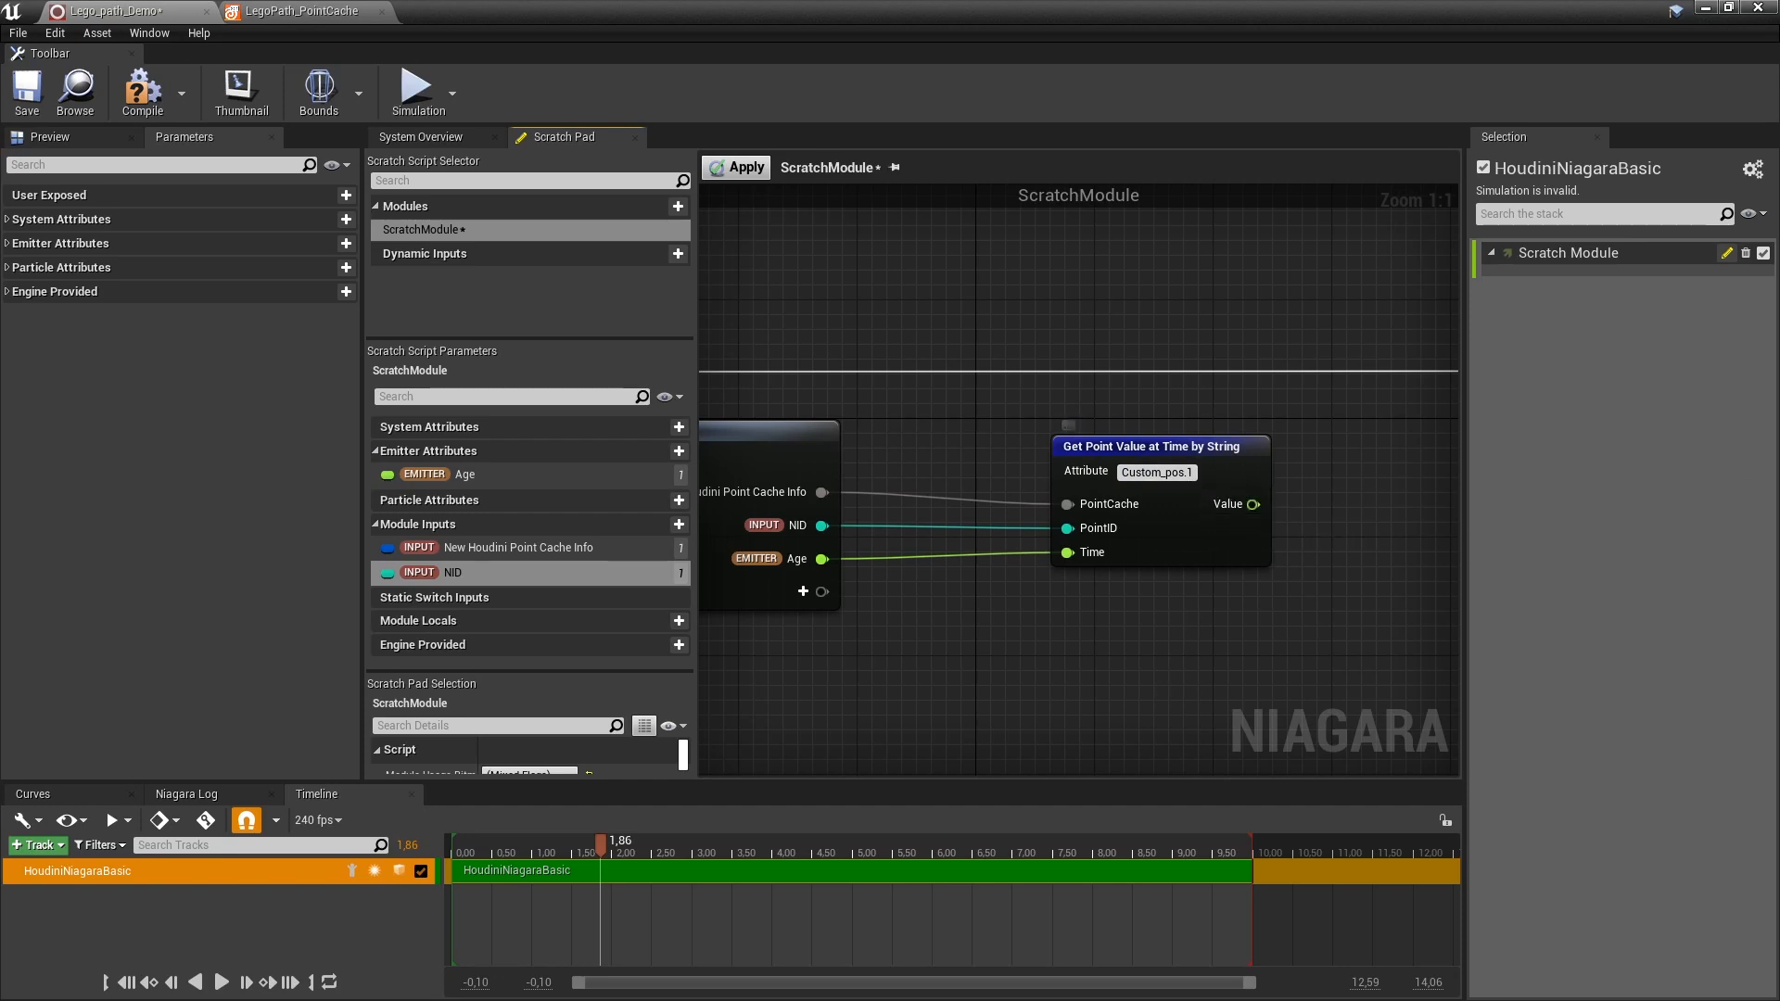
Duplicate the Get Point Value at Time by String node twice and stack both copies beneath the original.
right_drag(1193, 481, 1162, 422)
click(1127, 389)
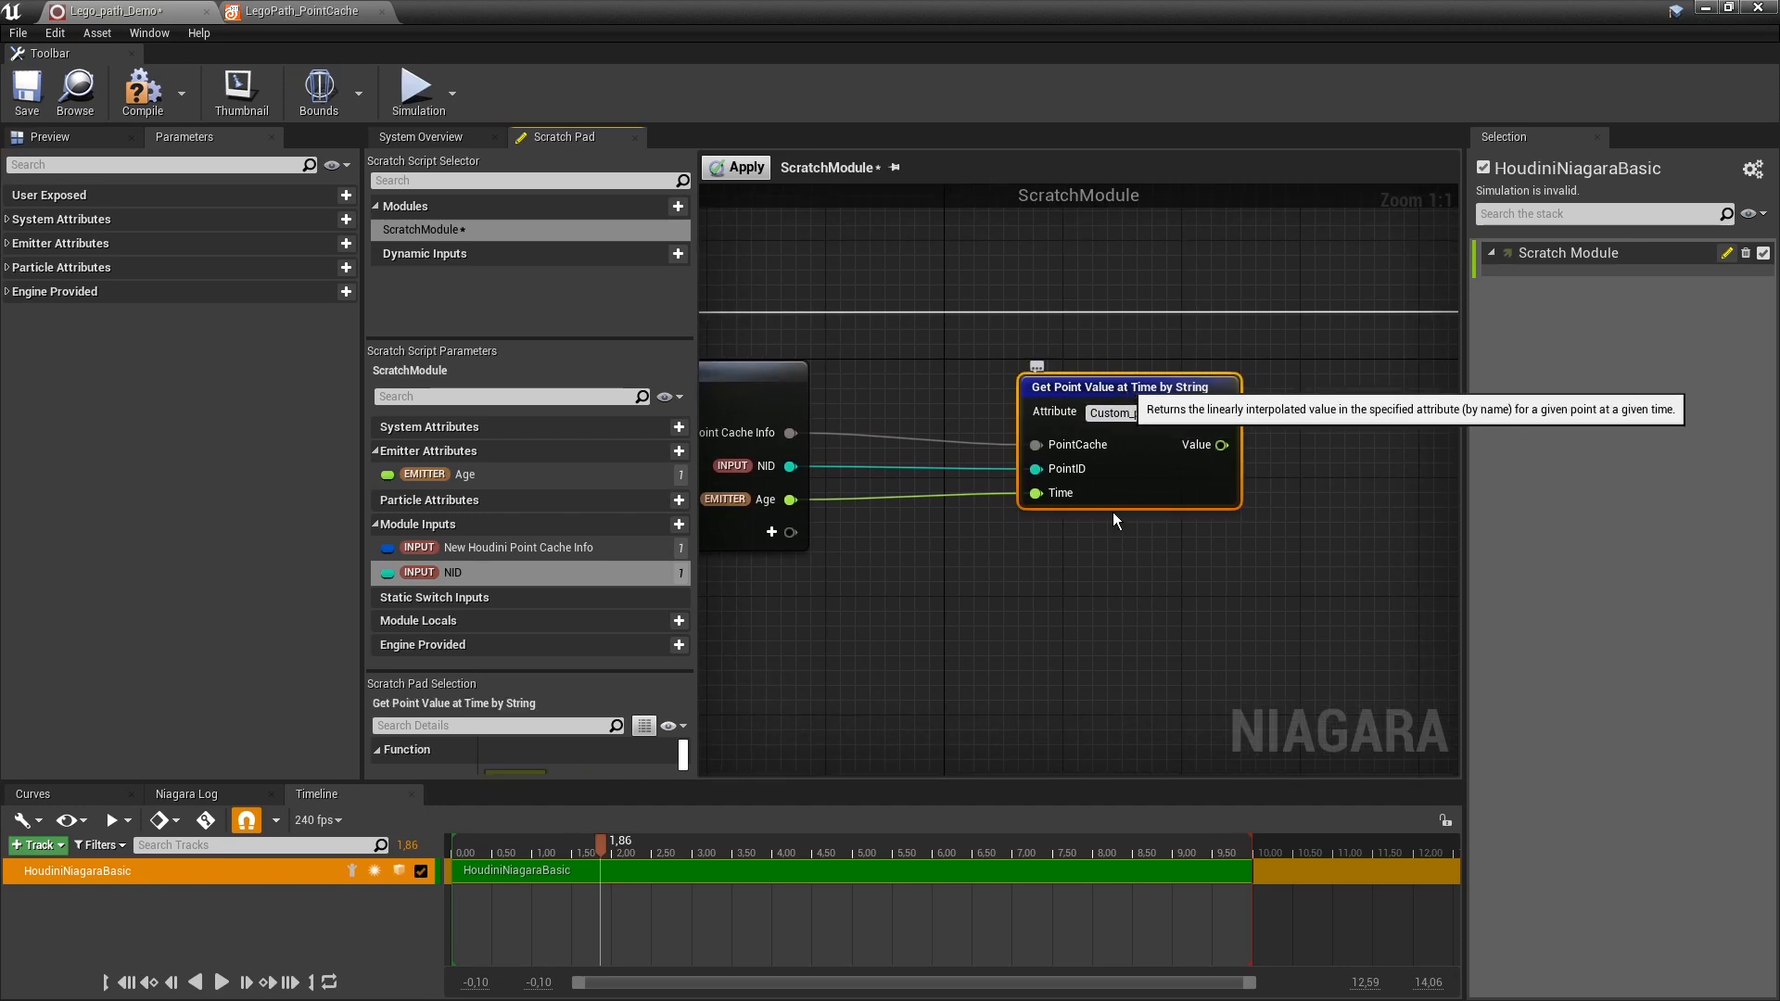
key(ctrl+d)
drag(1177, 576, 1105, 545)
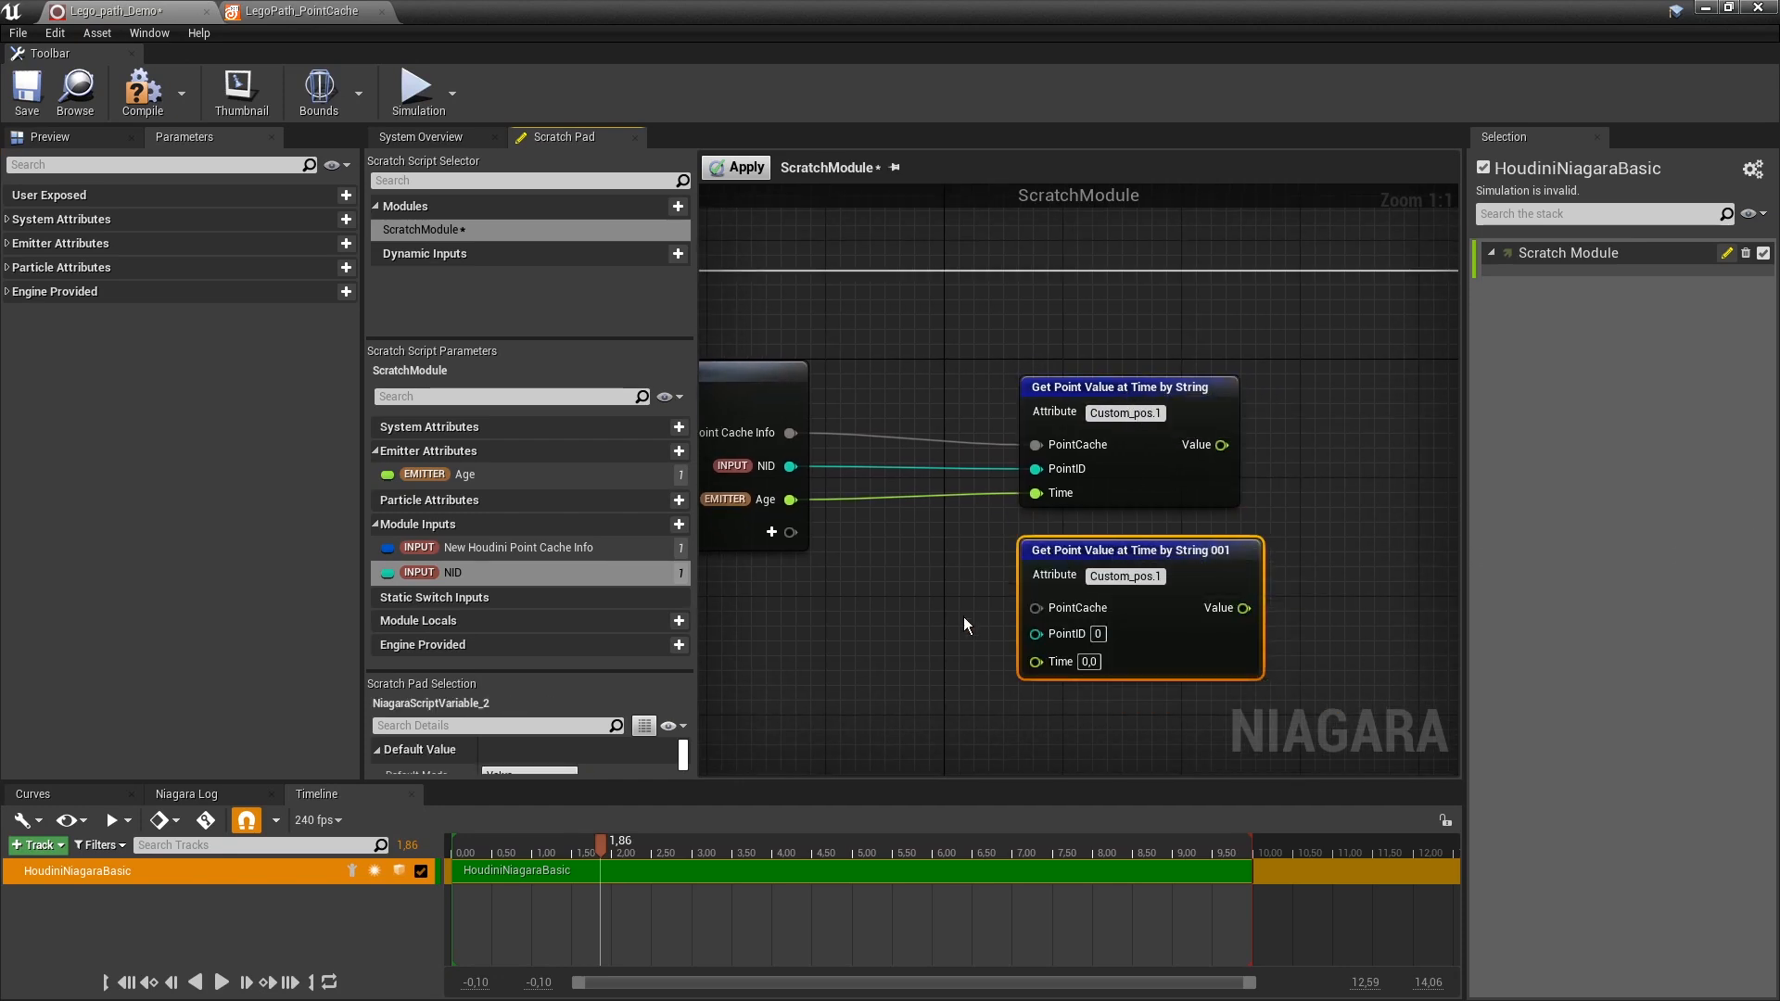
right_drag(964, 616, 922, 500)
key(ctrl+d)
drag(1136, 647, 999, 602)
Set the Attribute of the two duplicated Get Point Value nodes to Custom_pos.2 and Custom_pos.3.
click(1111, 443)
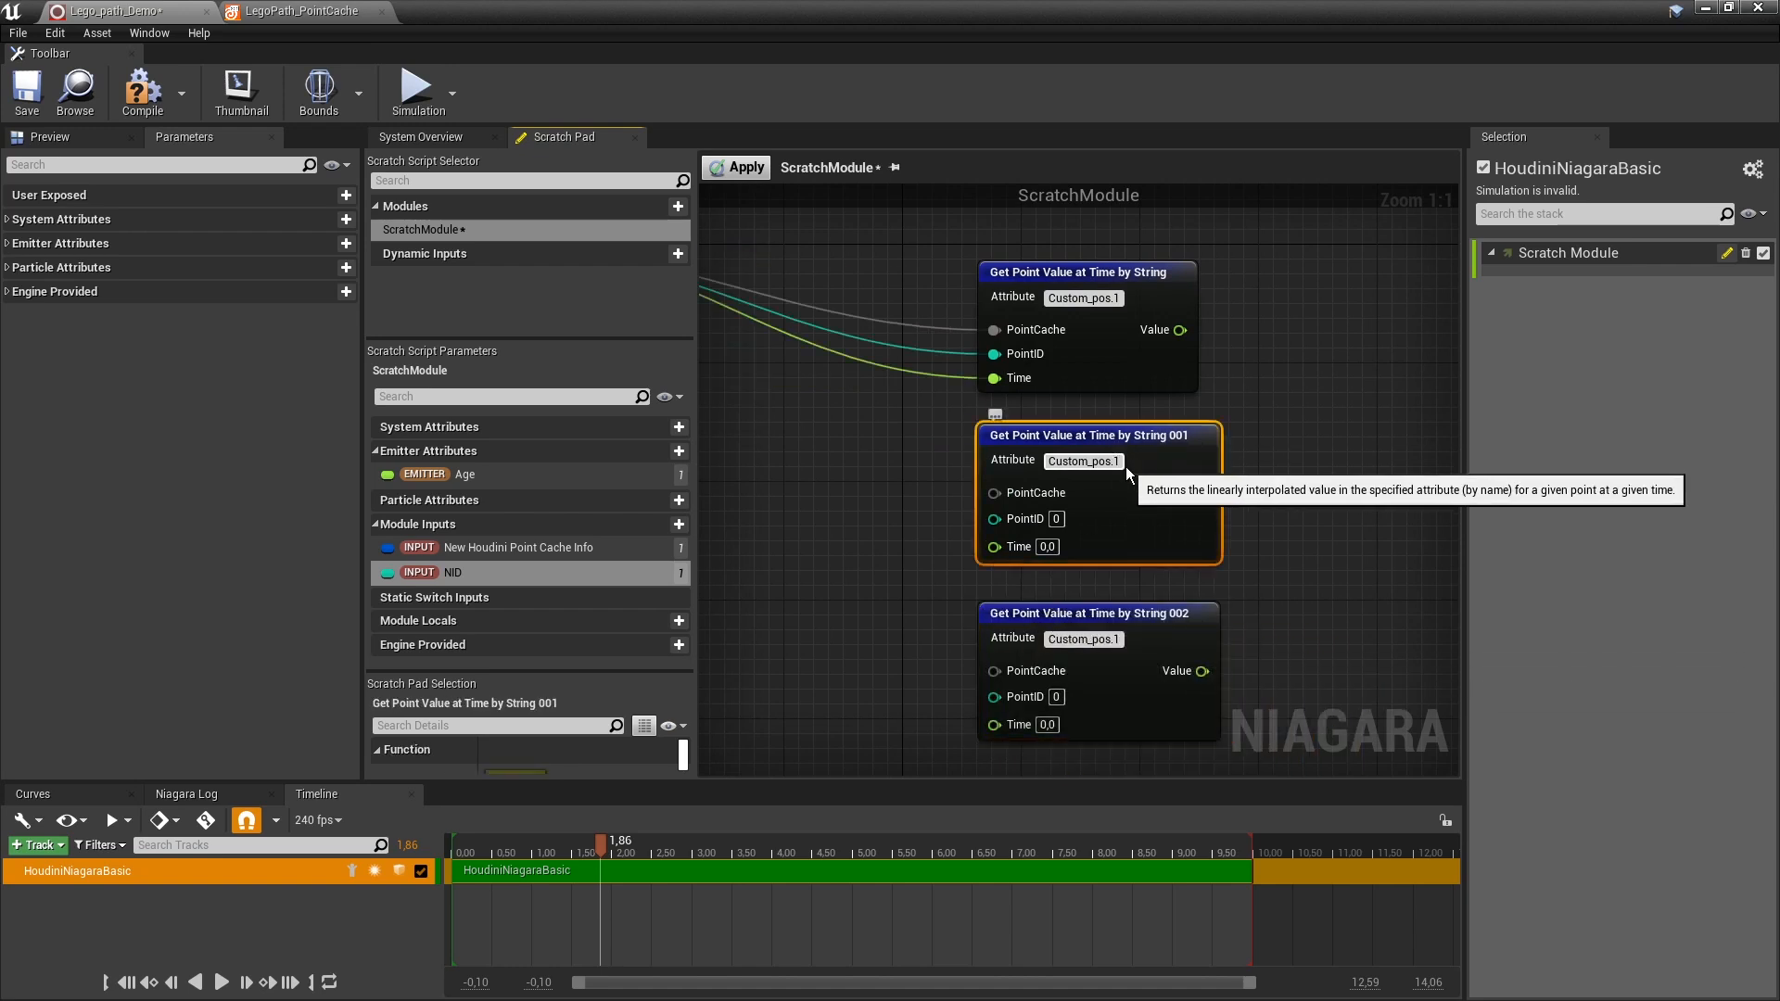
text(2)
click(1119, 639)
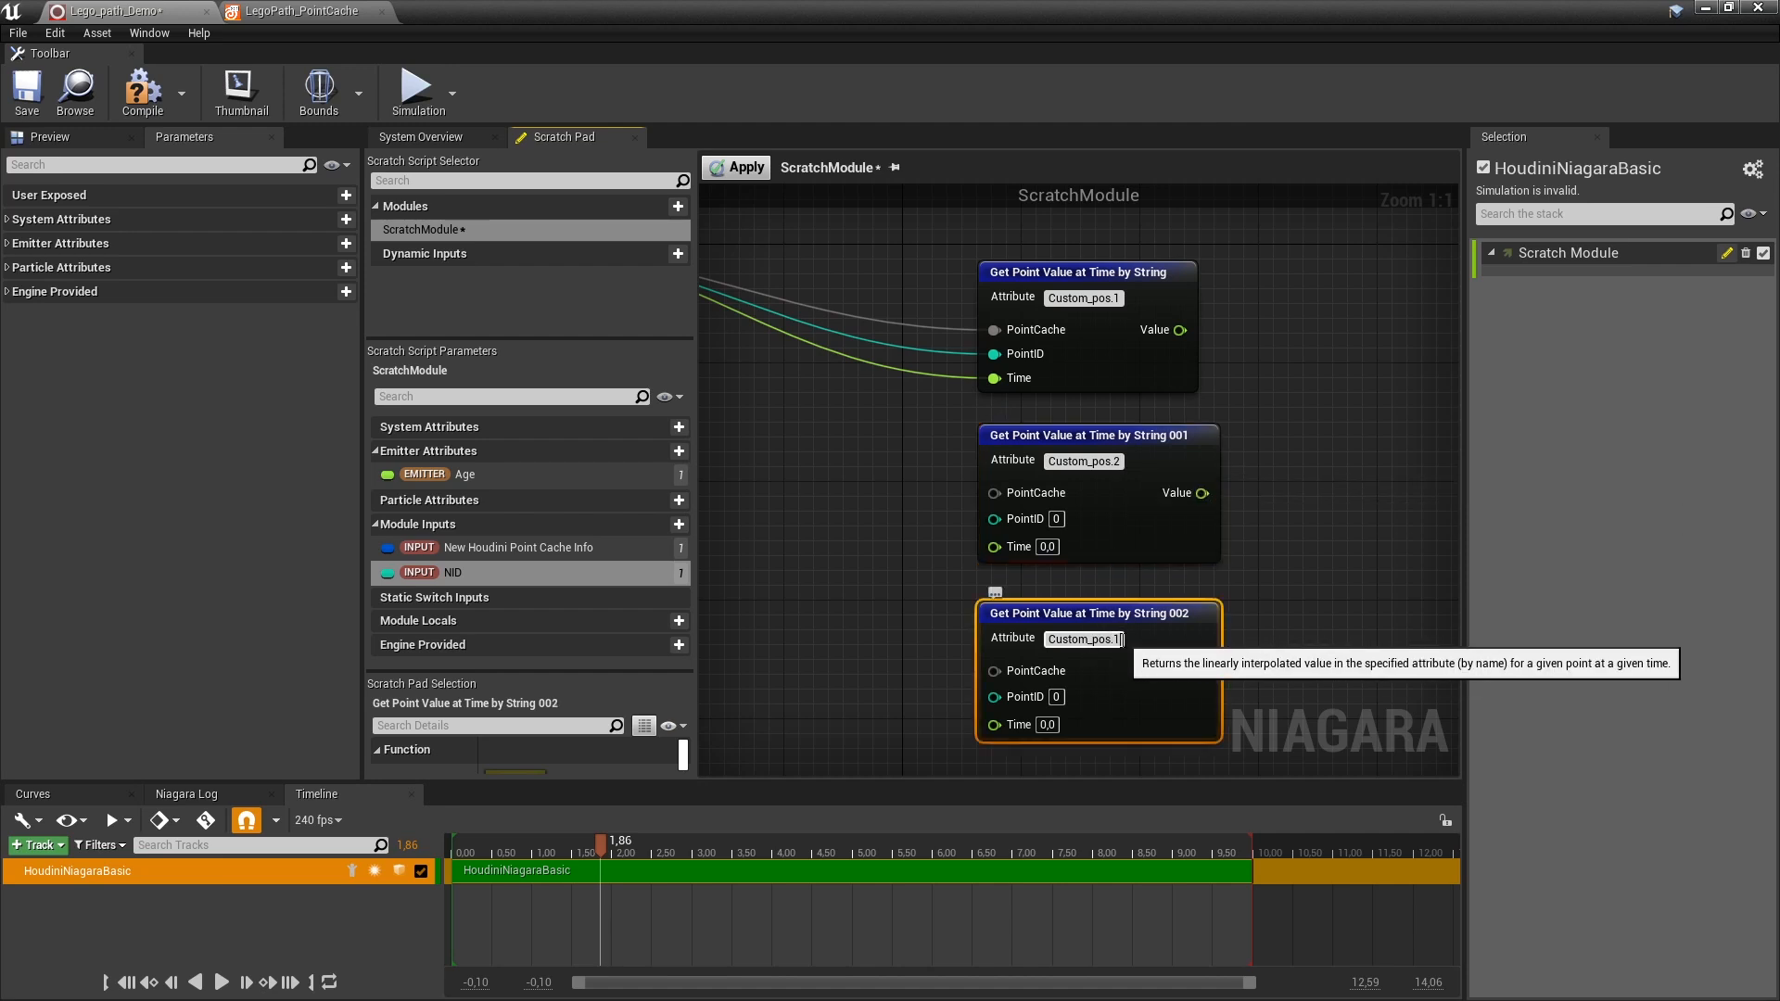
Connect the Houdini Point Cache Info, NID and Emitter Age outputs to PointCache, PointID and Time on both duplicated nodes.
scroll(927, 510, down, 3)
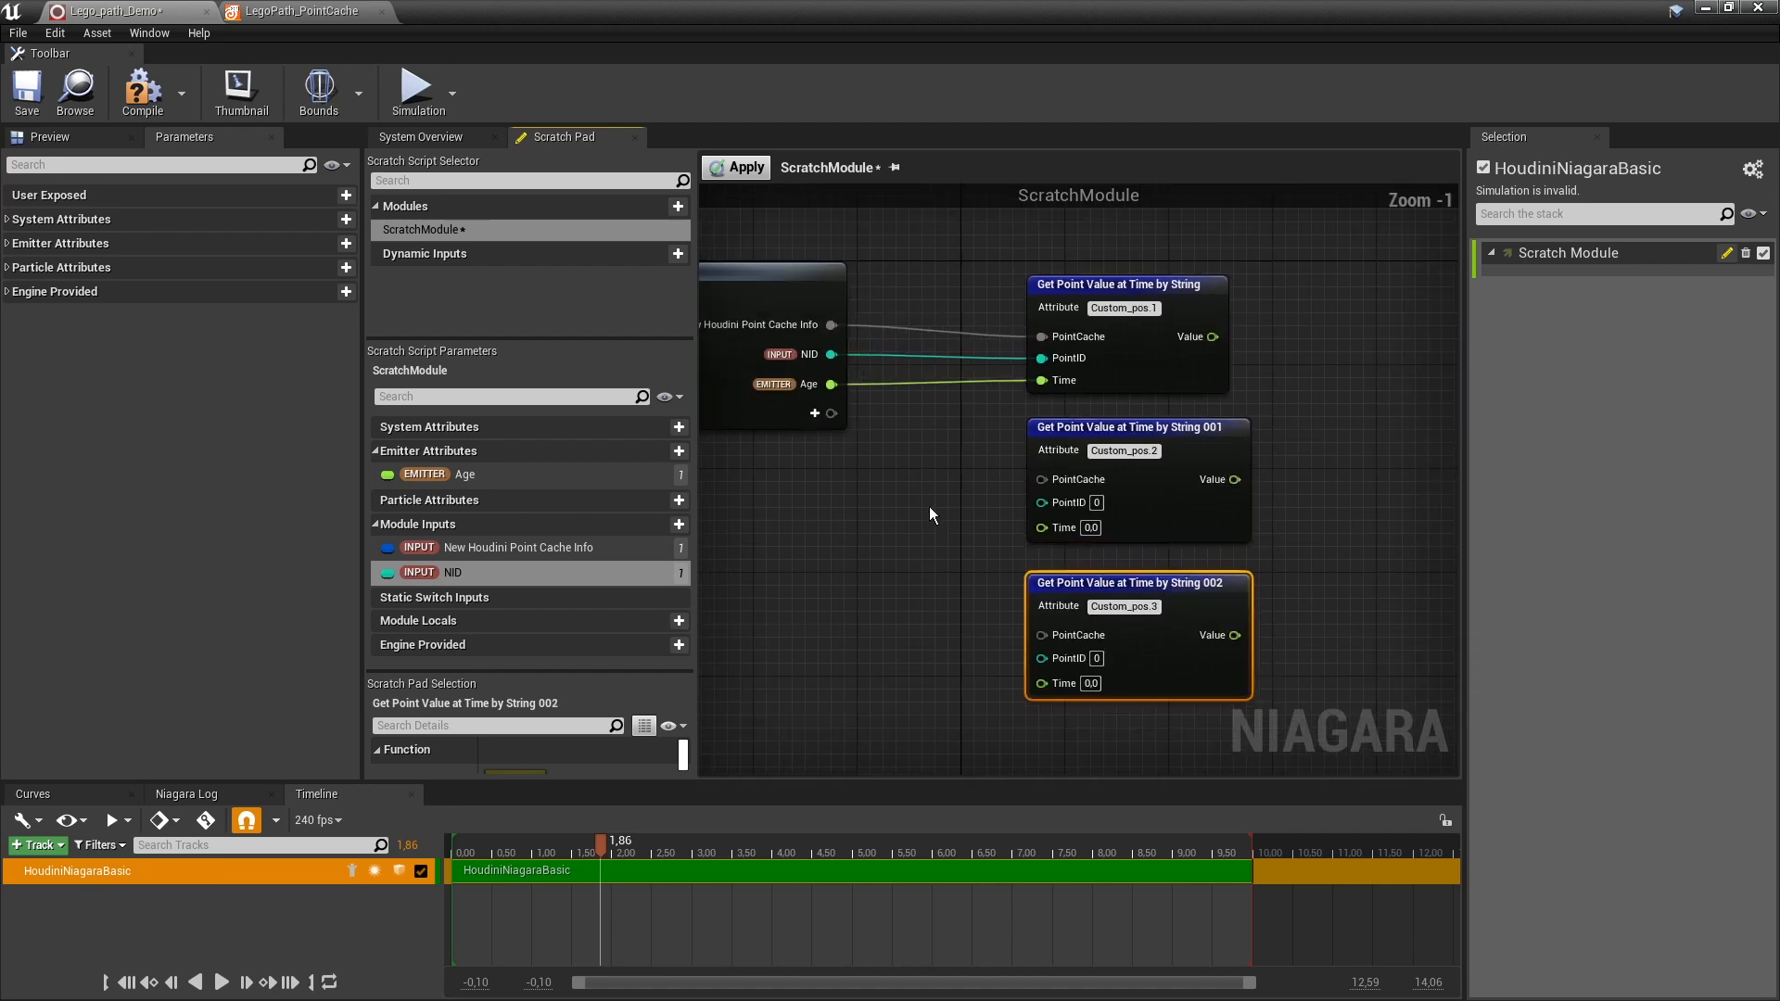
drag(840, 351, 841, 402)
click(1004, 613)
Create a Make Vector node and place it beyond the three Get Point Value nodes.
right_drag(1320, 502, 1094, 519)
scroll(955, 464, up, 1)
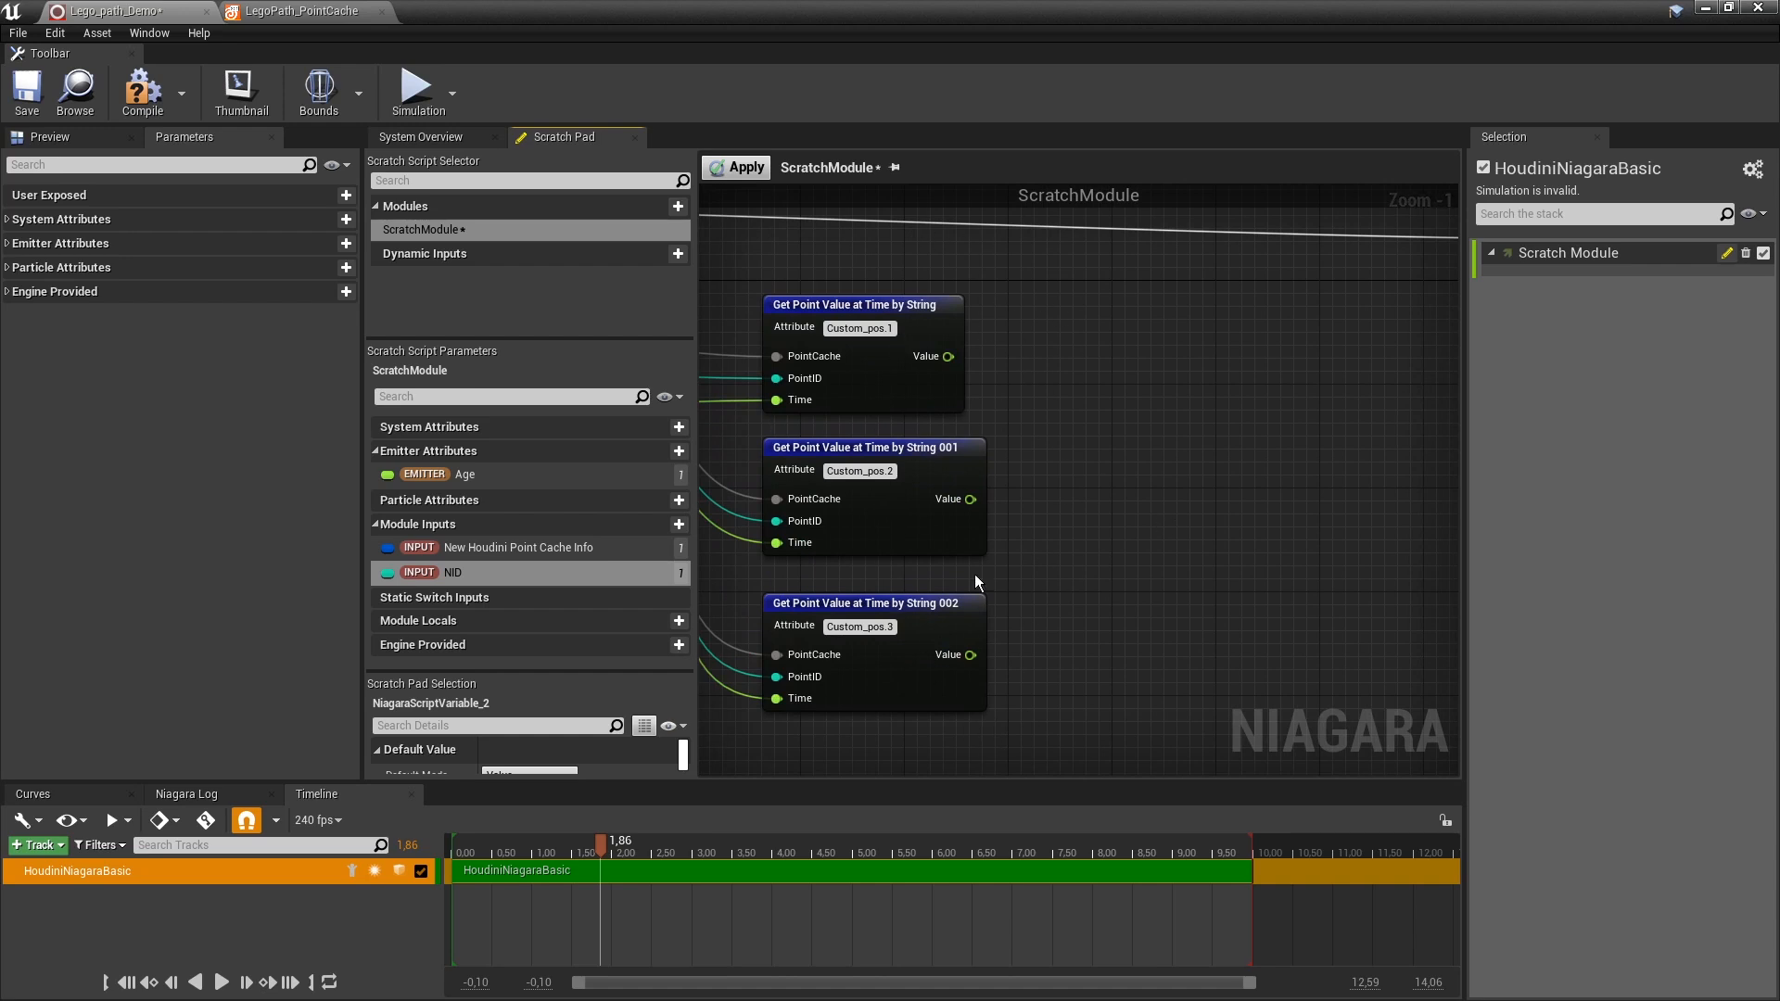
right_click(1200, 548)
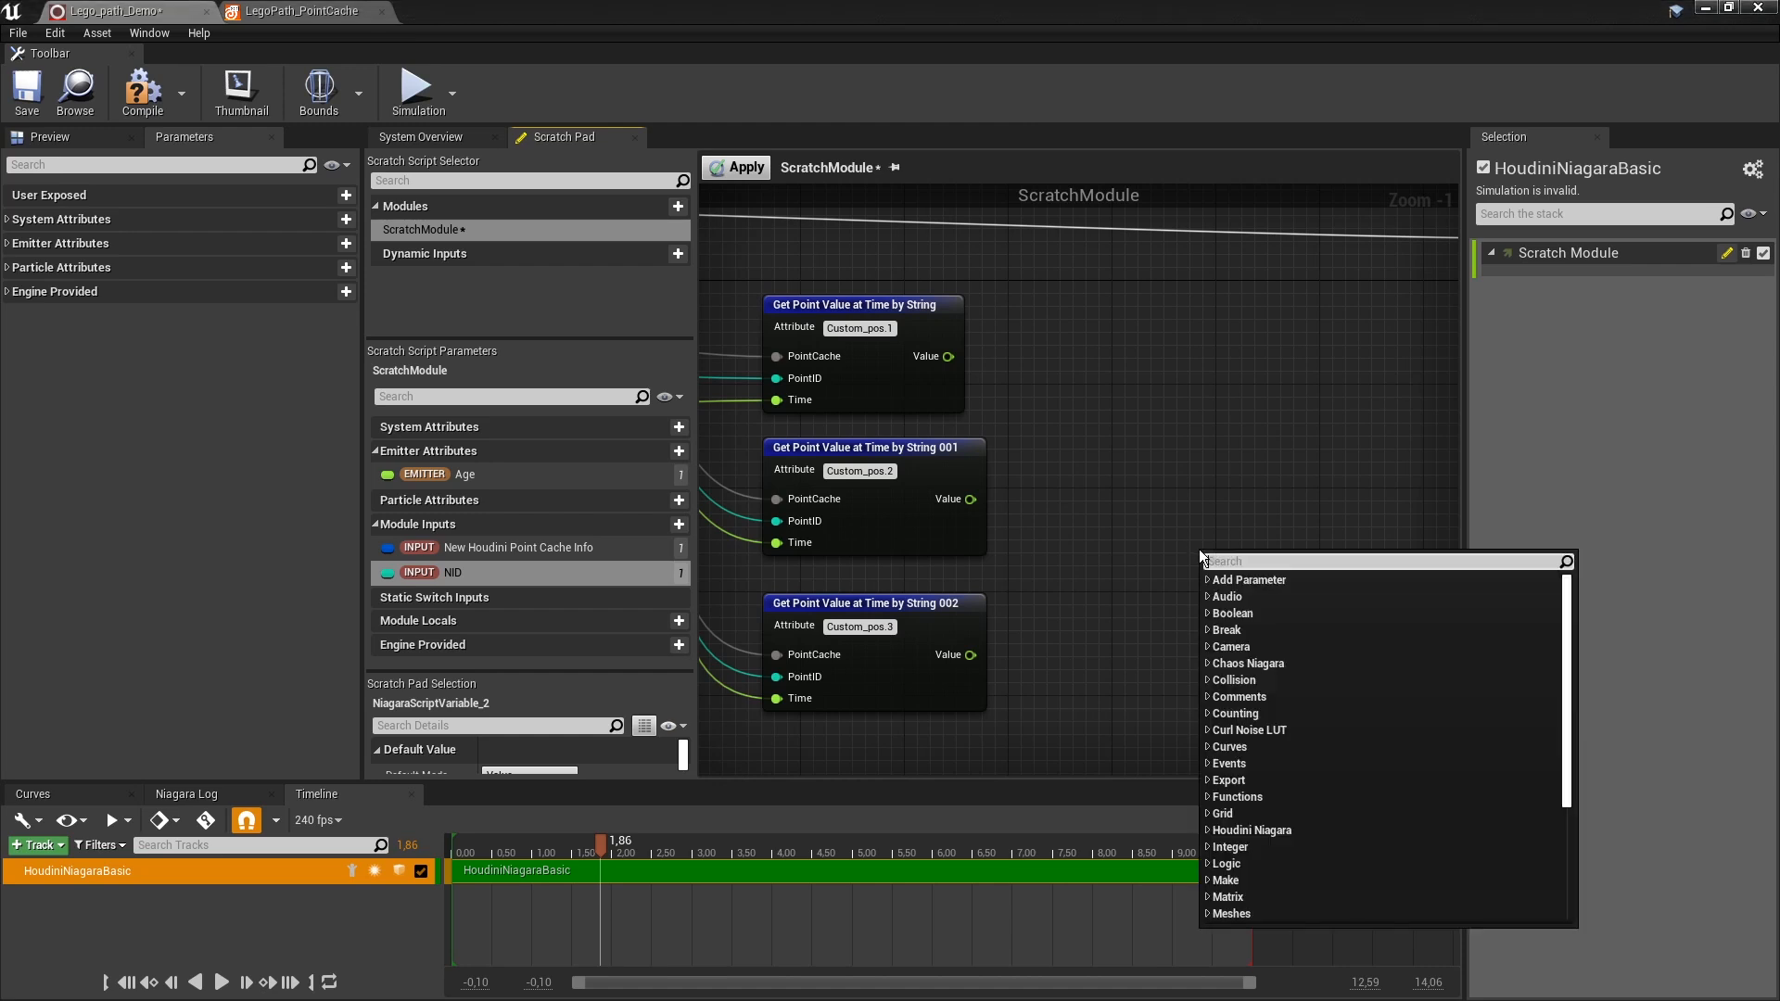
text(make ve)
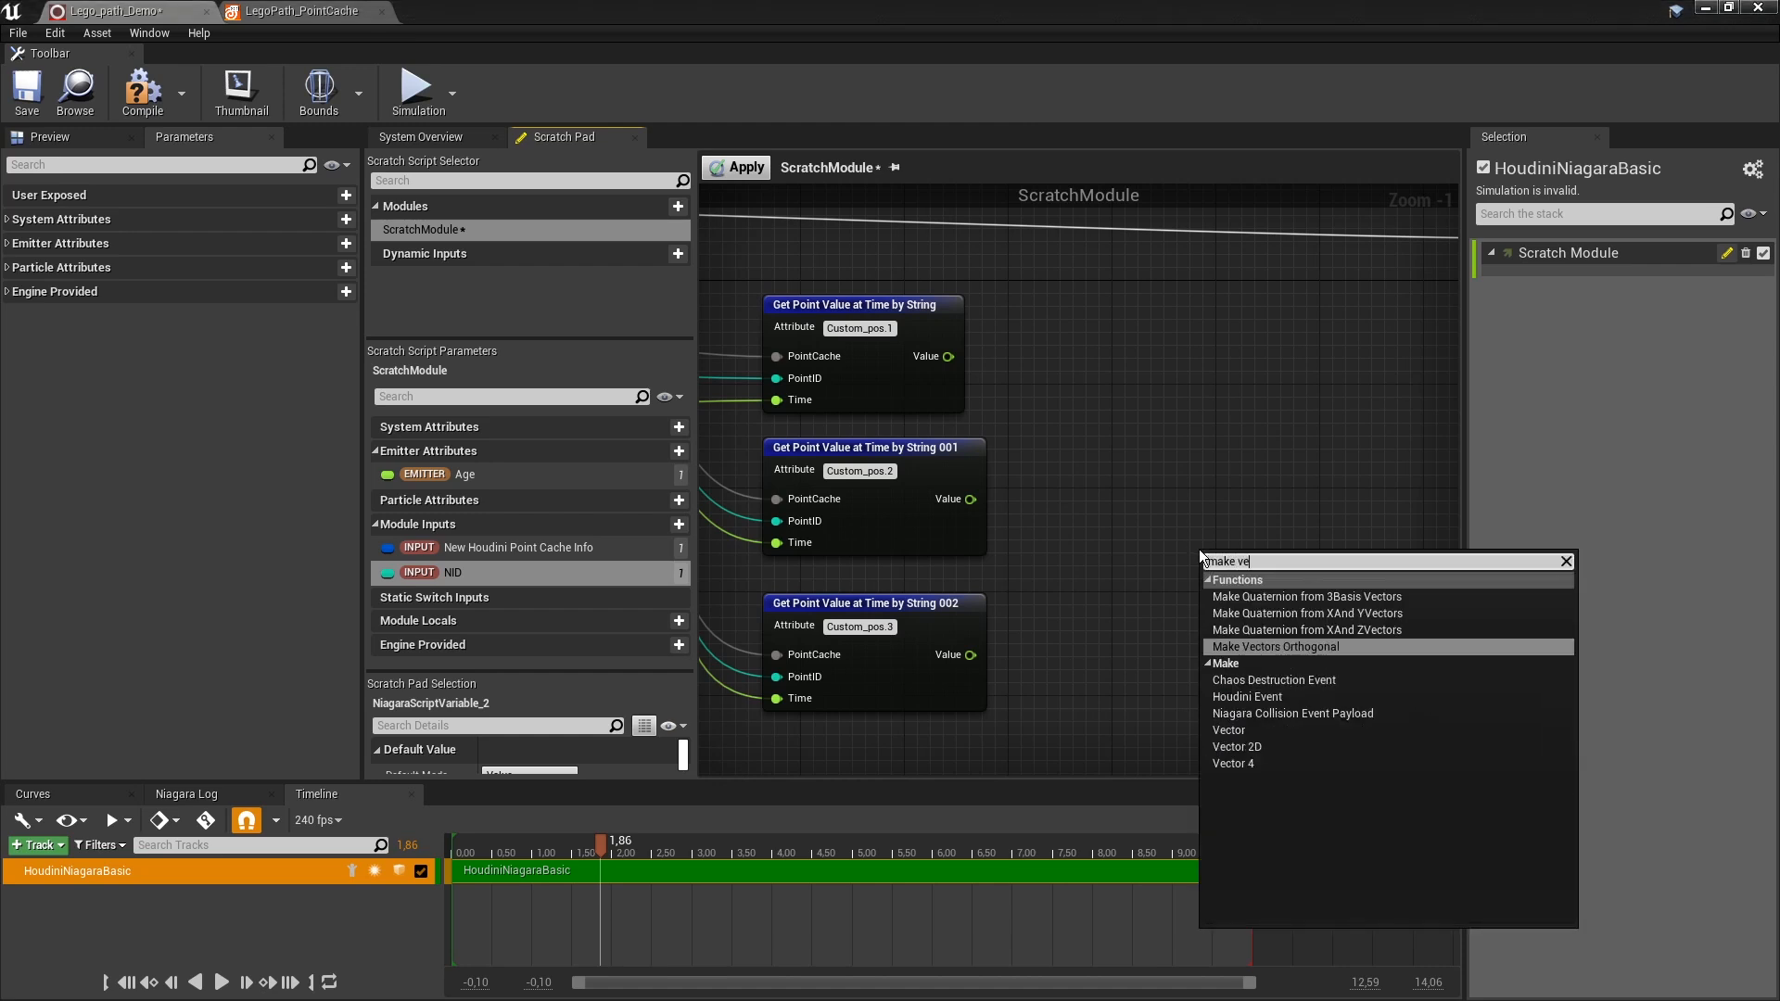
click(1229, 730)
drag(1244, 567, 1166, 413)
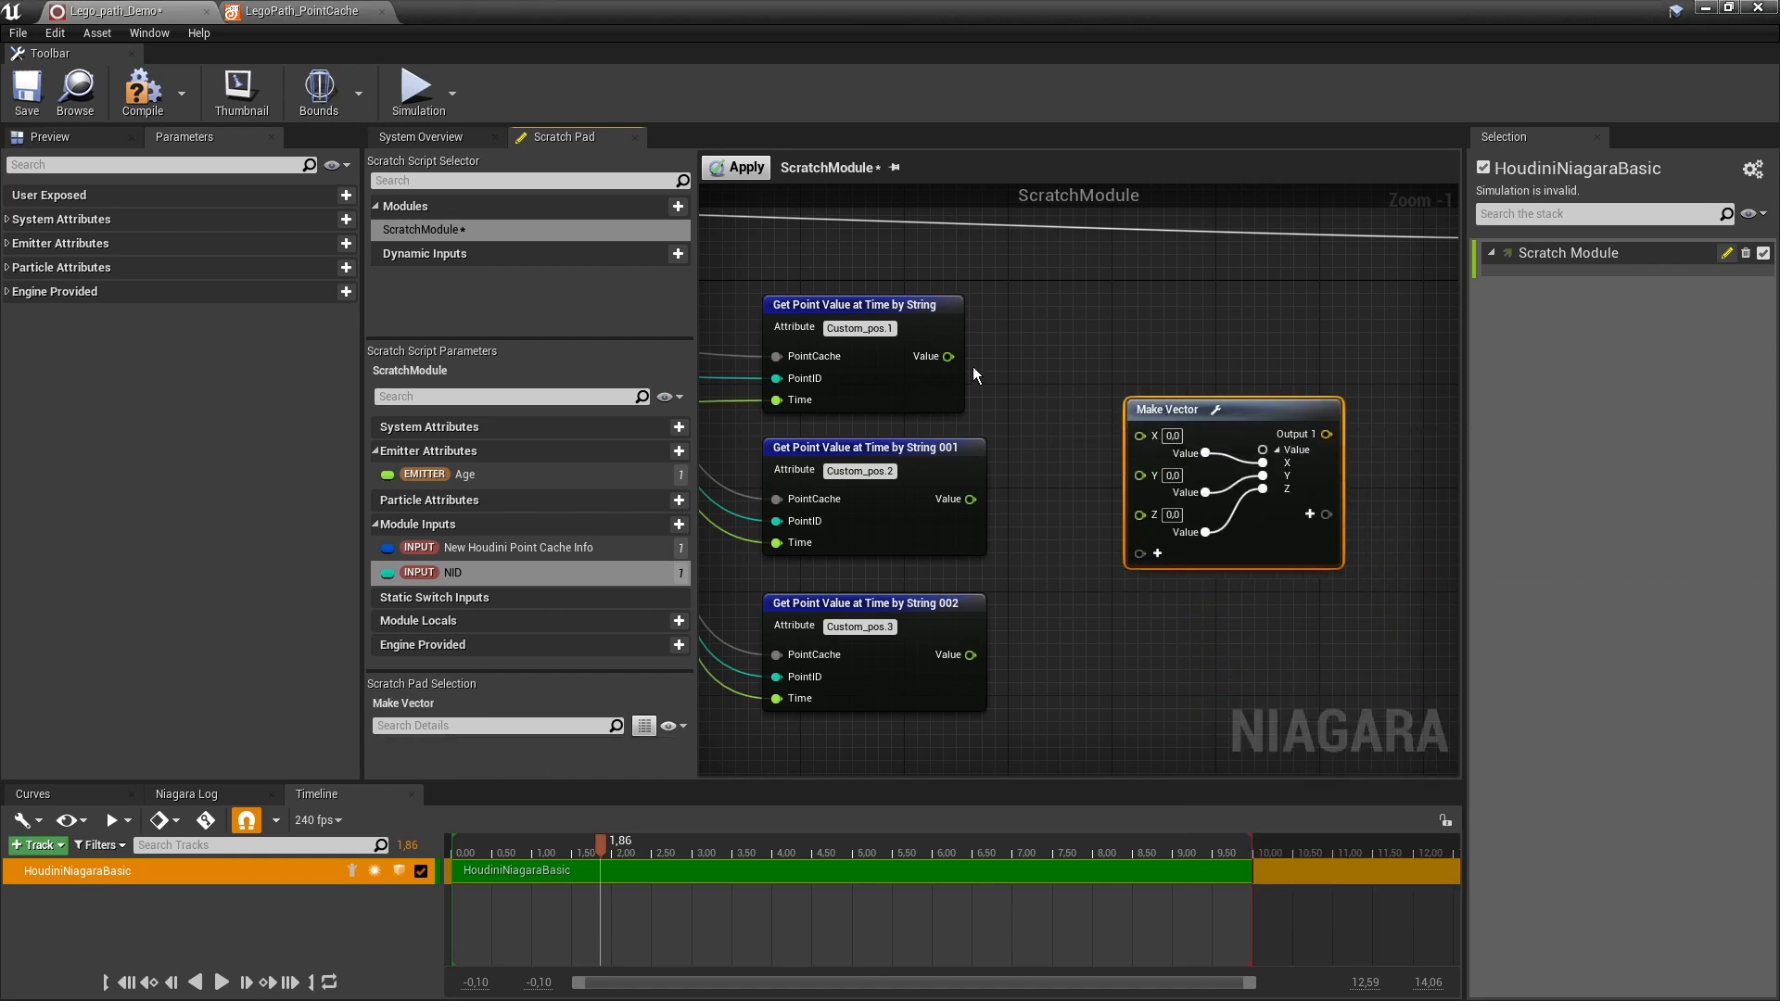
Connect the Custom_pos.1, Custom_pos.2 and Custom_pos.3 values to X, Y and Z of the Make Vector node.
drag(948, 356, 1140, 435)
drag(968, 508, 1140, 480)
drag(1137, 509, 971, 655)
click(1161, 632)
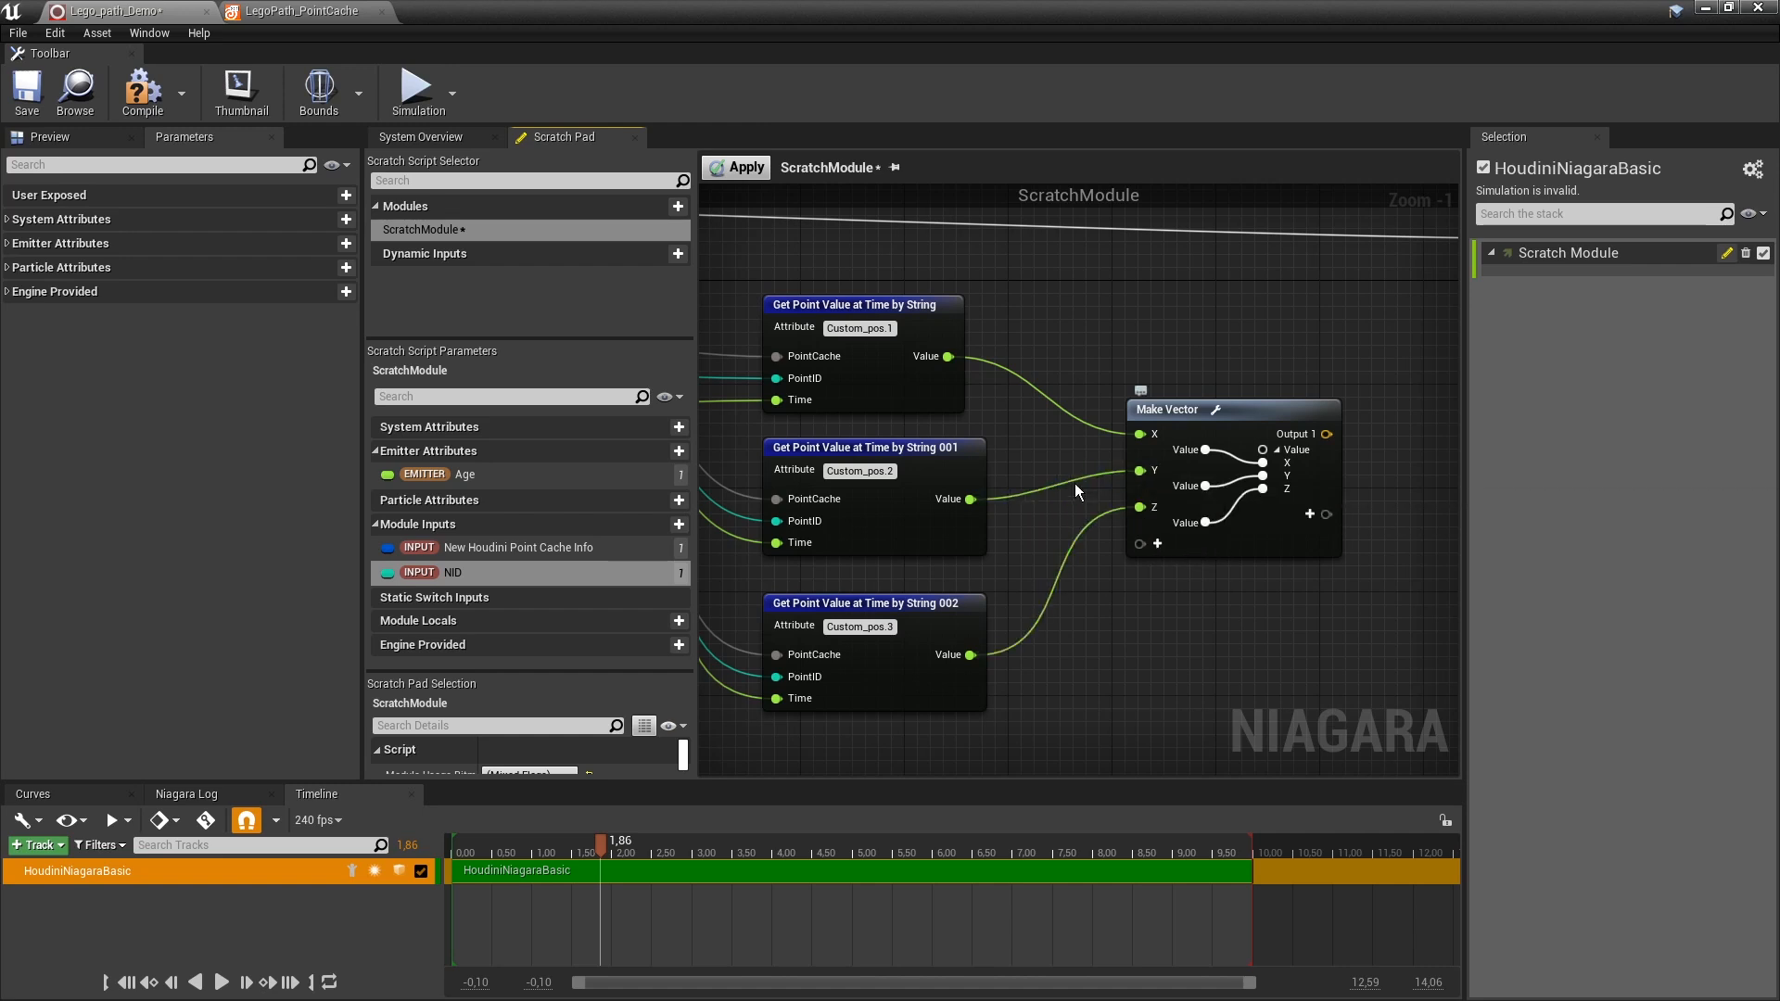
Swap the Y and Z connections so Custom_pos.3 feeds Y and Custom_pos.2 feeds Z, and nudge the Make Vector node.
drag(971, 499, 971, 656)
right_drag(1166, 642, 1051, 655)
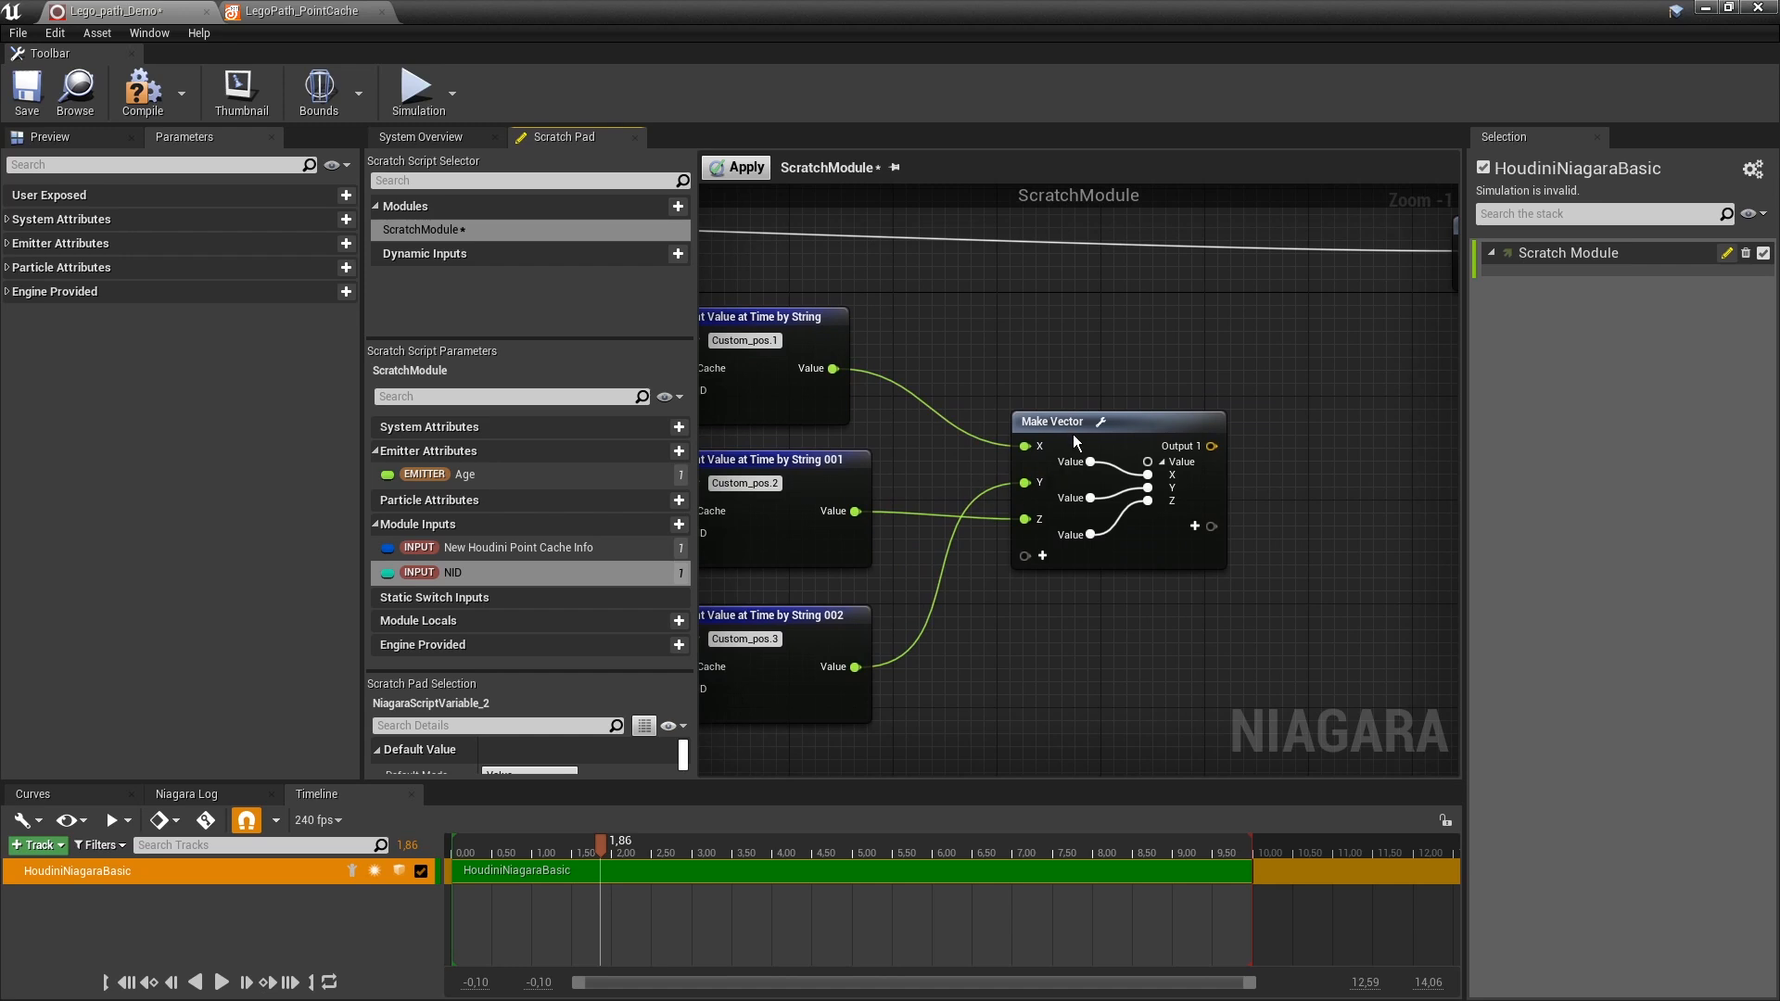
drag(1059, 421, 1046, 408)
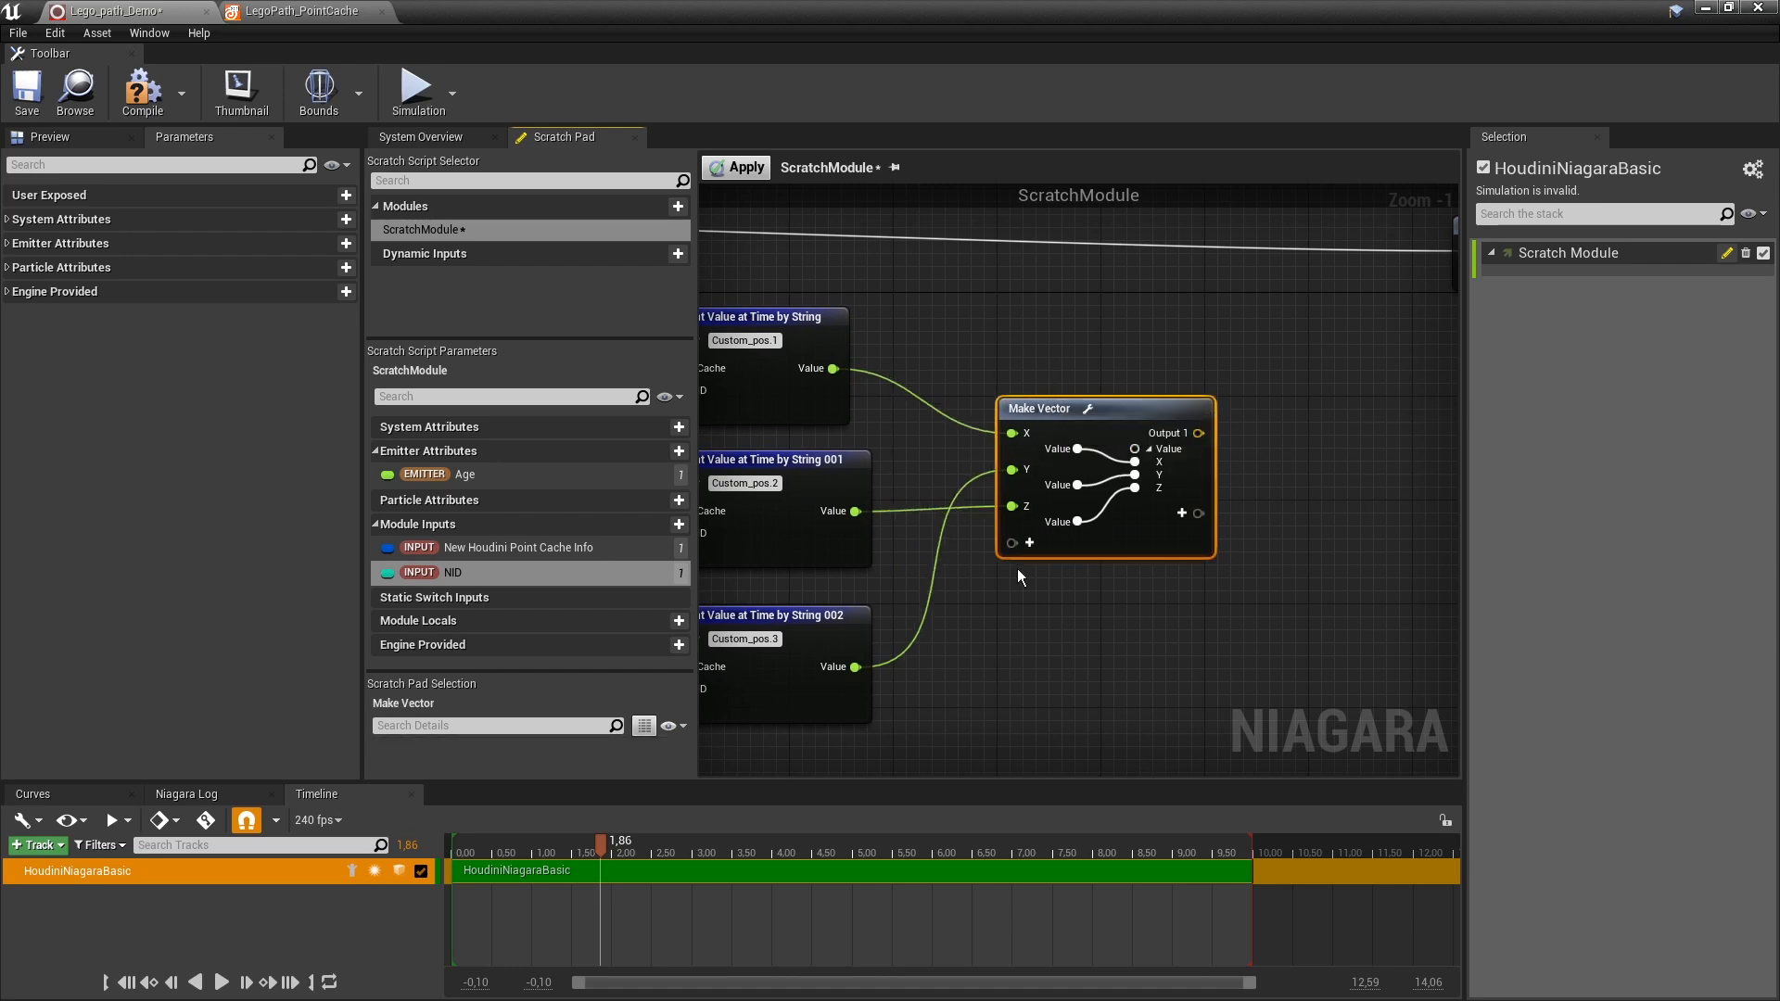
Create a numeric Multiply node in the free space beyond the Make Vector node.
right_drag(1311, 441, 1066, 450)
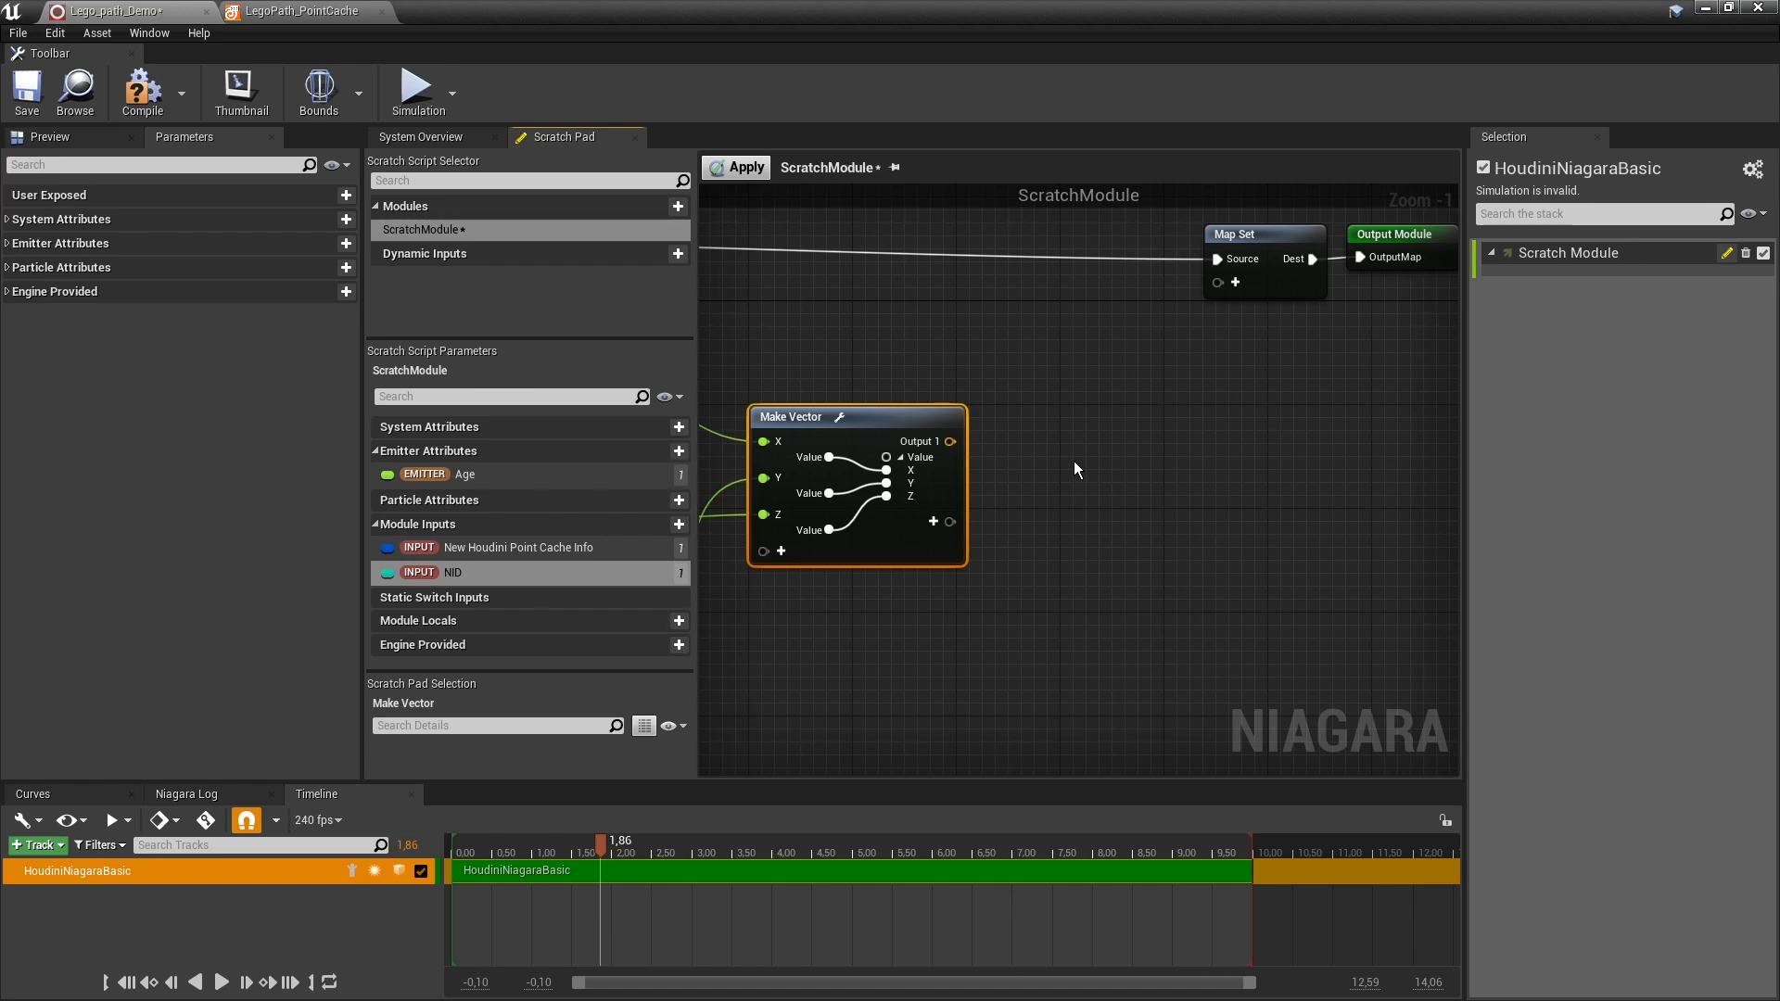
right_drag(1076, 476, 1072, 426)
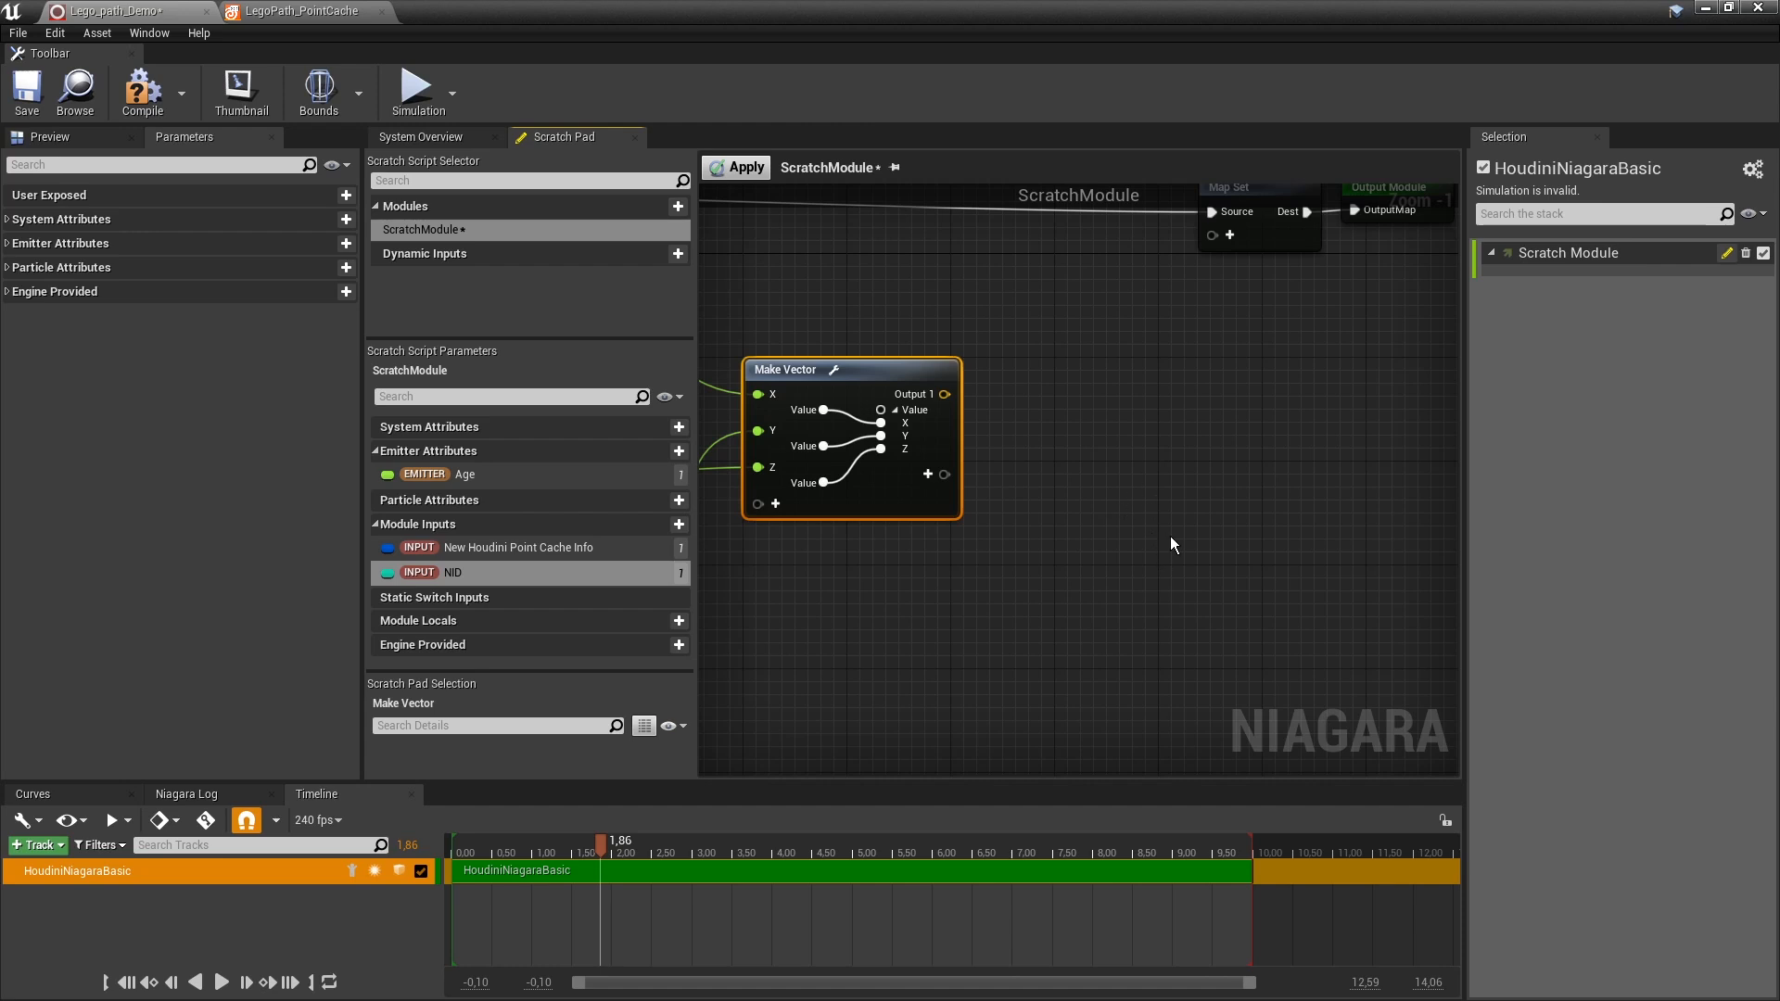
right_click(1125, 480)
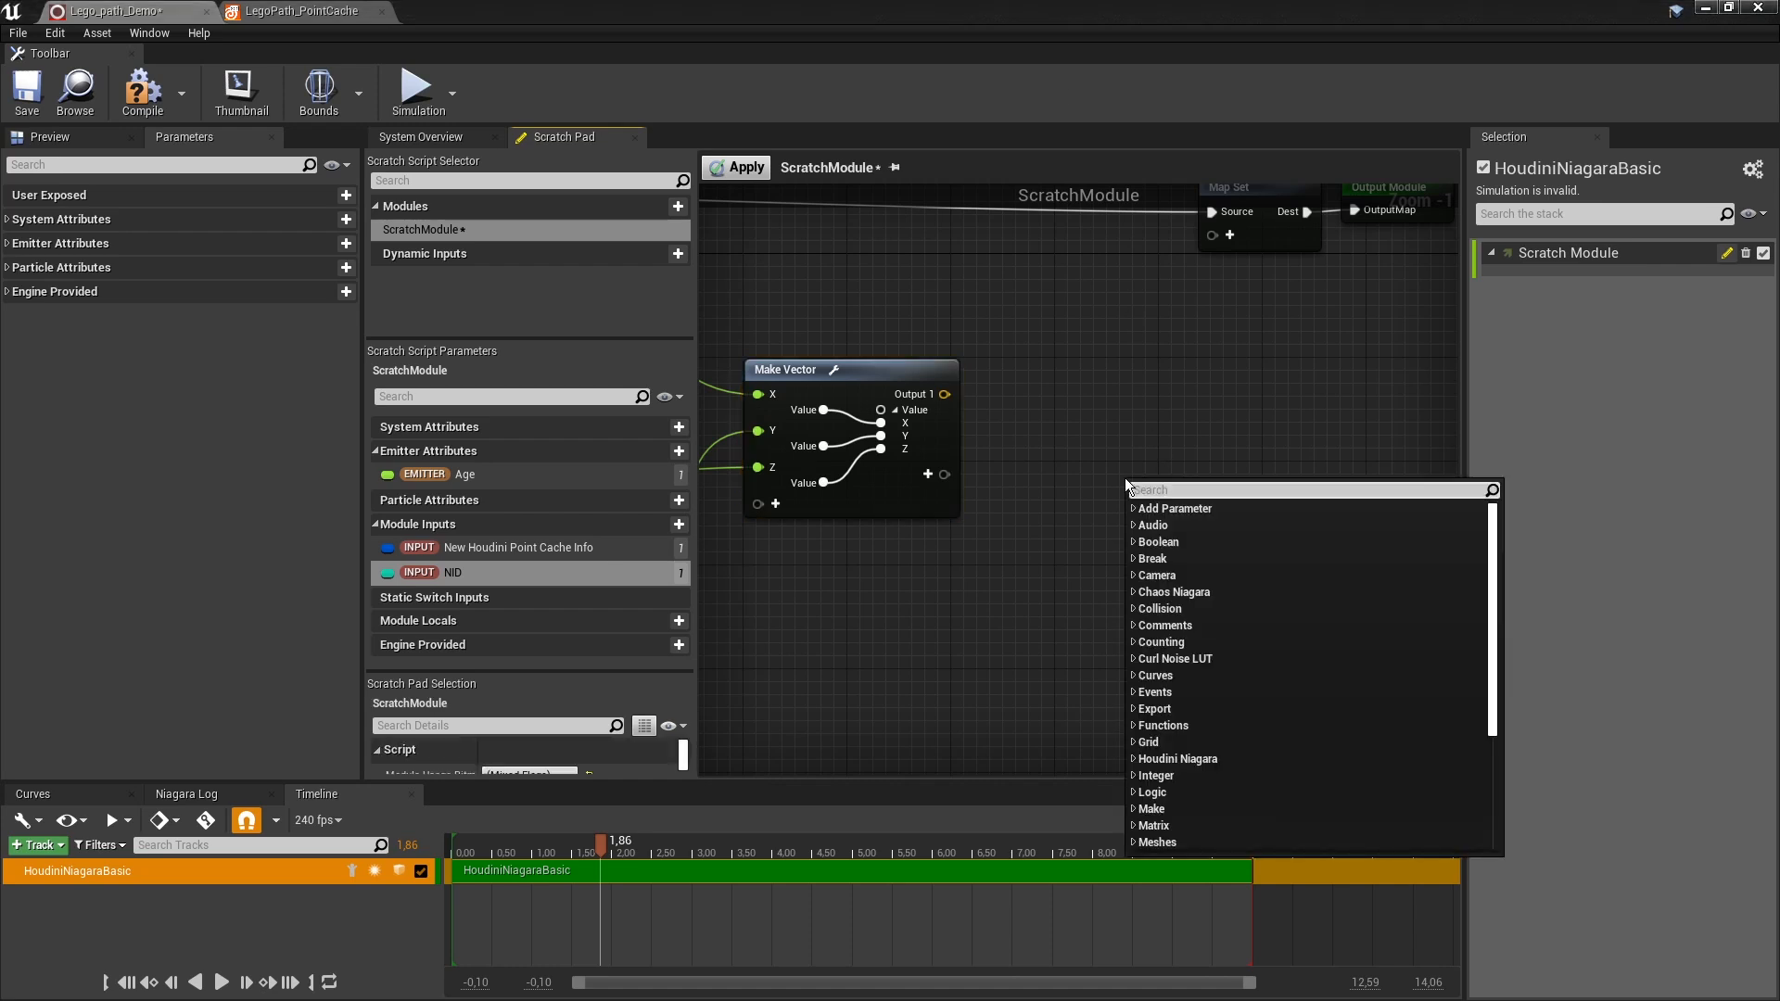
text(mul)
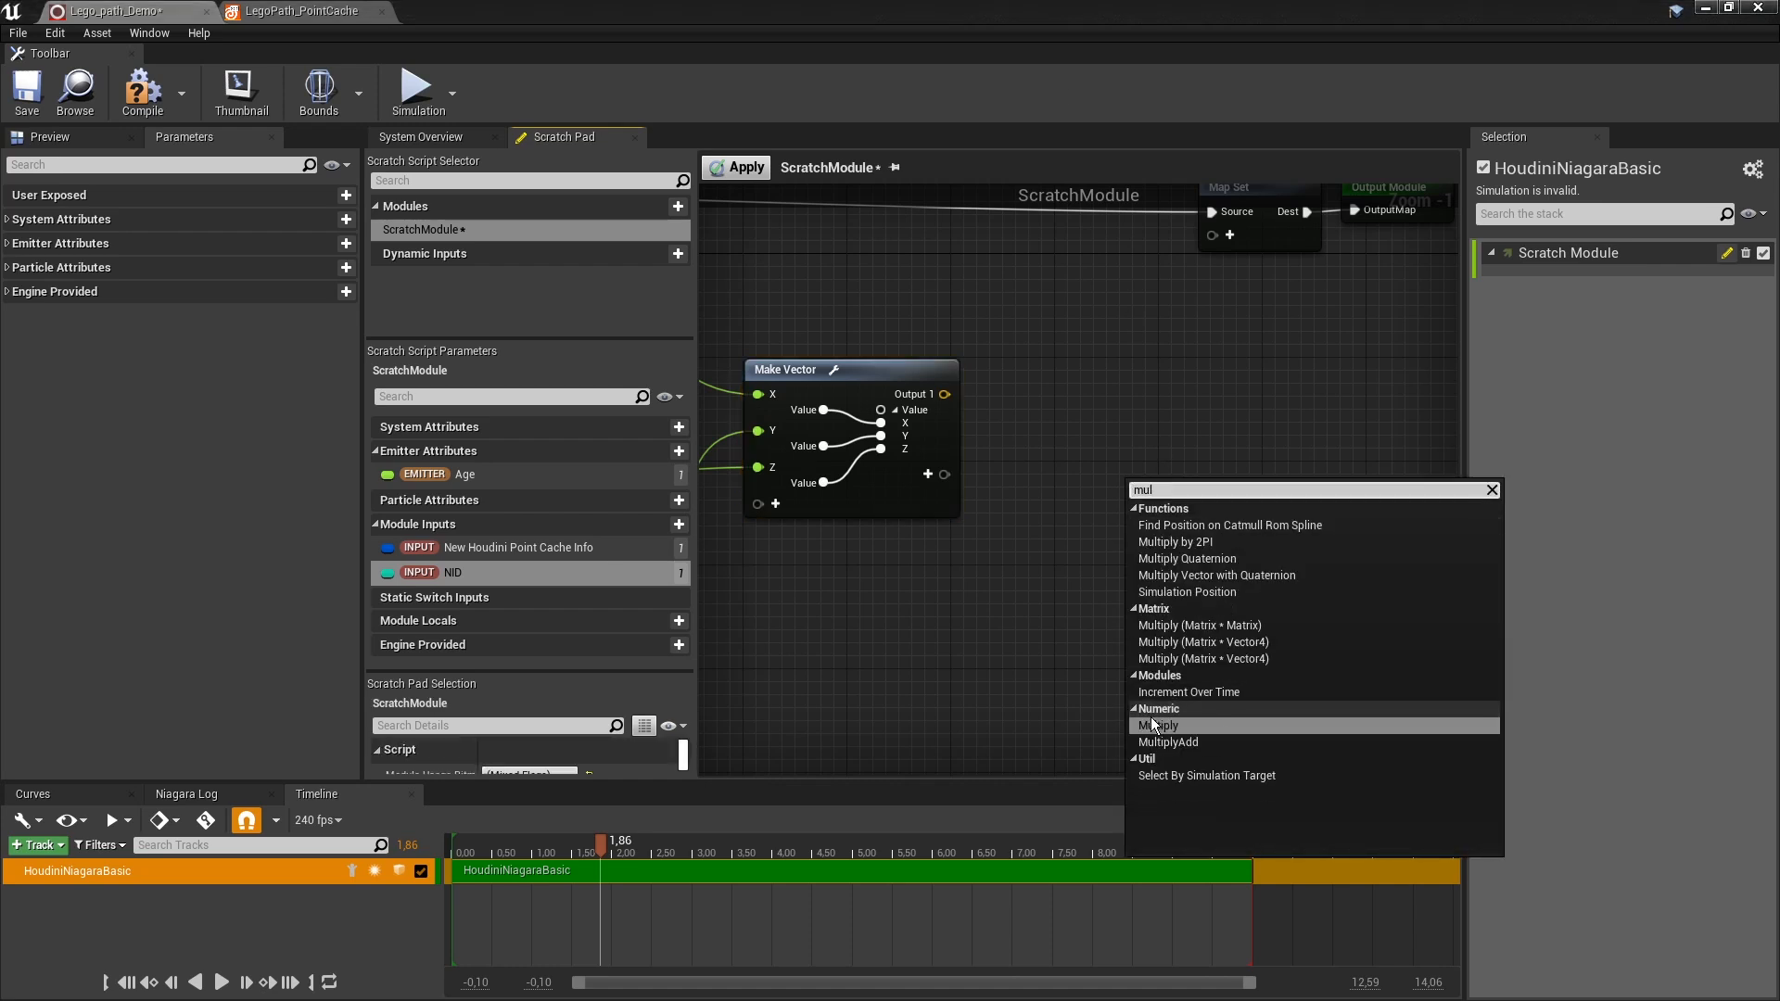
click(1152, 724)
Connect the Make Vector output to Multiply A and feed B from a new Make float node set to 100, placed beneath Make Vector.
drag(945, 394, 925, 625)
text(float)
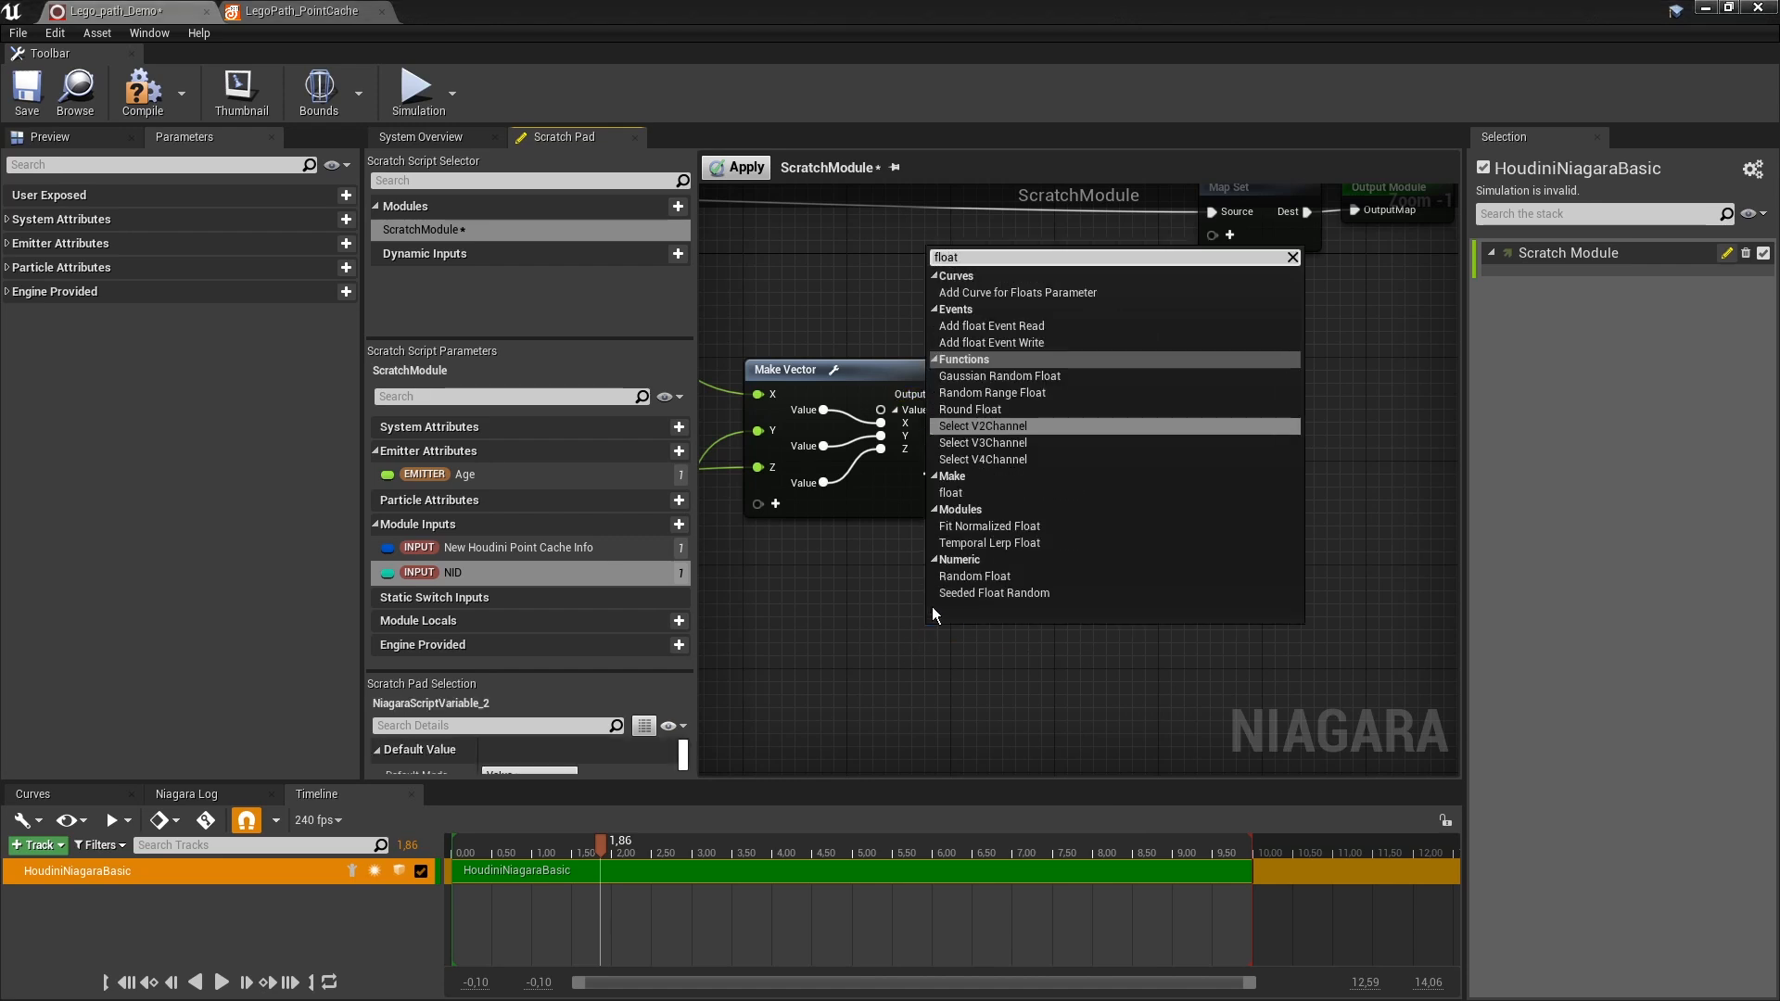
click(970, 492)
drag(1031, 652, 864, 570)
click(823, 590)
text(100)
key(Return)
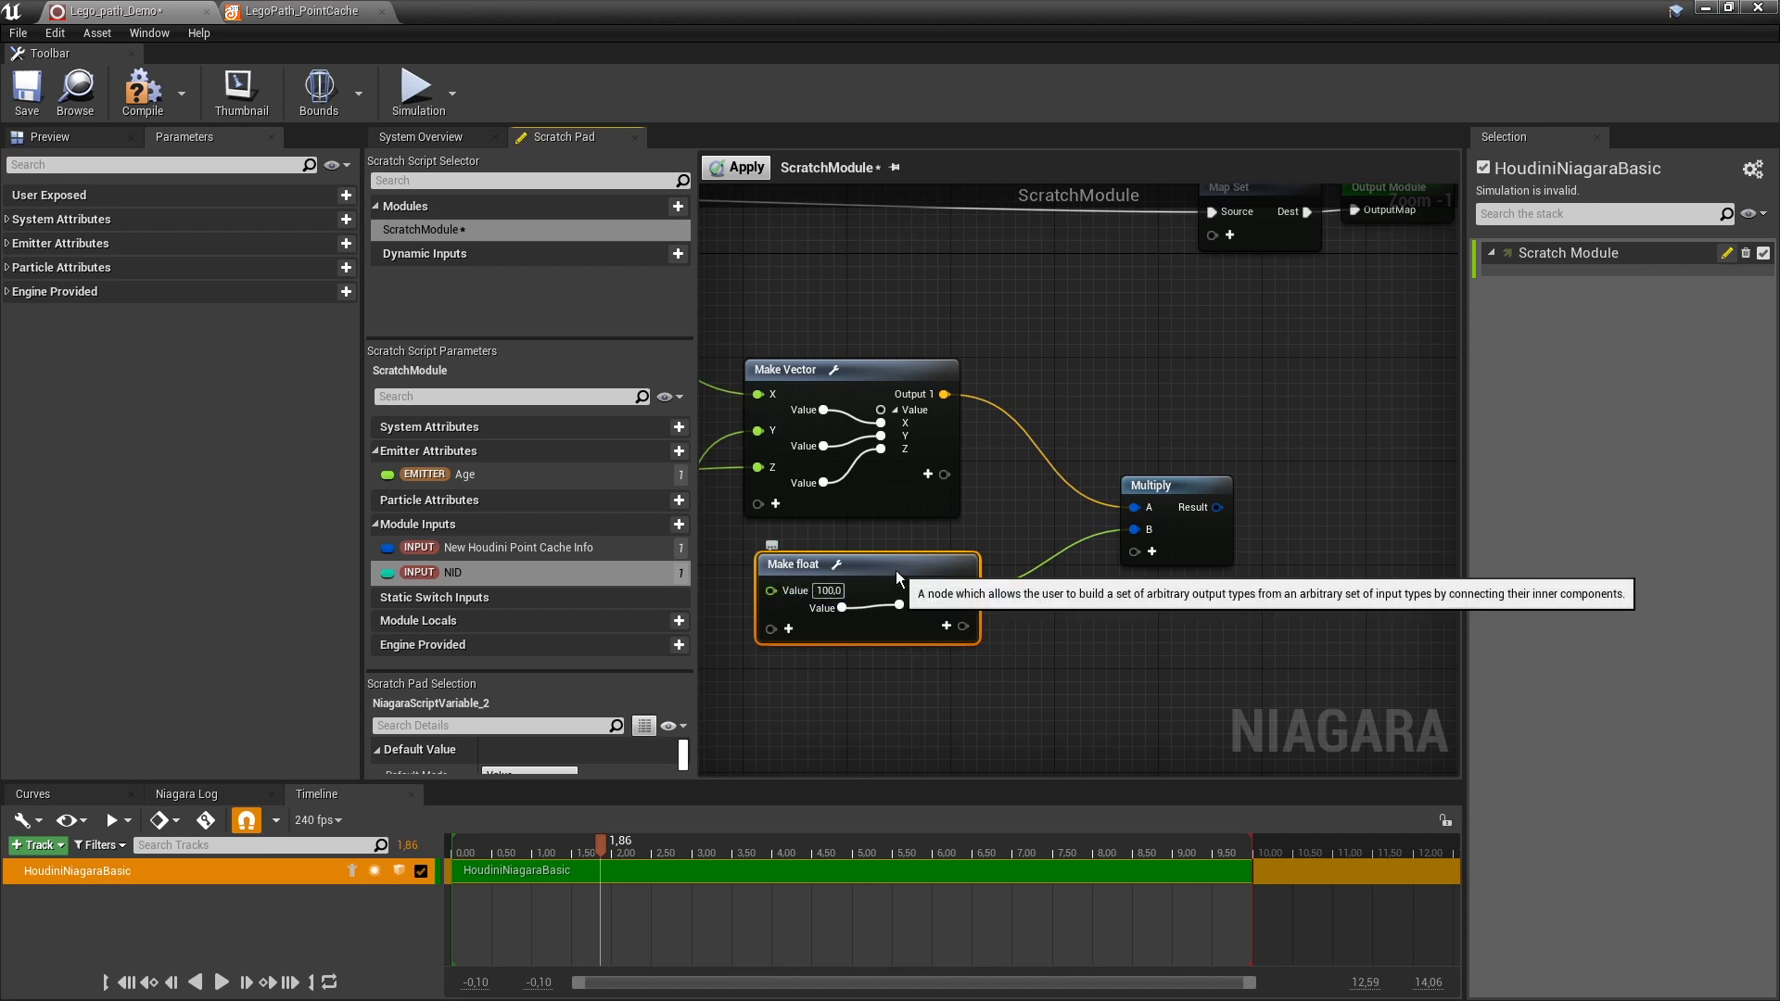
drag(896, 571, 880, 564)
drag(1177, 497, 1165, 458)
Move the Map Set and Output Module nodes together farther out, beyond the Multiply node.
right_drag(1118, 371, 903, 484)
drag(1216, 469, 1031, 311)
right_drag(988, 460, 1210, 430)
scroll(1204, 433, down, 1)
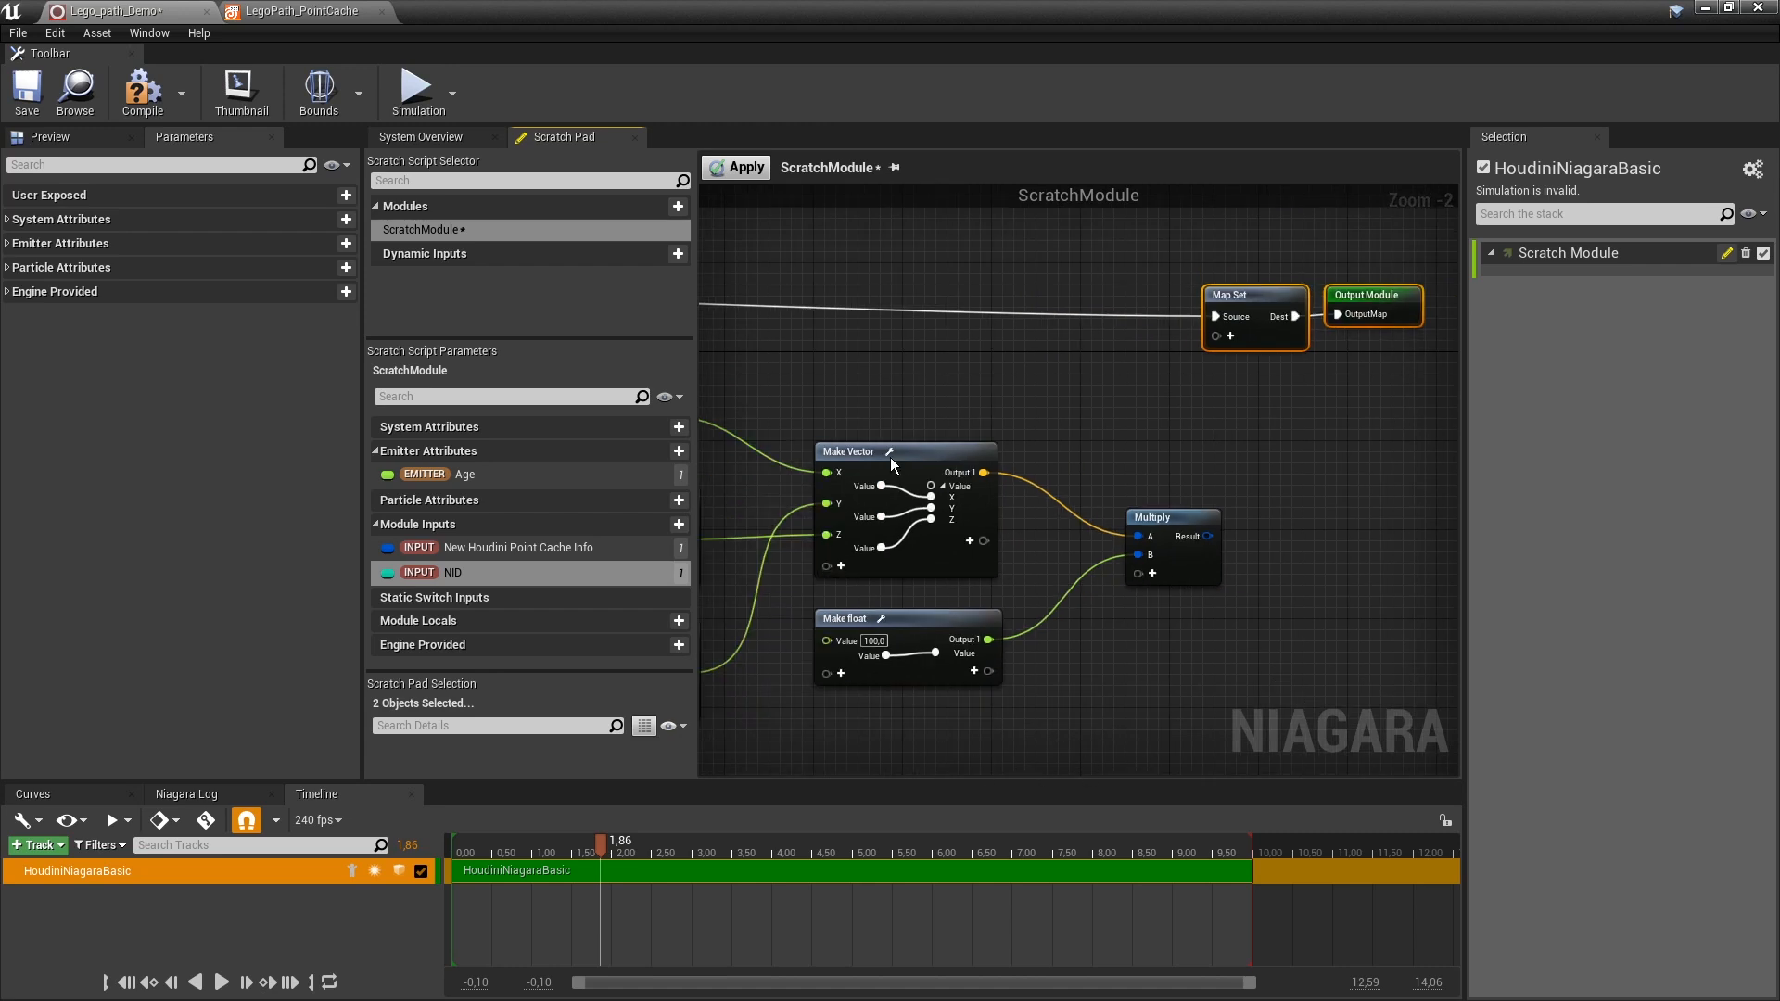
right_drag(1134, 370, 956, 390)
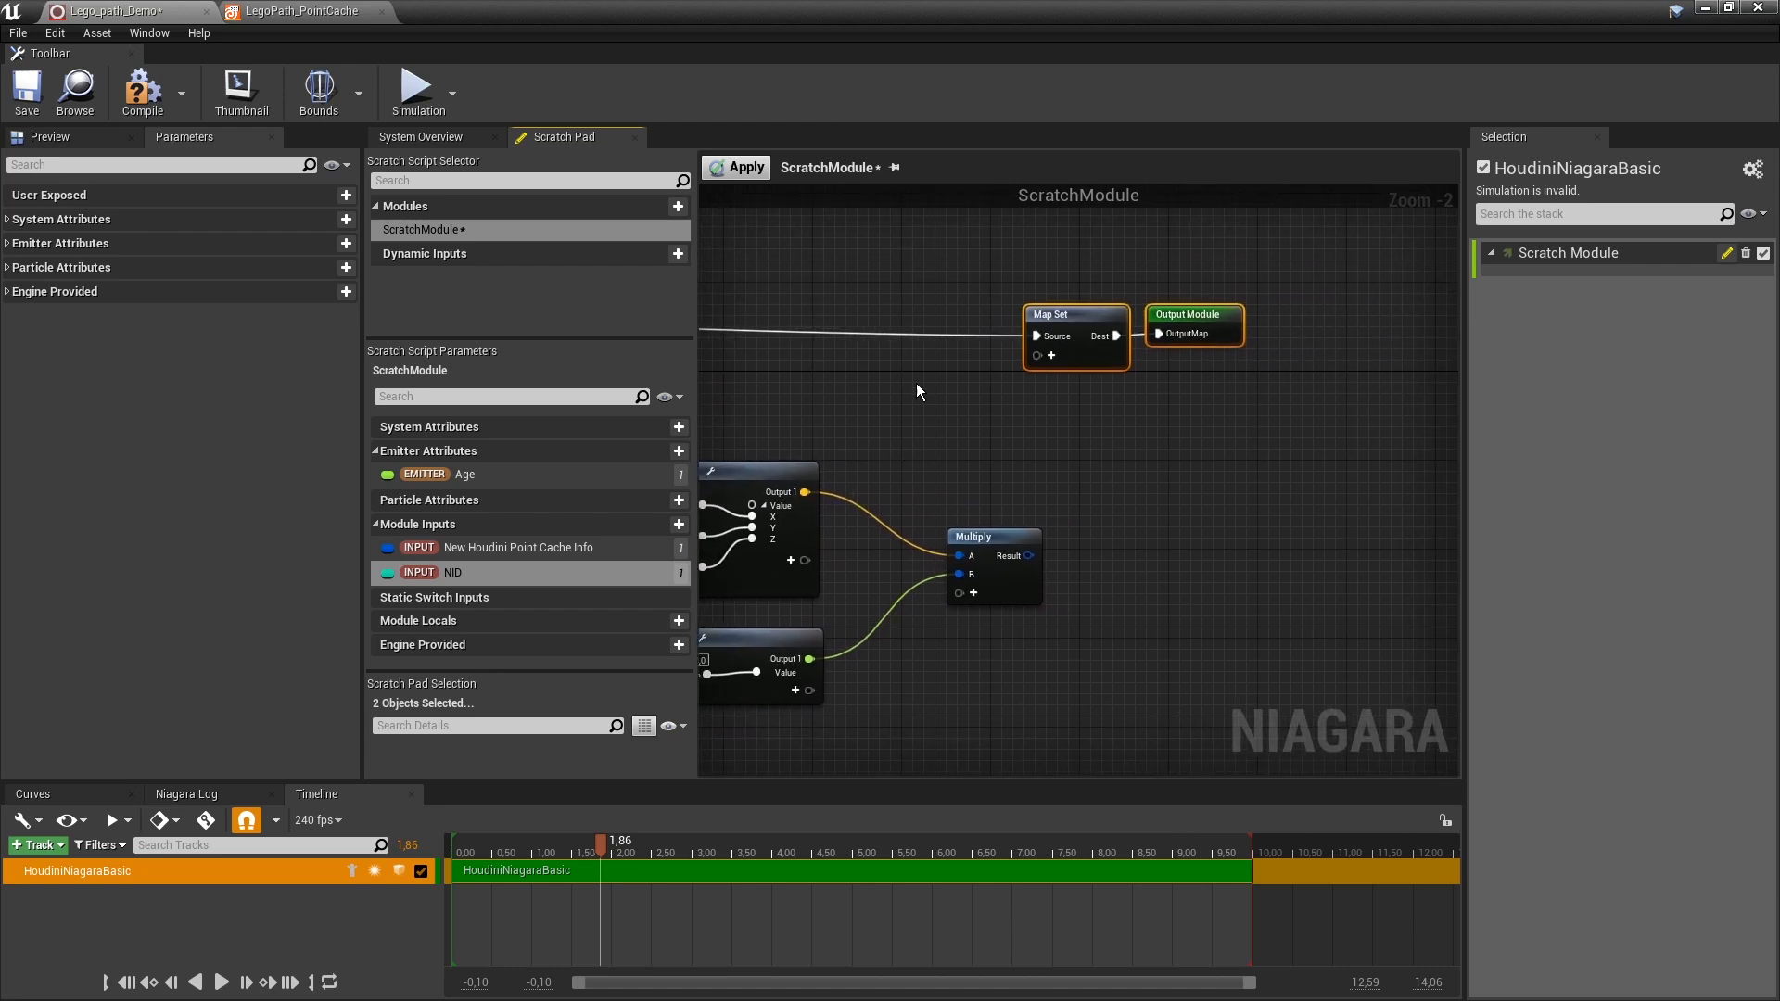
right_drag(1231, 430, 1119, 429)
drag(953, 324, 1165, 302)
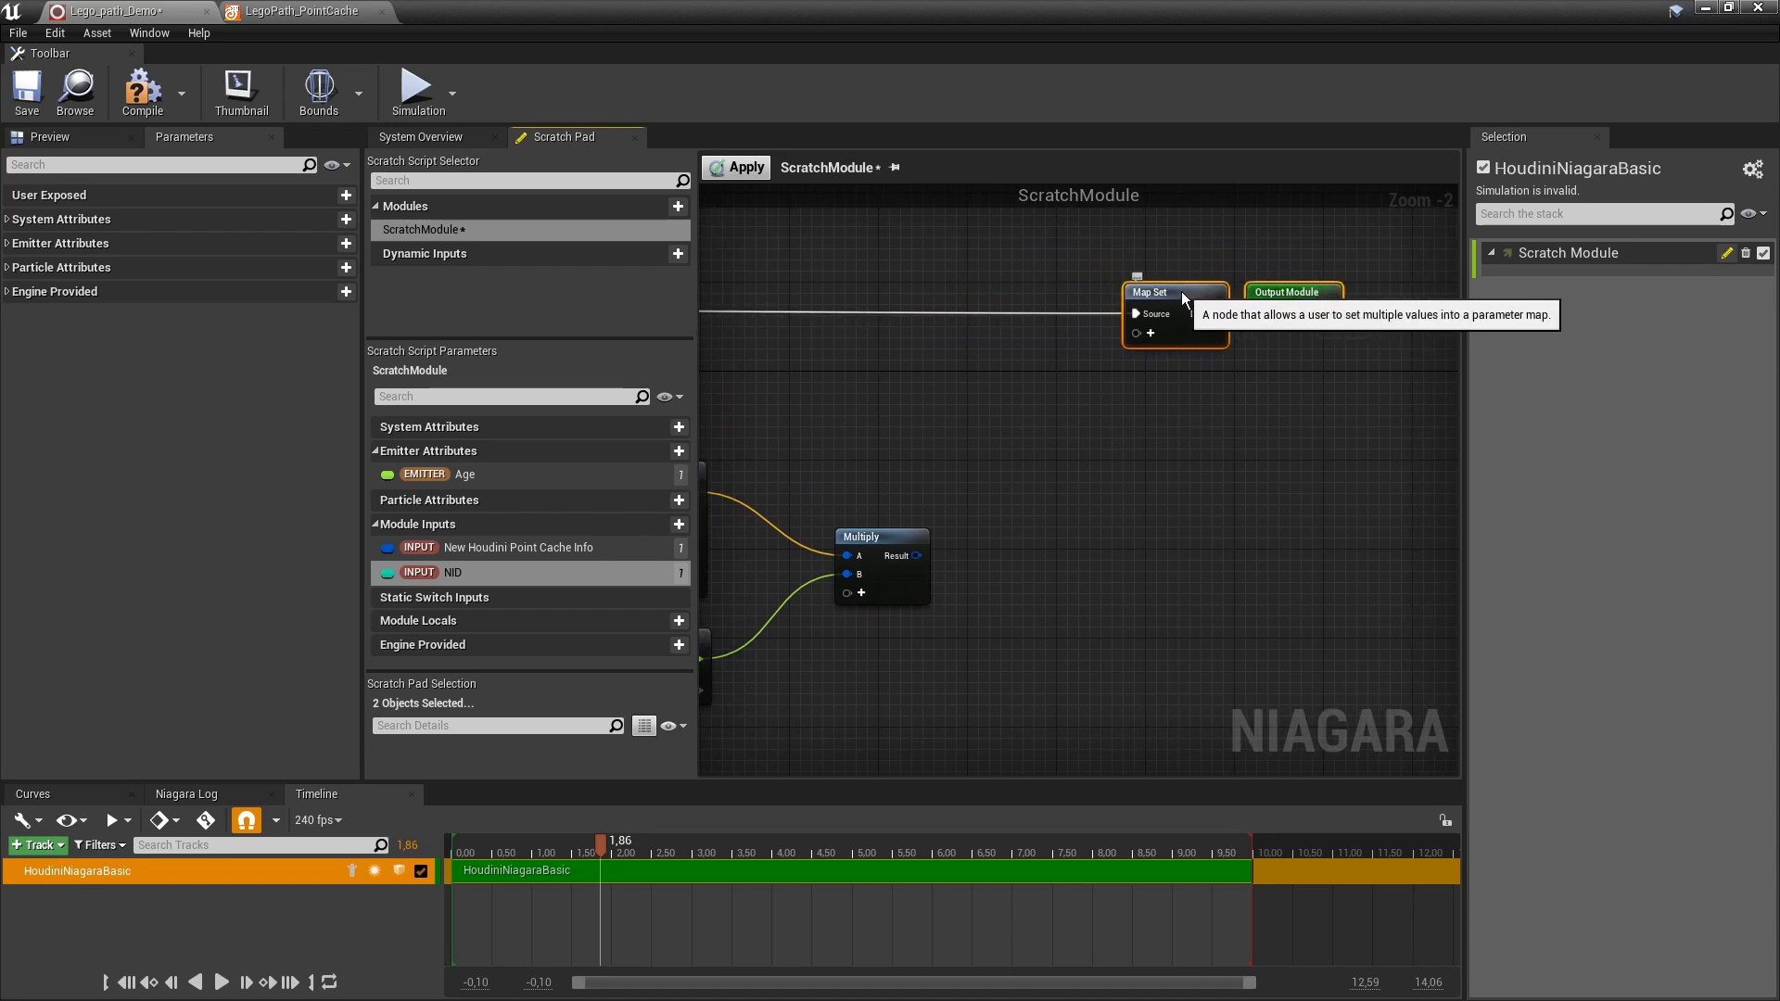
click(1103, 385)
Add a new local Vector parameter to the Map Set node and connect the Multiply result to it.
scroll(1146, 355, up, 1)
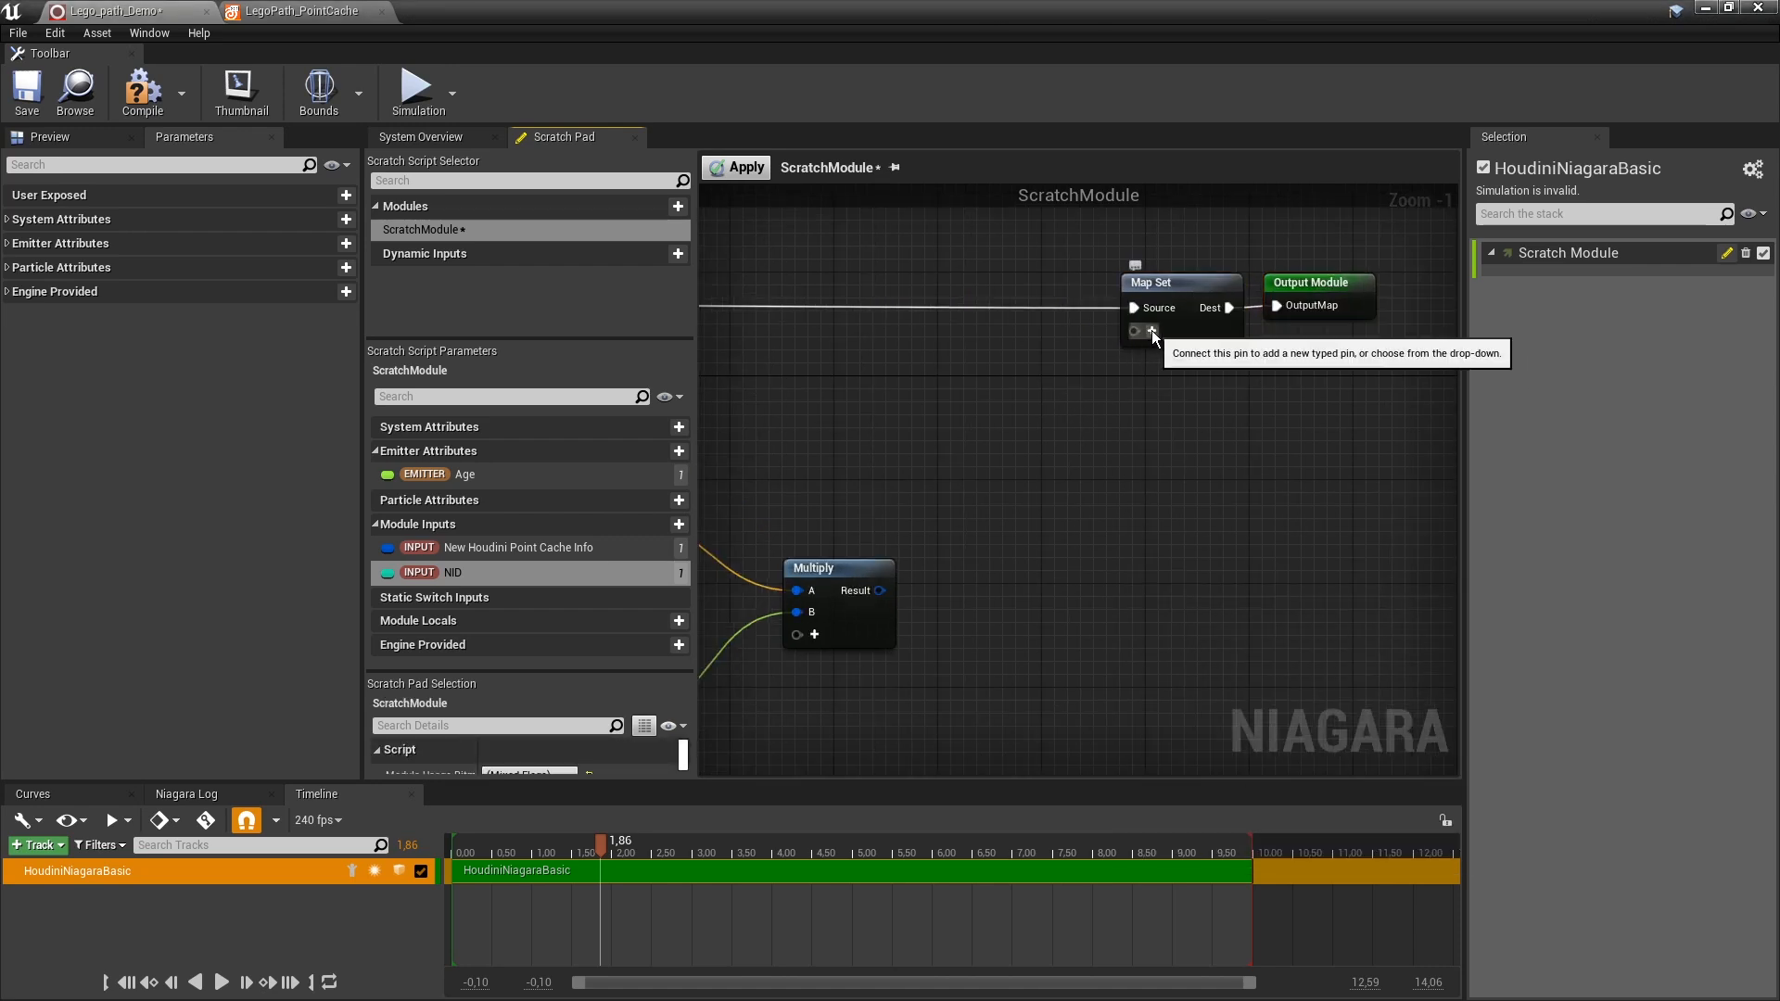
click(1152, 331)
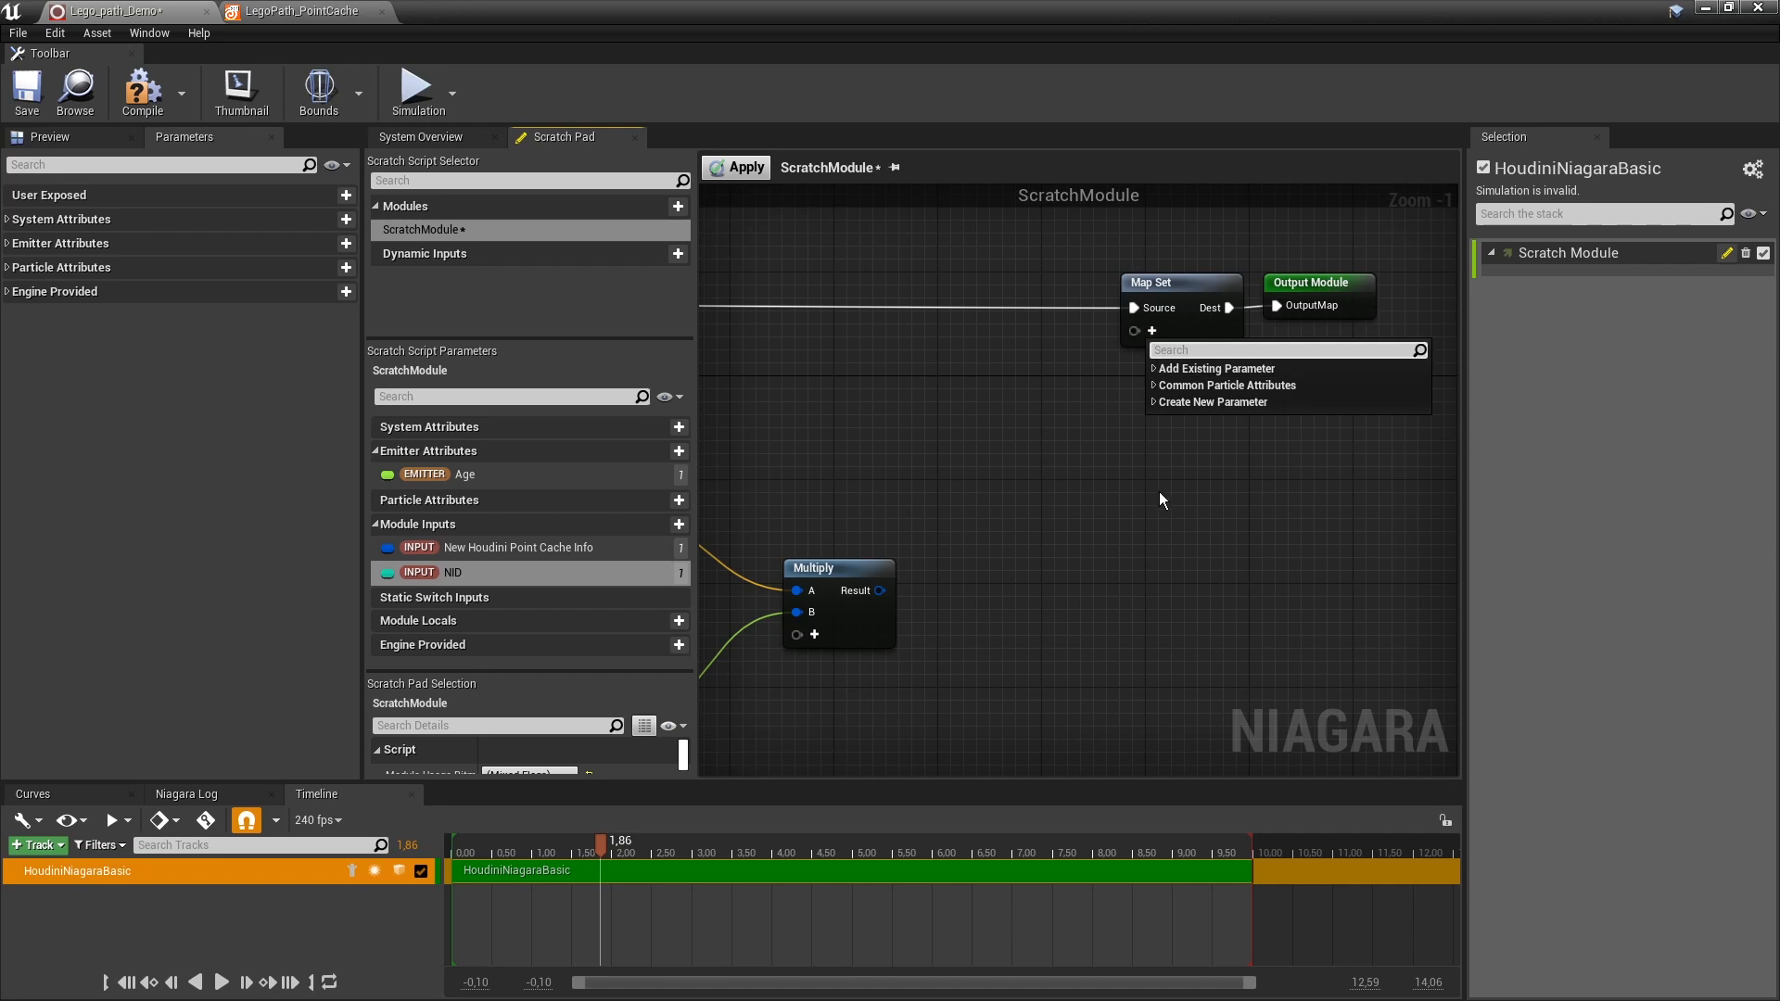
text(ve)
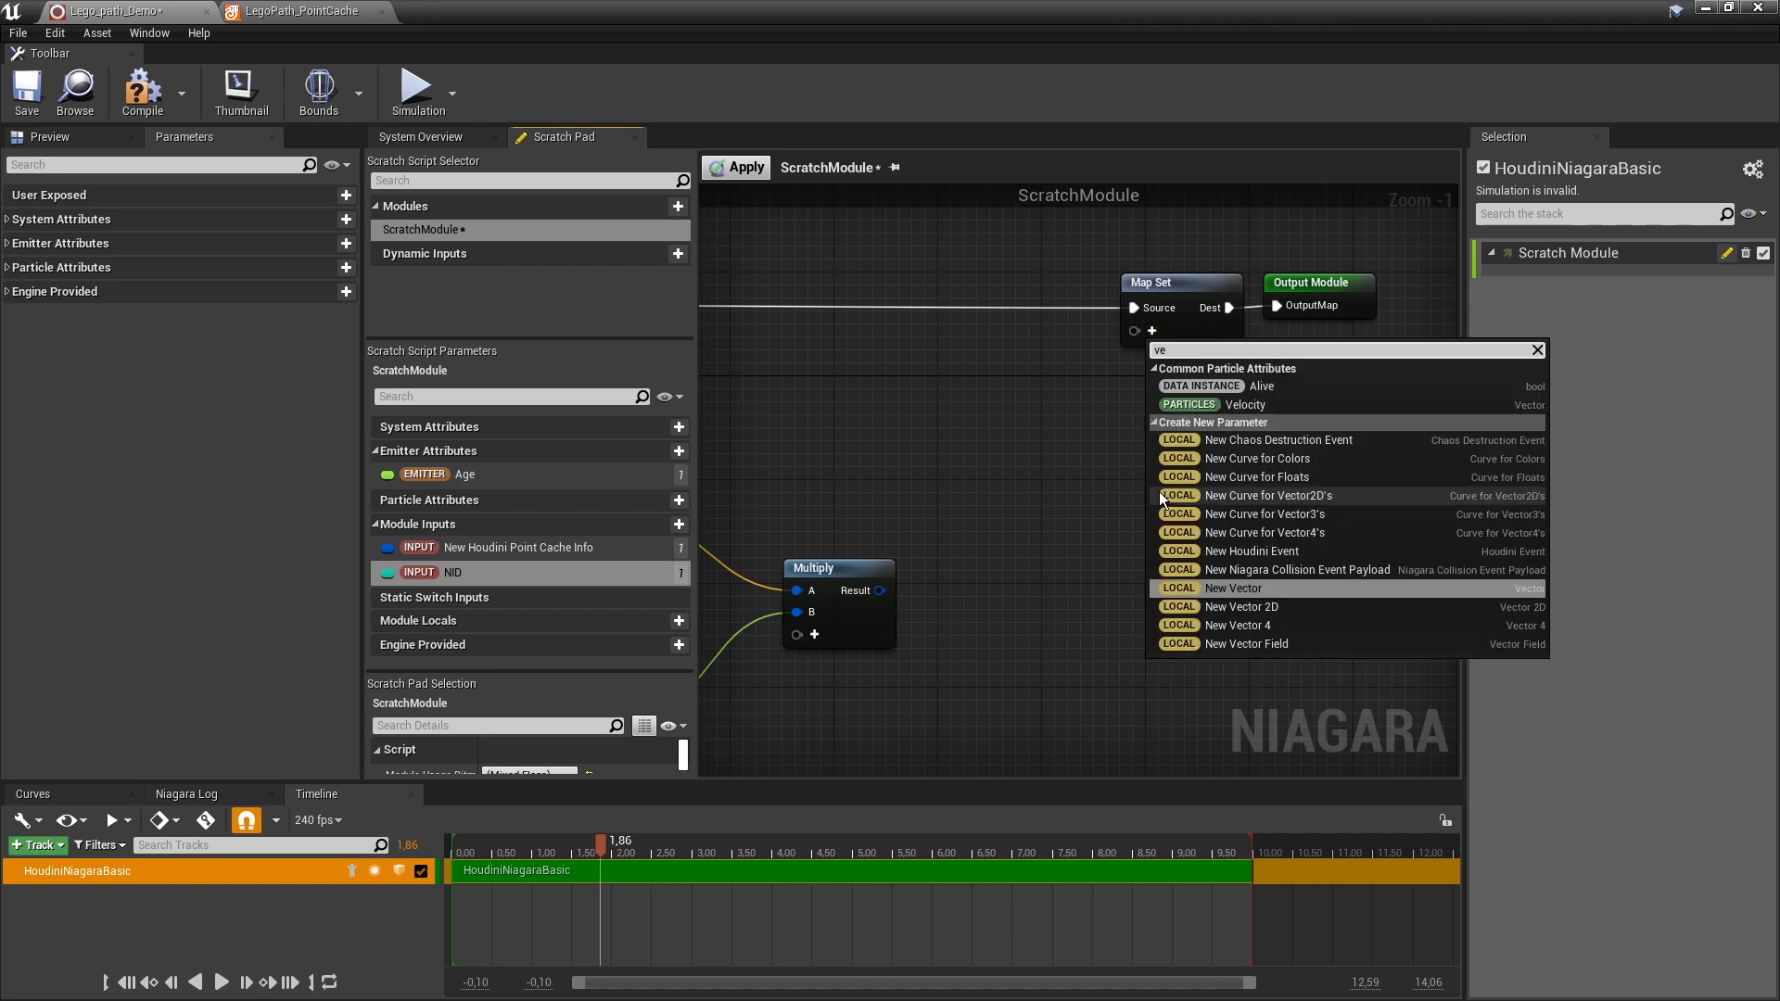
click(1224, 590)
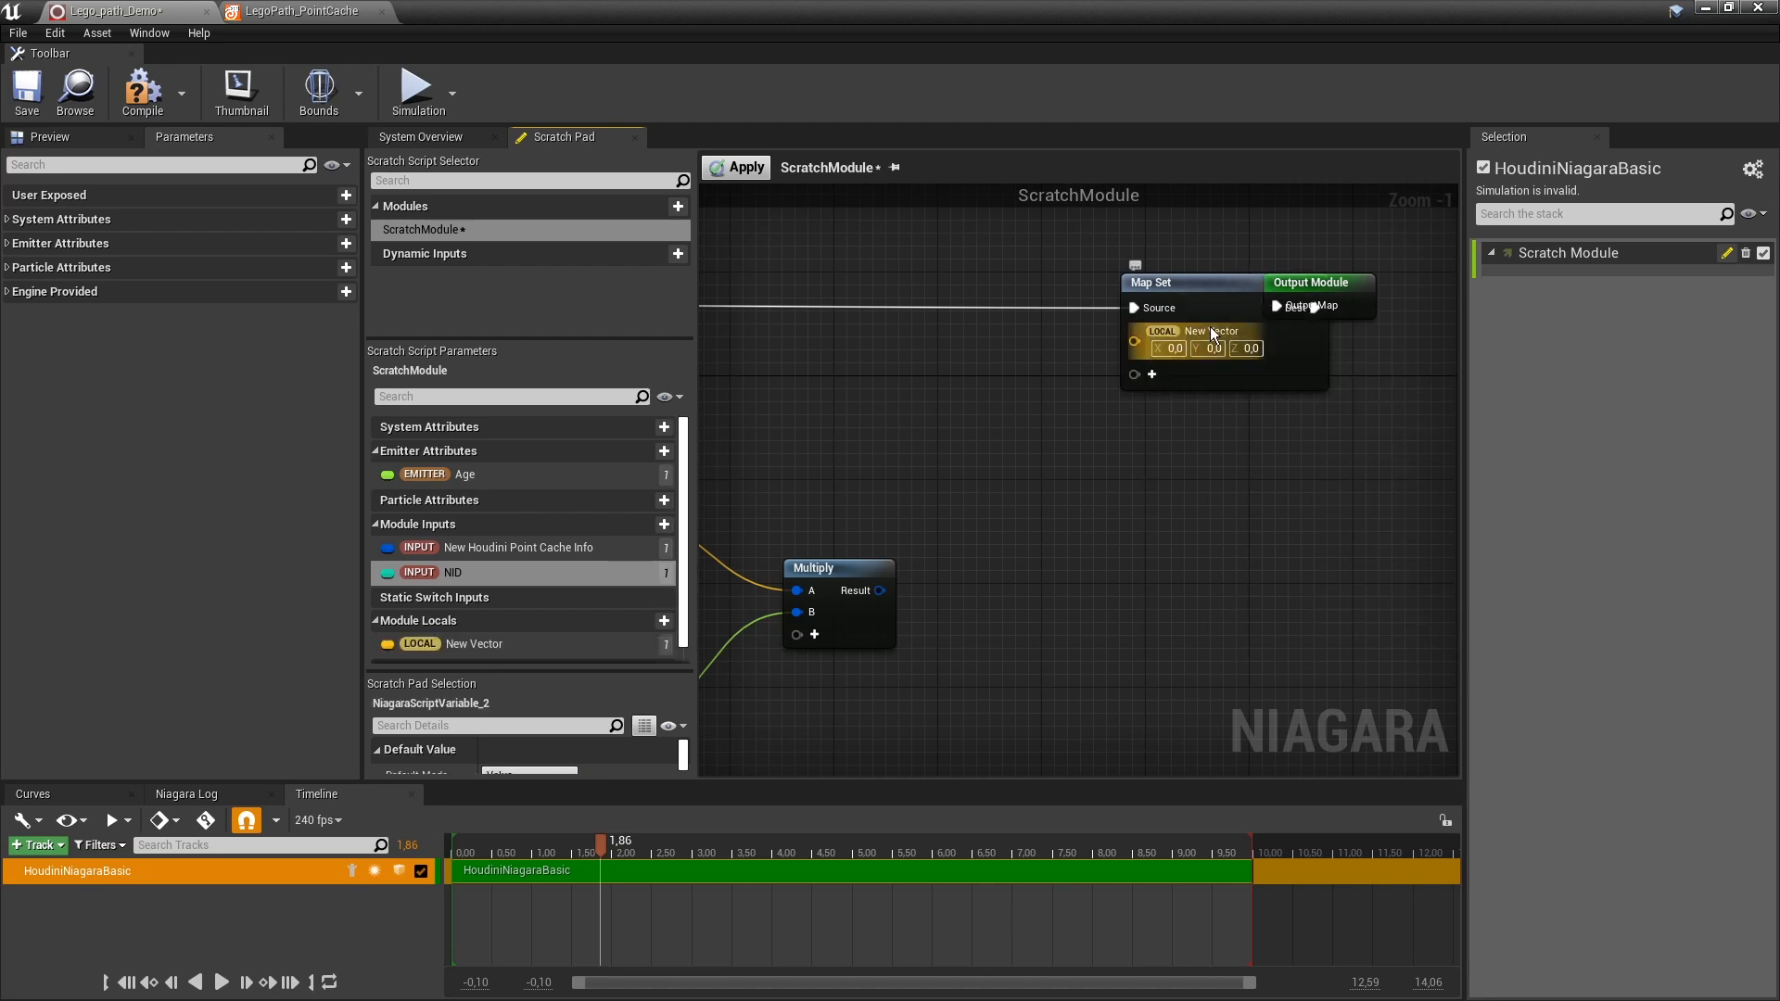
drag(880, 591, 1135, 335)
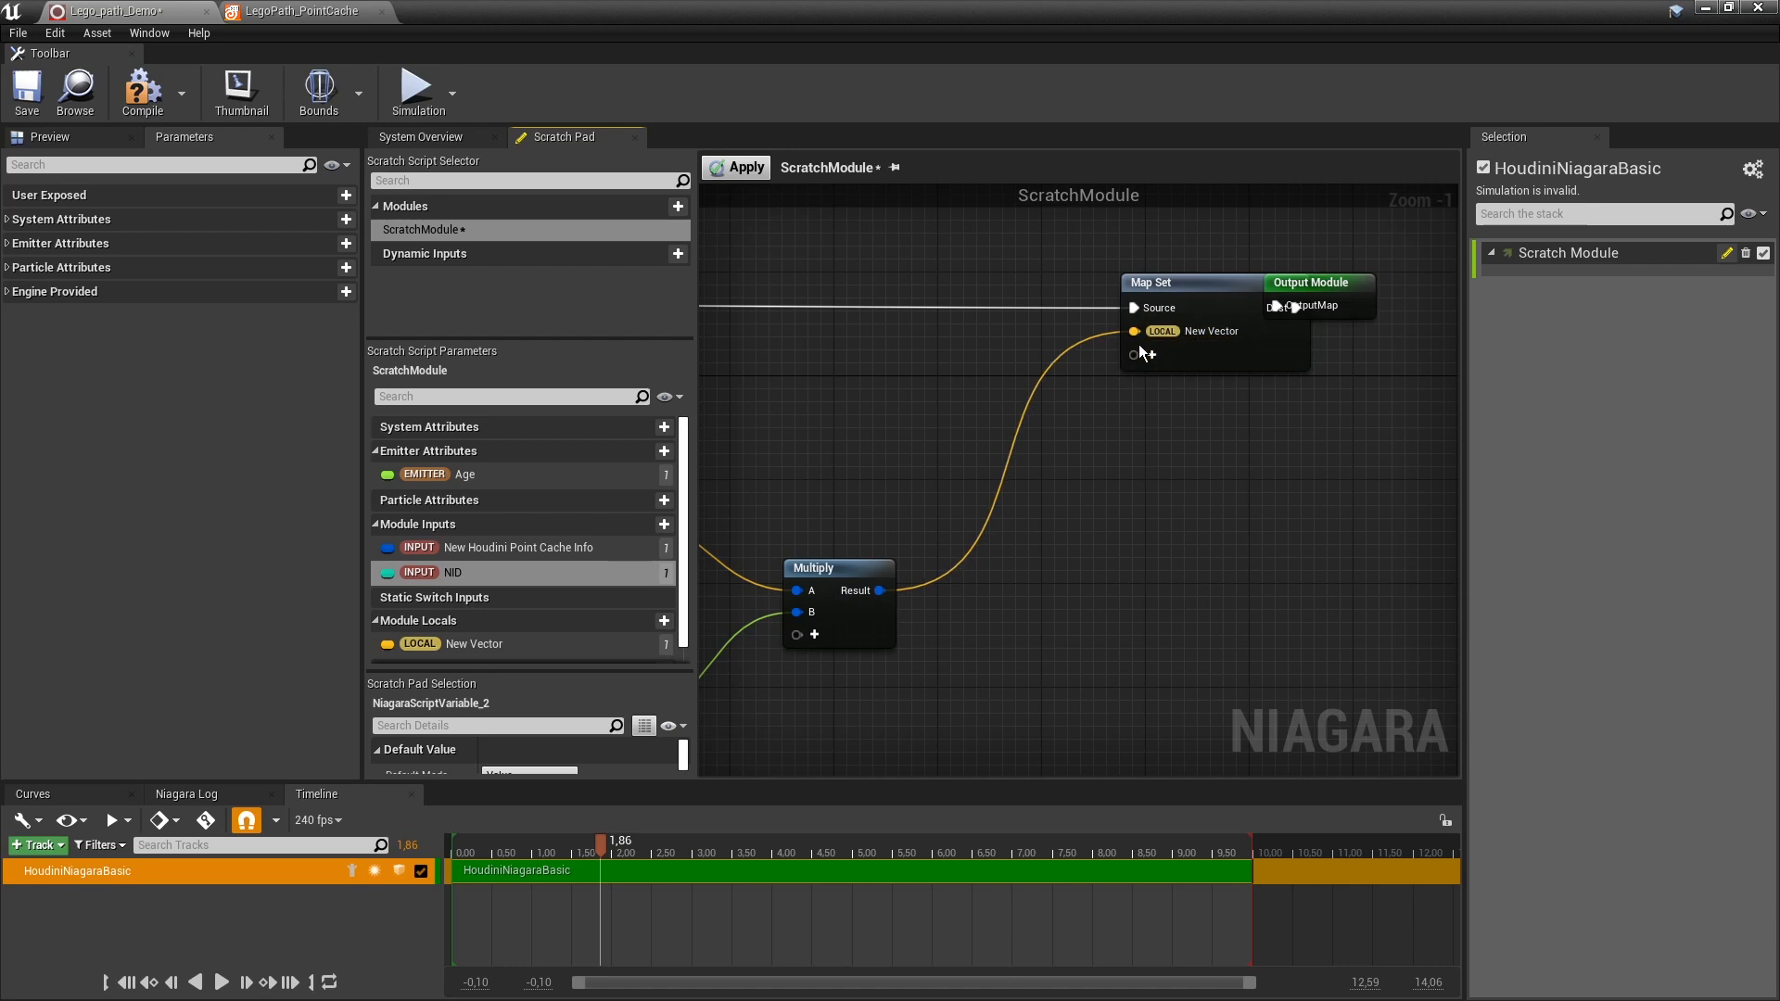
Rename the local New Vector parameter to Custom_pos.
right_click(1201, 330)
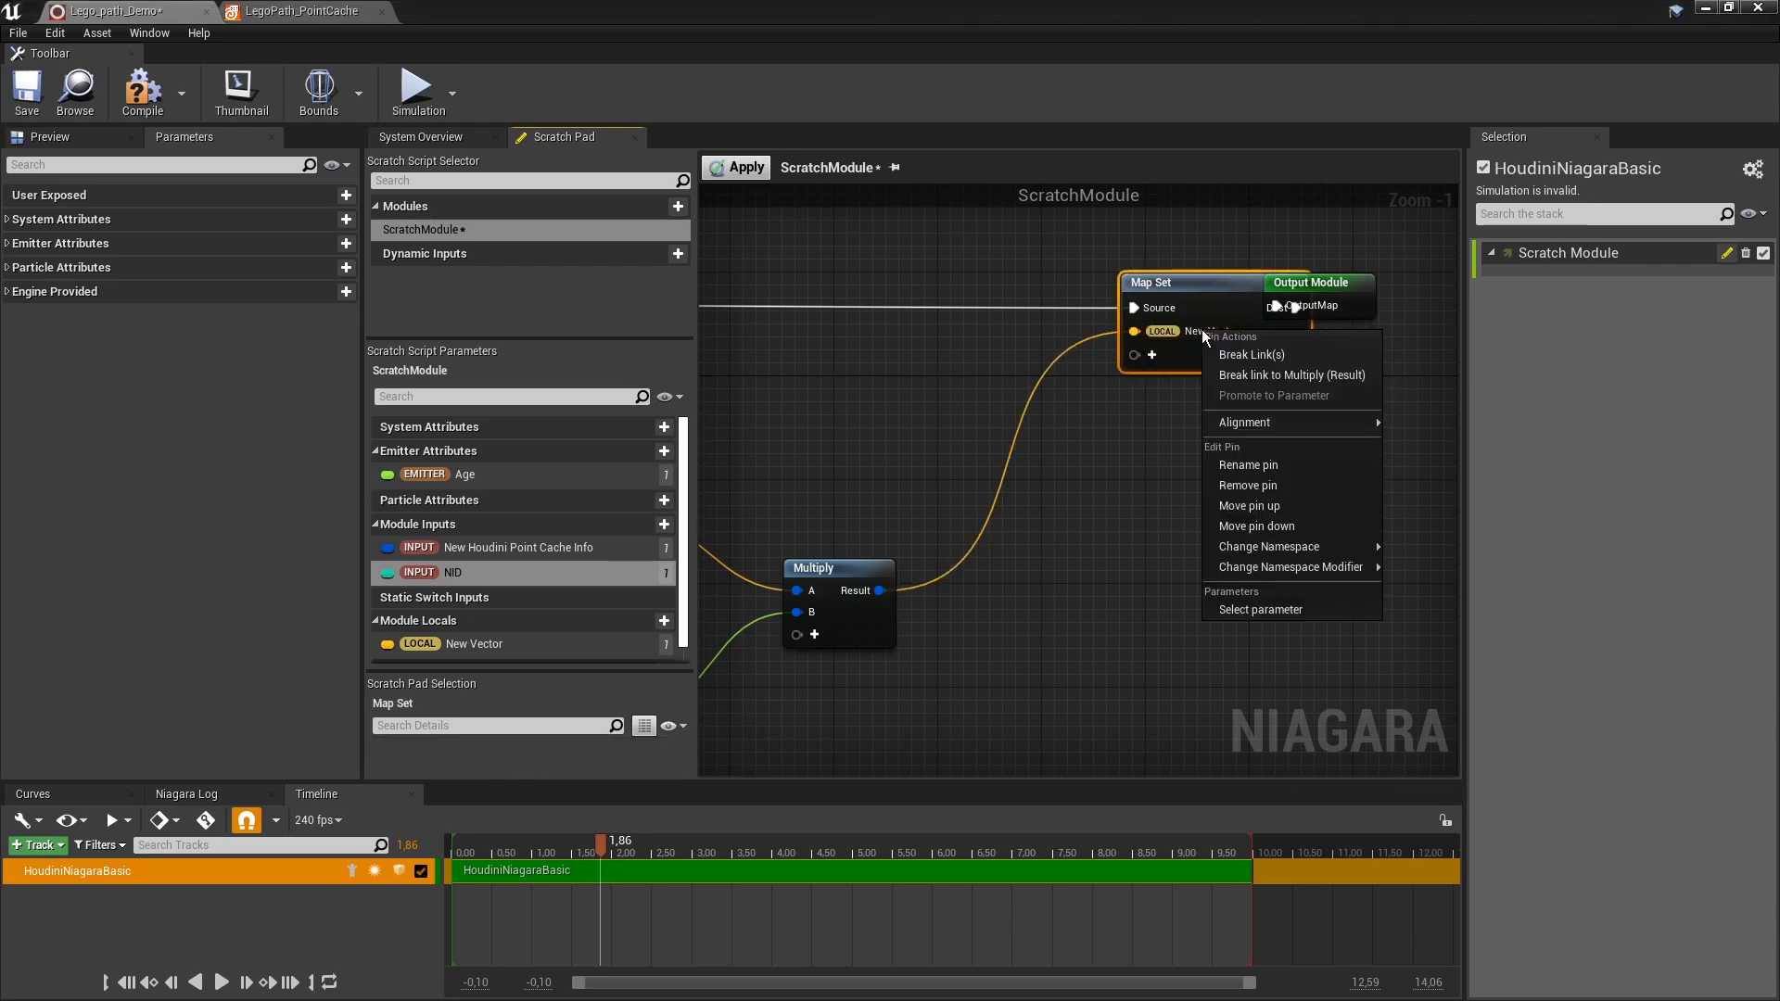
click(1177, 390)
right_click(461, 648)
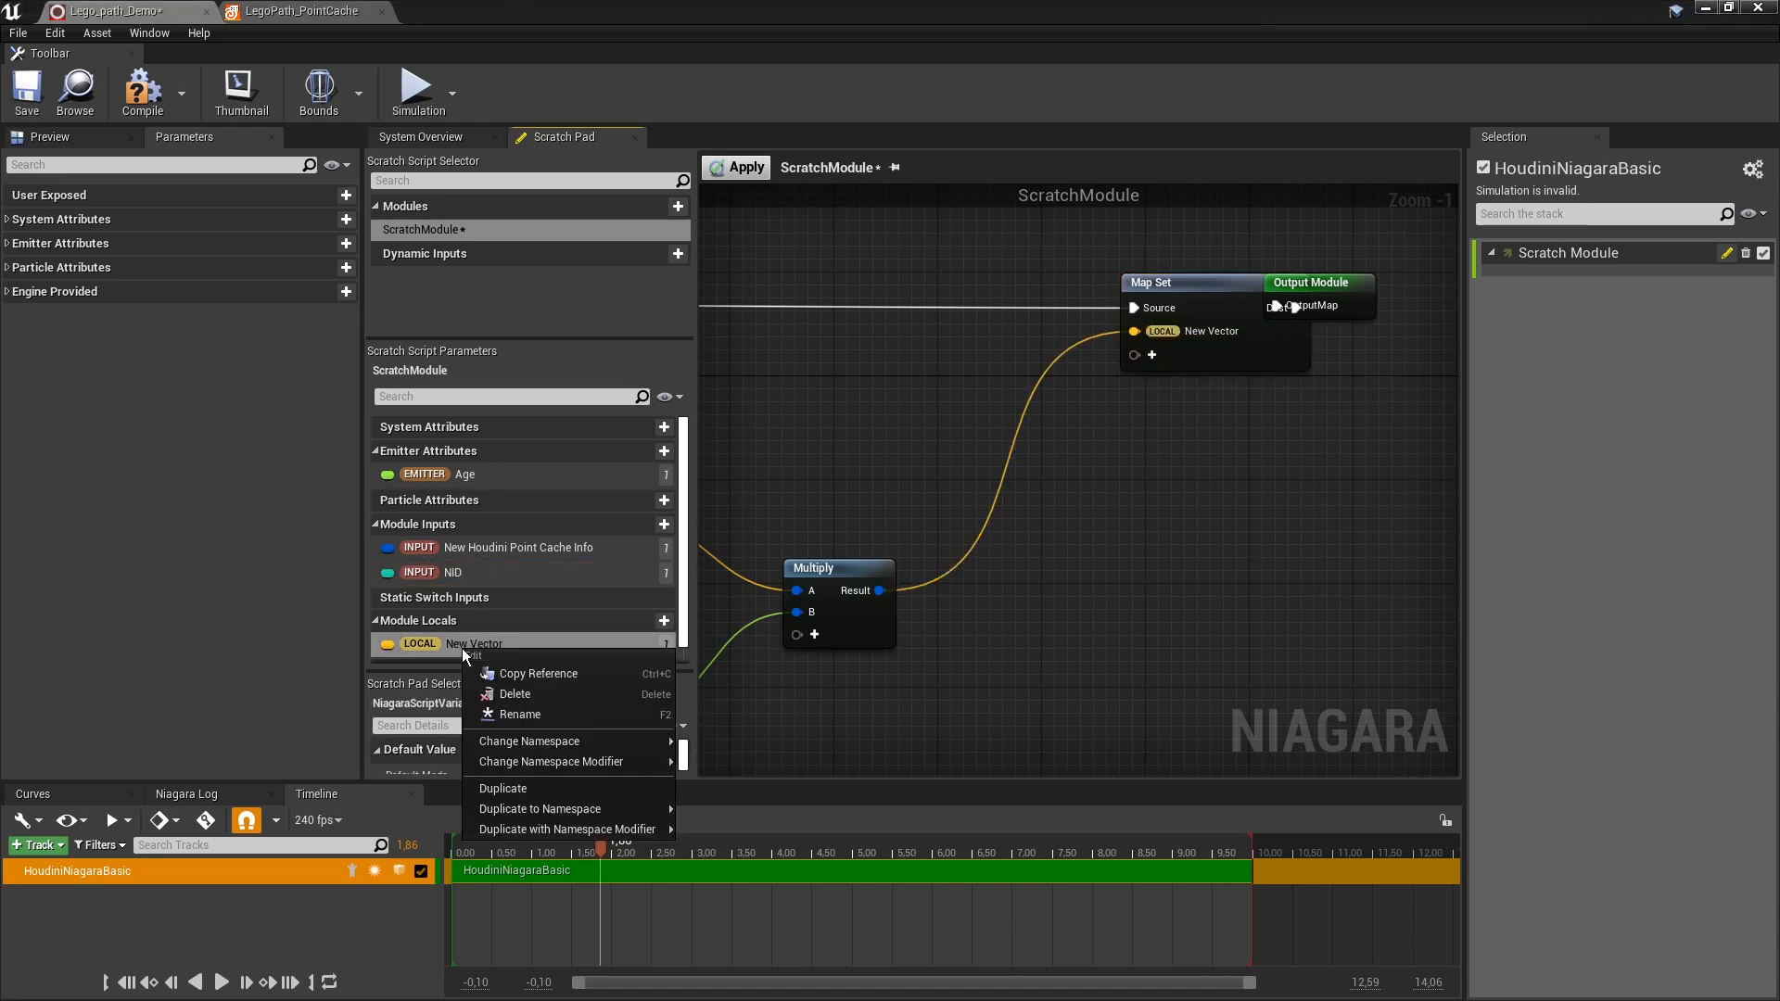
click(525, 711)
text(Custom)
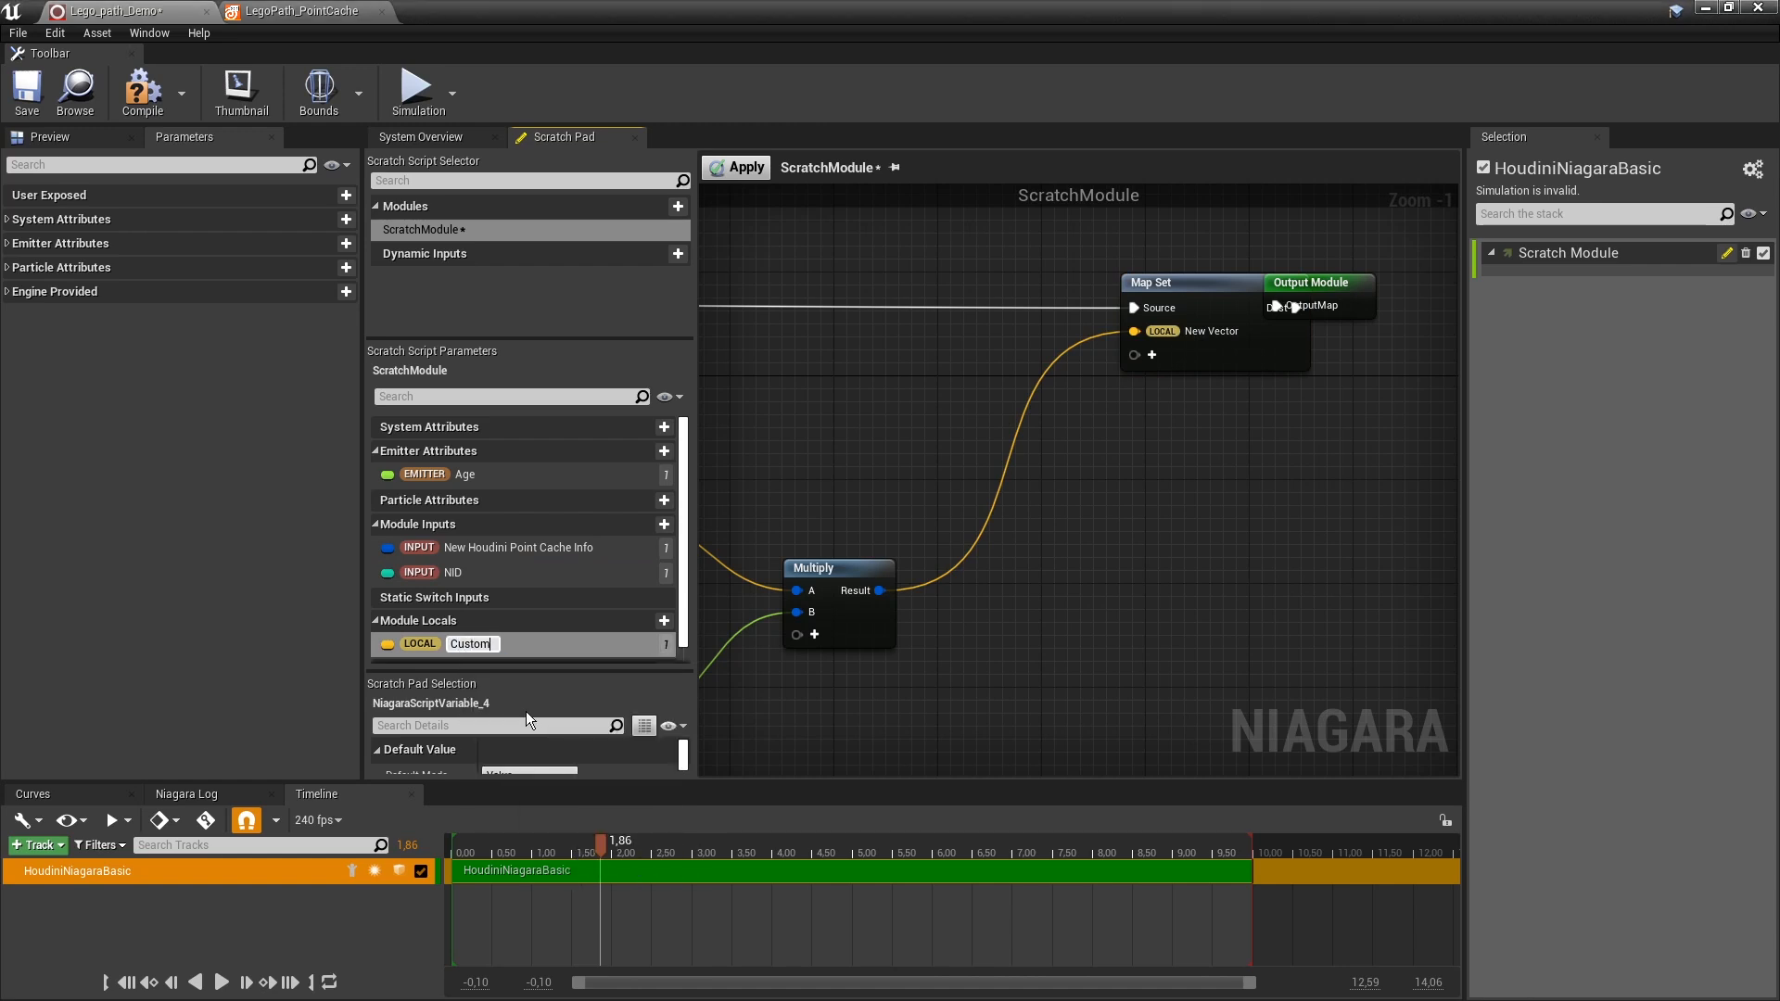
text(_pos)
key(Return)
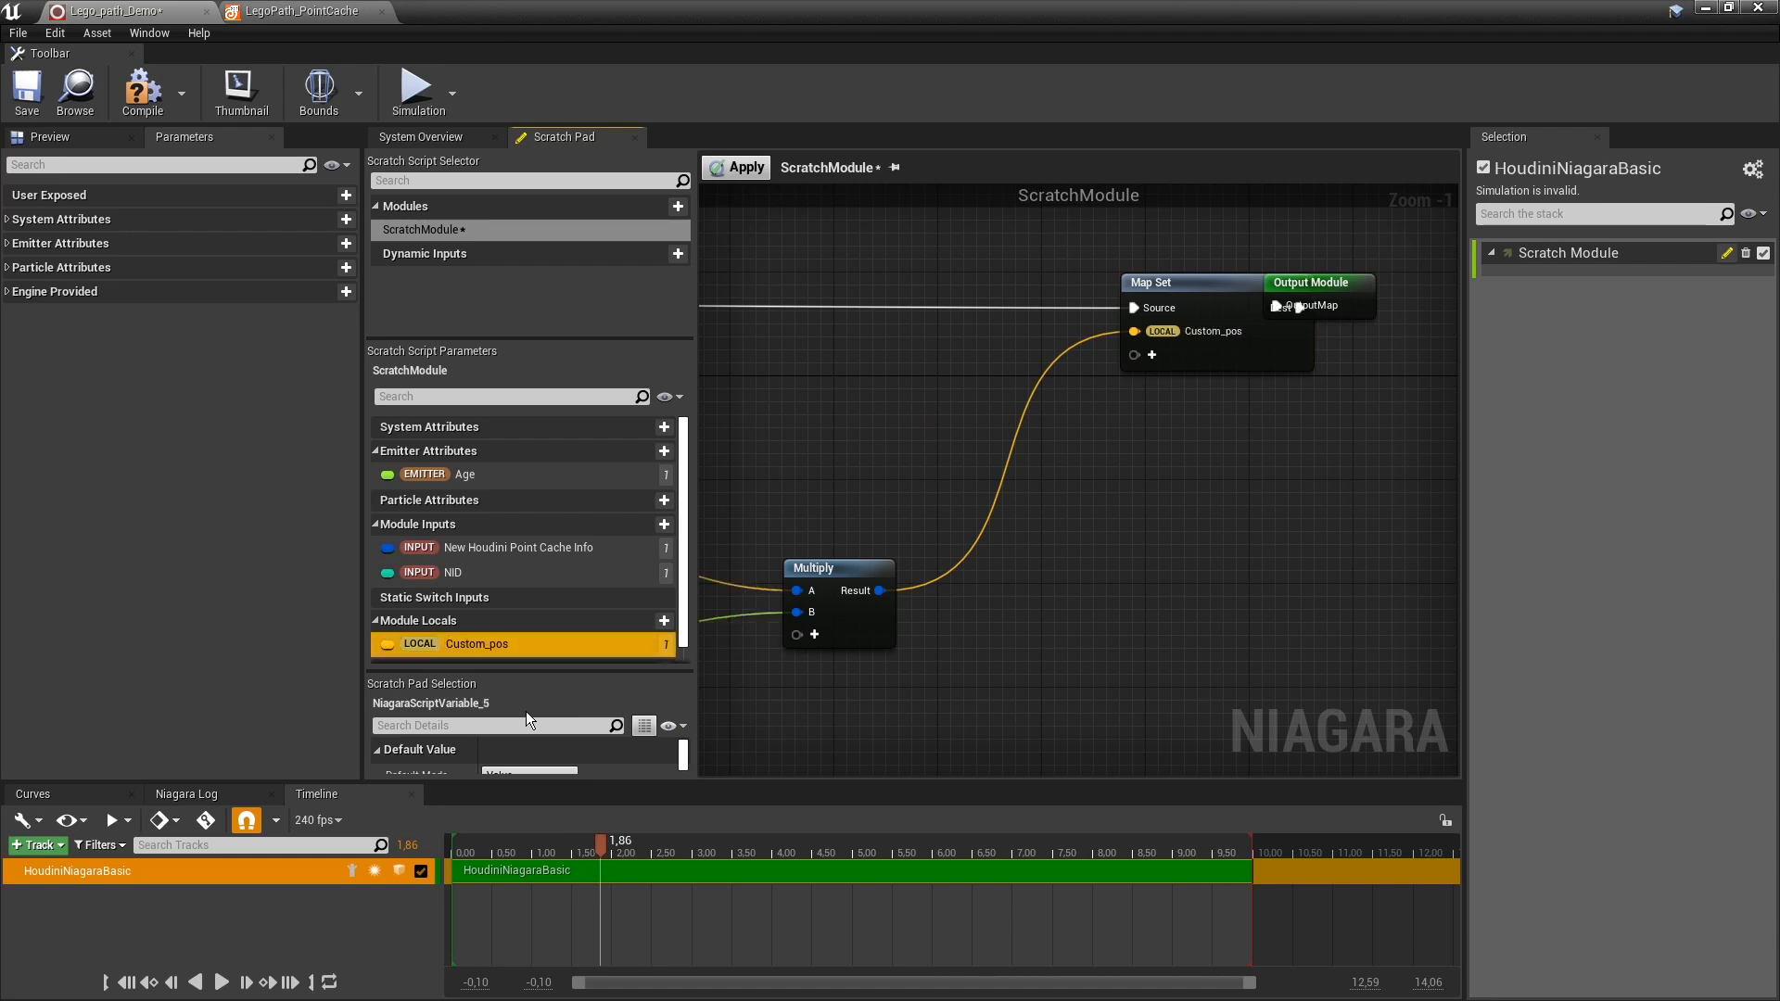
Change the Custom_pos parameter's namespace to Output and move the Output Module node clear of Map Set.
right_click(426, 644)
mouse_move(504, 738)
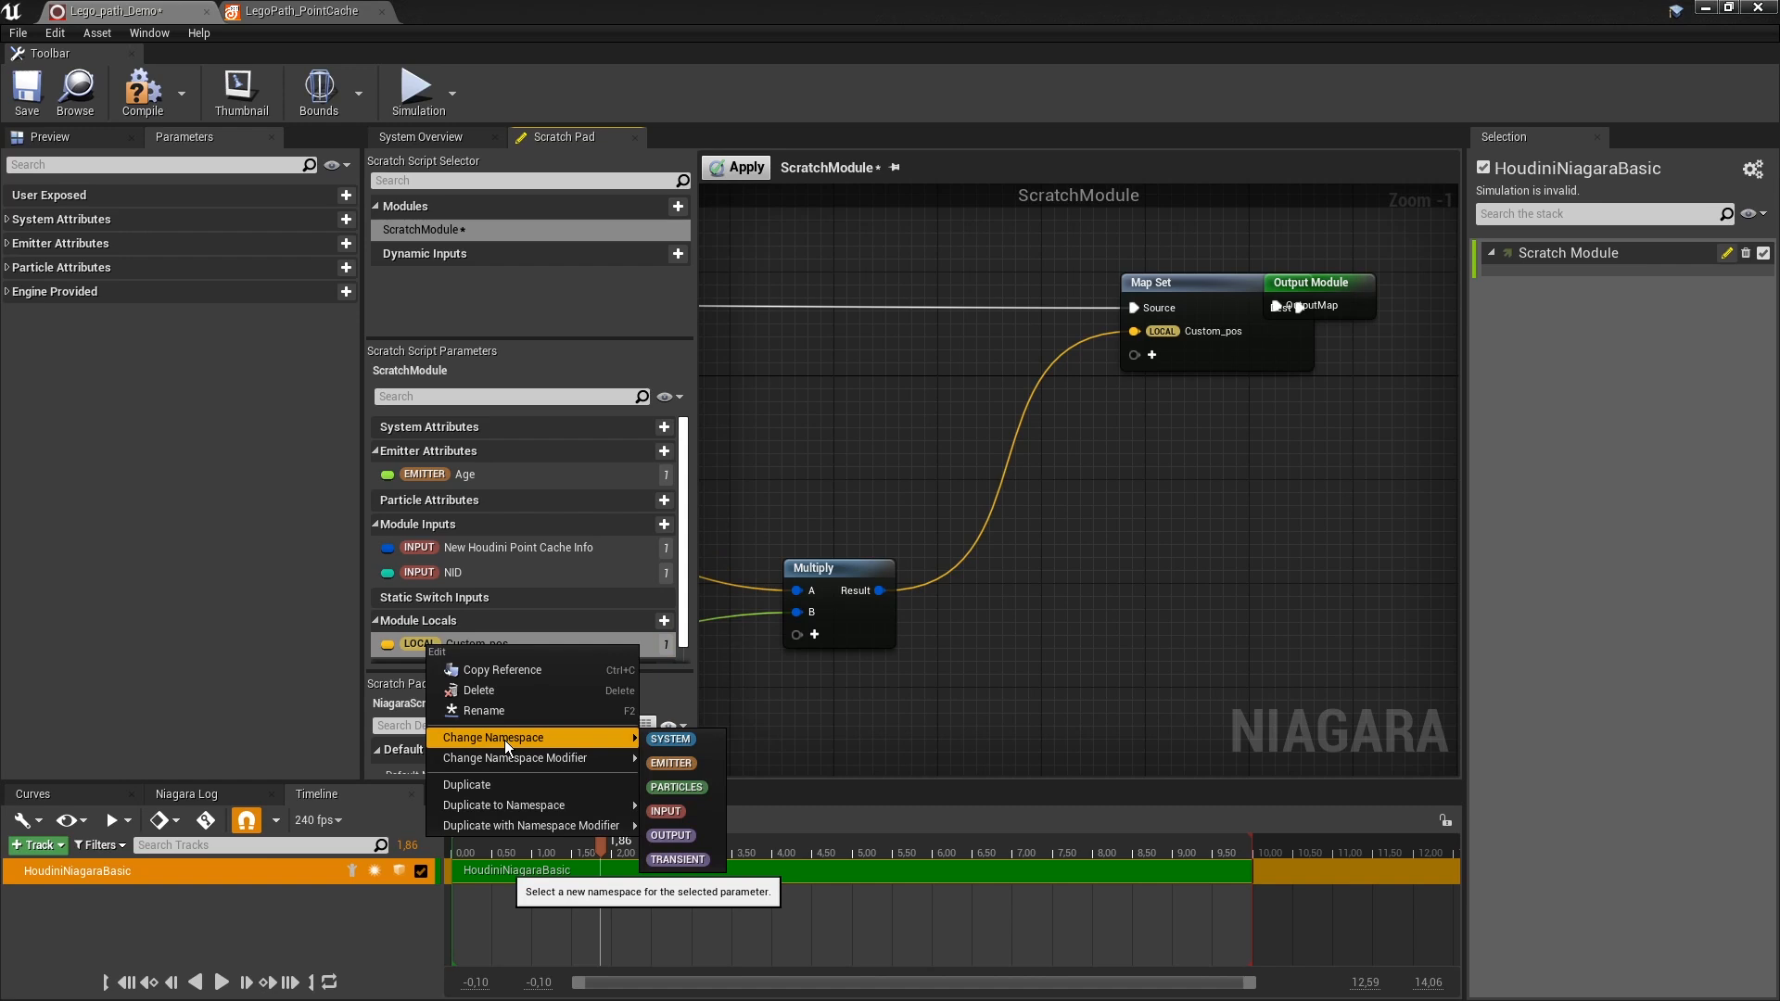
click(669, 835)
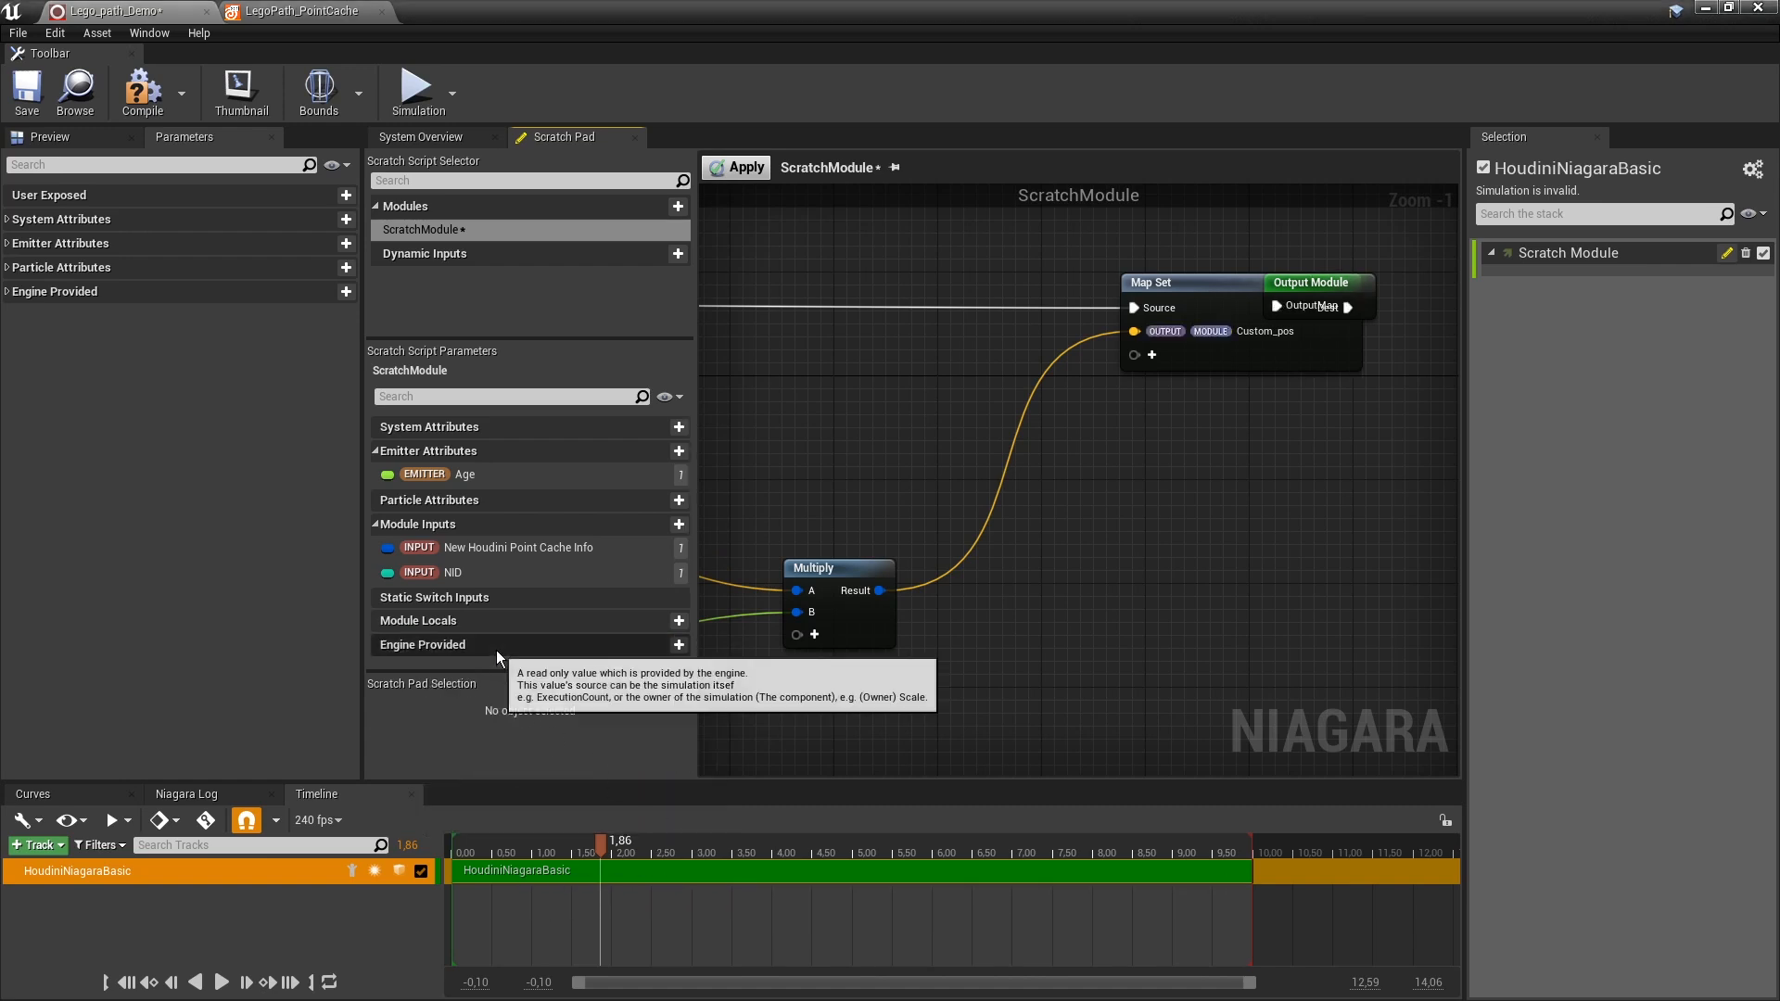
right_drag(1154, 441, 1049, 476)
right_drag(1050, 476, 1021, 478)
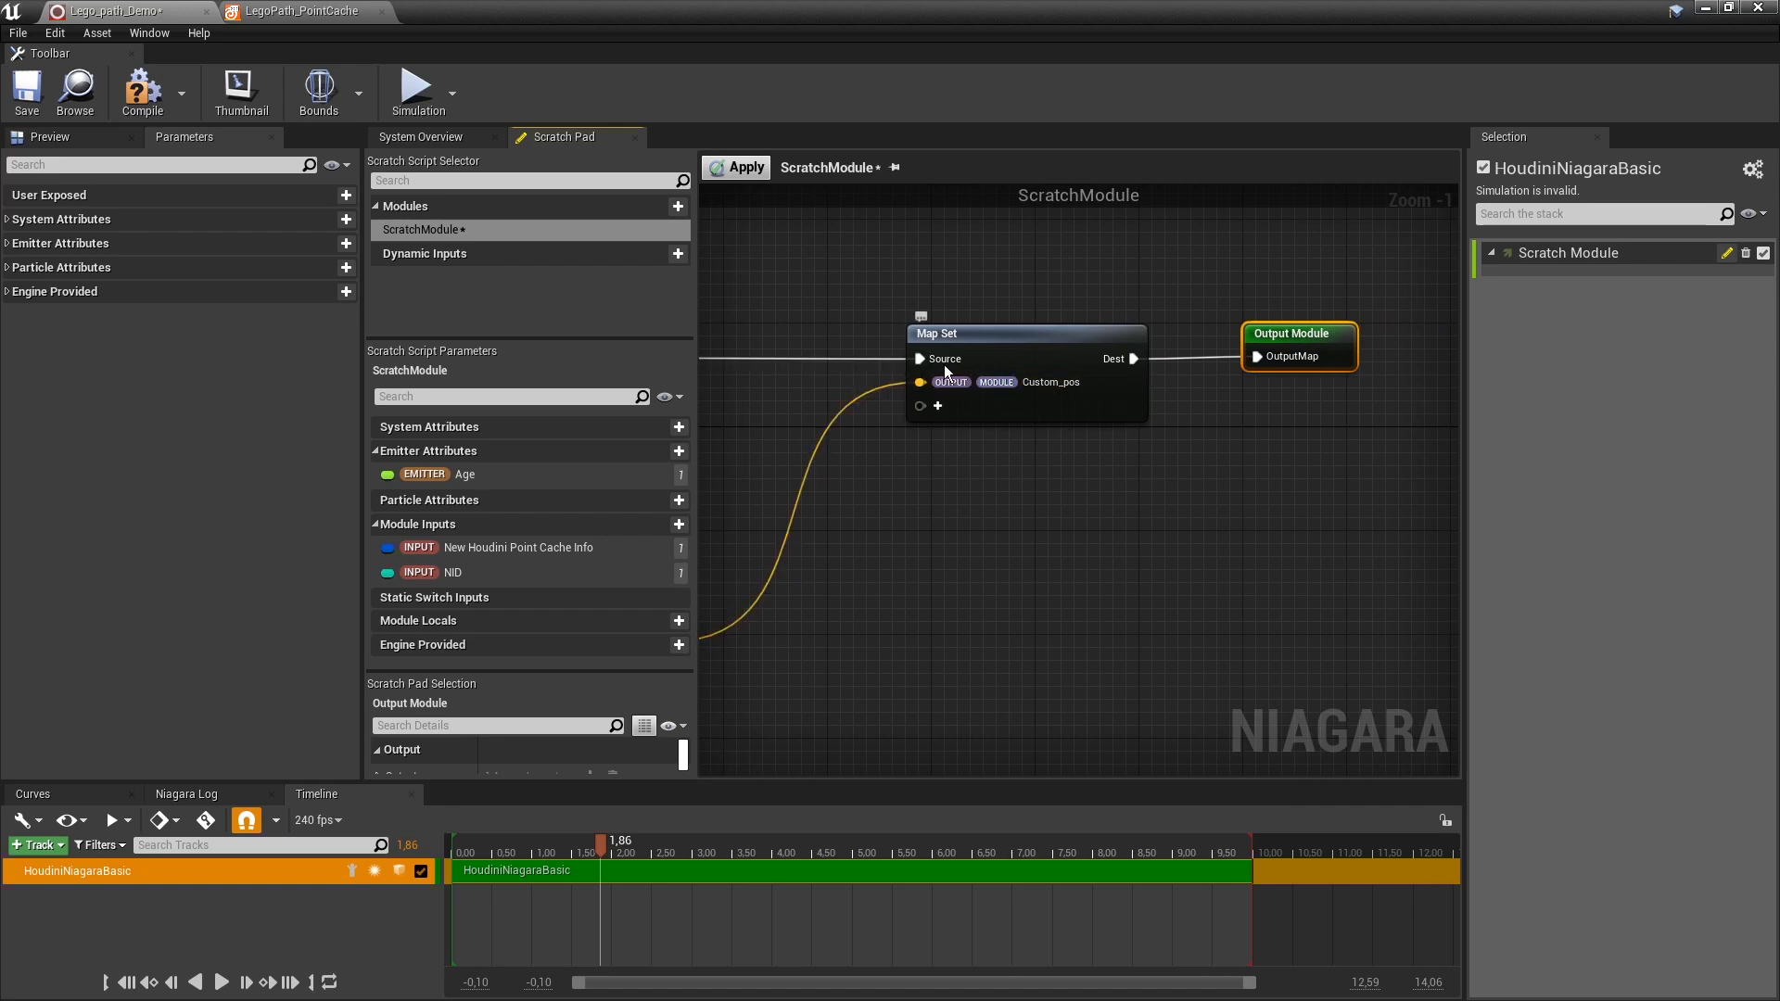
Review the ScratchModule node graph, apply the script changes and return to the system overview.
scroll(927, 510, down, 2)
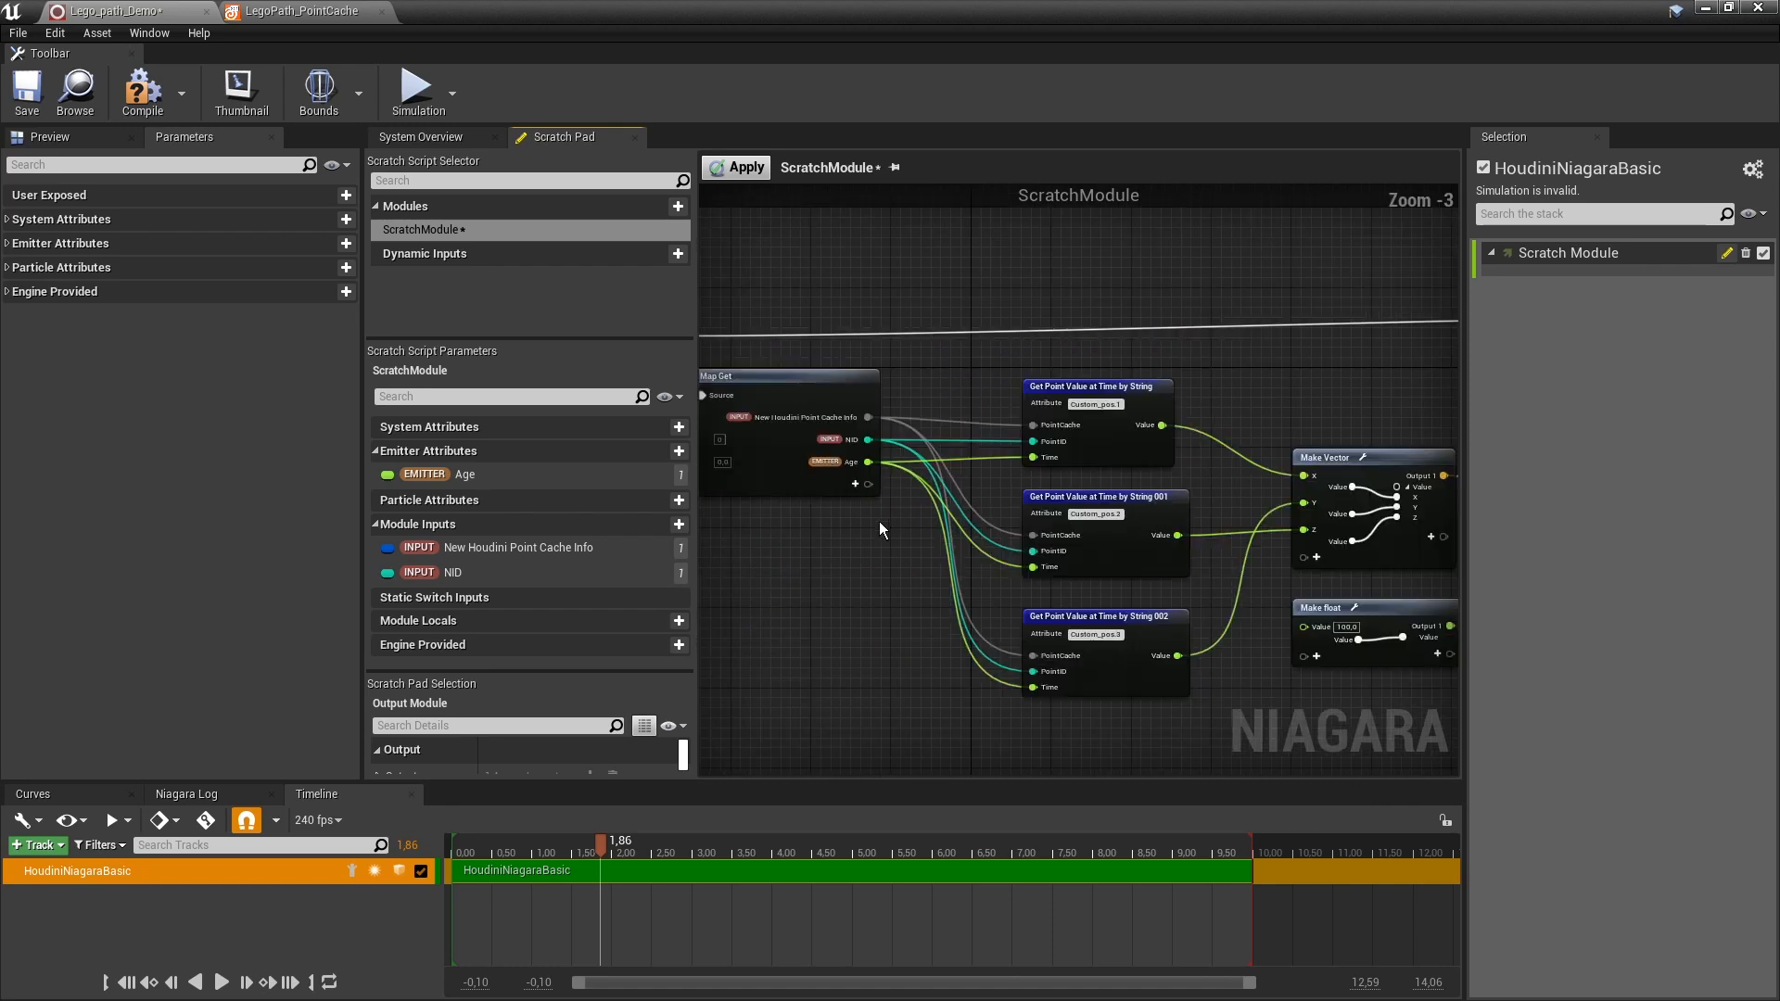
right_drag(881, 517, 977, 520)
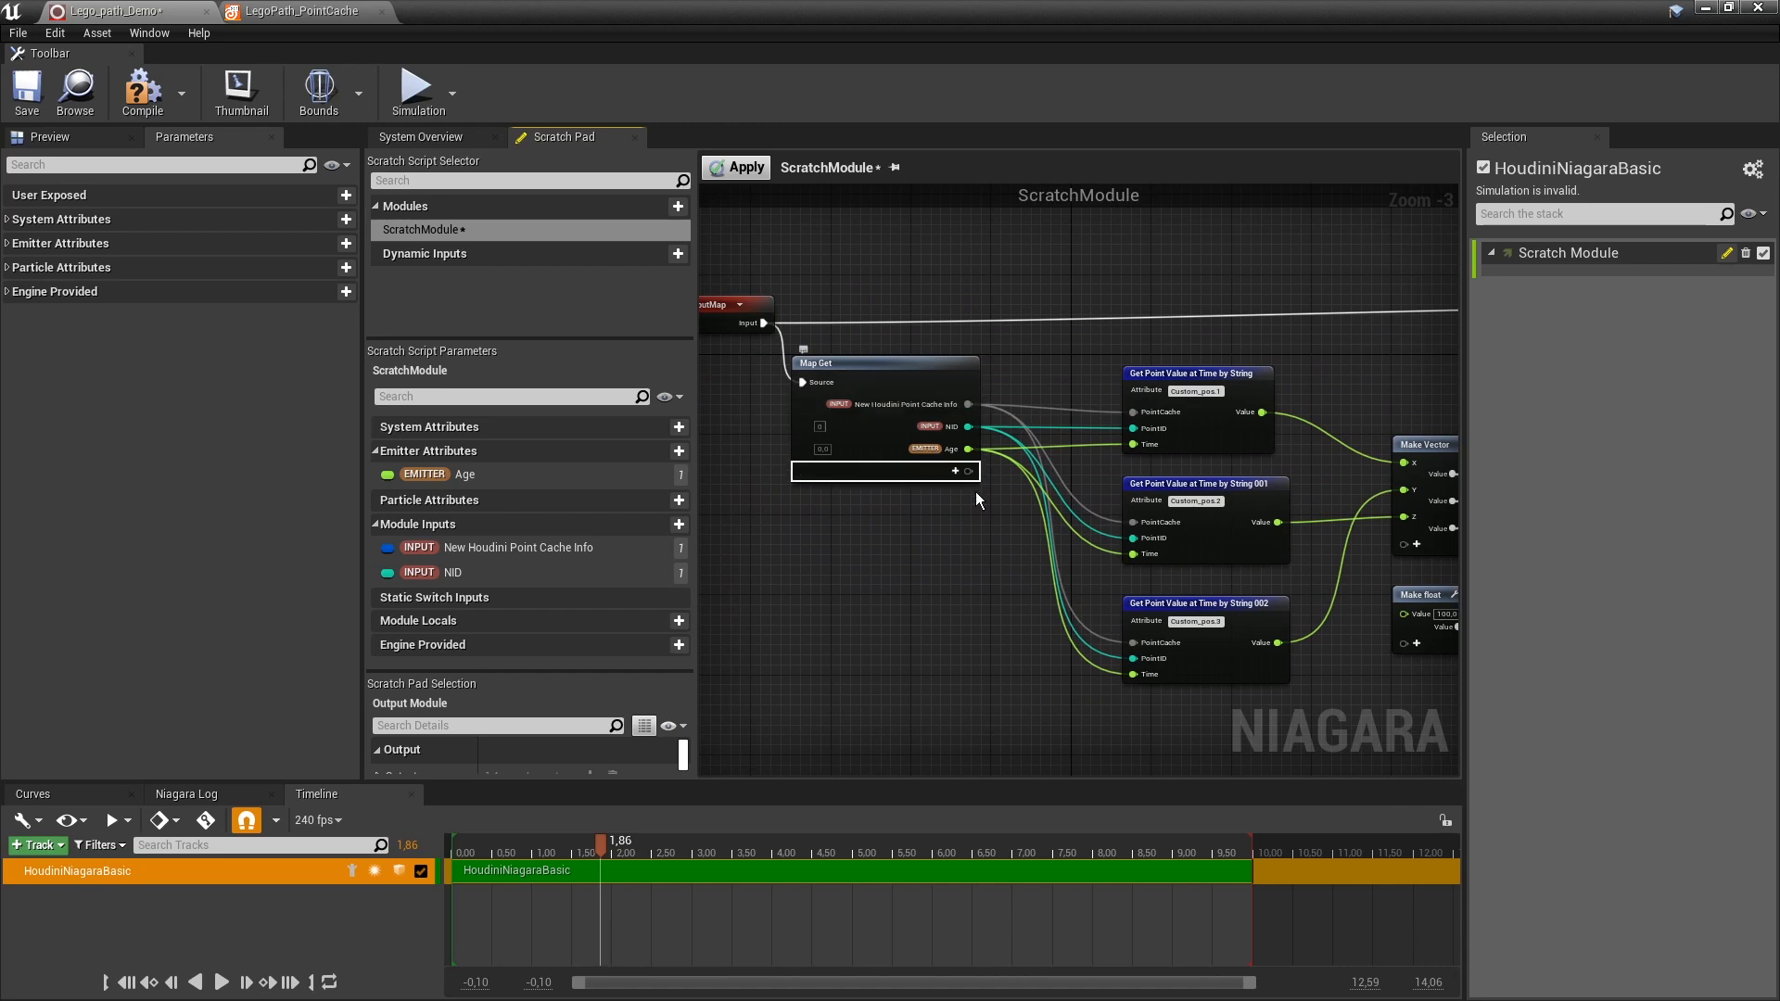
right_drag(1264, 426, 879, 365)
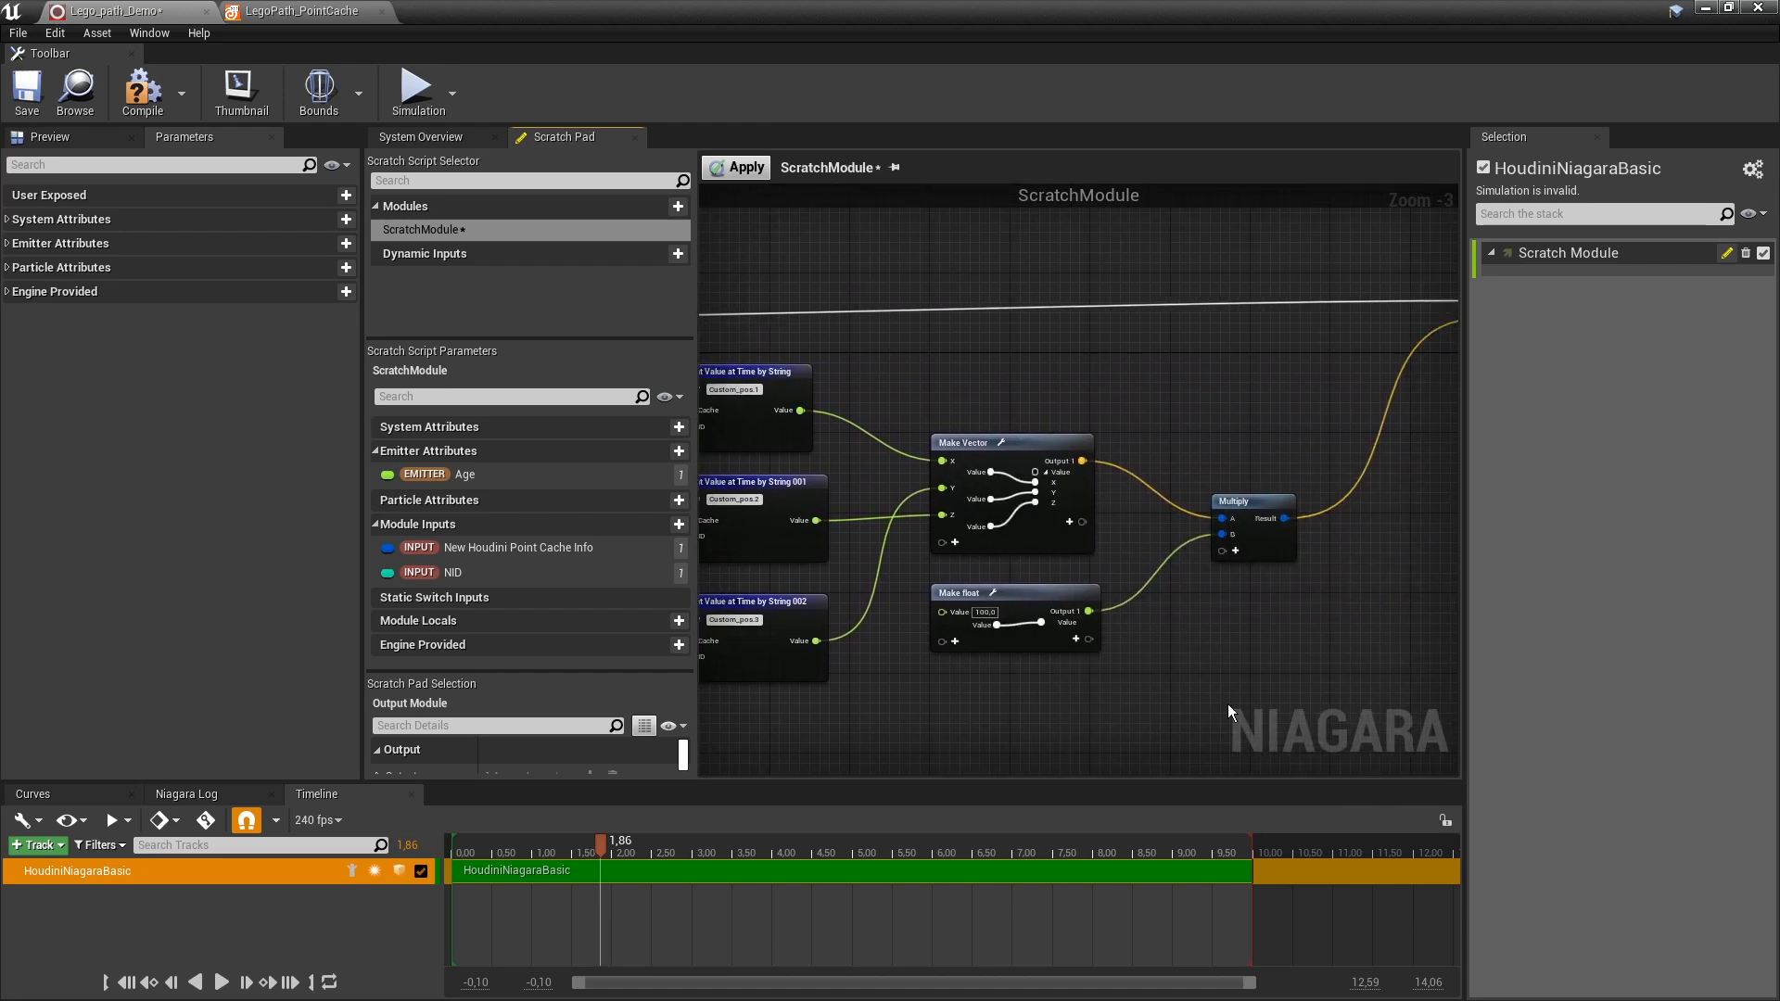
right_drag(1265, 431, 940, 489)
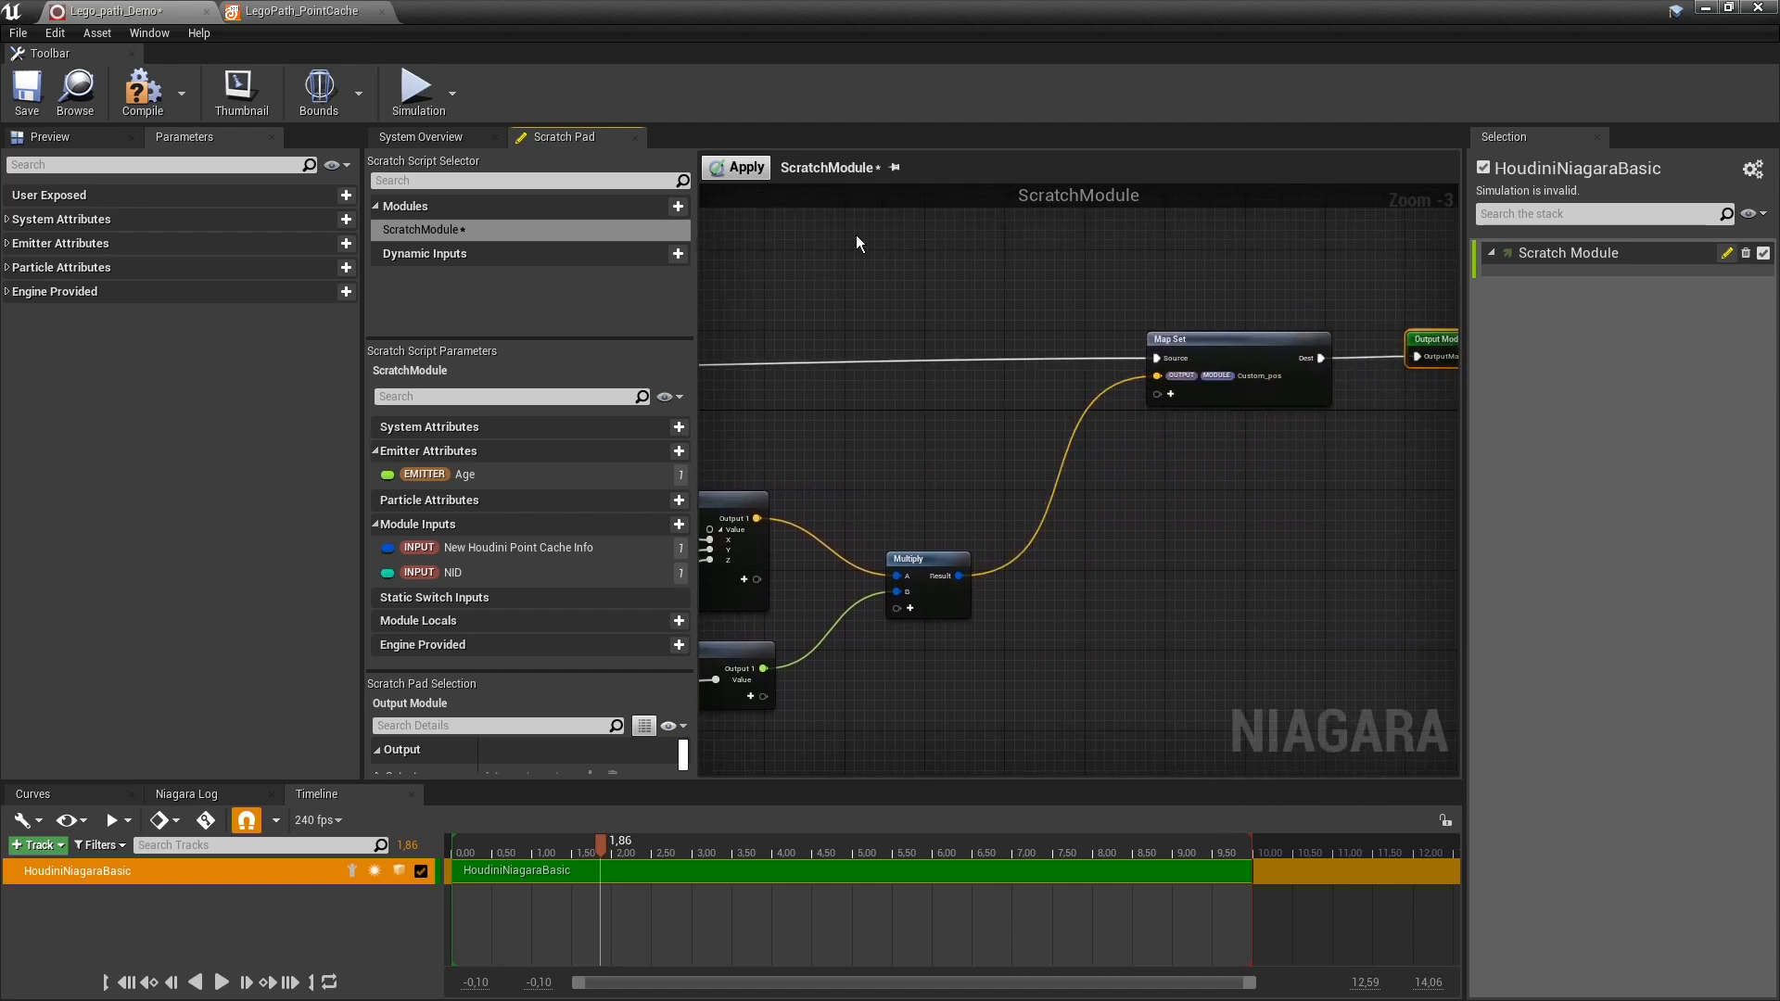
click(743, 169)
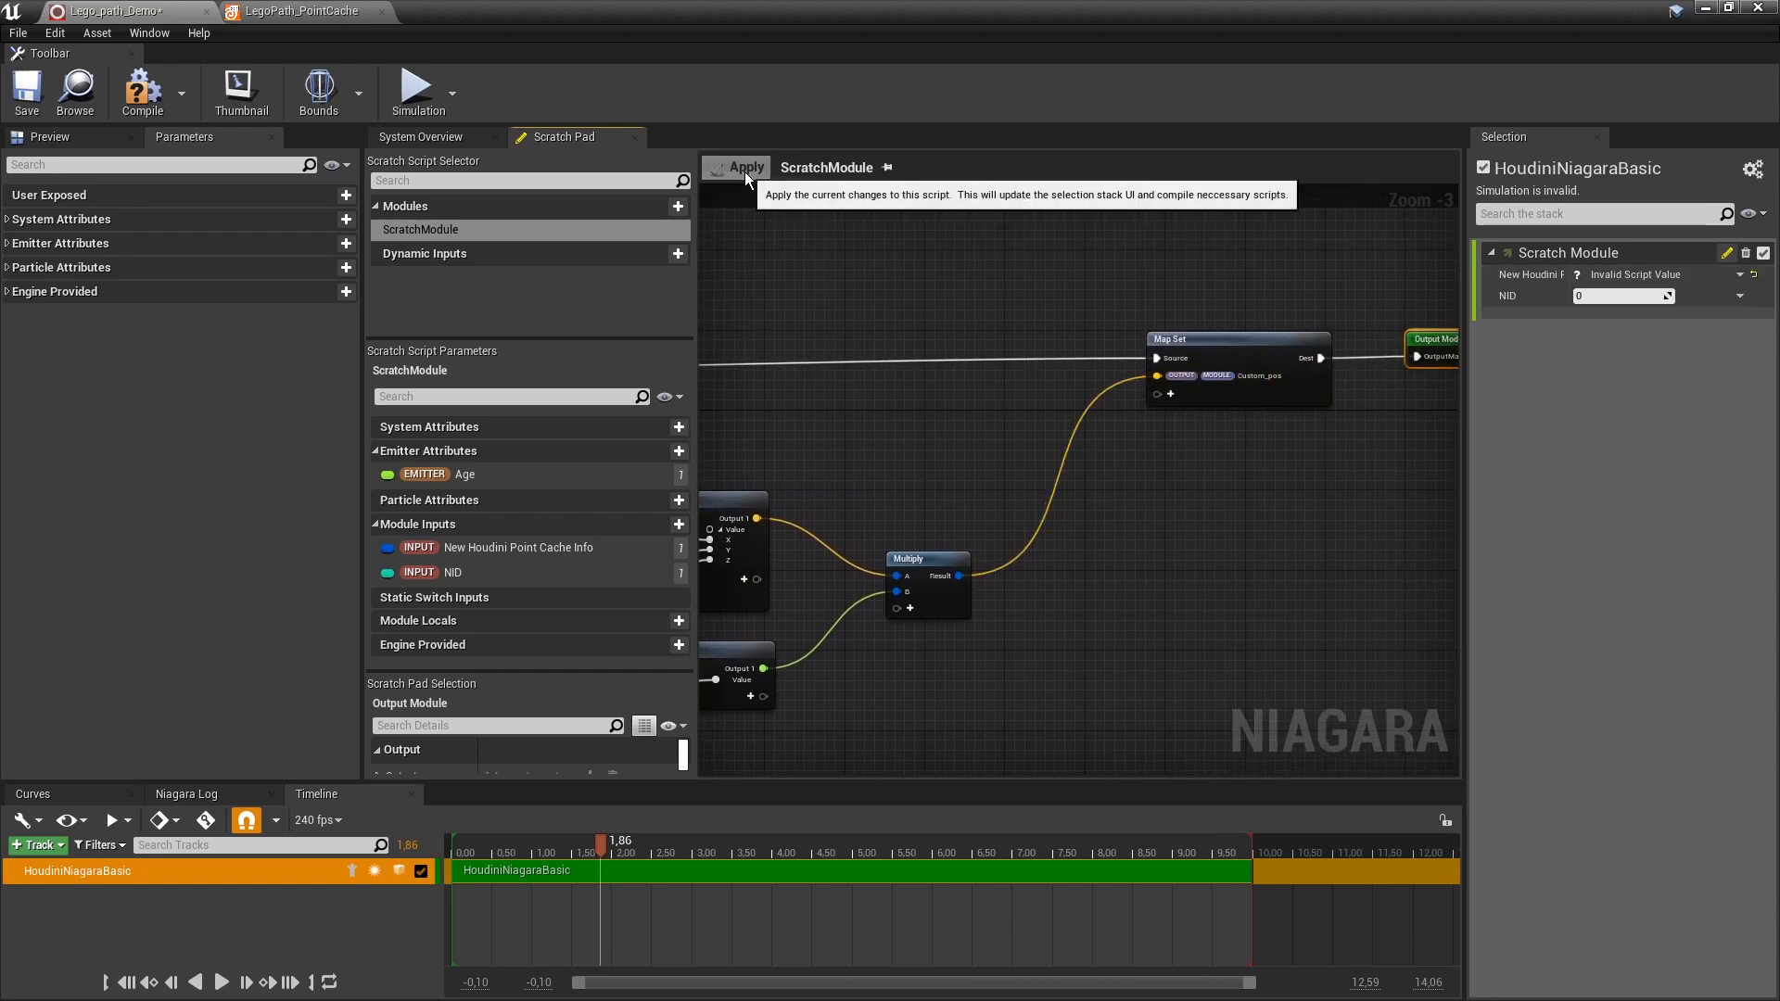
click(449, 137)
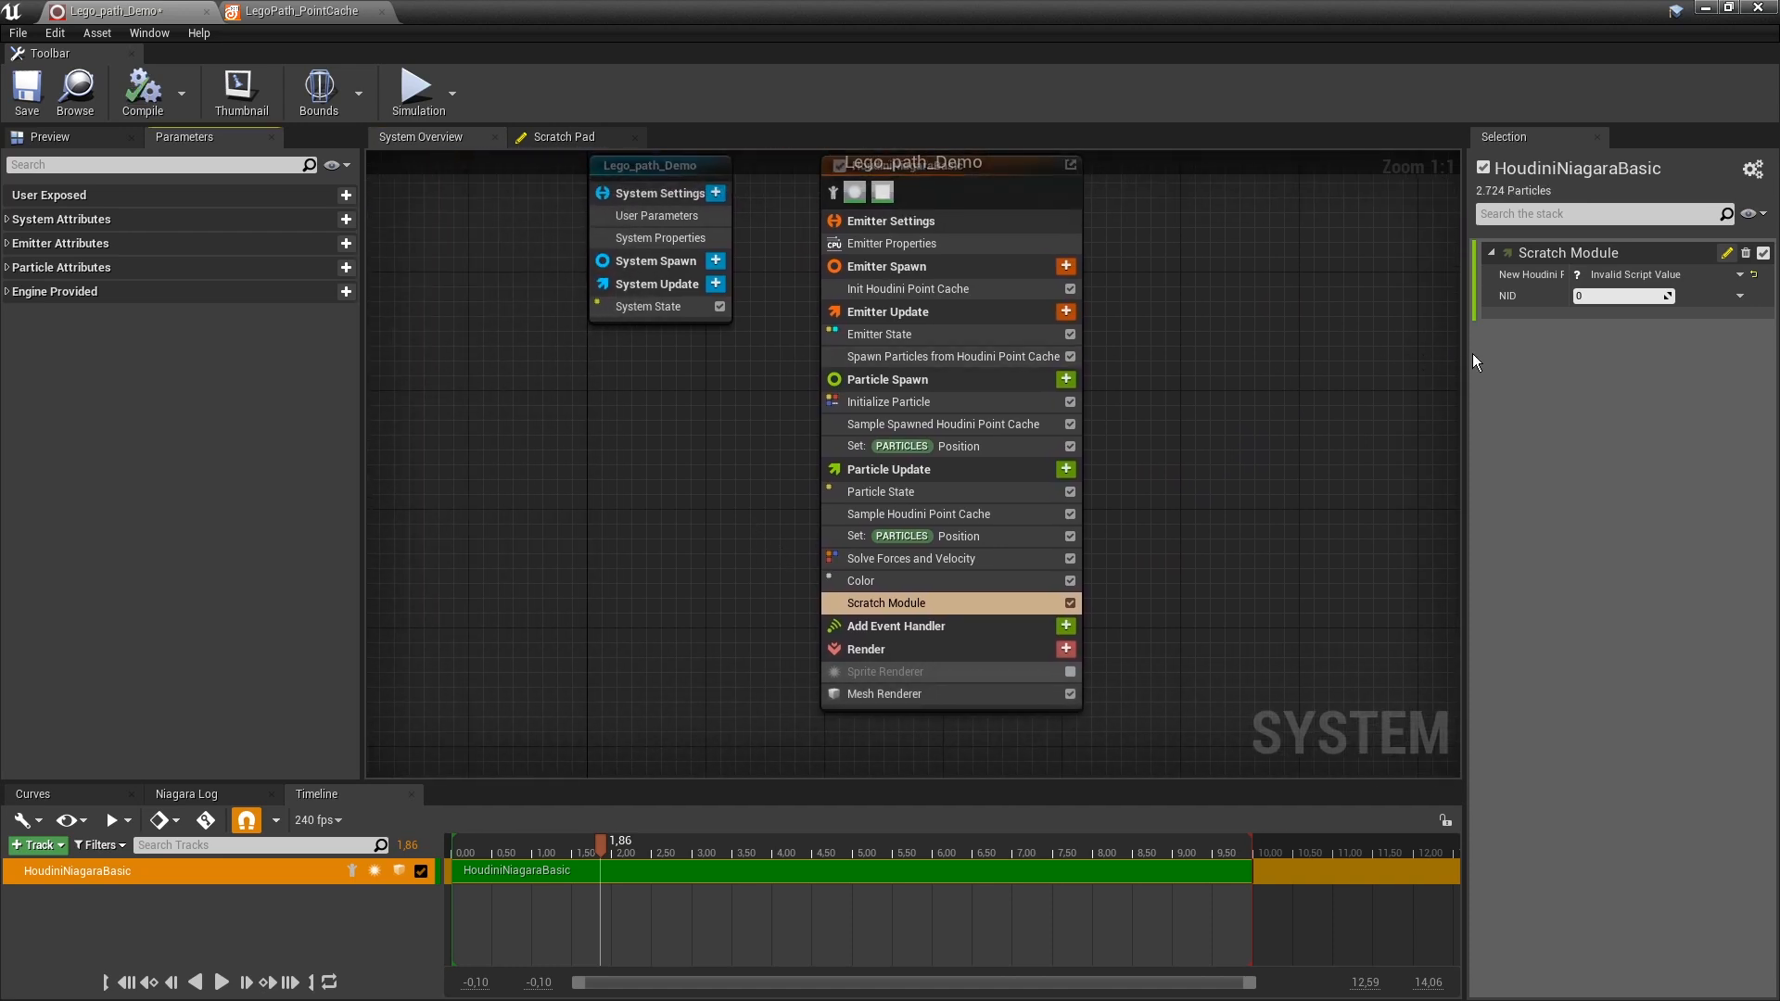
Reset the Scratch Module's point cache input to its default and assign the LegoPath_PointCache asset to it.
drag(1462, 353, 1294, 354)
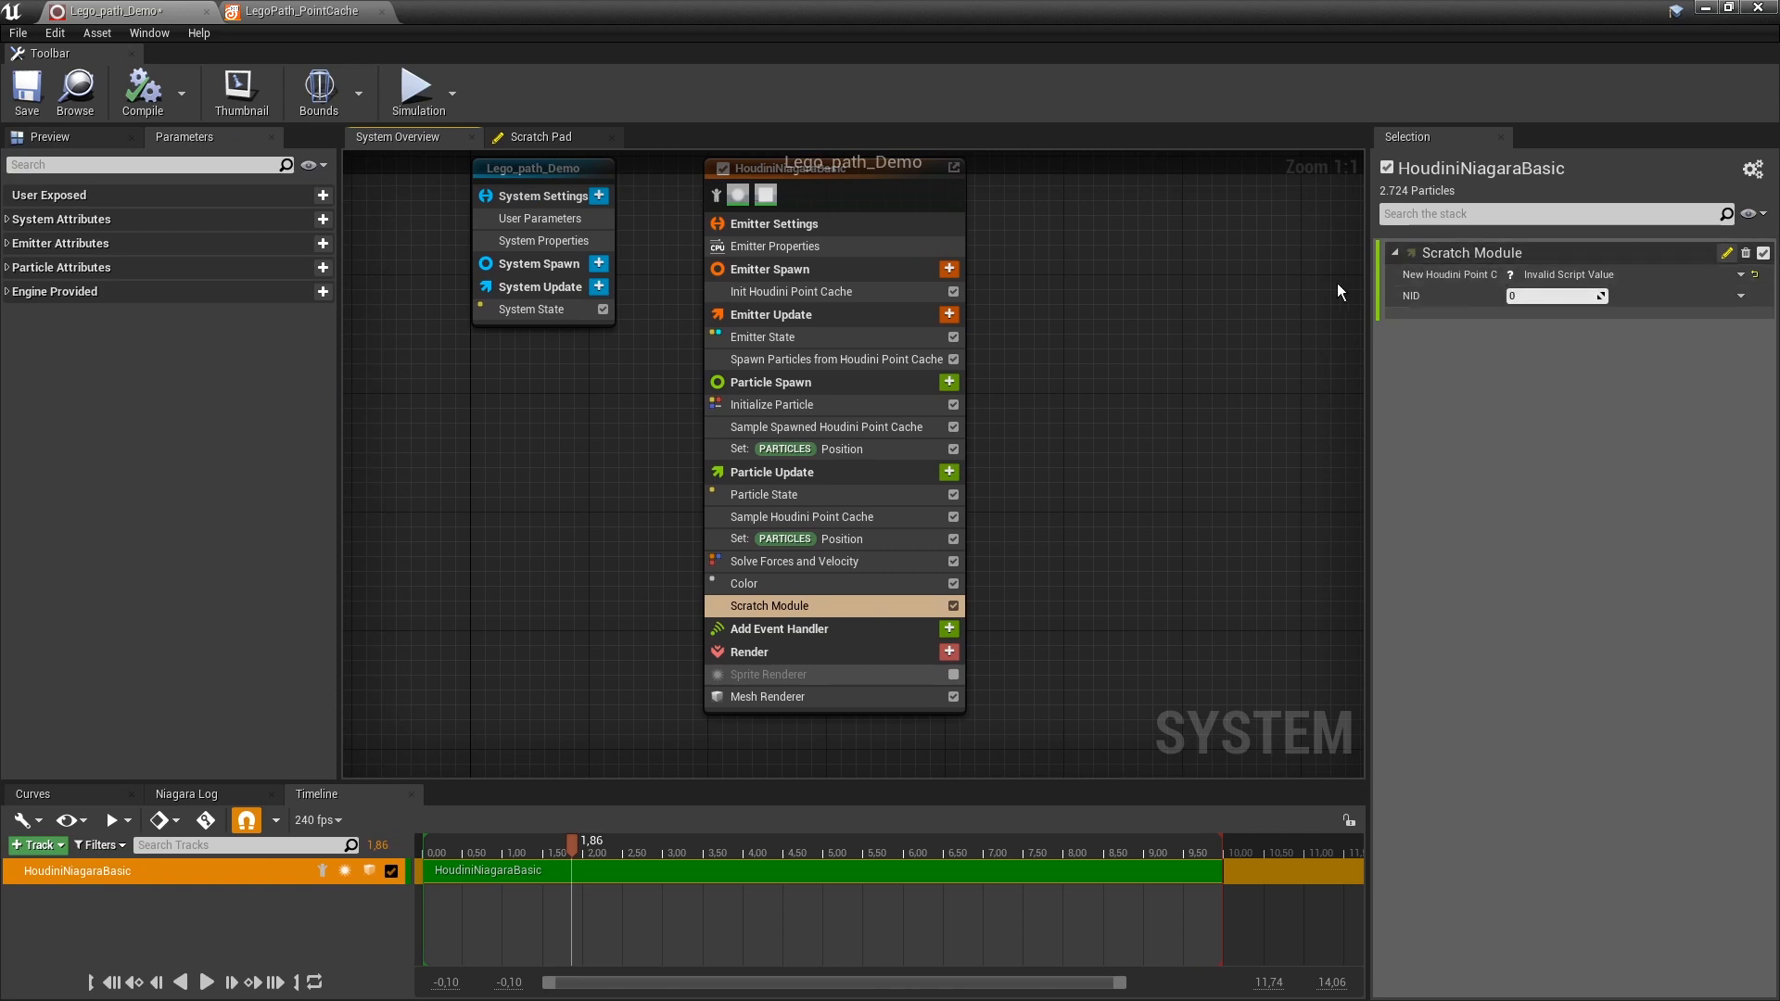
click(1756, 275)
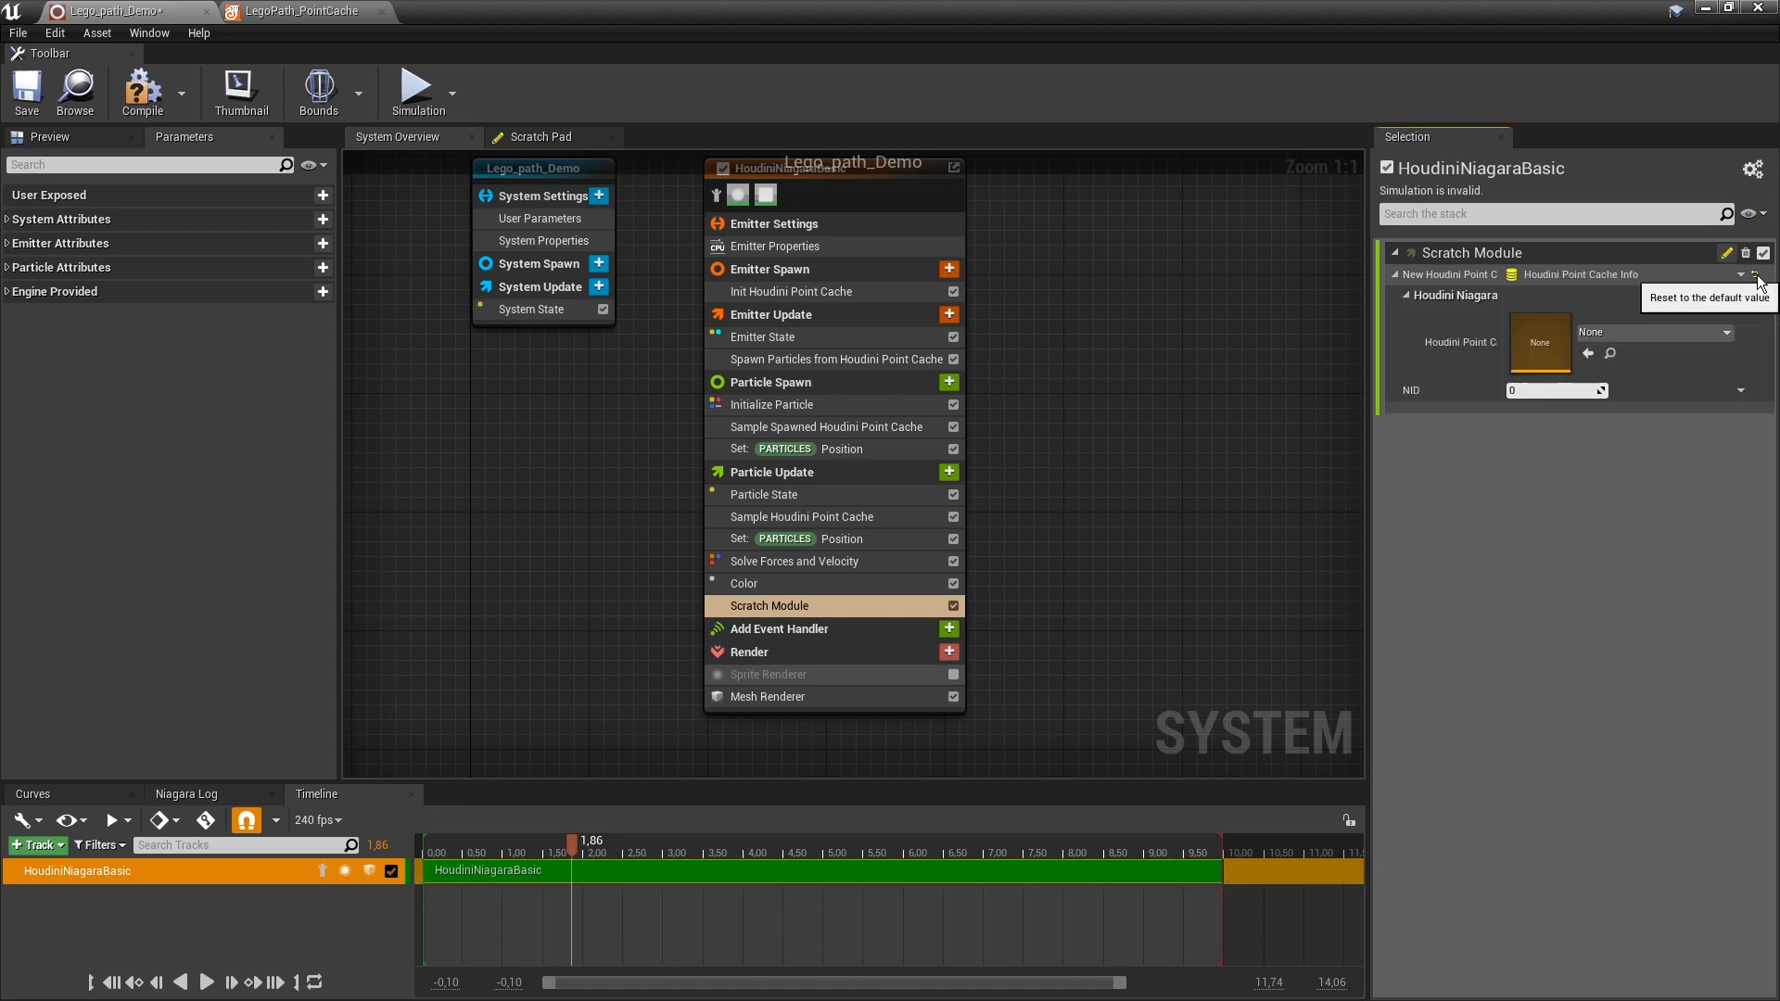
click(1706, 332)
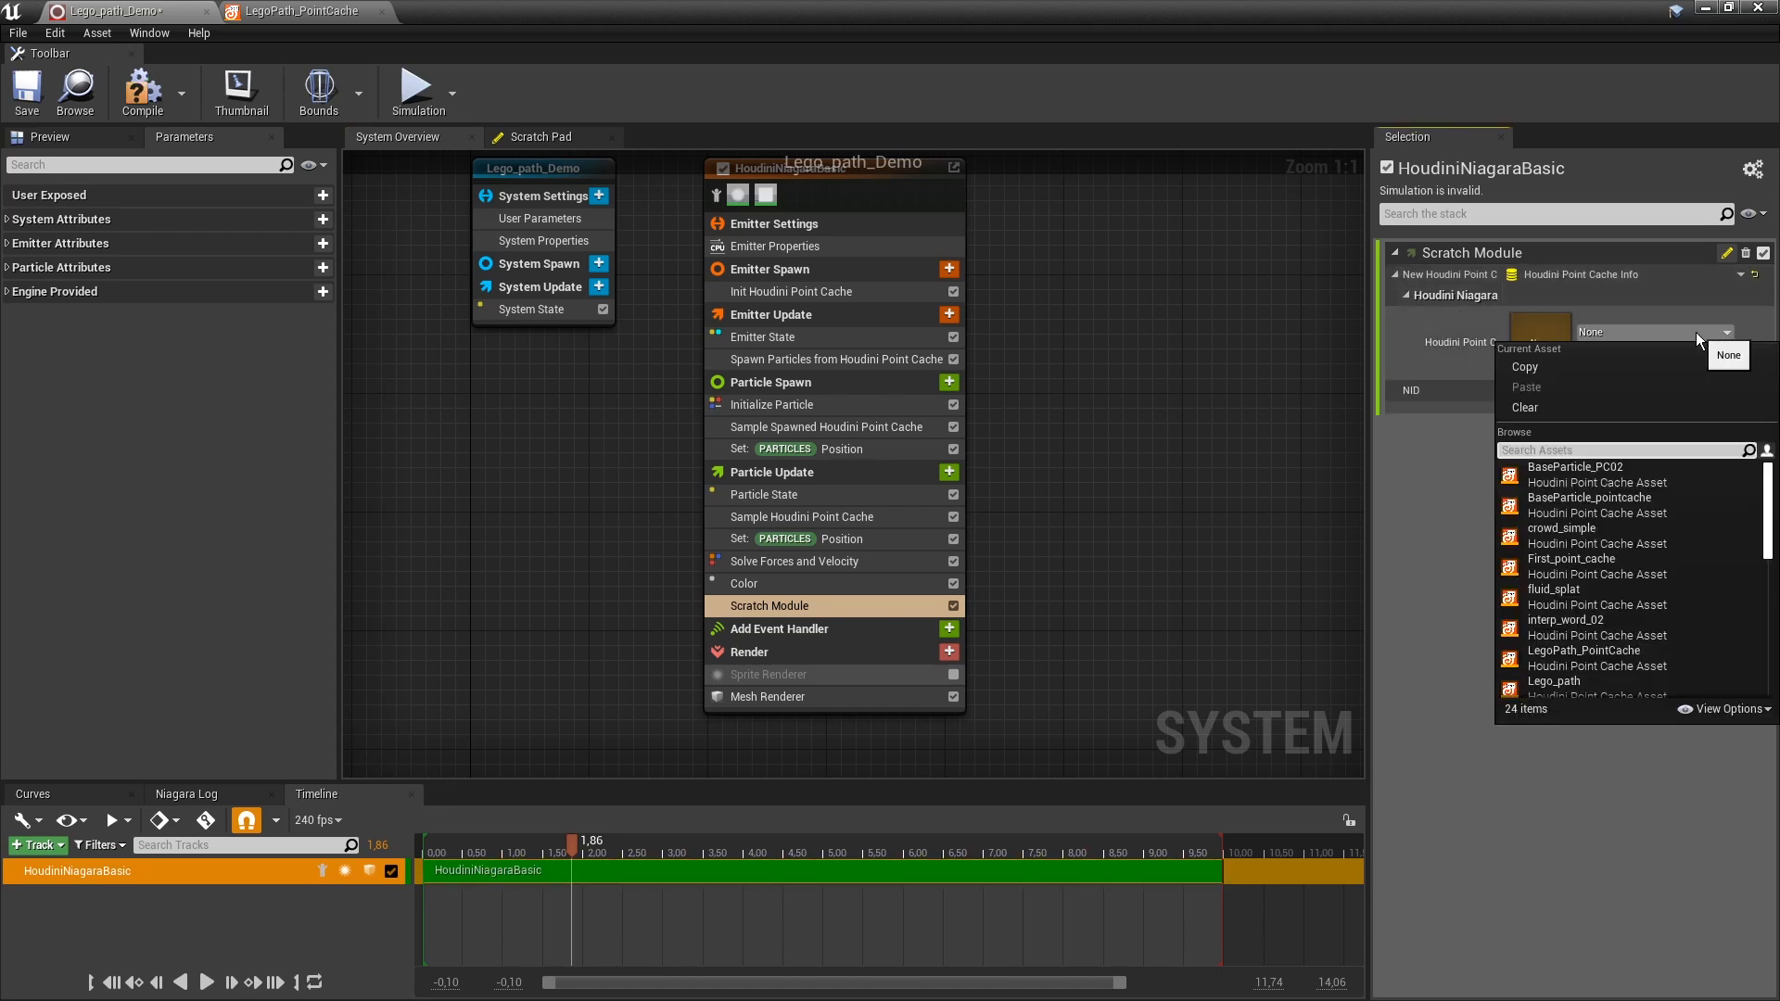
text(lego)
click(1601, 468)
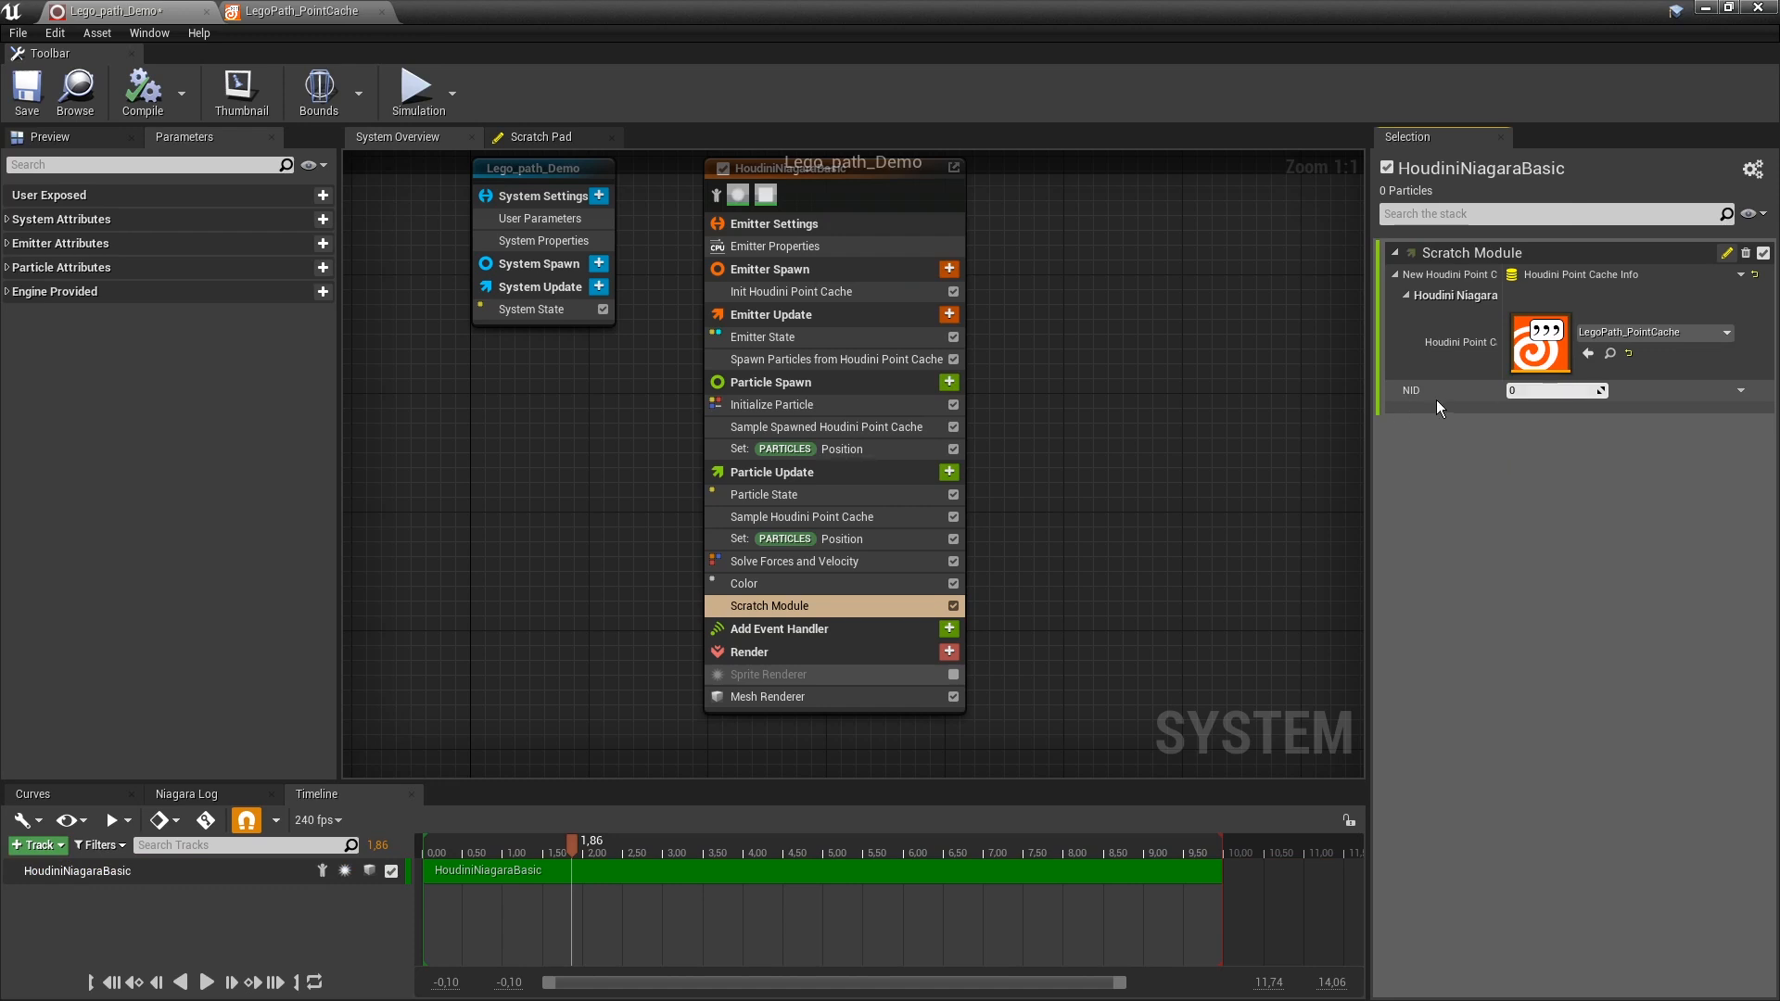
Link the Scratch Module's NID input to the Particles Houdini NID attribute.
click(1740, 392)
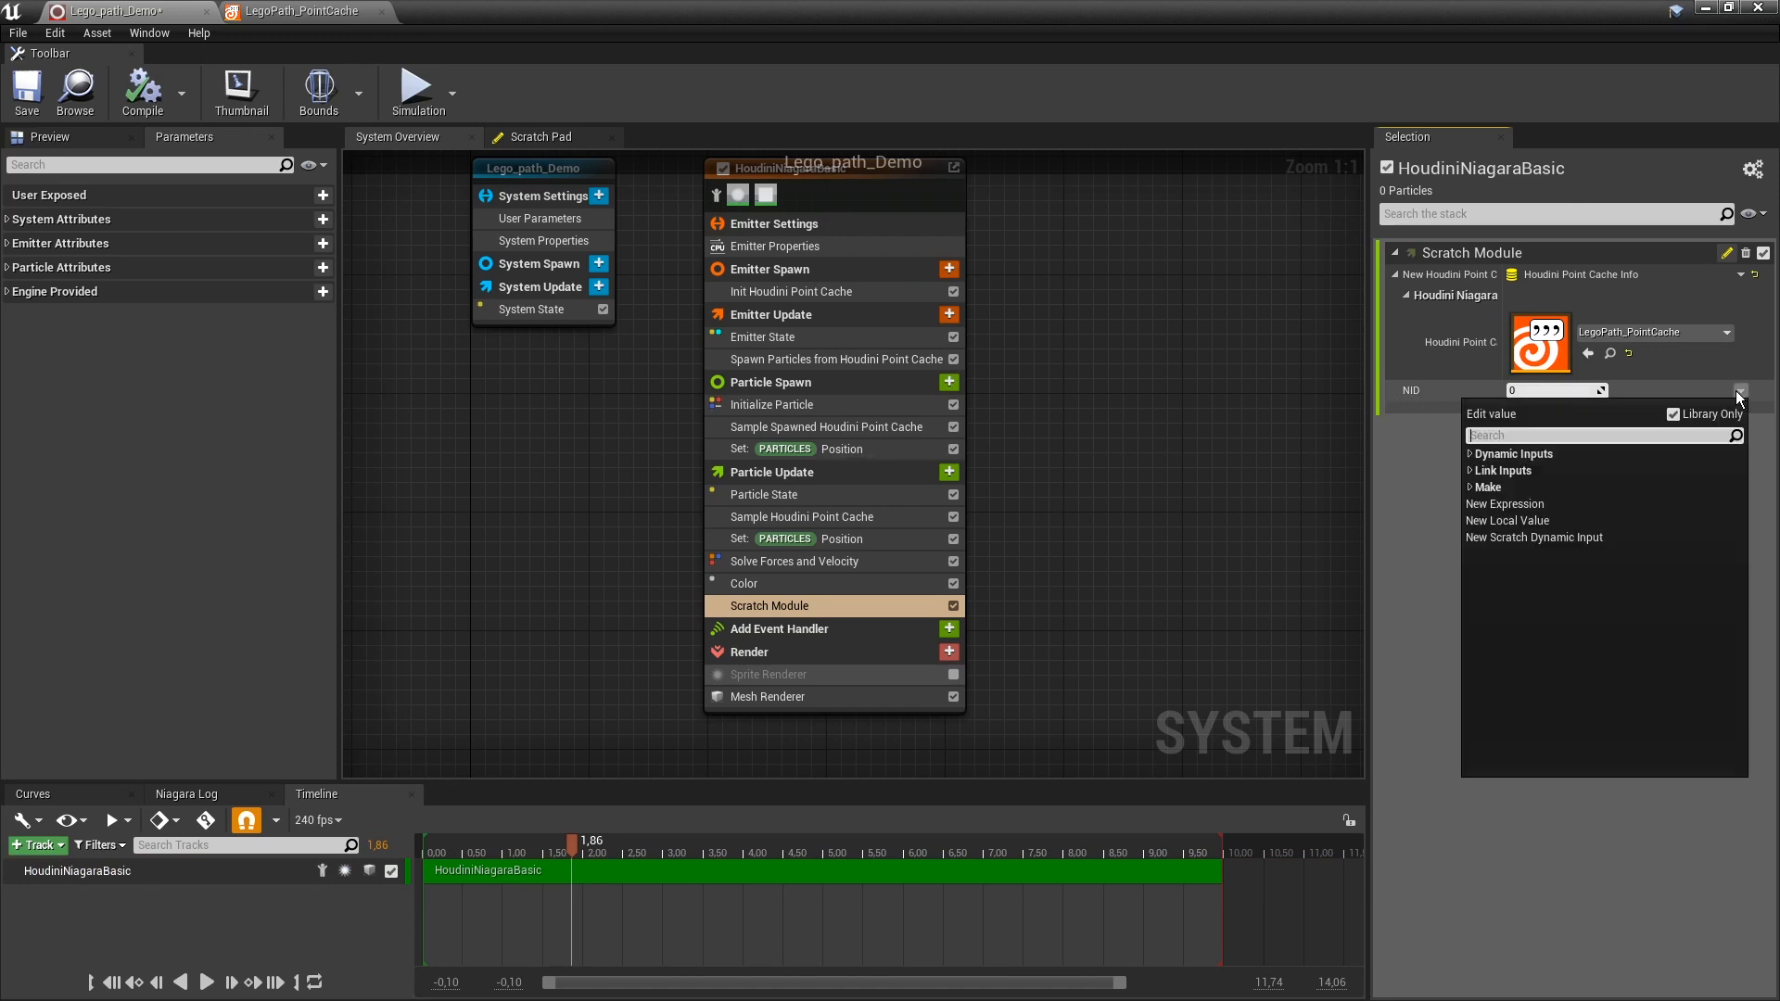
text(NI)
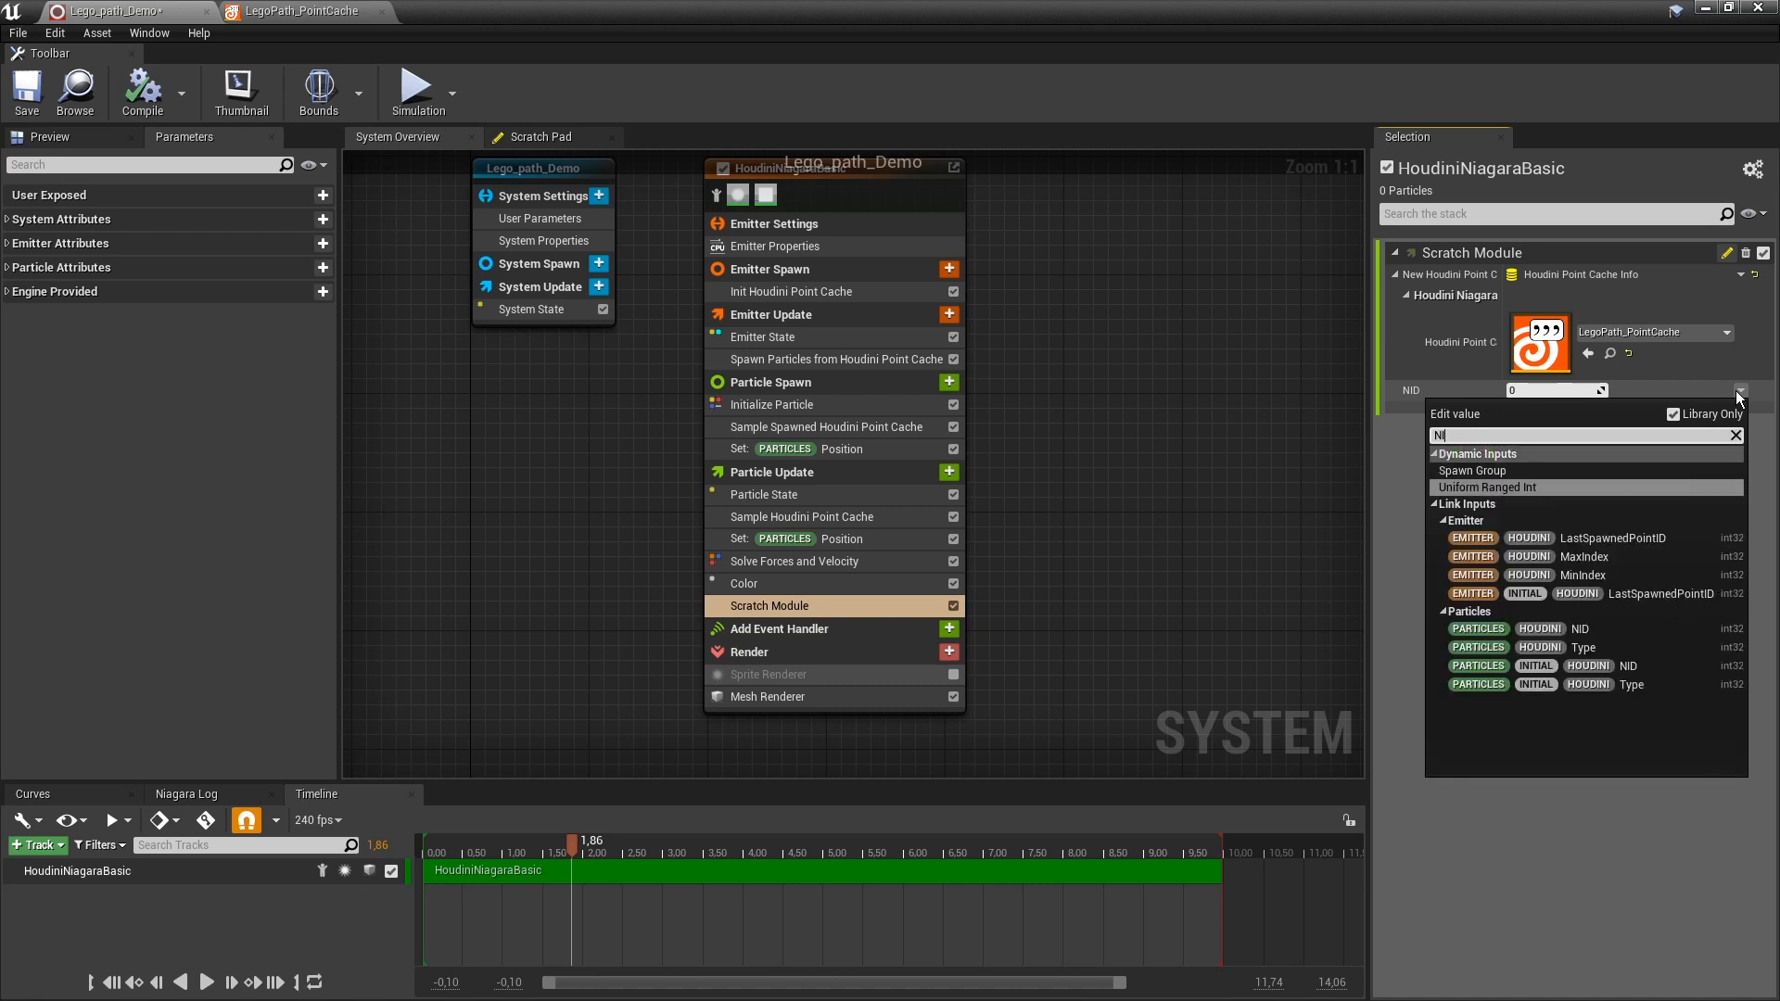
click(1598, 629)
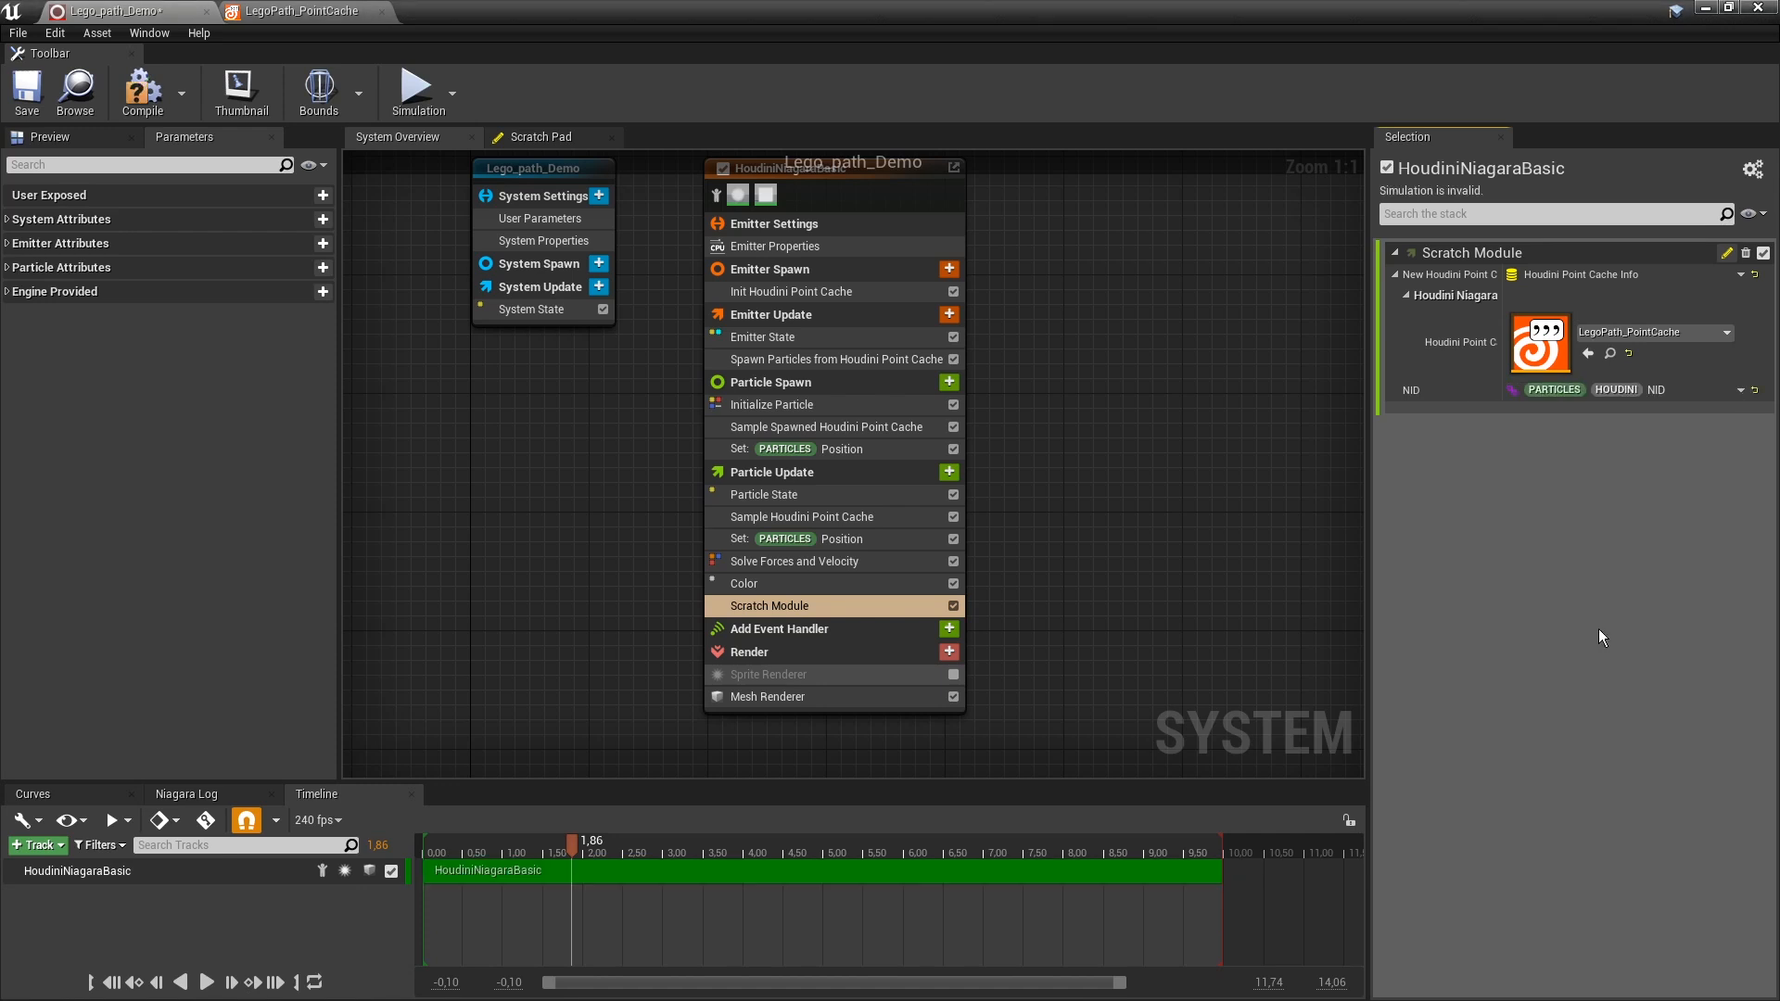
Add a module to Particle Update that sets a parameter directly, and give it the Particles Position parameter.
right_drag(1149, 444, 1219, 486)
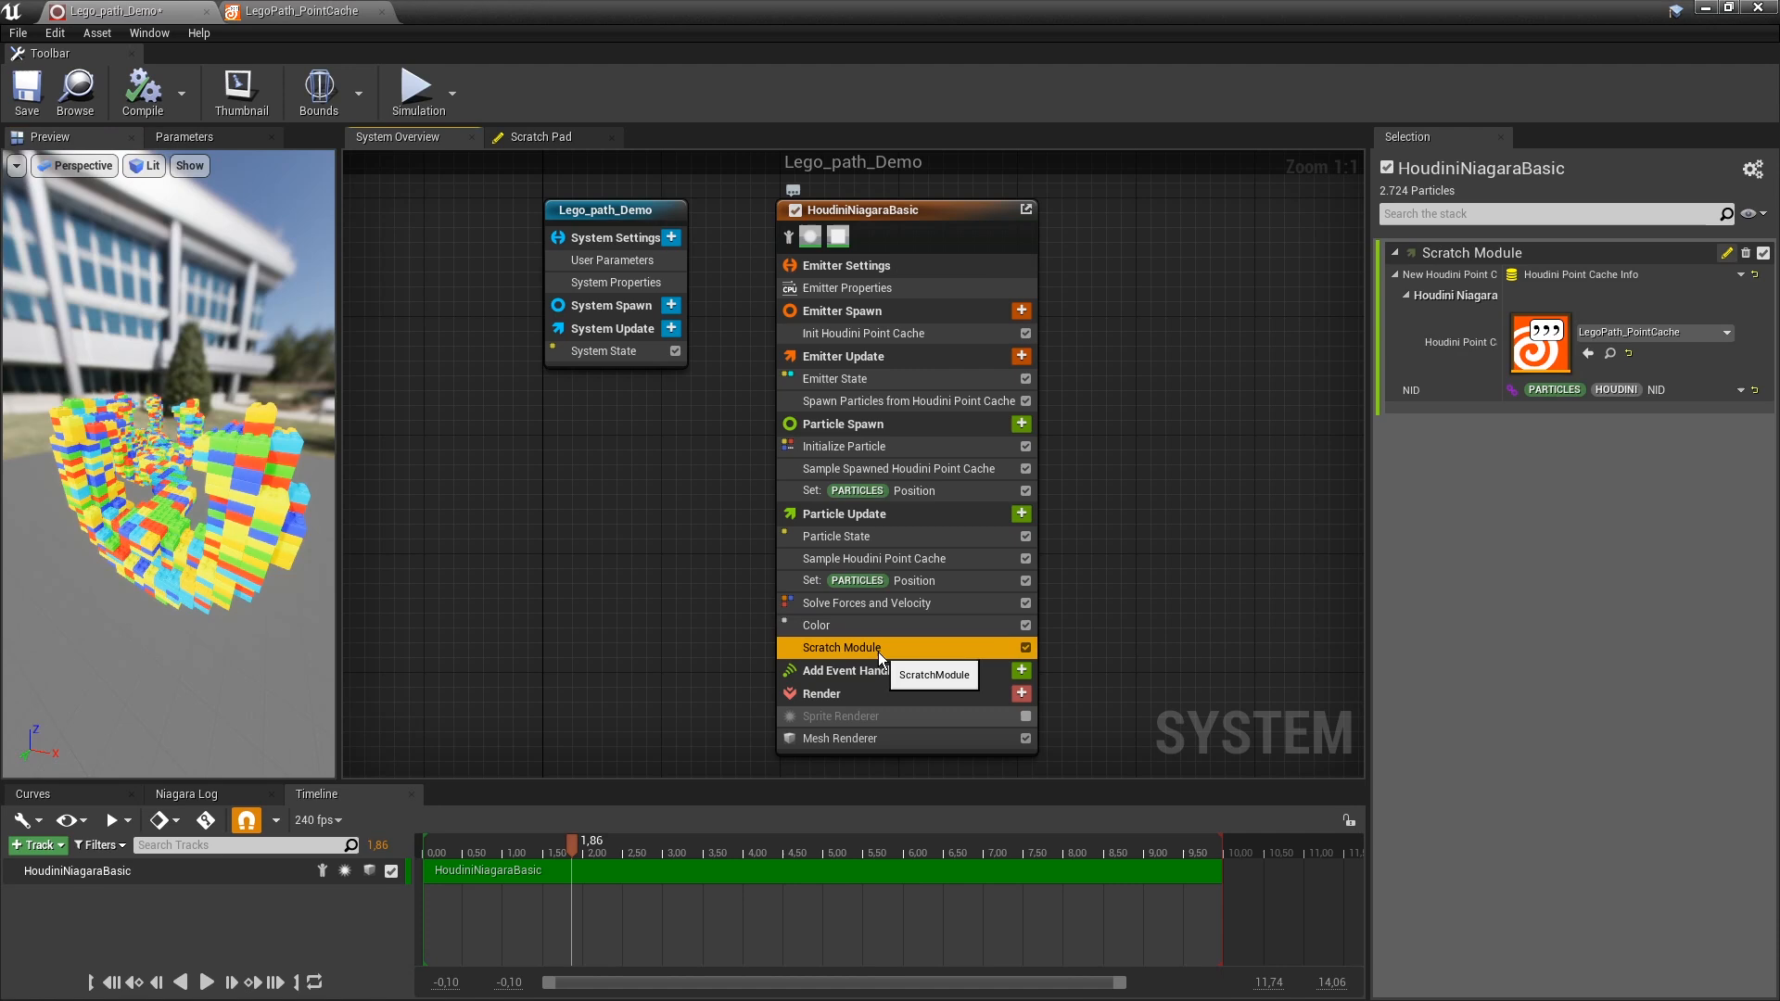
click(1022, 515)
text(set)
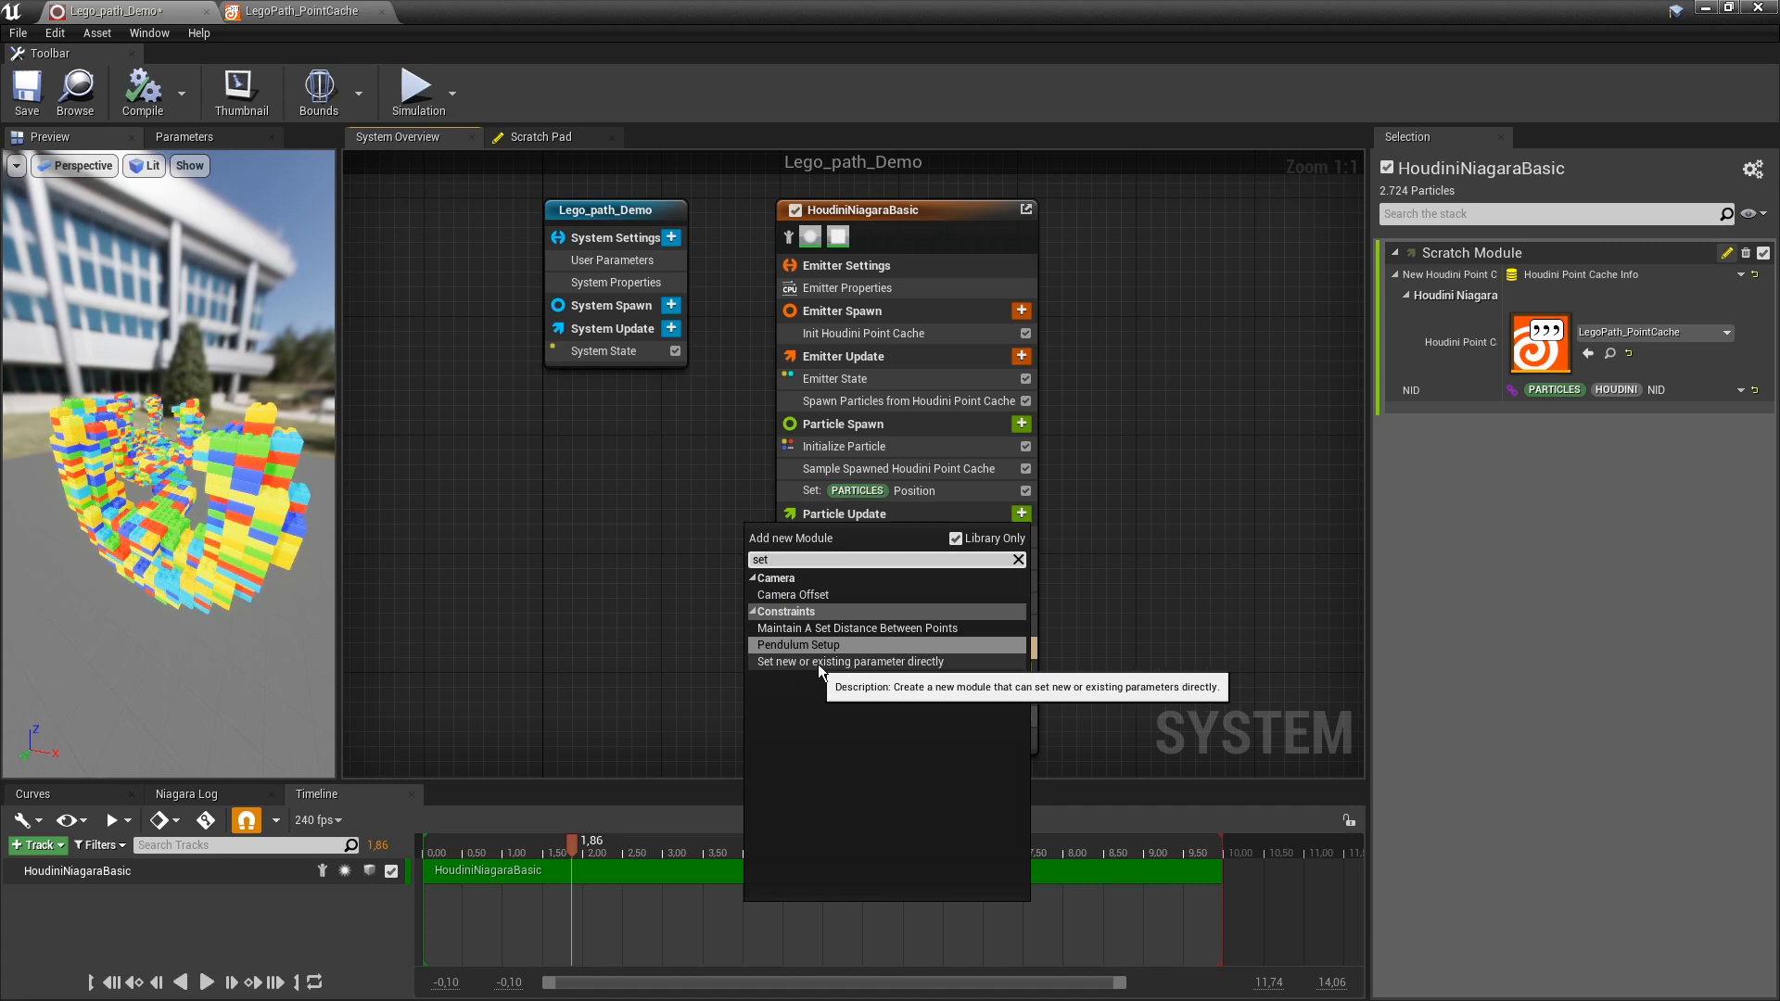
click(866, 661)
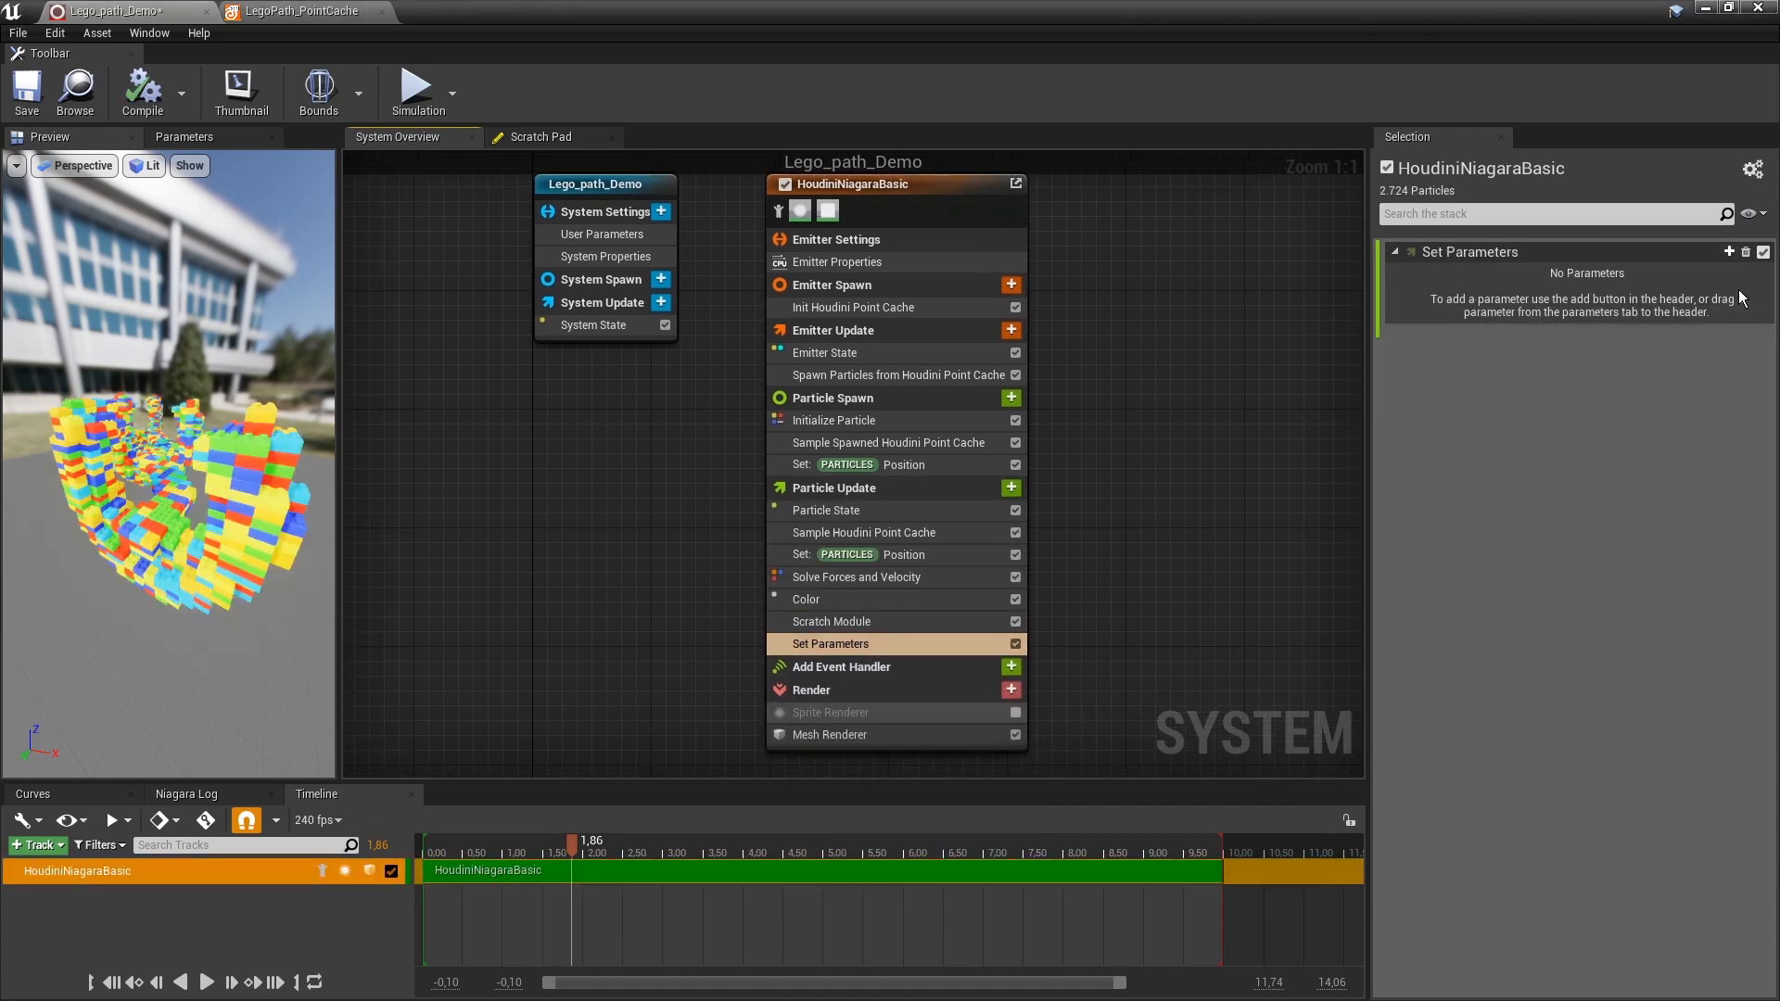
click(1730, 253)
click(1645, 304)
text(pos)
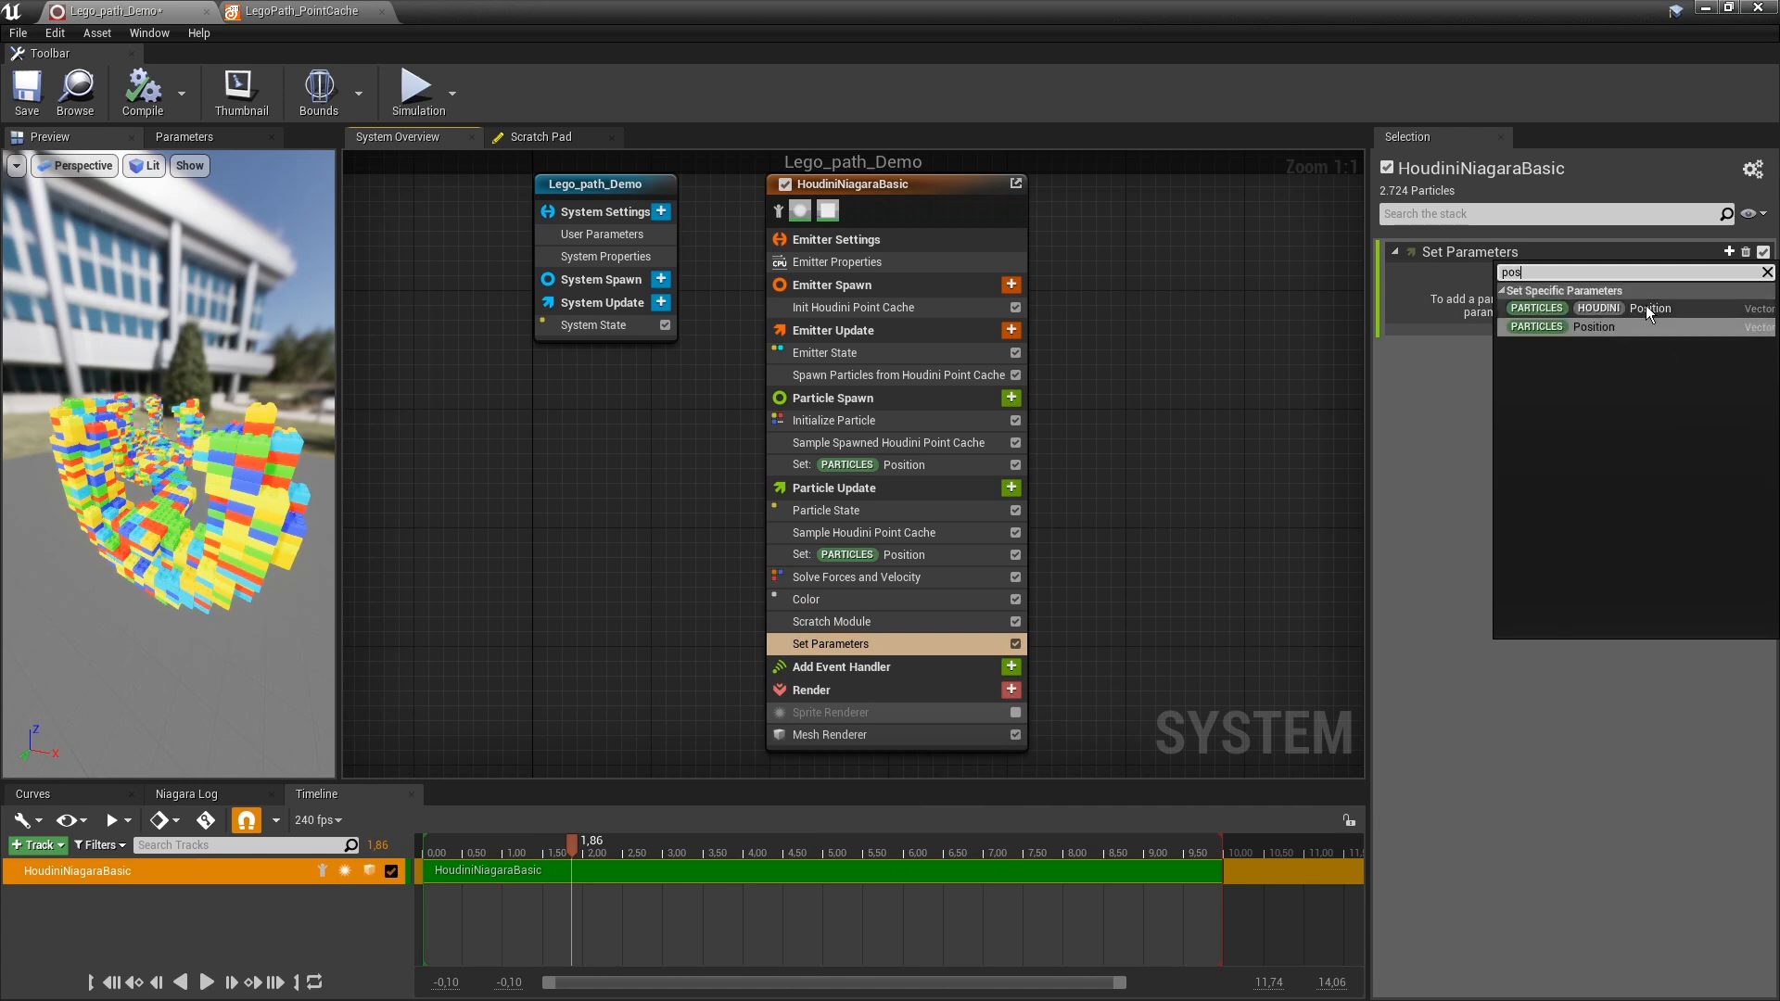
click(1593, 327)
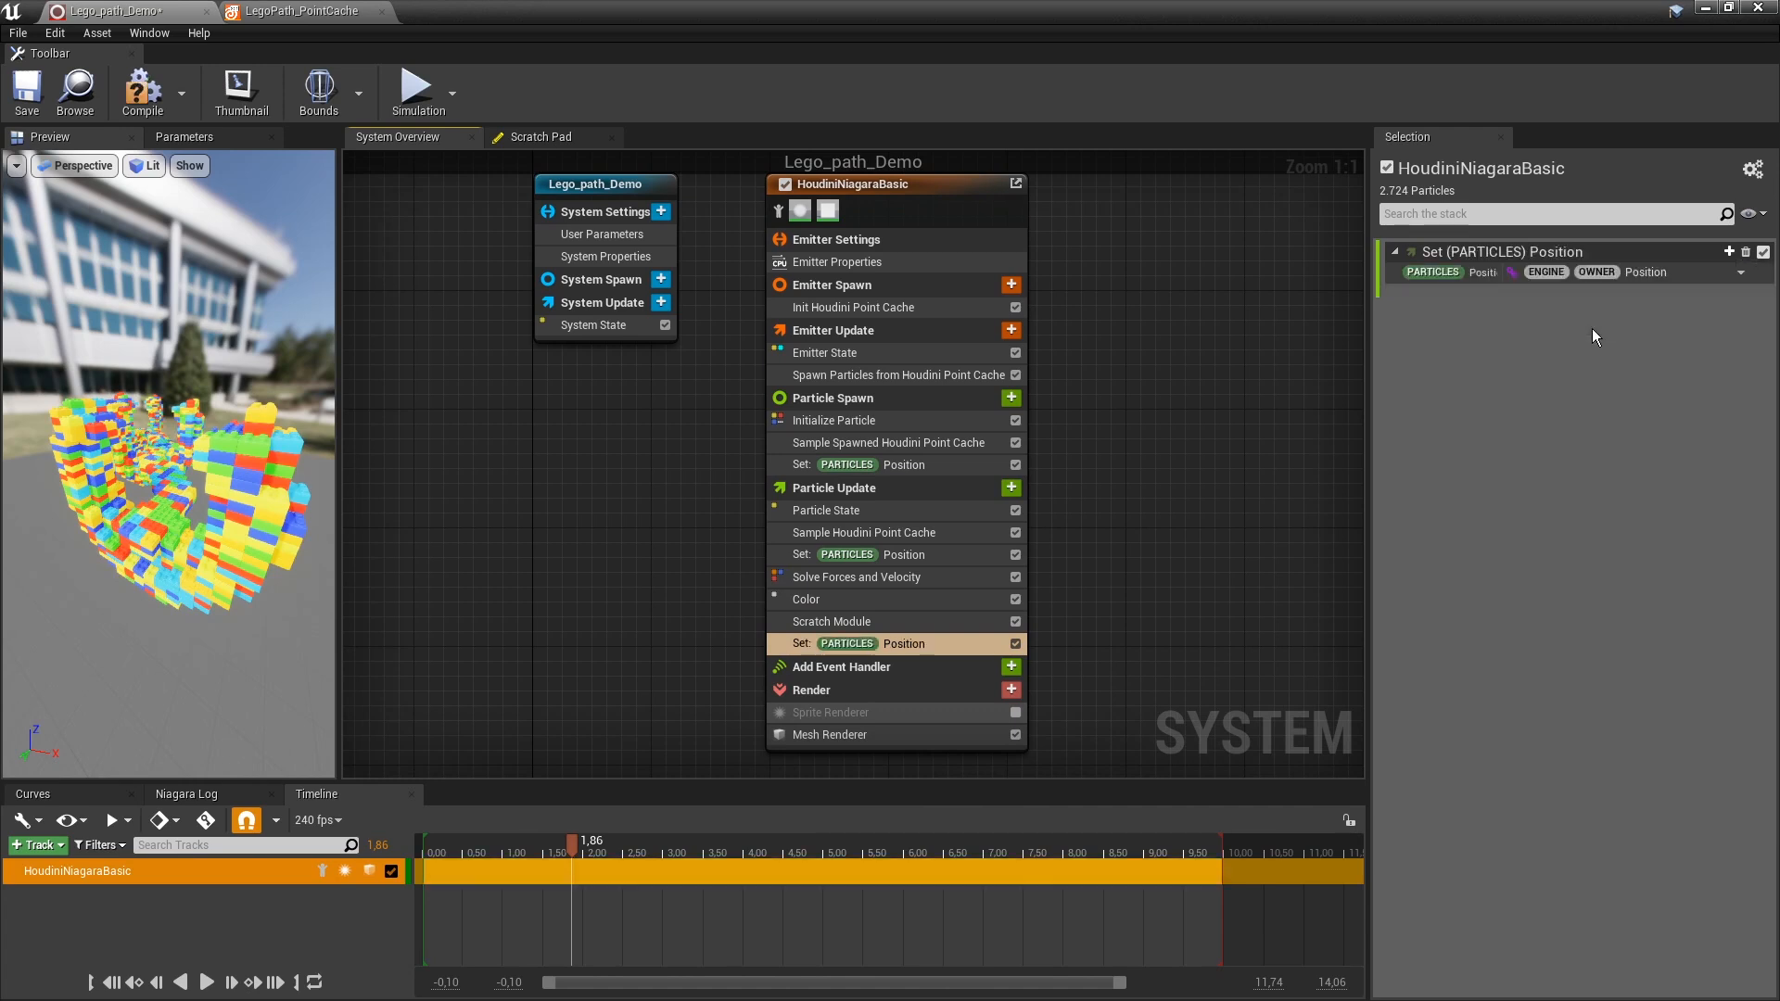
Link the new Set Particles Position value to the Scratch Module's output Custom_pos.
click(1740, 273)
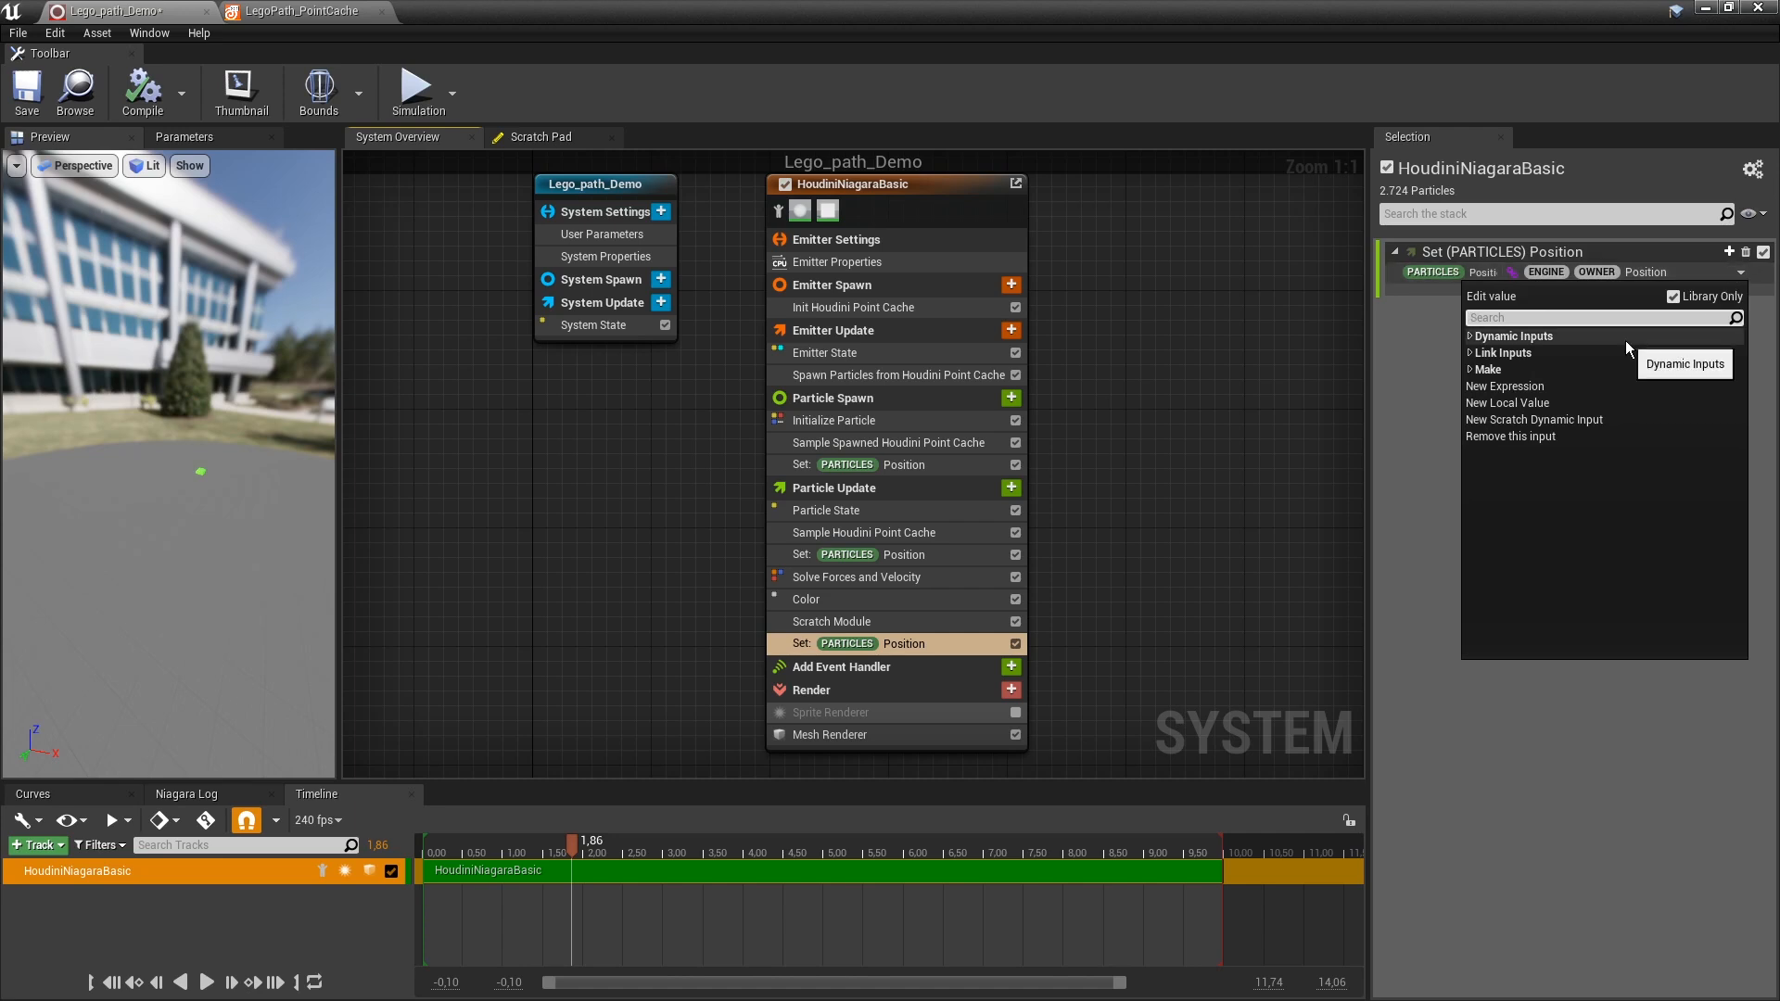
text(cus)
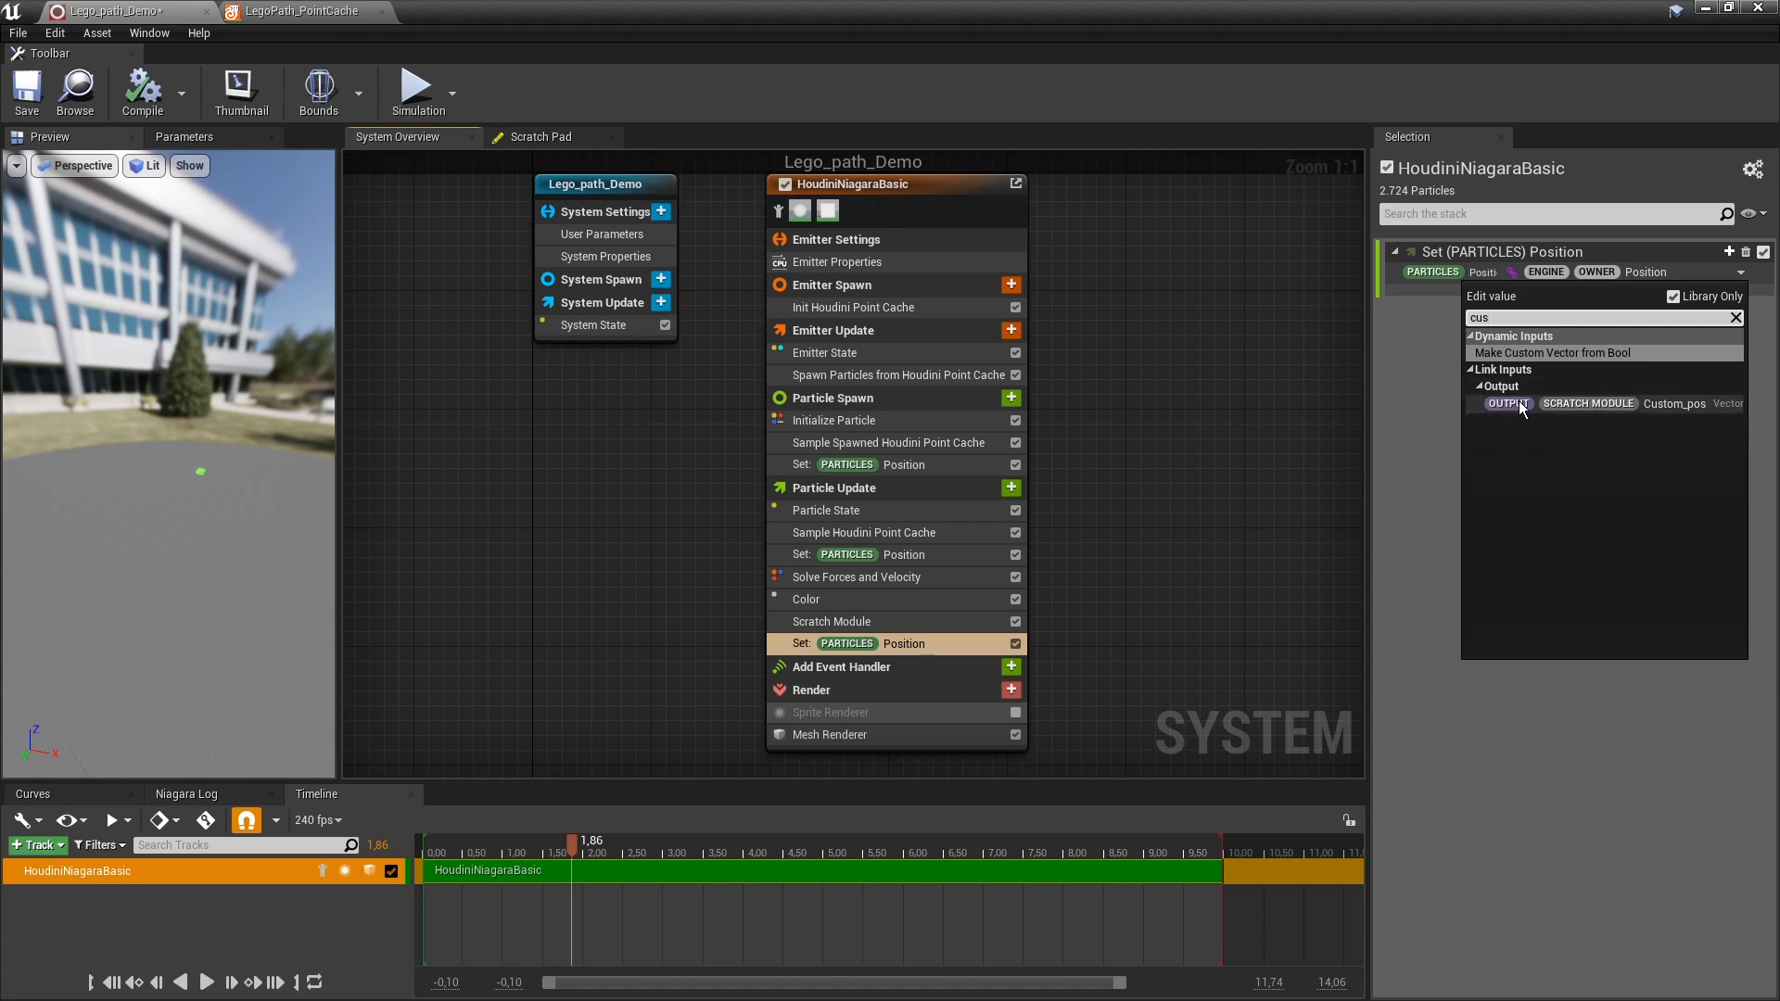
click(1598, 404)
Compare the brick layout in the preview with the Custom_pos Set Position module enabled and disabled, leaving the module disabled.
scroll(148, 513, up, 3)
drag(148, 512, 237, 463)
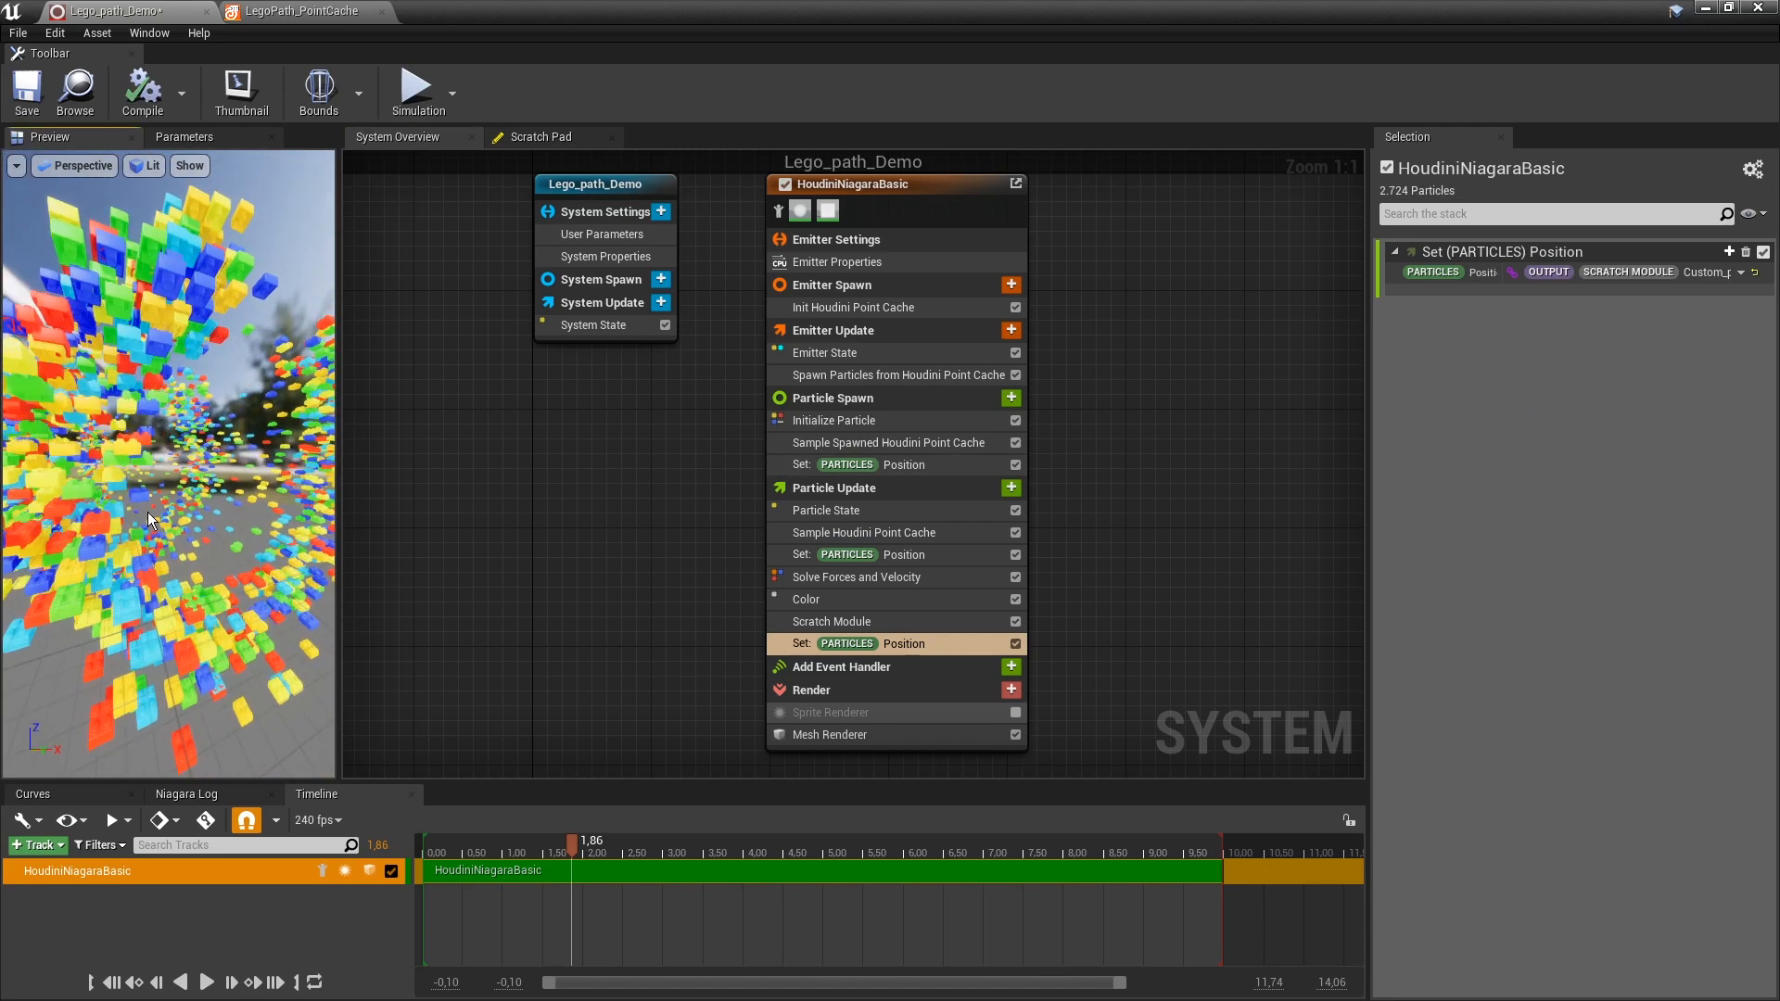
scroll(148, 513, down, 8)
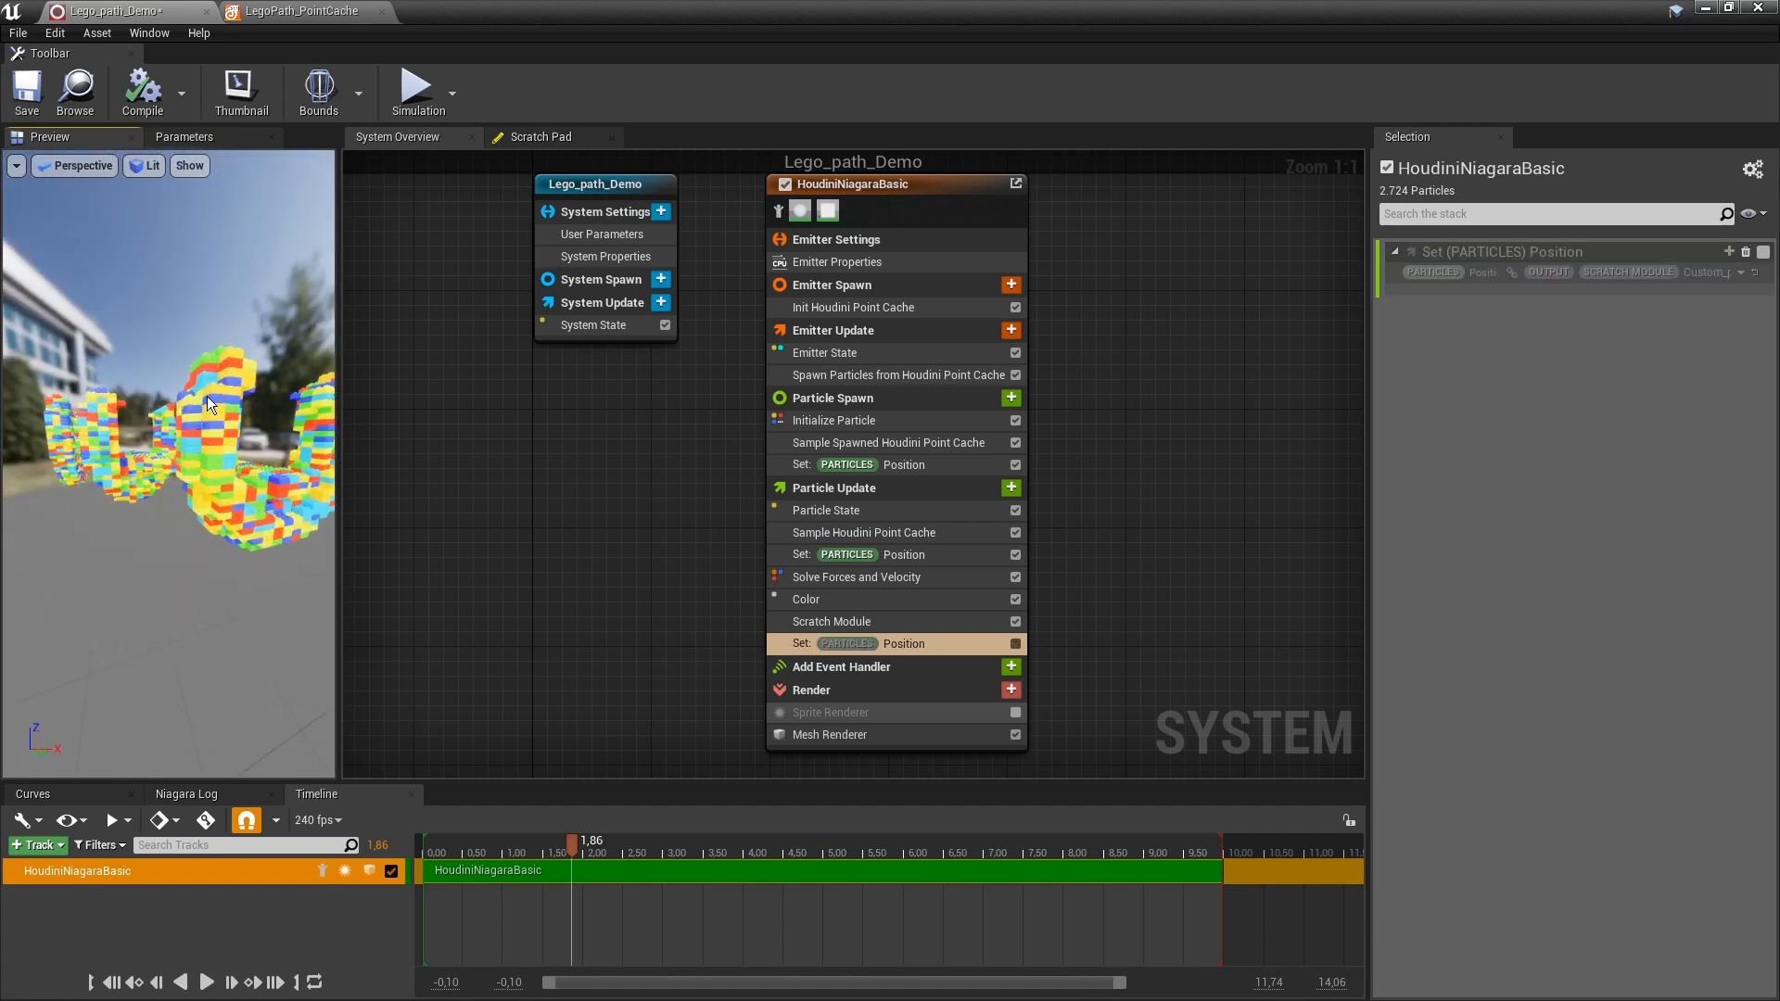
mouse_move(109, 698)
mouse_down()
mouse_move(185, 603)
mouse_move(109, 699)
mouse_up()
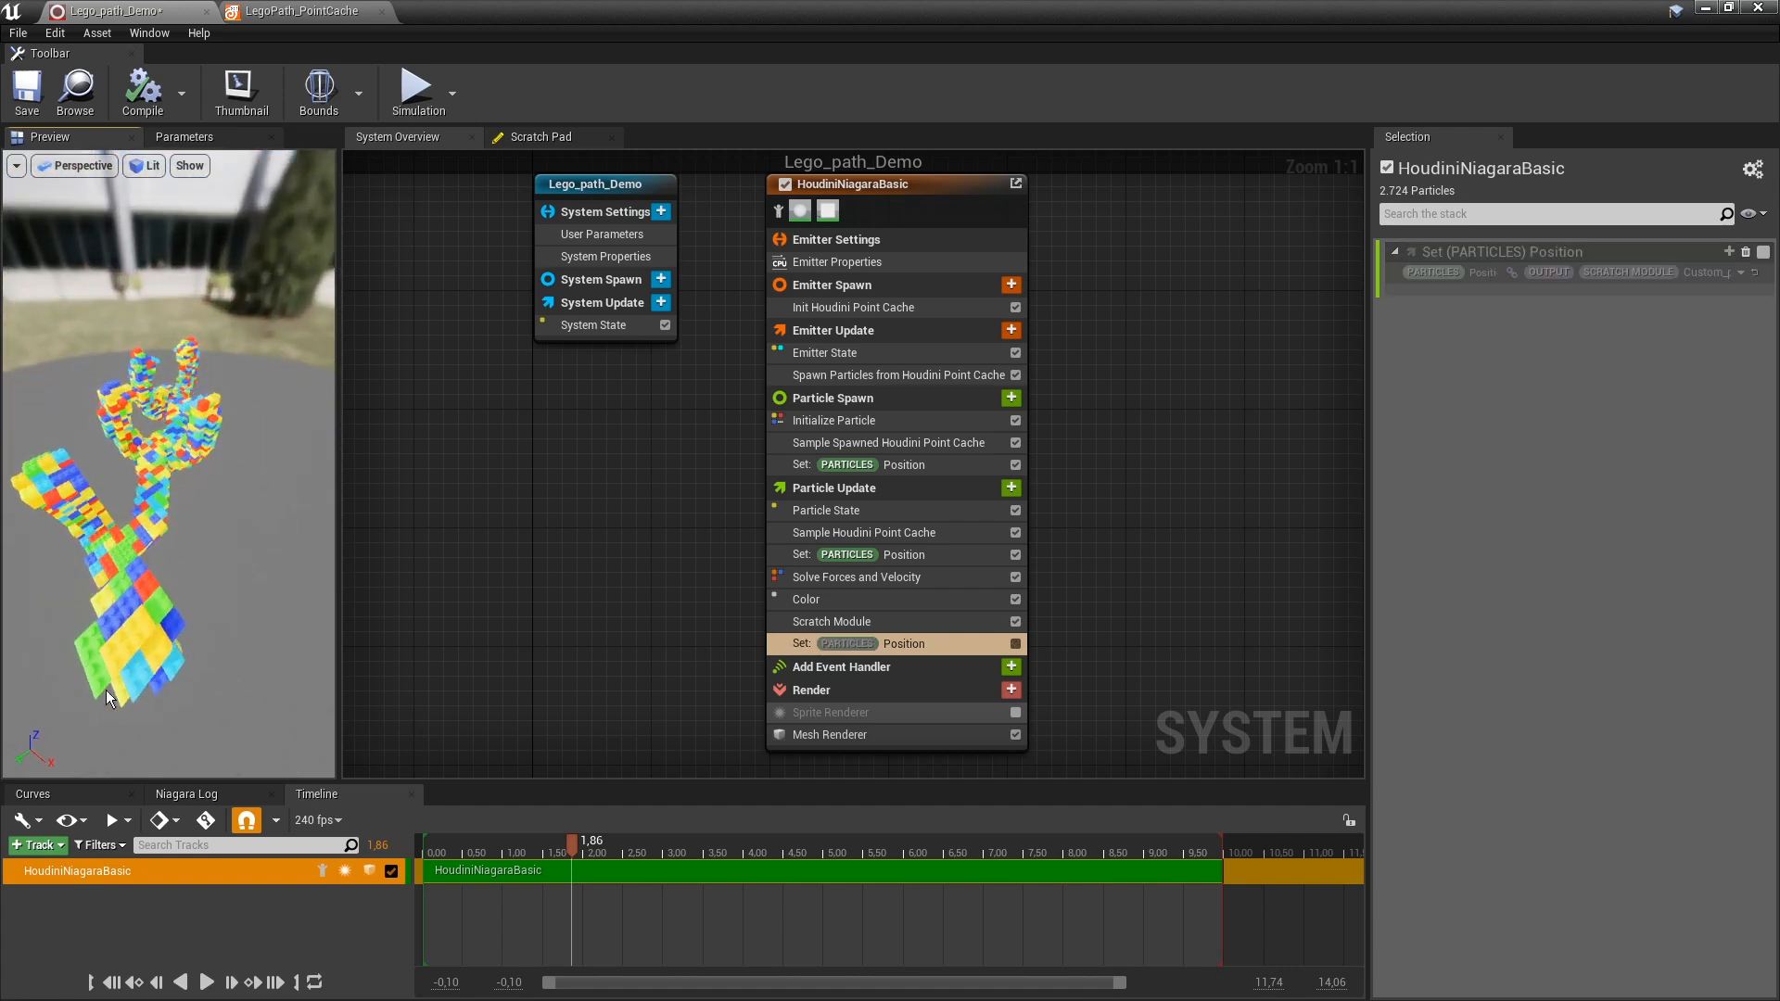
drag(179, 527, 190, 482)
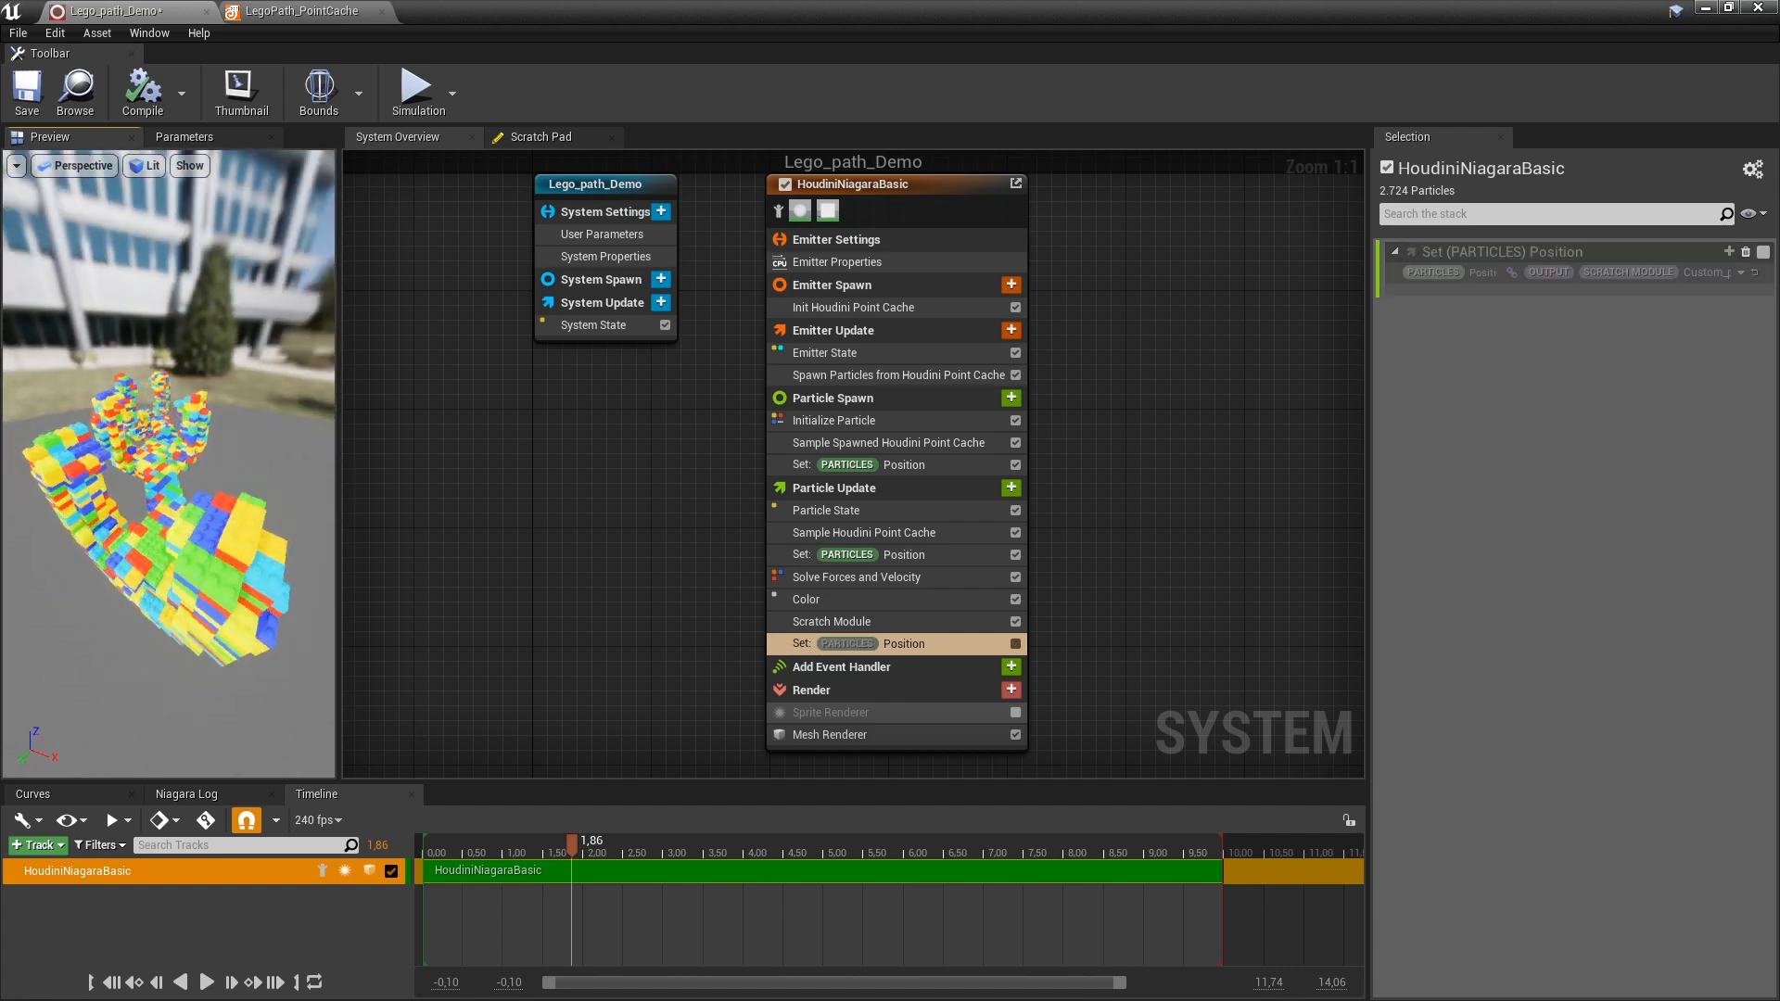
click(1016, 644)
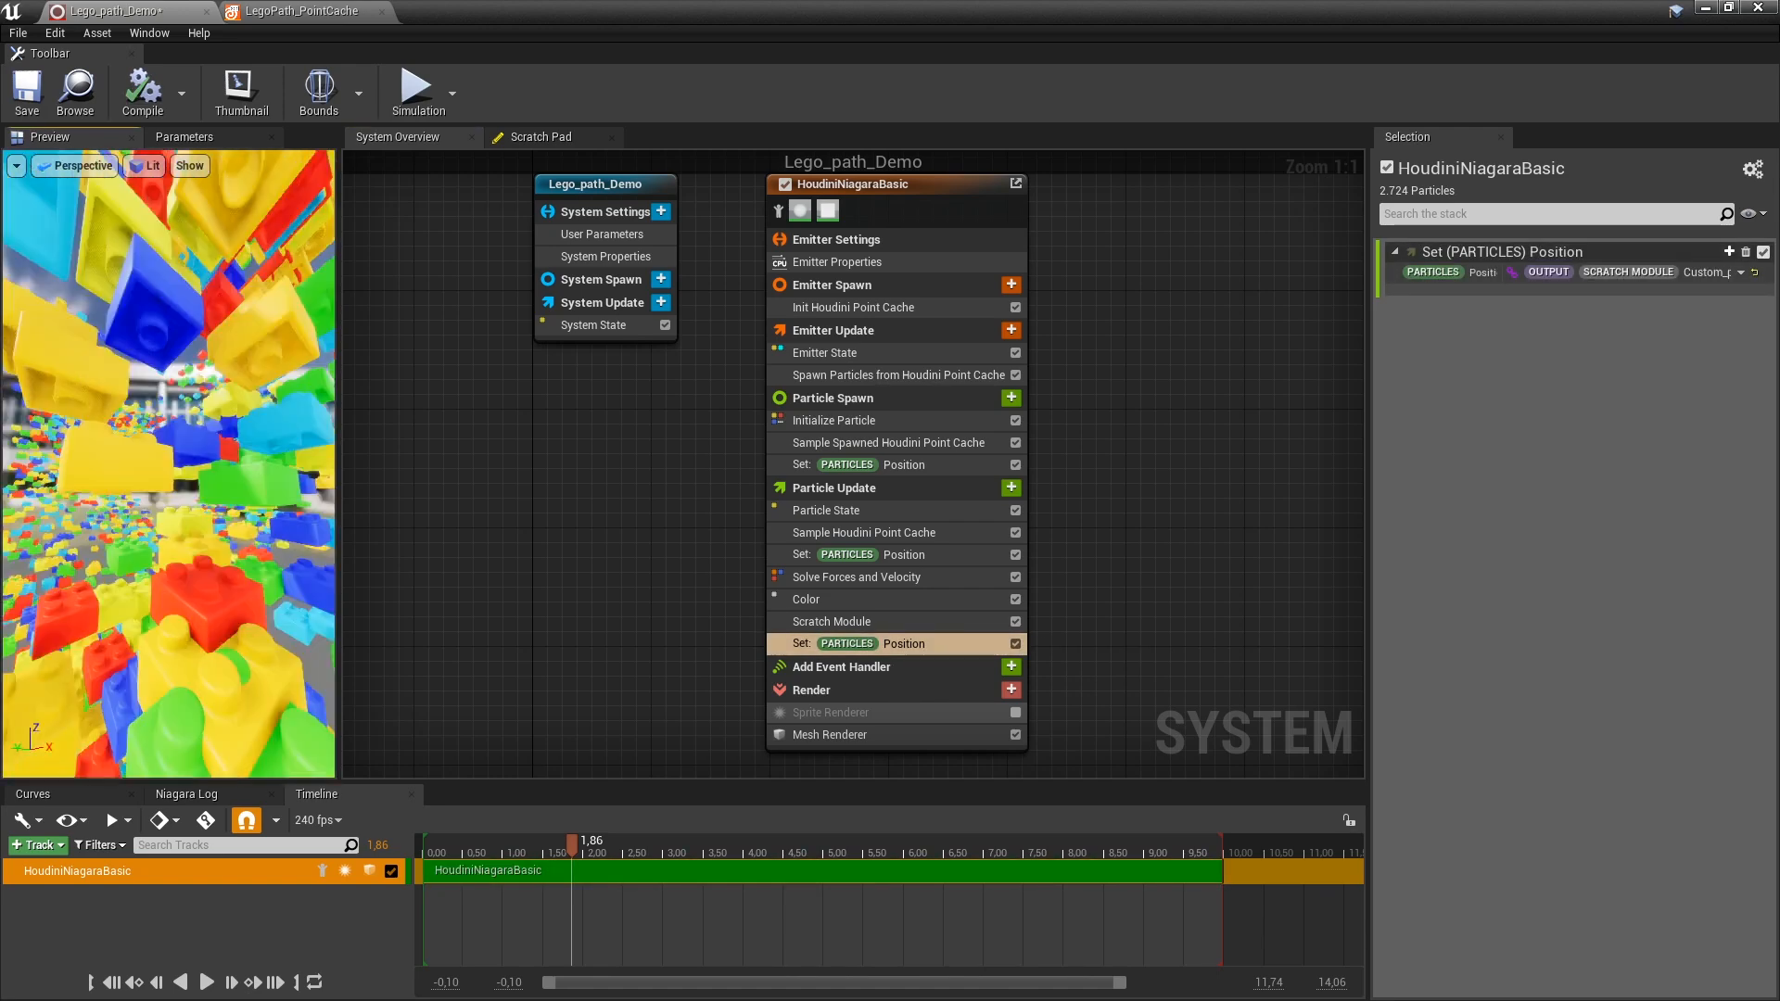
click(1015, 644)
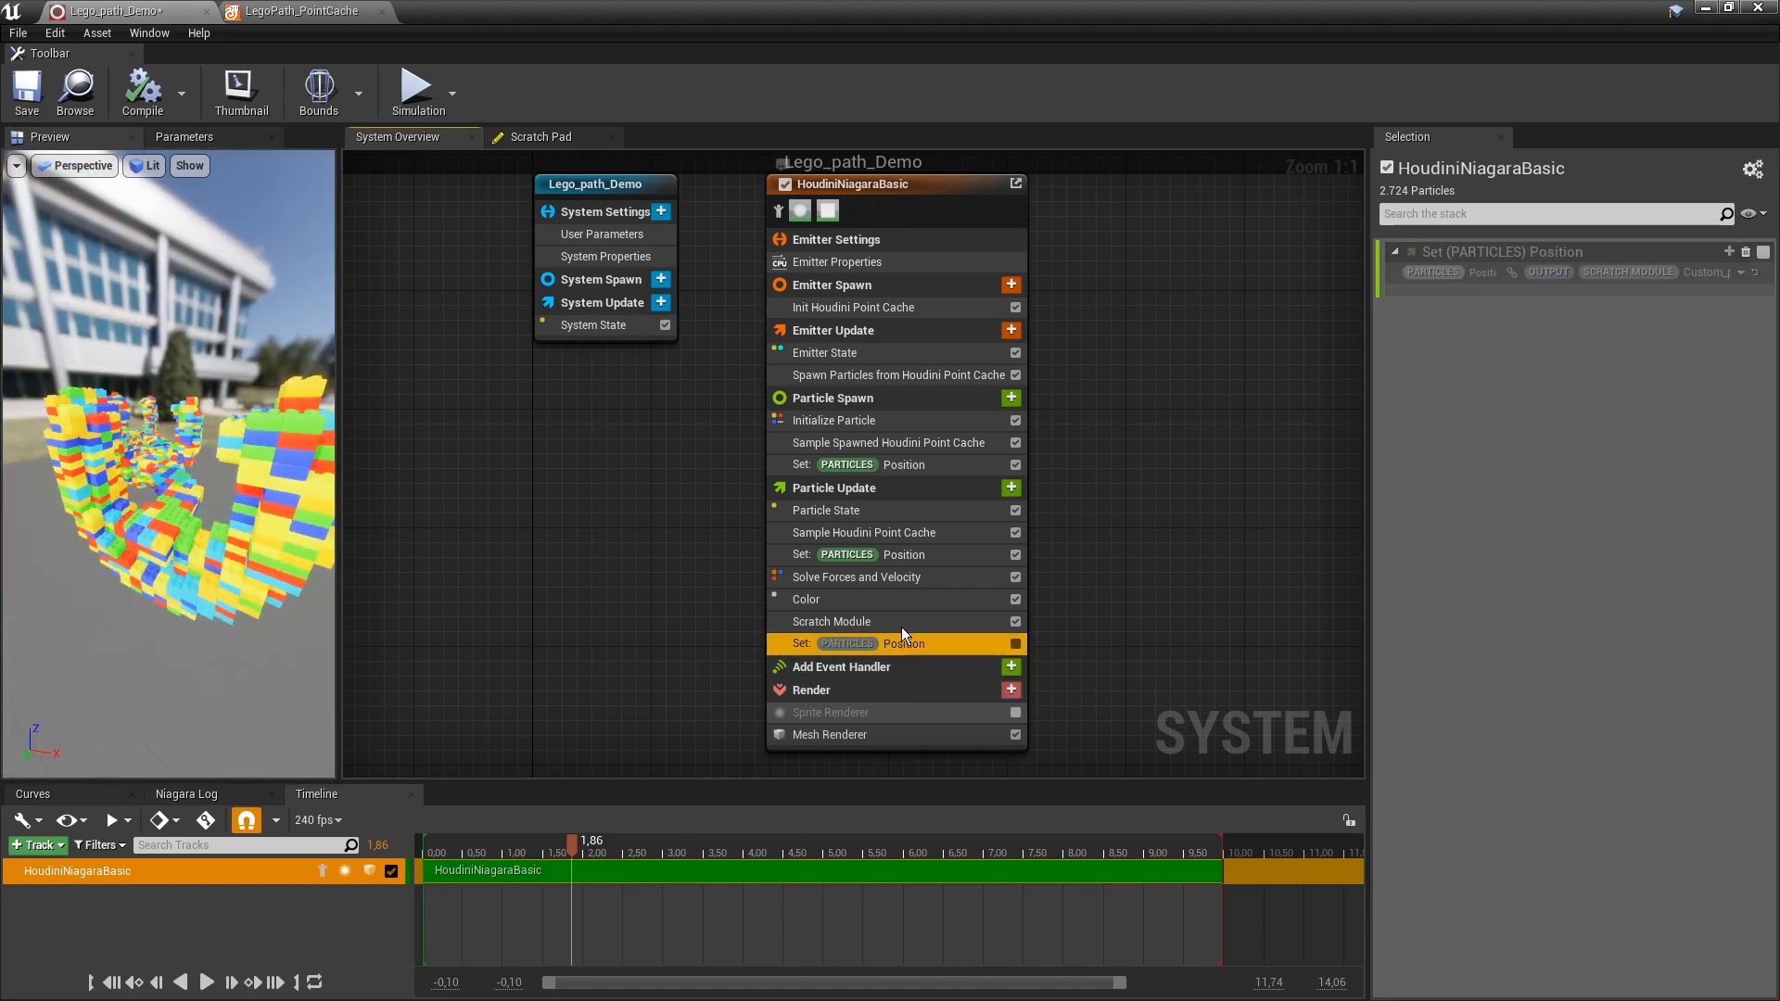
Rename the Scratch Module in Particle Update to "Get Custom pos attribute".
click(901, 623)
right_click(916, 626)
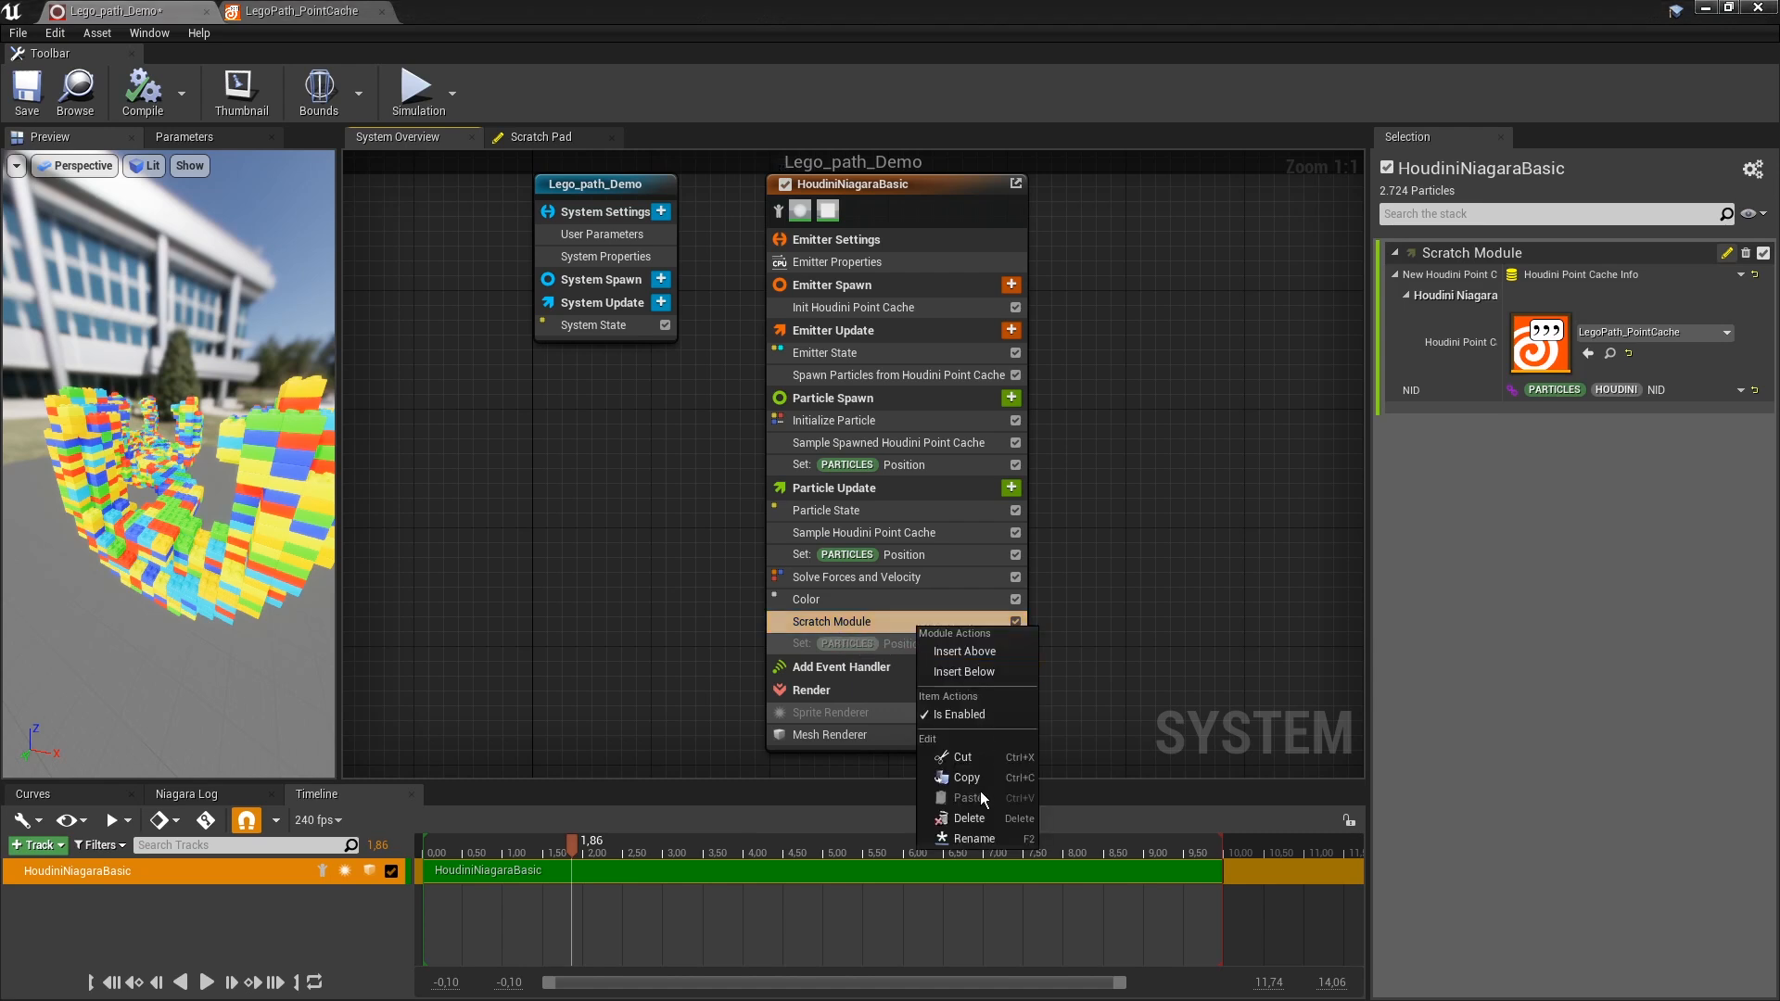
click(970, 838)
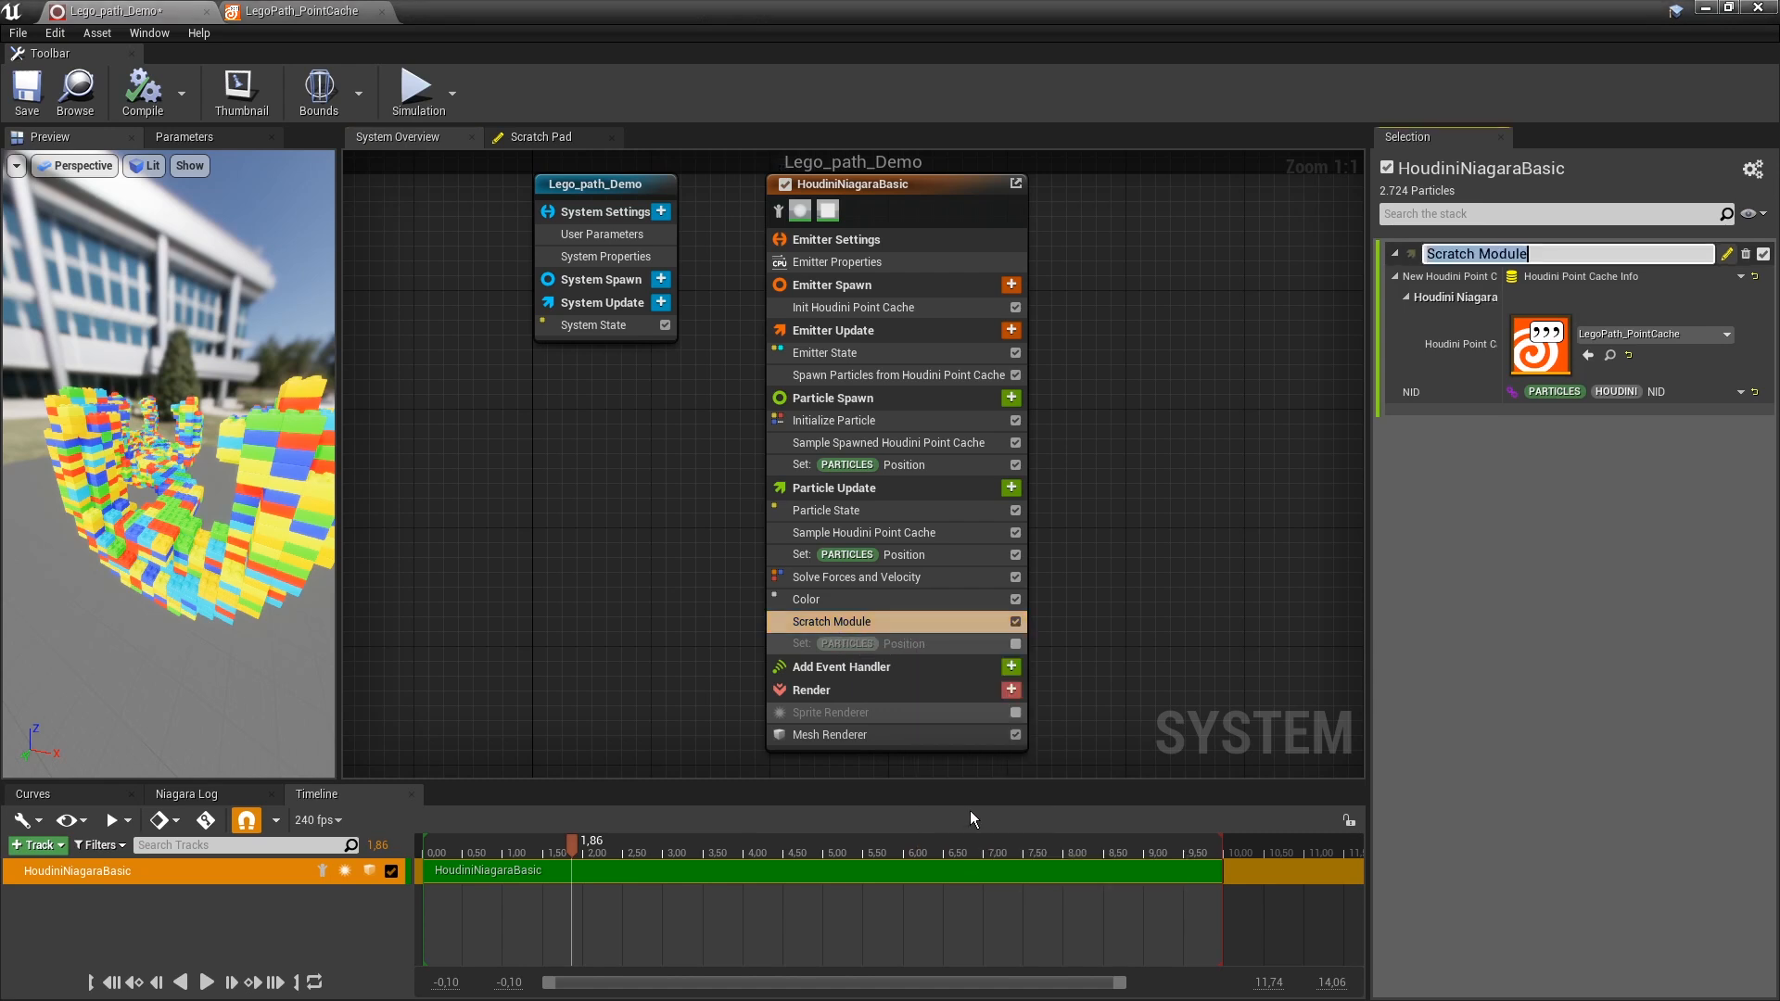
text(Get Custom p)
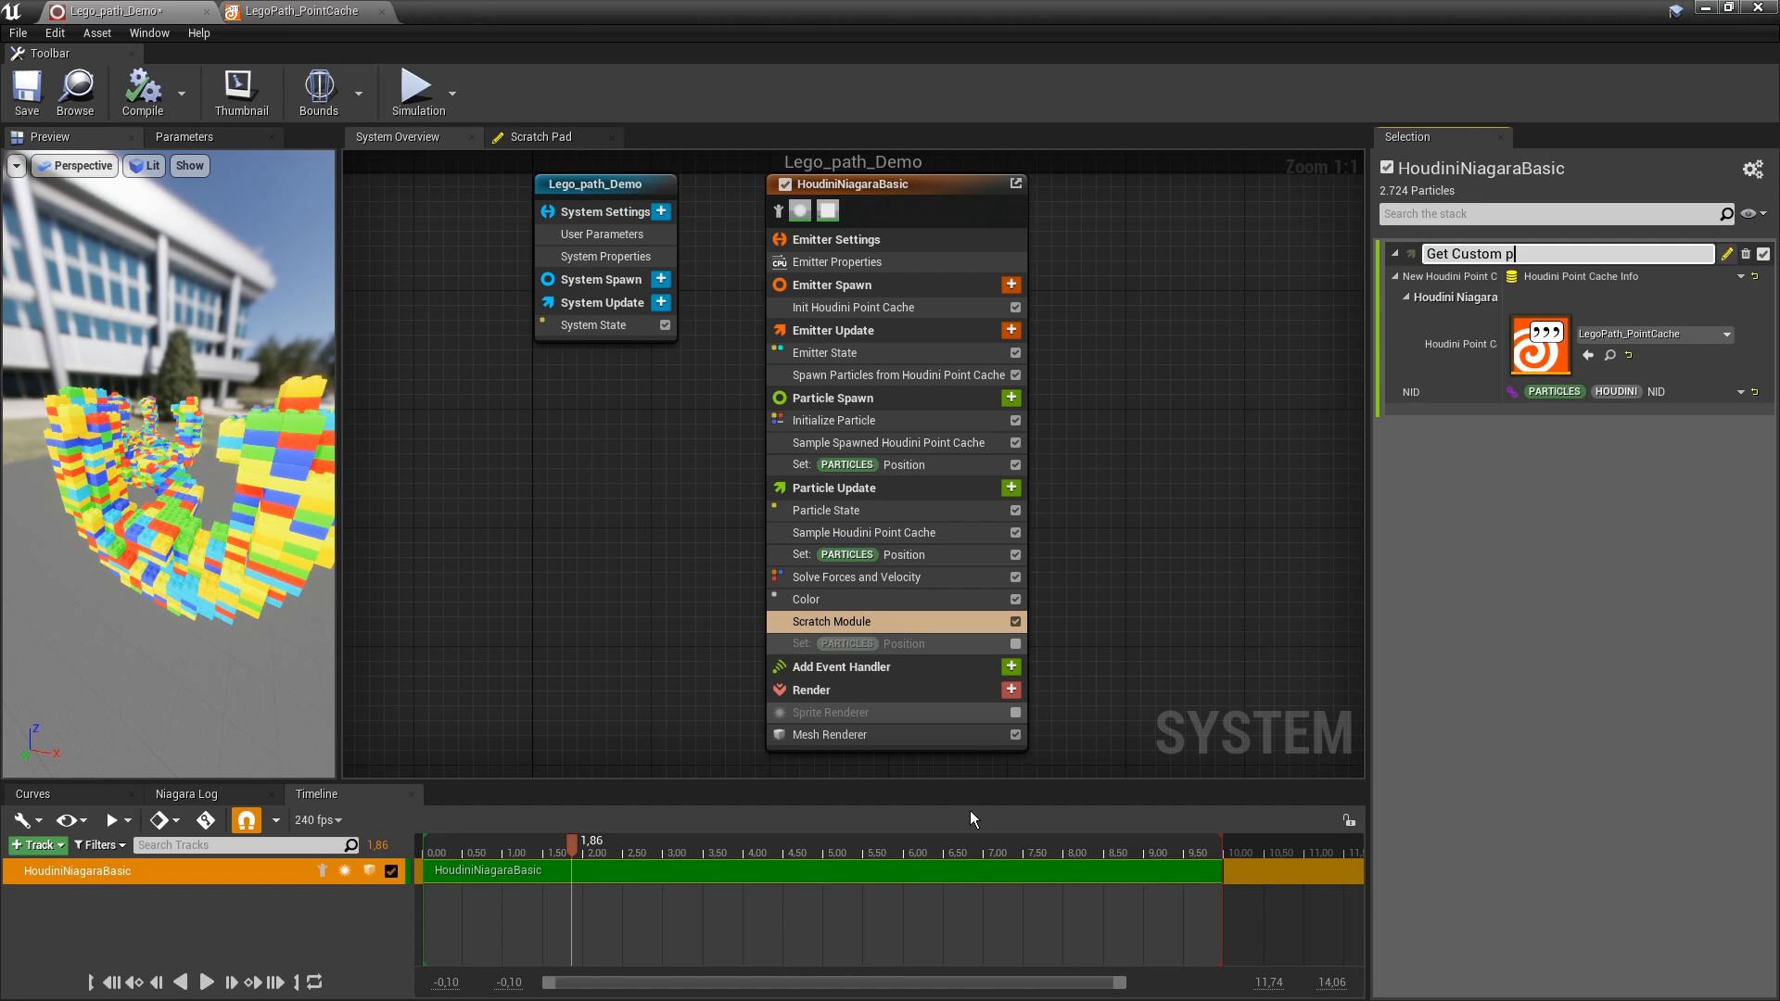
text(os attribute)
key(Return)
Move Get Custom pos attribute directly below Sample Houdini Point Cache in Particle Update, and select the disabled Set Position module.
drag(883, 612, 880, 549)
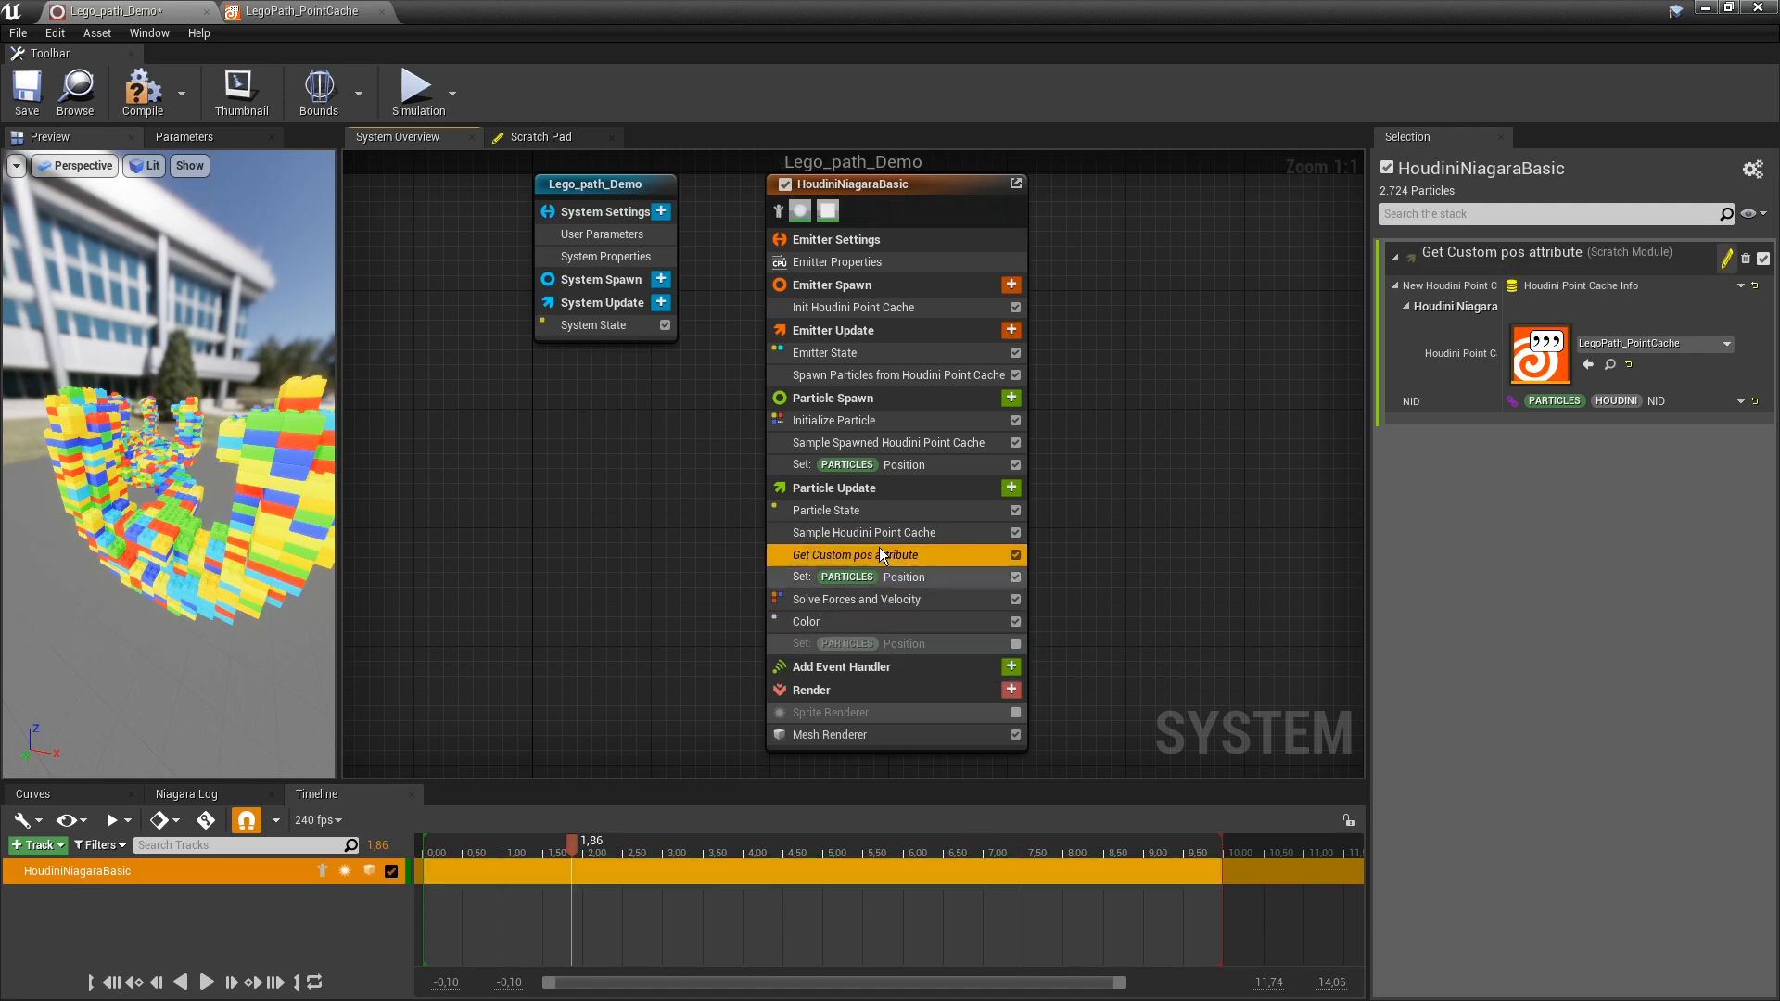
click(899, 531)
click(903, 554)
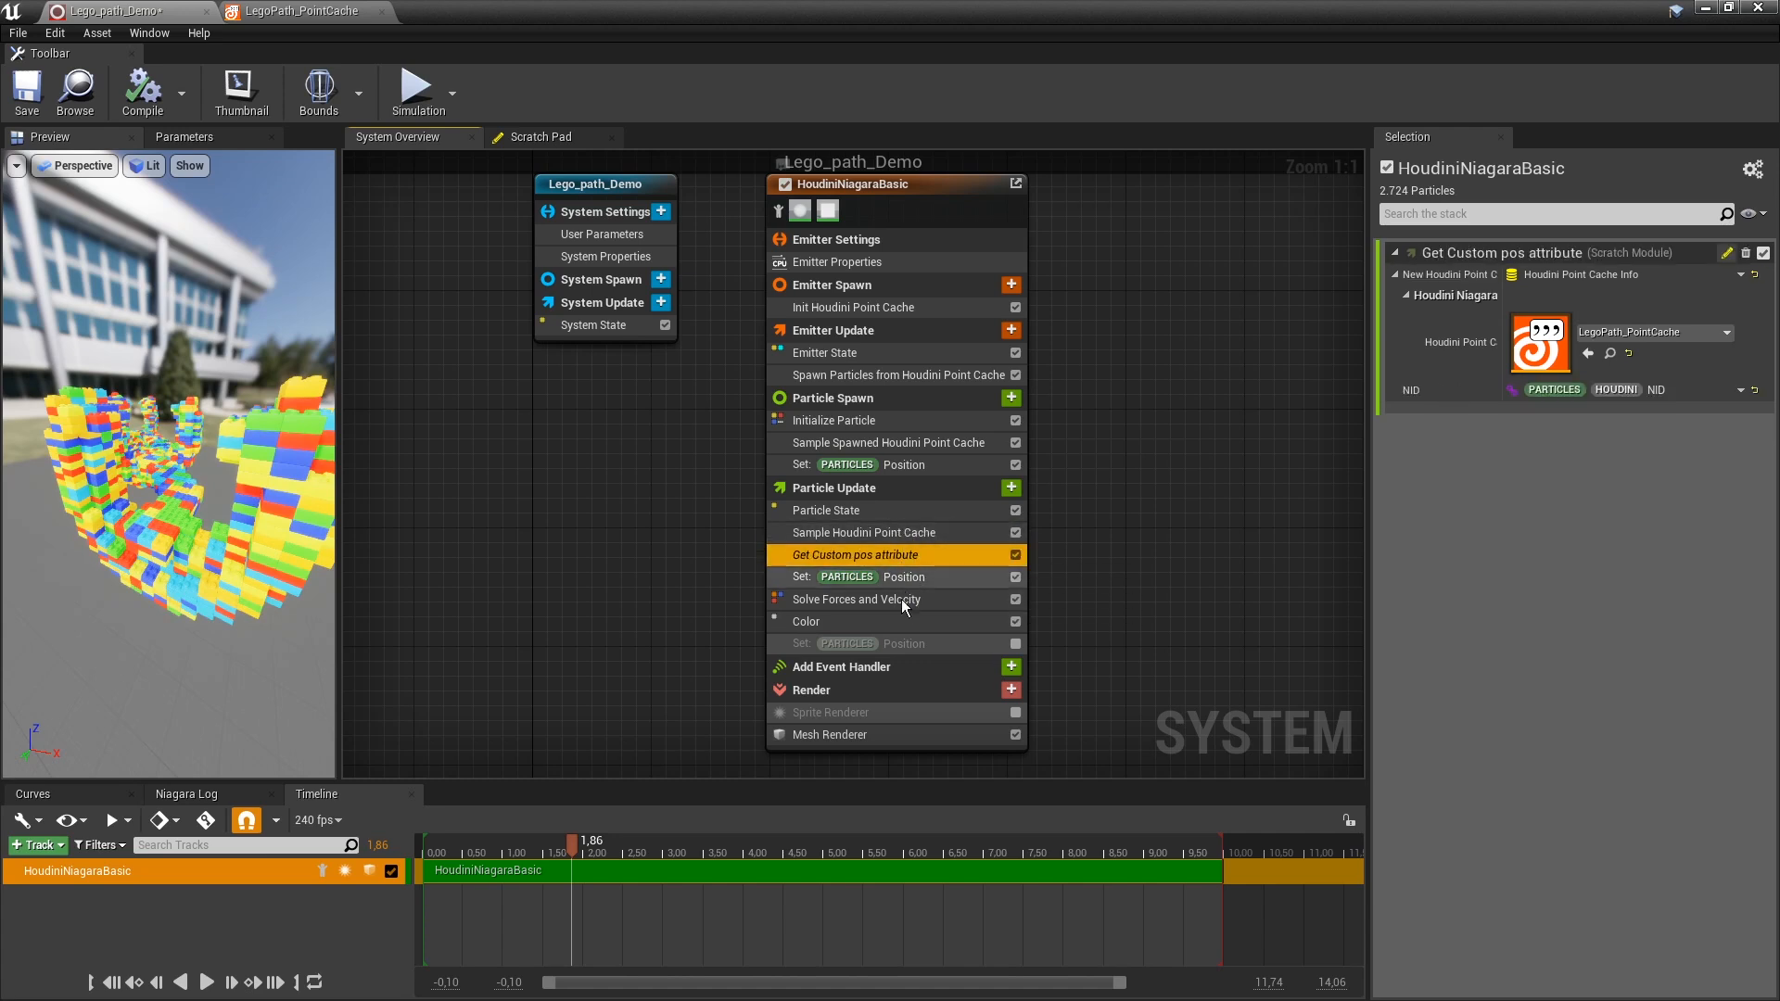
click(876, 648)
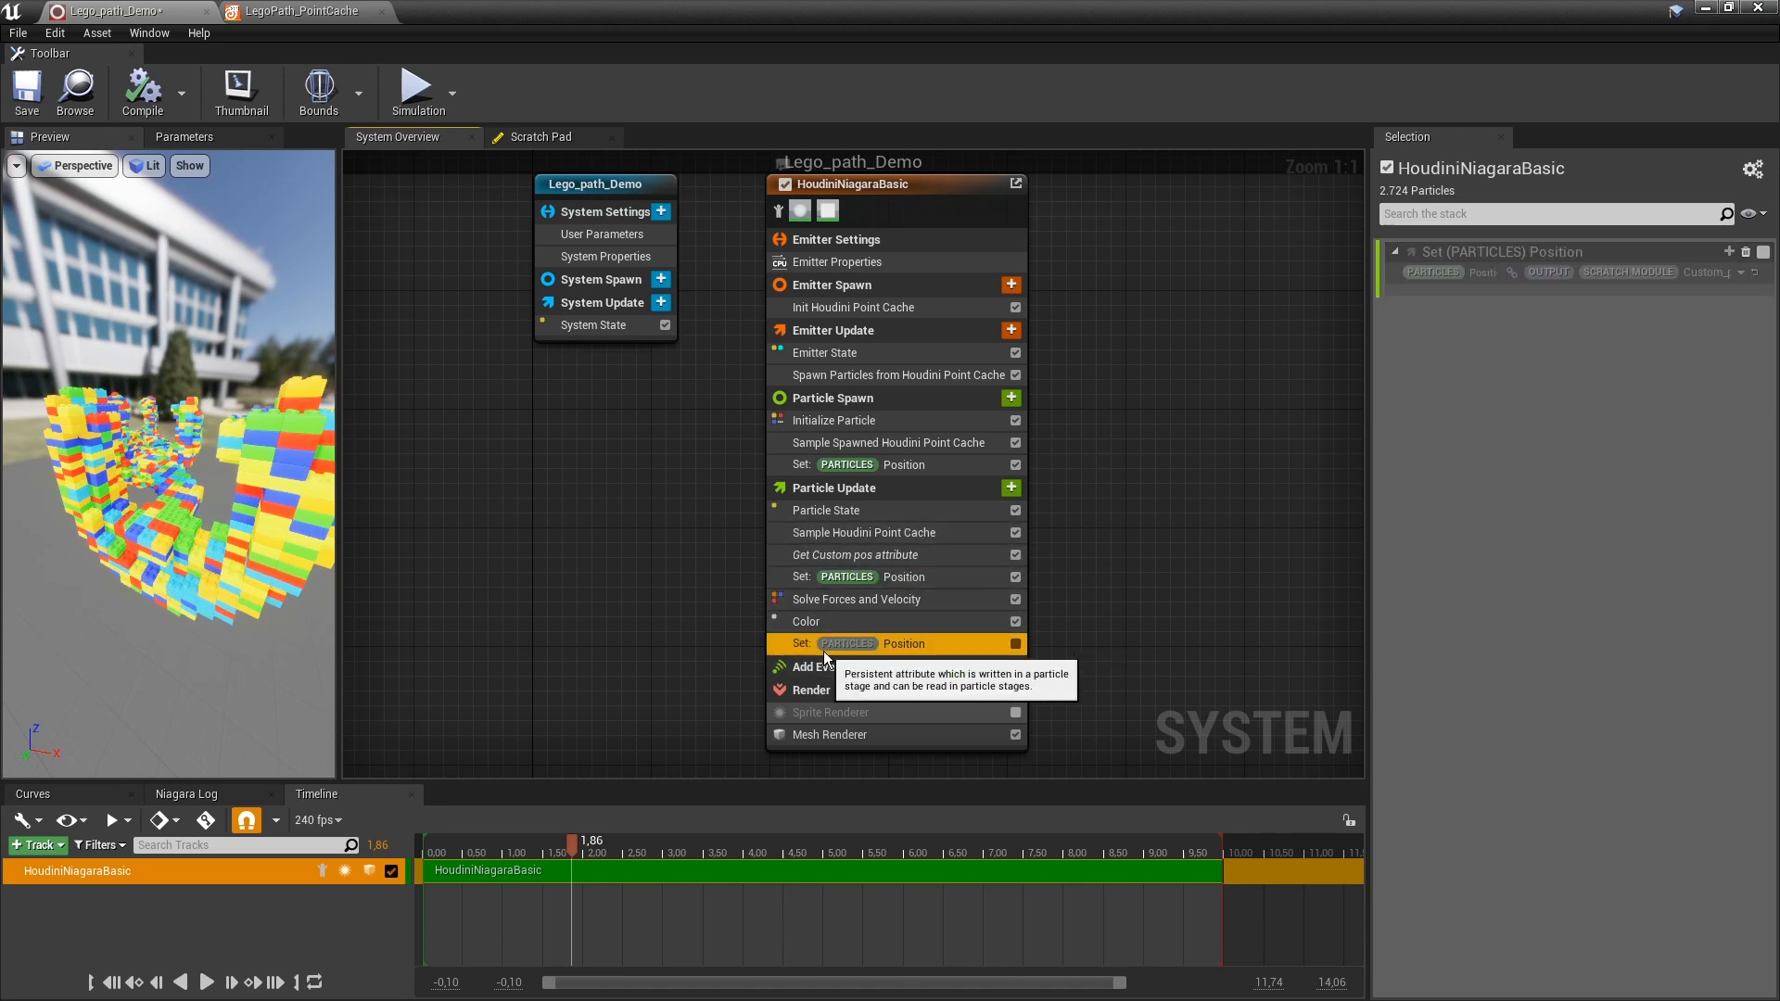
Delete the disabled Set Position module at the end of Particle Update.
click(903, 621)
click(907, 640)
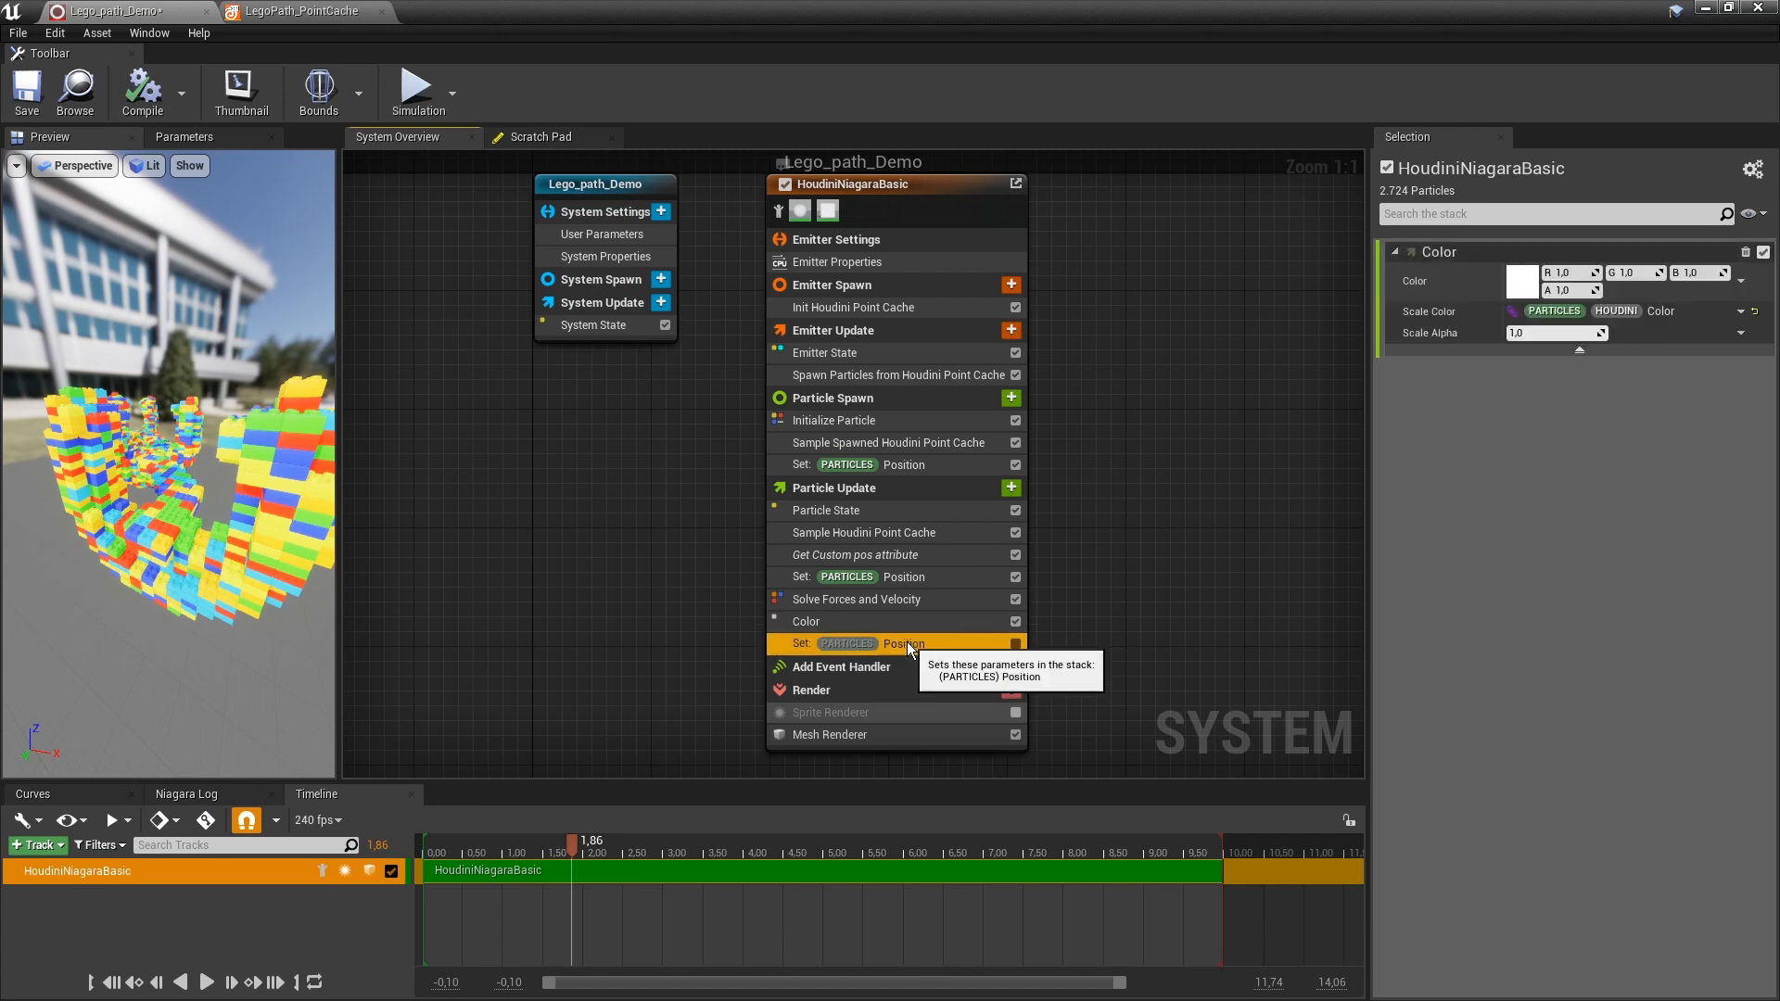
key(Delete)
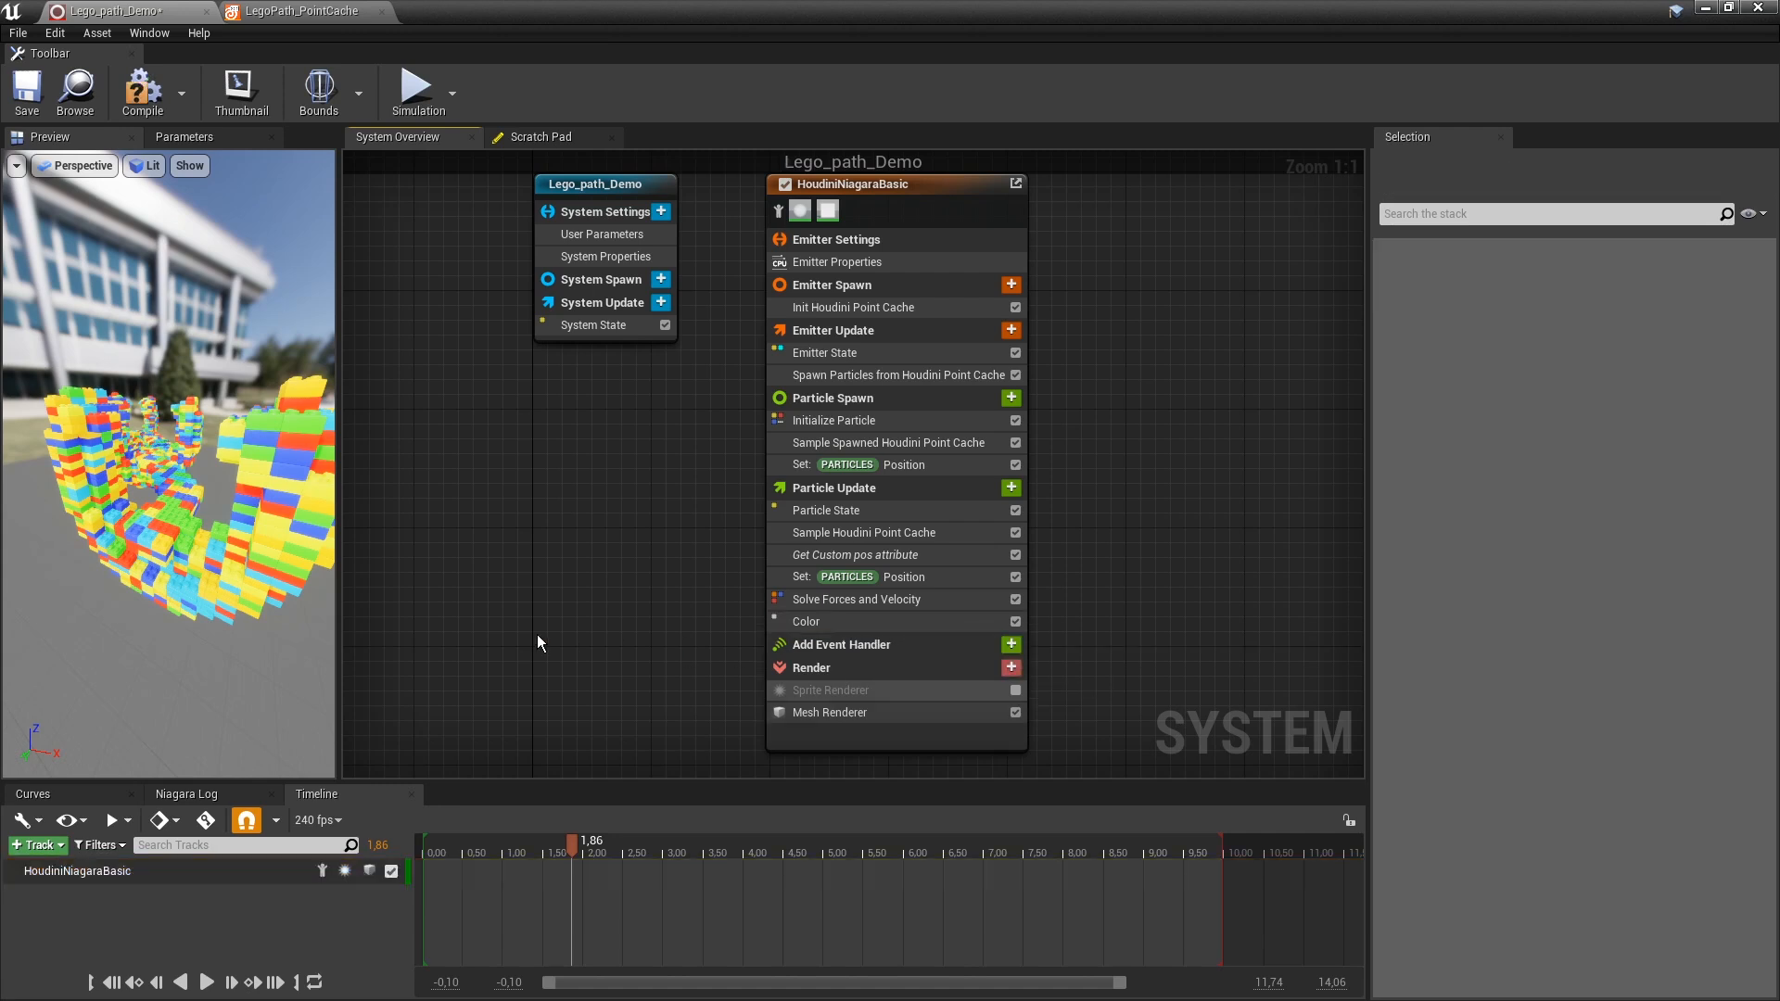
Link the Position value of the remaining Set Position module in Particle Update to the Scratch Module's output Custom_pos.
click(925, 577)
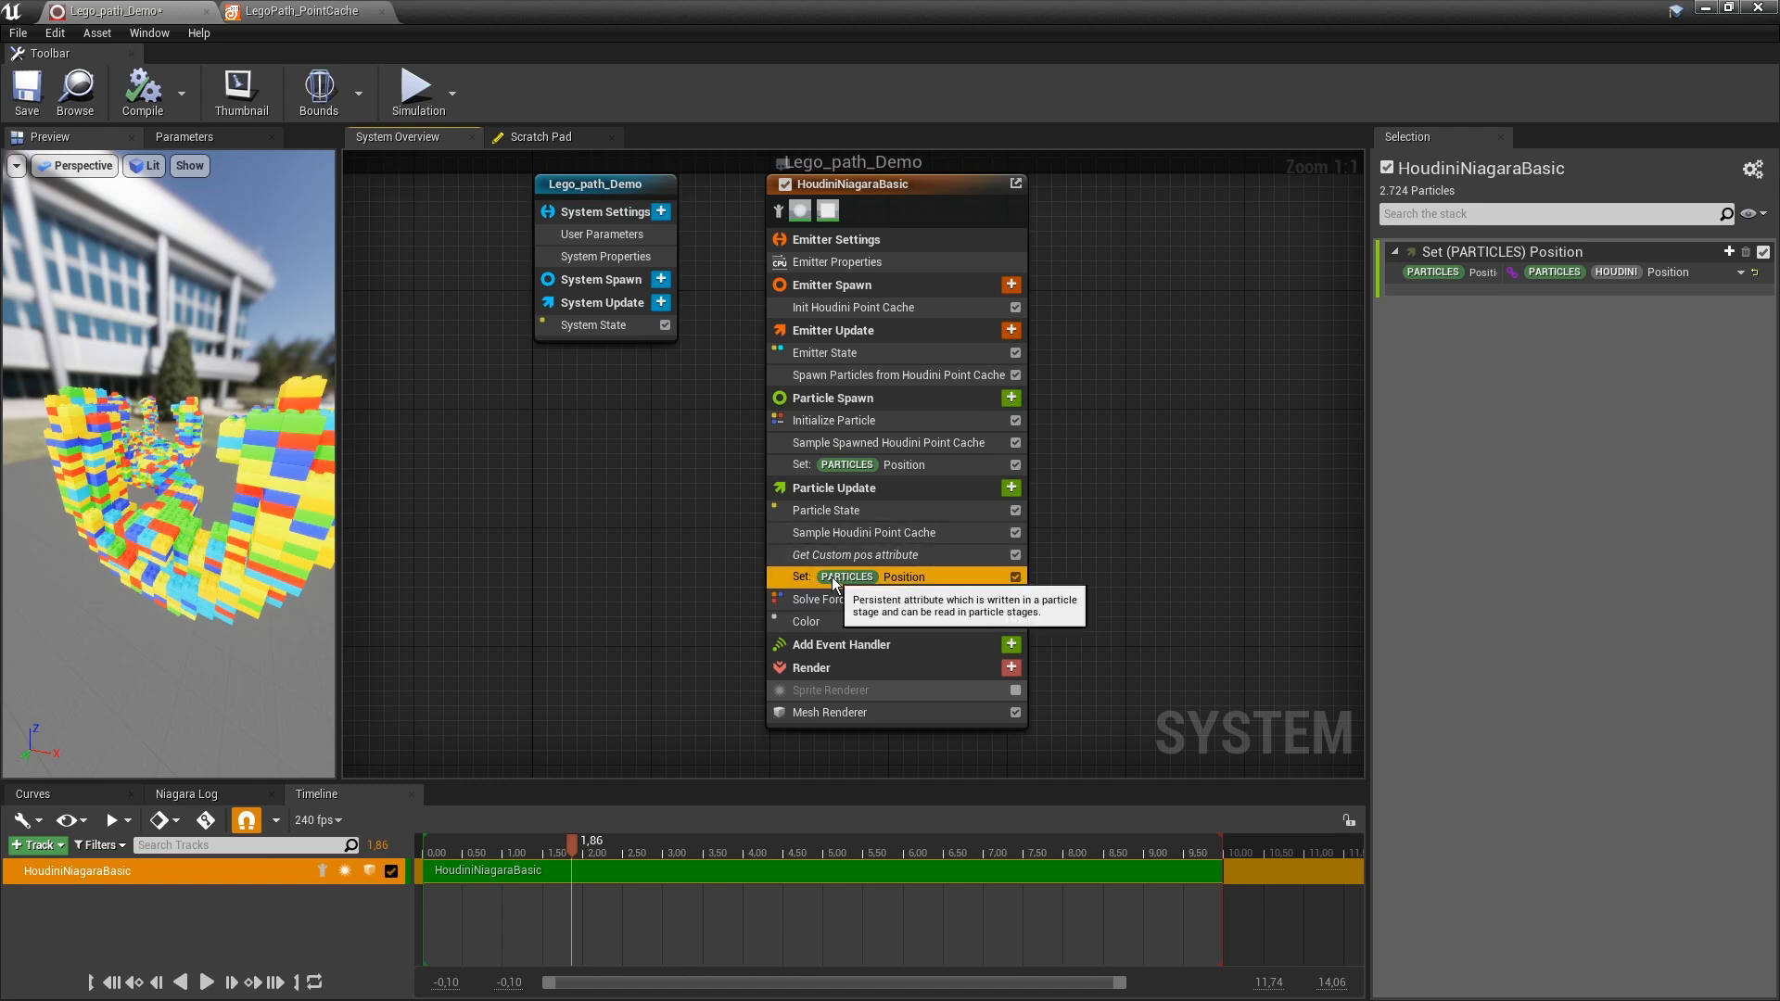
click(1755, 273)
click(1740, 273)
text(cus)
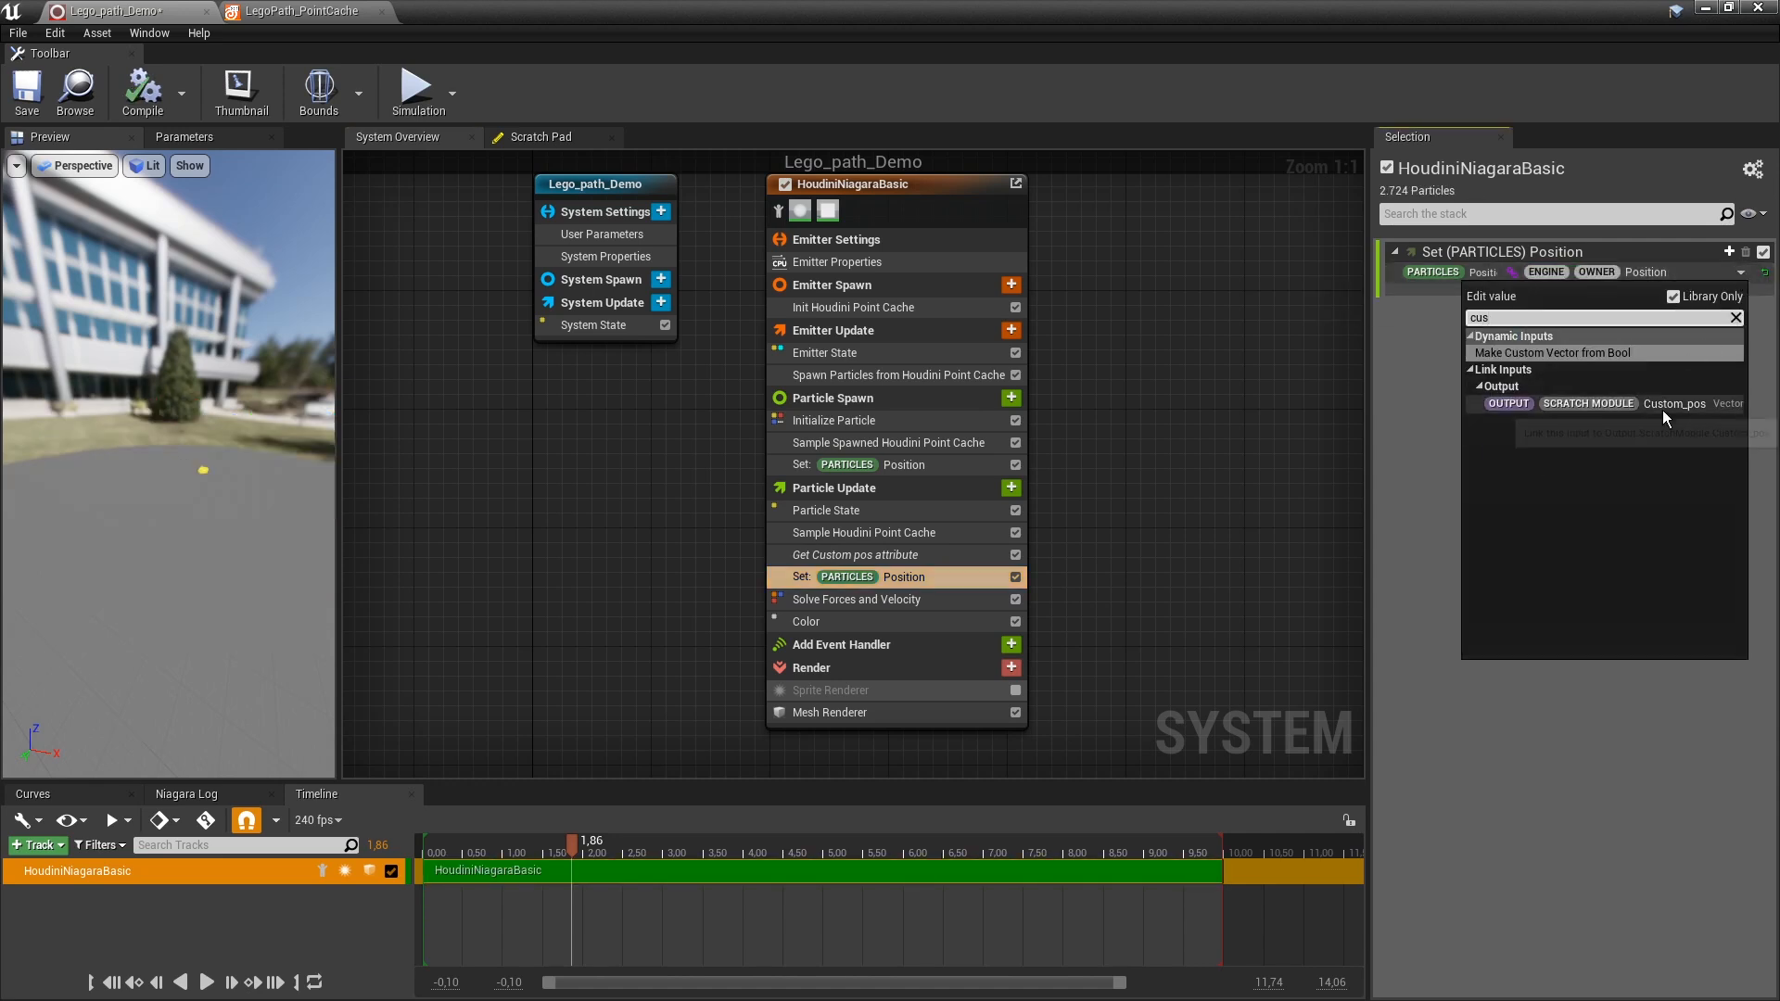
click(1662, 405)
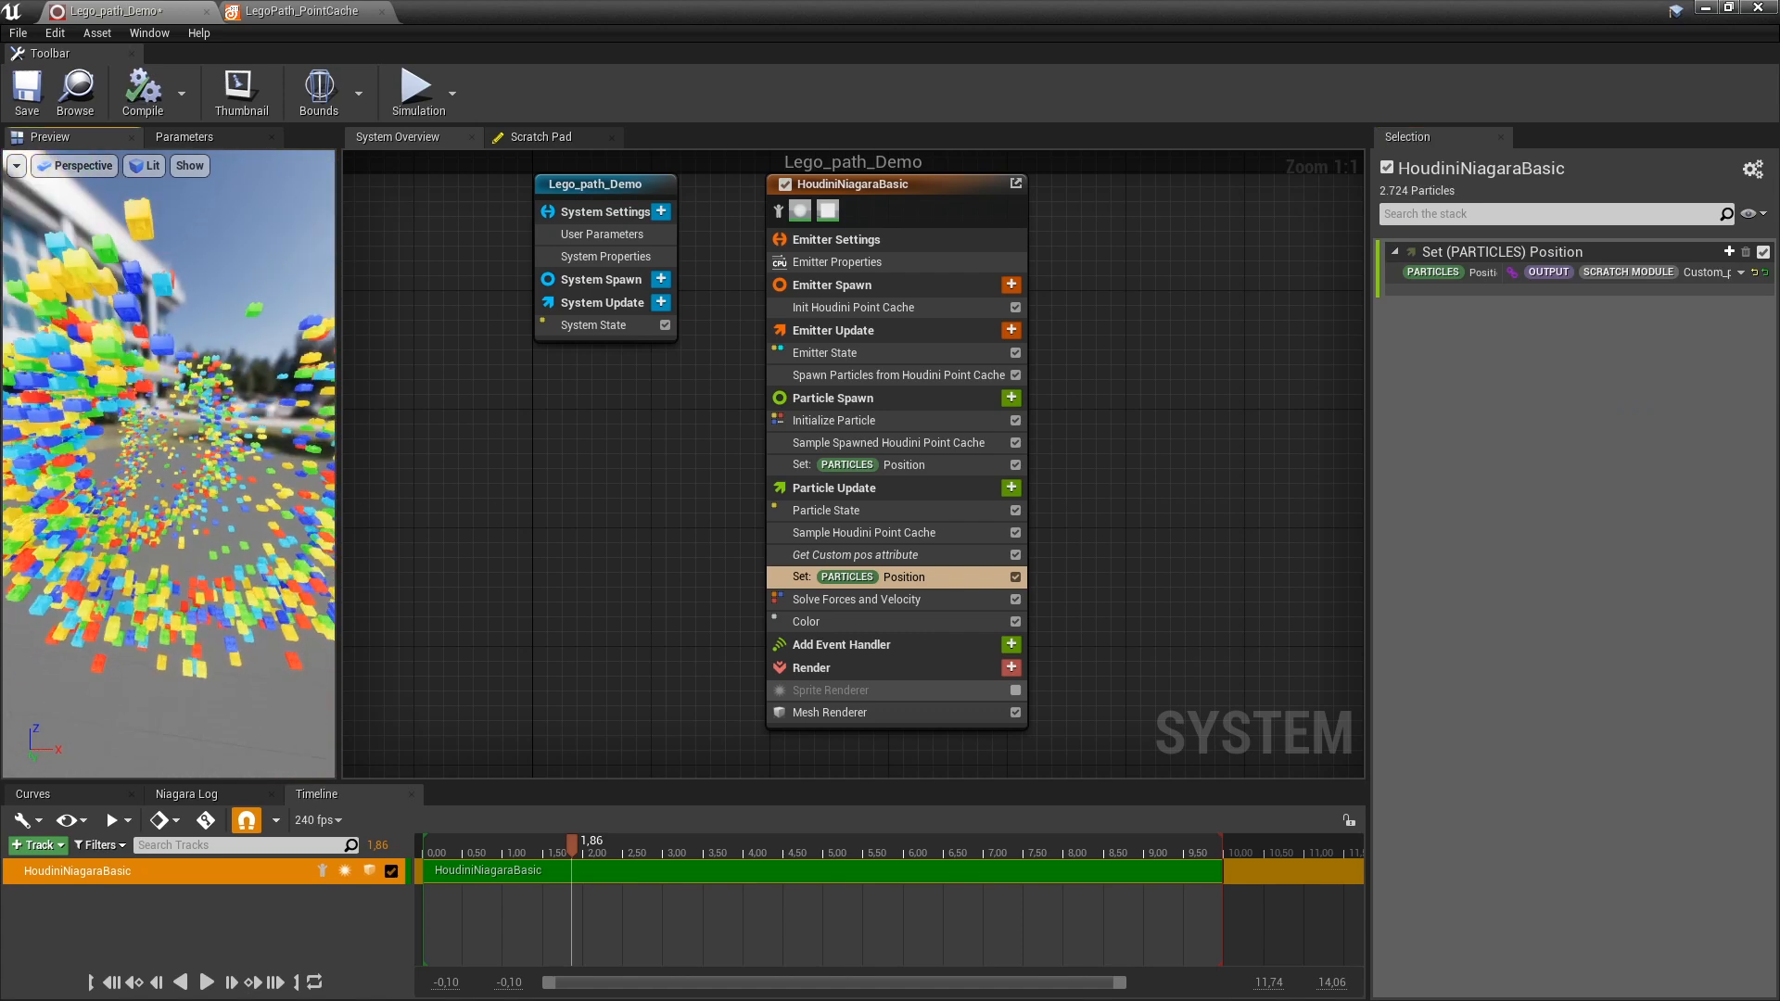
drag(169, 464, 445, 348)
click(1177, 529)
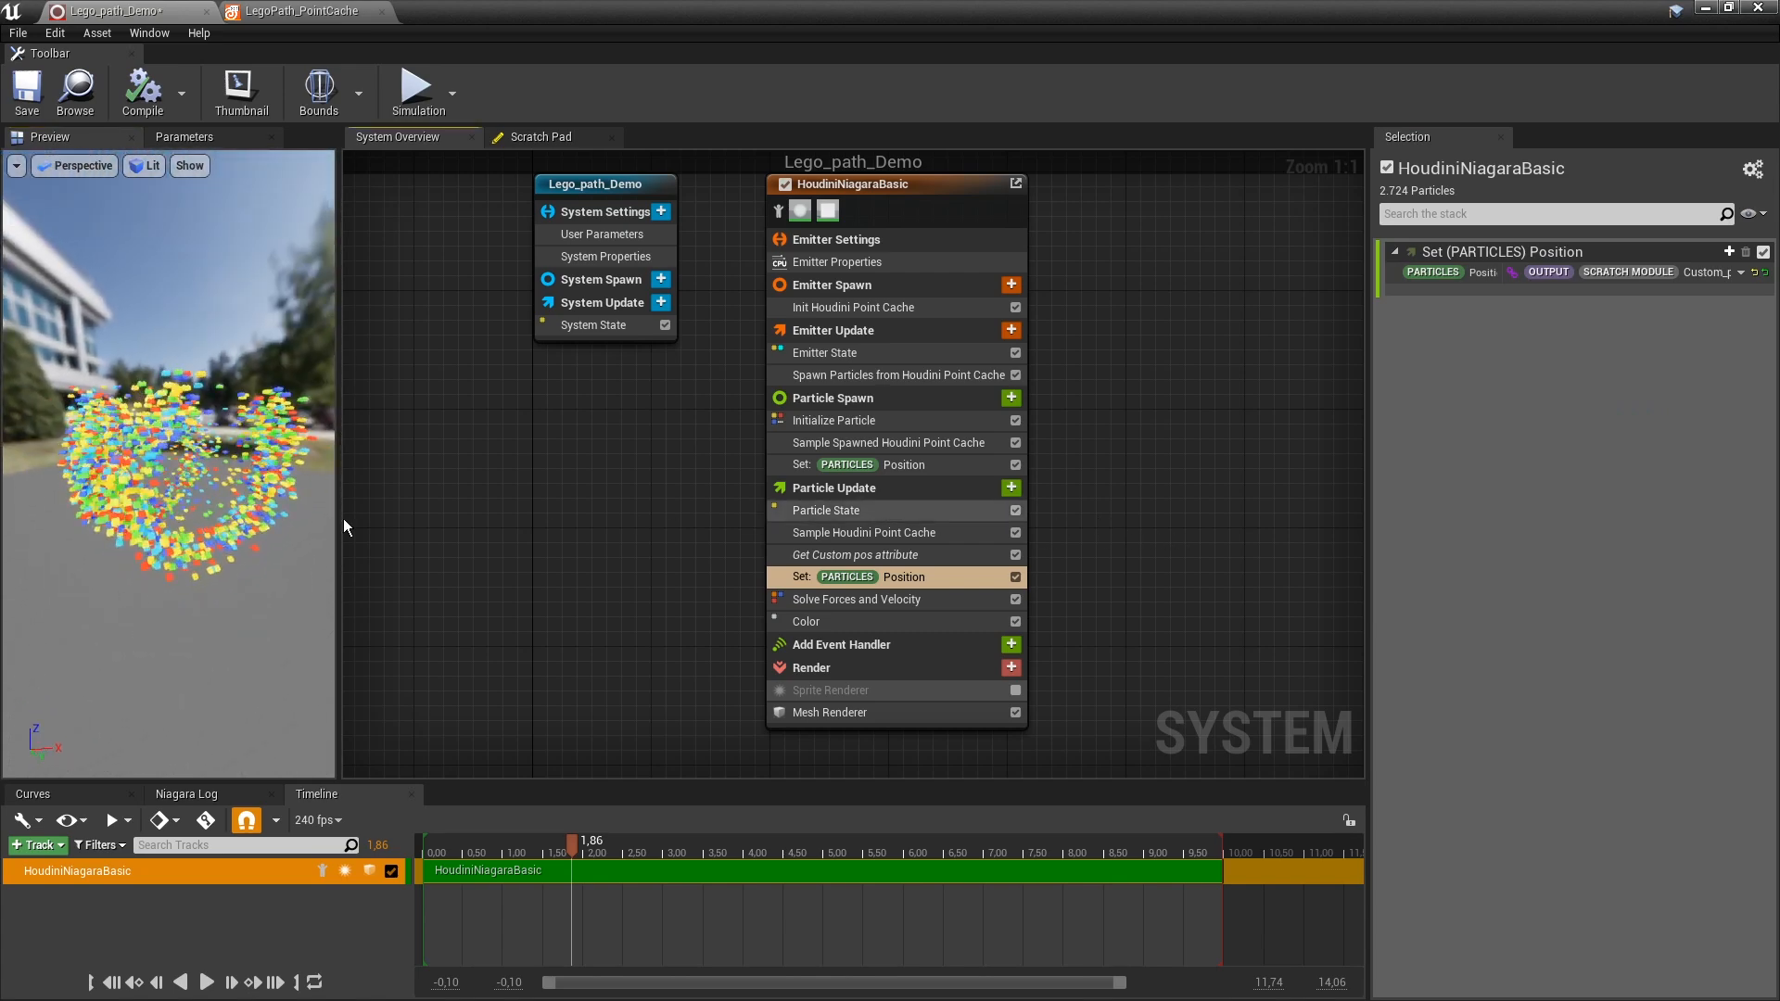
drag(209, 519, 286, 520)
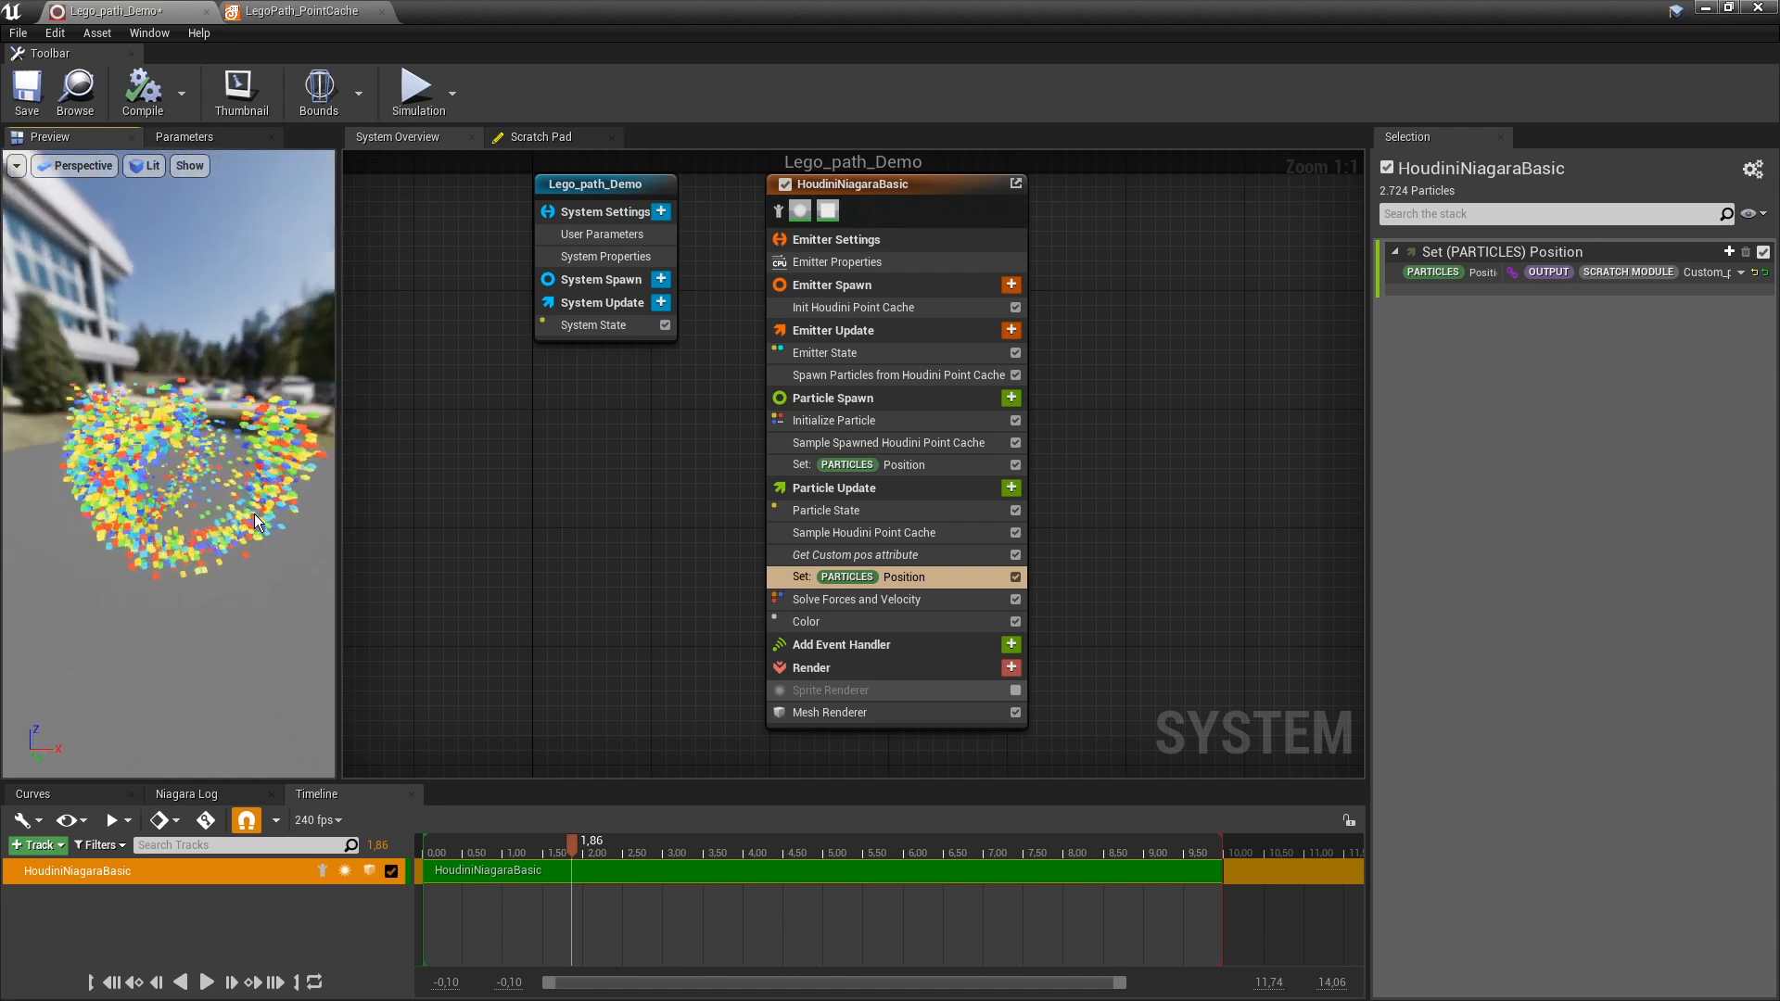
Add a Houdini Trigger module to the Emitter Update group of HoudiniNiagaraBasic.
right_drag(704, 479, 643, 480)
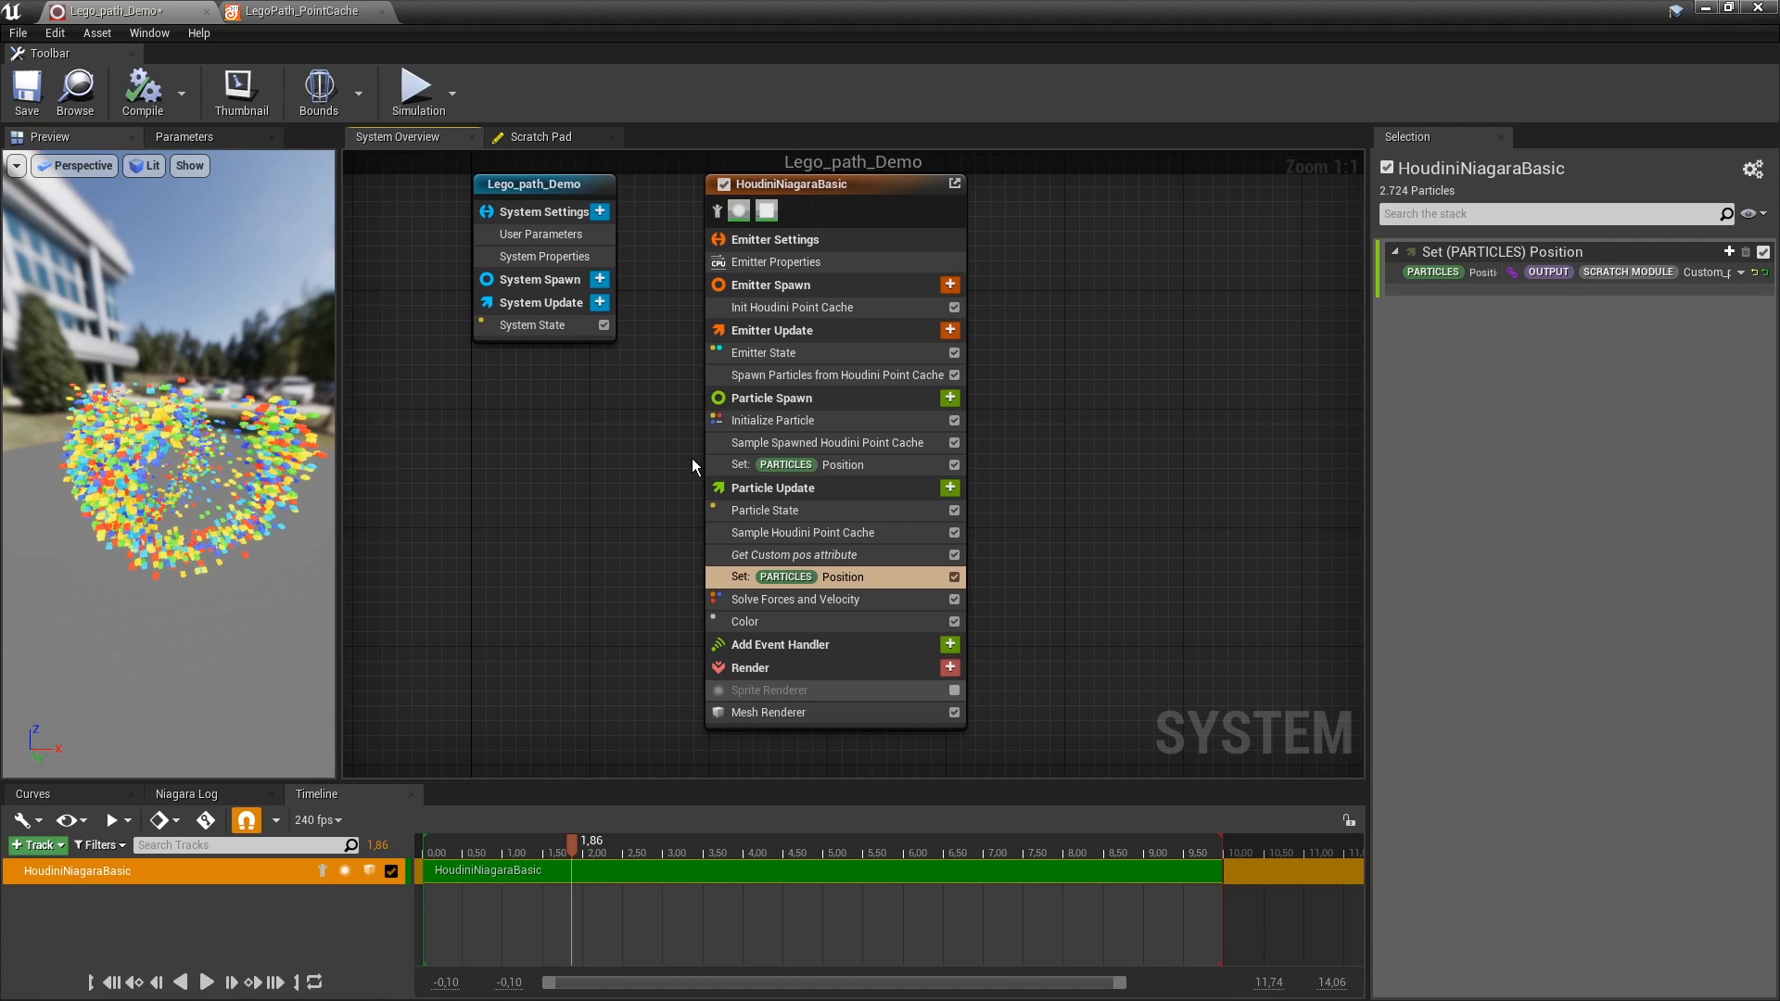
click(951, 331)
text(houdini)
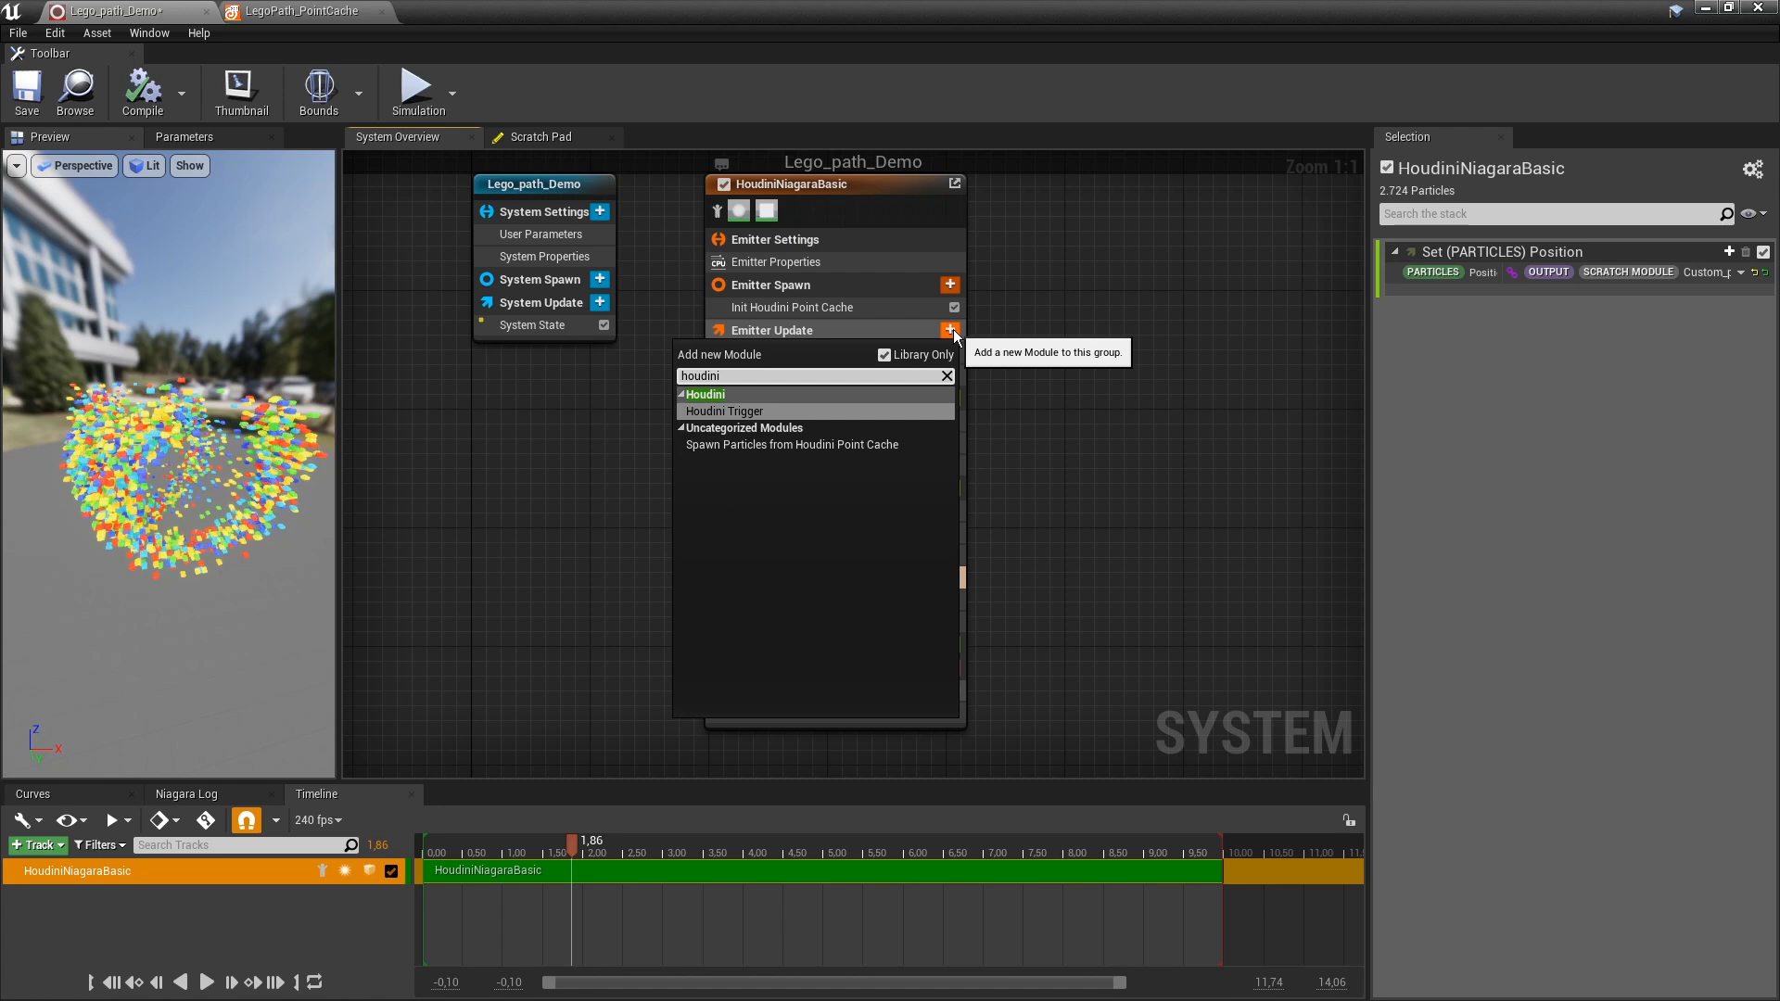
click(779, 410)
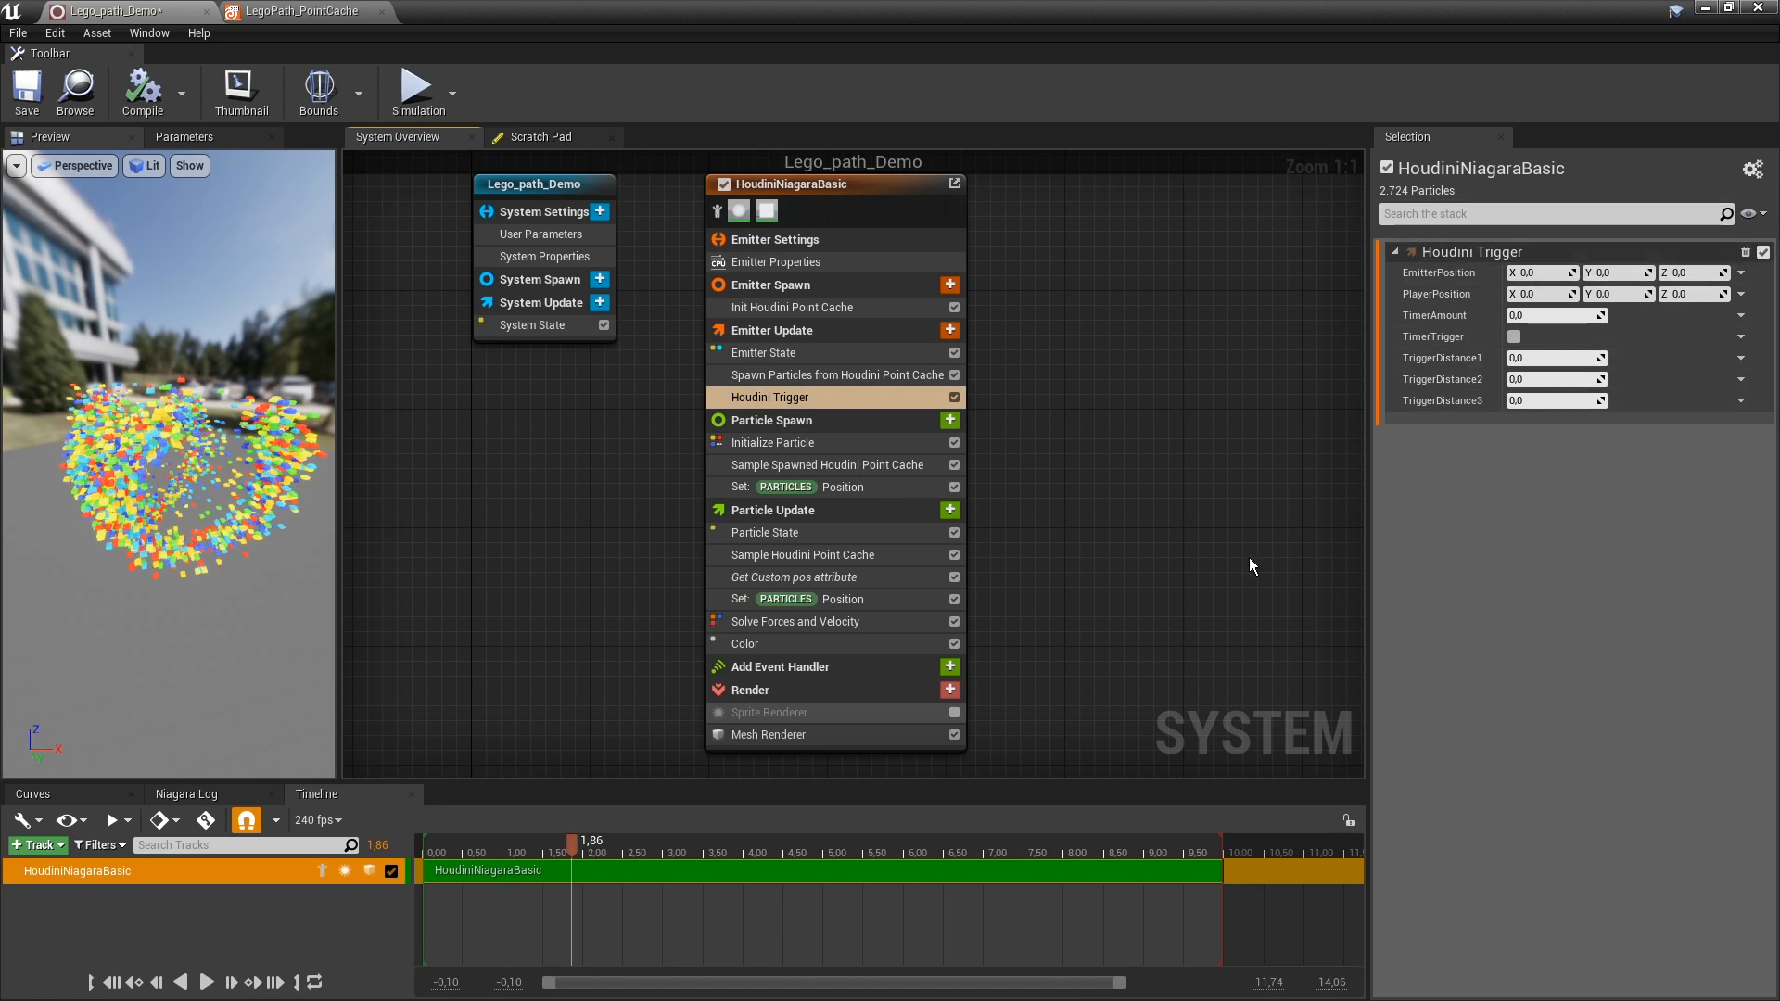
drag(264, 409, 202, 509)
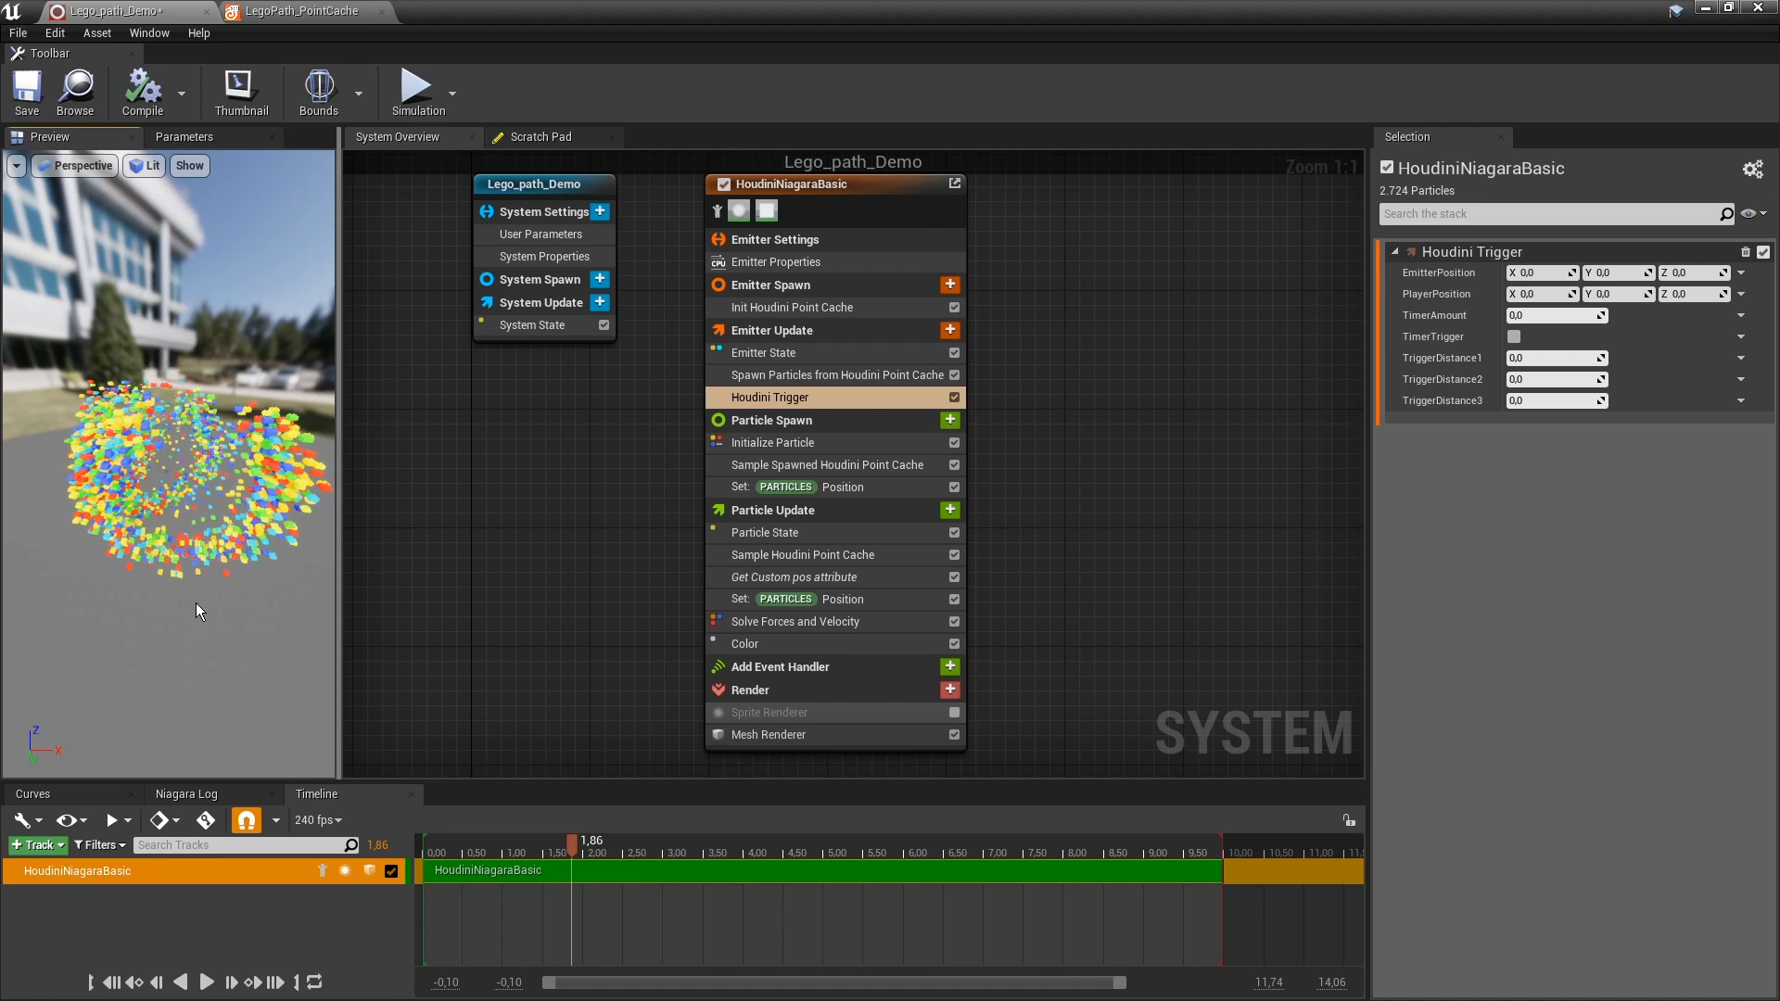
Link the Houdini Trigger's EmitterPosition to the Engine Owner Position.
right_drag(1010, 426, 1059, 441)
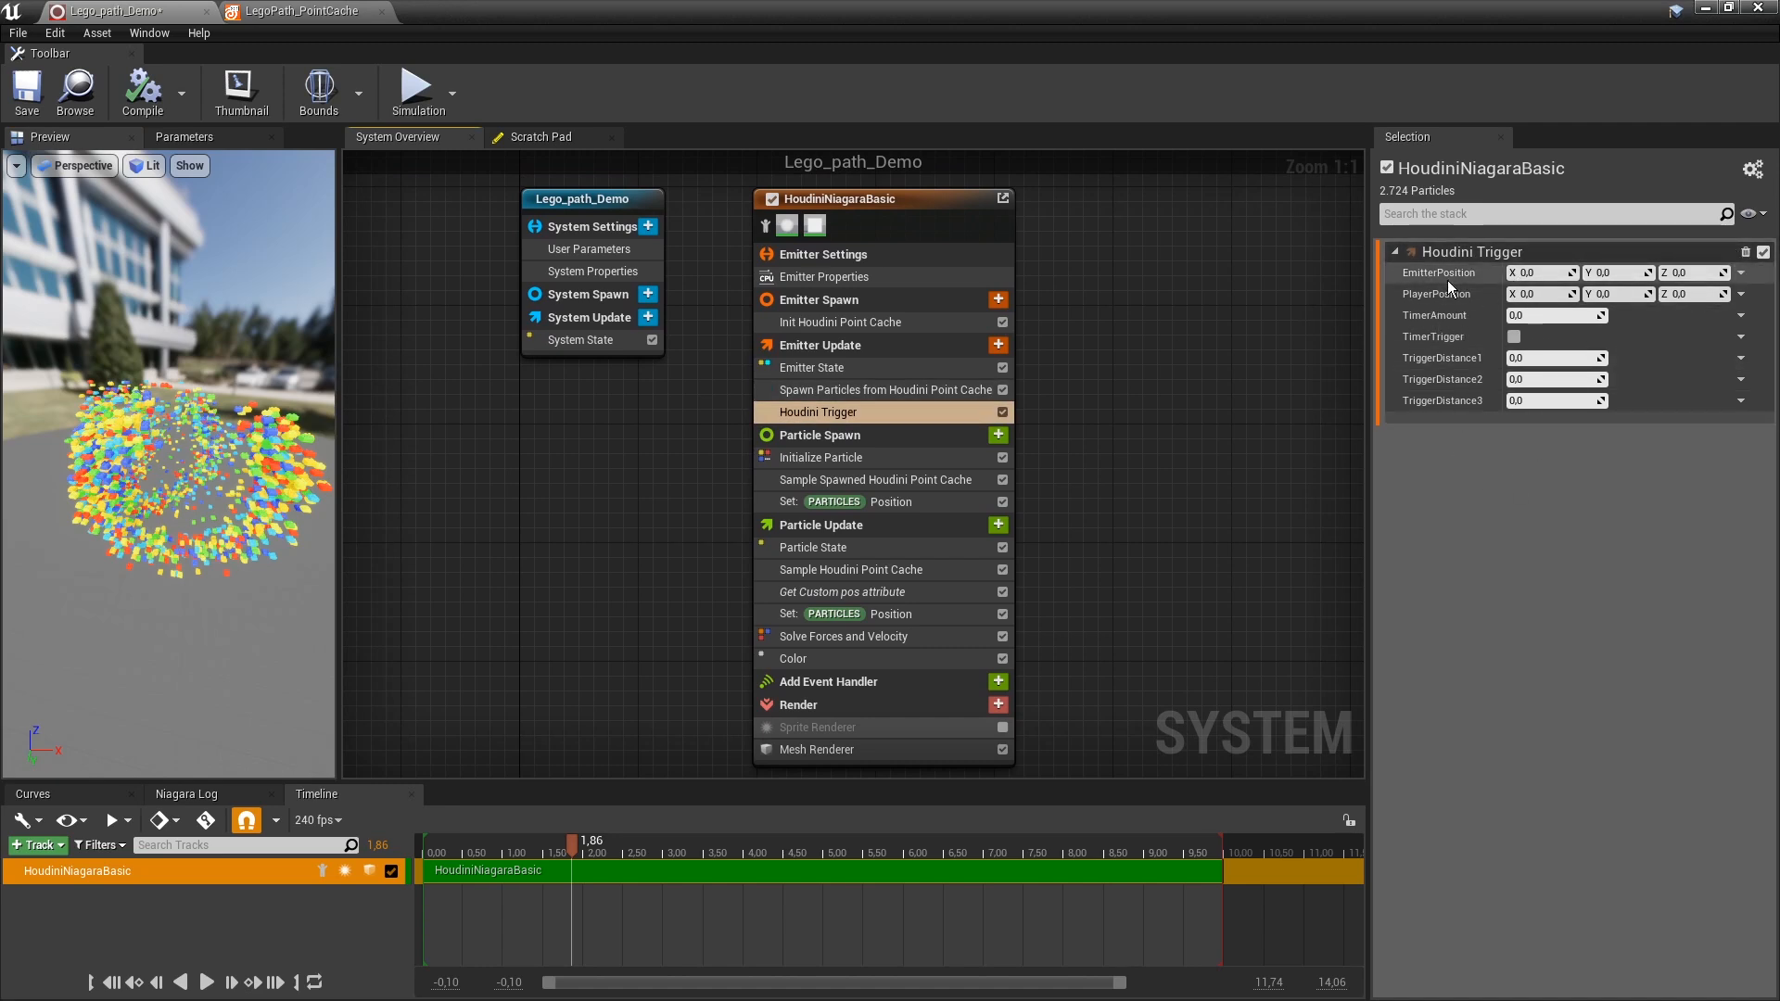
click(1741, 273)
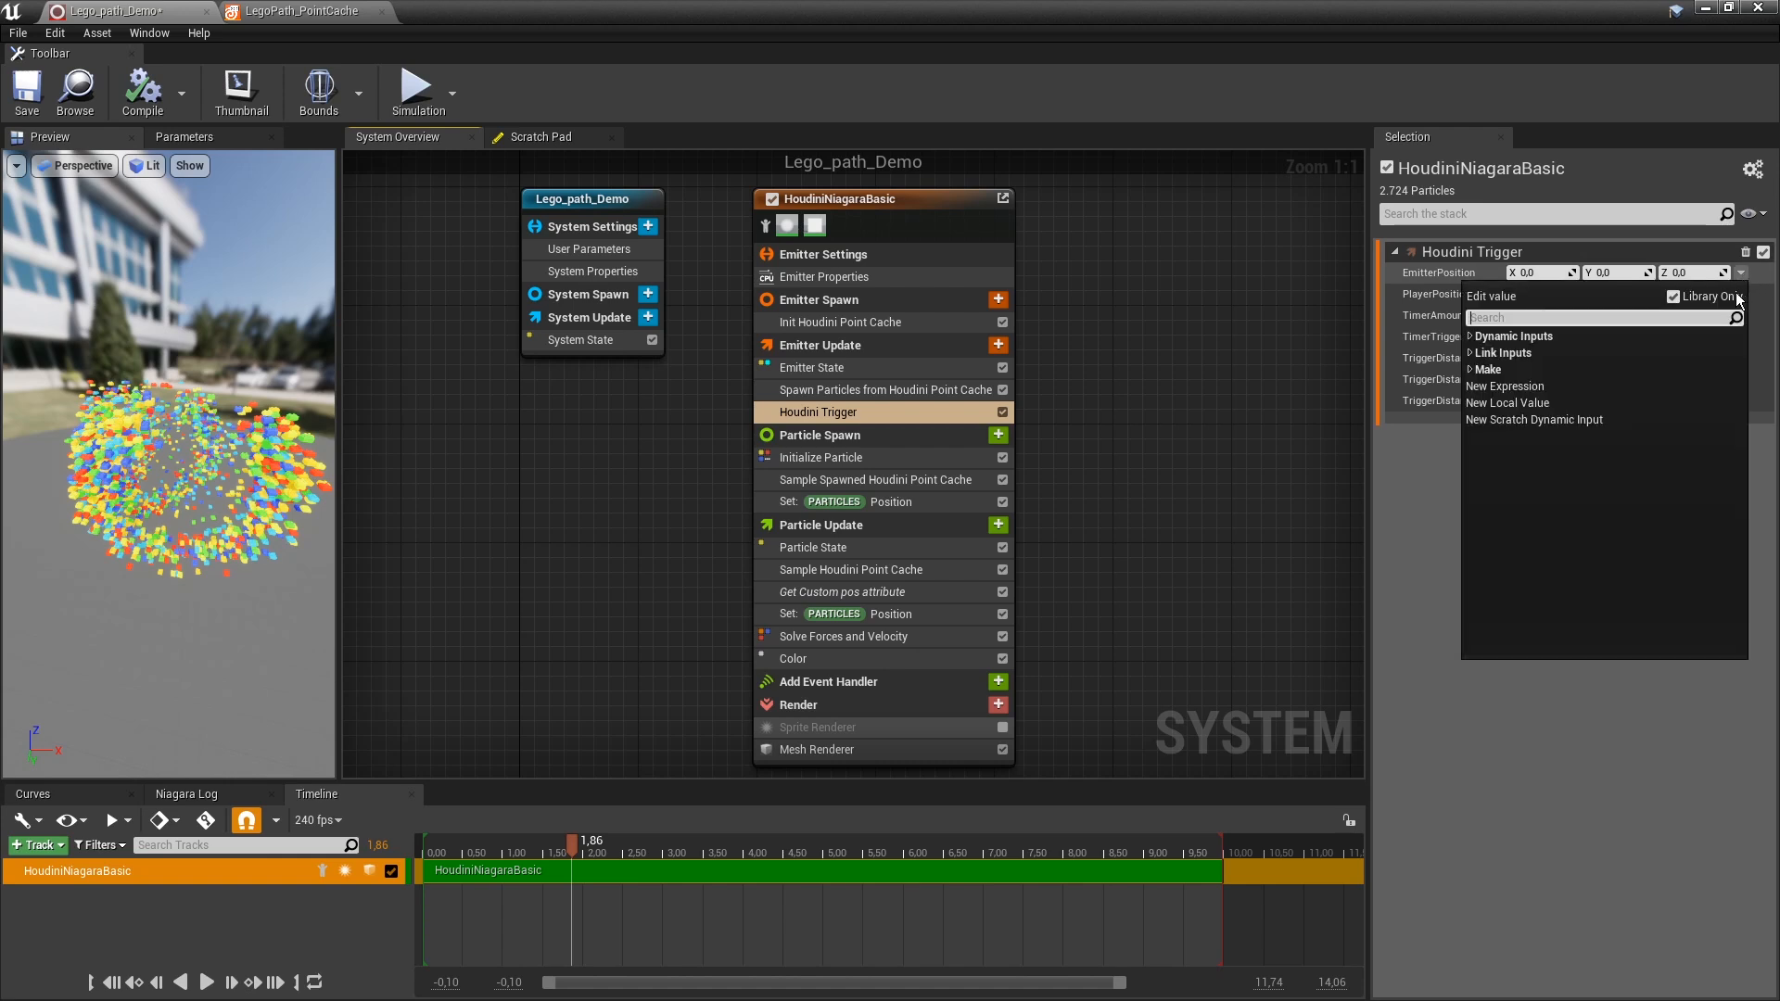
text(posi)
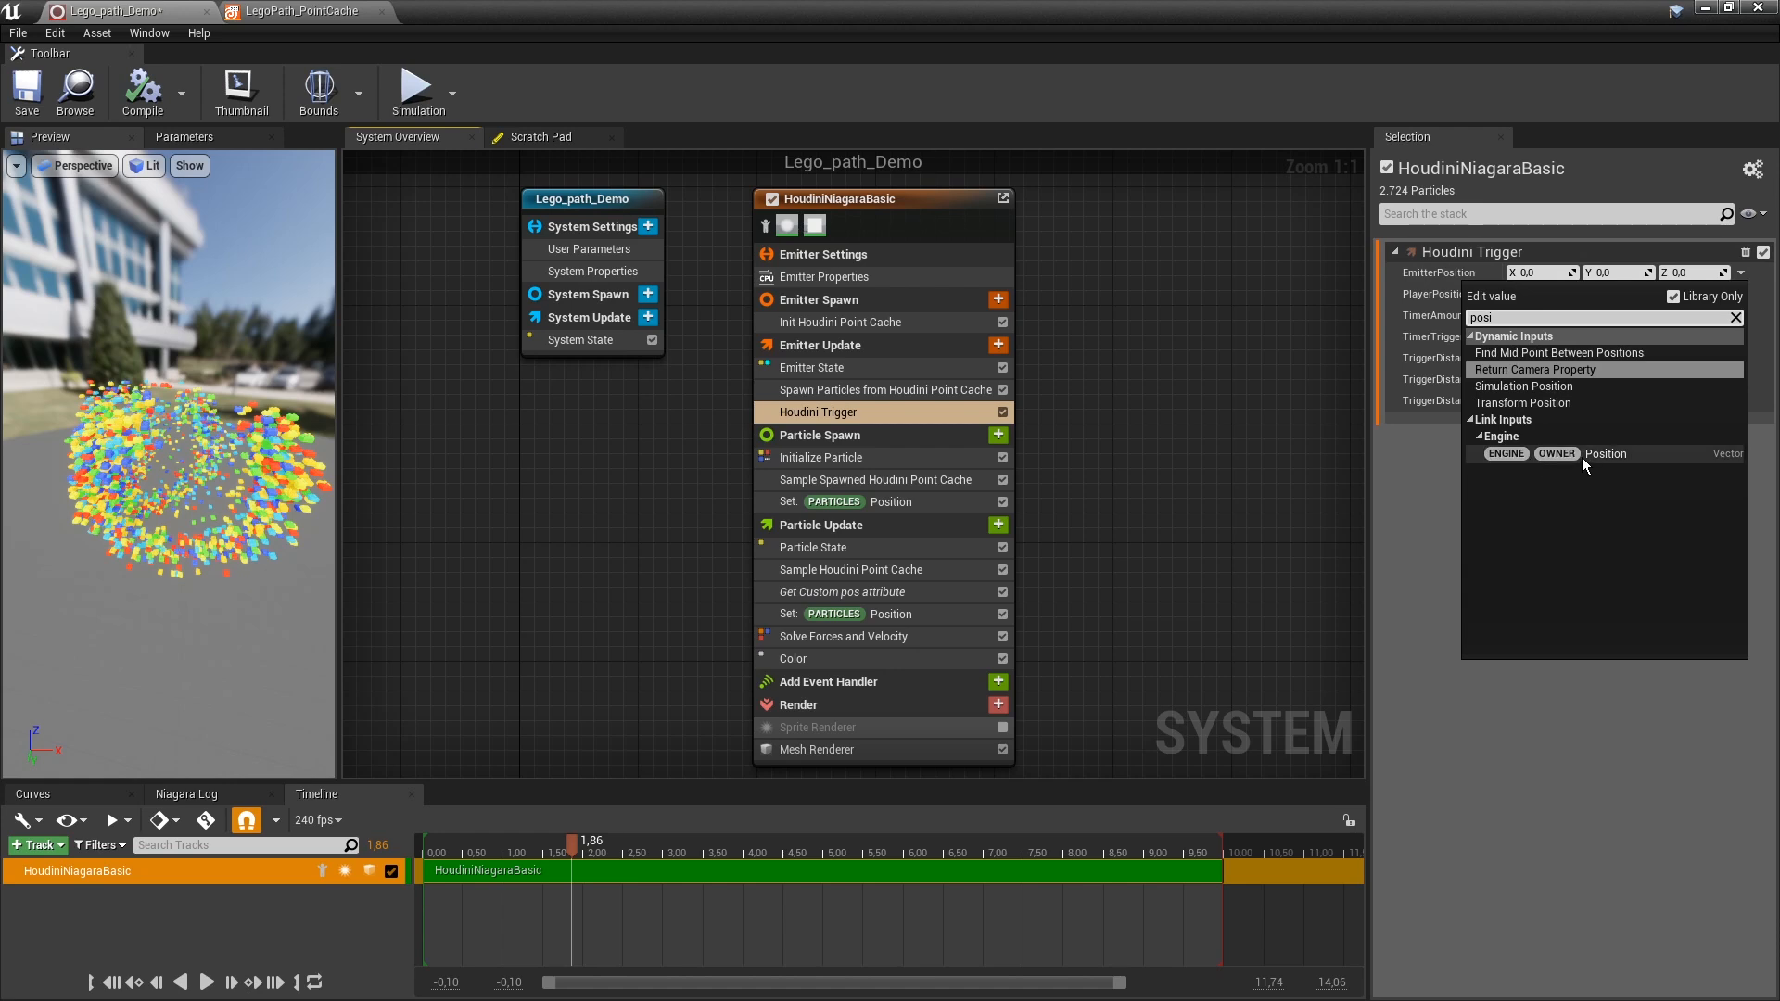
click(1582, 455)
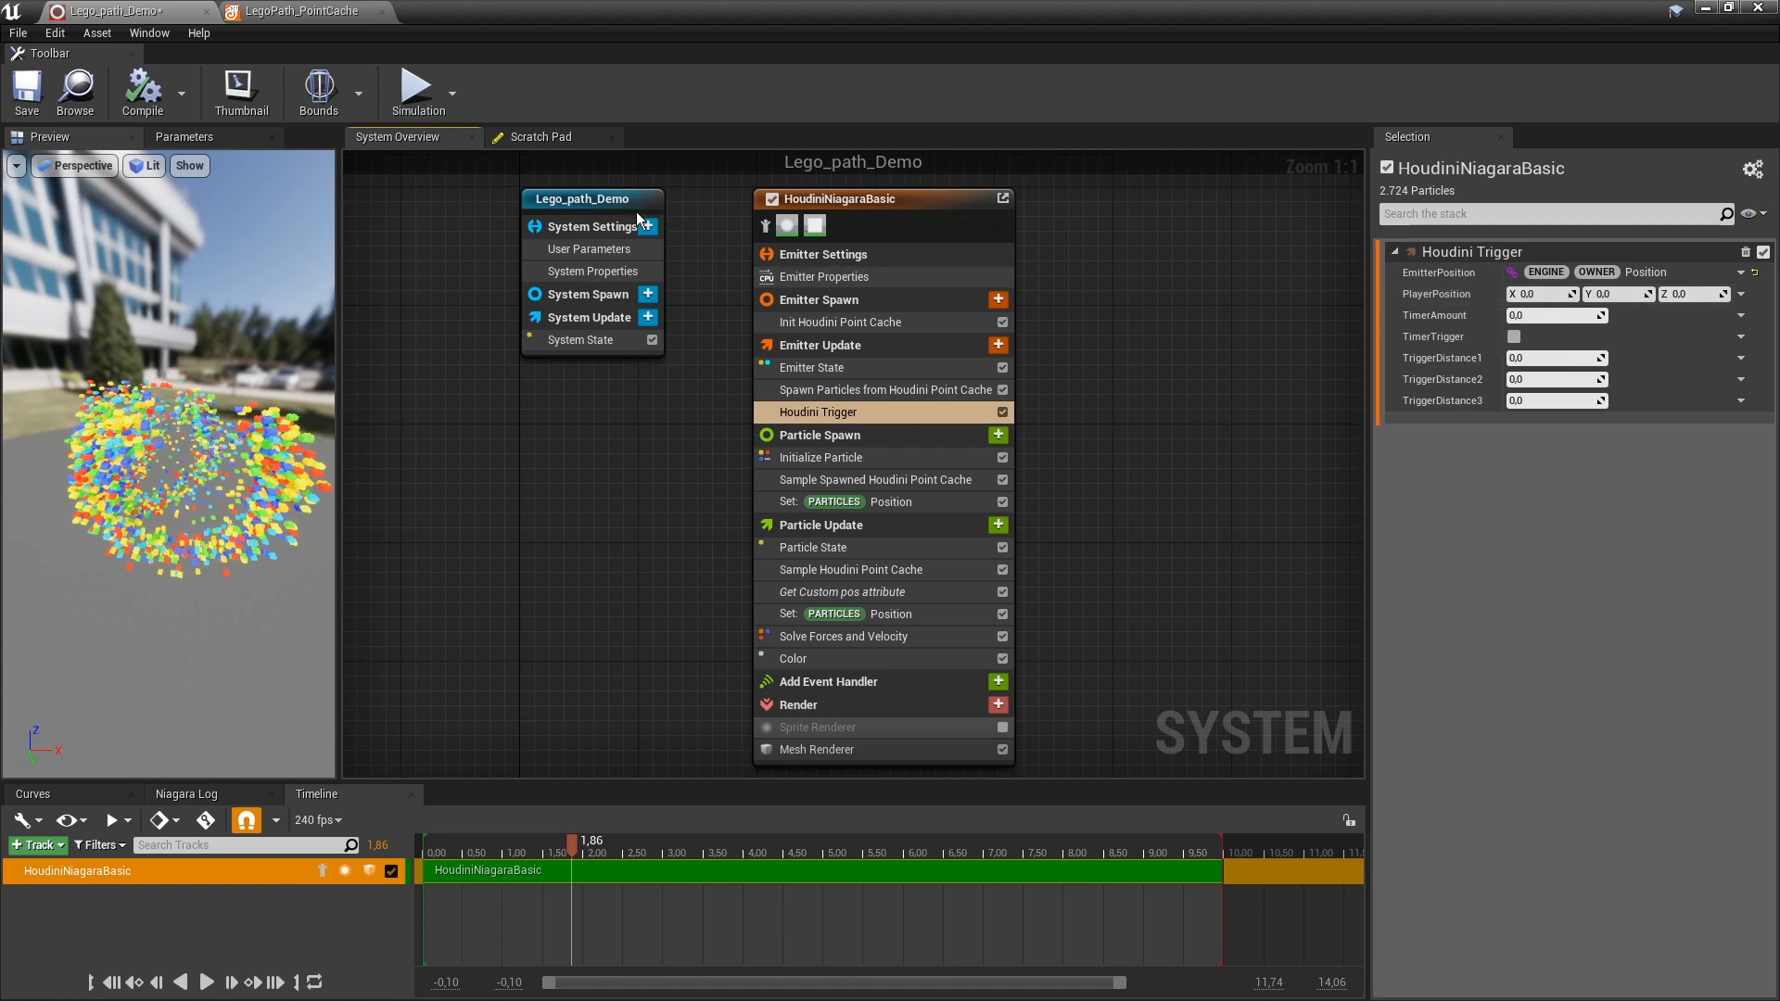
Add a Vector user parameter to the Lego_path_Demo system and name it Player_position.
click(589, 202)
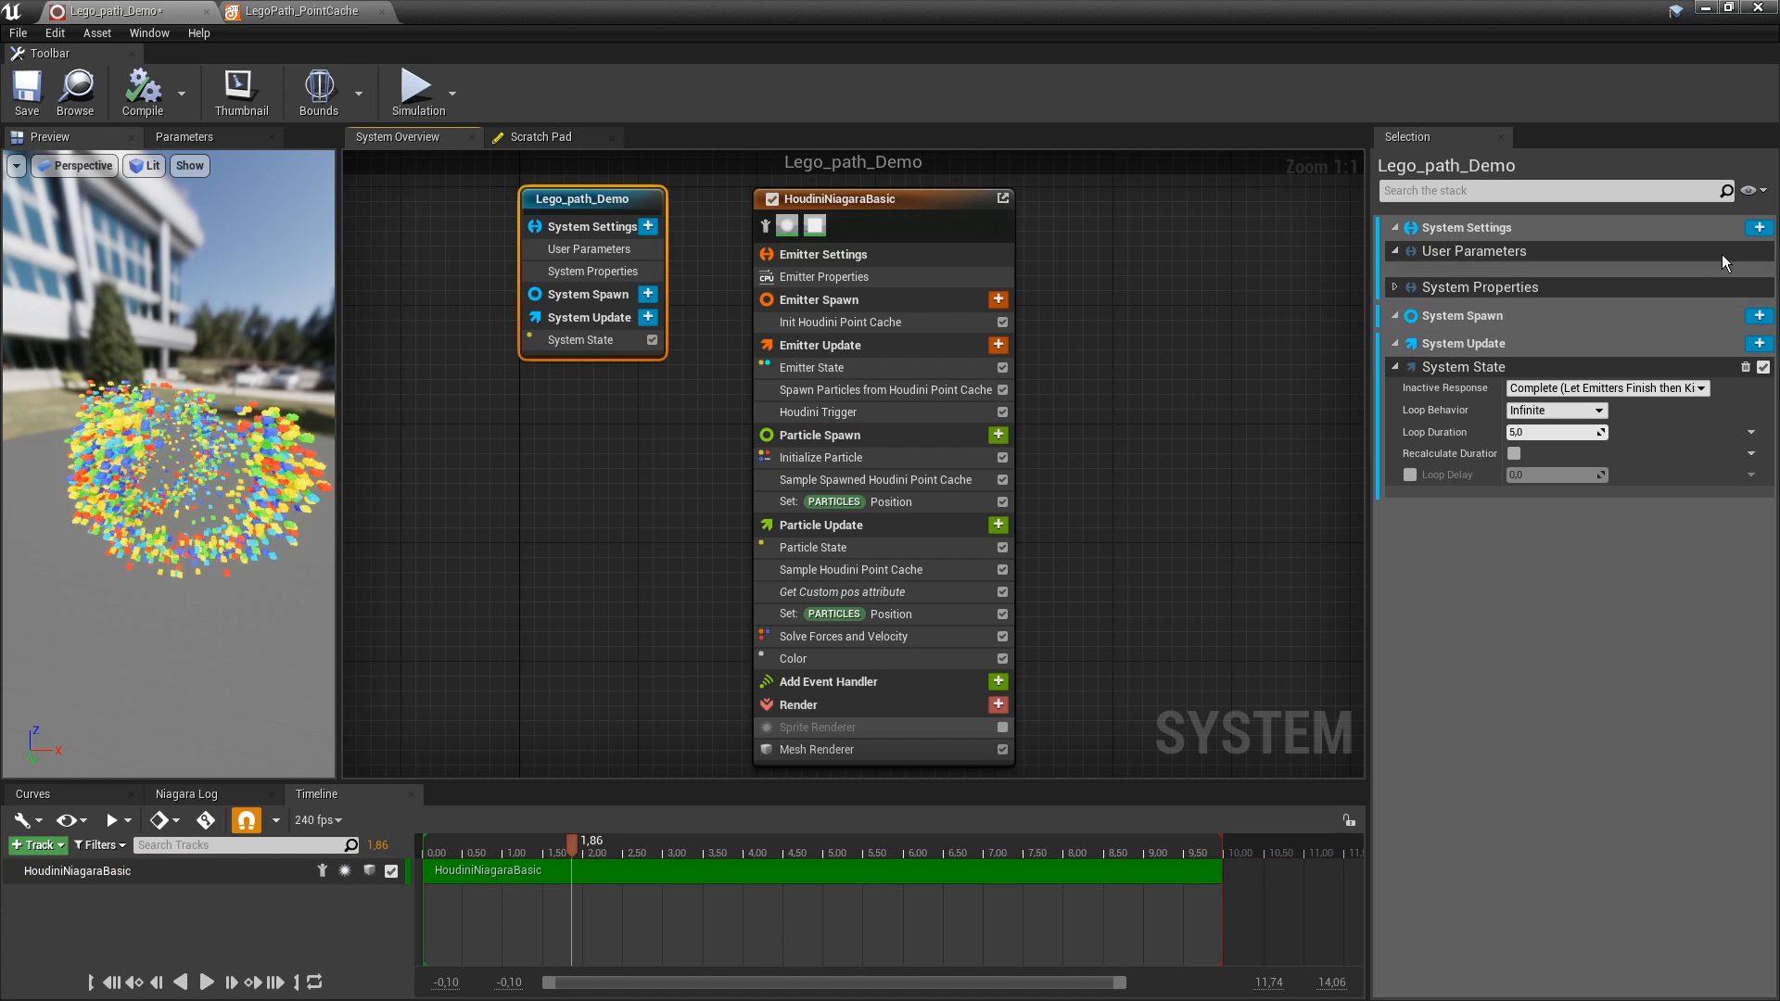
click(1759, 227)
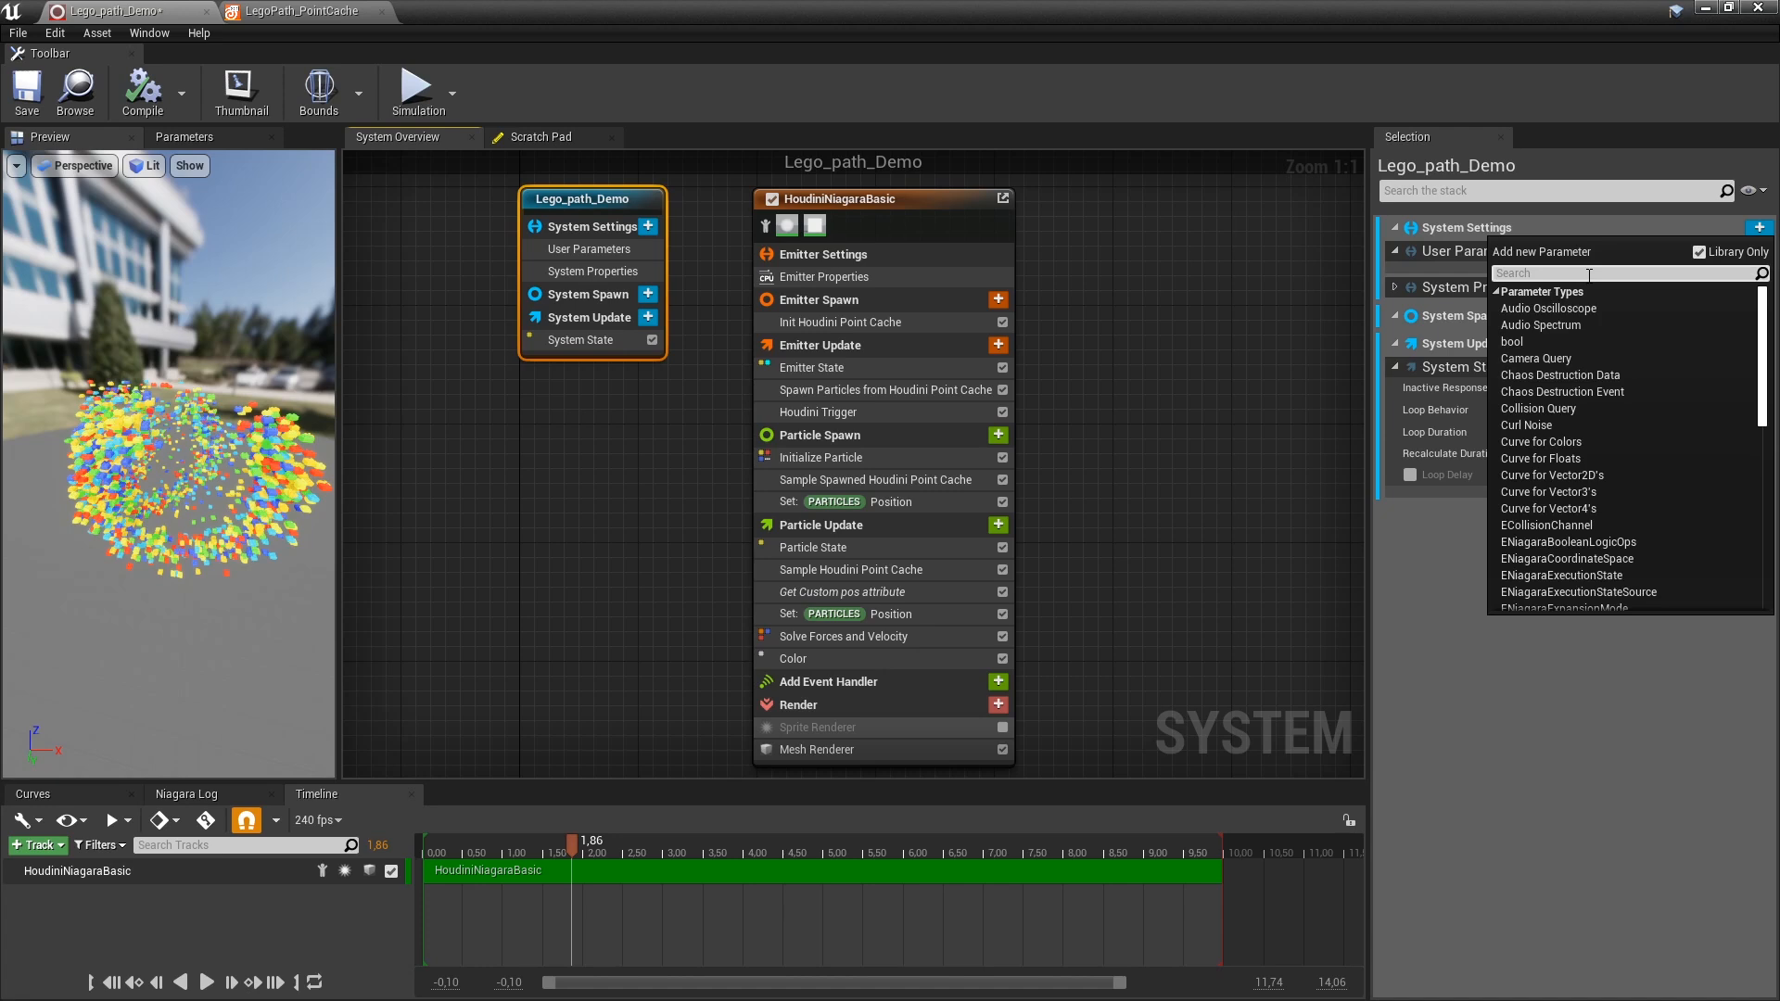
text(vecto)
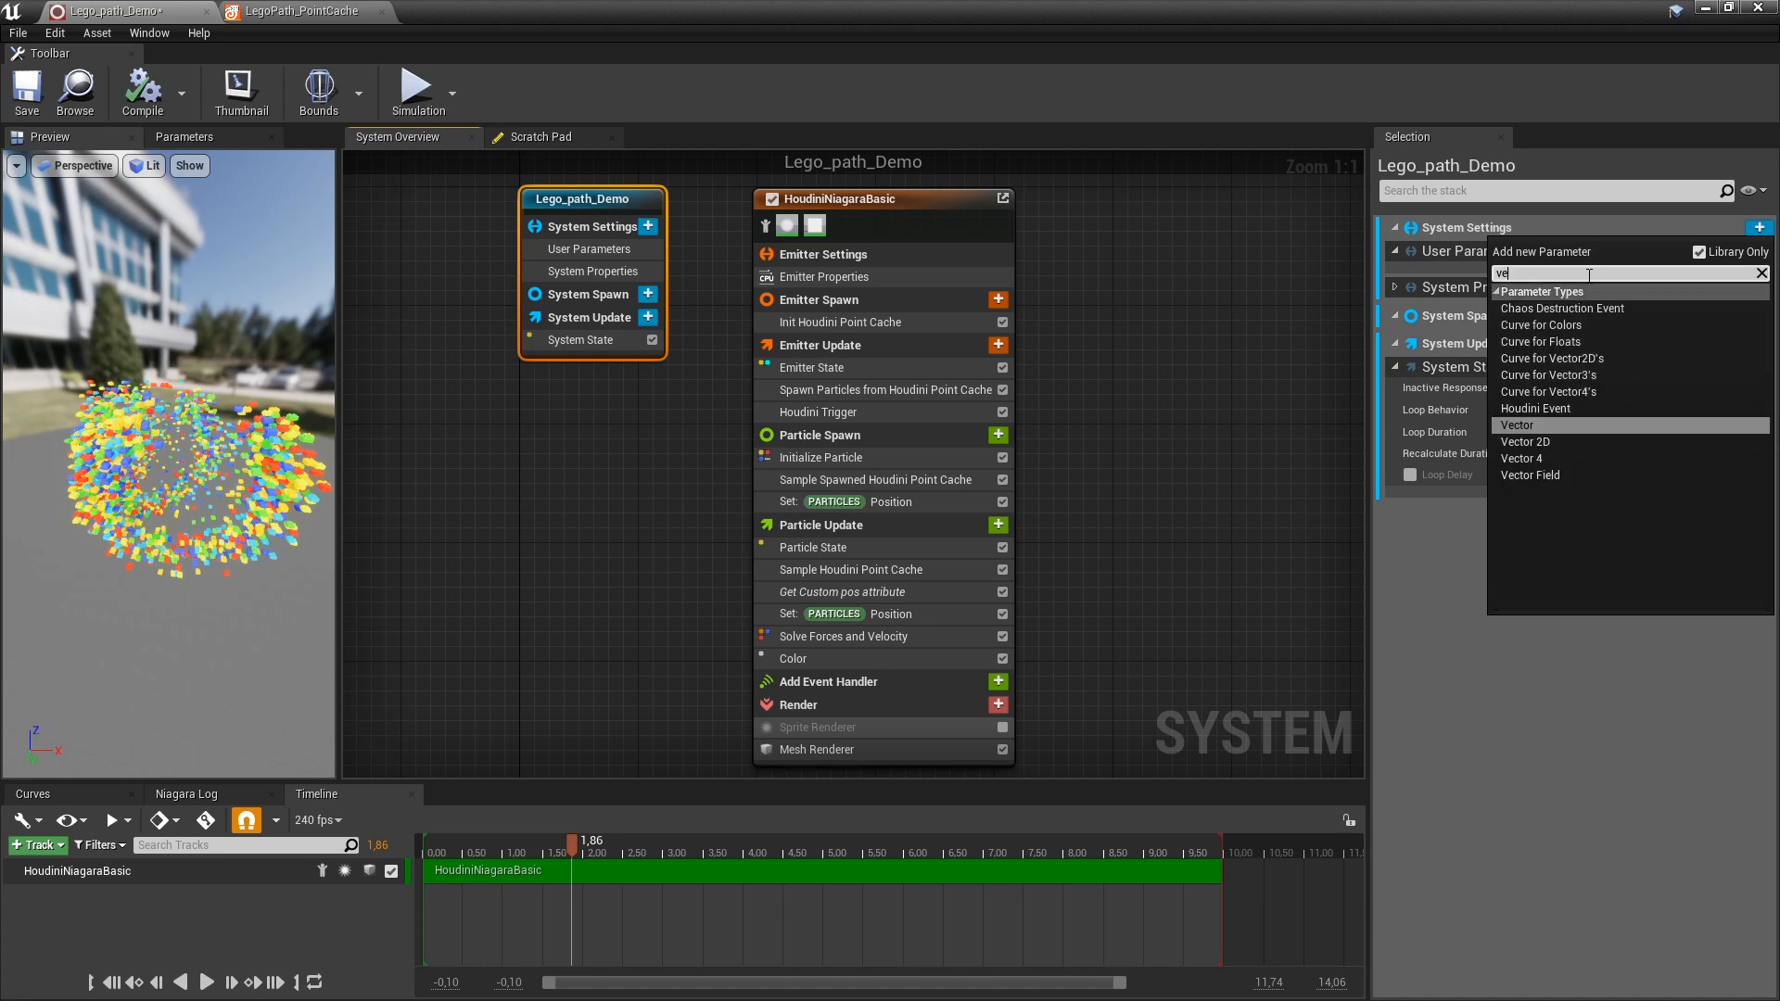
click(1517, 359)
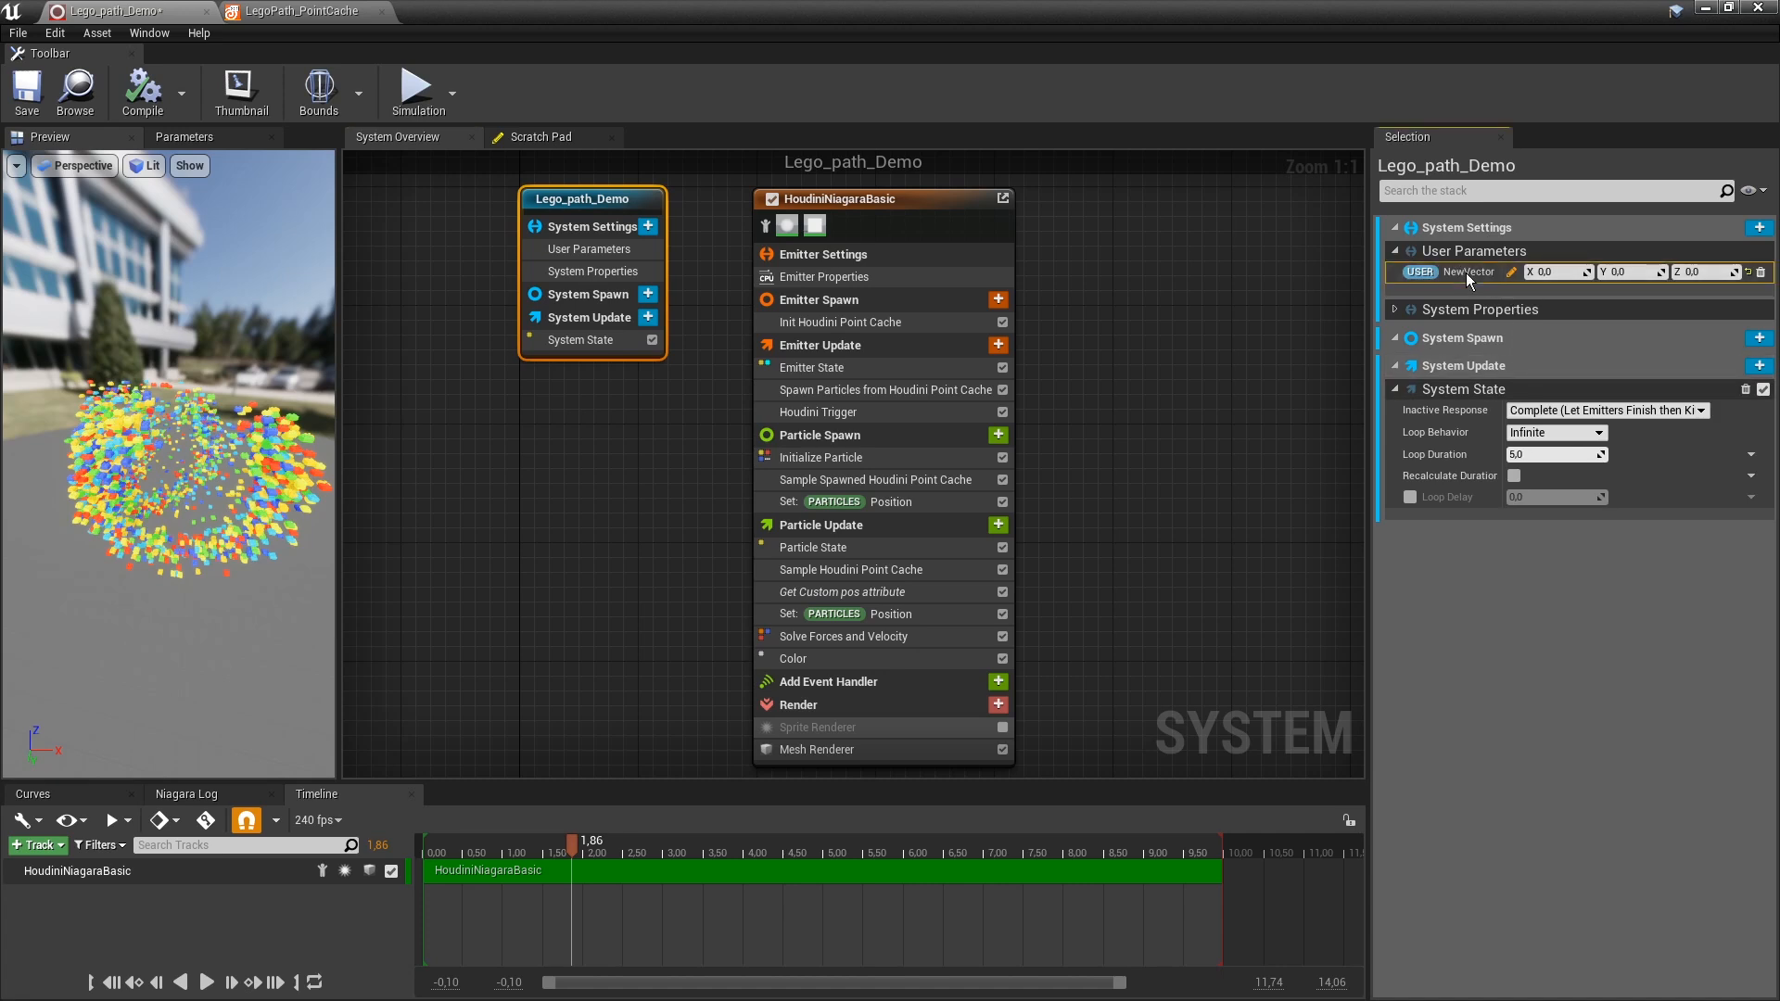
right_click(1466, 273)
click(1493, 296)
text(Player_)
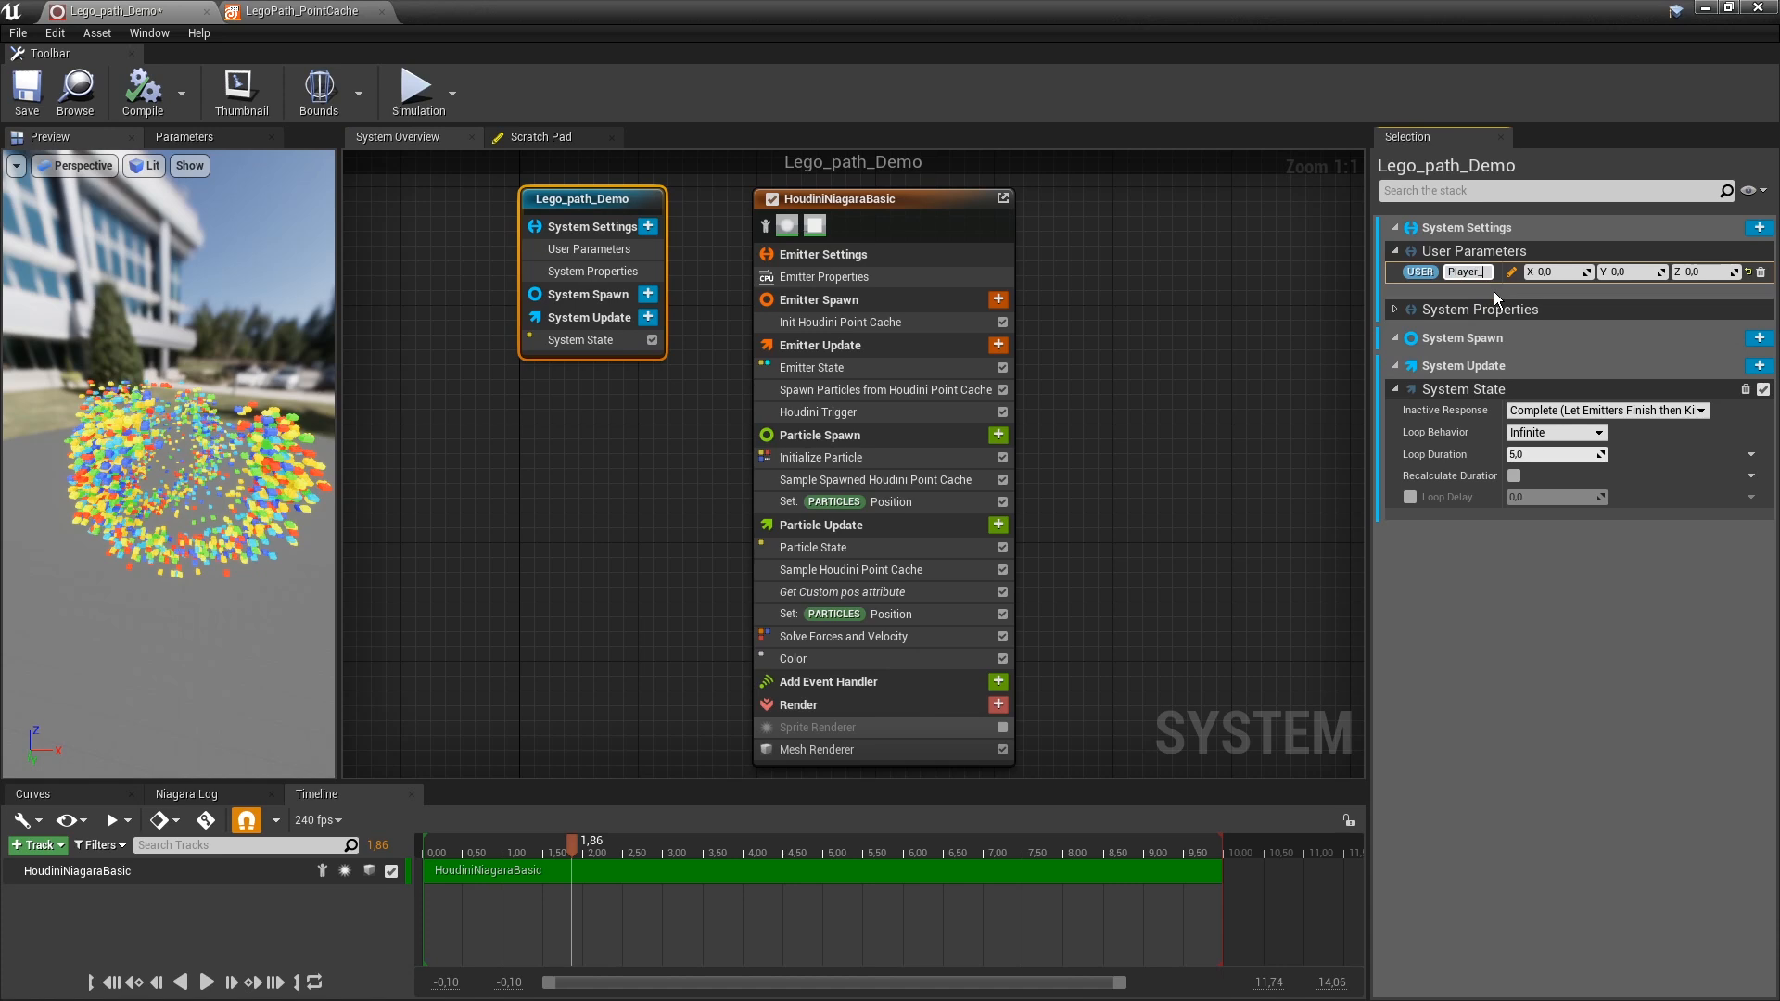
text(position)
key(Return)
Link the Houdini Trigger's PlayerPosition to the user parameter Player_position.
click(873, 409)
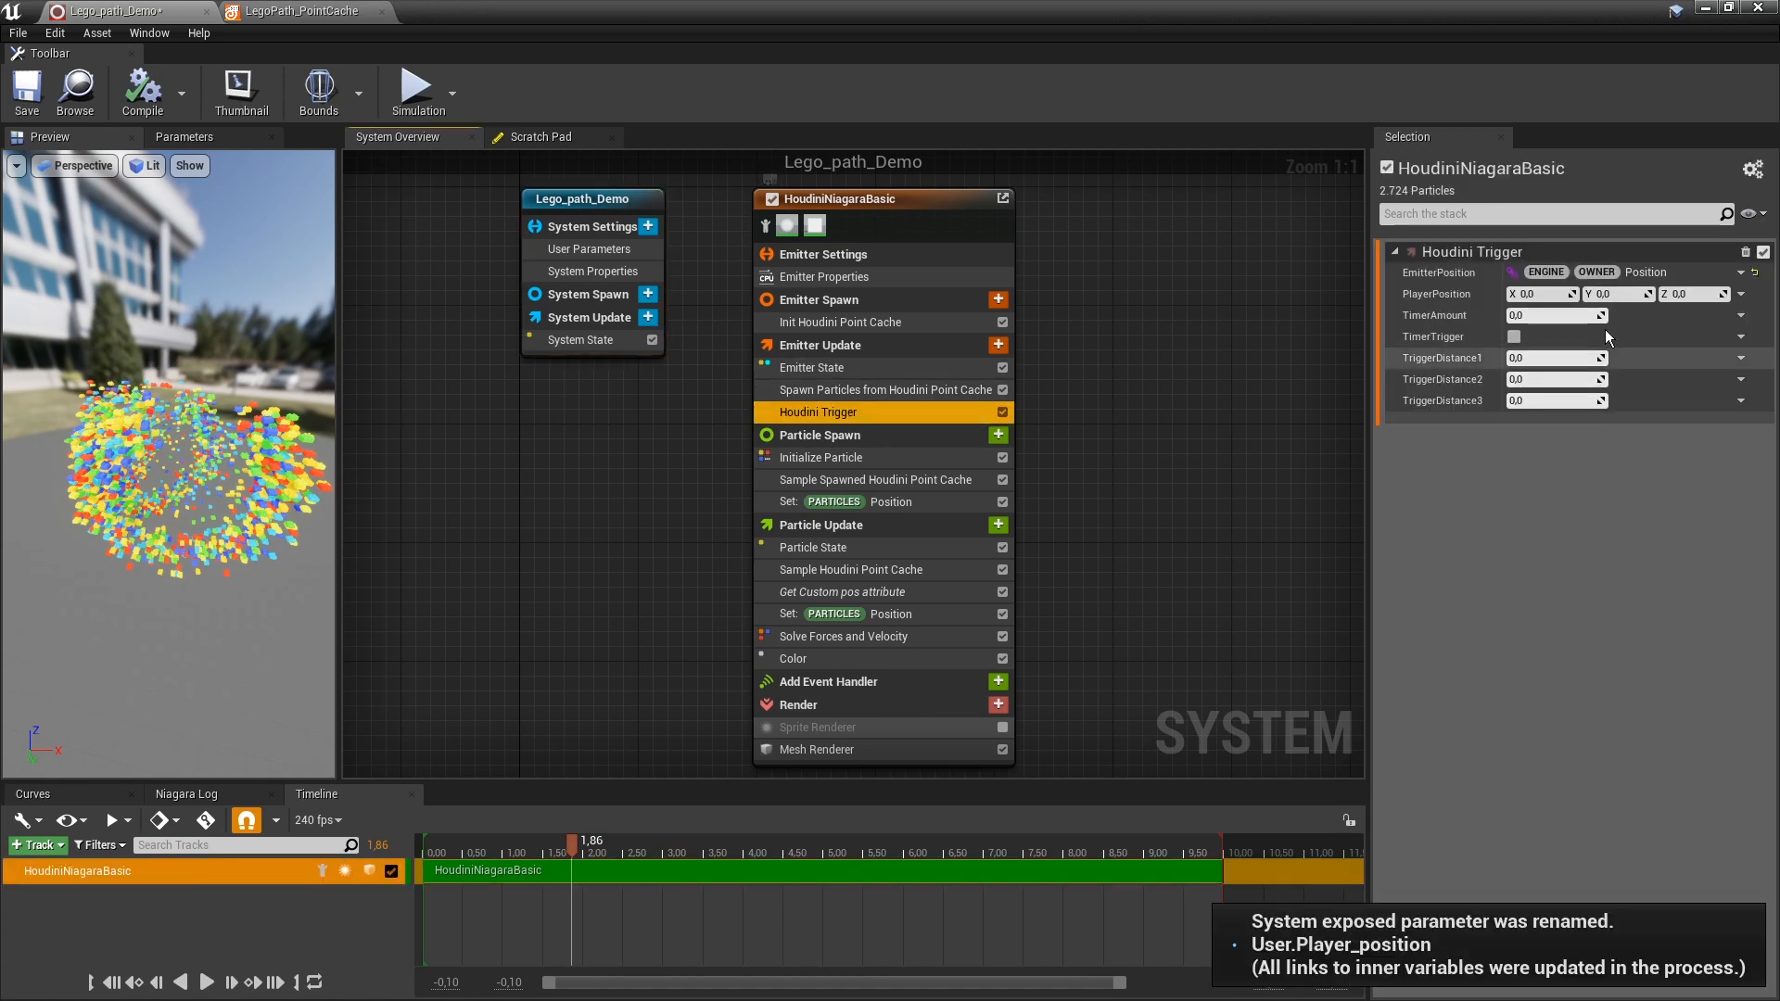
click(1741, 294)
text(play)
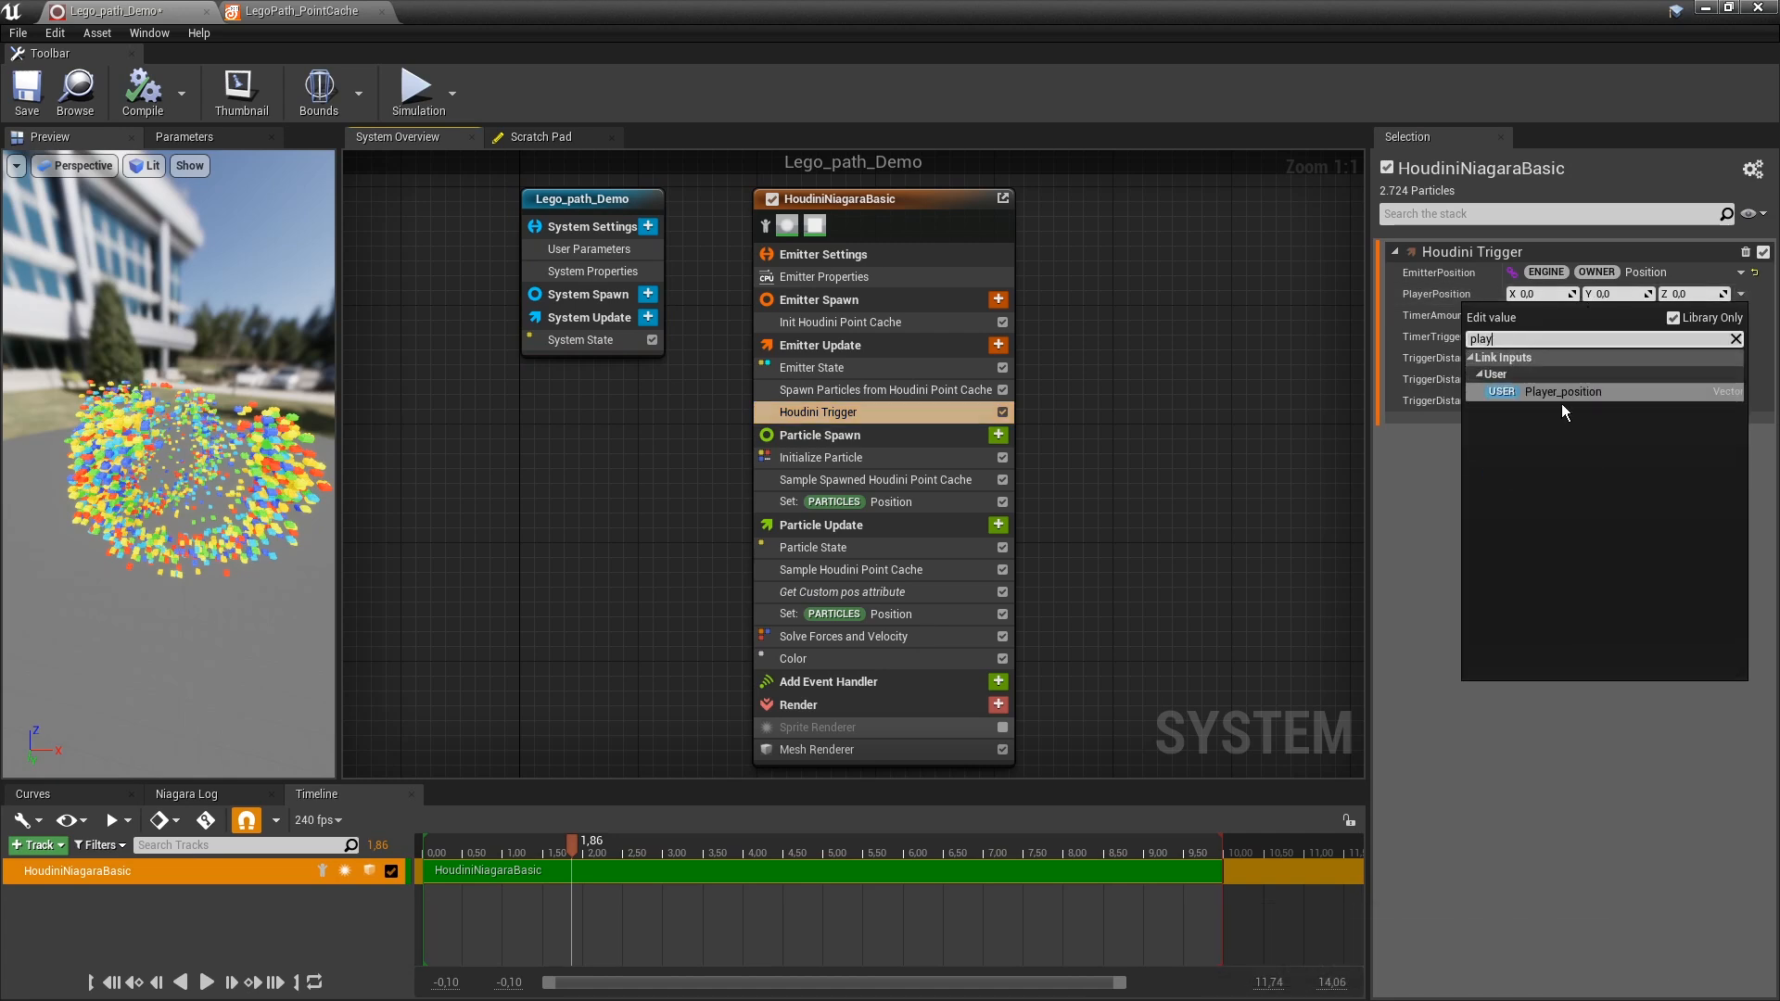
click(1562, 392)
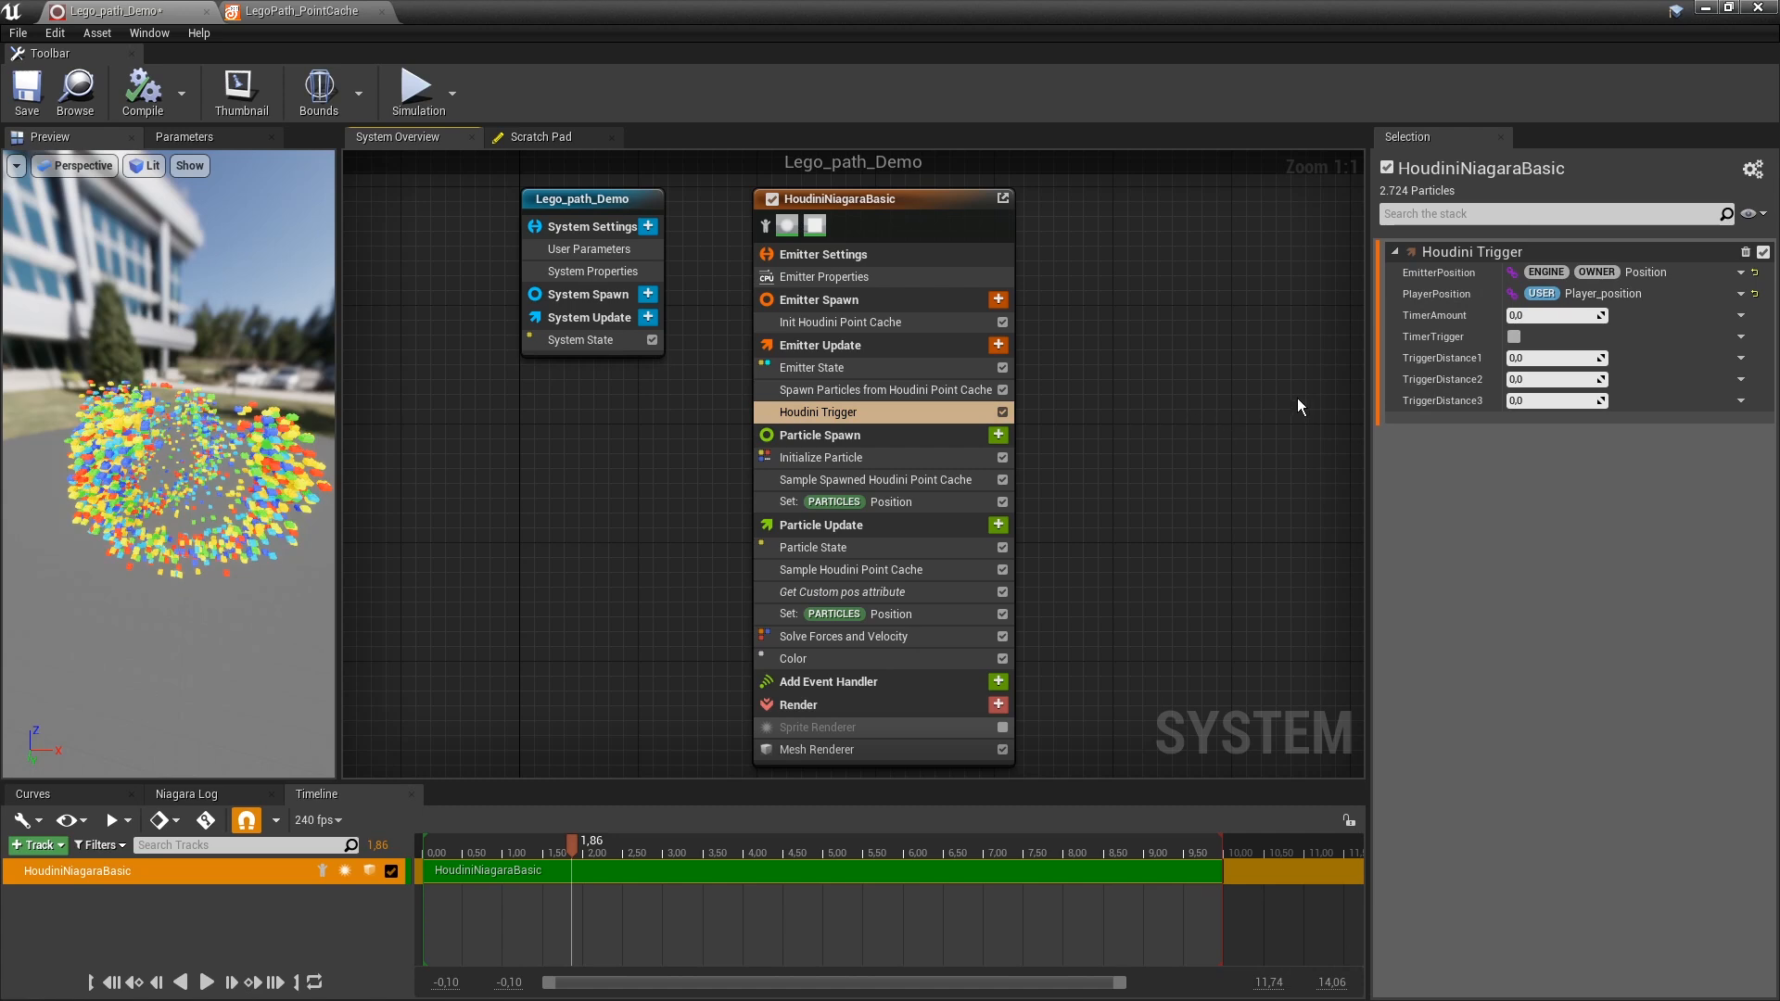
Configure the Houdini Trigger with TimerAmount 1, TimerTrigger enabled, and TriggerDistance1 to 3 at about 4.79, 15.83 and 63.35.
click(1577, 315)
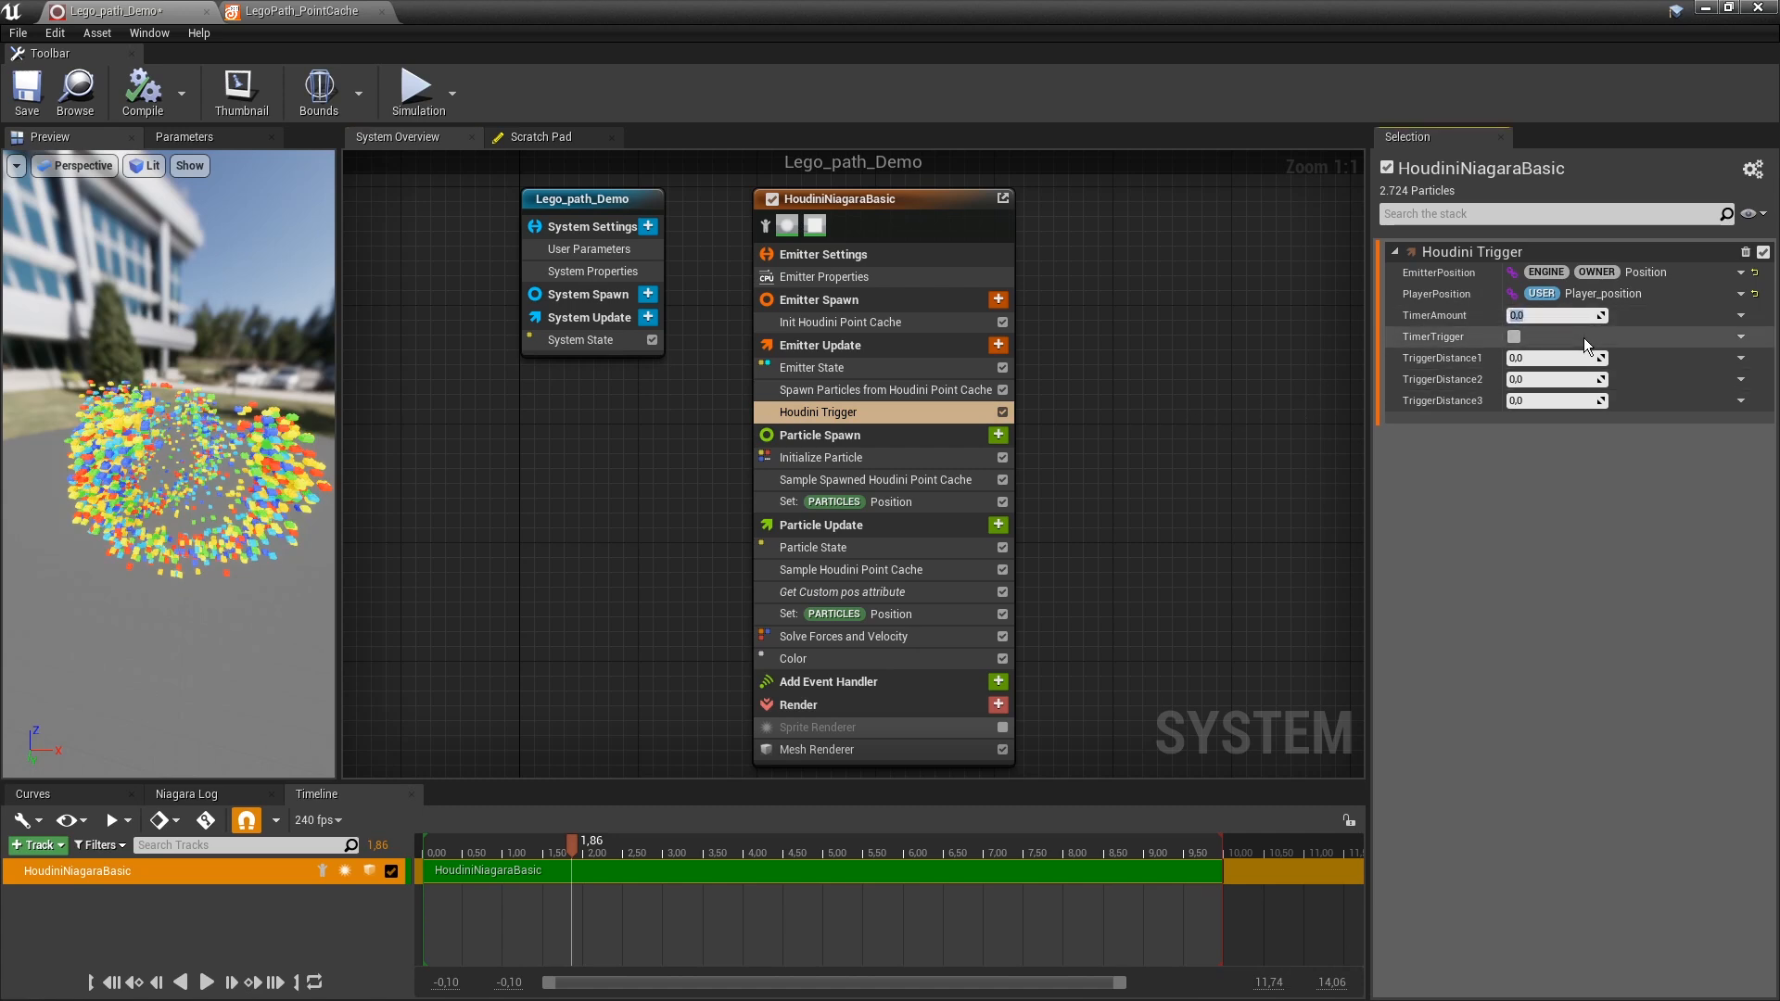
text(1)
key(Return)
click(1513, 337)
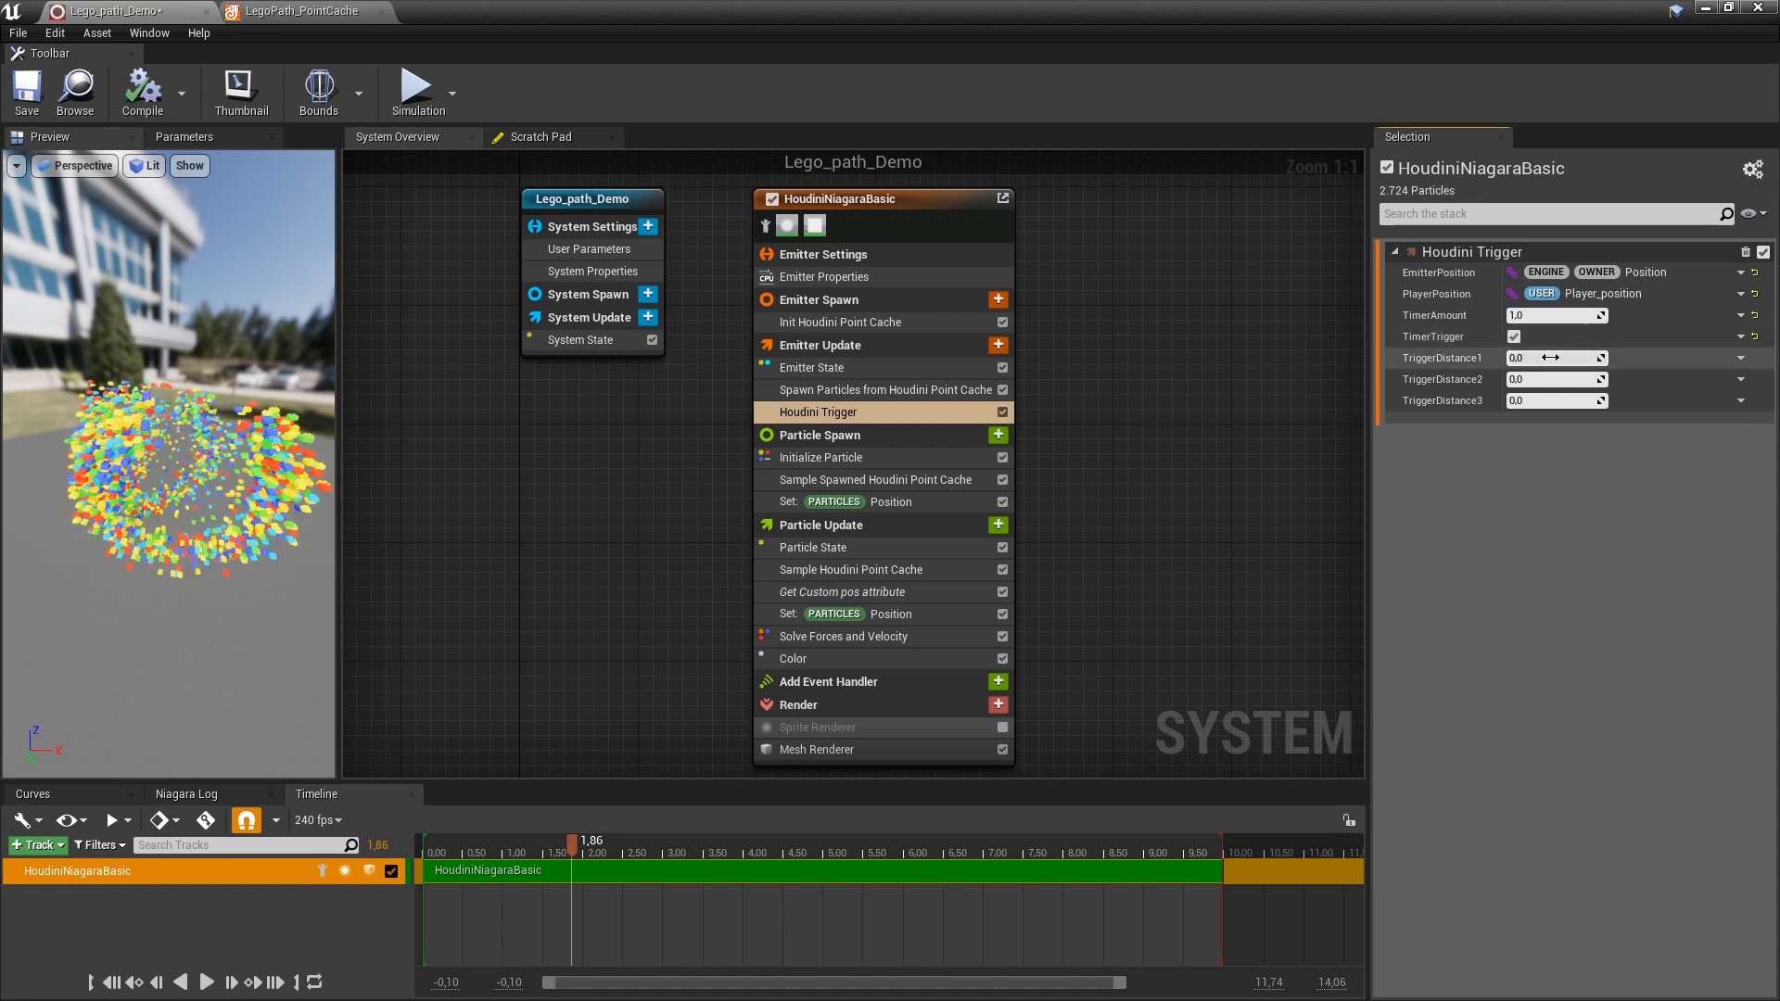
drag(1519, 358, 1554, 401)
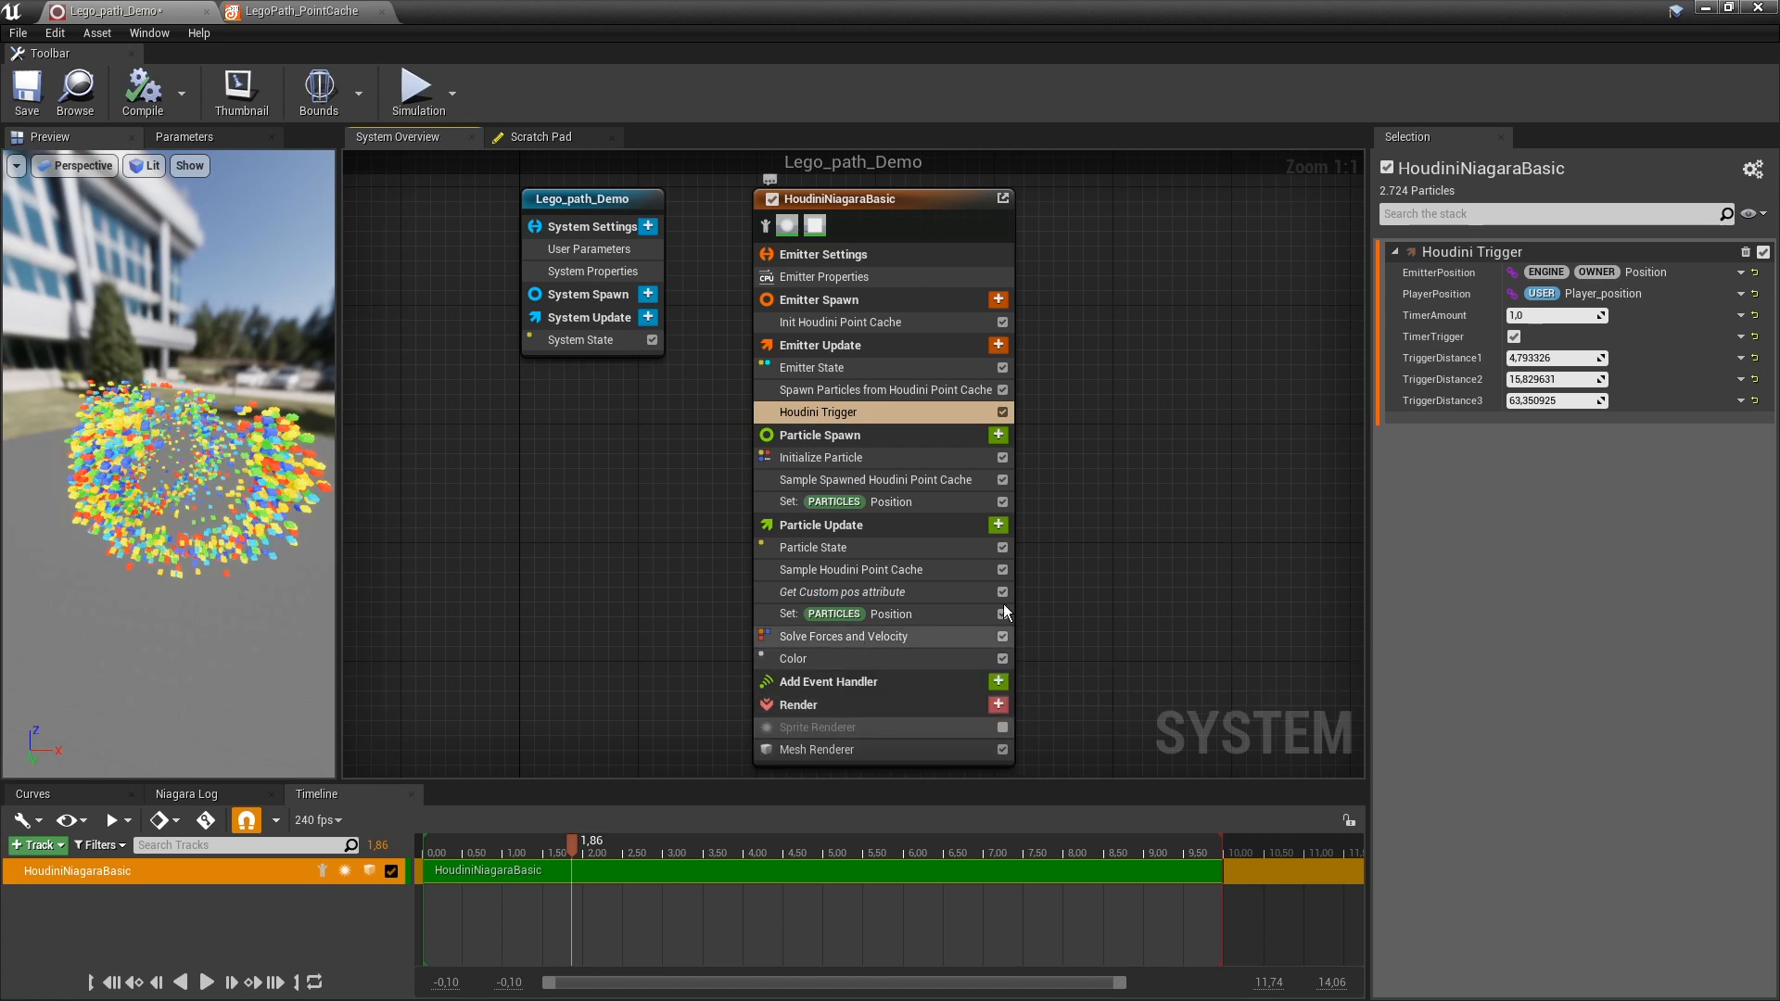
Examine the system's Emitter Attributes for the trigger-related parameters, including the T1 to T5 Execute entries.
click(190, 136)
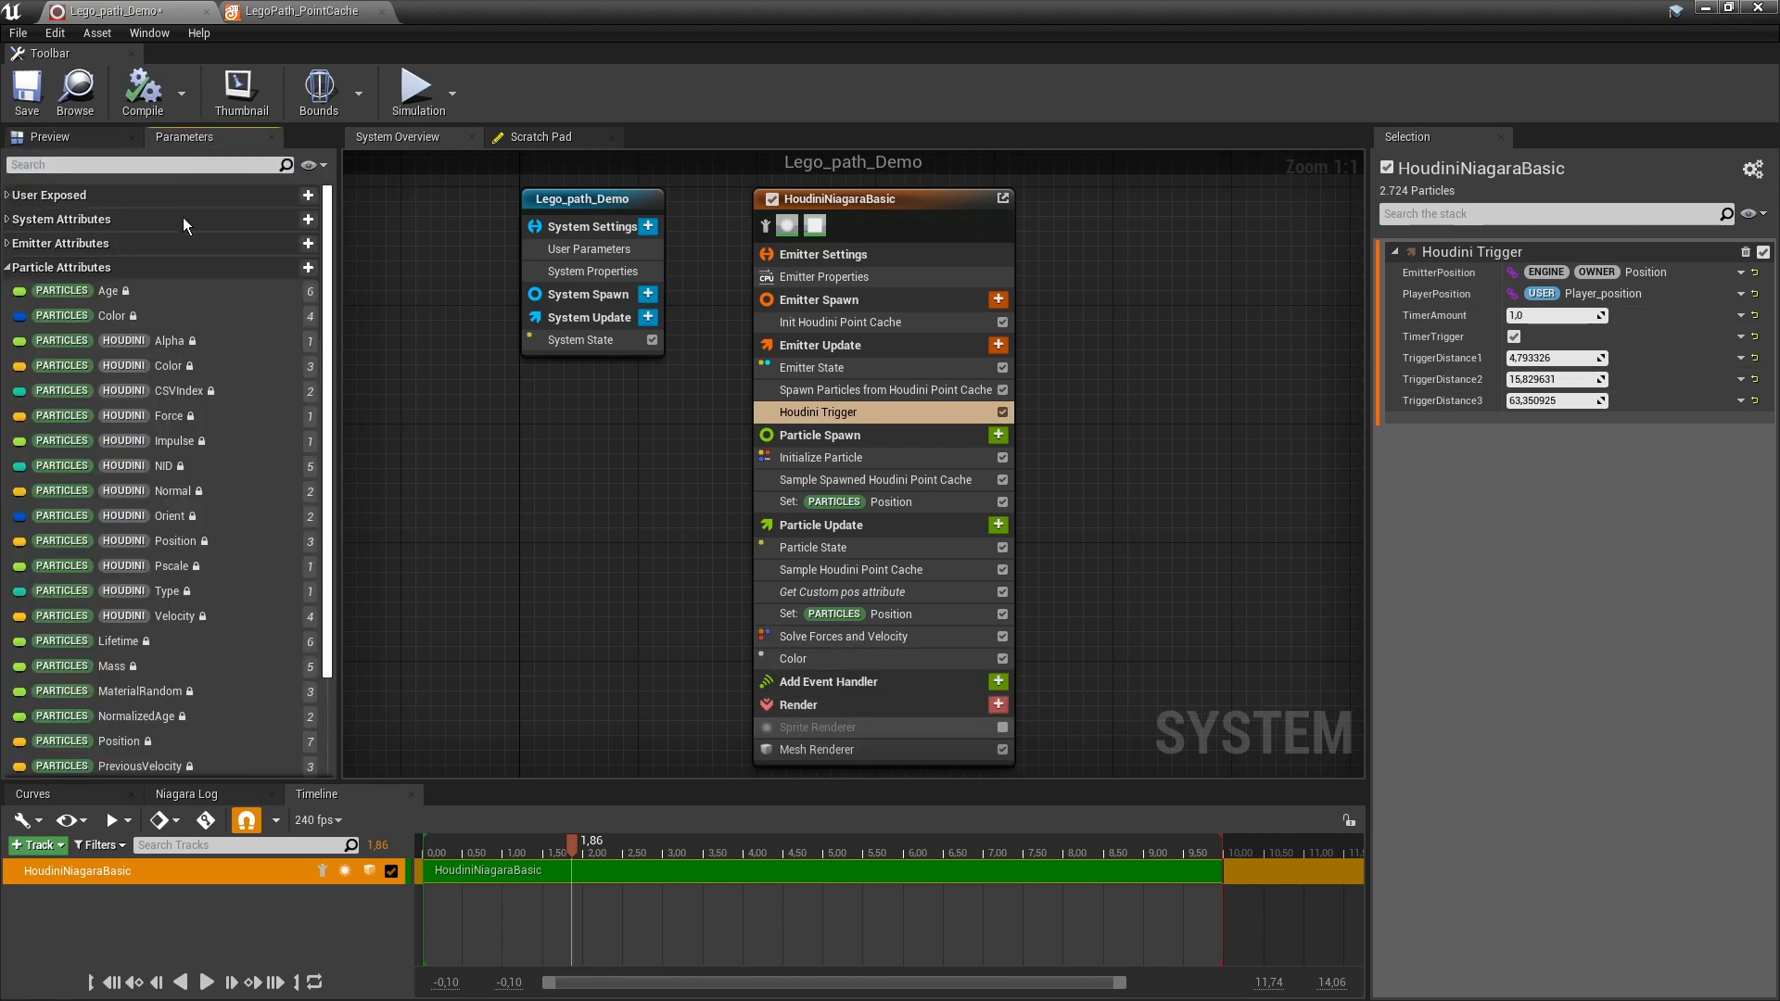
click(8, 243)
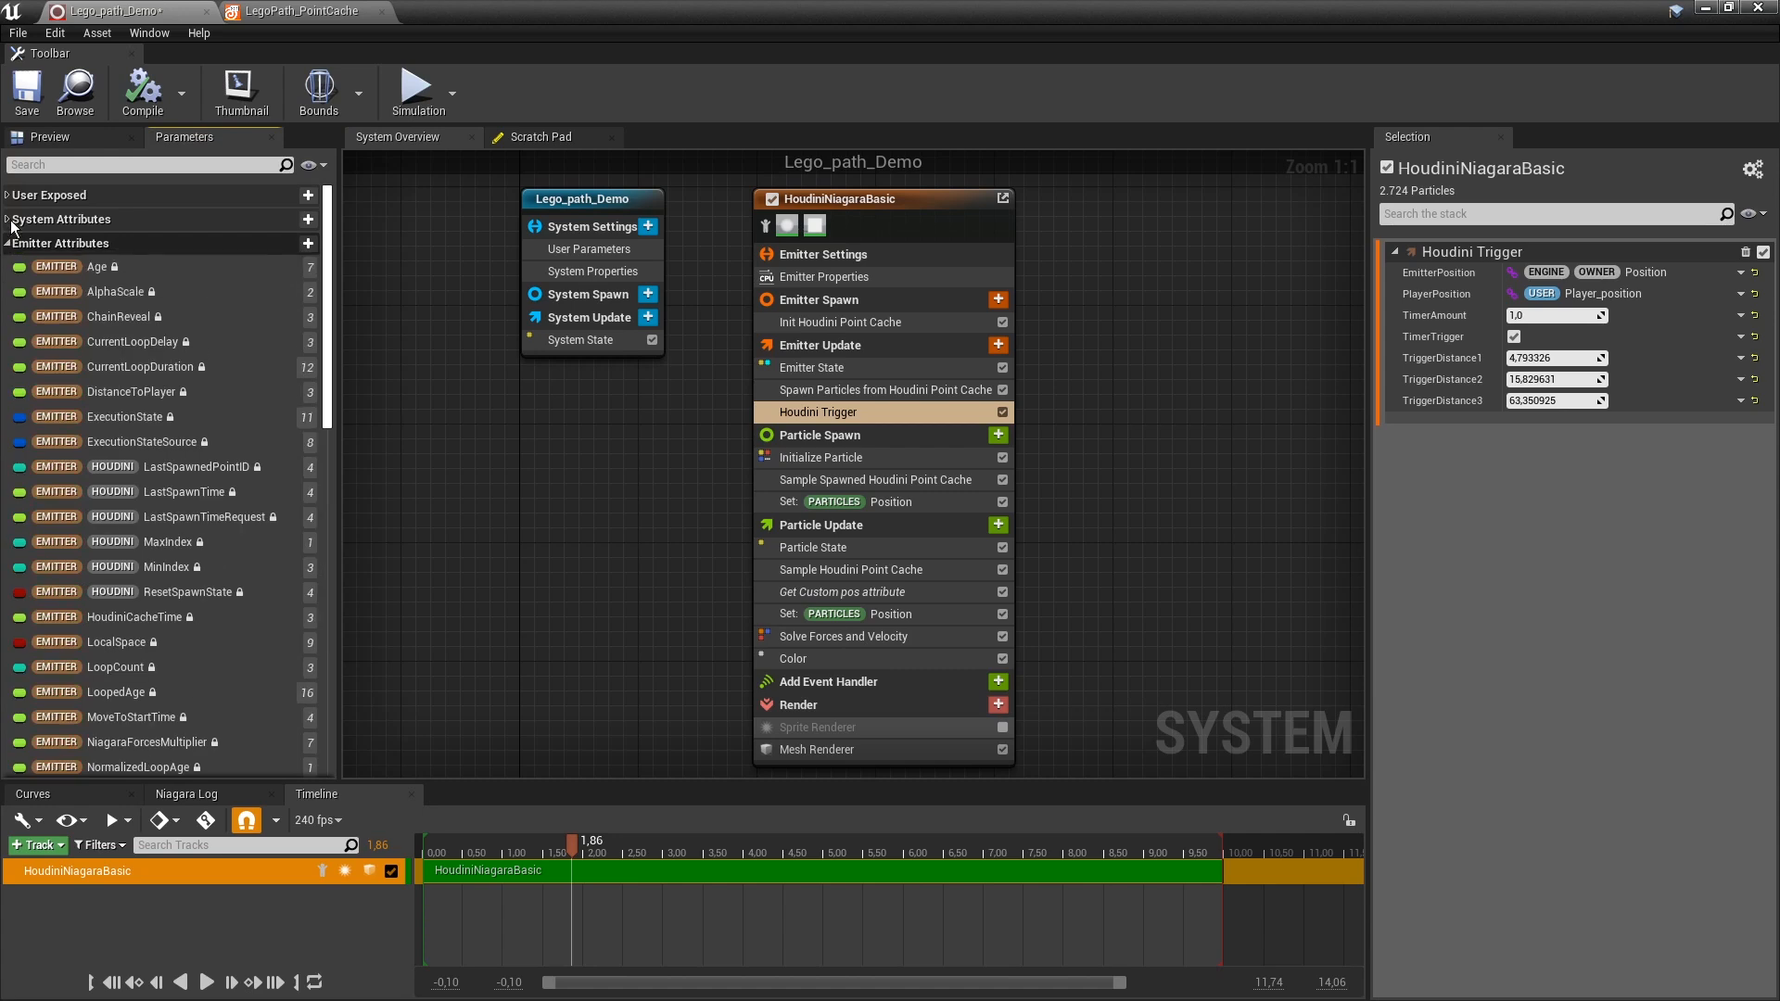
scroll(226, 521, down, 5)
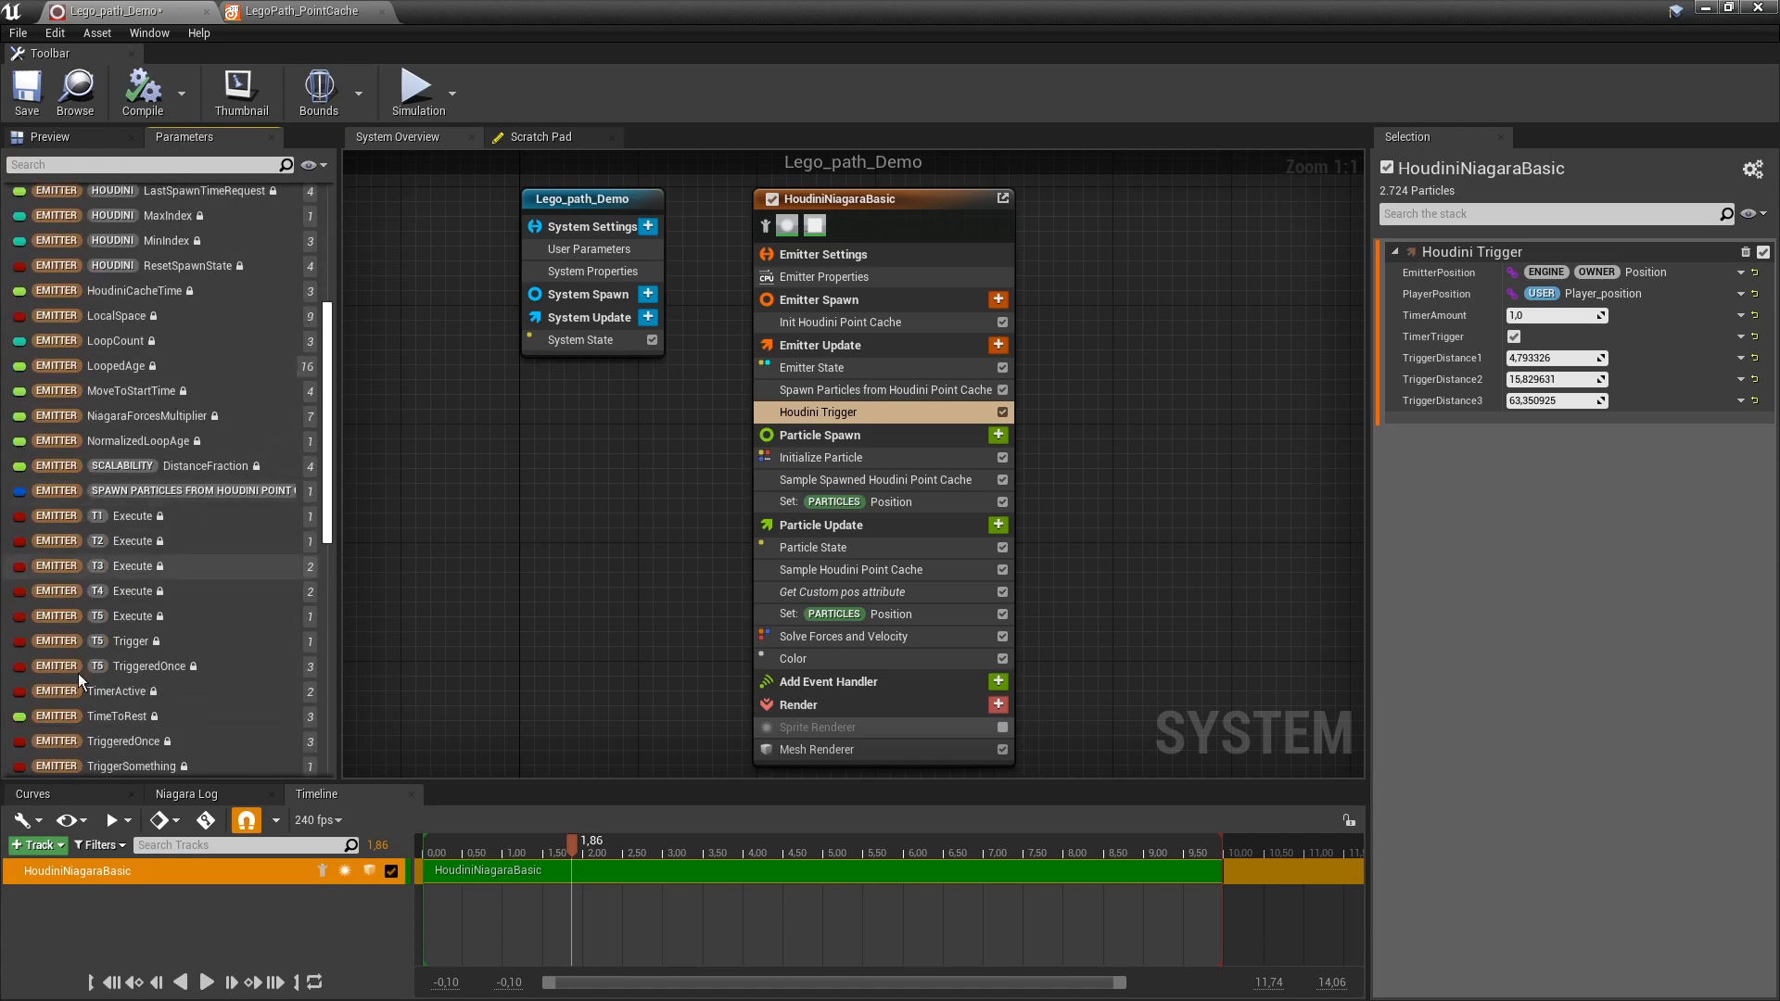
scroll(78, 673, down, 1)
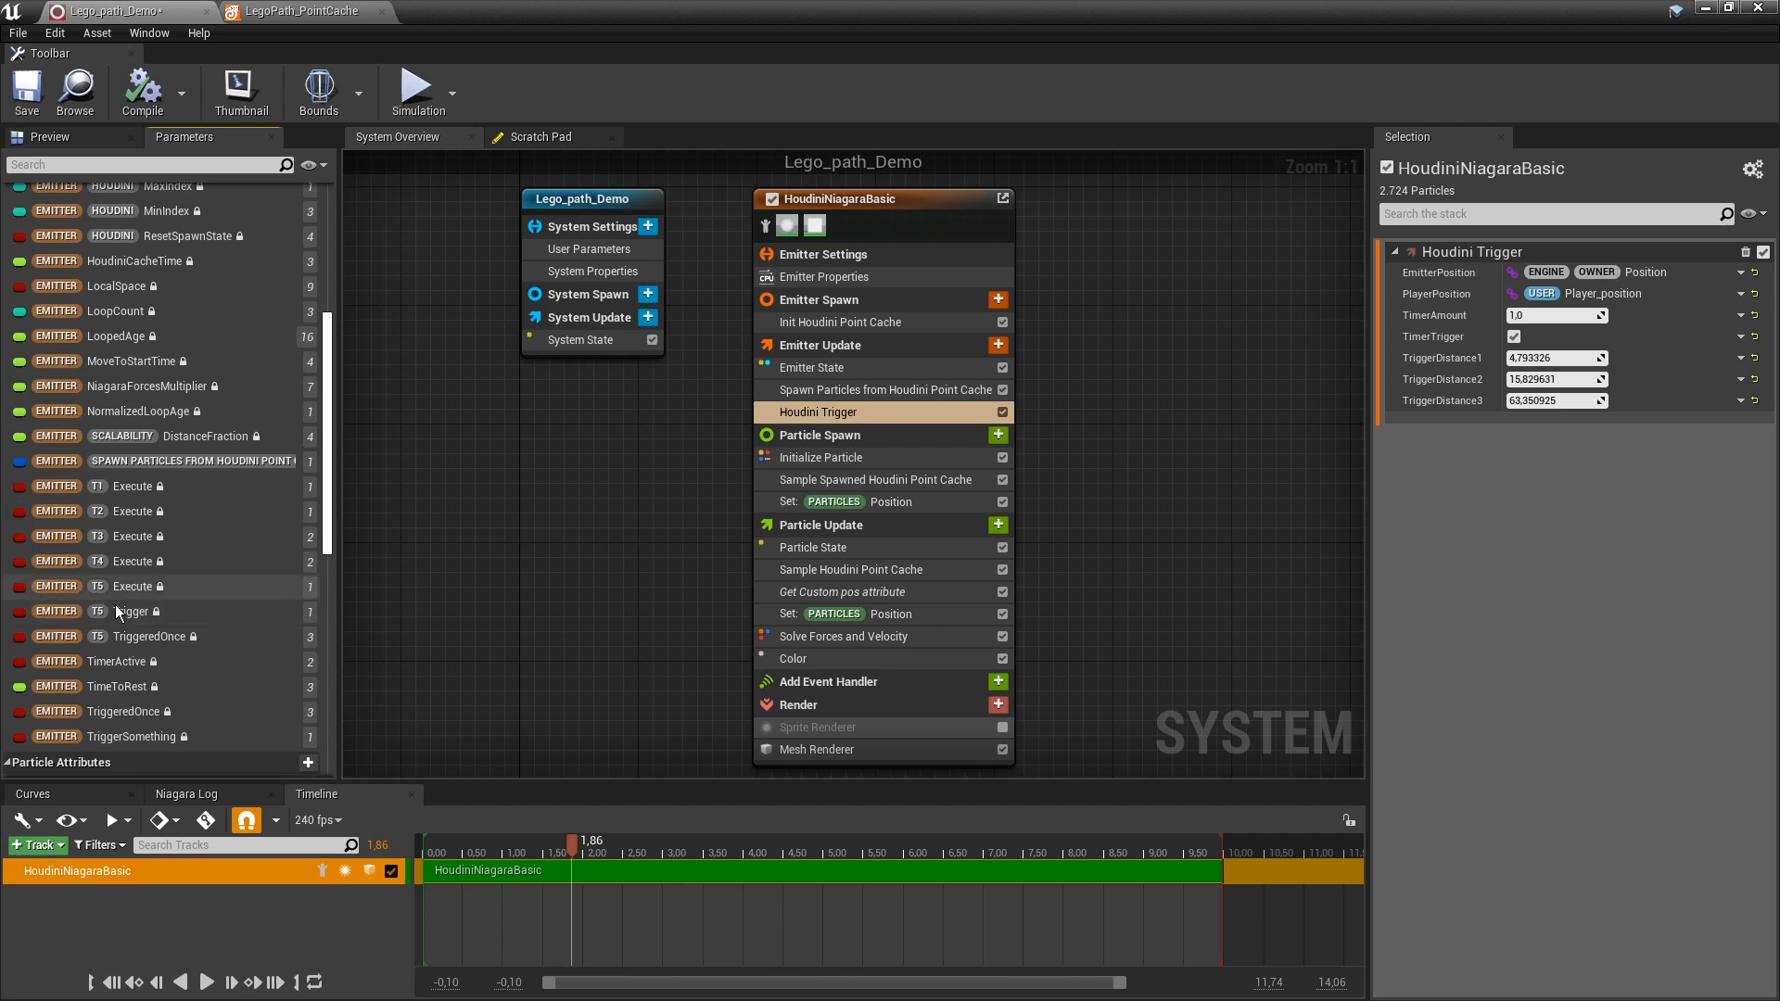
click(83, 139)
Add a Set Parameters module at the end of Particle Update that sets PARTICLES Position.
right_drag(665, 493, 577, 434)
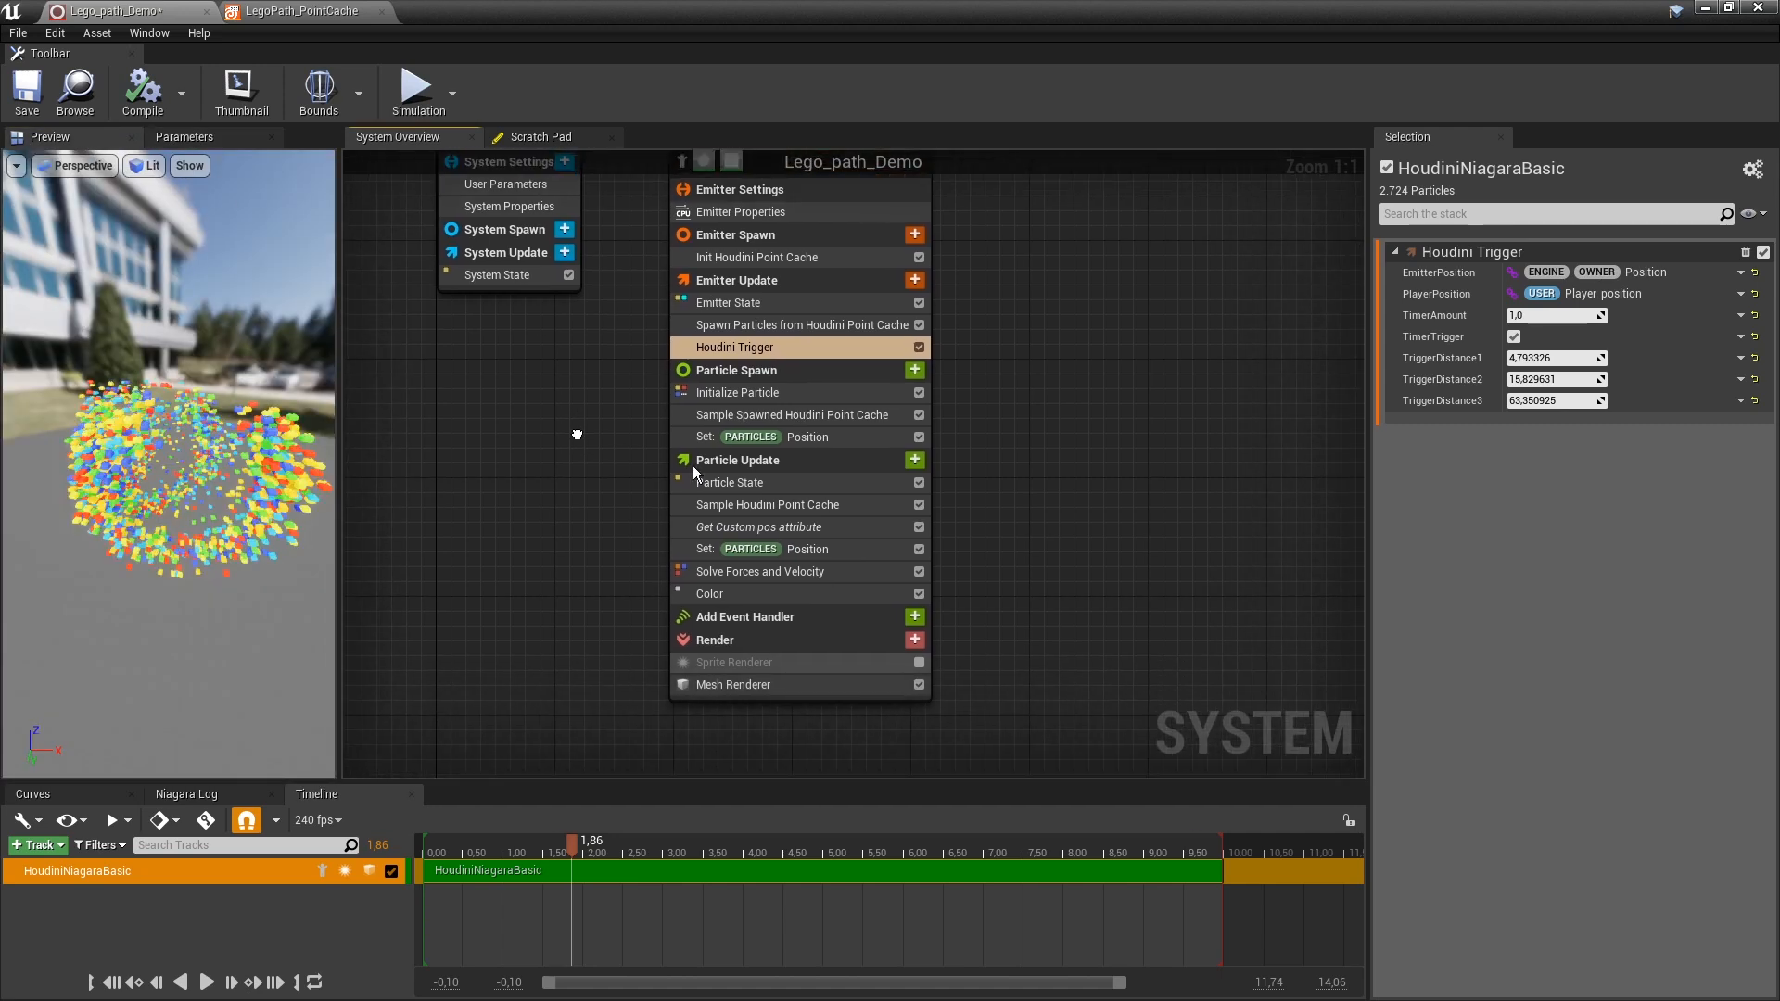
click(915, 461)
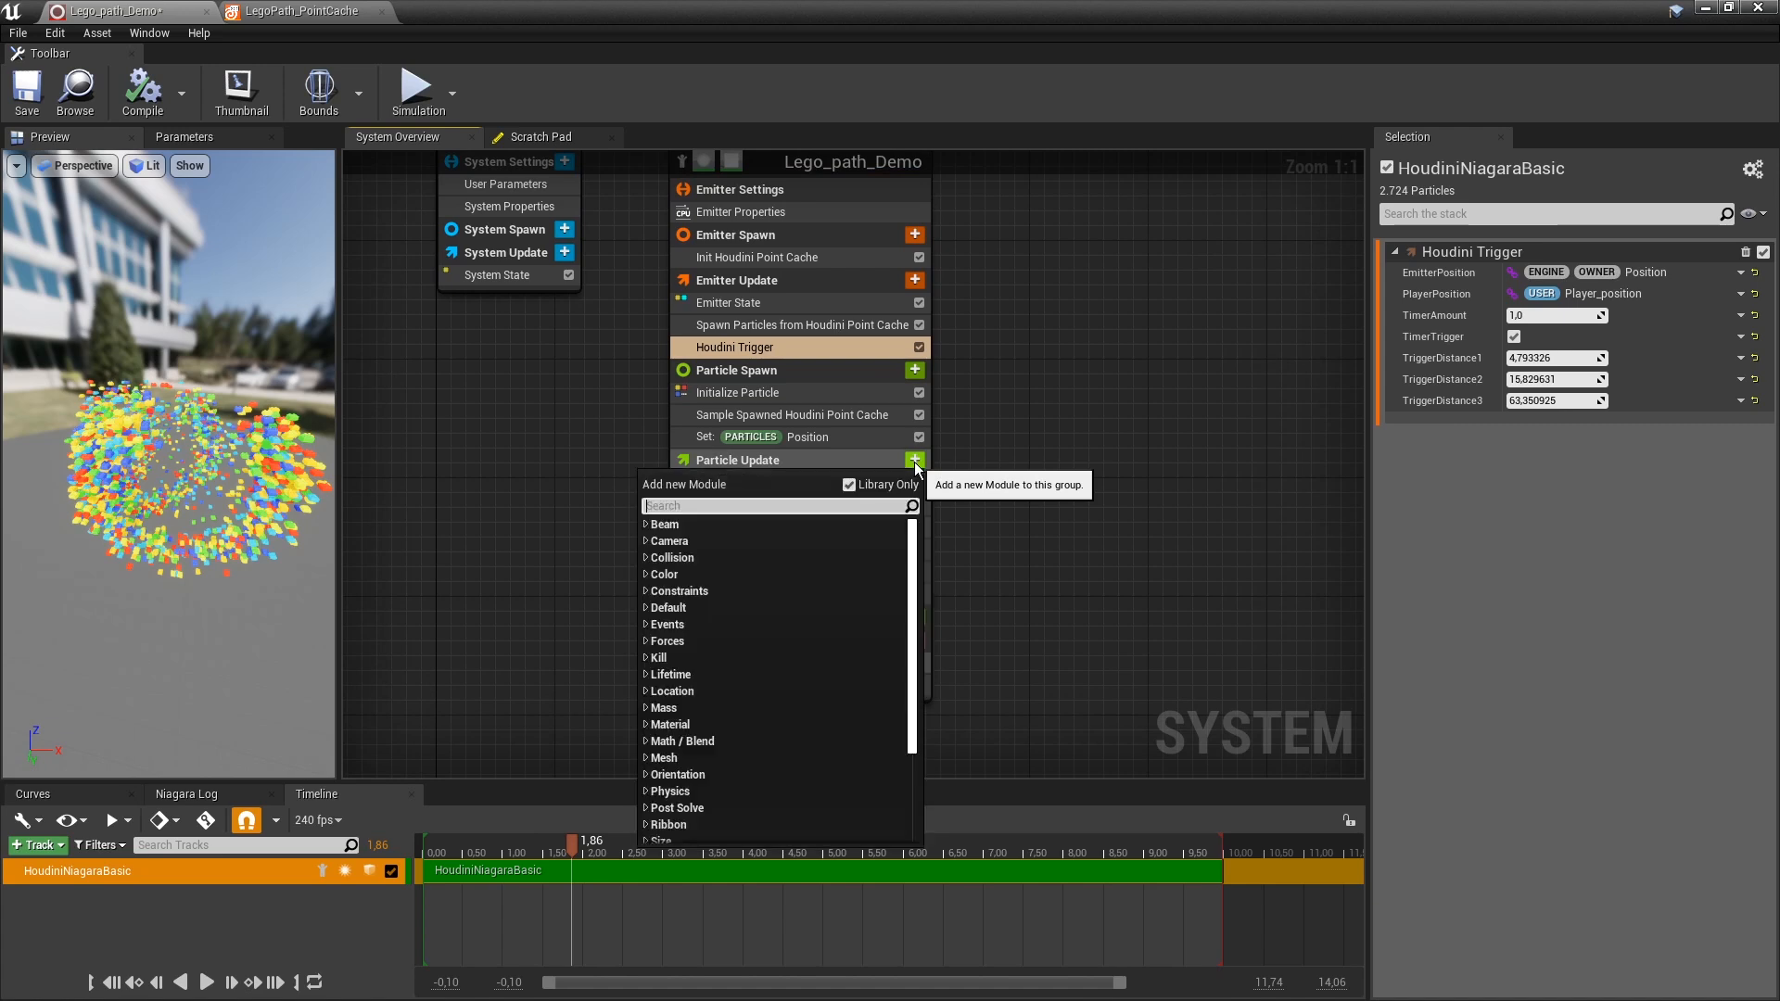
text(set)
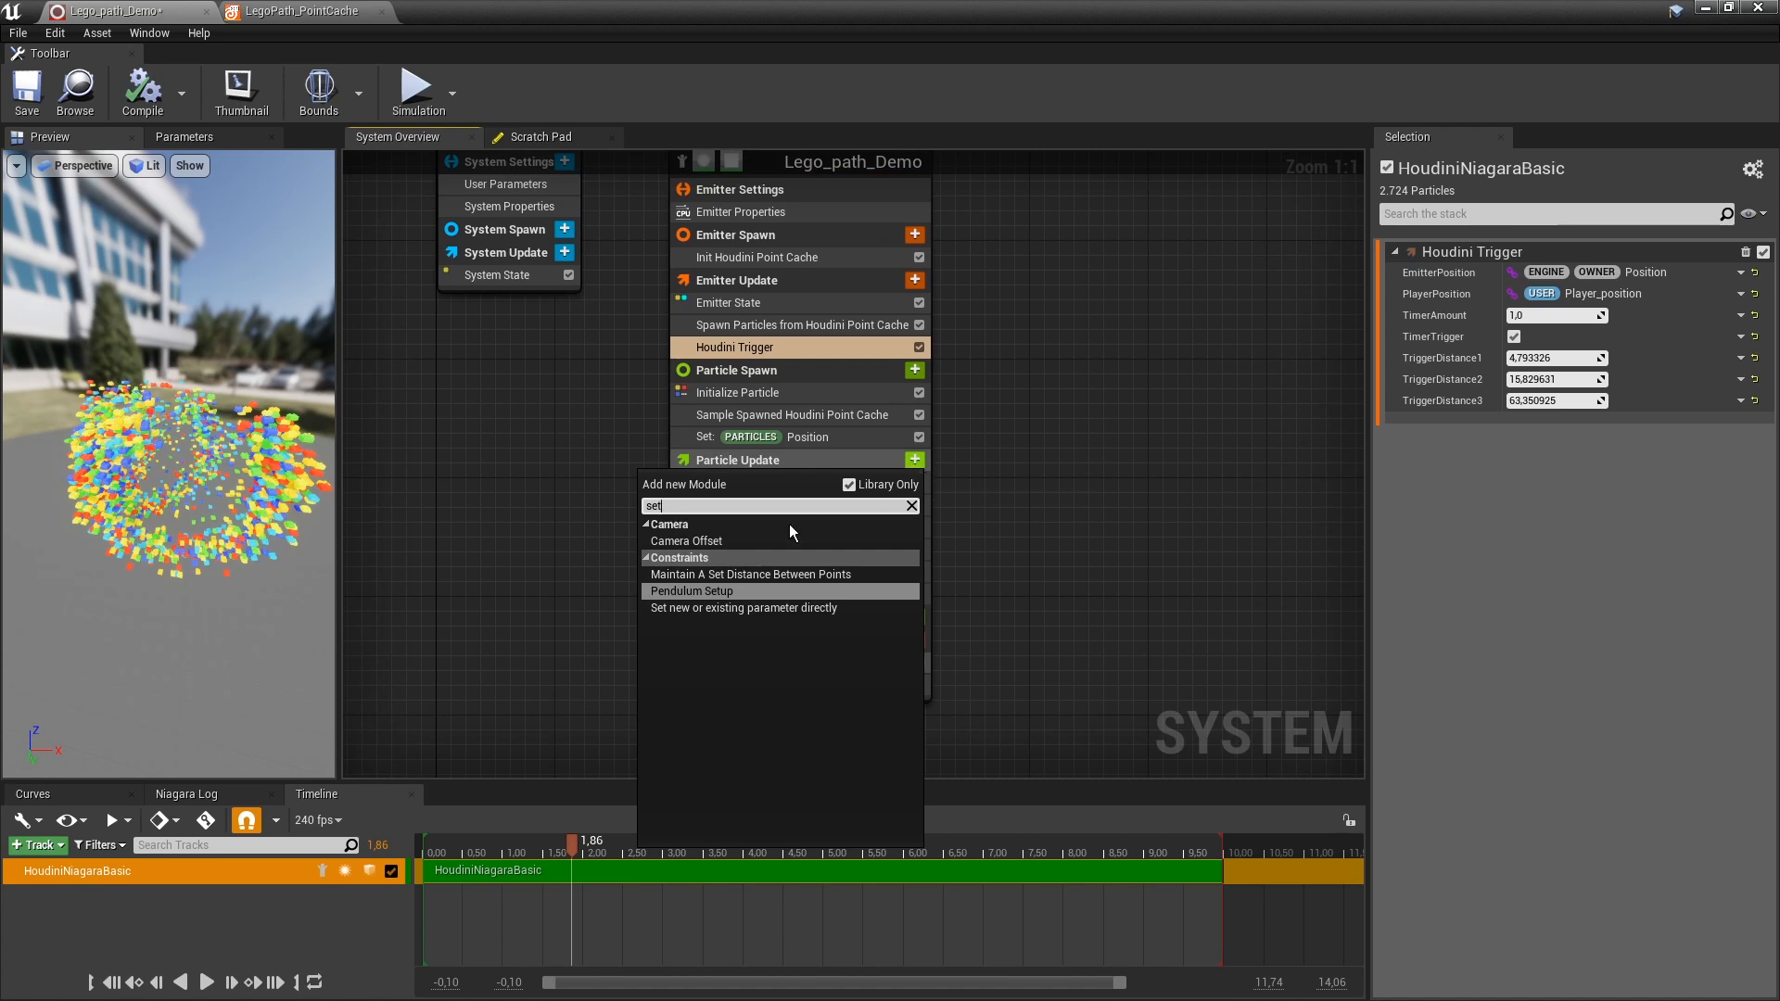
click(727, 606)
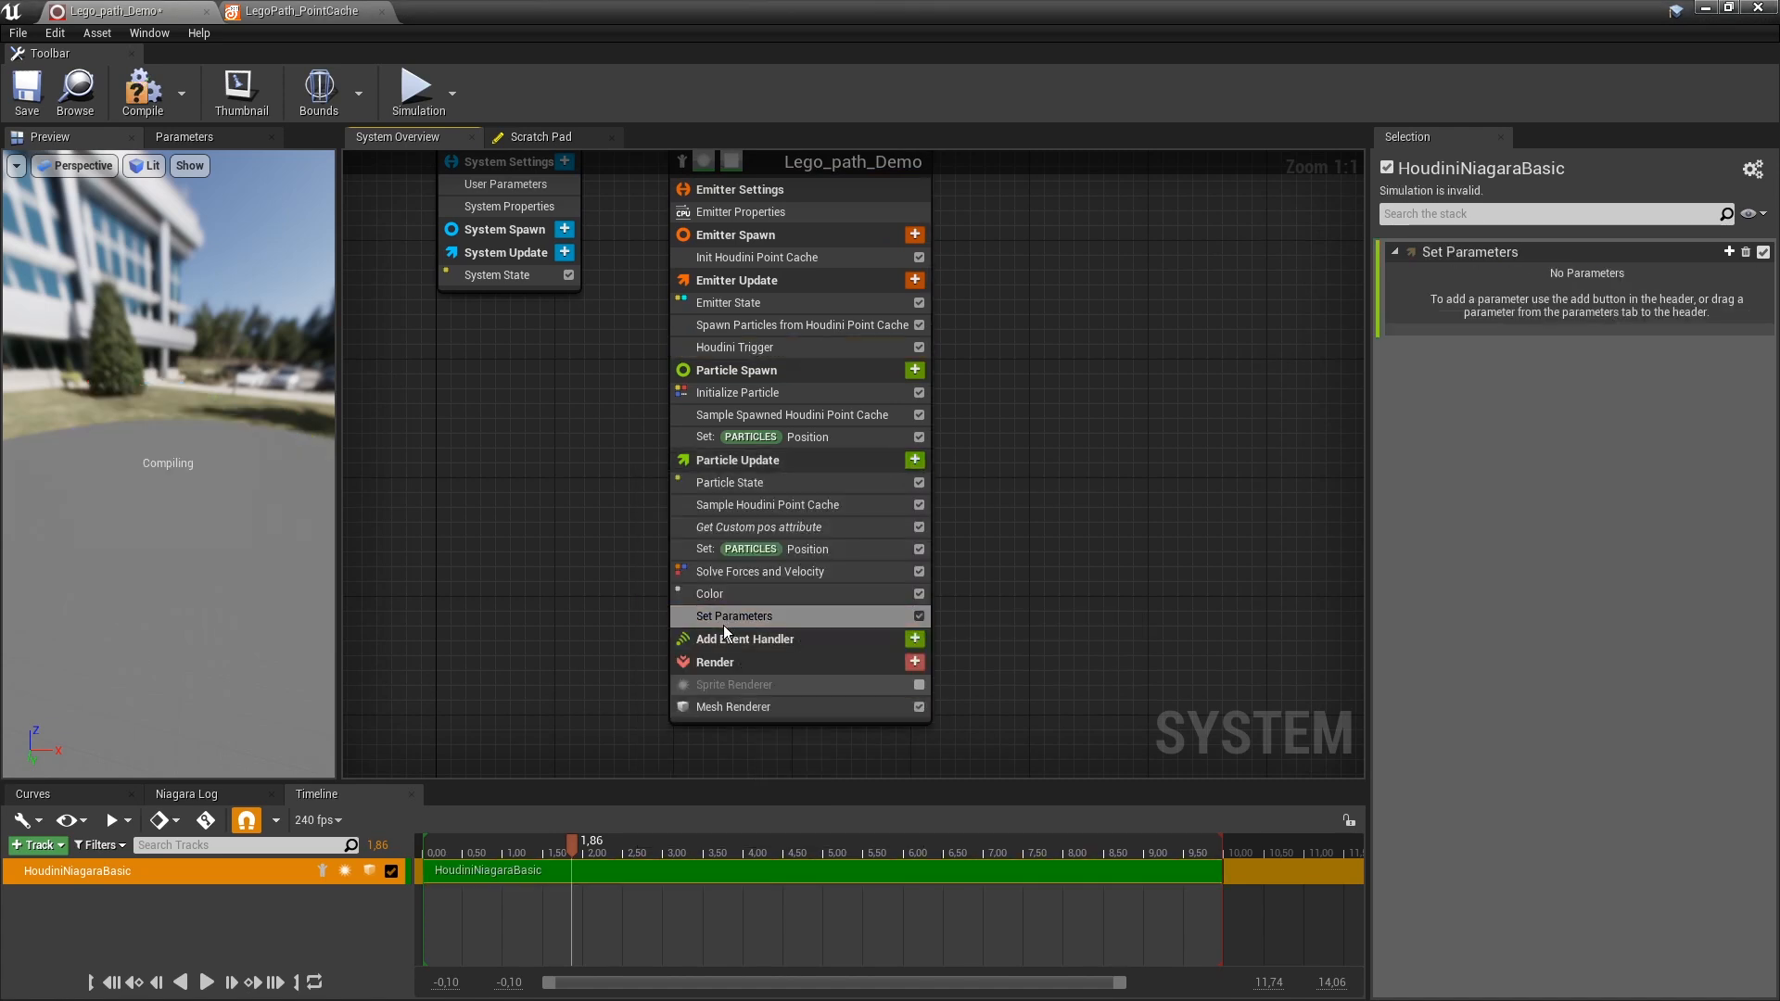
click(1729, 251)
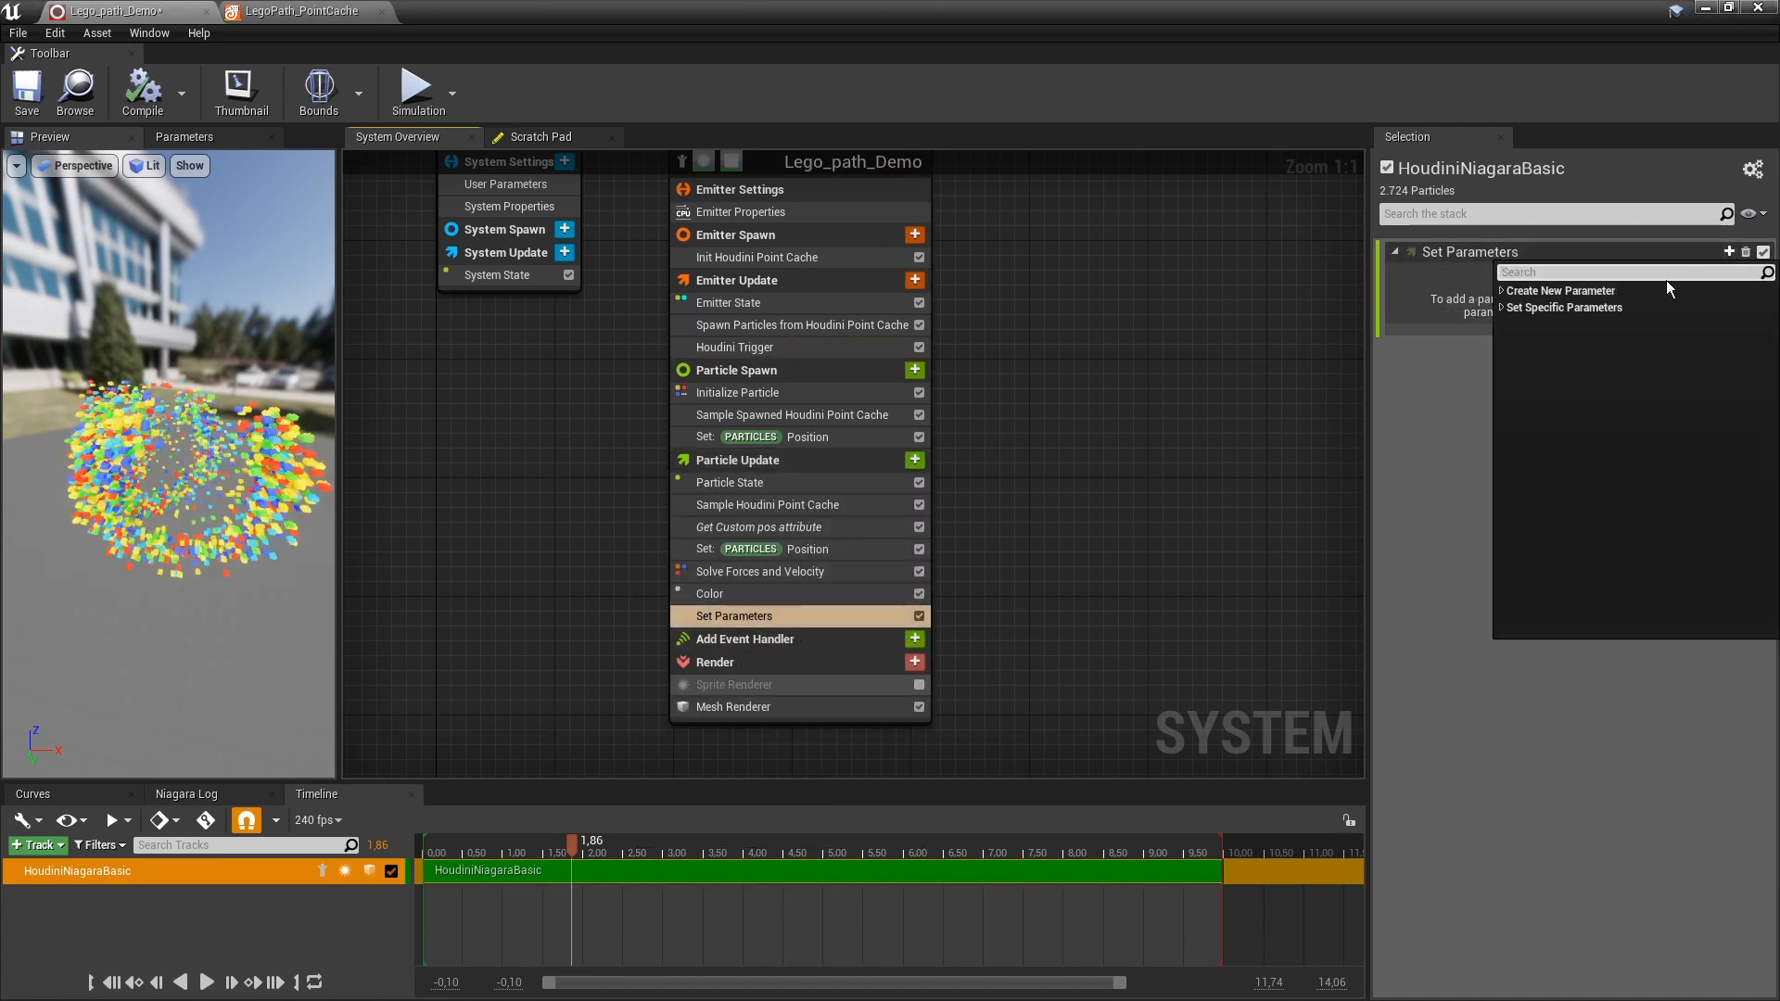
text(pos)
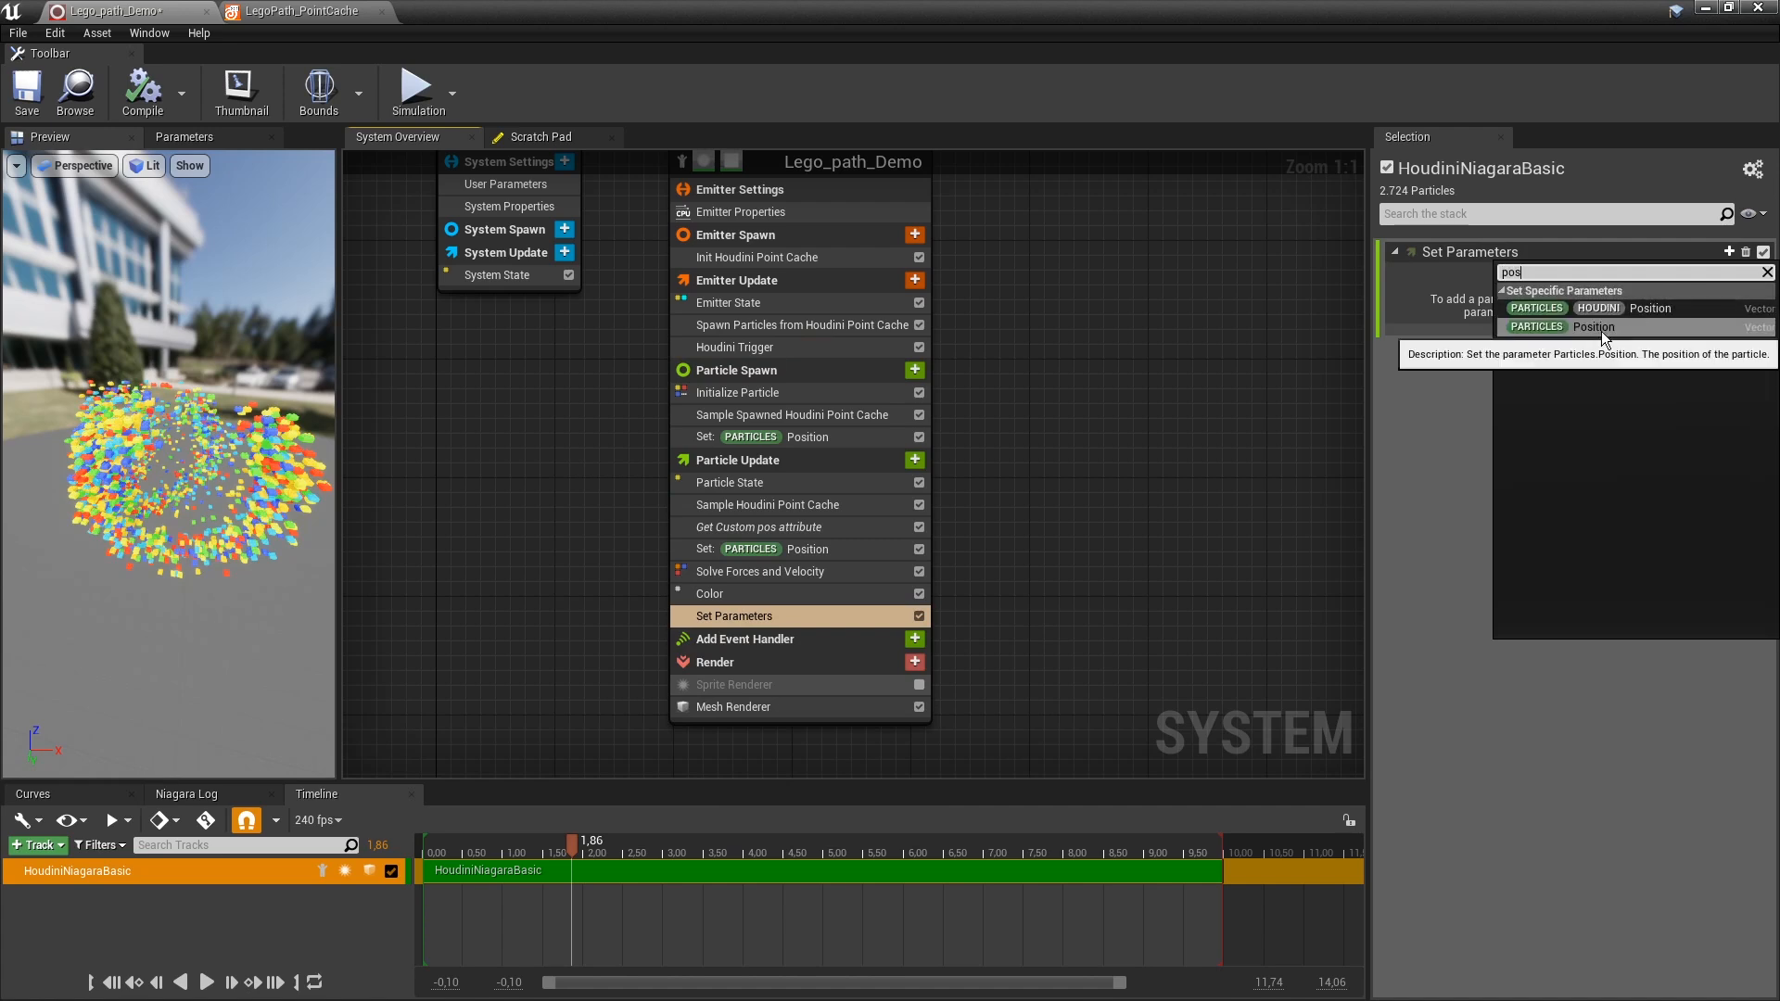
click(1613, 325)
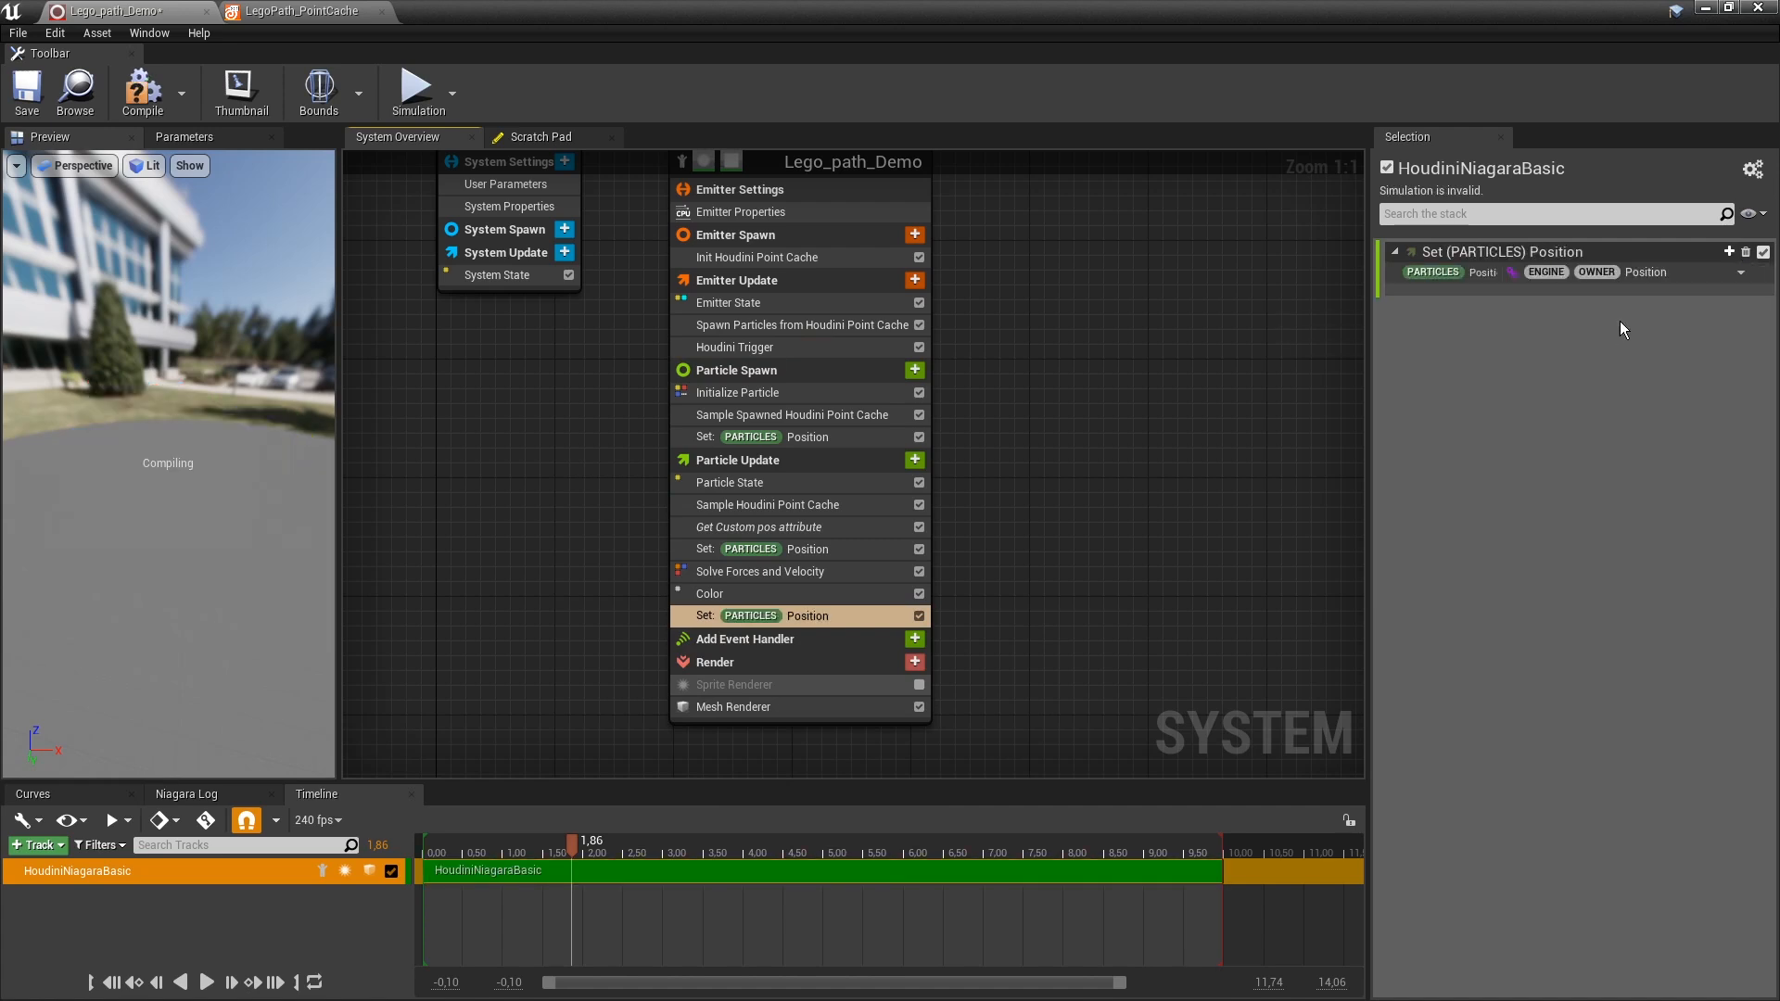
Assign a Lerp Vector dynamic input to the new Set PARTICLES Position module.
click(1740, 272)
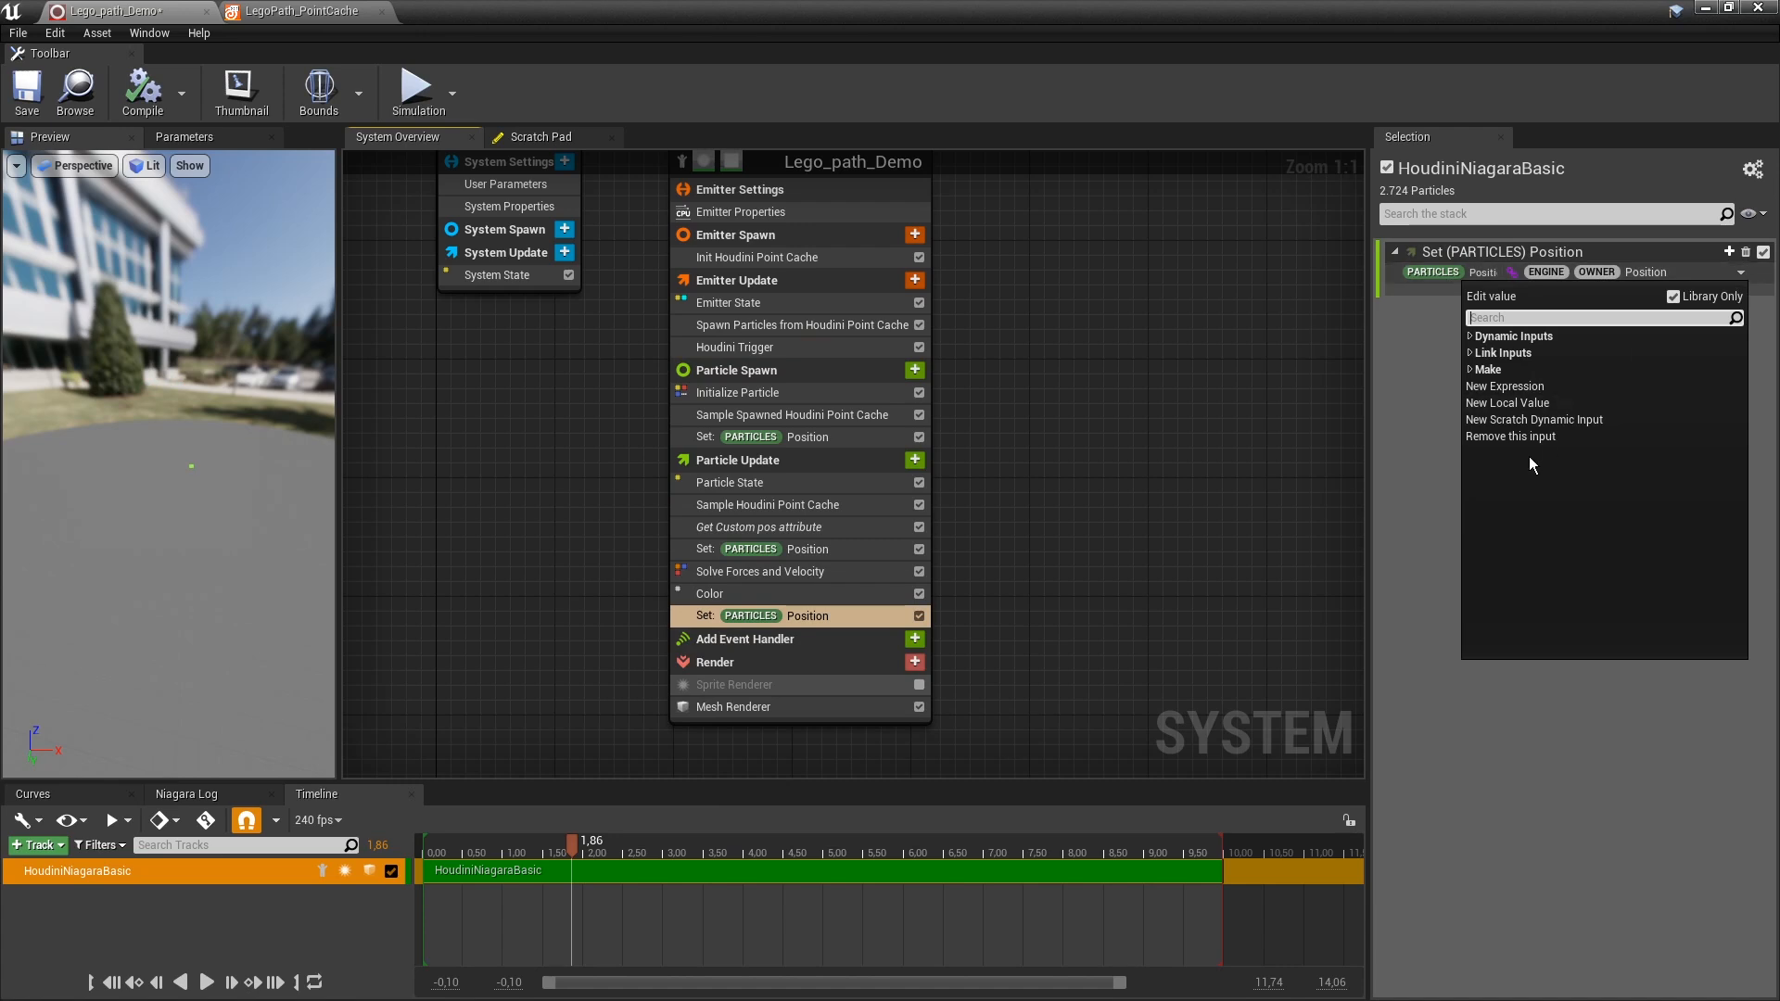
text(lerp)
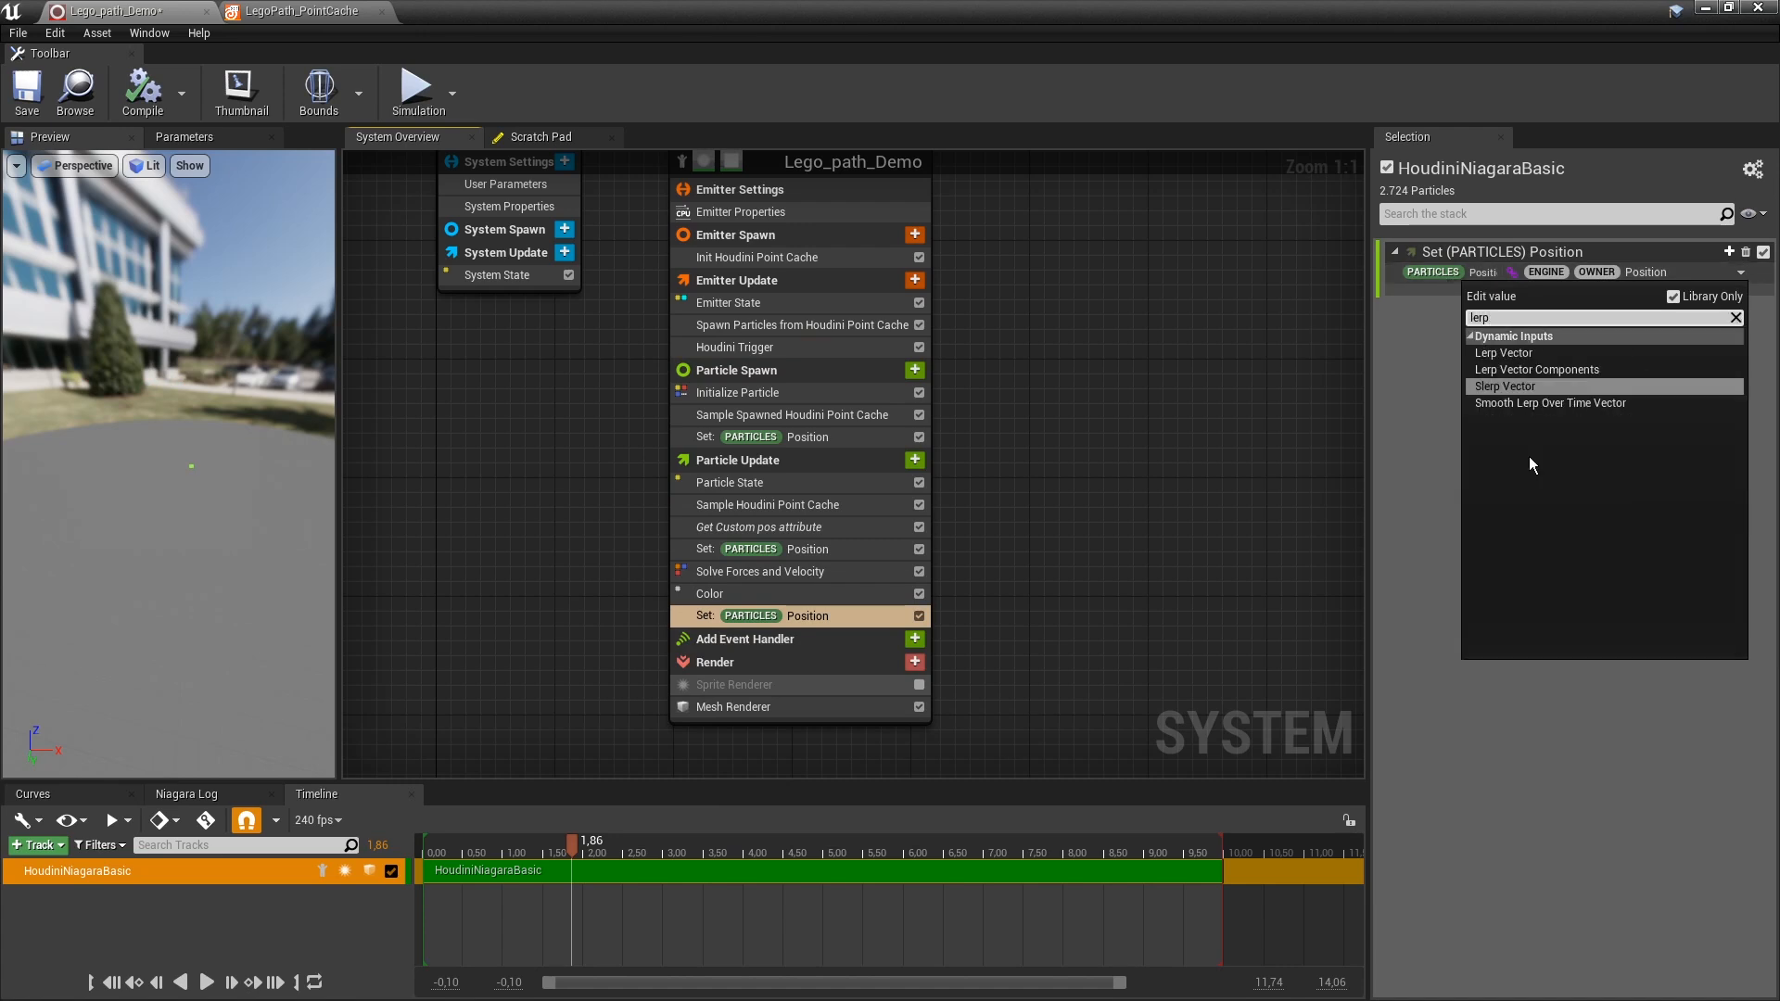
click(1534, 353)
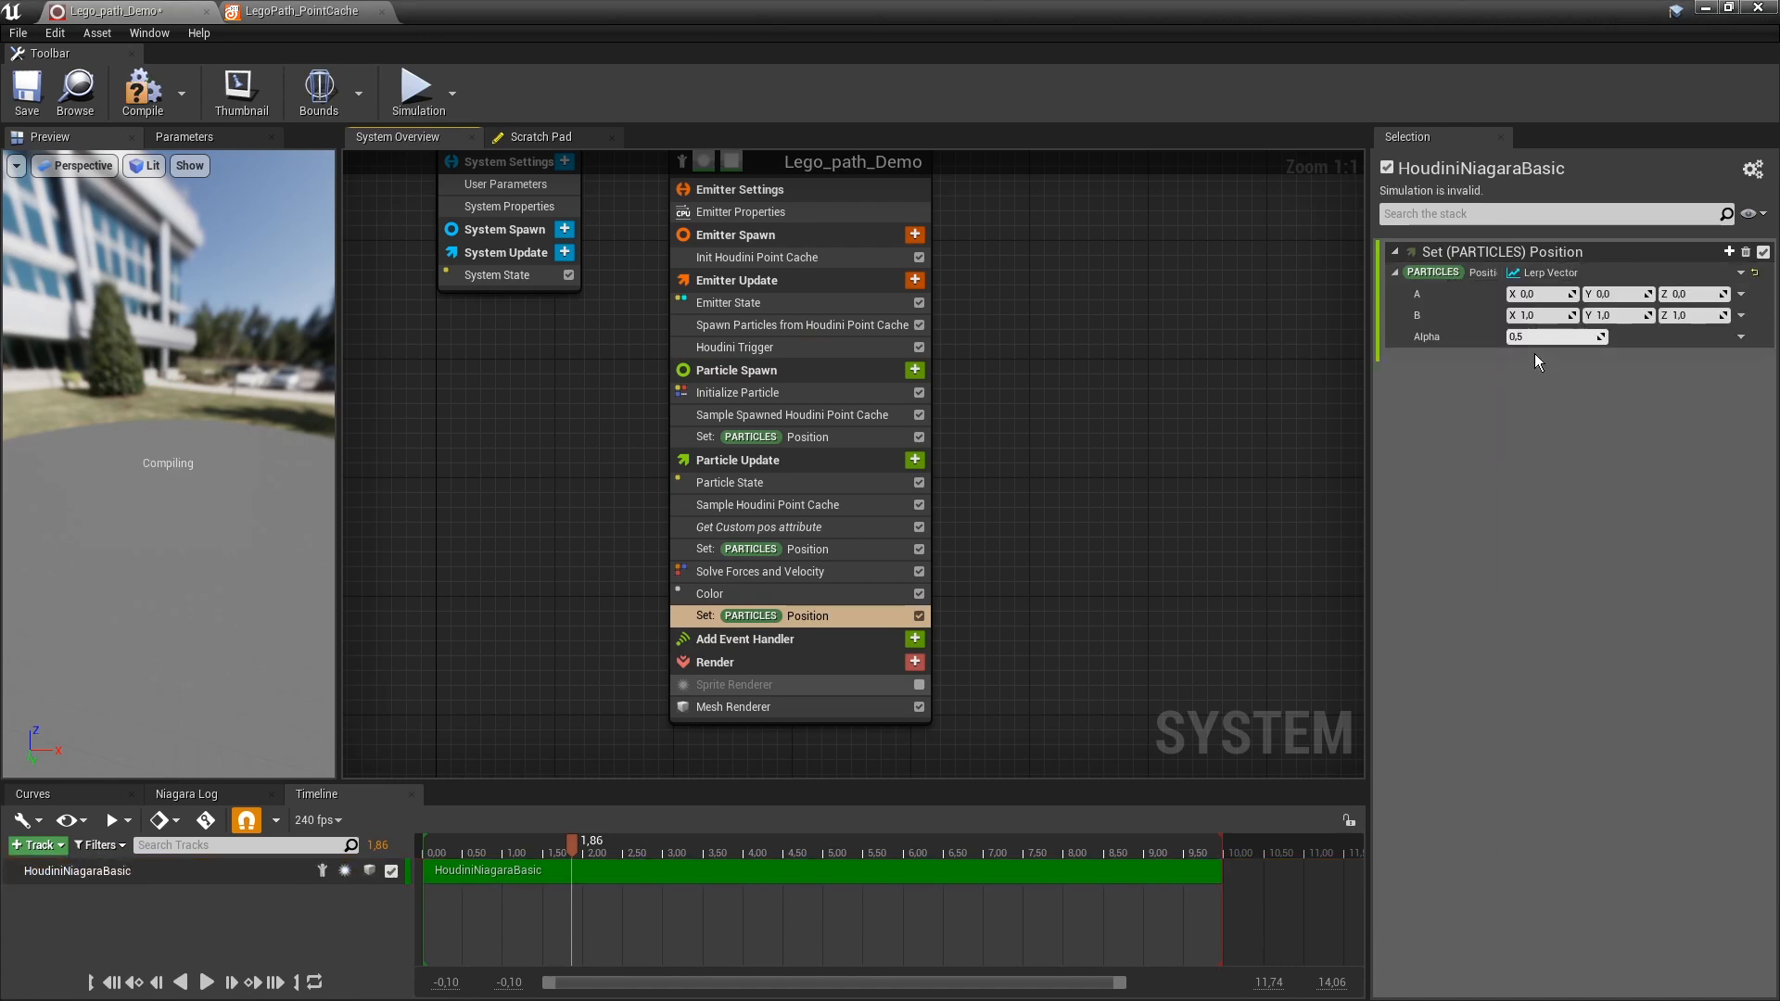
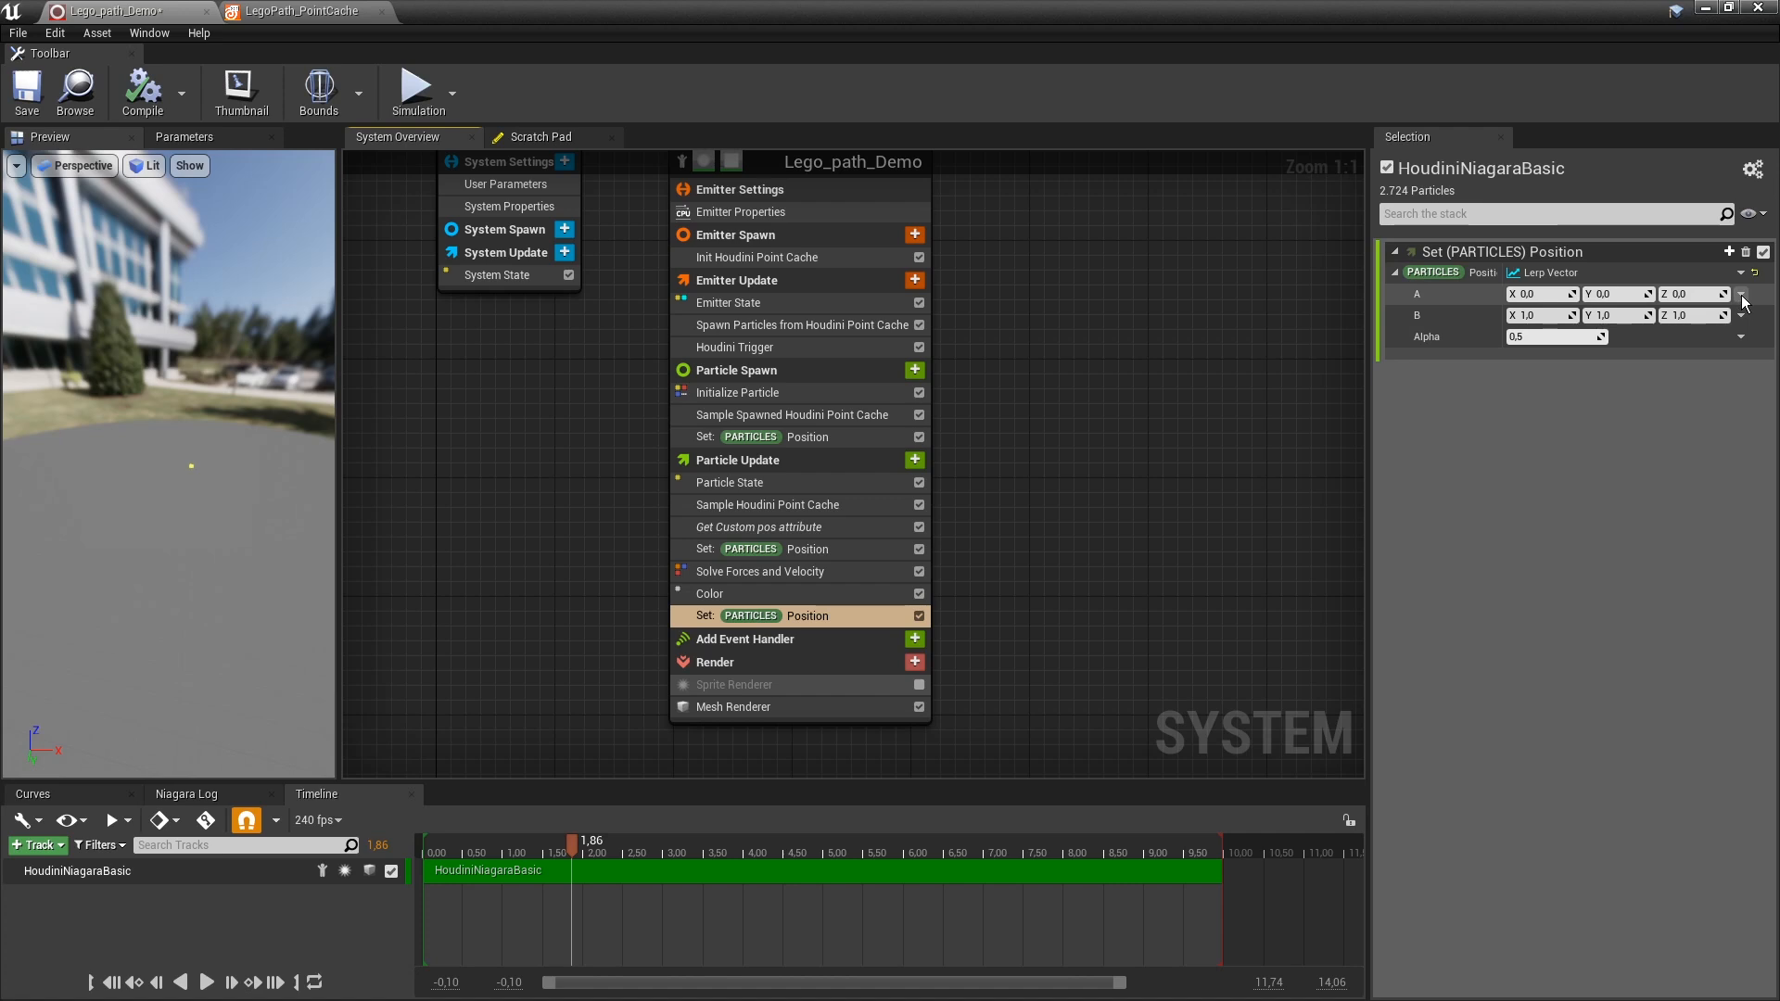
Link the Lerp Vector's A to PARTICLES Position and its B to PARTICLES HOUDINI Position.
click(1741, 296)
text(pos)
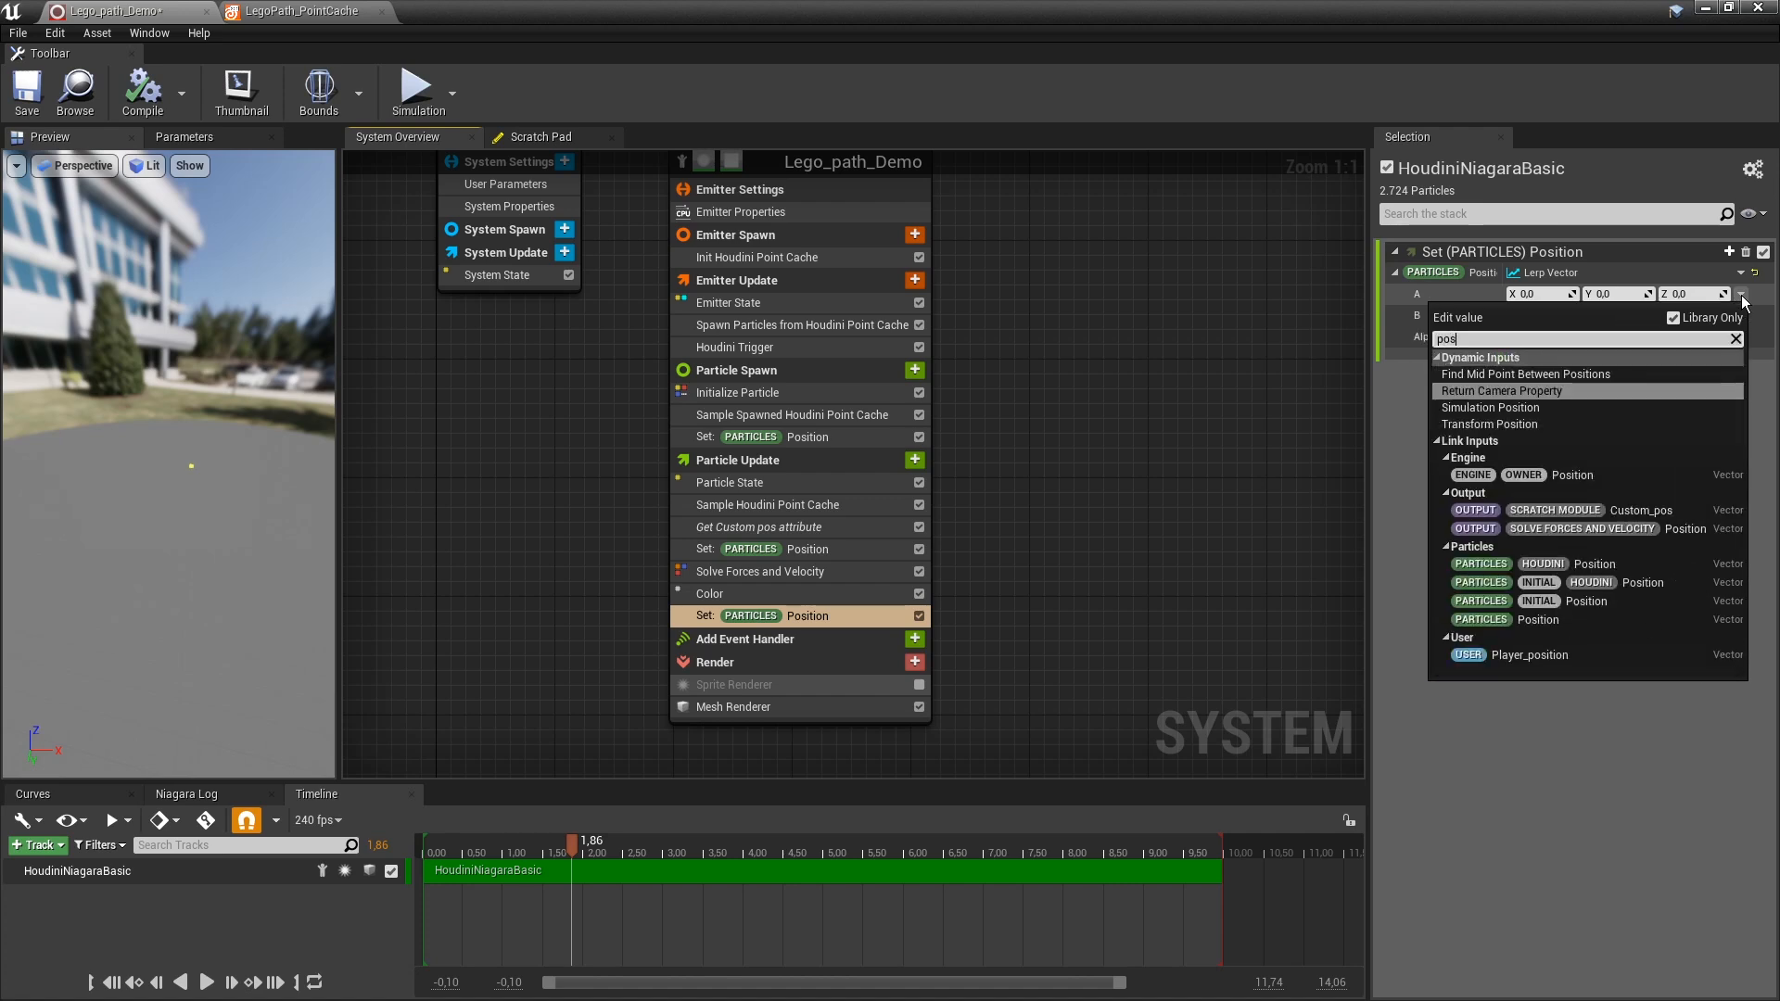
click(1538, 621)
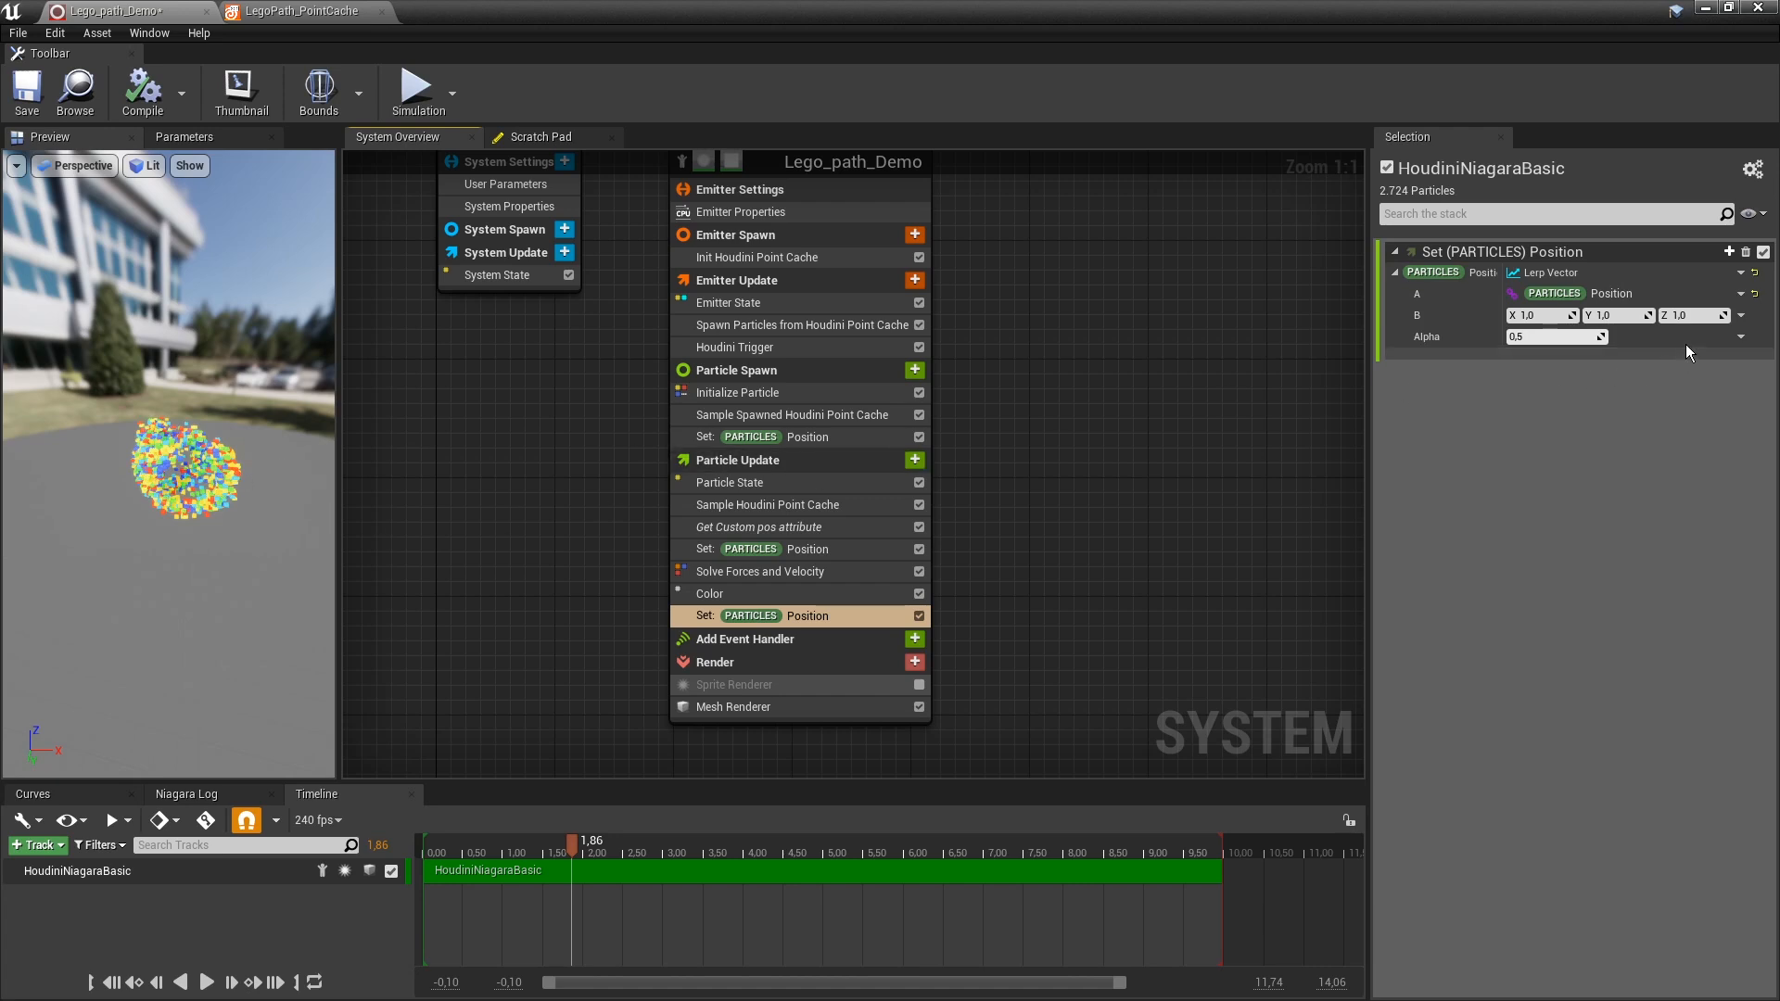
click(1741, 315)
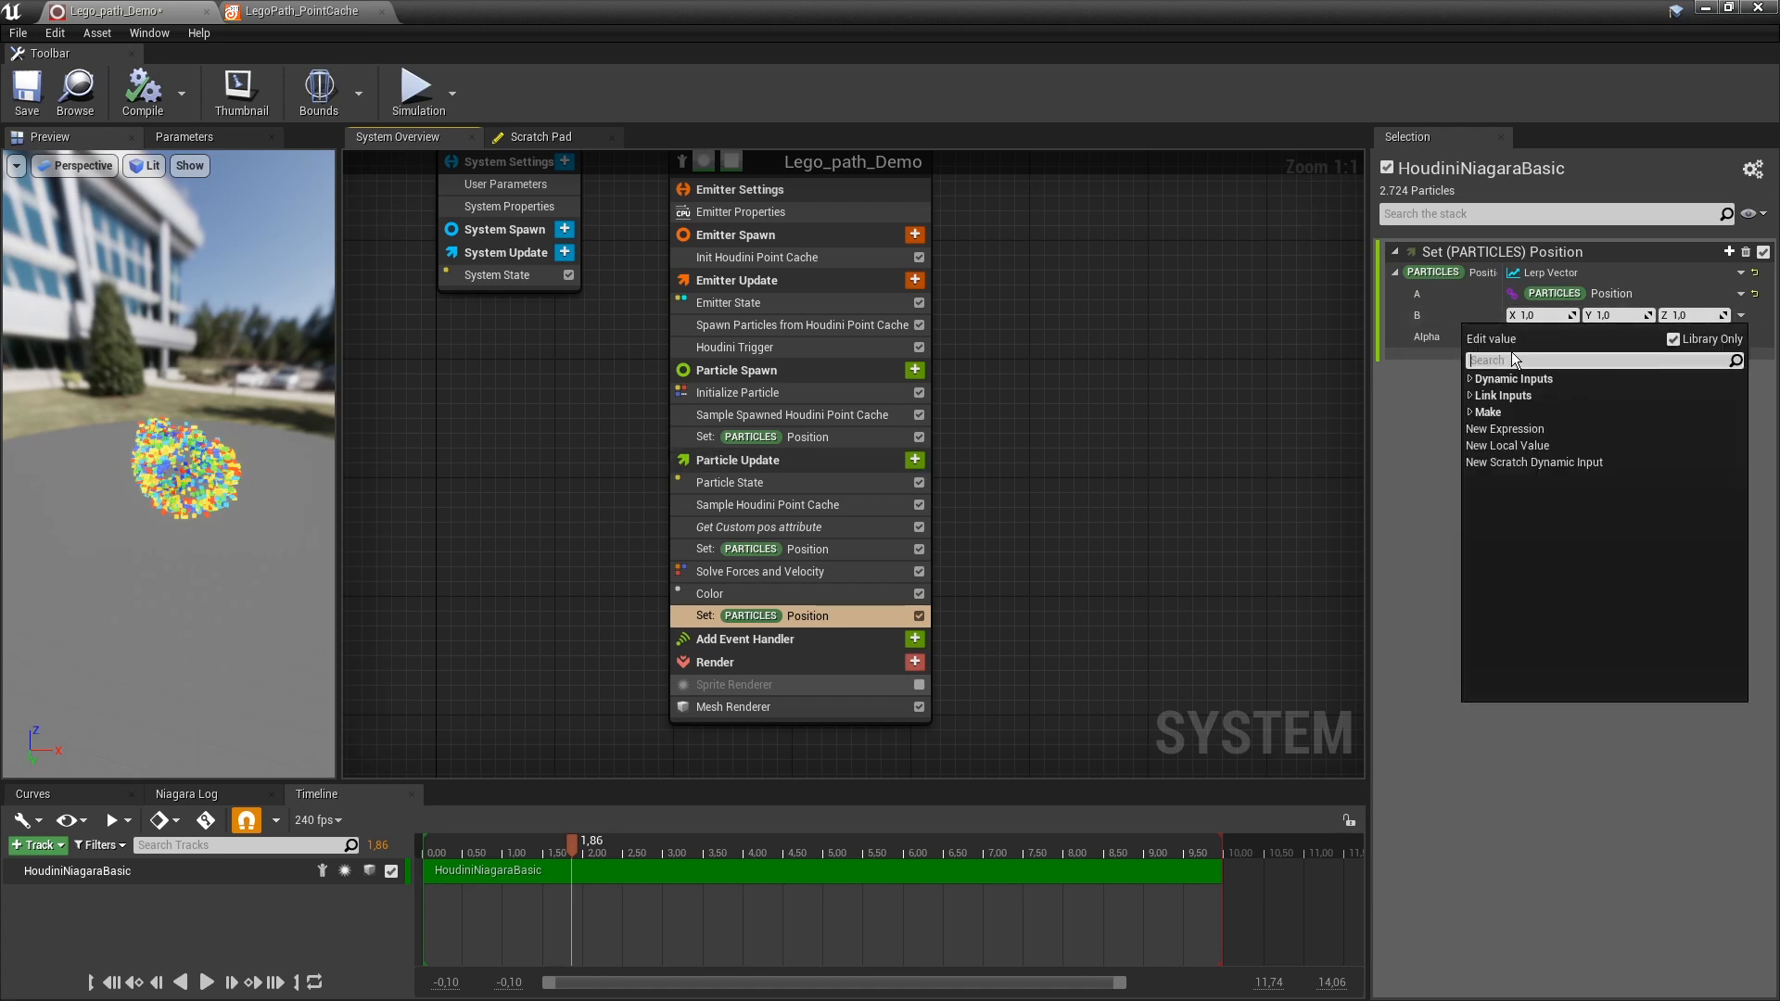
text(hou)
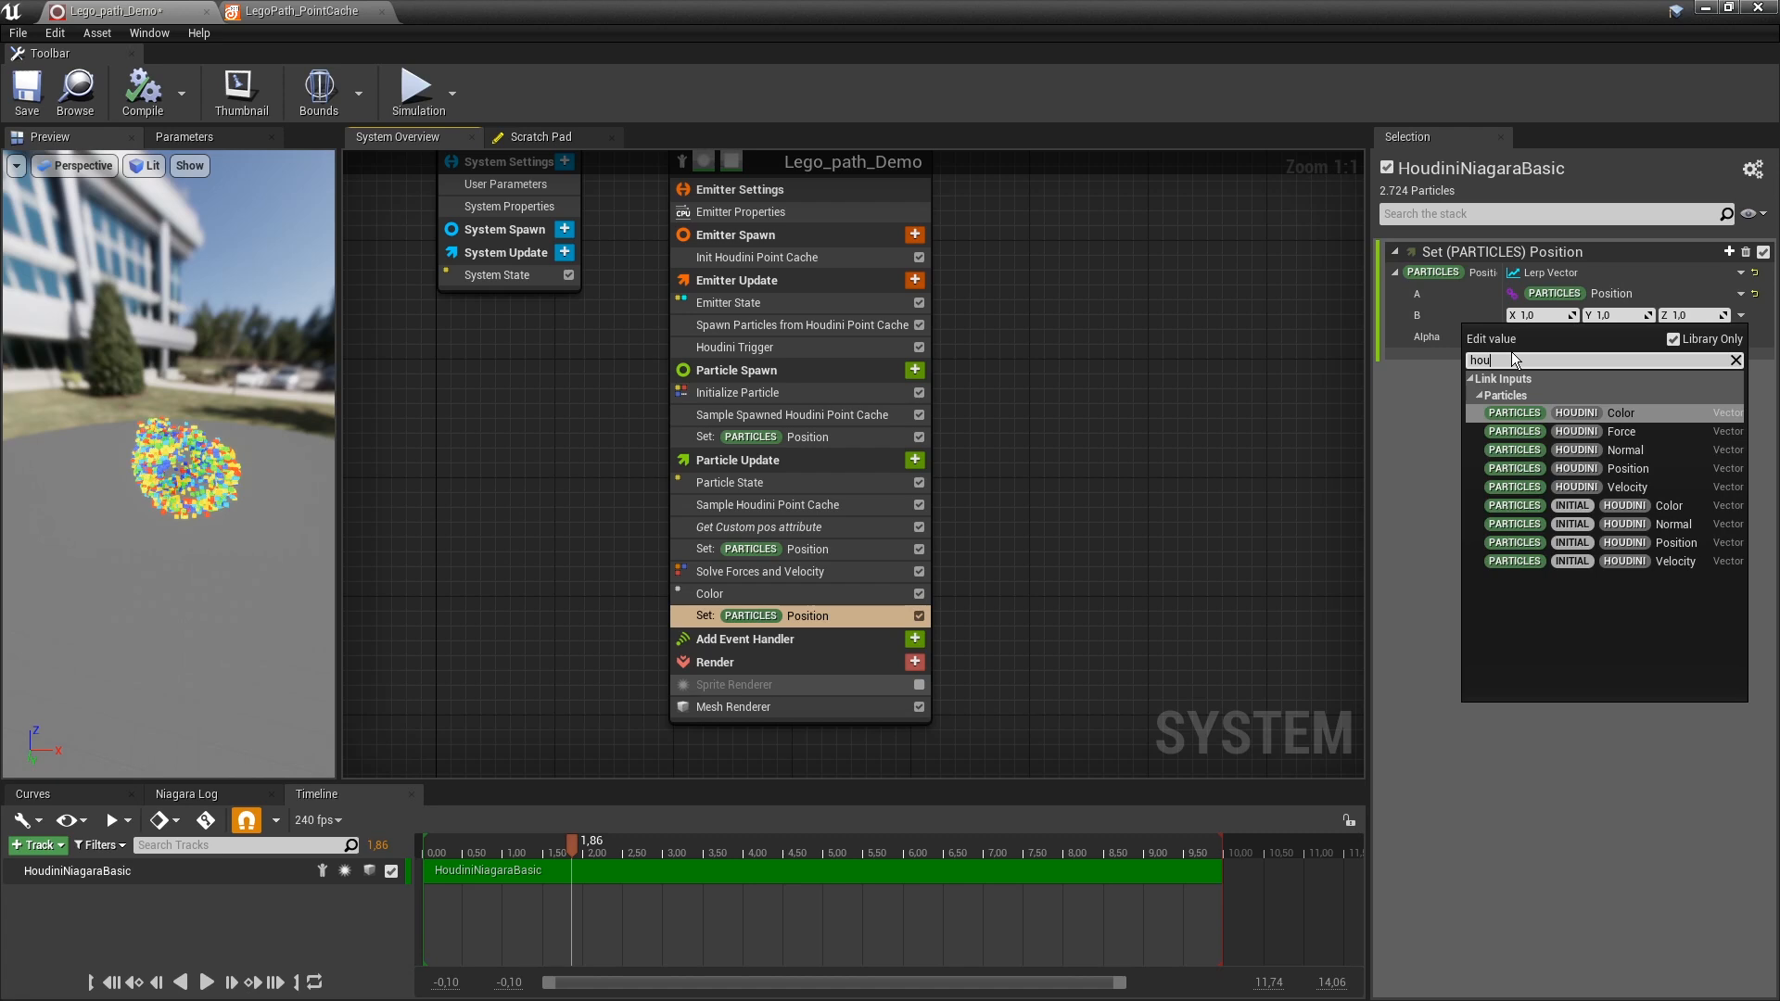
click(1628, 469)
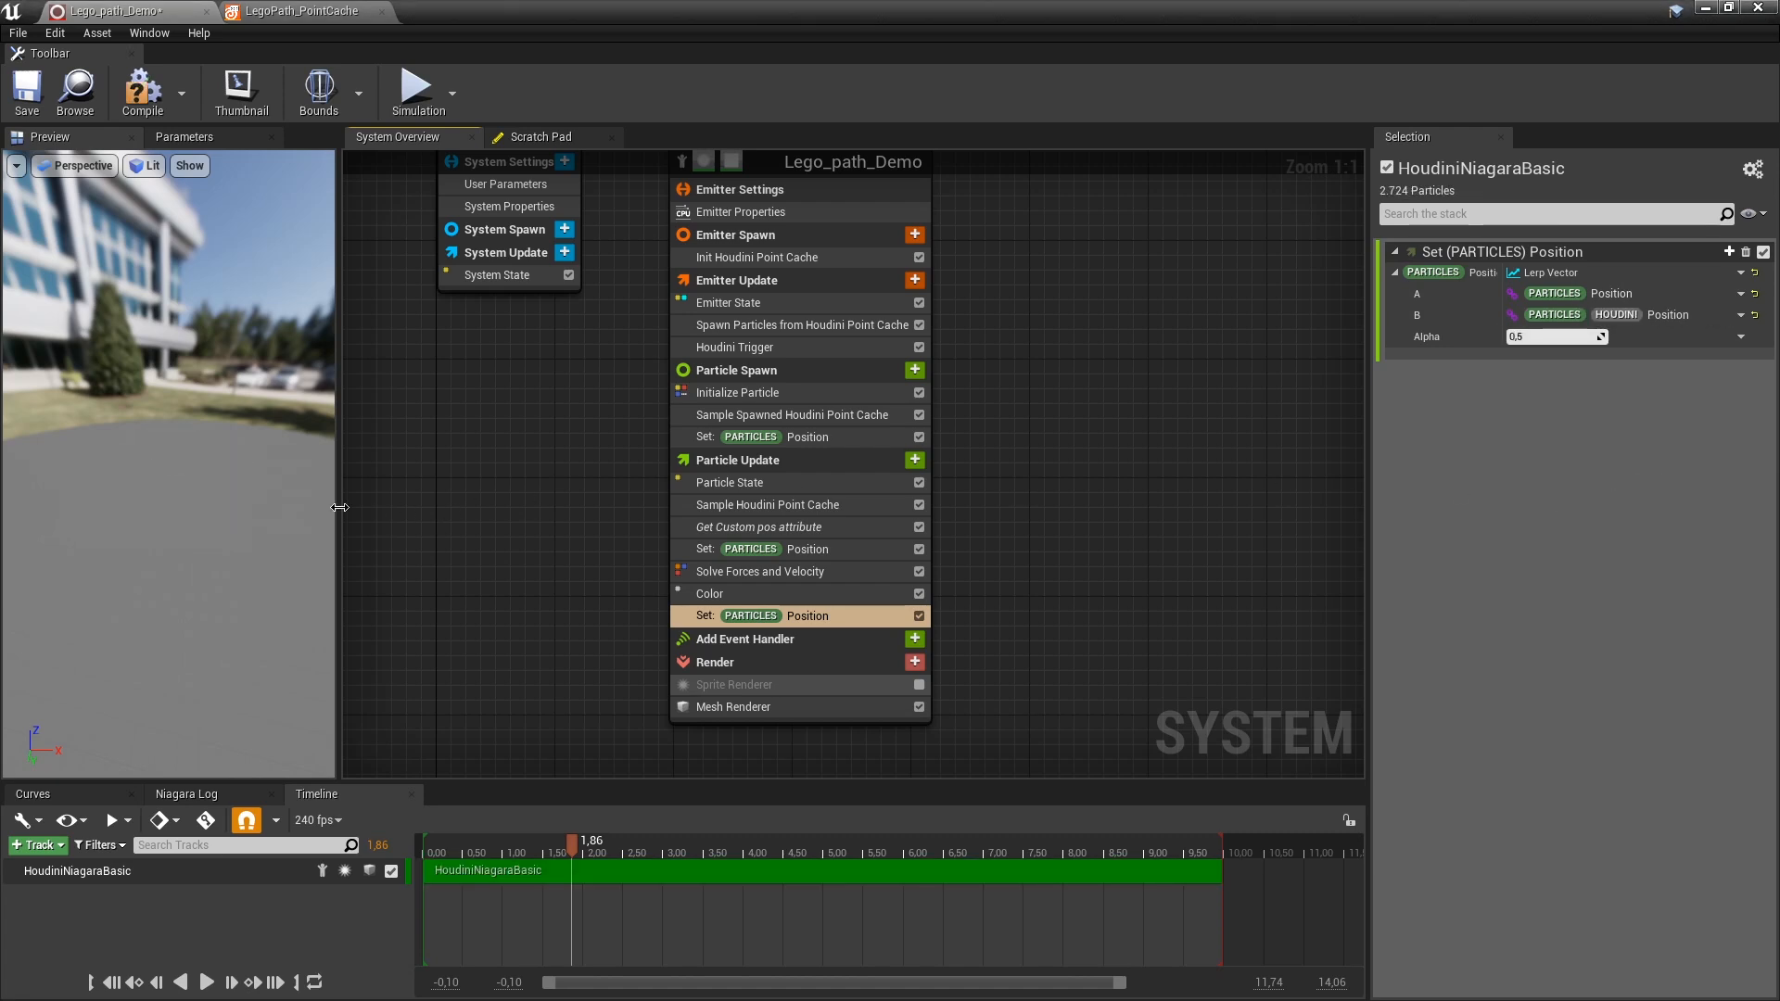
Test the Lerp Vector's Alpha at 0, 1 and about 0.61 while inspecting the bricks in an enlarged preview.
click(1535, 337)
text(0)
key(Return)
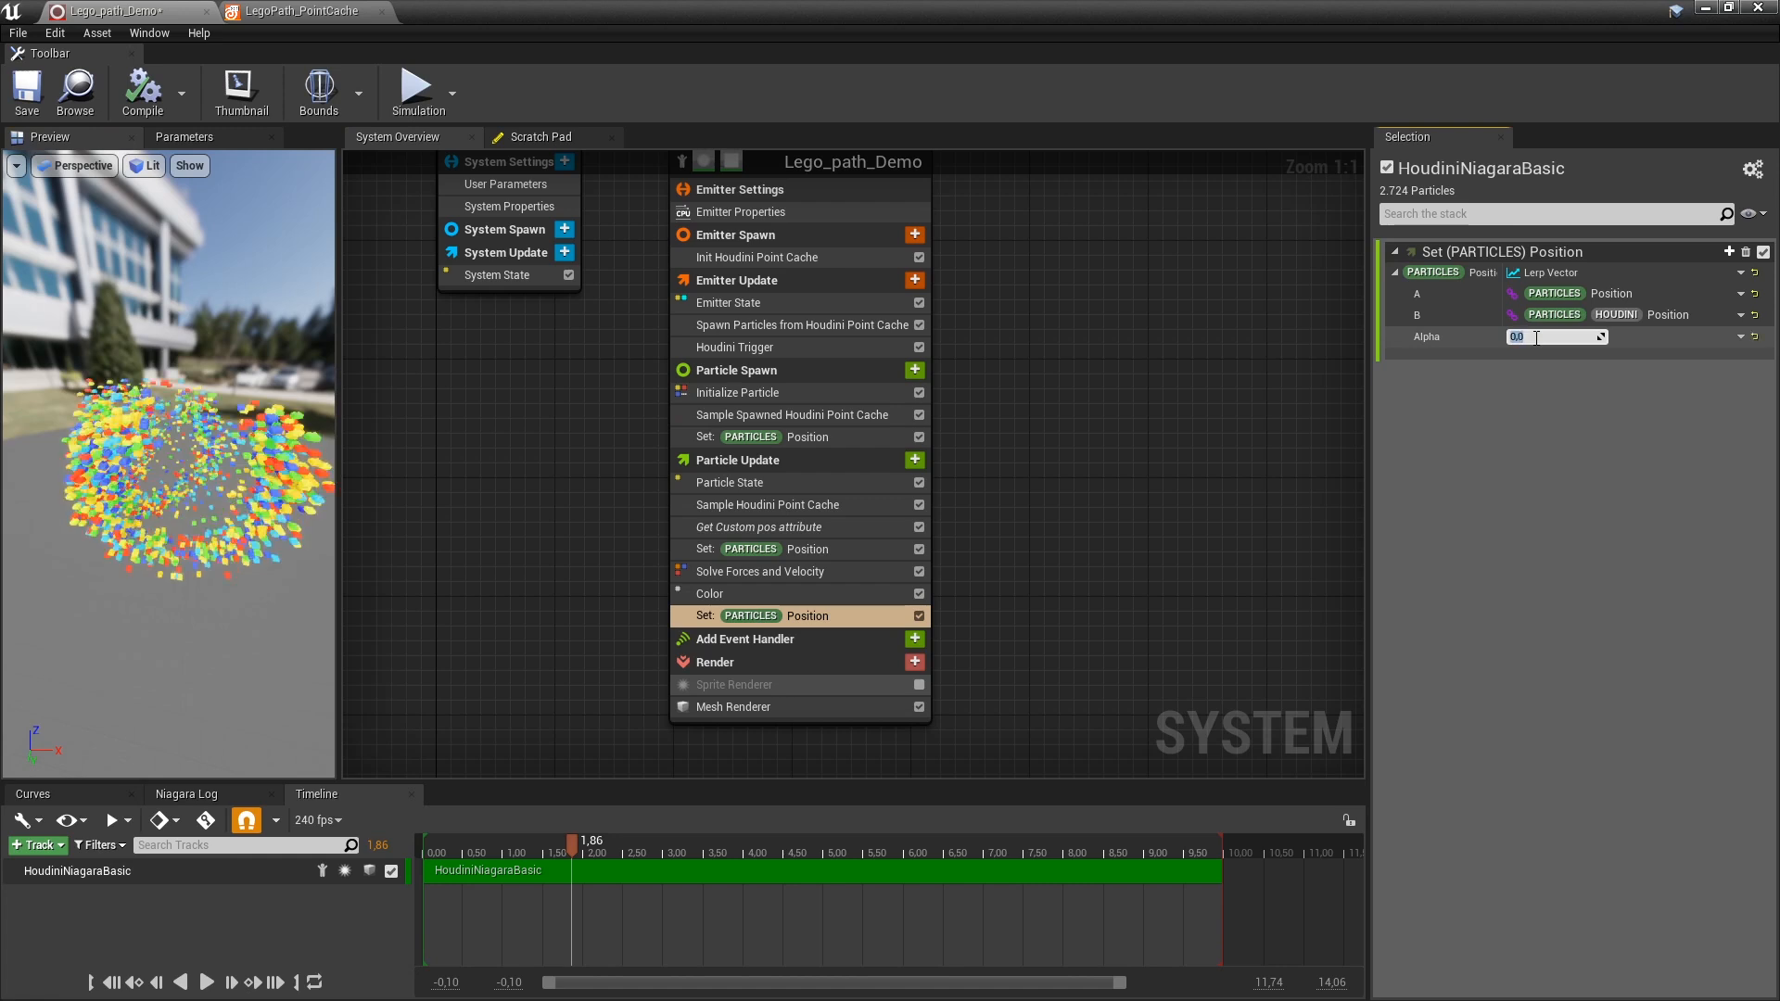
text(1)
key(Return)
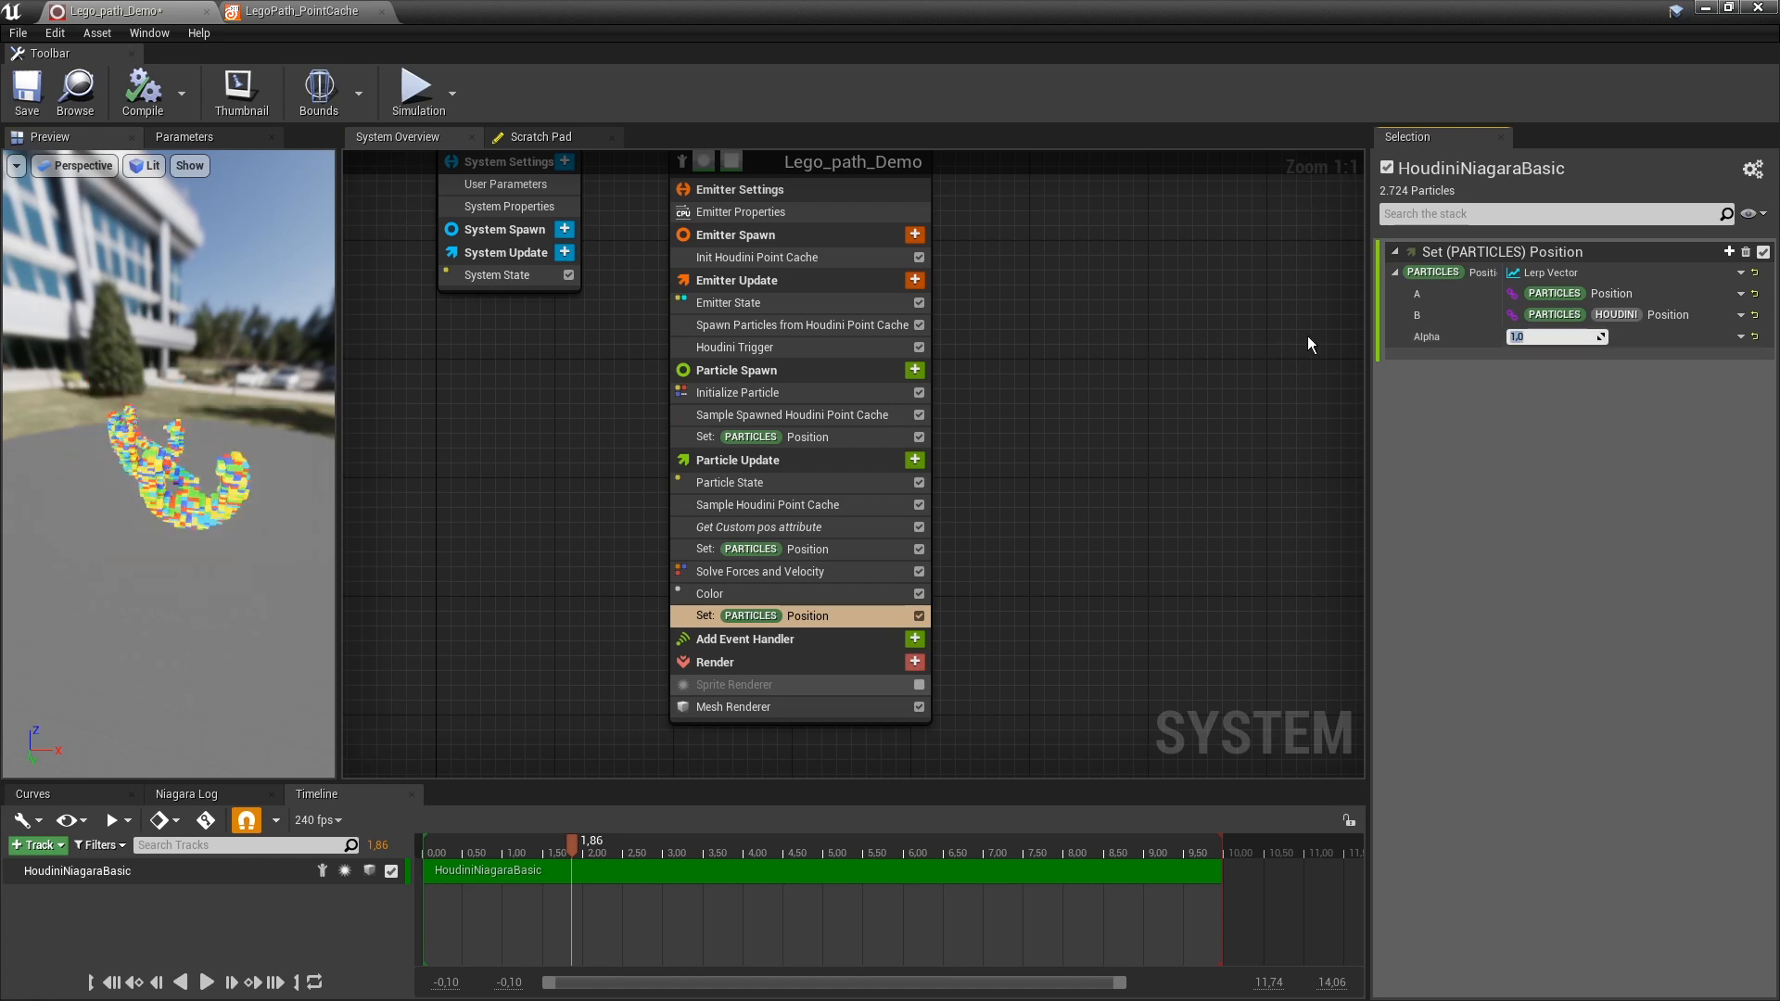
drag(339, 376, 626, 366)
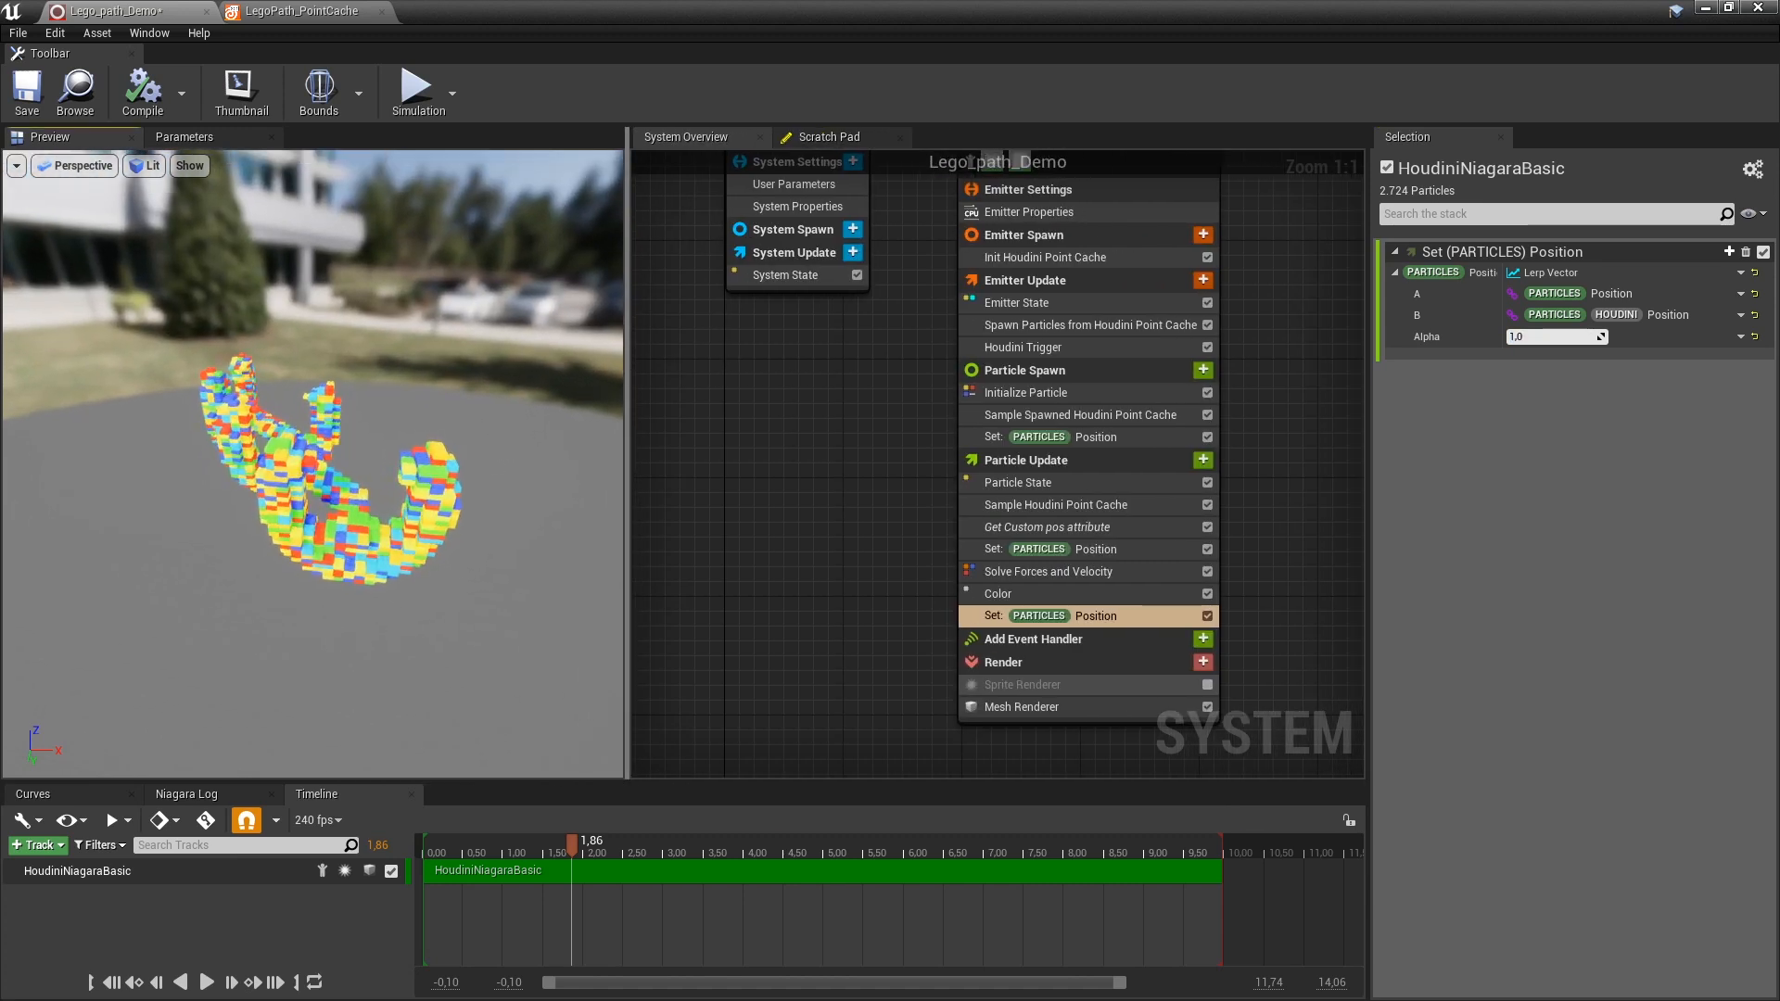
drag(314, 464, 417, 389)
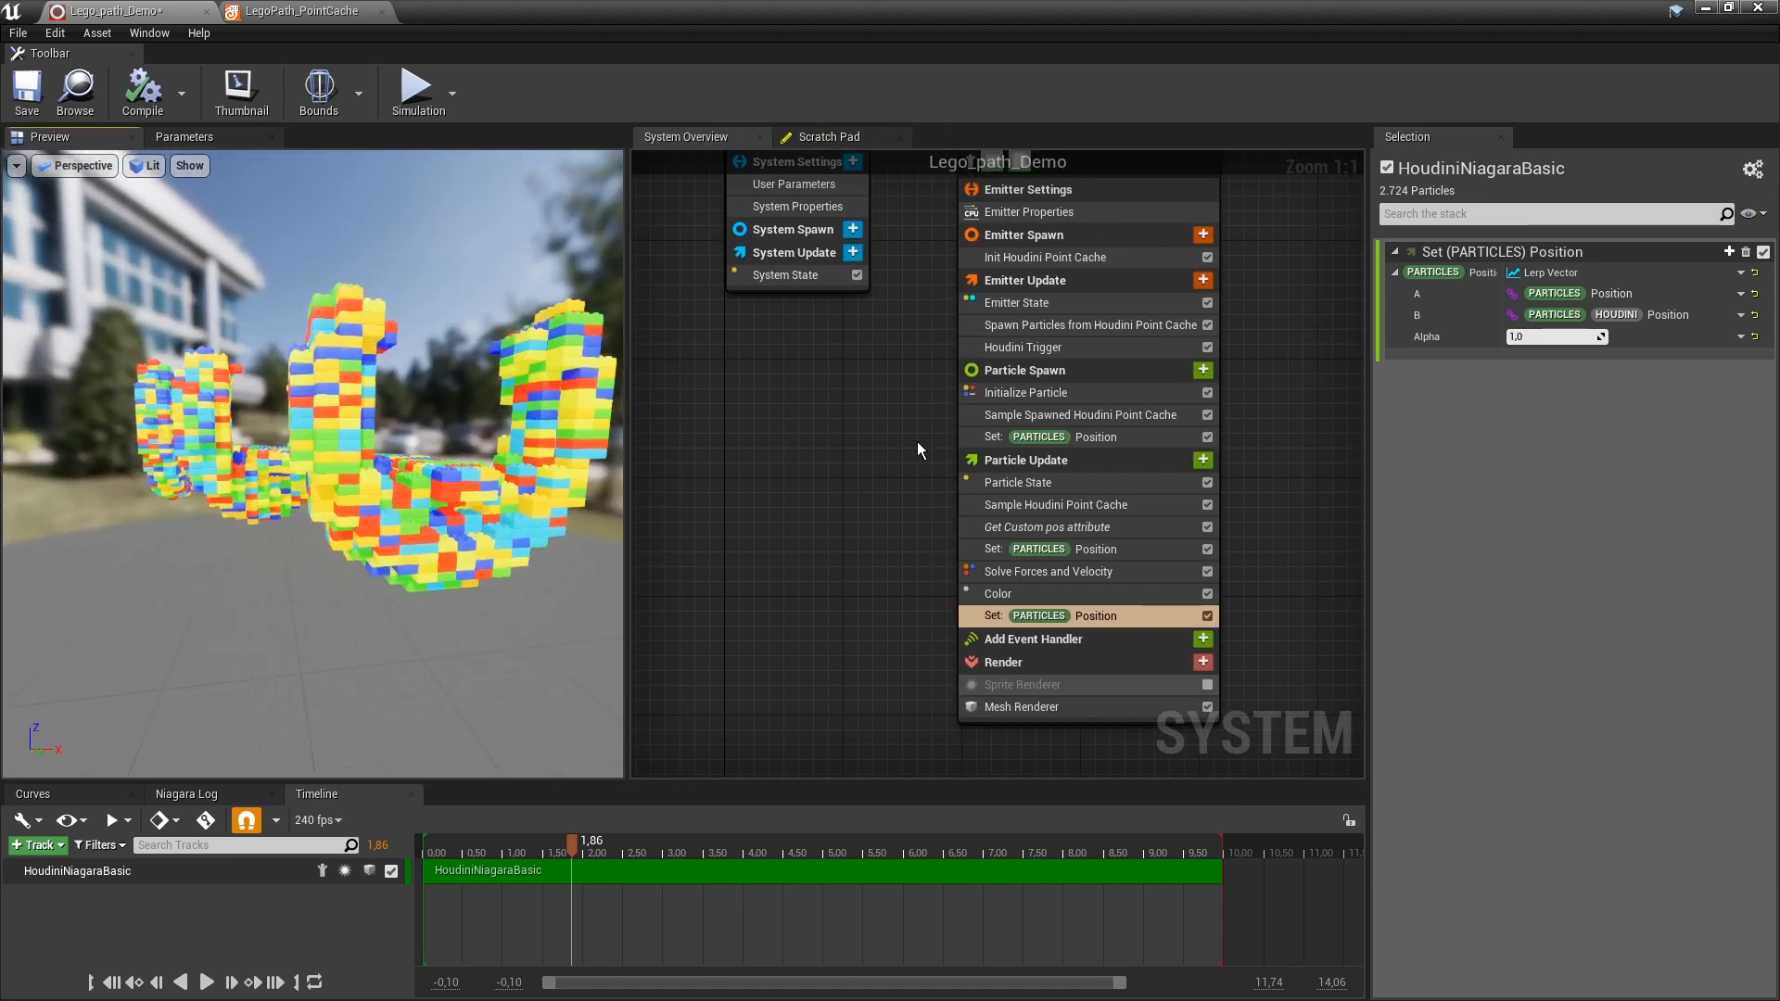
drag(1553, 343, 1452, 339)
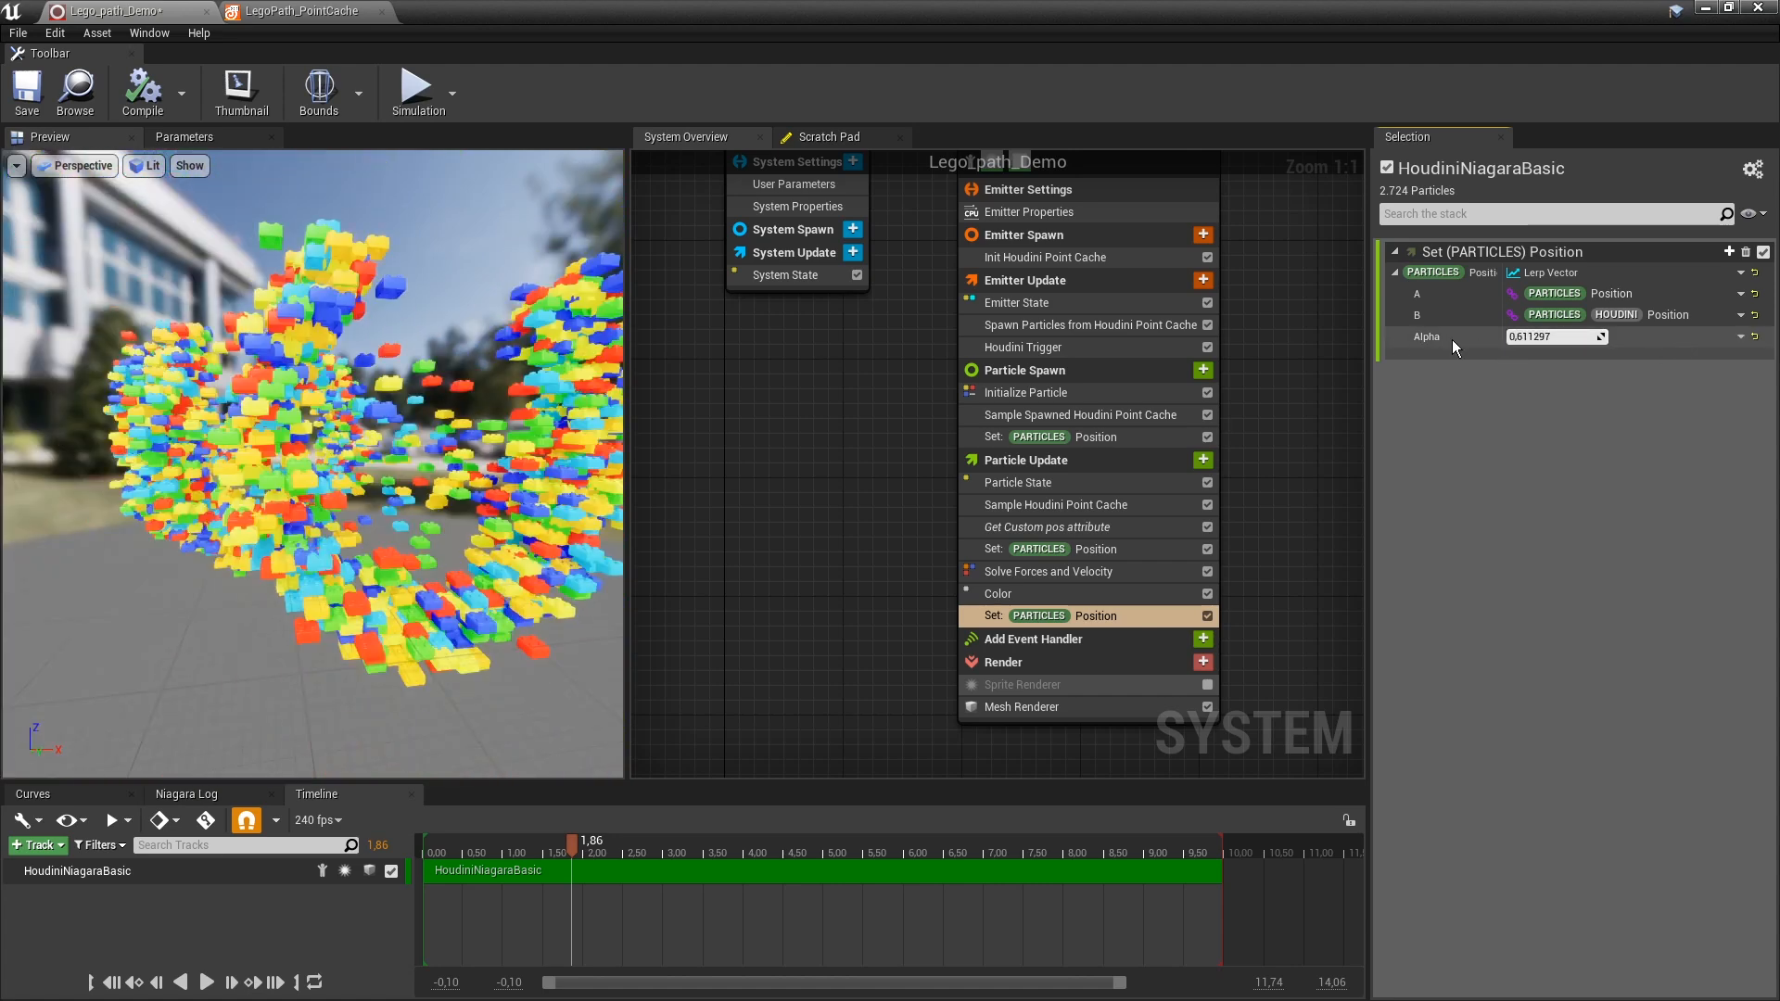
Drive the Lerp Vector's Alpha with a Make Custom Float from Bool dynamic input.
click(1741, 337)
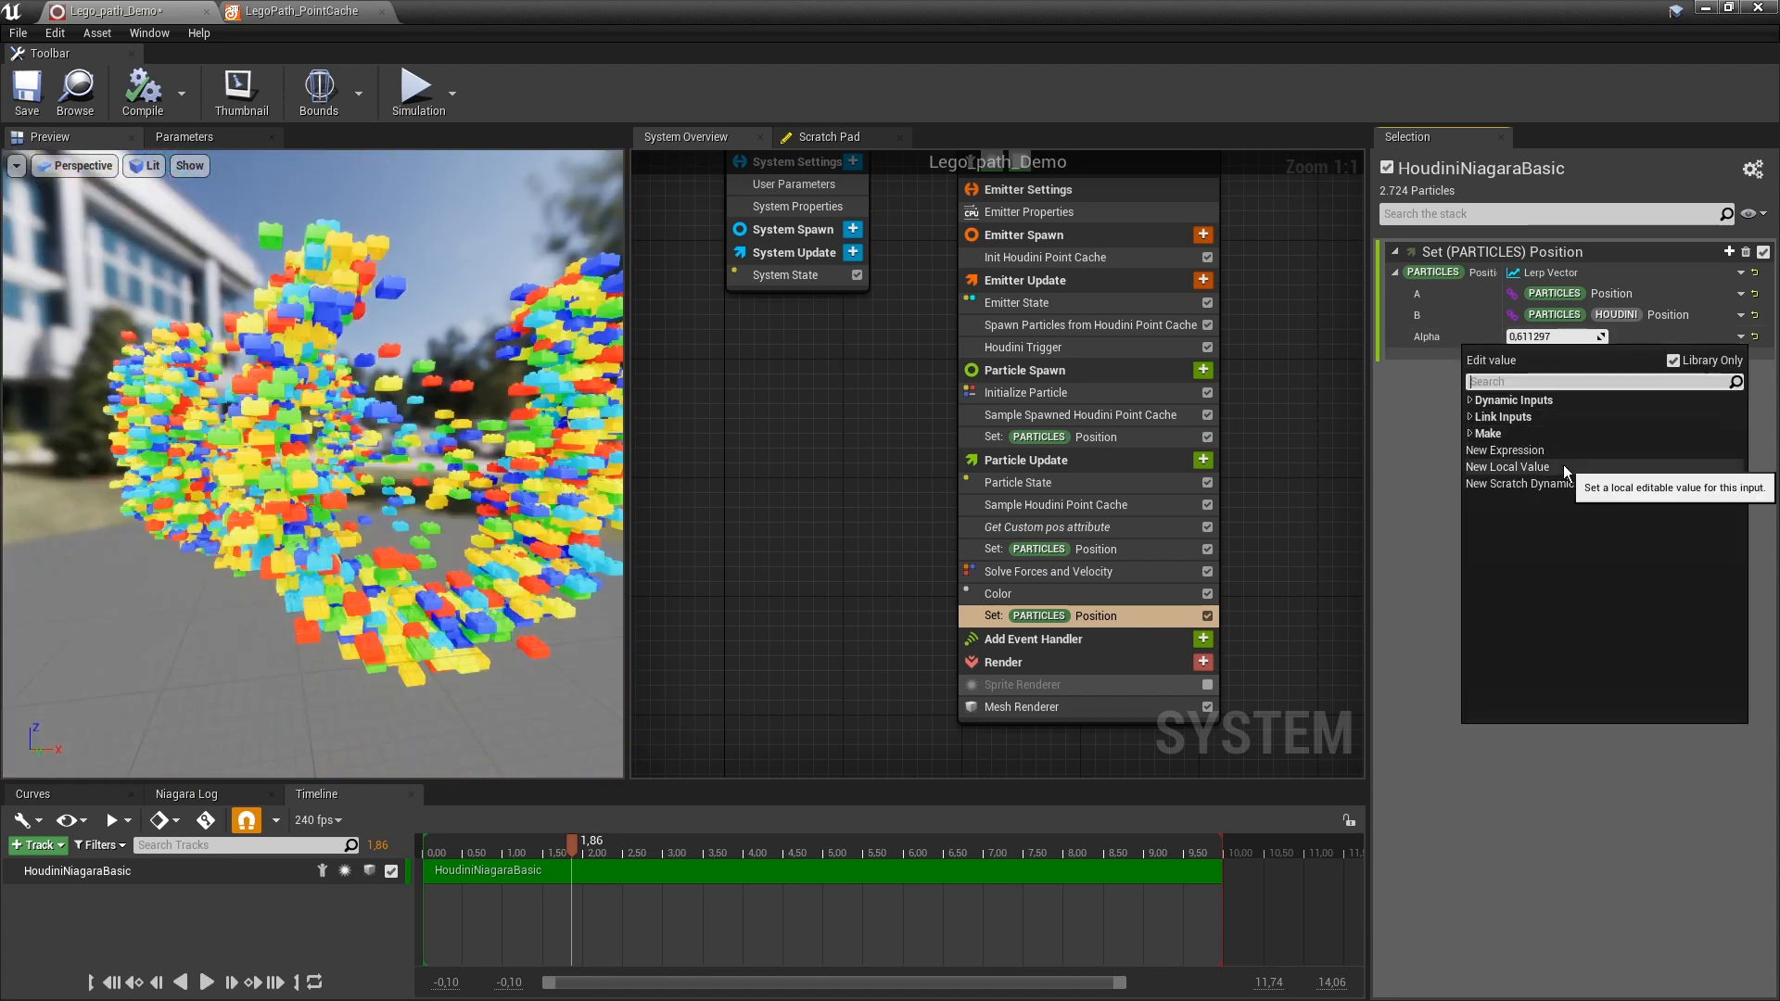
text(boo)
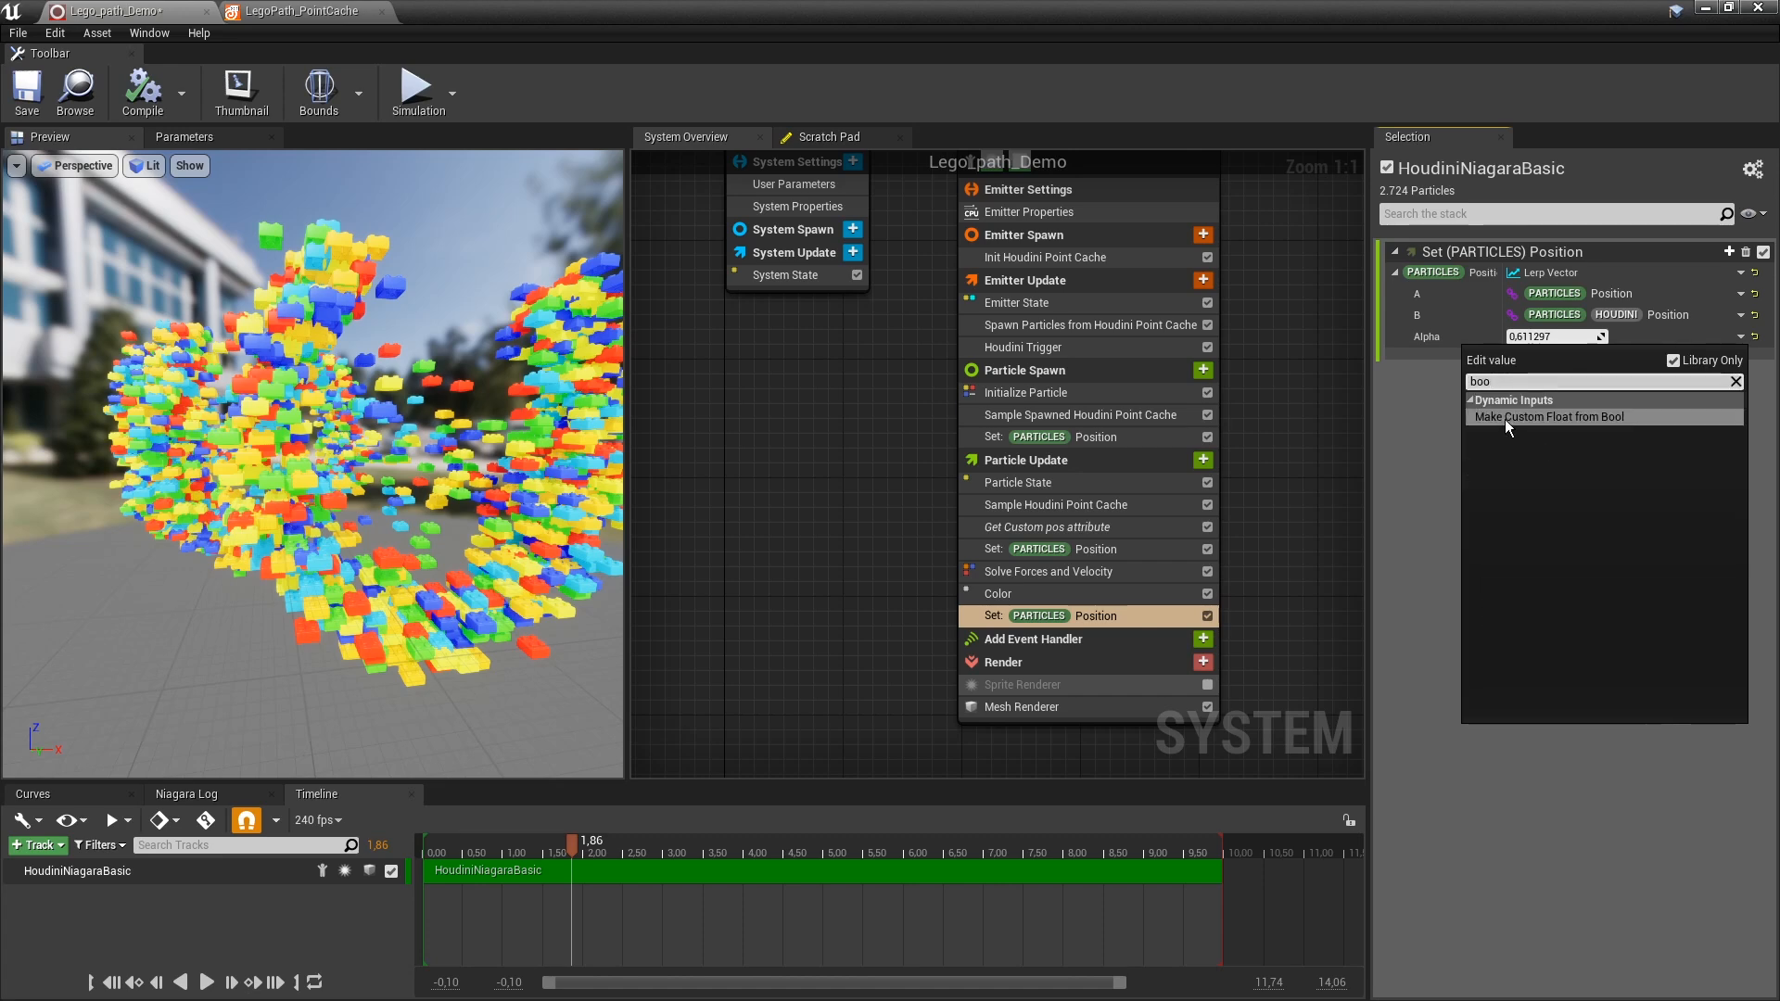
click(1549, 417)
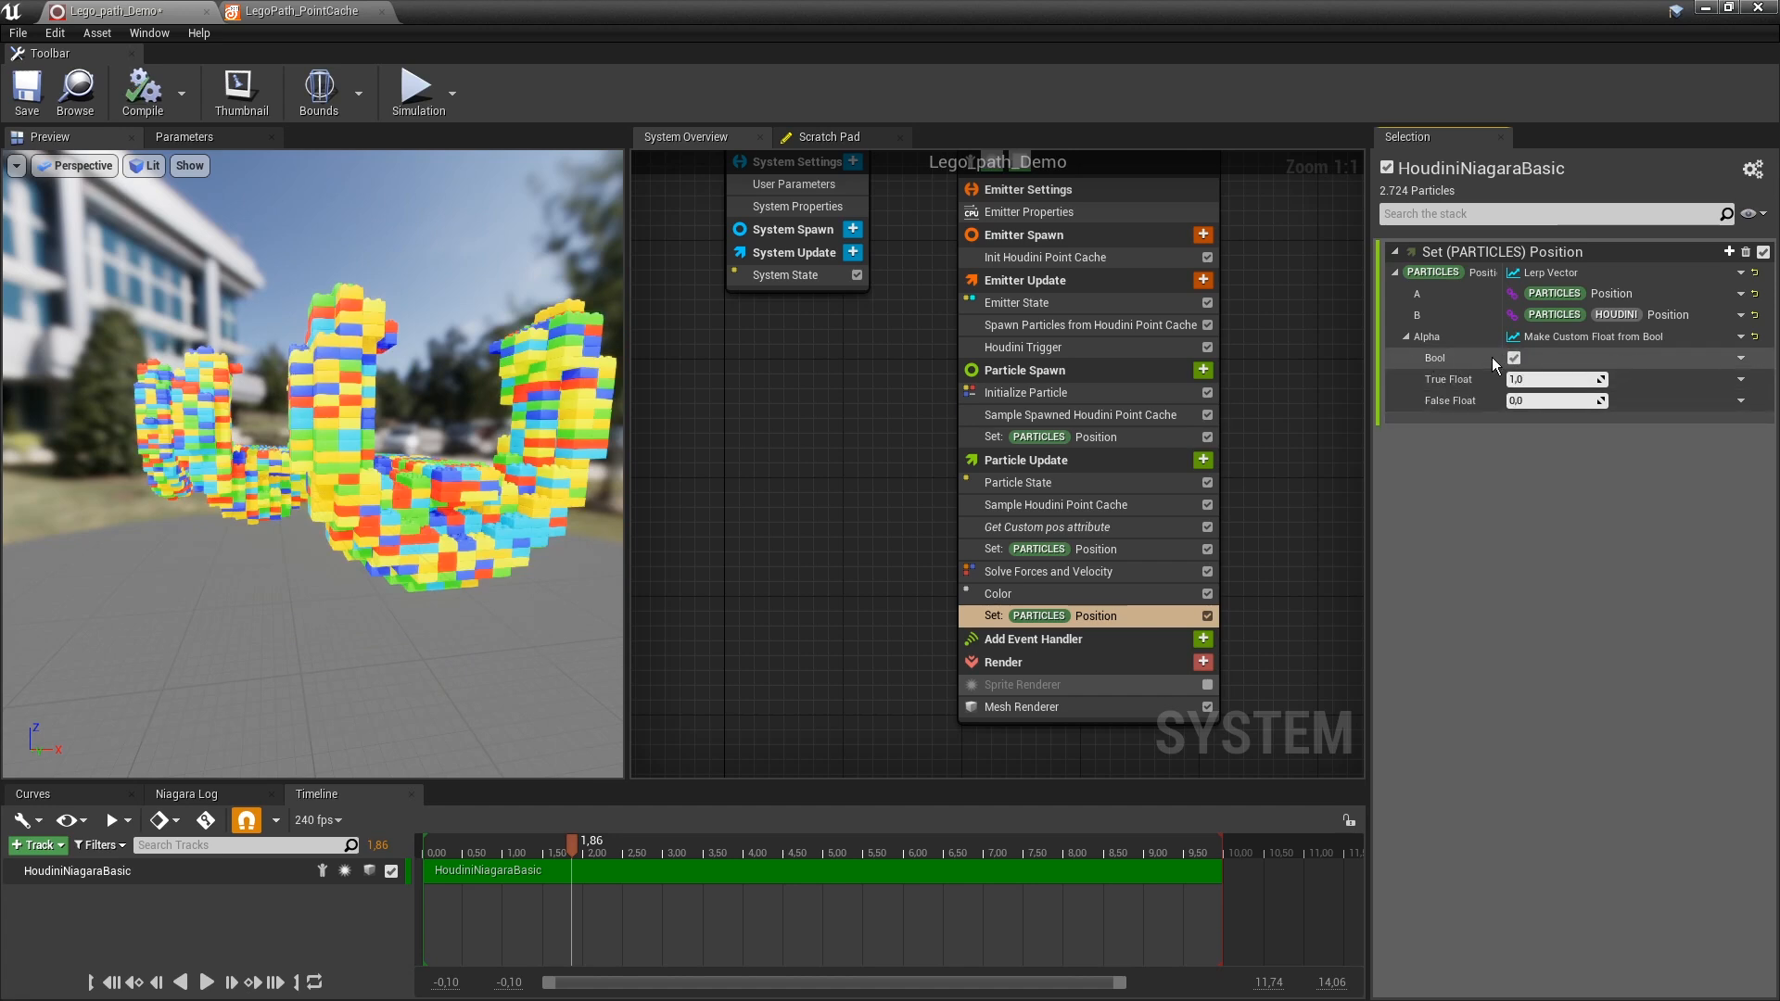
Link the Bool of Make Custom Float from Bool to EMITTER T5 Trigger and save the Niagara system.
click(1742, 361)
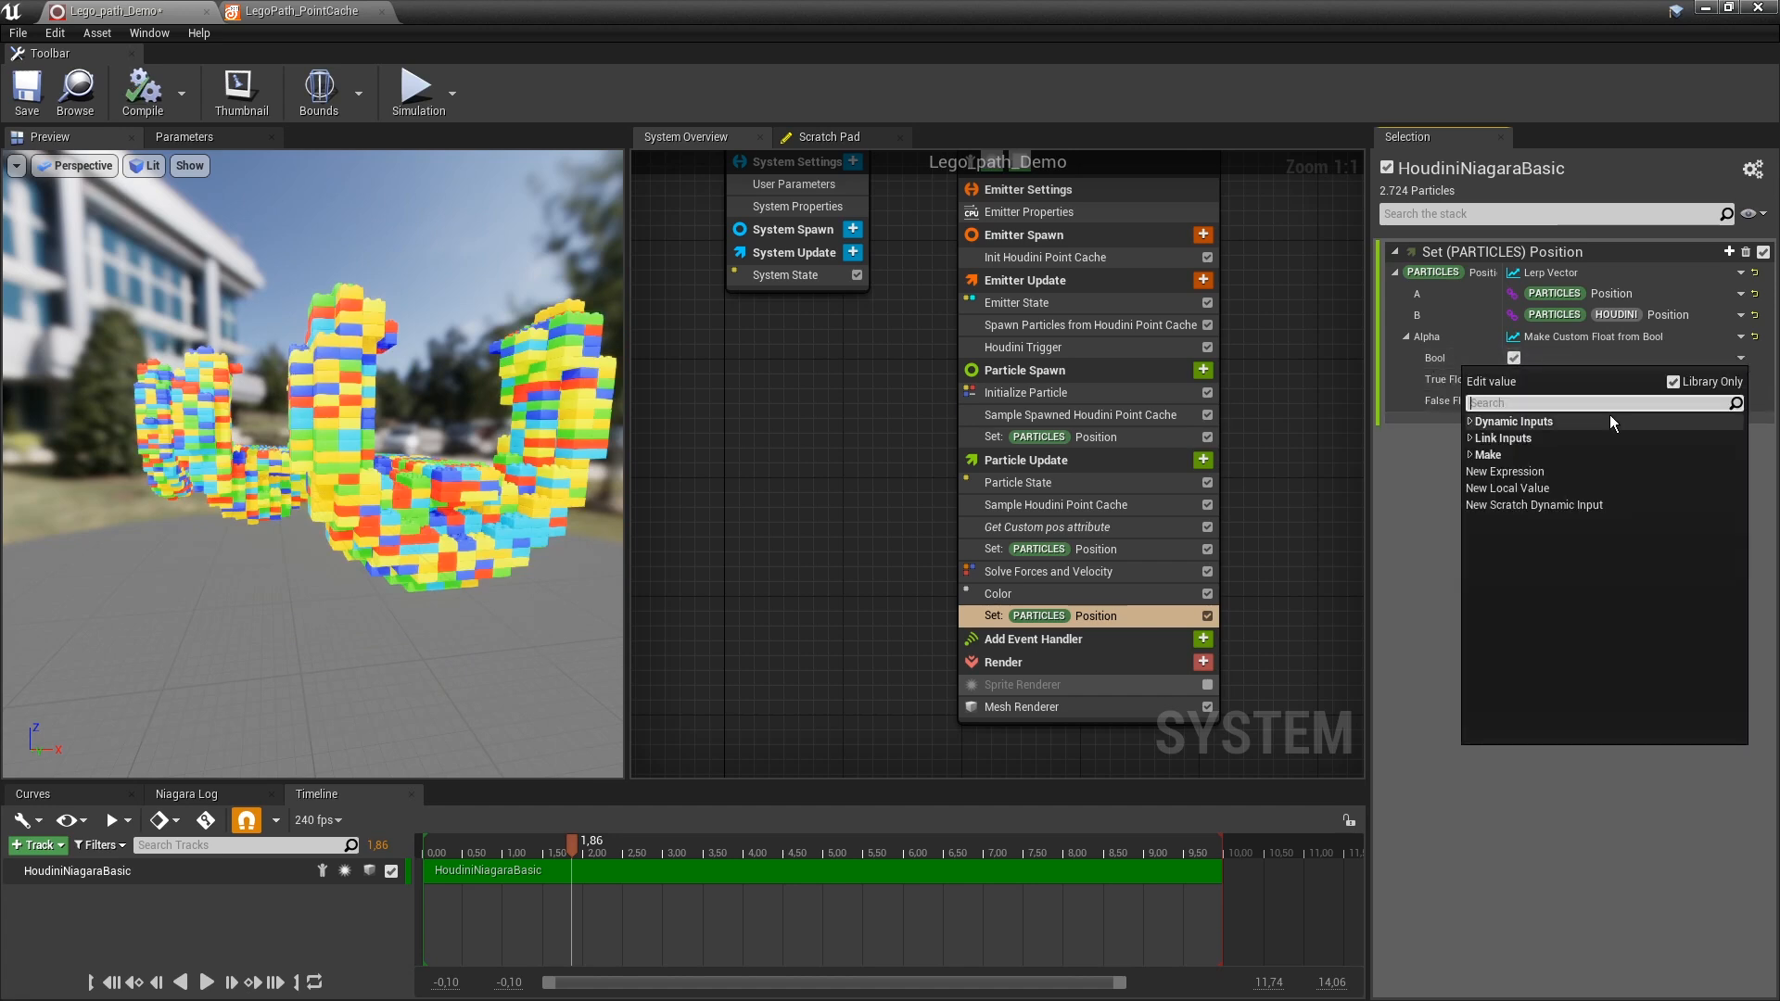
text(T)
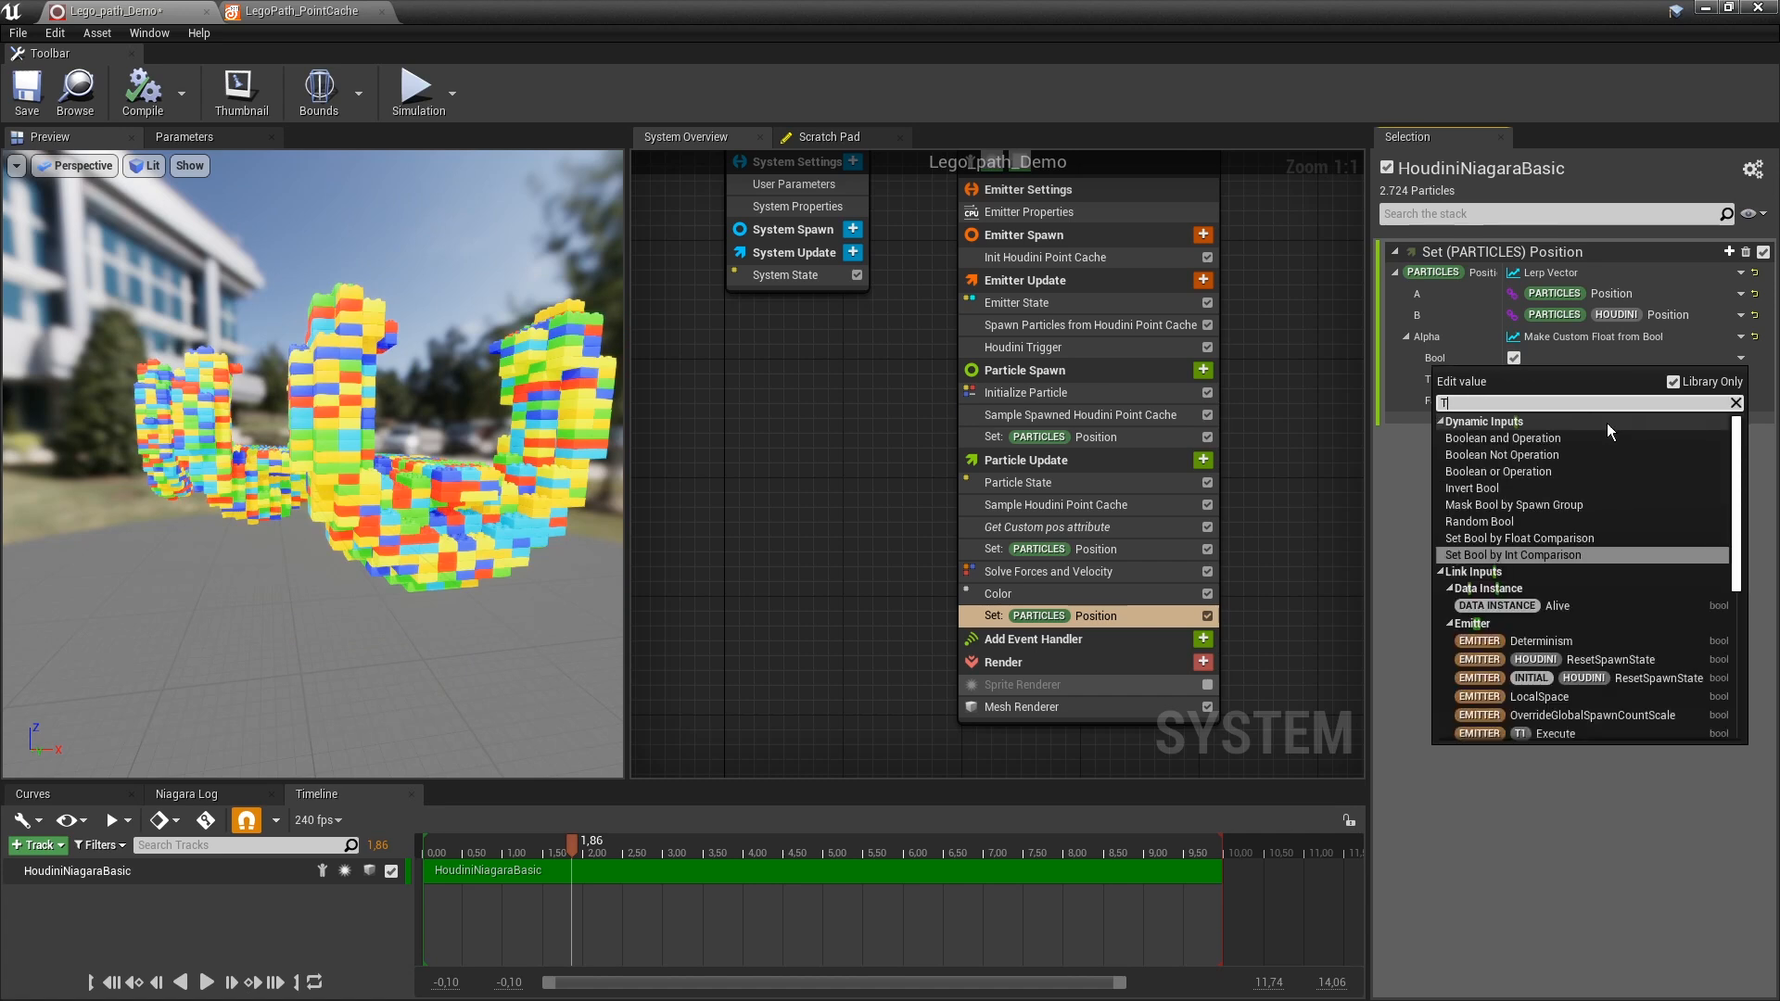
scroll(1561, 526, down, 3)
click(1554, 600)
drag(427, 421, 427, 509)
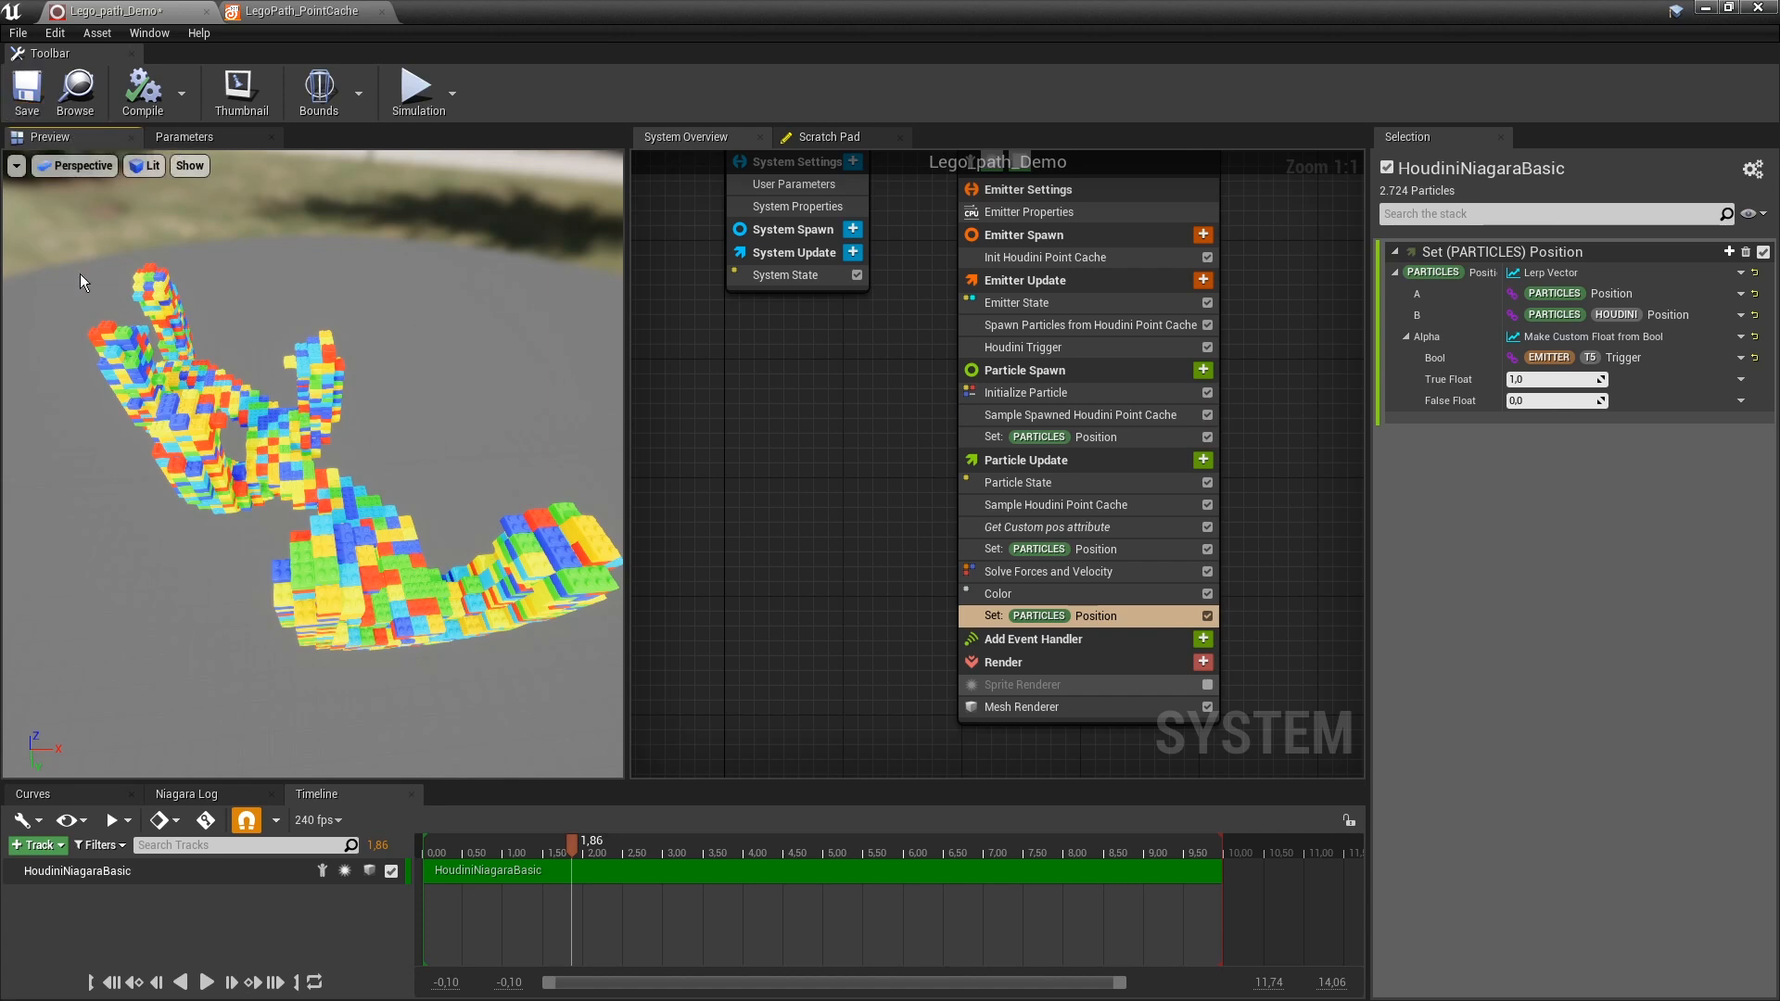
click(27, 93)
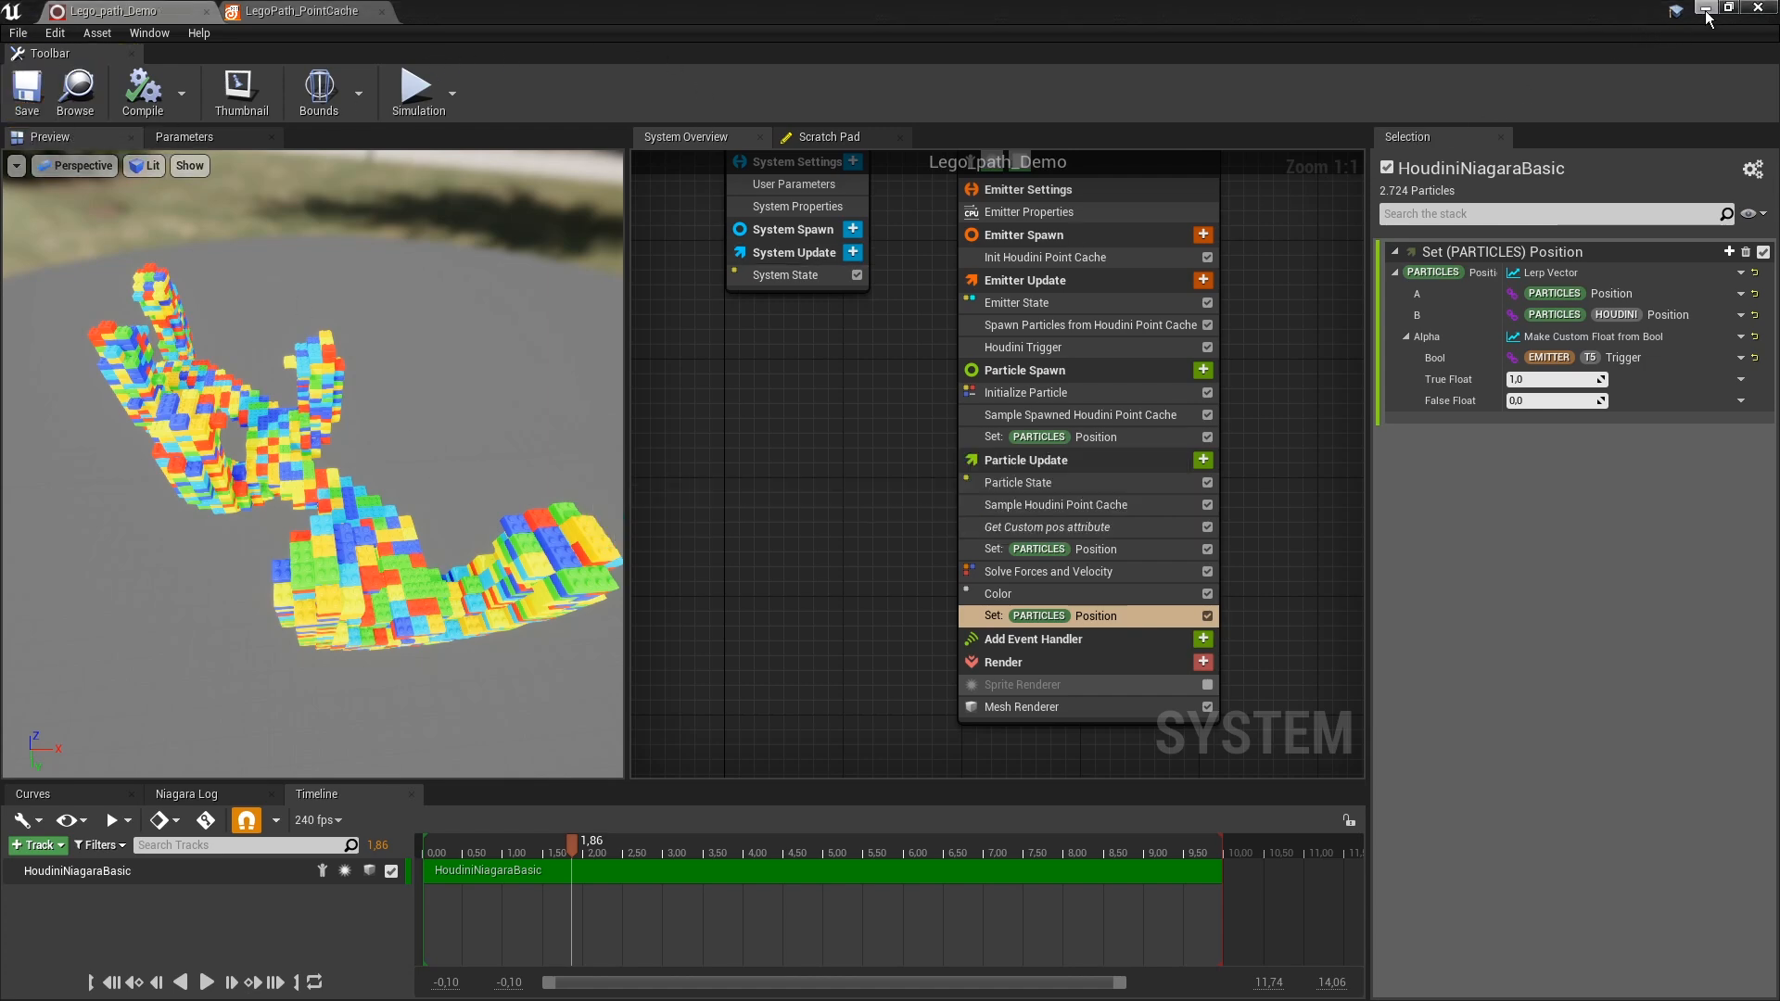
Return to the level editor and place the Lego_path_Demo system from the Niagara/Tutorial folder into the level.
click(1706, 10)
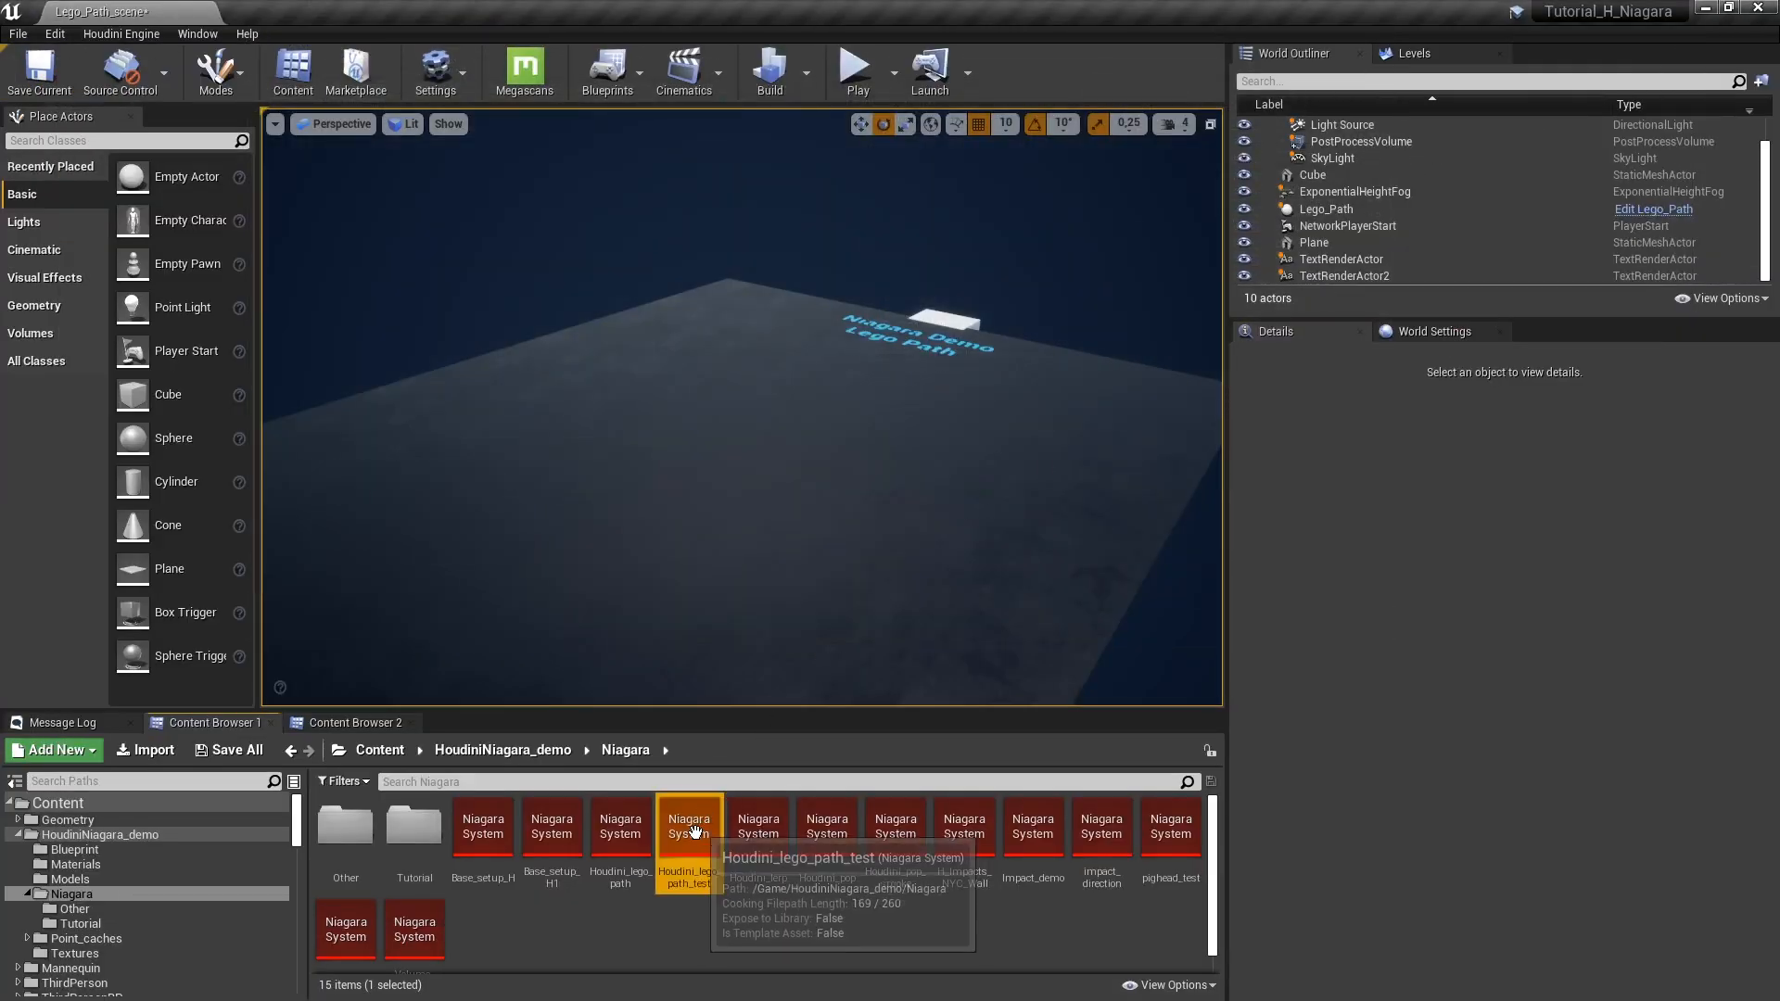
click(82, 925)
click(774, 874)
drag(479, 839, 734, 461)
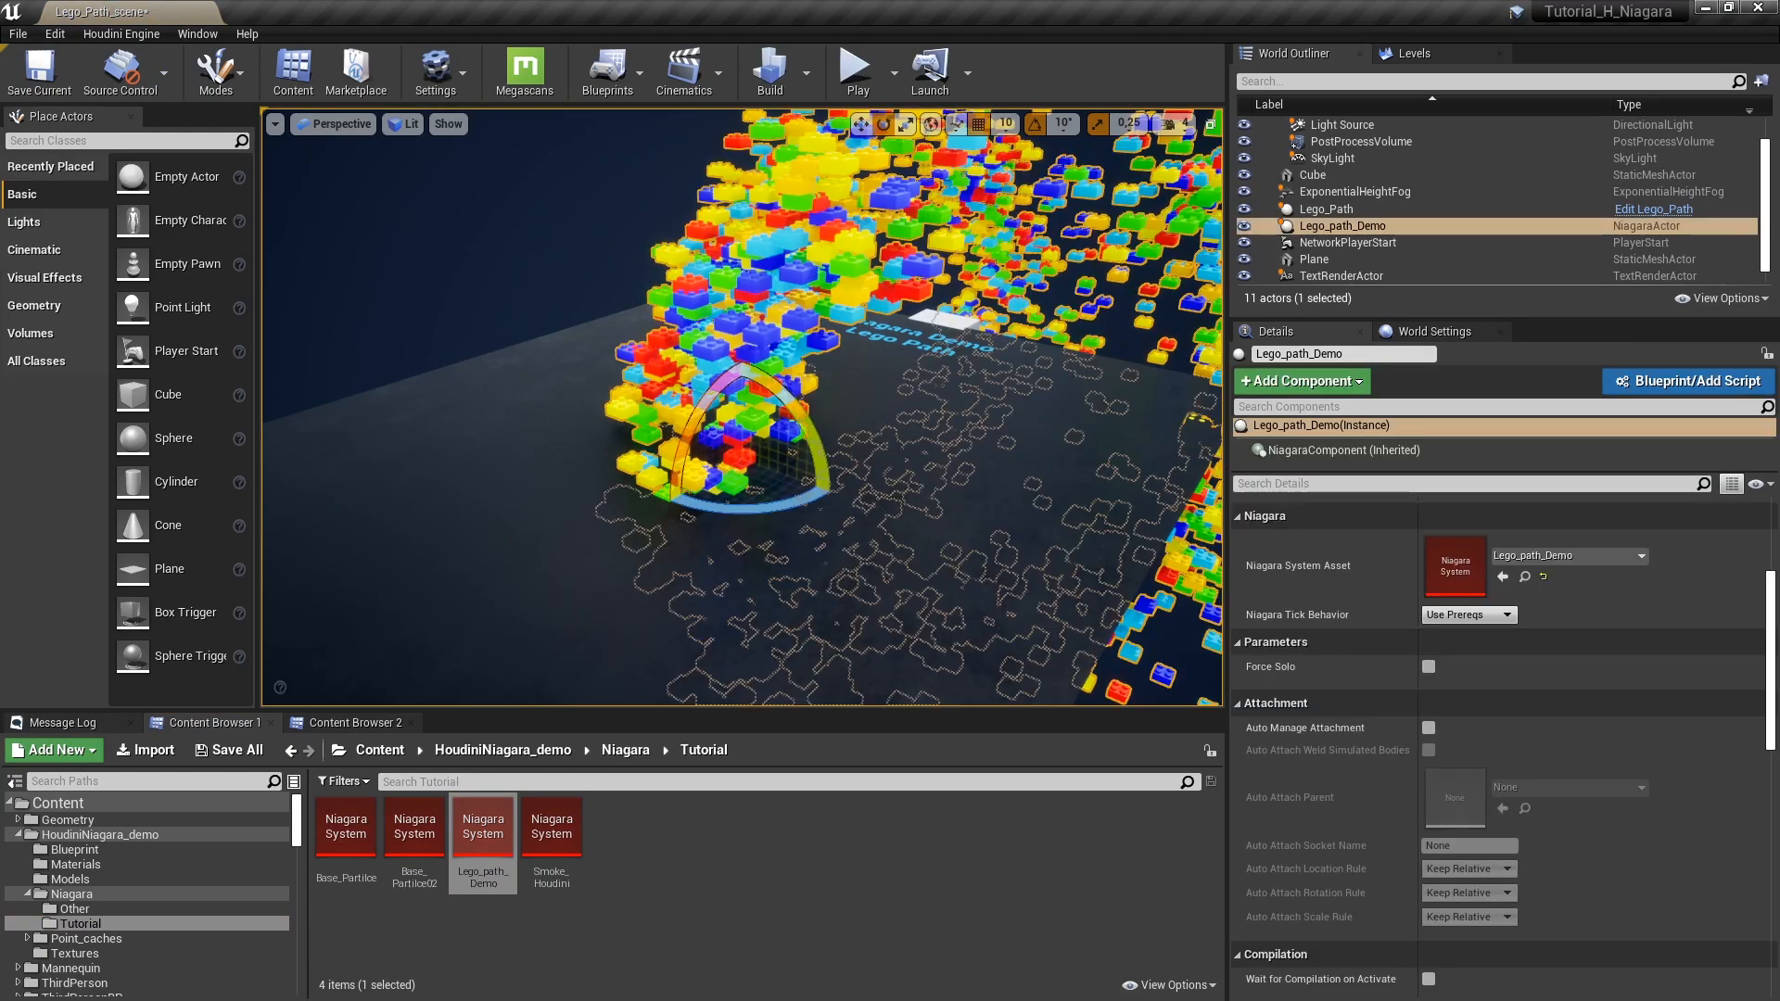
Reset the placed Lego_path_Demo actor's location to 0, 0, 0 and view it in the viewport without editor overlays.
scroll(1651, 649, up, 5)
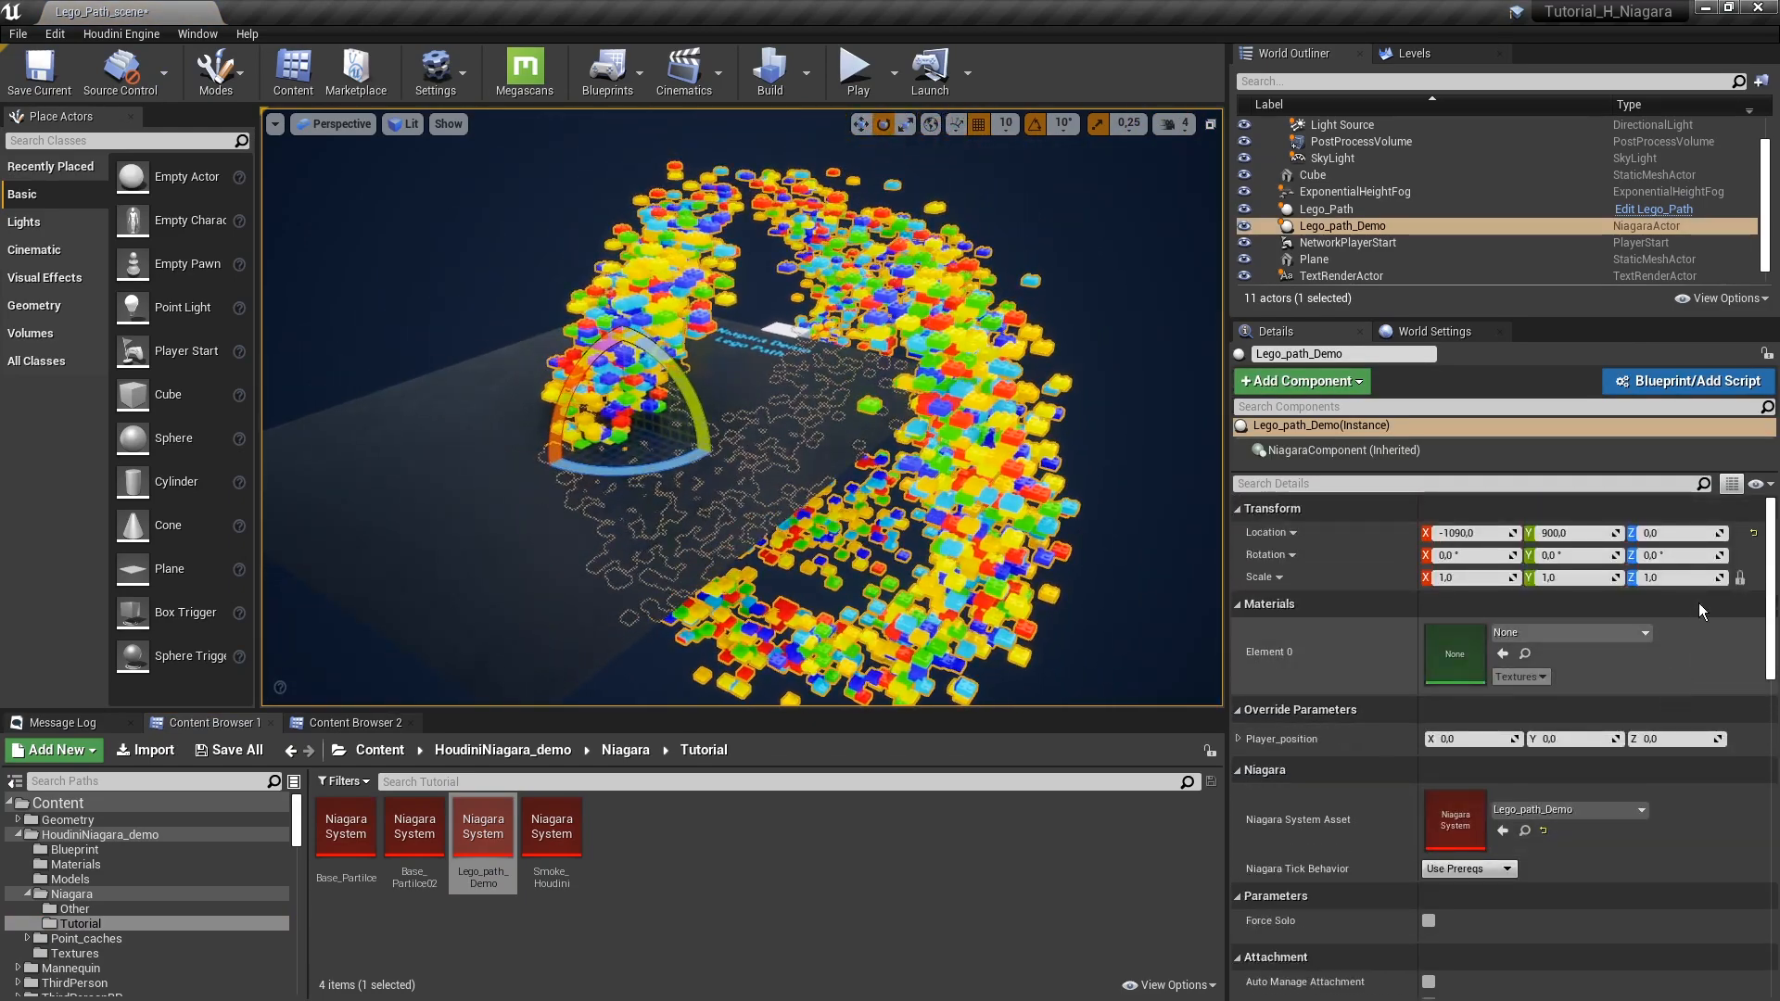
click(1753, 533)
right_drag(916, 586, 892, 561)
key(g)
right_drag(955, 291, 1029, 344)
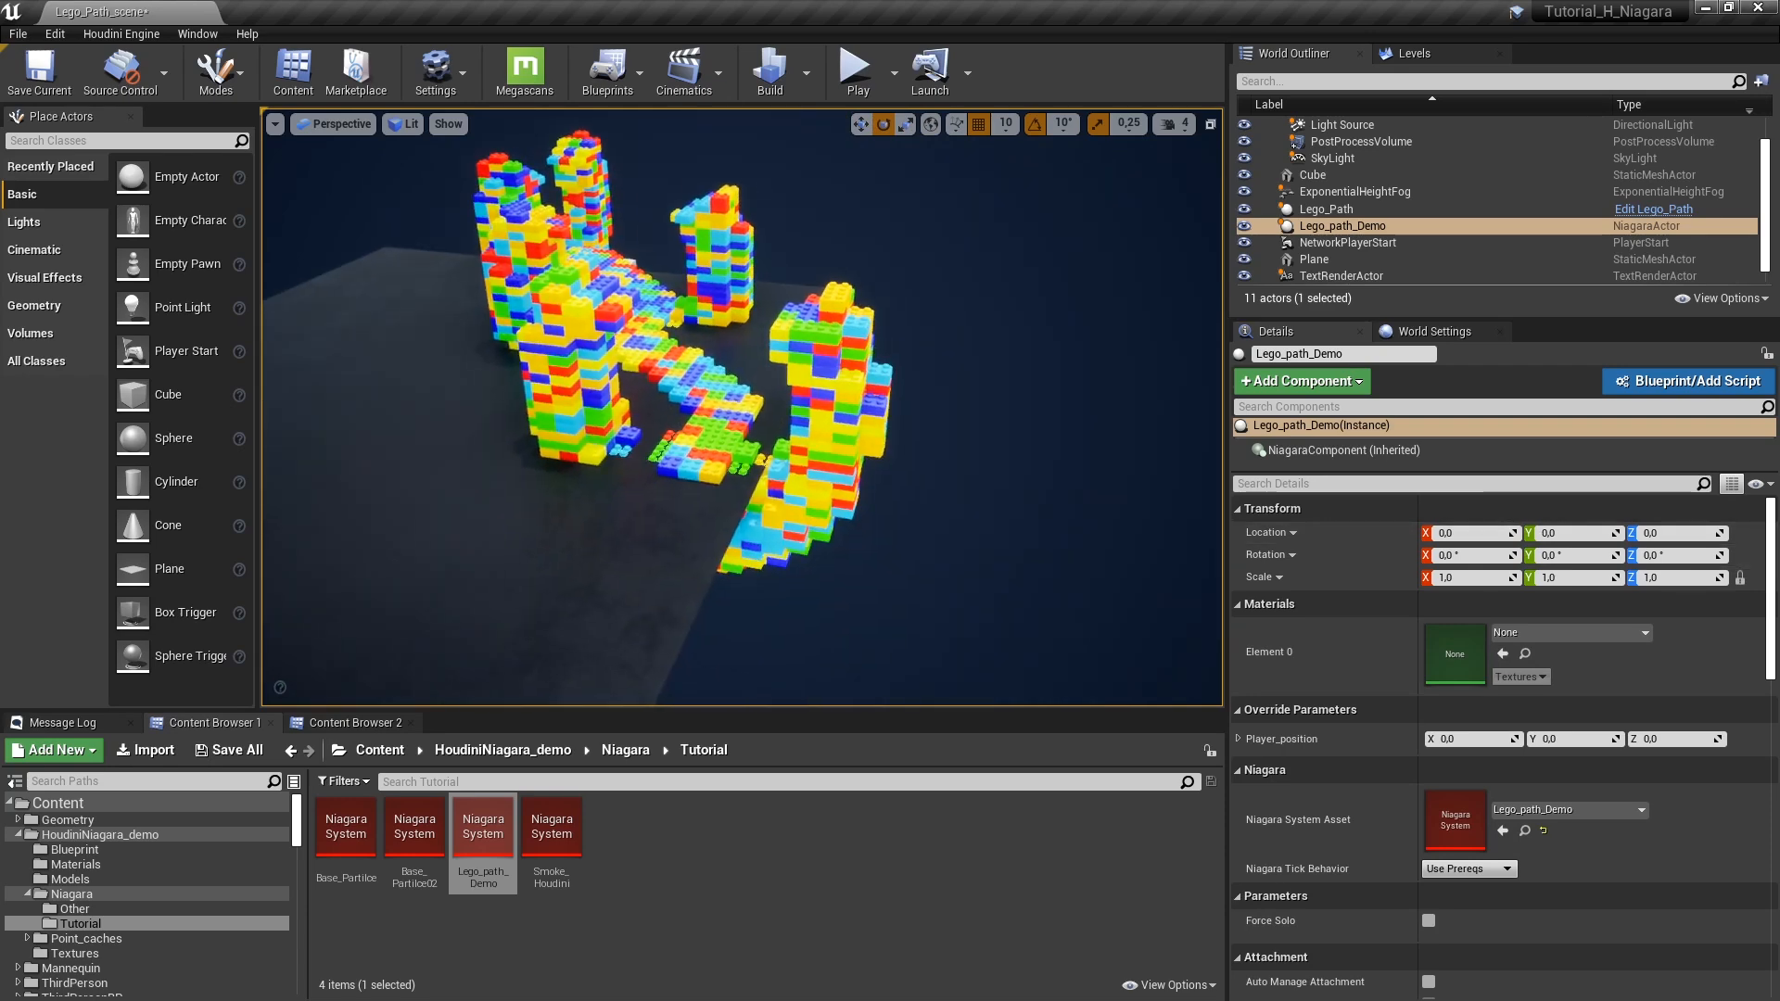
Restore the editor overlays and move the Lego_path_Demo actor along X to -50.
key(g)
key(w)
mouse_move(826, 367)
mouse_down()
mouse_move(881, 365)
mouse_move(831, 368)
mouse_up()
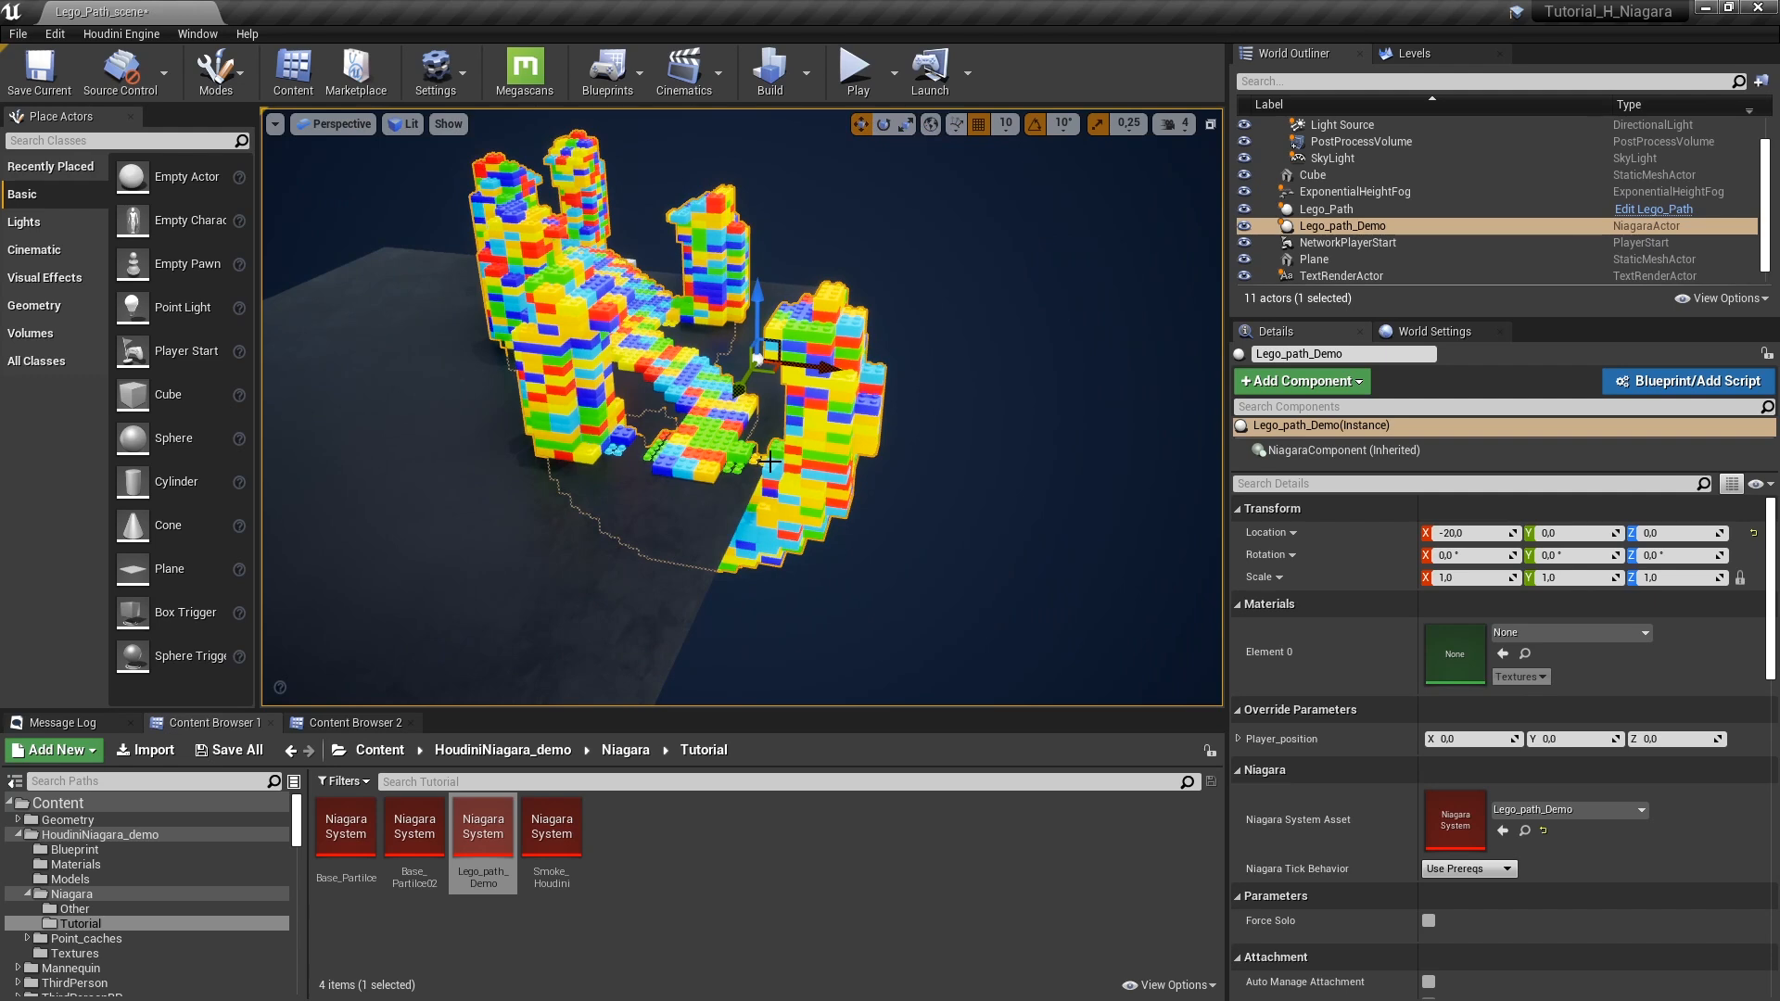
mouse_move(758, 358)
mouse_down()
mouse_move(796, 360)
mouse_move(764, 364)
mouse_up()
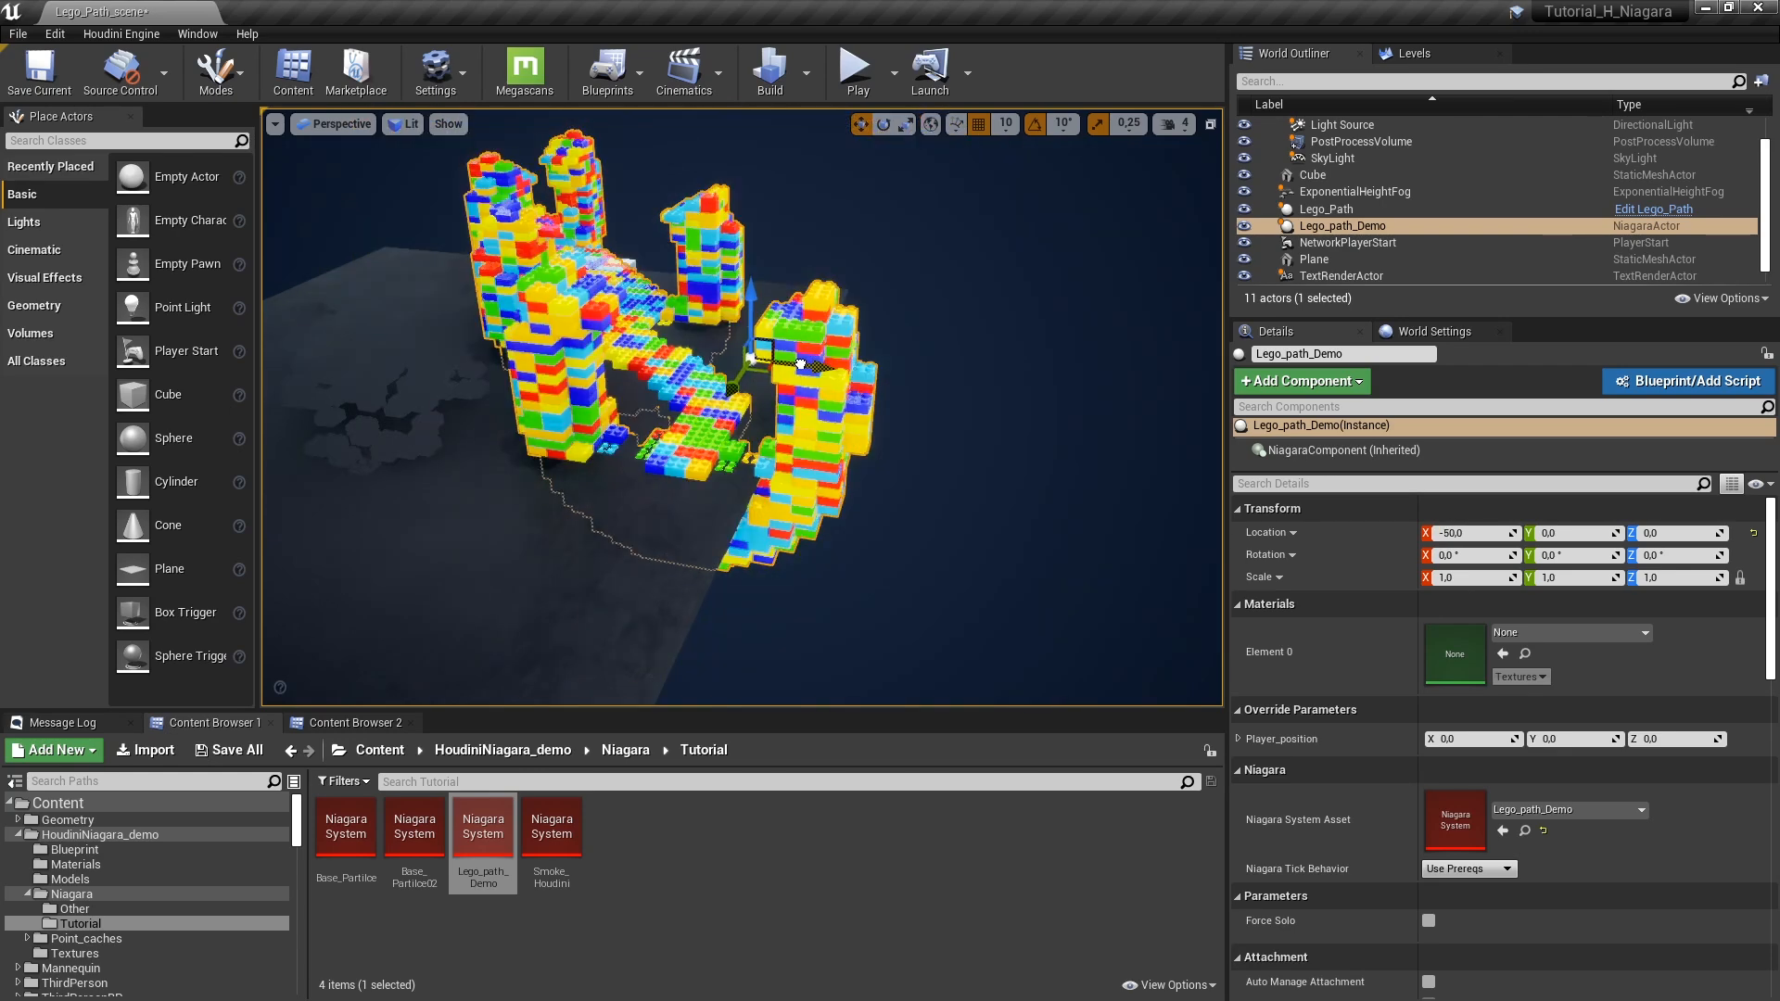
Open the Lego_path_Demo Niagara system and create a float particle attribute named NormalizedDistanceToPawn.
double_click(486, 832)
right_drag(1236, 501, 1083, 467)
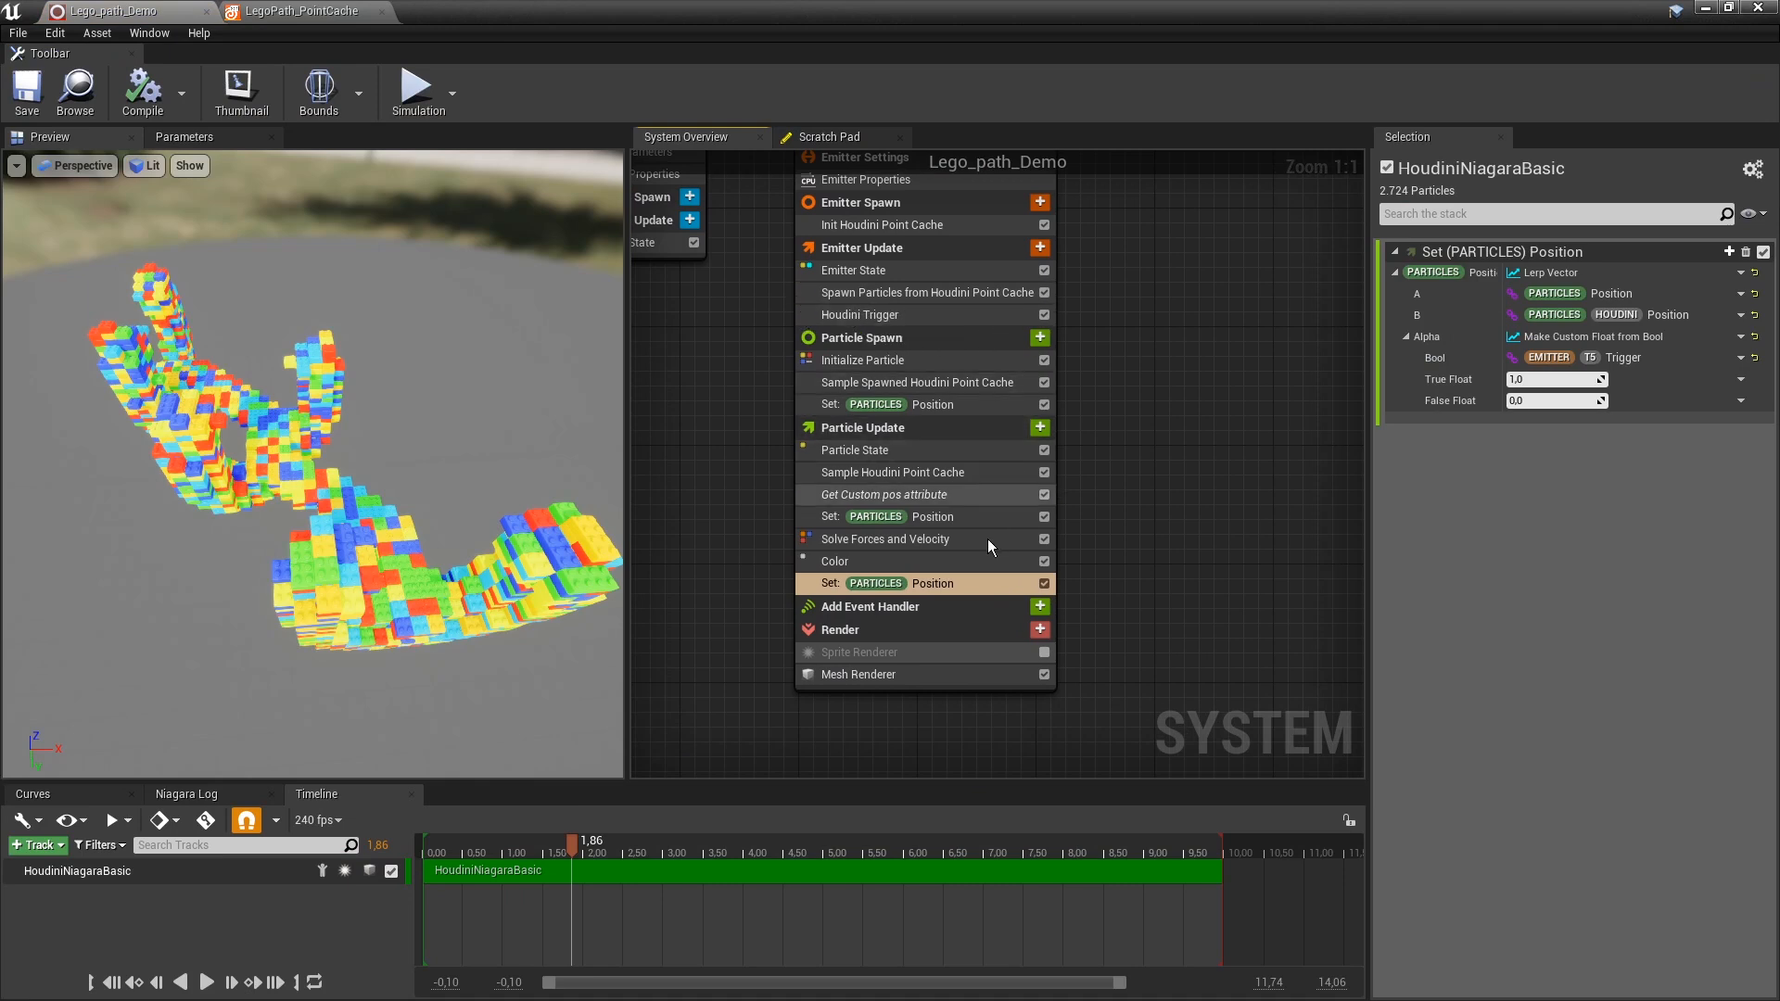
mouse_move(1143, 529)
right_down()
mouse_move(1129, 468)
mouse_move(1149, 548)
right_up()
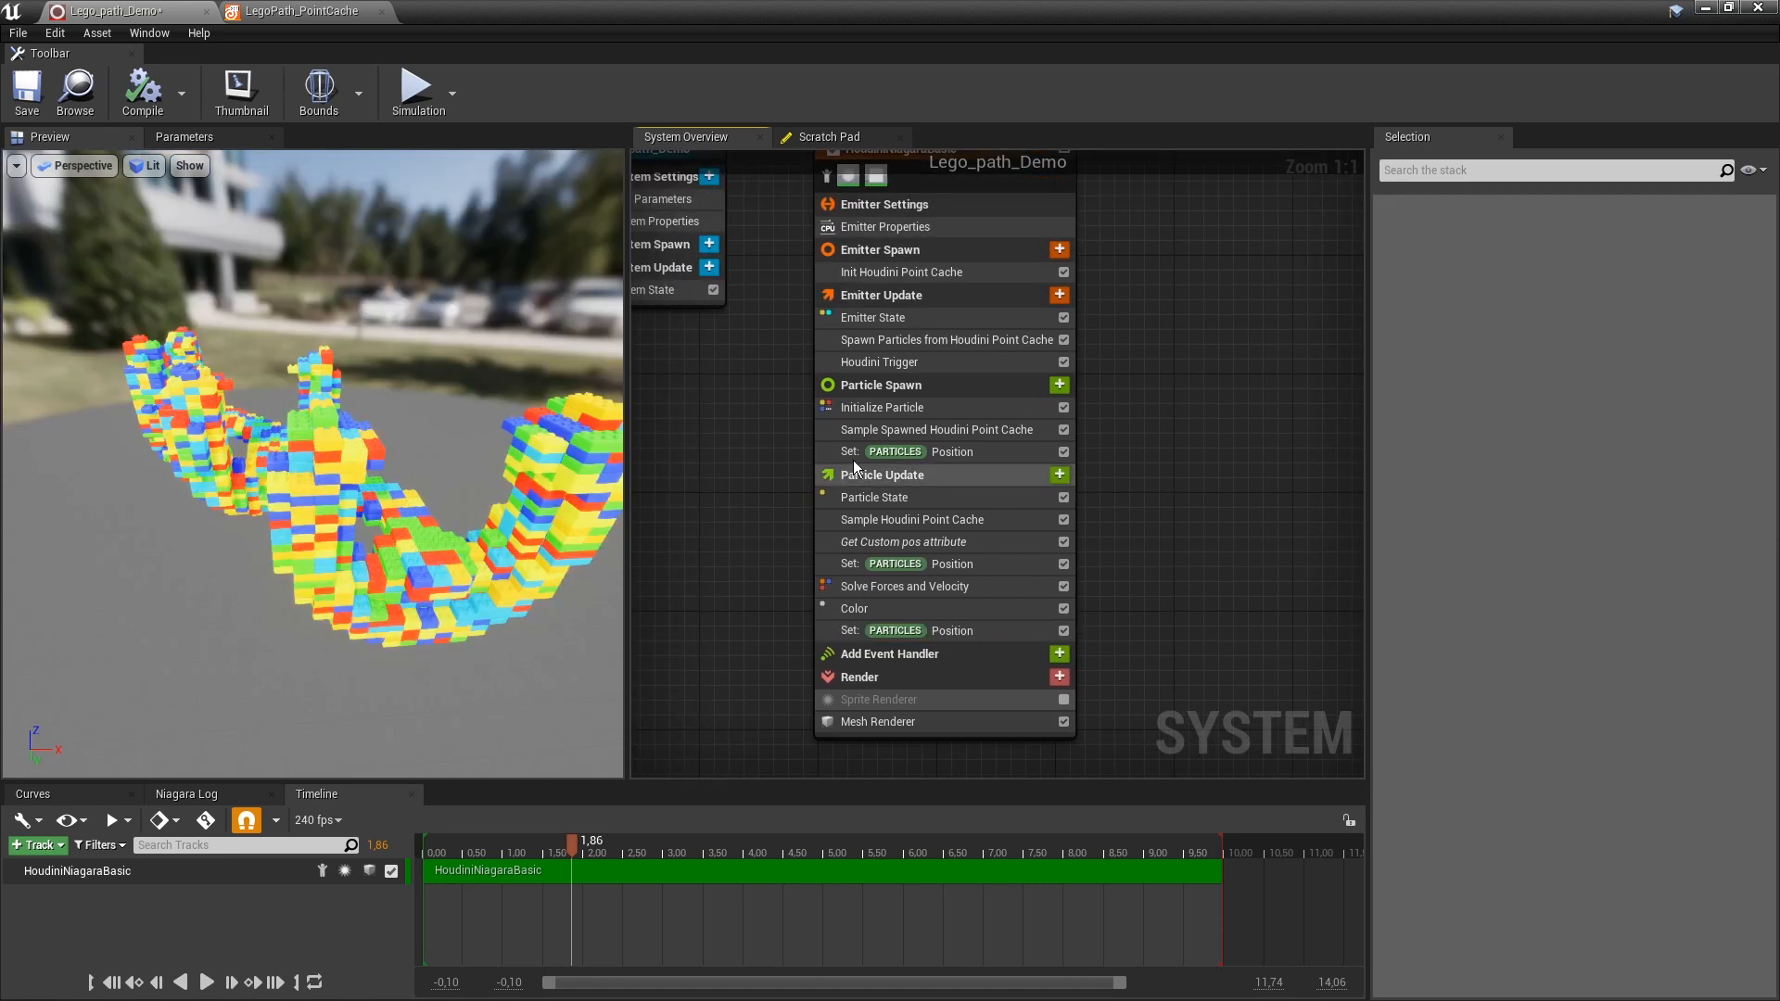
click(184, 137)
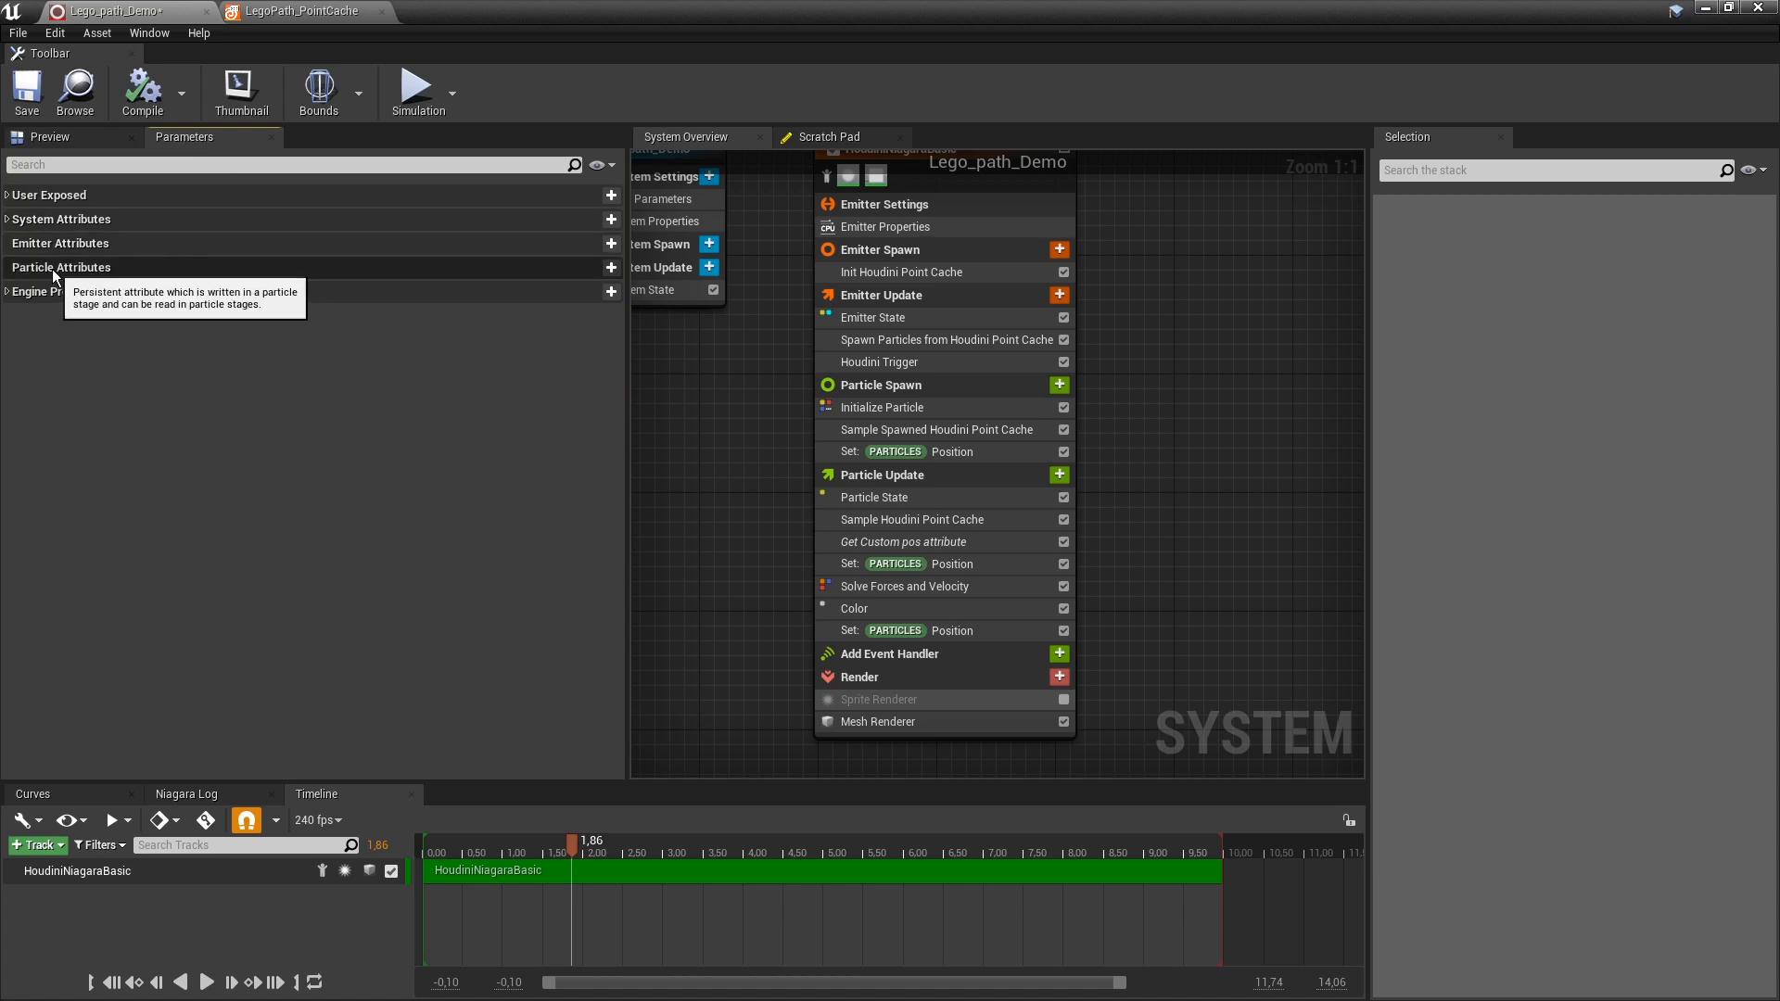
click(611, 268)
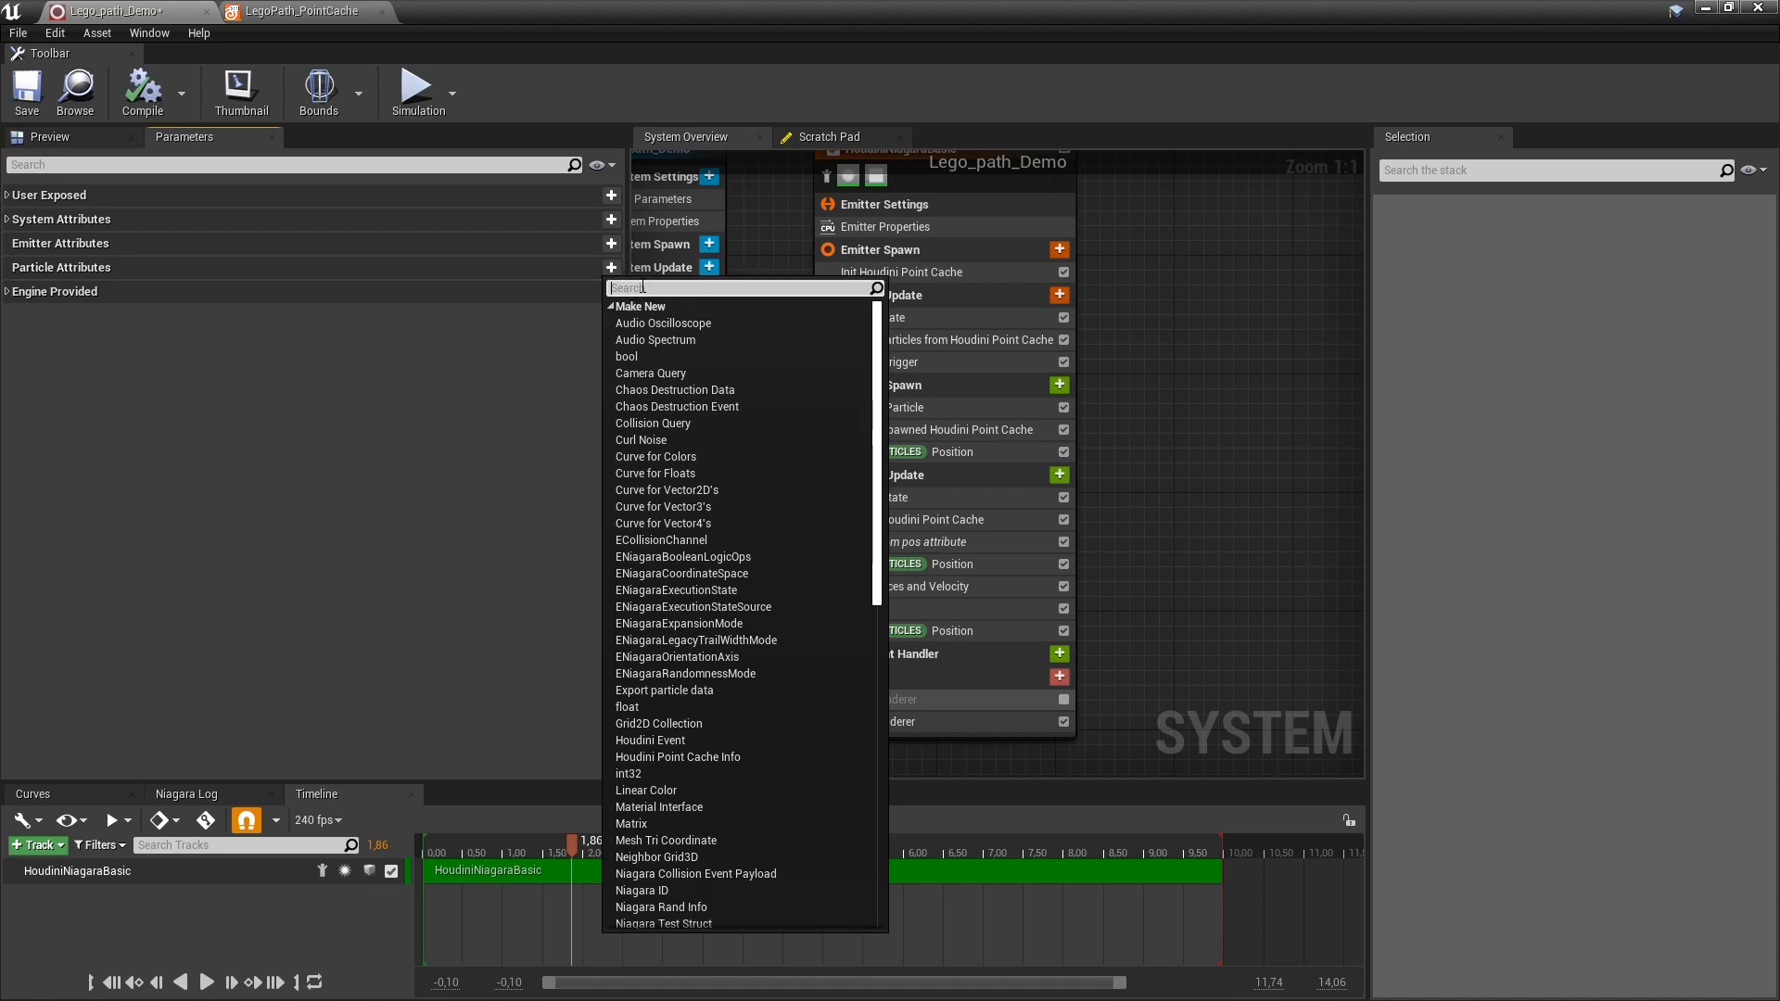
text(fl)
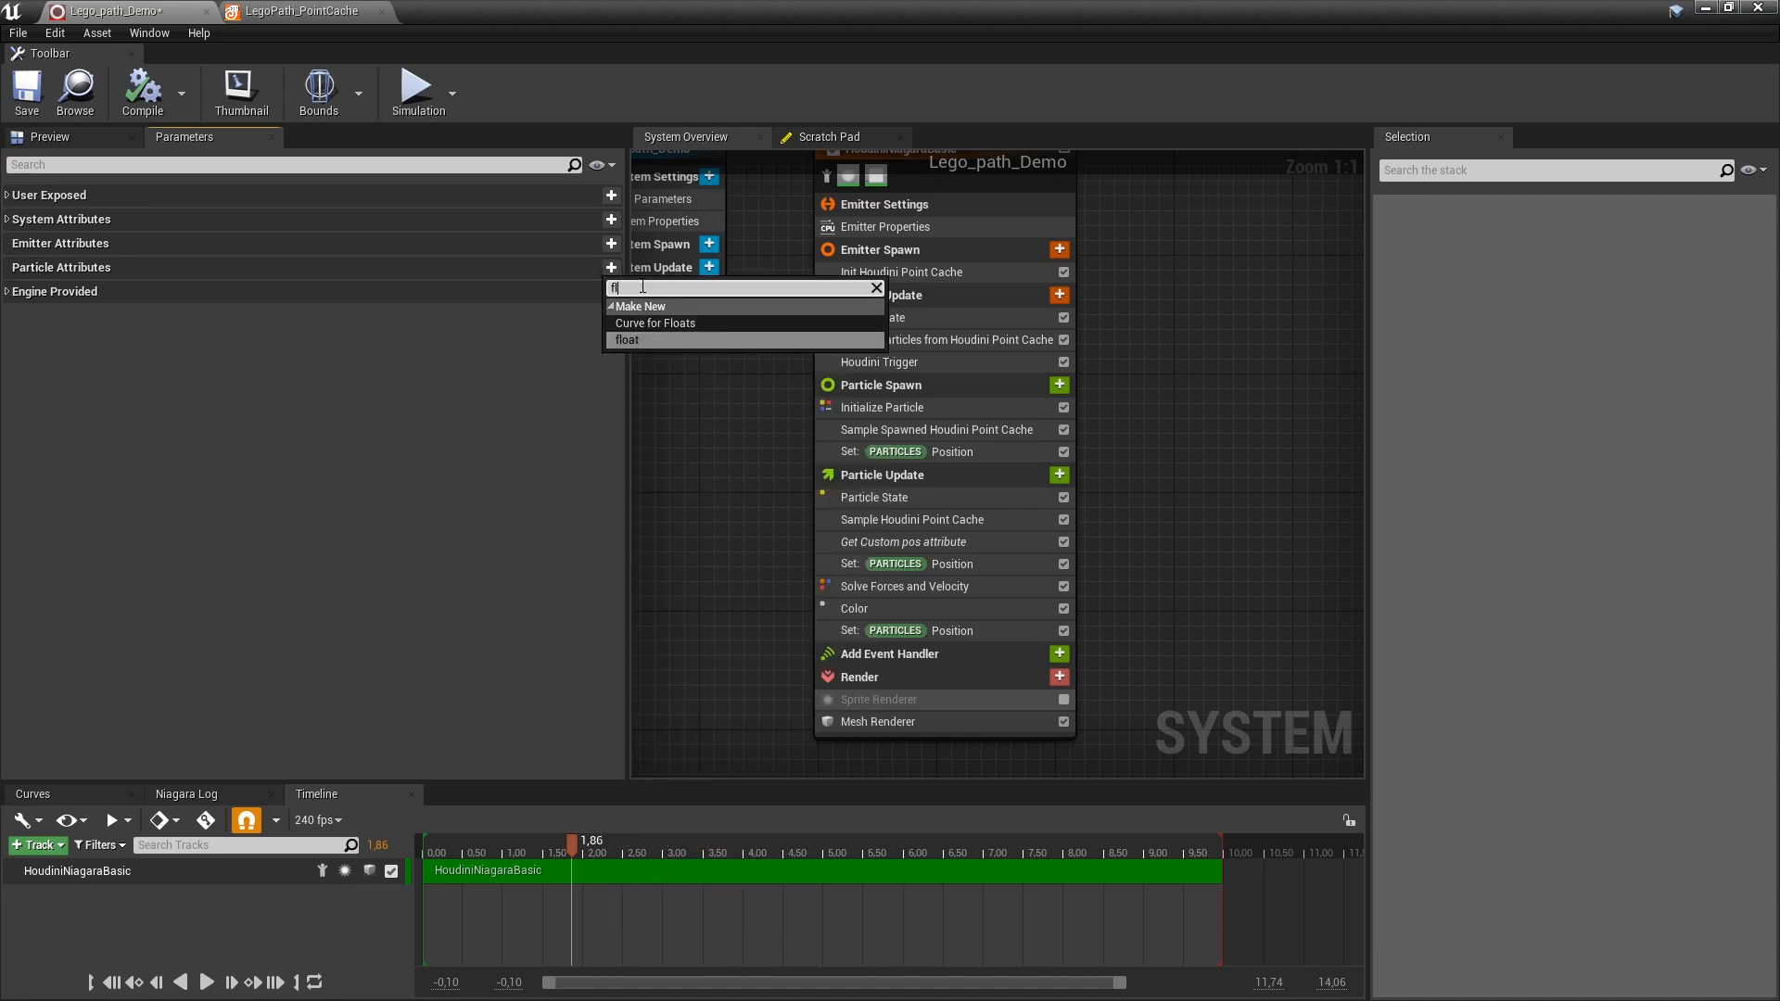
click(627, 341)
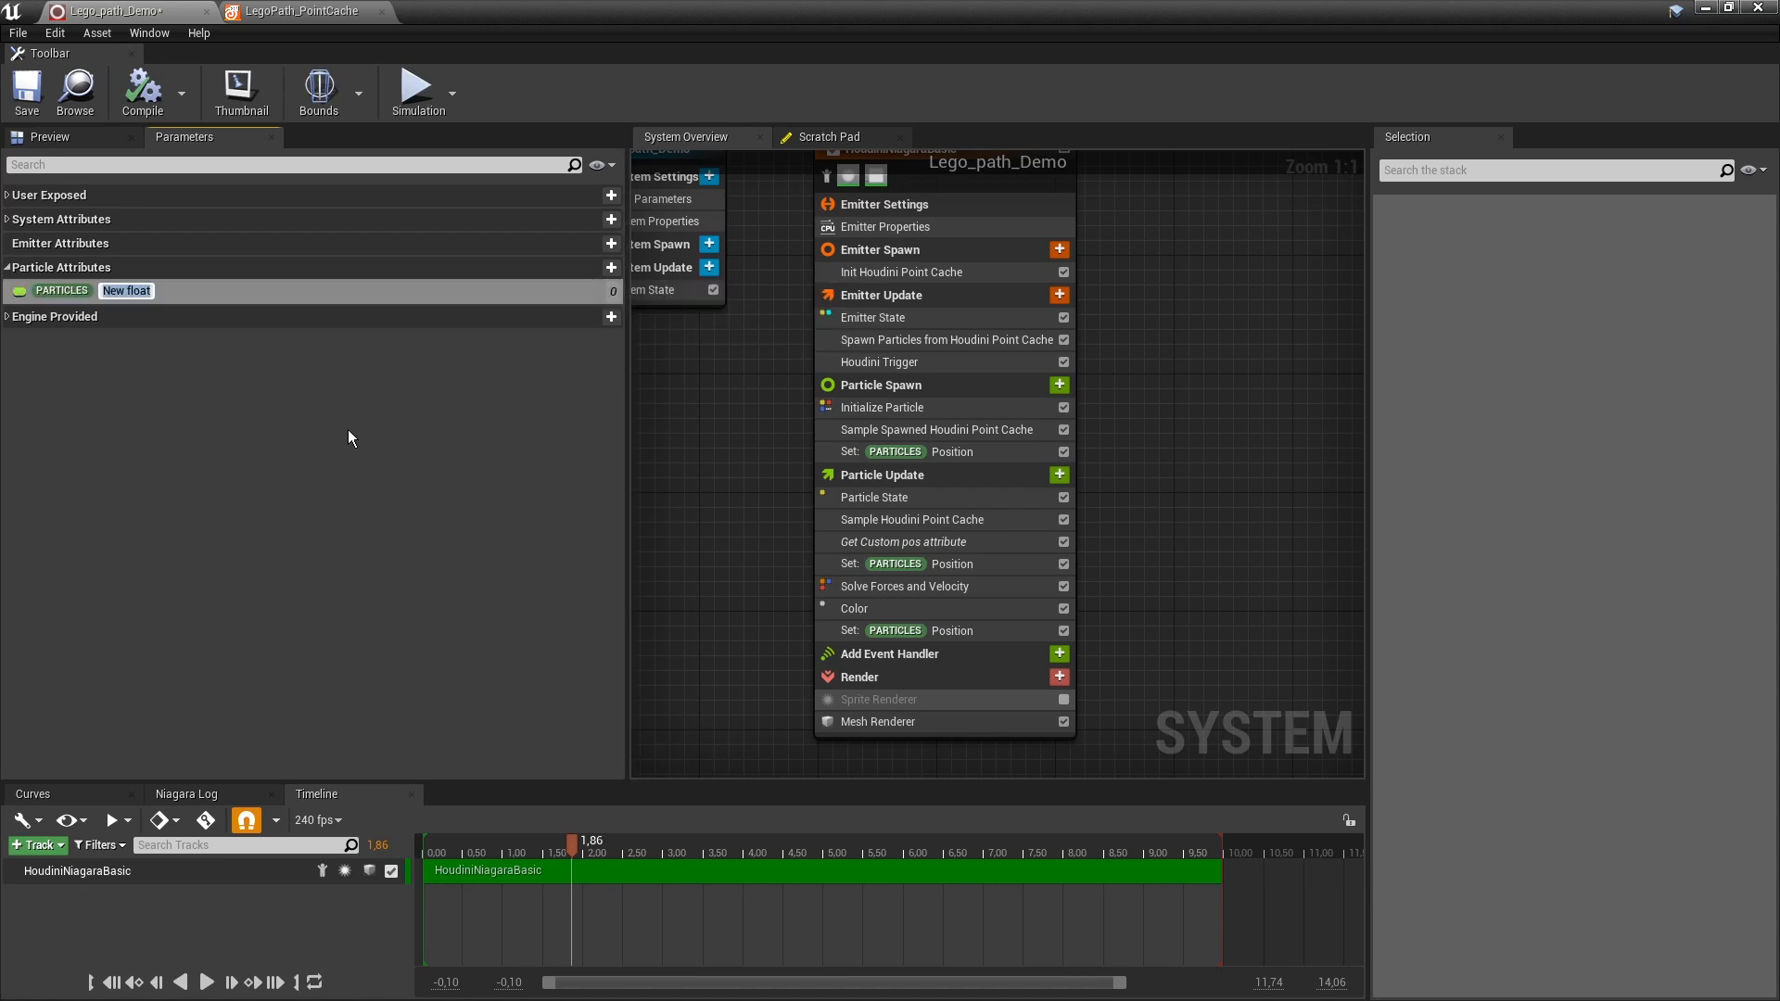
text(NormalizedDistanceToPawn)
key(Return)
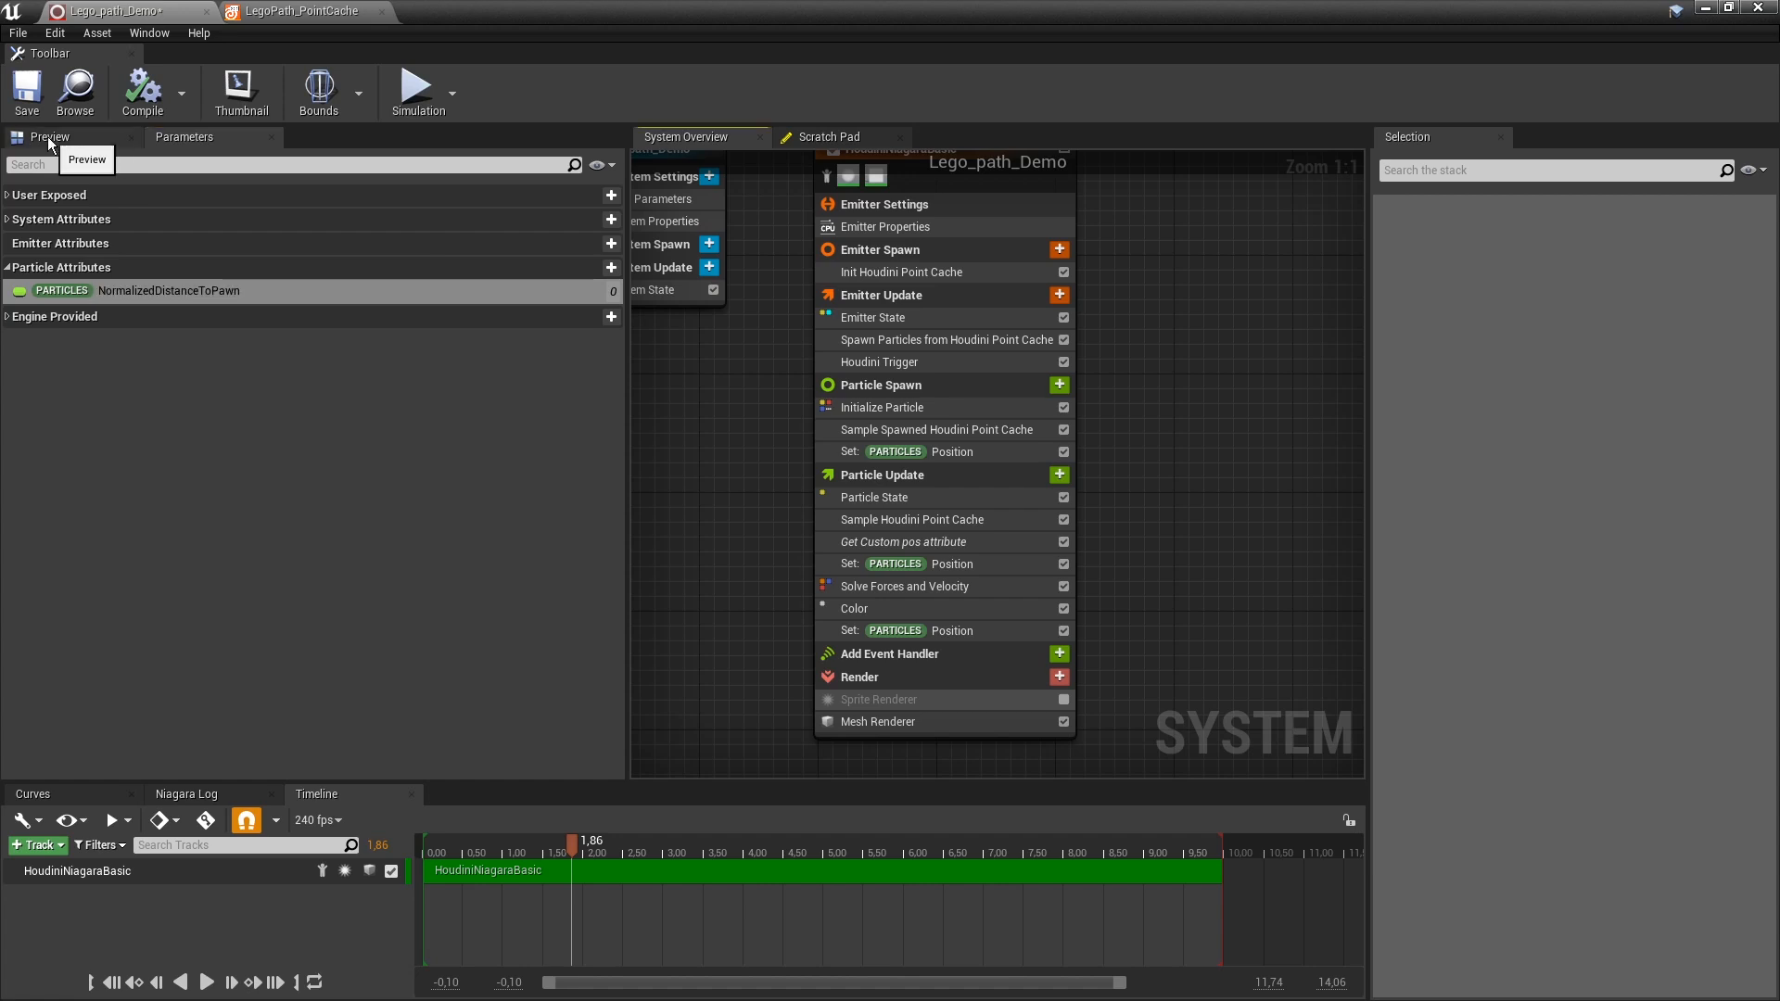
Add a Set Parameters module at the end of Particle Update and assign it PARTICLES NormalizedDistanceToPawn.
click(48, 137)
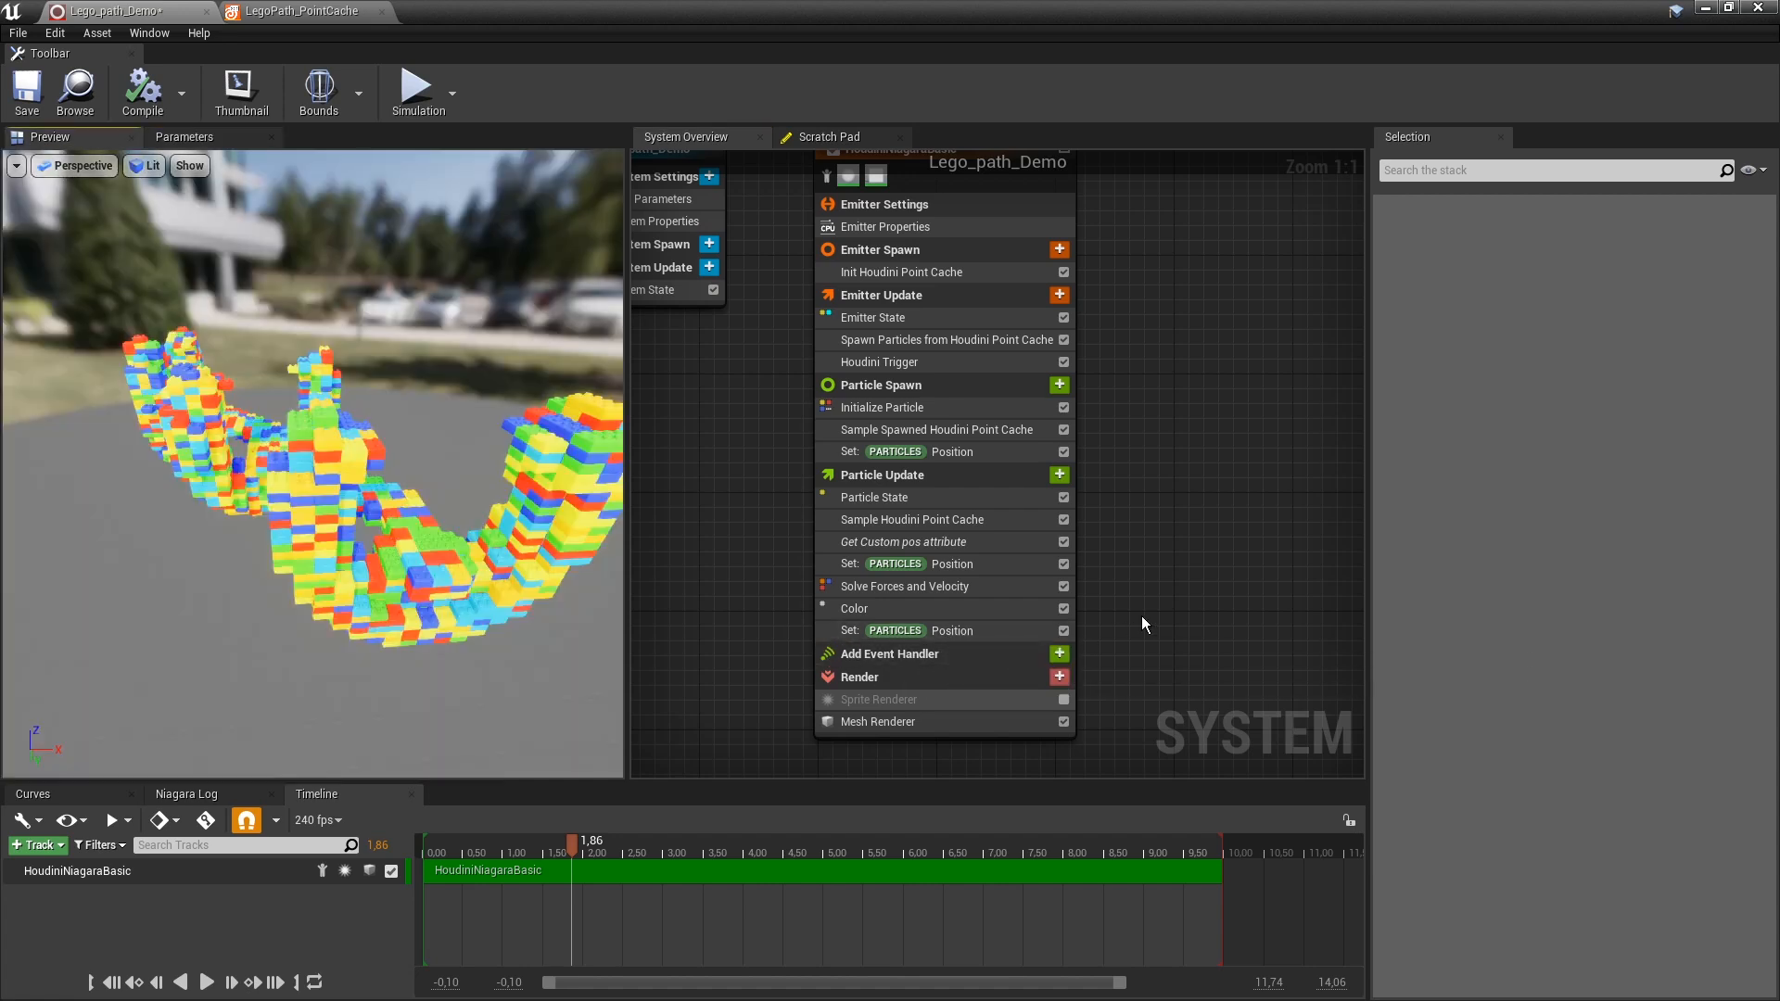
click(1060, 475)
text(set)
click(897, 625)
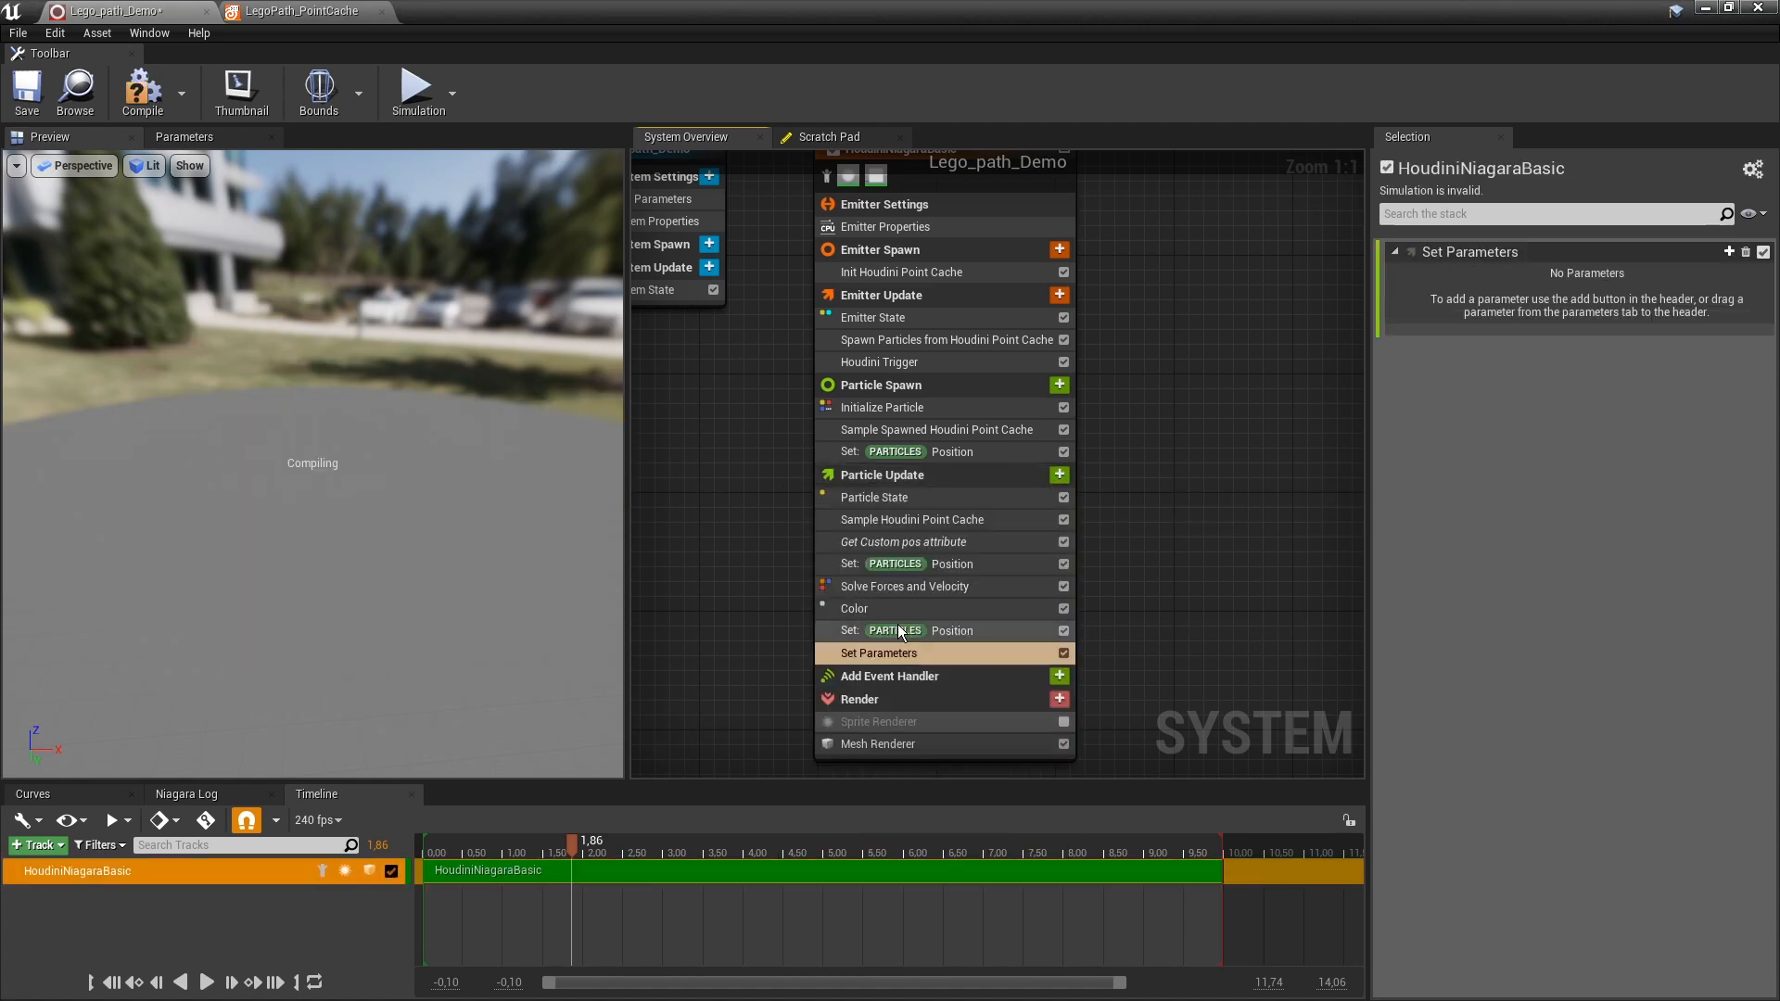
click(1729, 251)
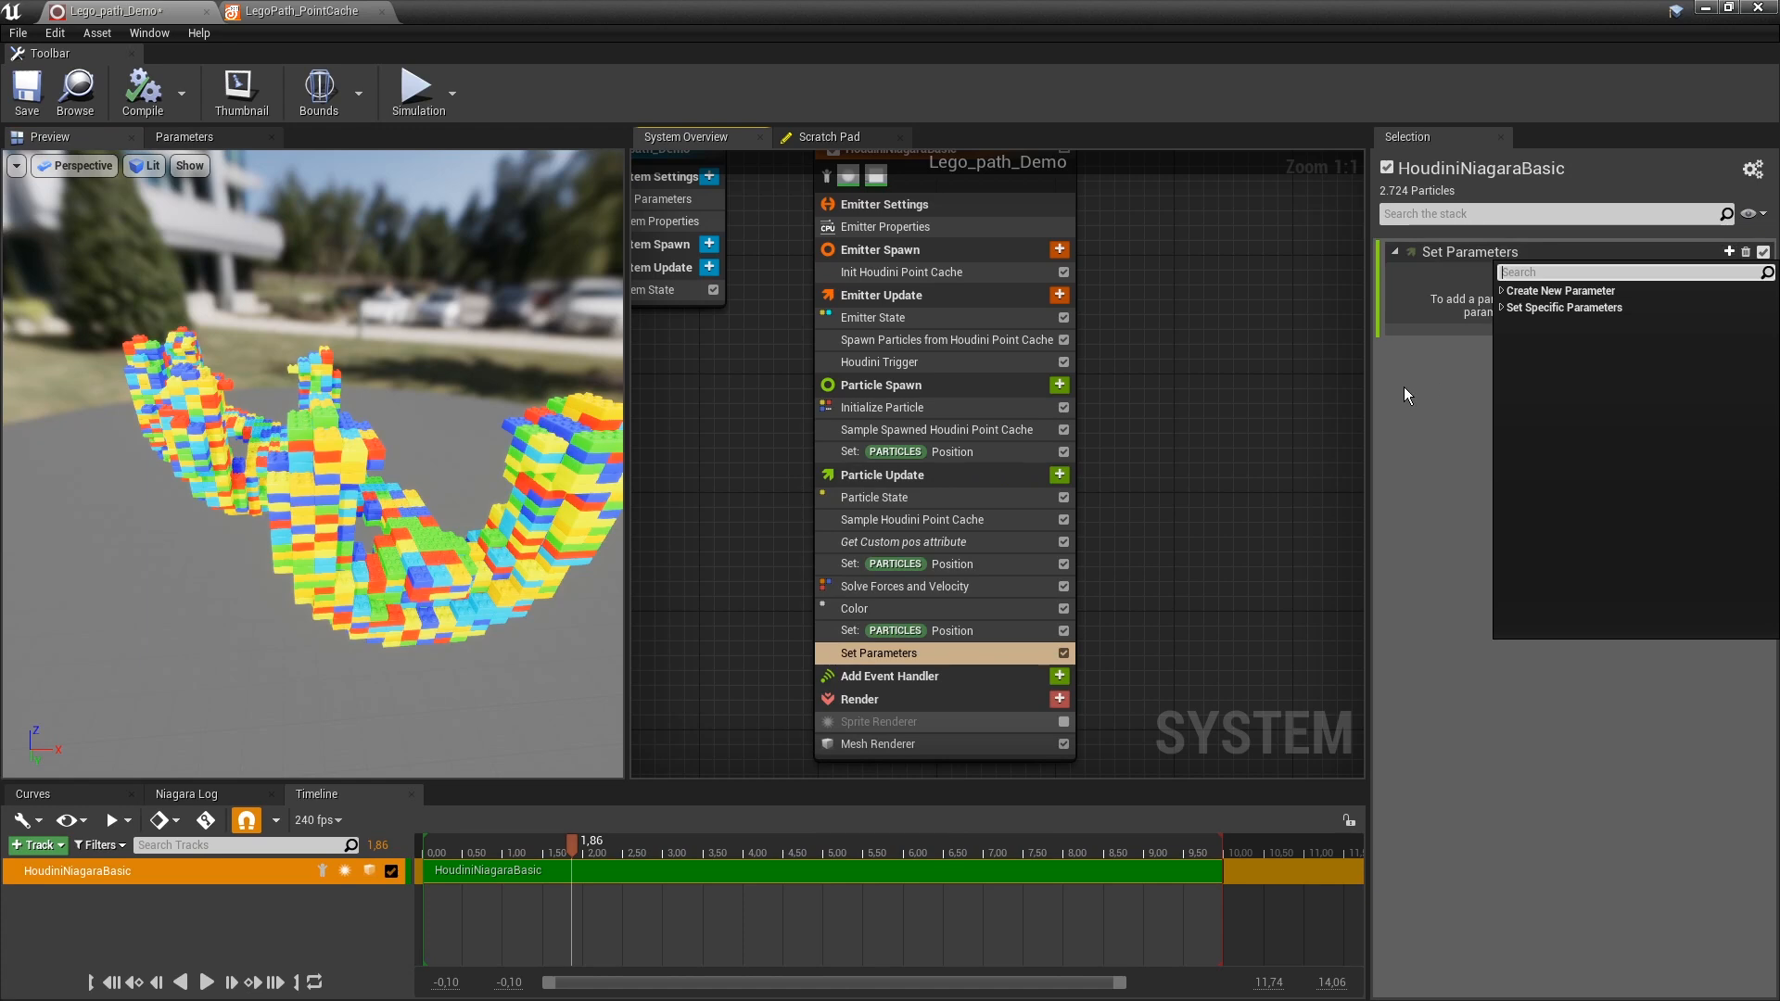
text(nor)
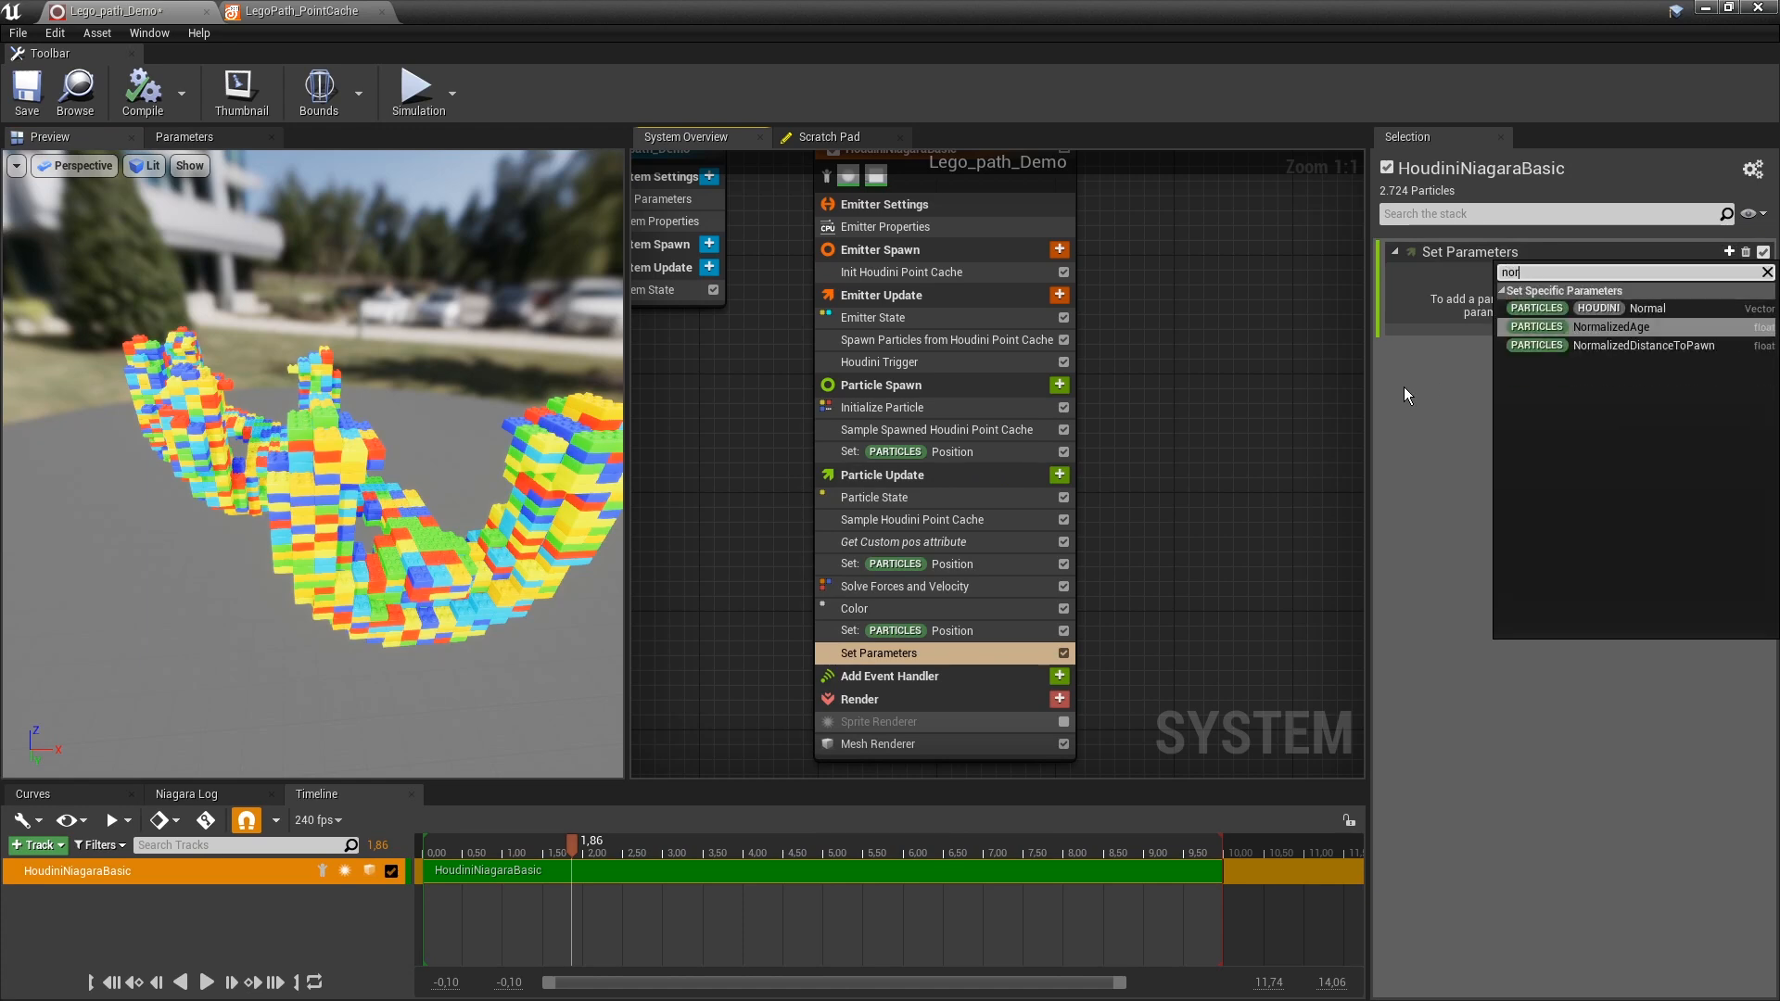
click(1634, 345)
Drive the NormalizedDistanceToPawn value with the Normalize Distance Range dynamic input.
drag(1354, 333, 1238, 332)
click(1741, 275)
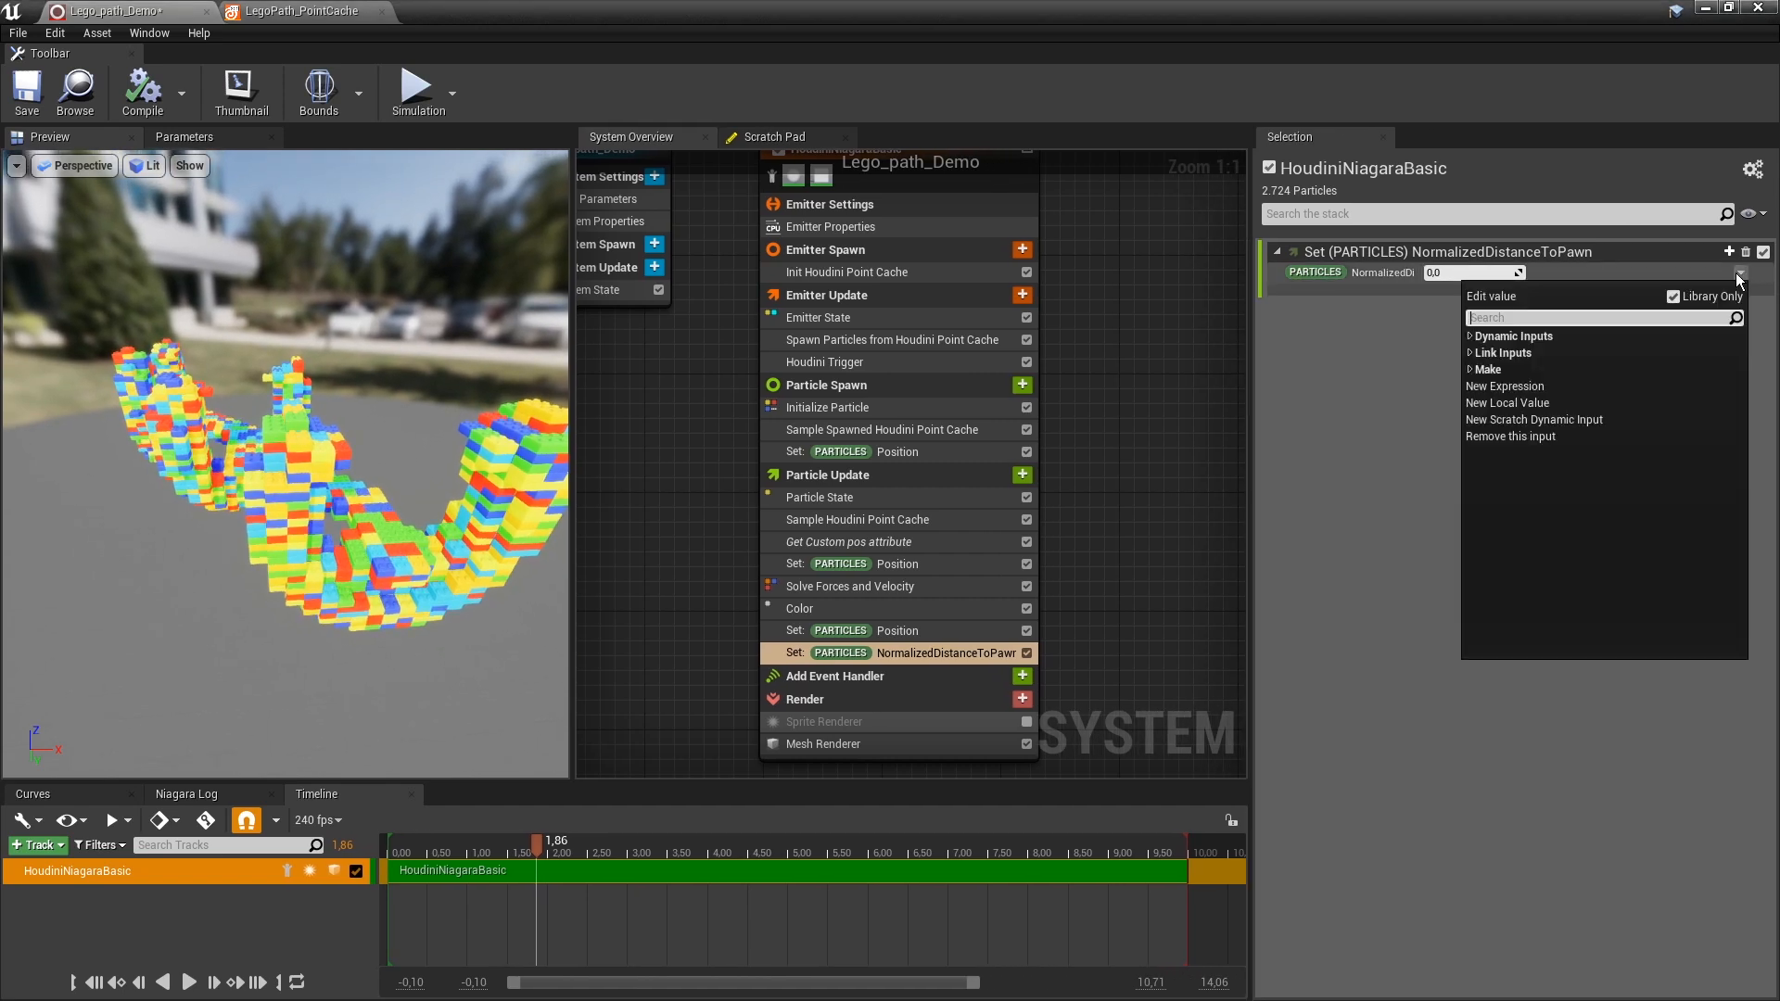
text(dista)
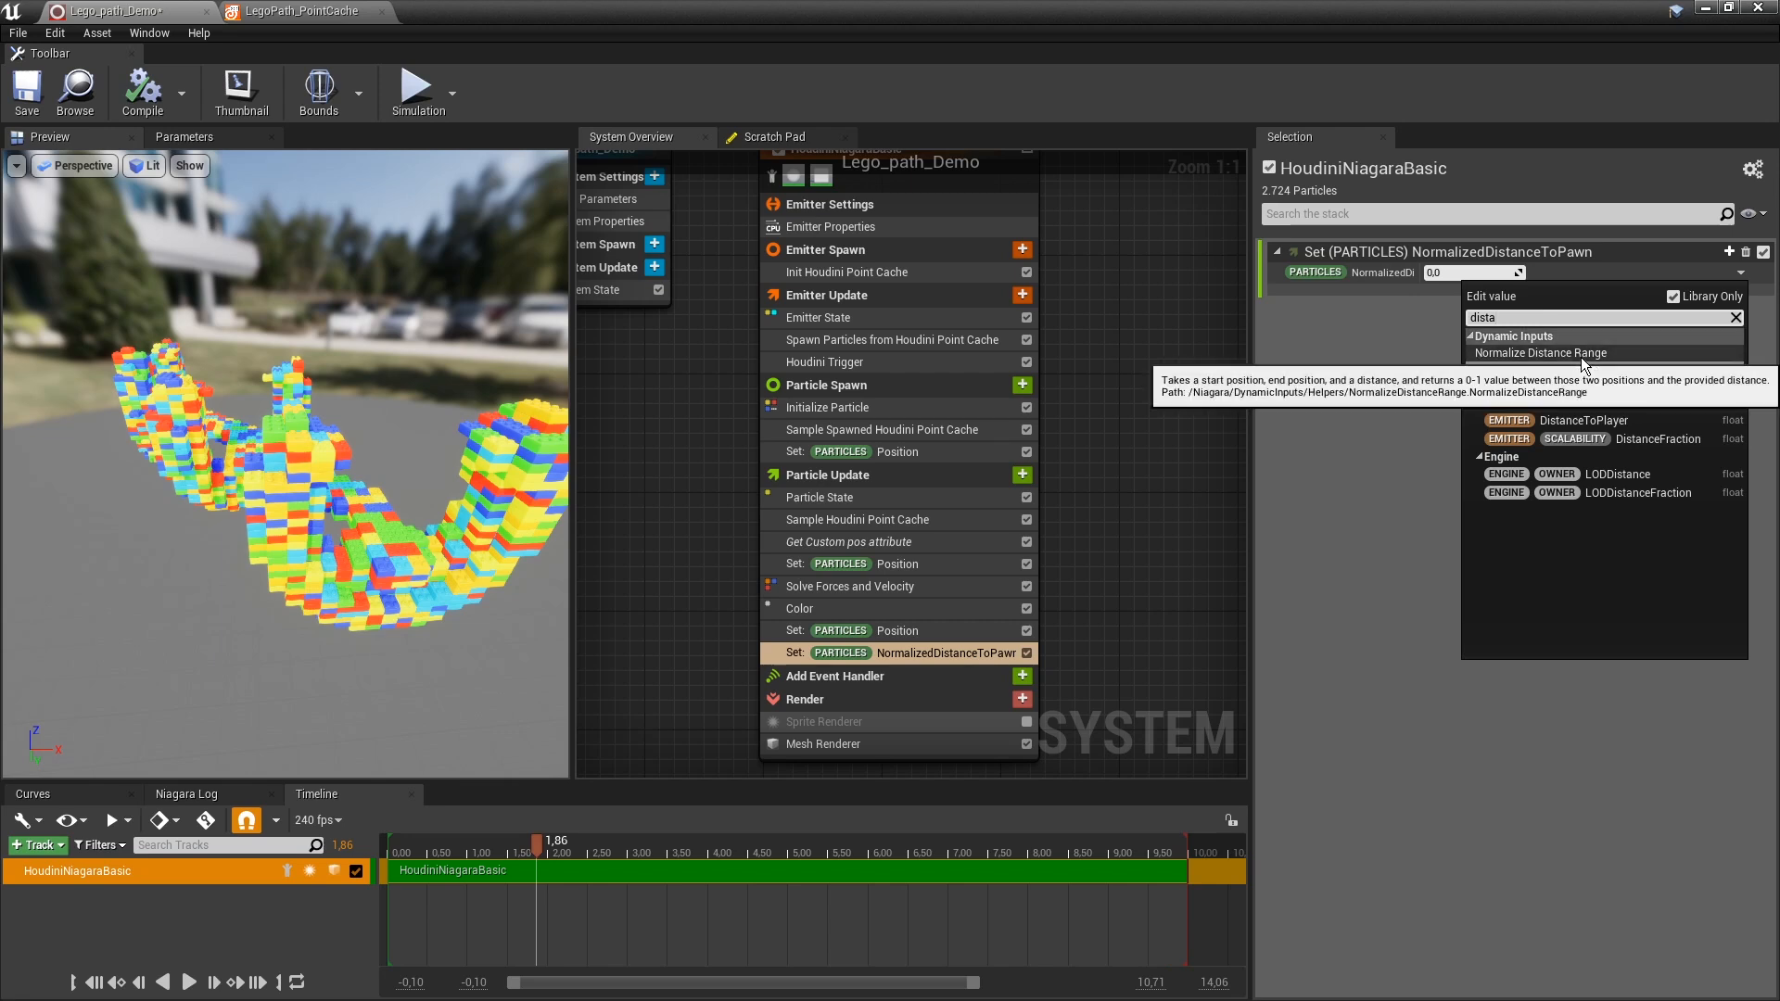
click(1582, 358)
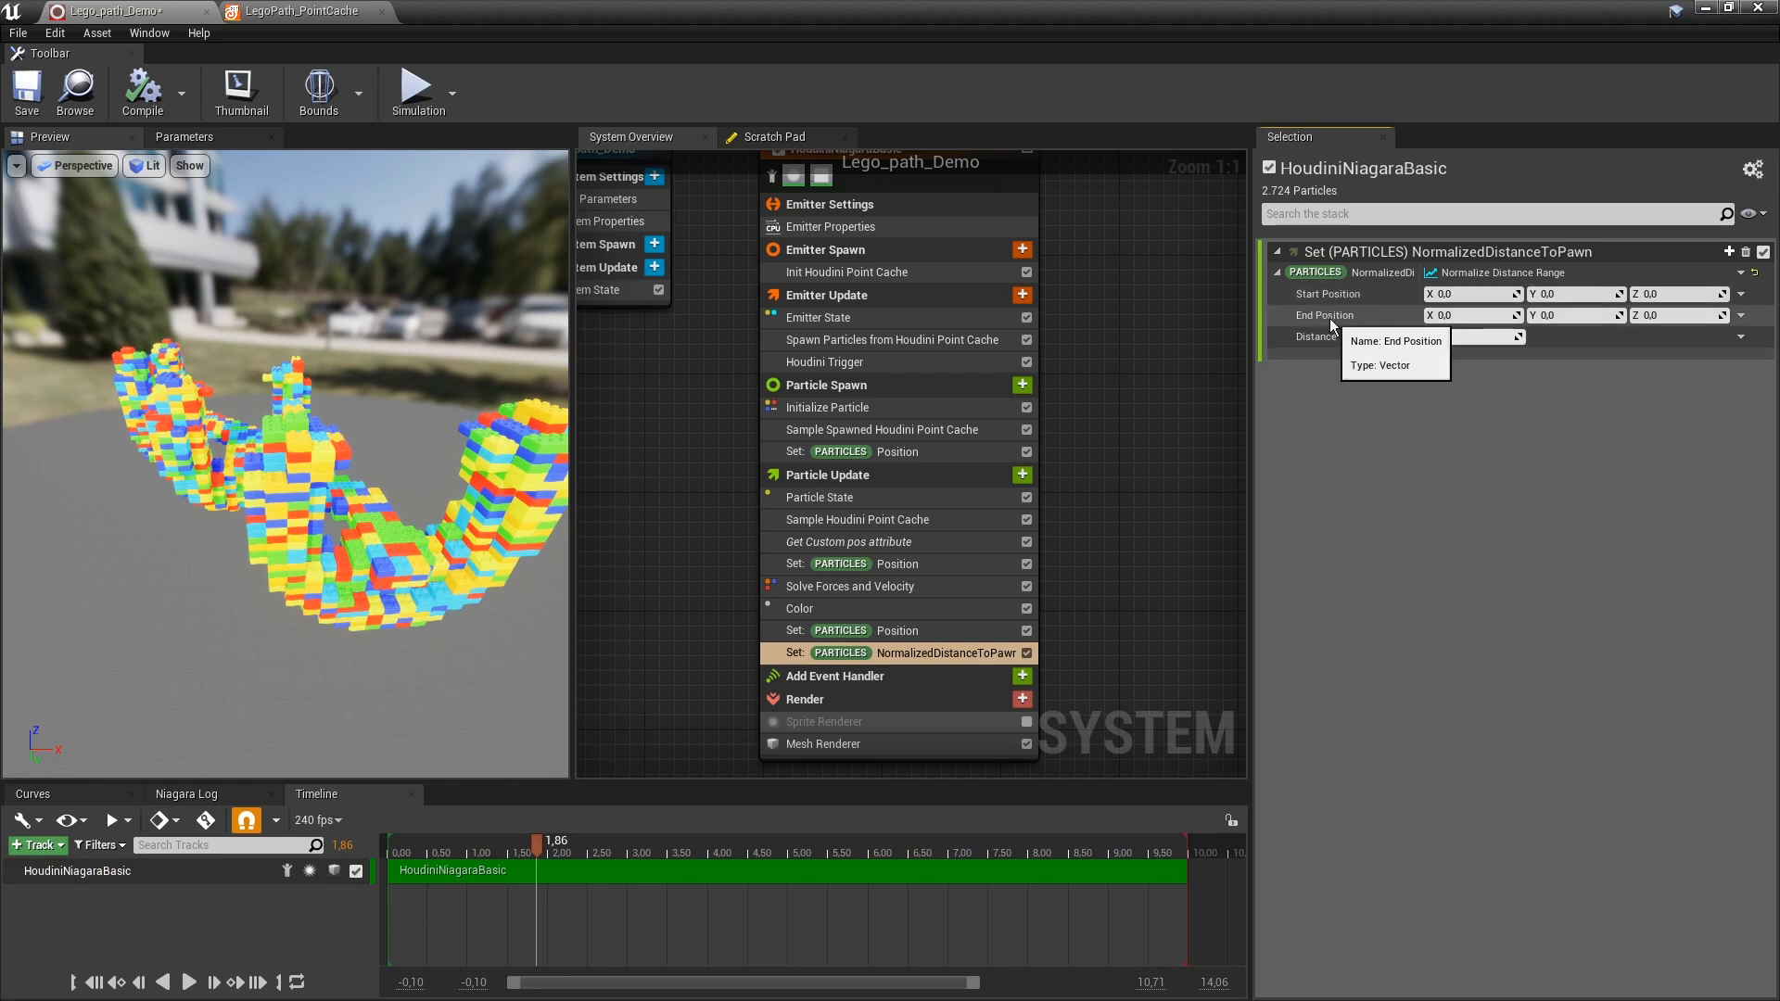
Link Start Position to USER Player_position and End Position to PARTICLES HOUDINI Position, with the Distance set to 1000.
click(1739, 296)
text(play)
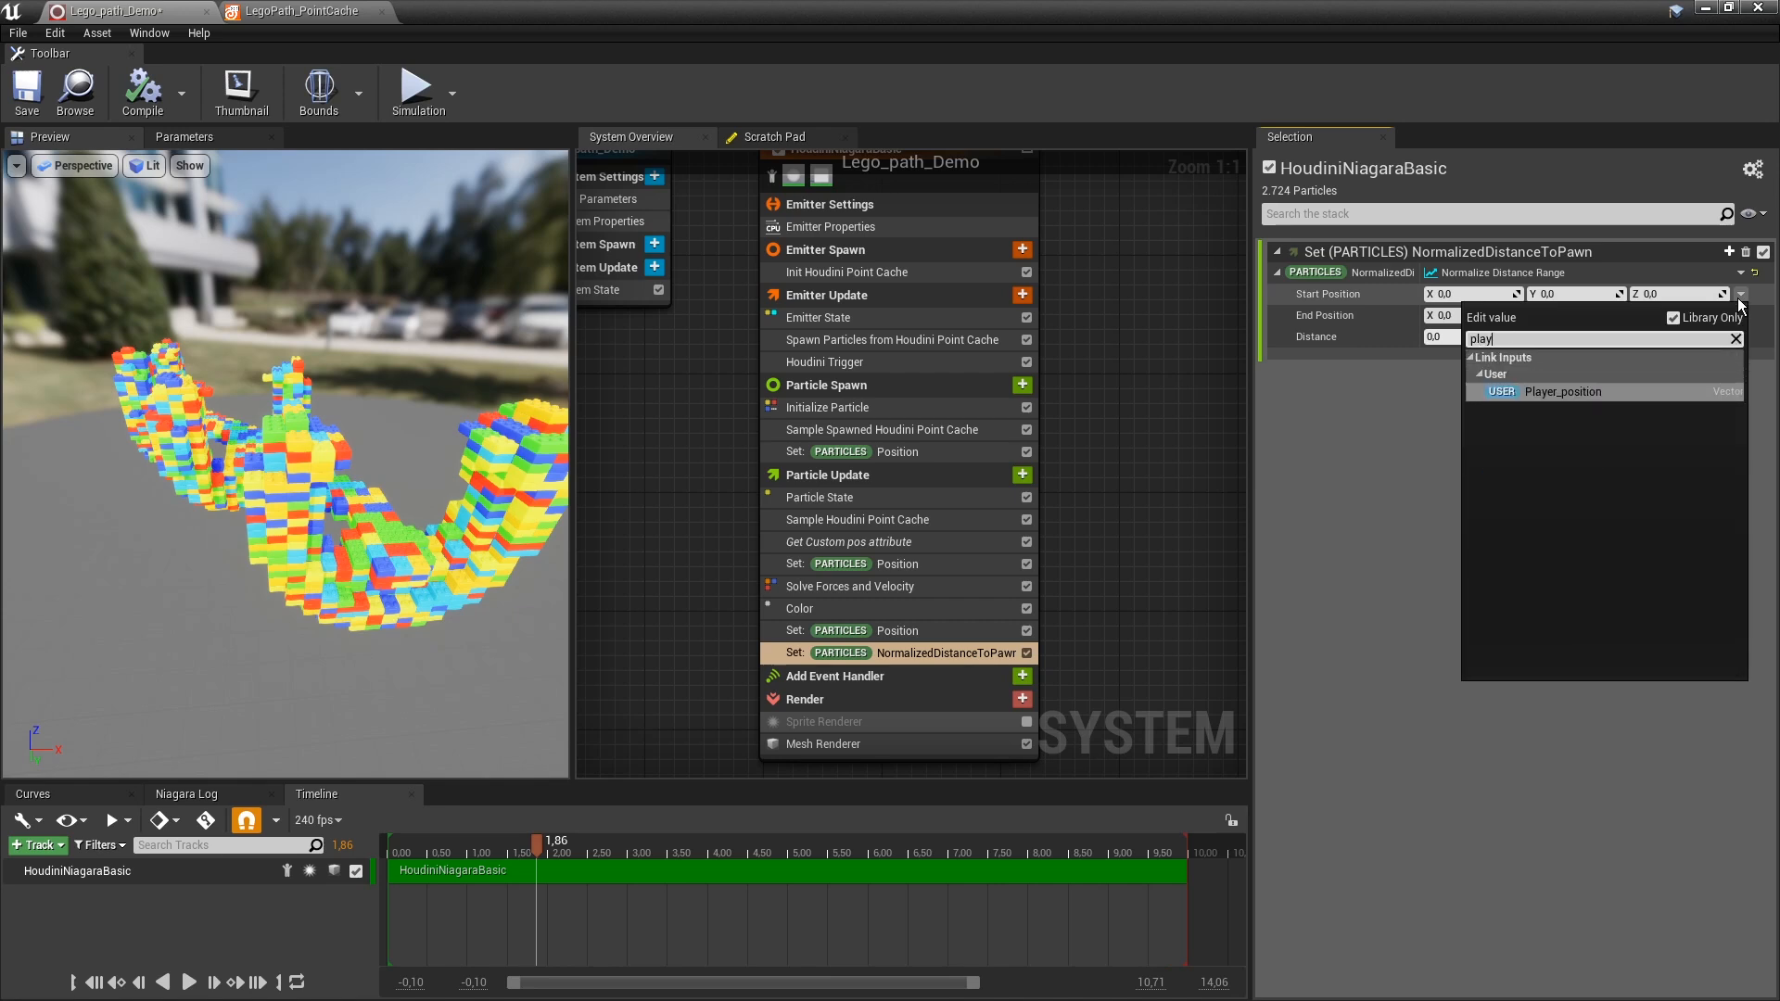
click(1585, 391)
click(1741, 317)
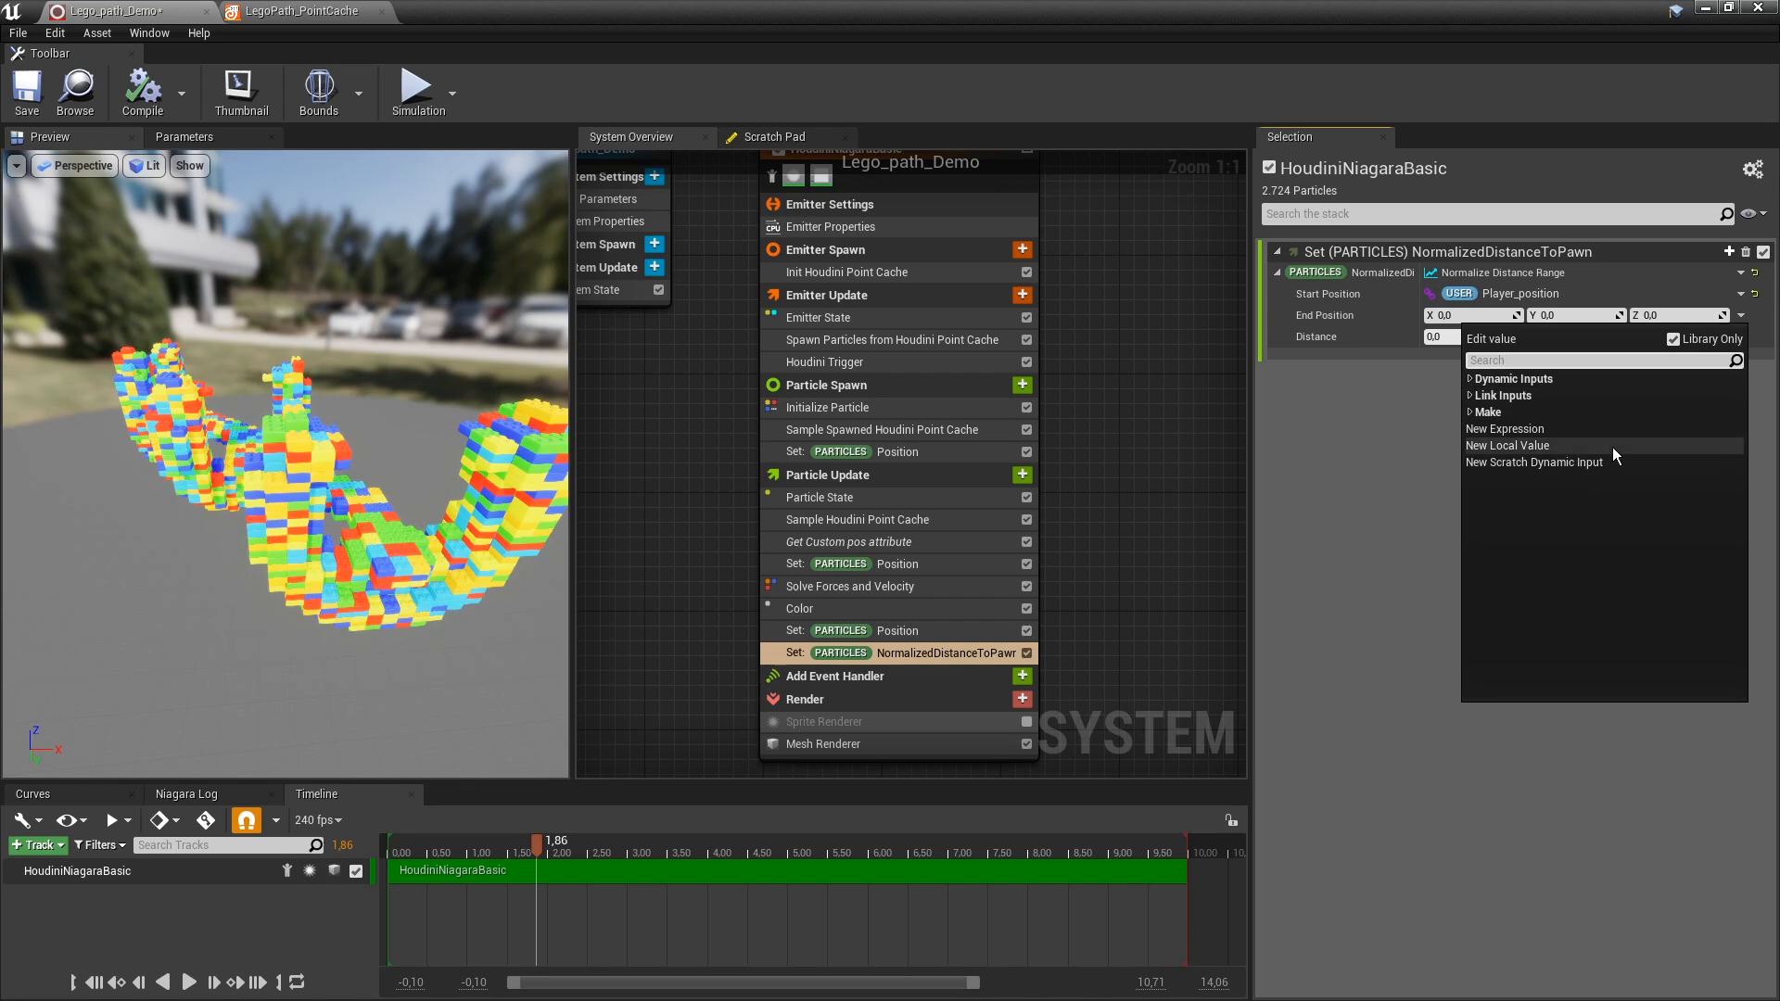
text(po)
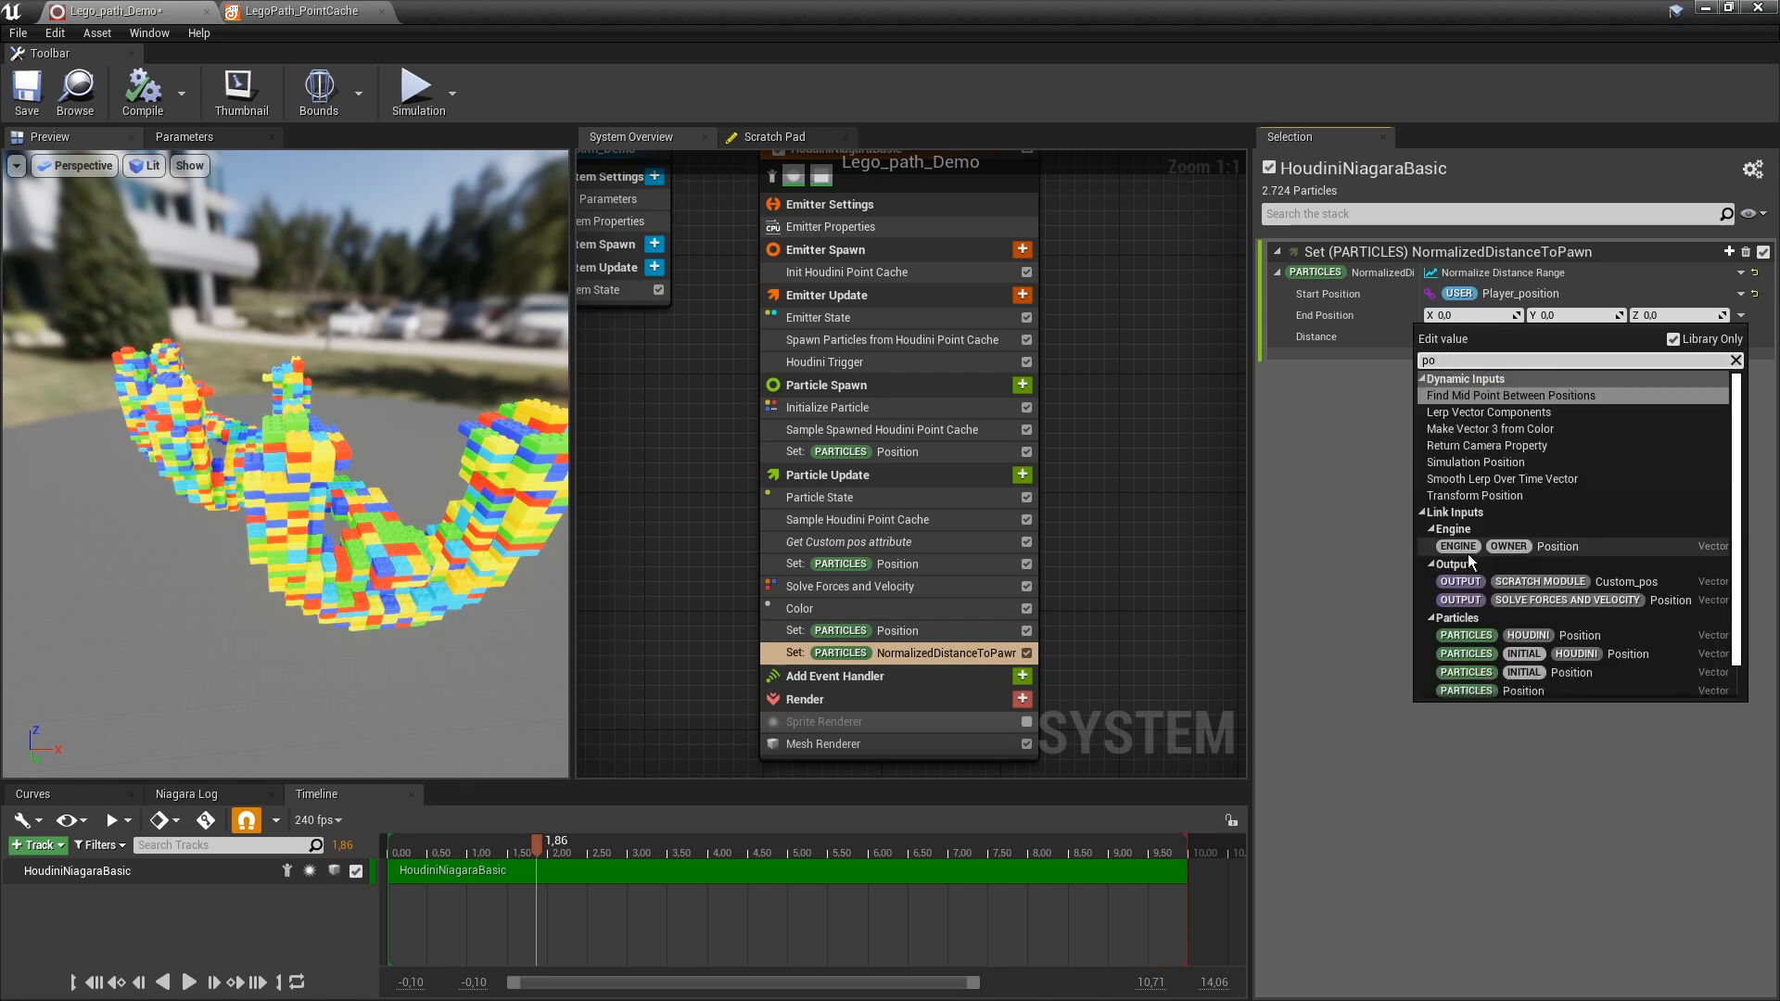
scroll(1468, 555, down, 1)
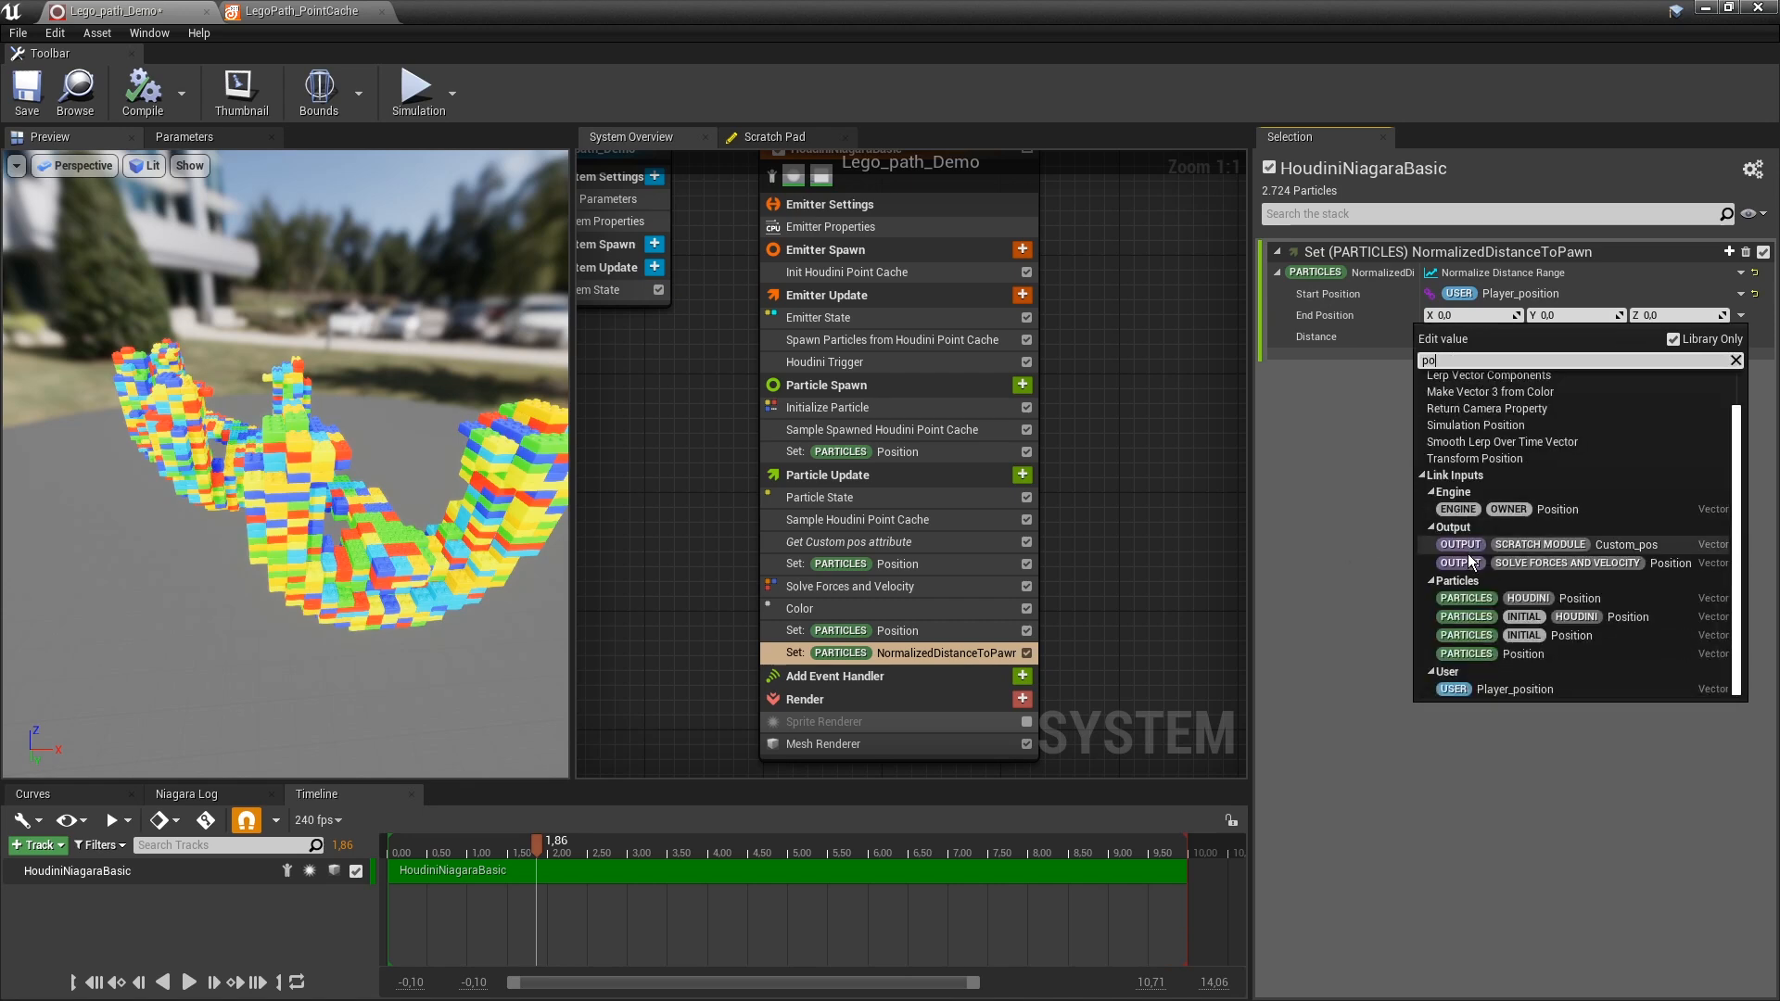
click(1531, 600)
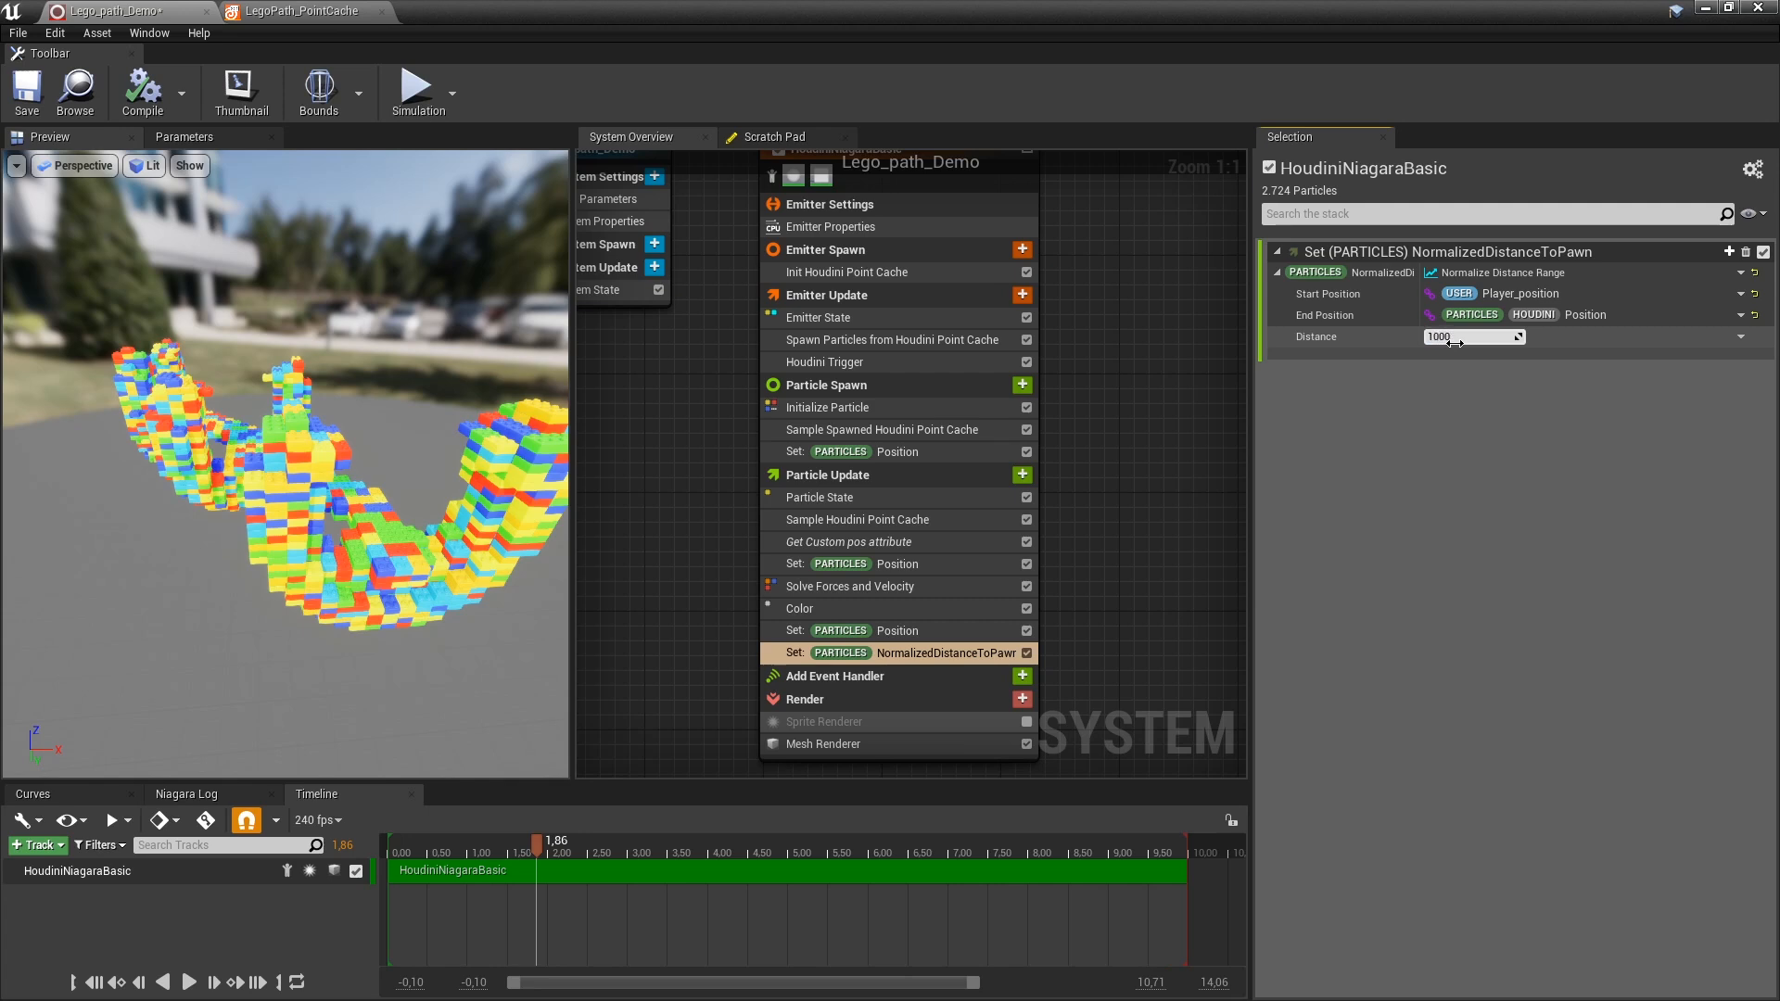
click(1092, 588)
Move the Set NormalizedDistanceToPawn module above the last Set Position module in Particle Update.
right_drag(1142, 605, 1128, 569)
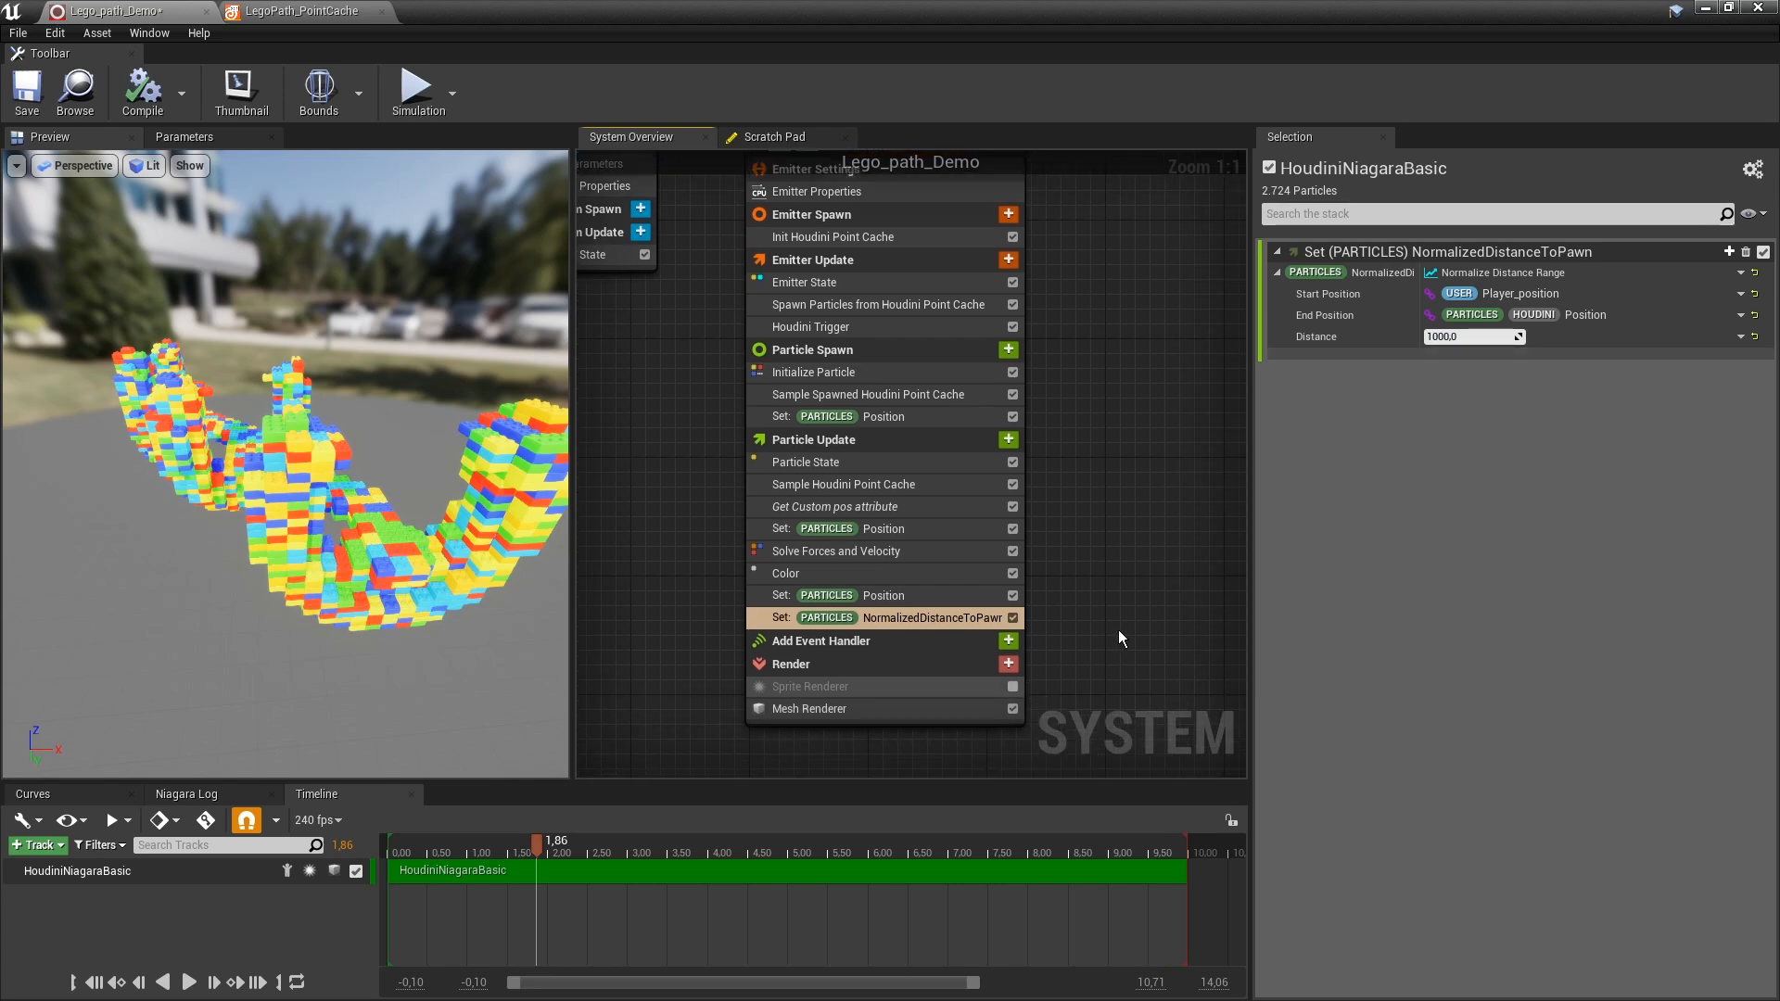
click(882, 599)
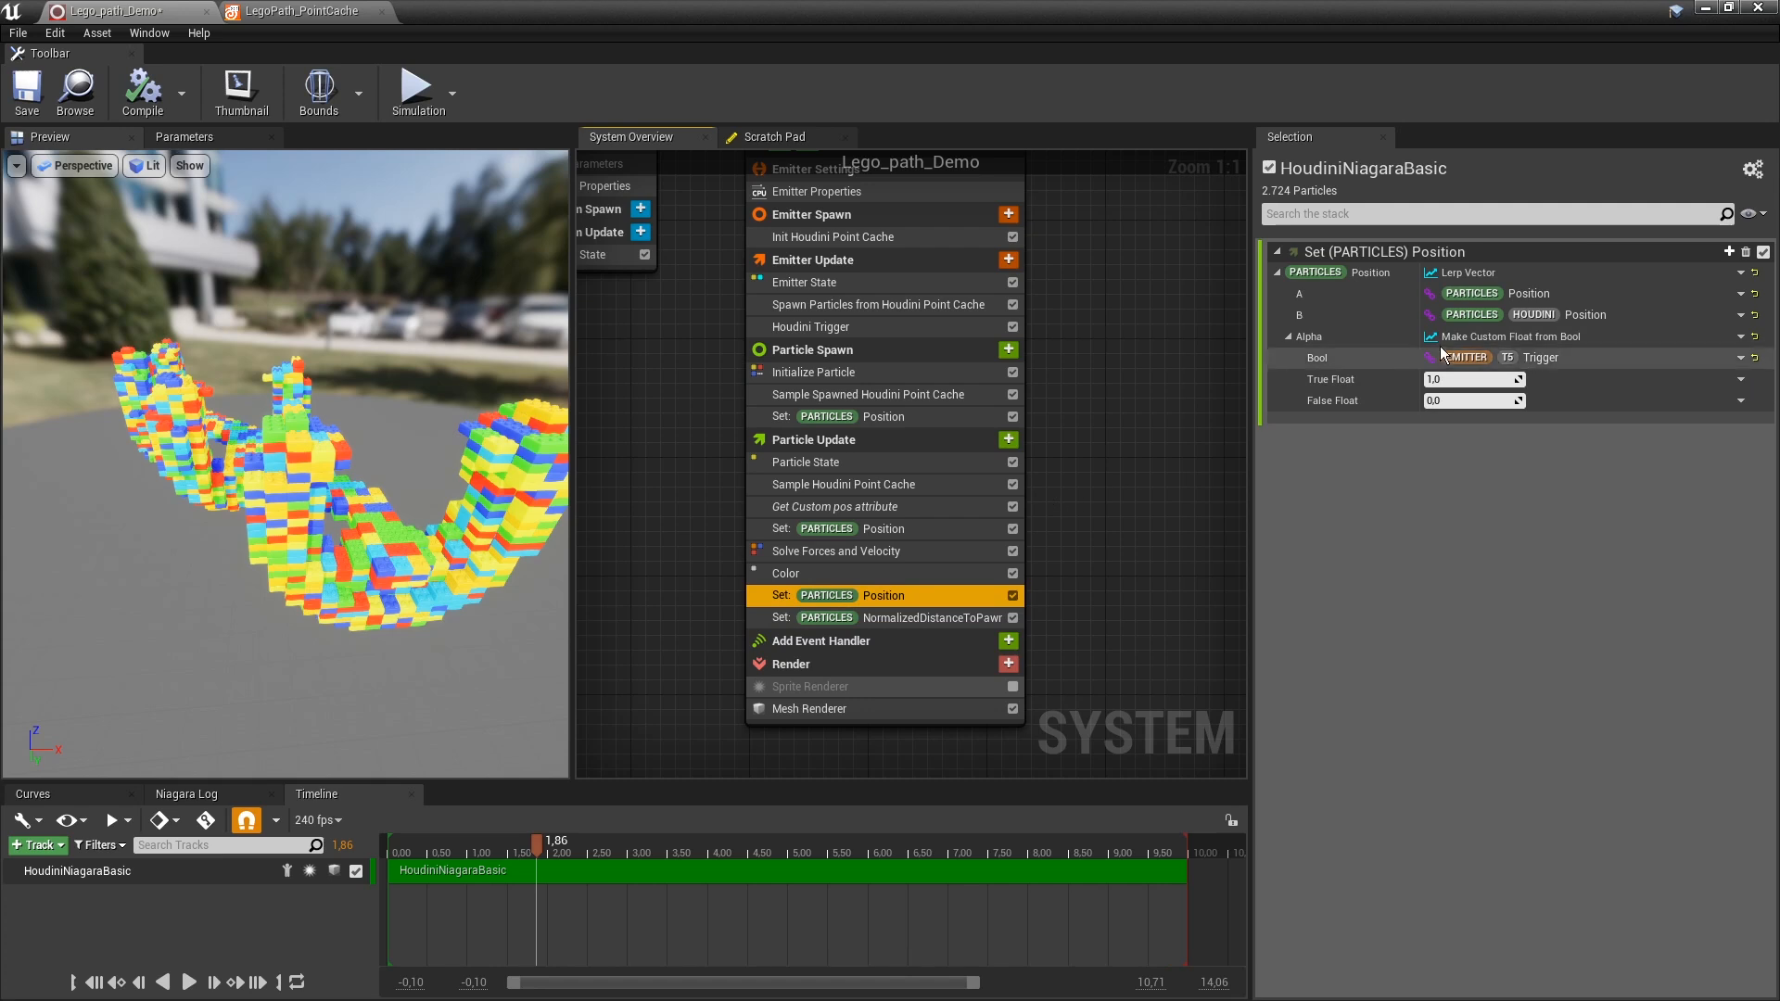
click(907, 619)
click(890, 597)
click(875, 619)
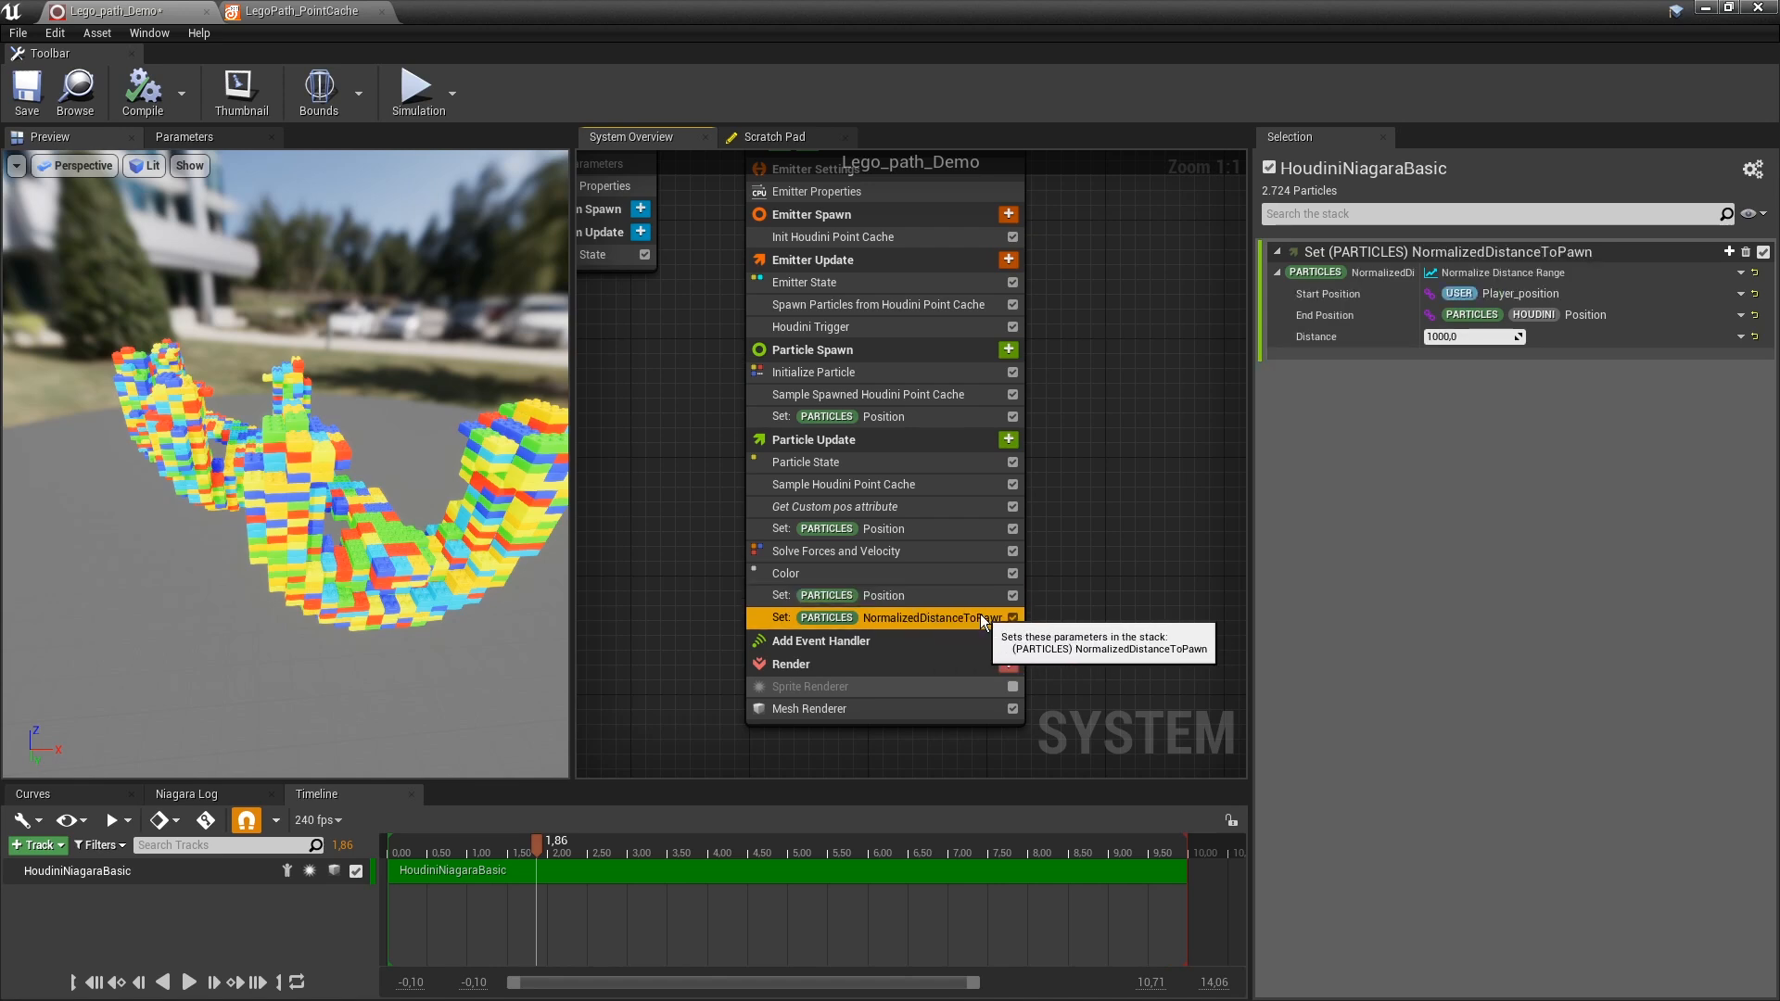
drag(881, 619, 889, 598)
Duplicate the last Set Position module, disable the original and select the copy.
click(900, 618)
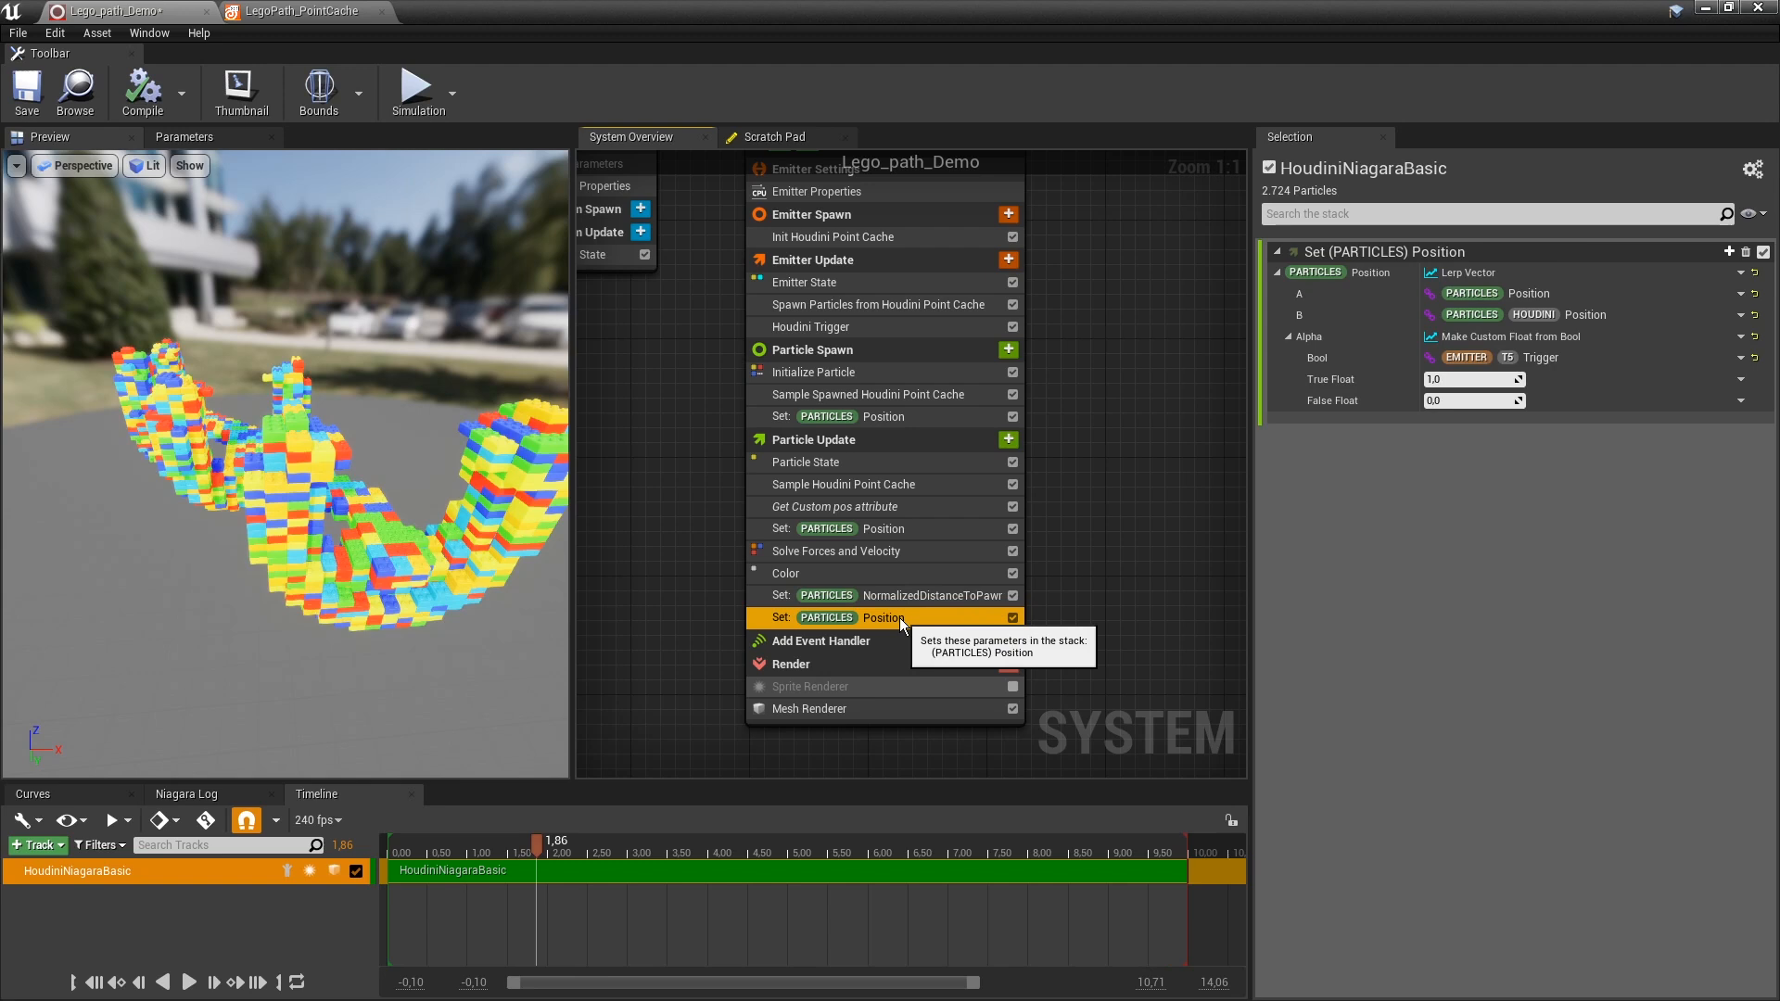
key(ctrl+c)
key(ctrl+v)
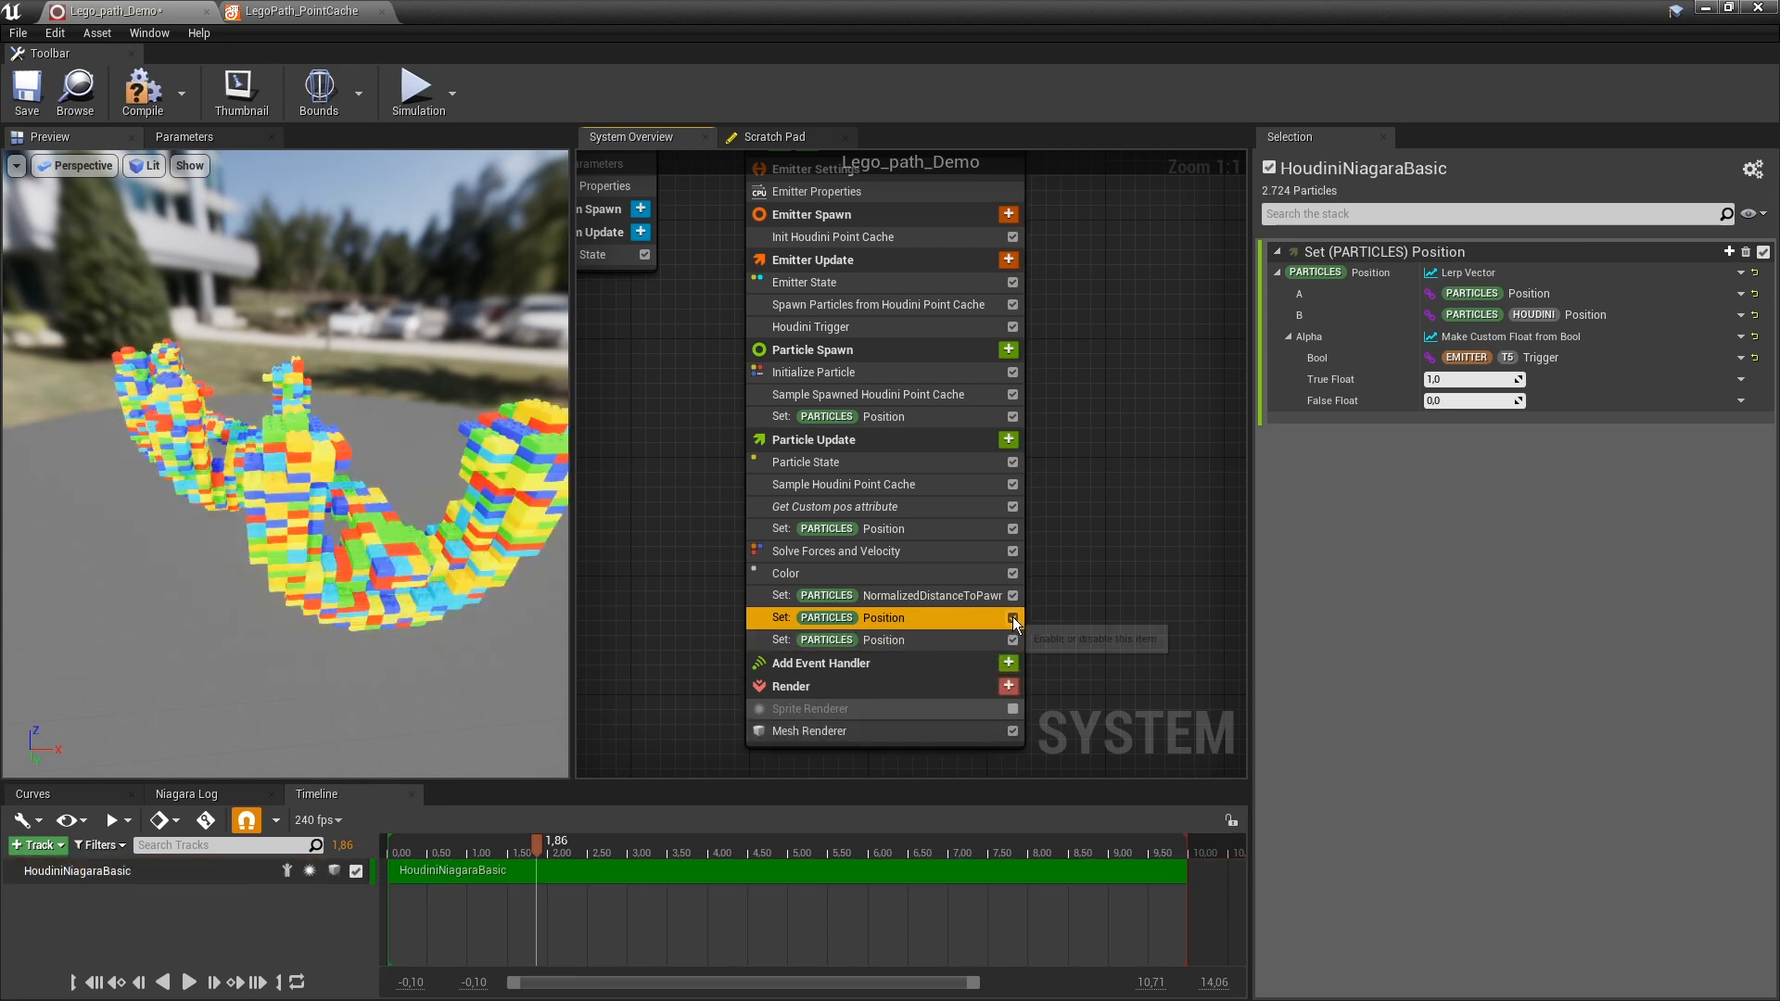
click(1012, 619)
click(923, 640)
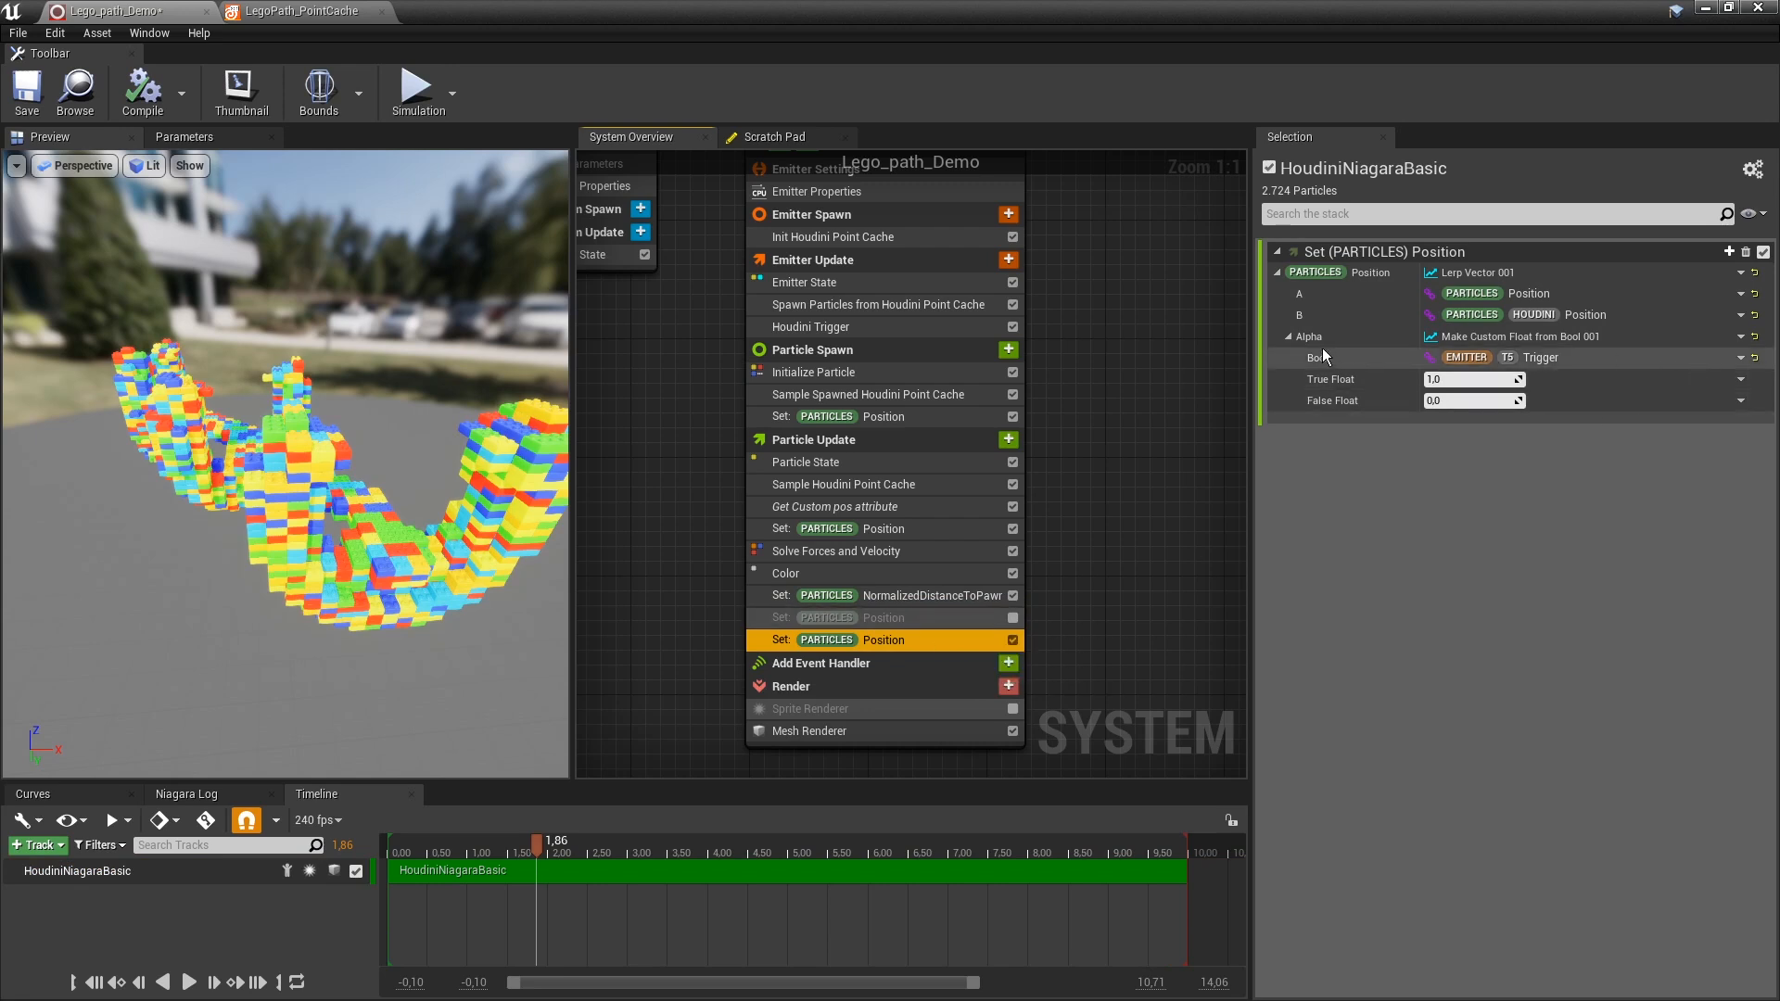
Link the copied Set Position module's lerp Alpha to PARTICLES NormalizedDistanceToPawn and inspect the bricks from several angles in the preview.
click(1754, 336)
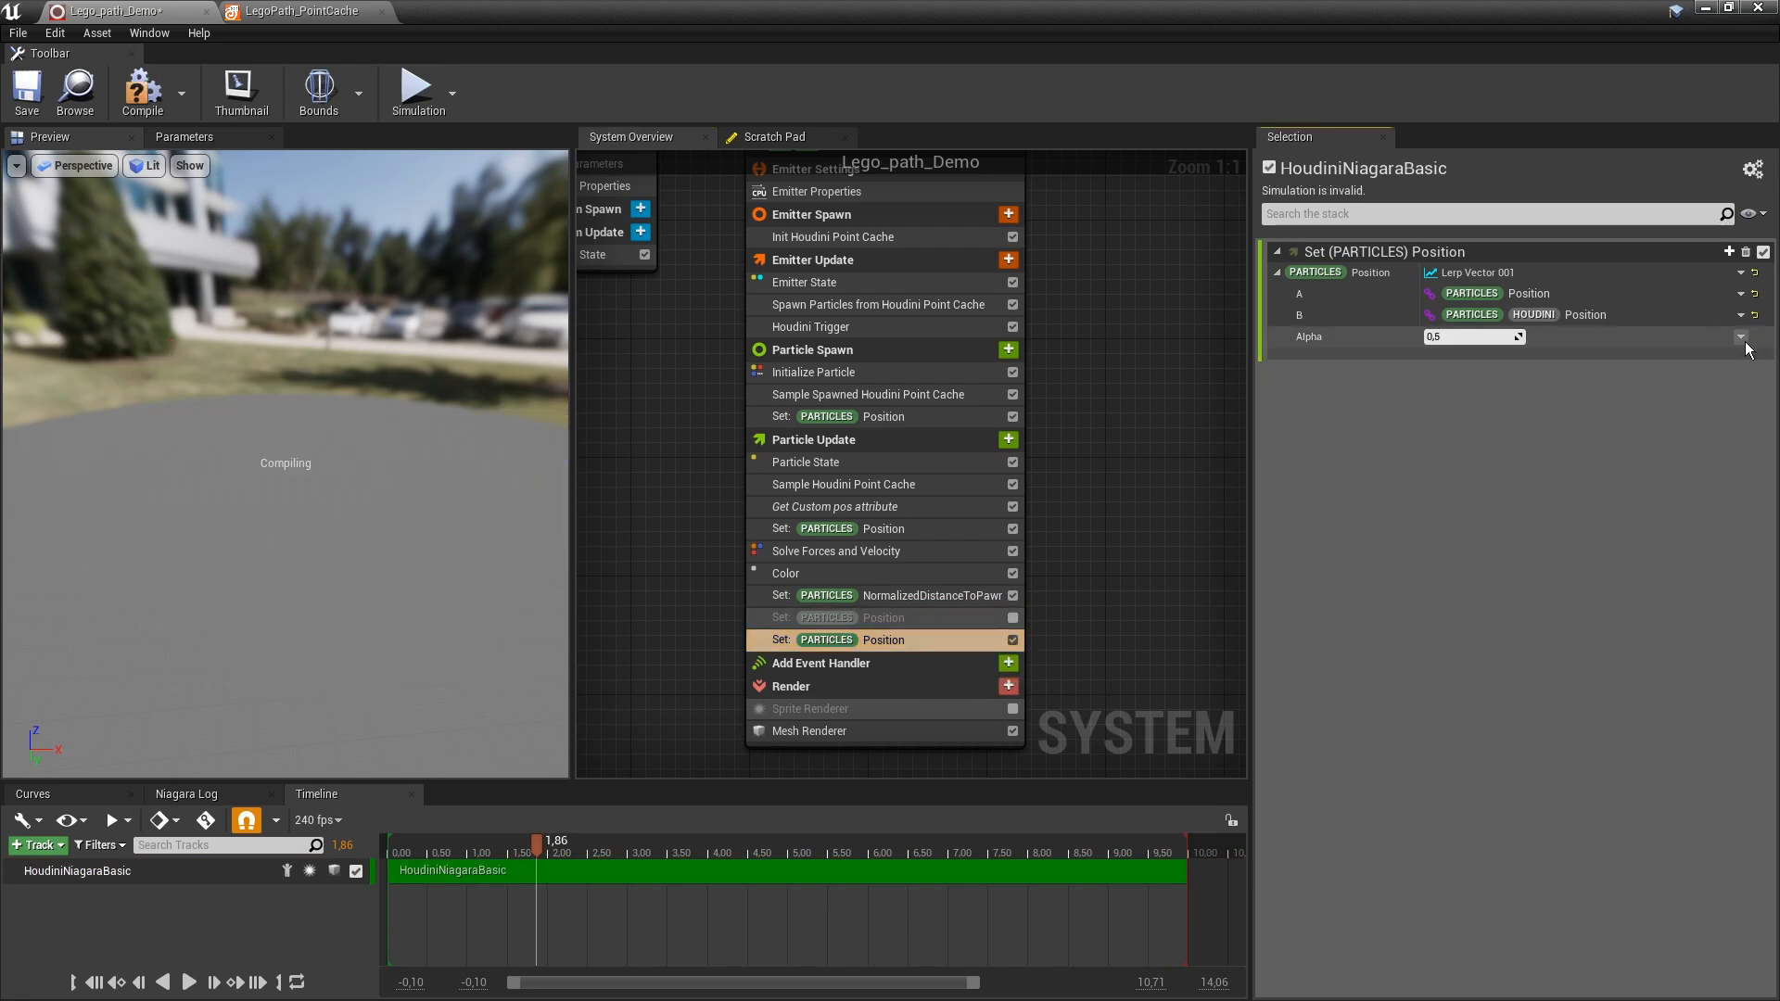
click(1741, 338)
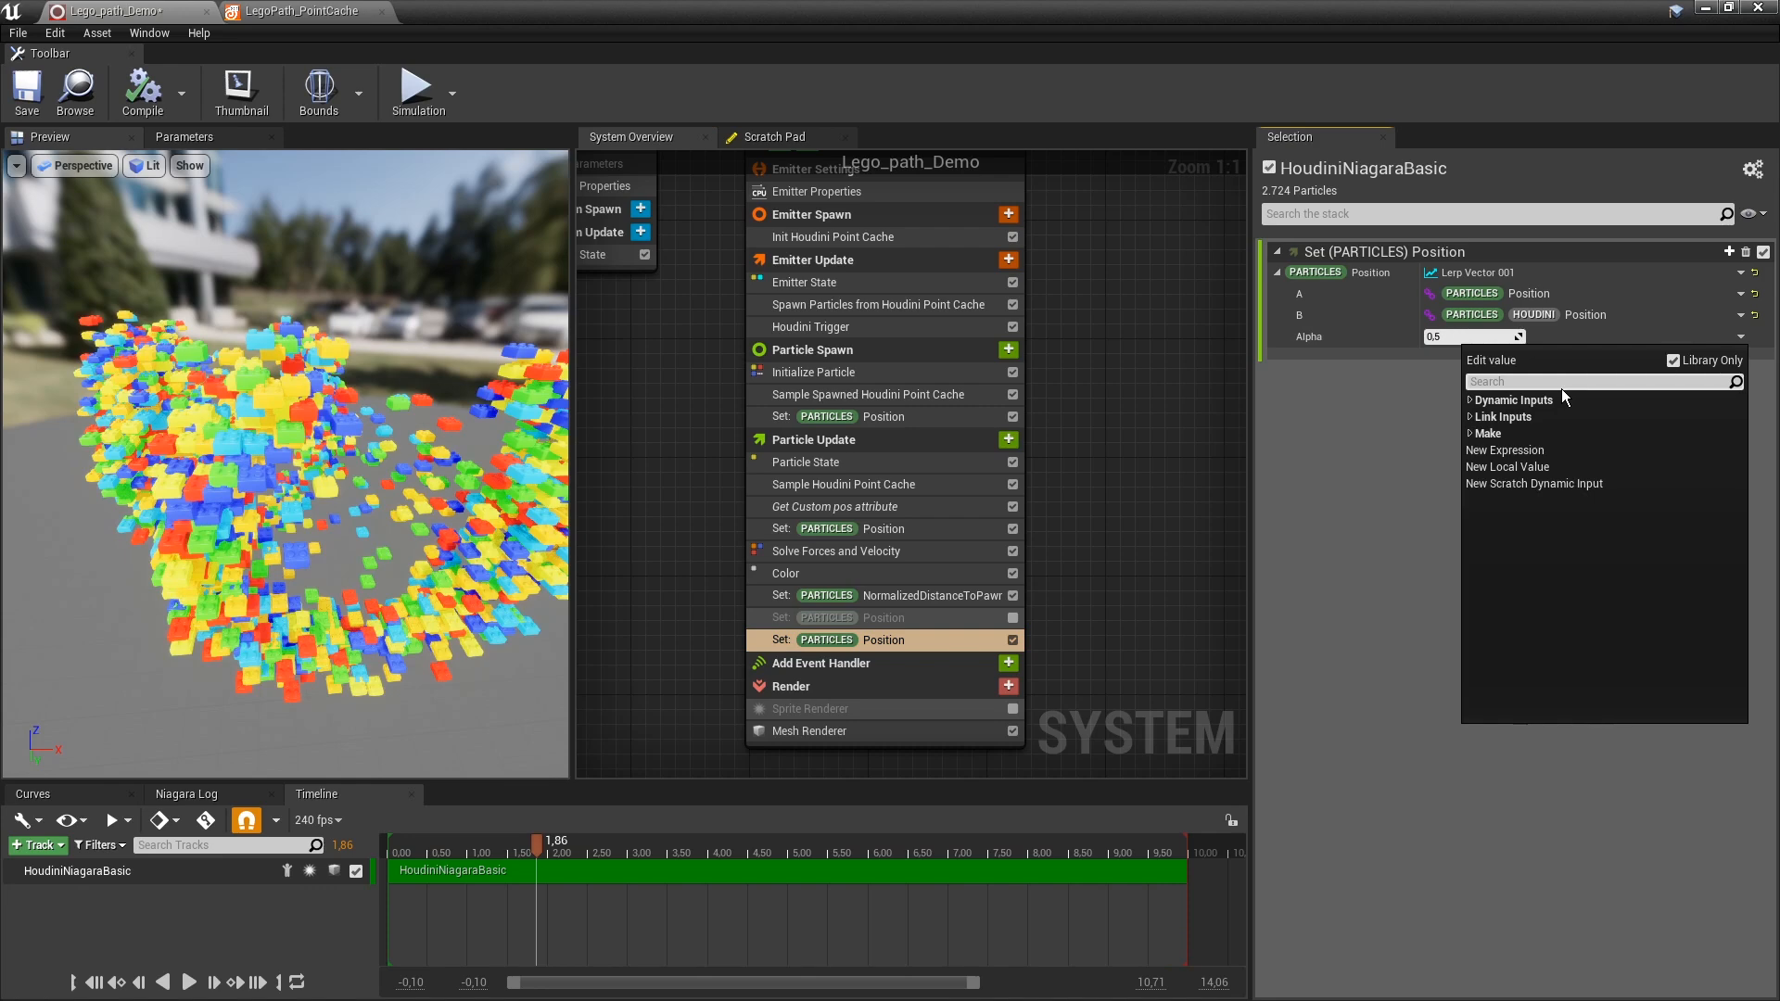
text(no)
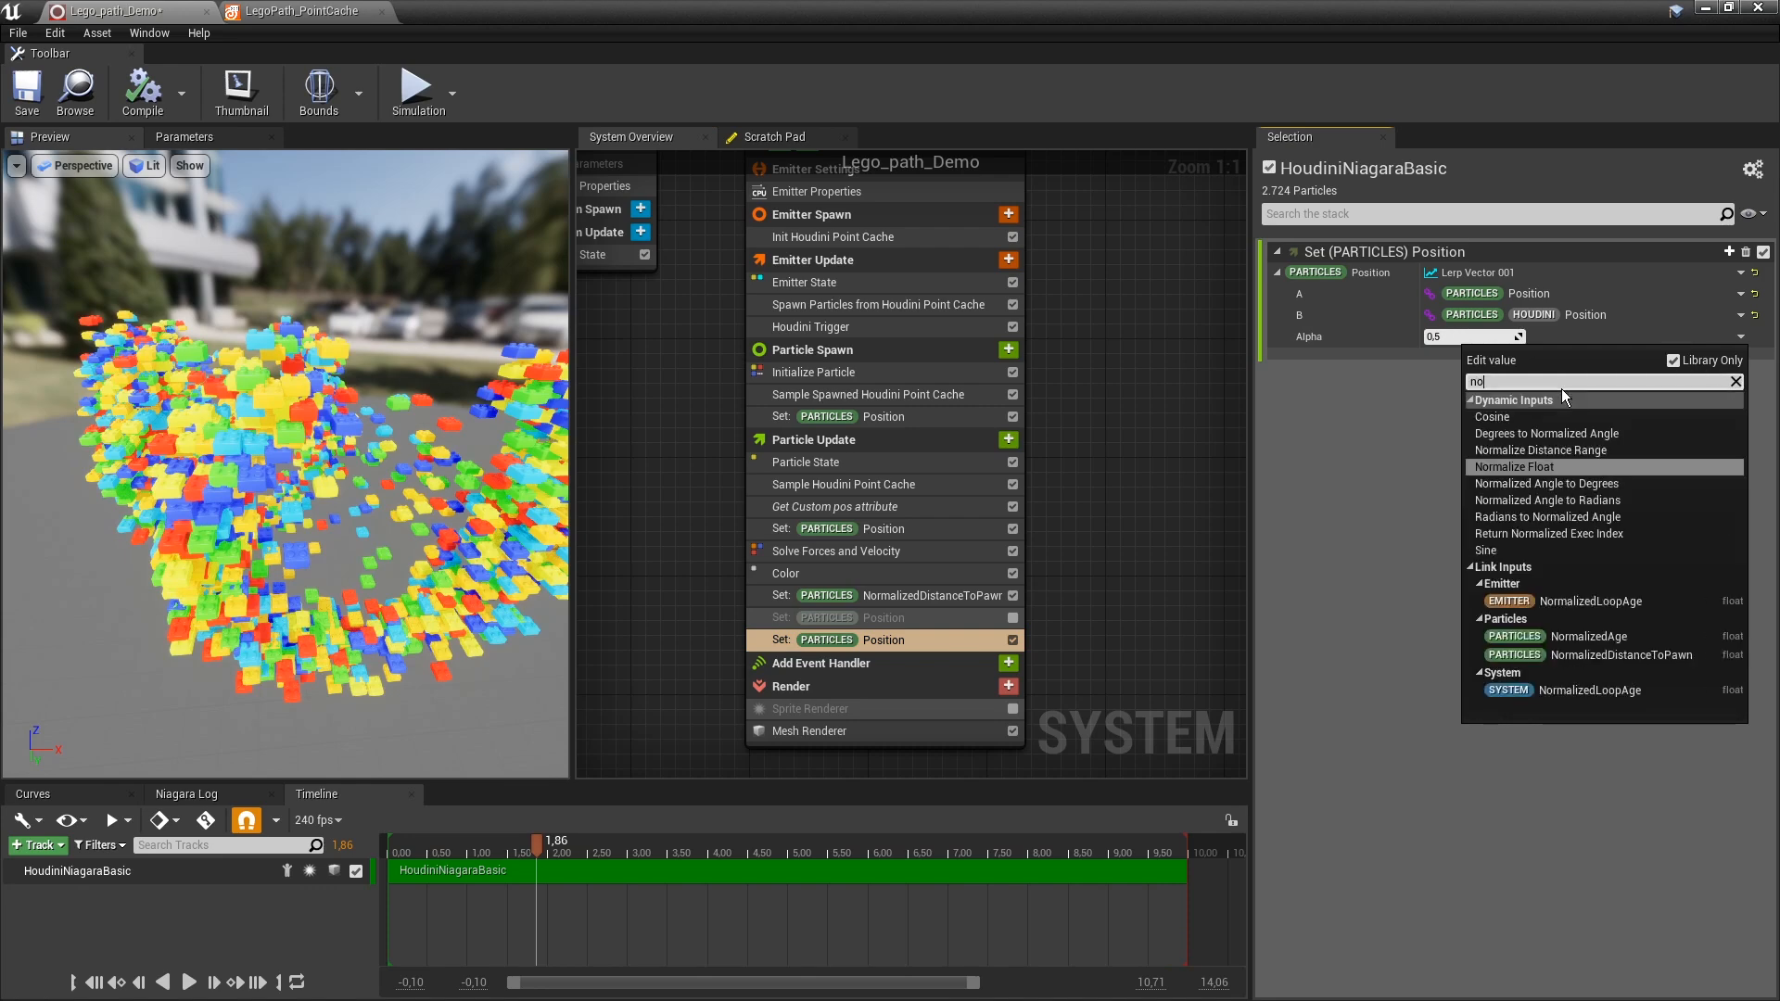
click(1618, 655)
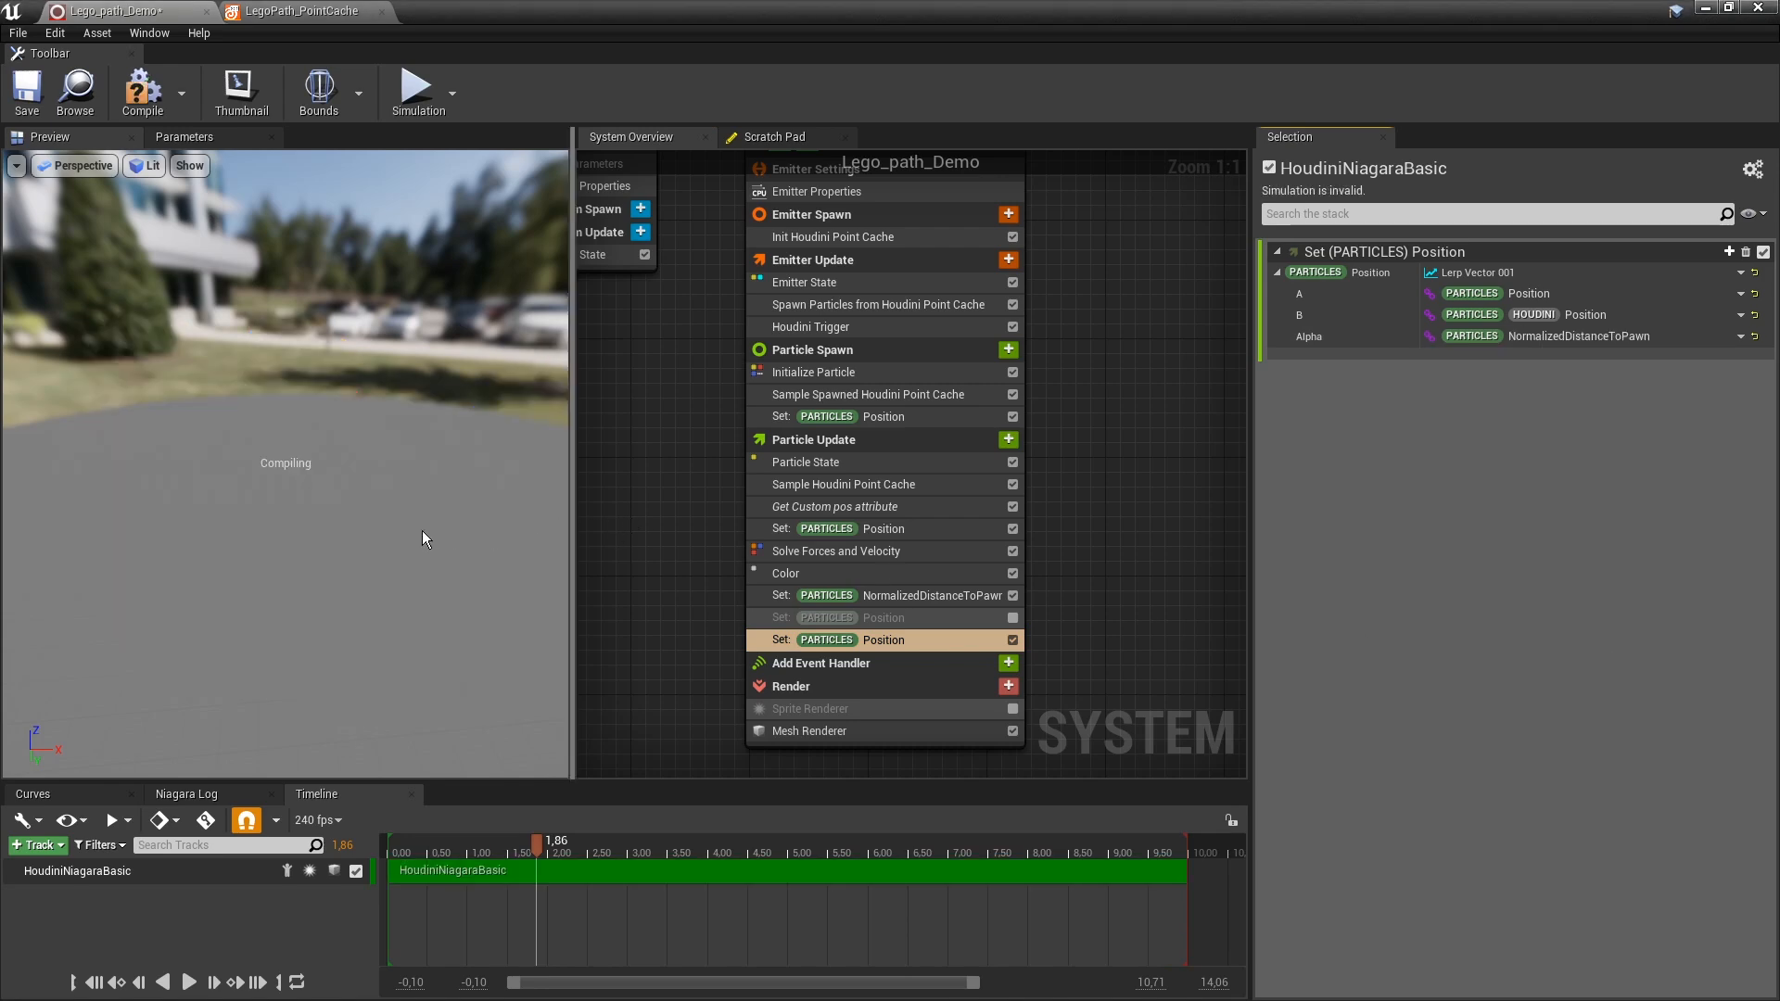
drag(315, 445, 167, 520)
drag(167, 519, 223, 538)
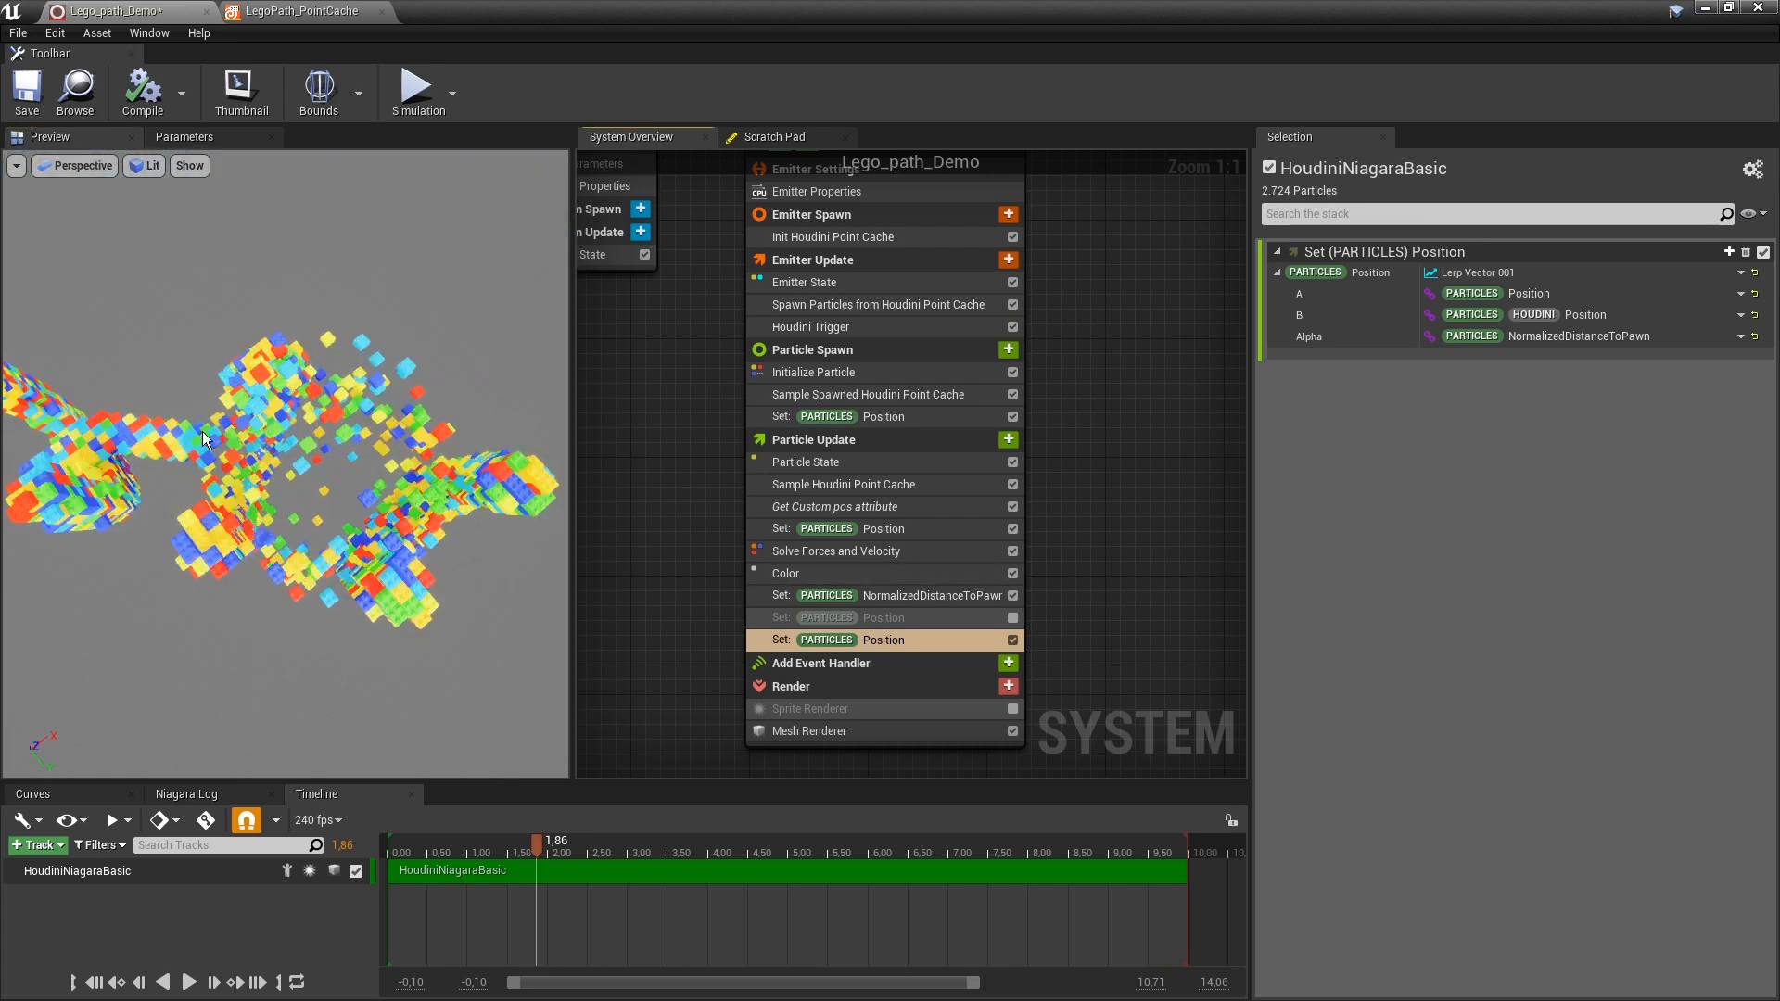
drag(209, 519, 173, 445)
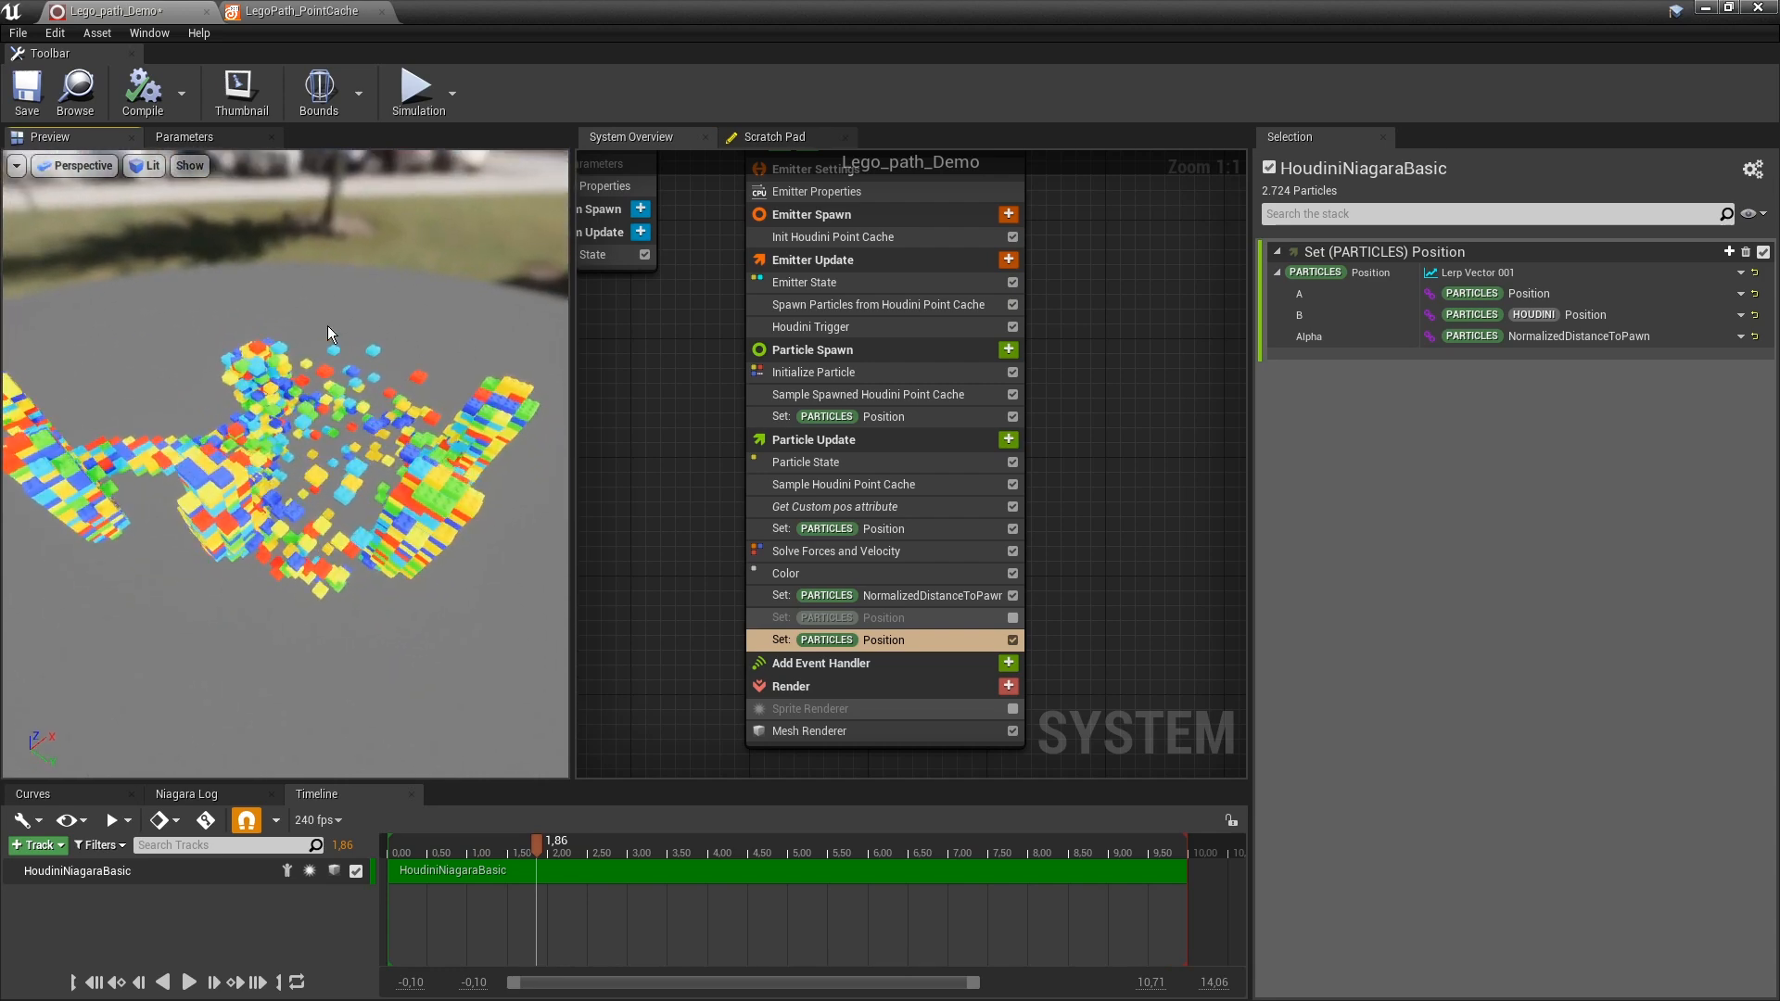
drag(390, 401, 367, 452)
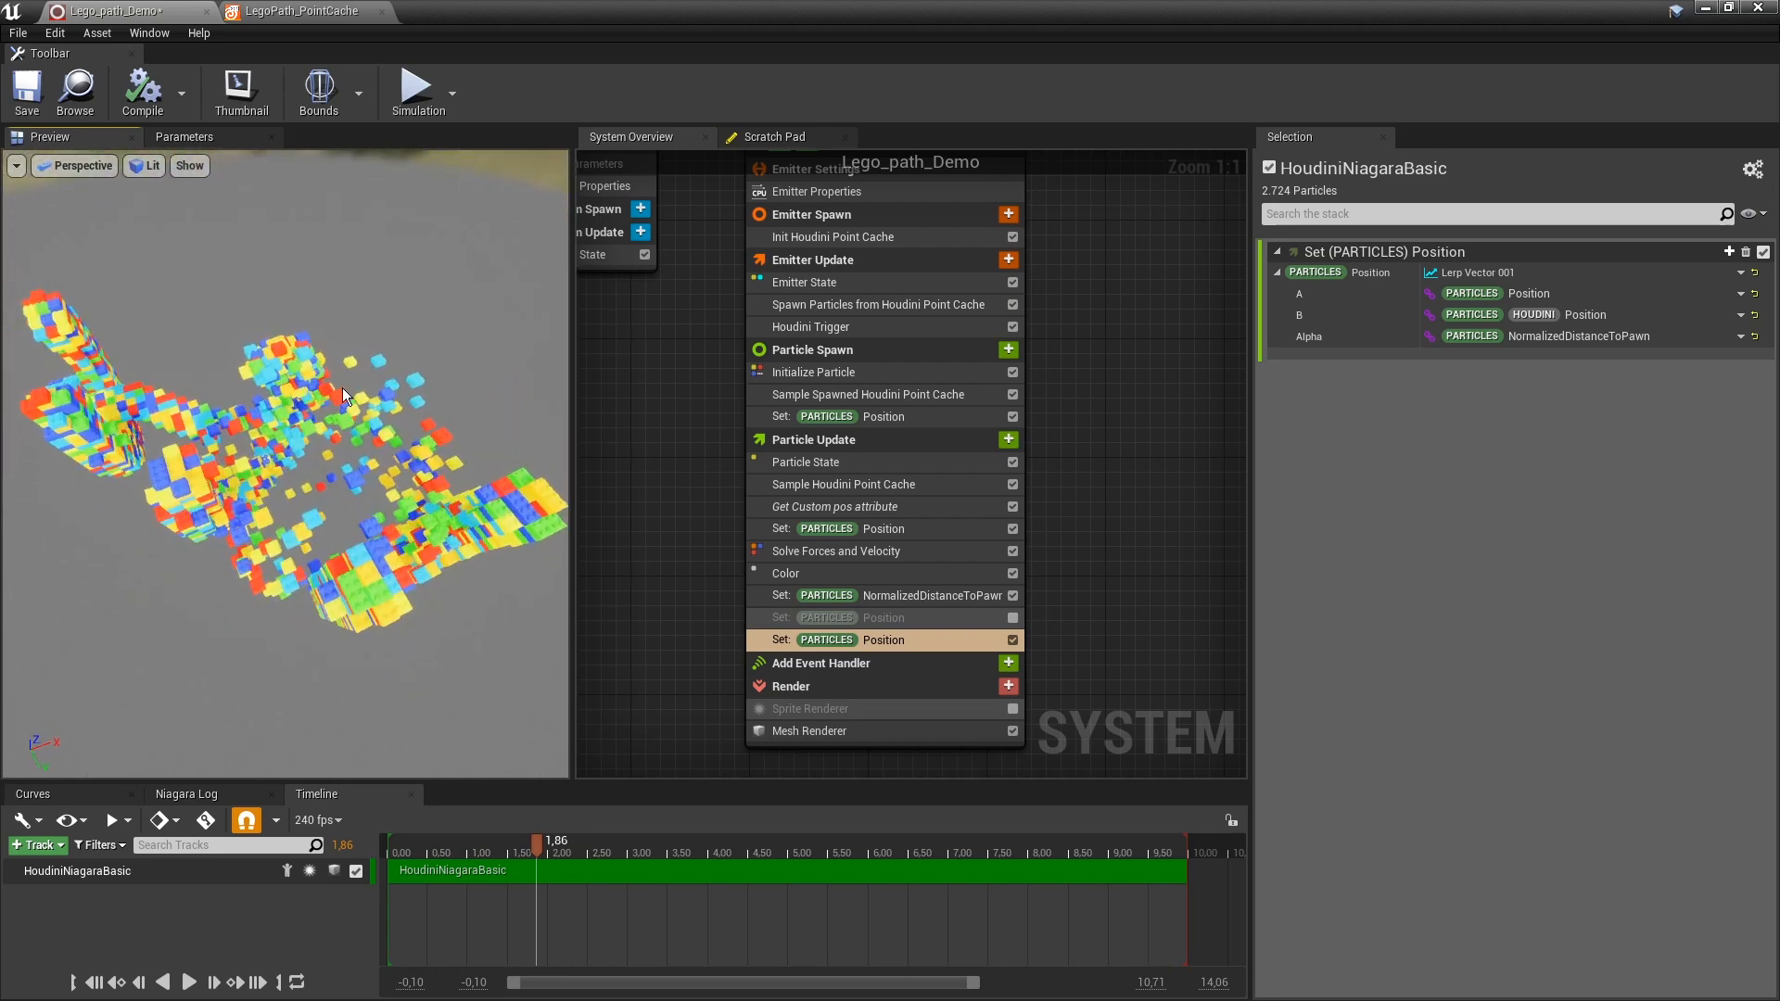
drag(183, 417, 206, 451)
middle_drag(278, 463, 218, 464)
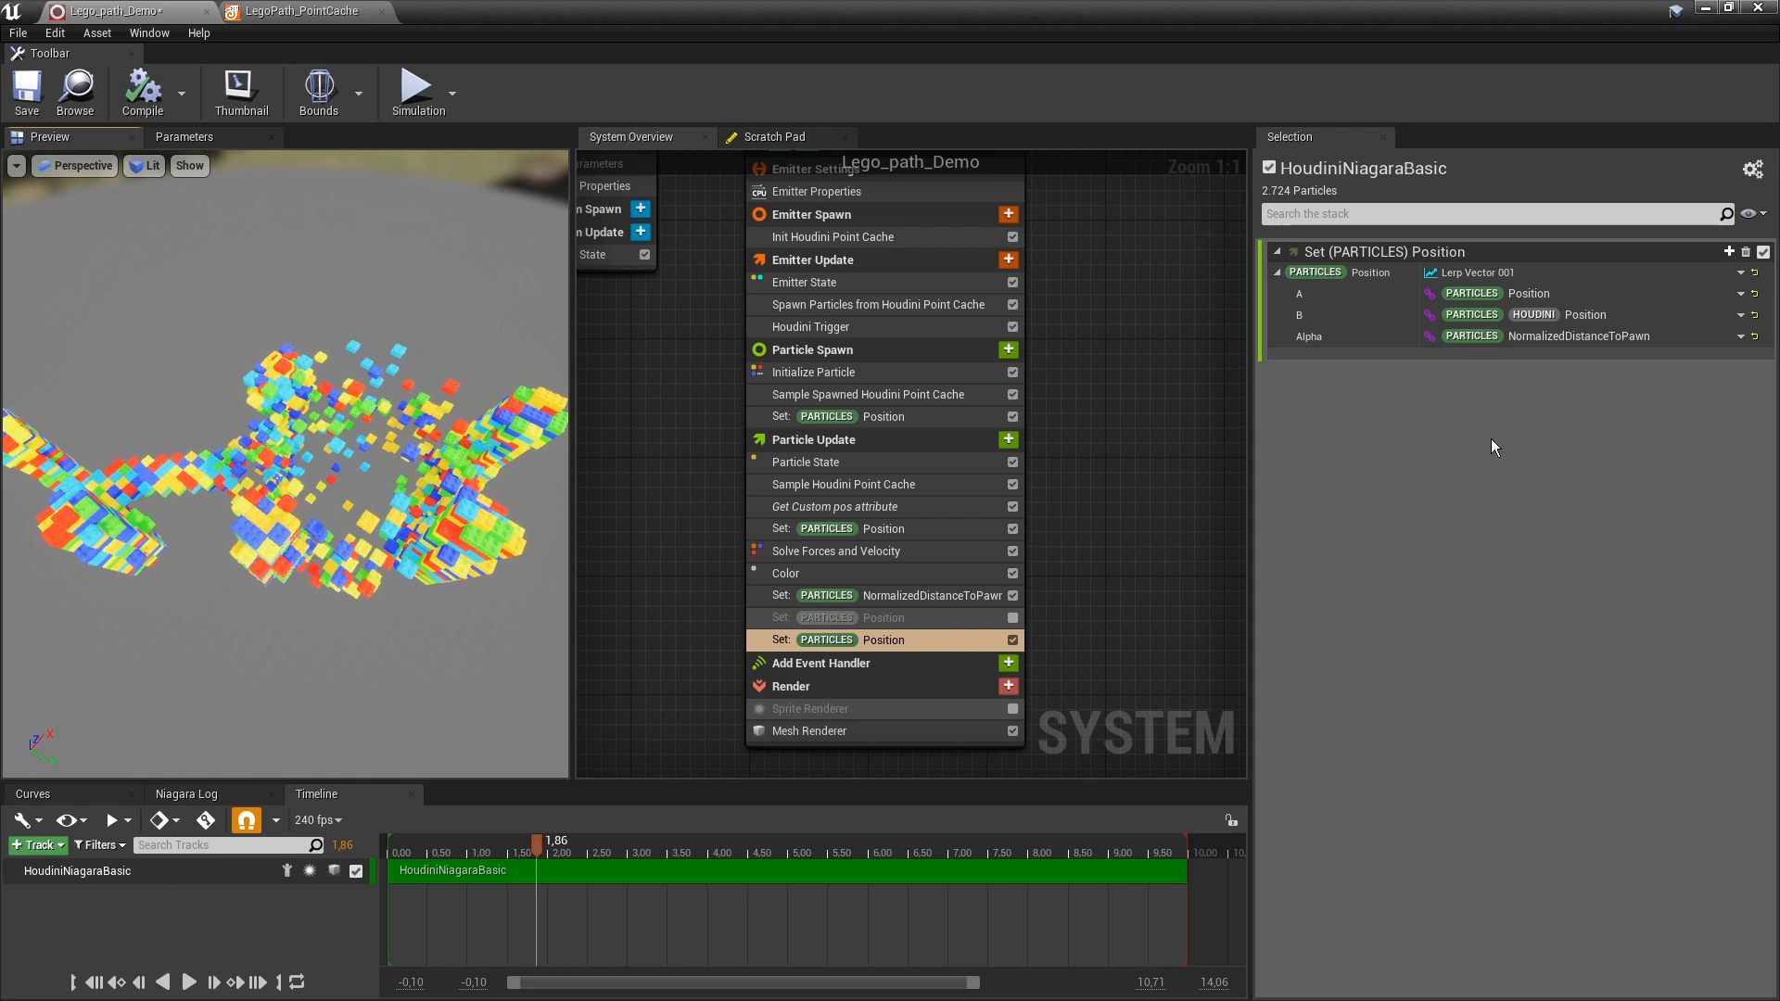
Reset the lerp Alpha of the copied Set Position module and drive it with Float from Curve.
click(1756, 339)
click(1743, 339)
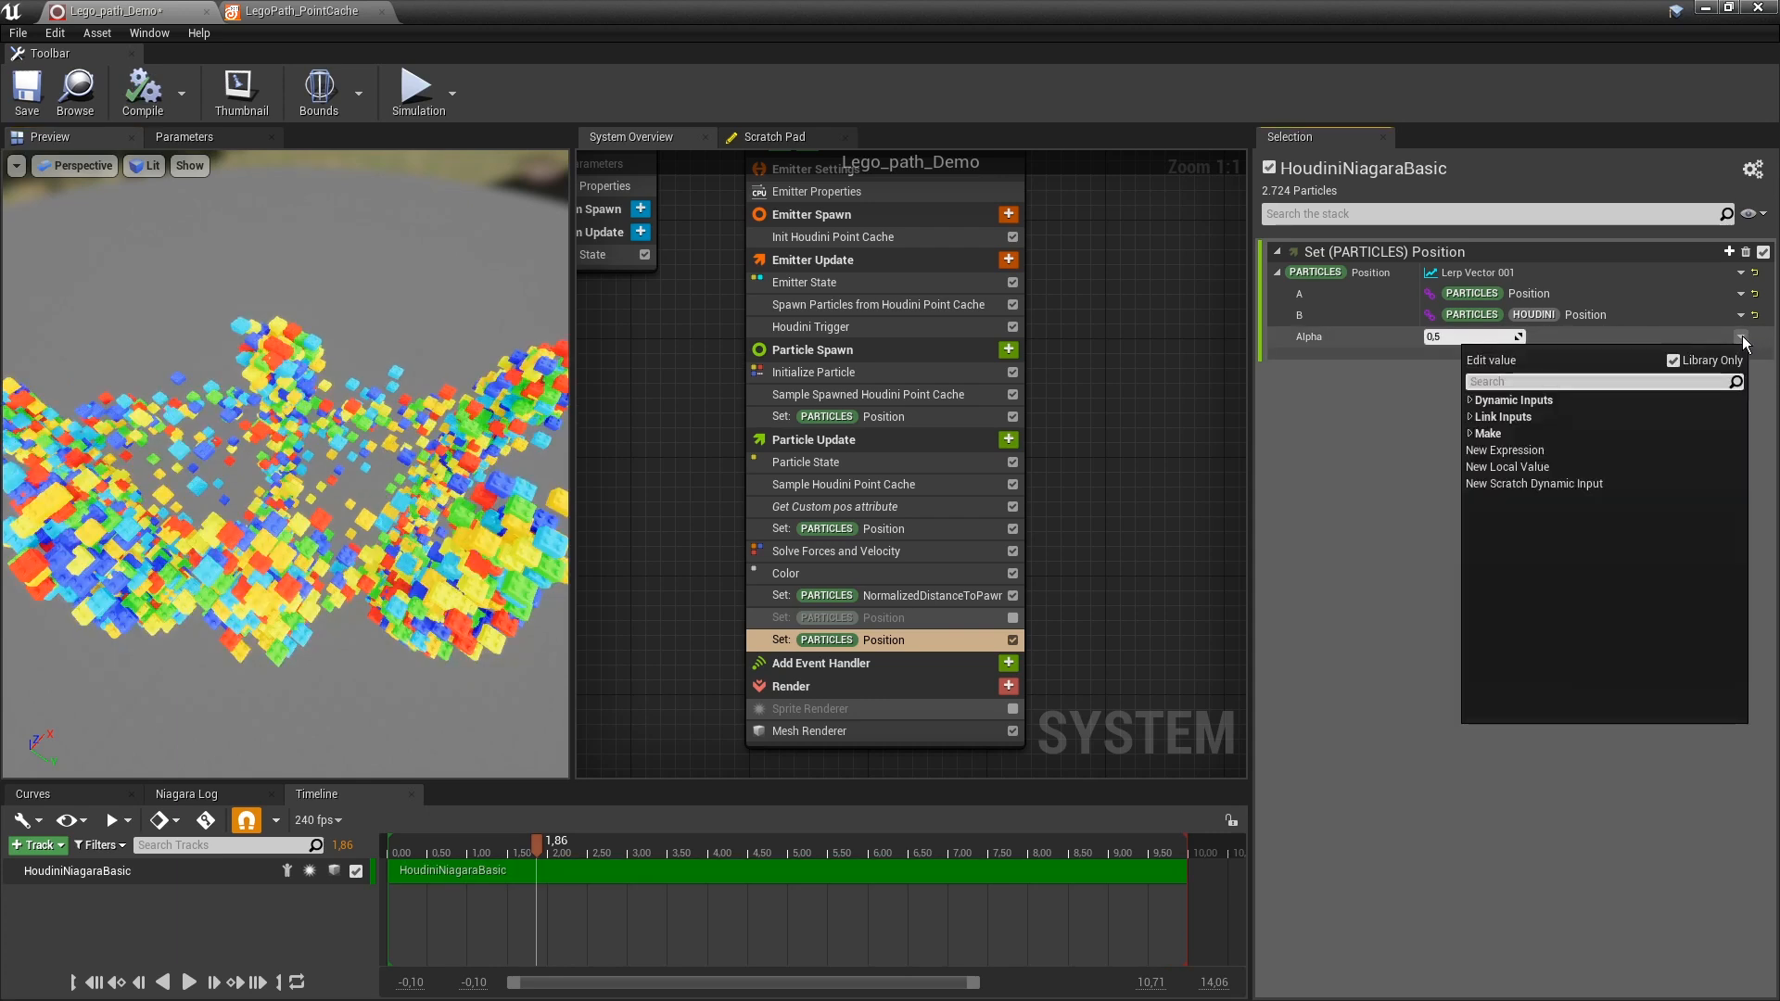
text(curve)
click(1530, 415)
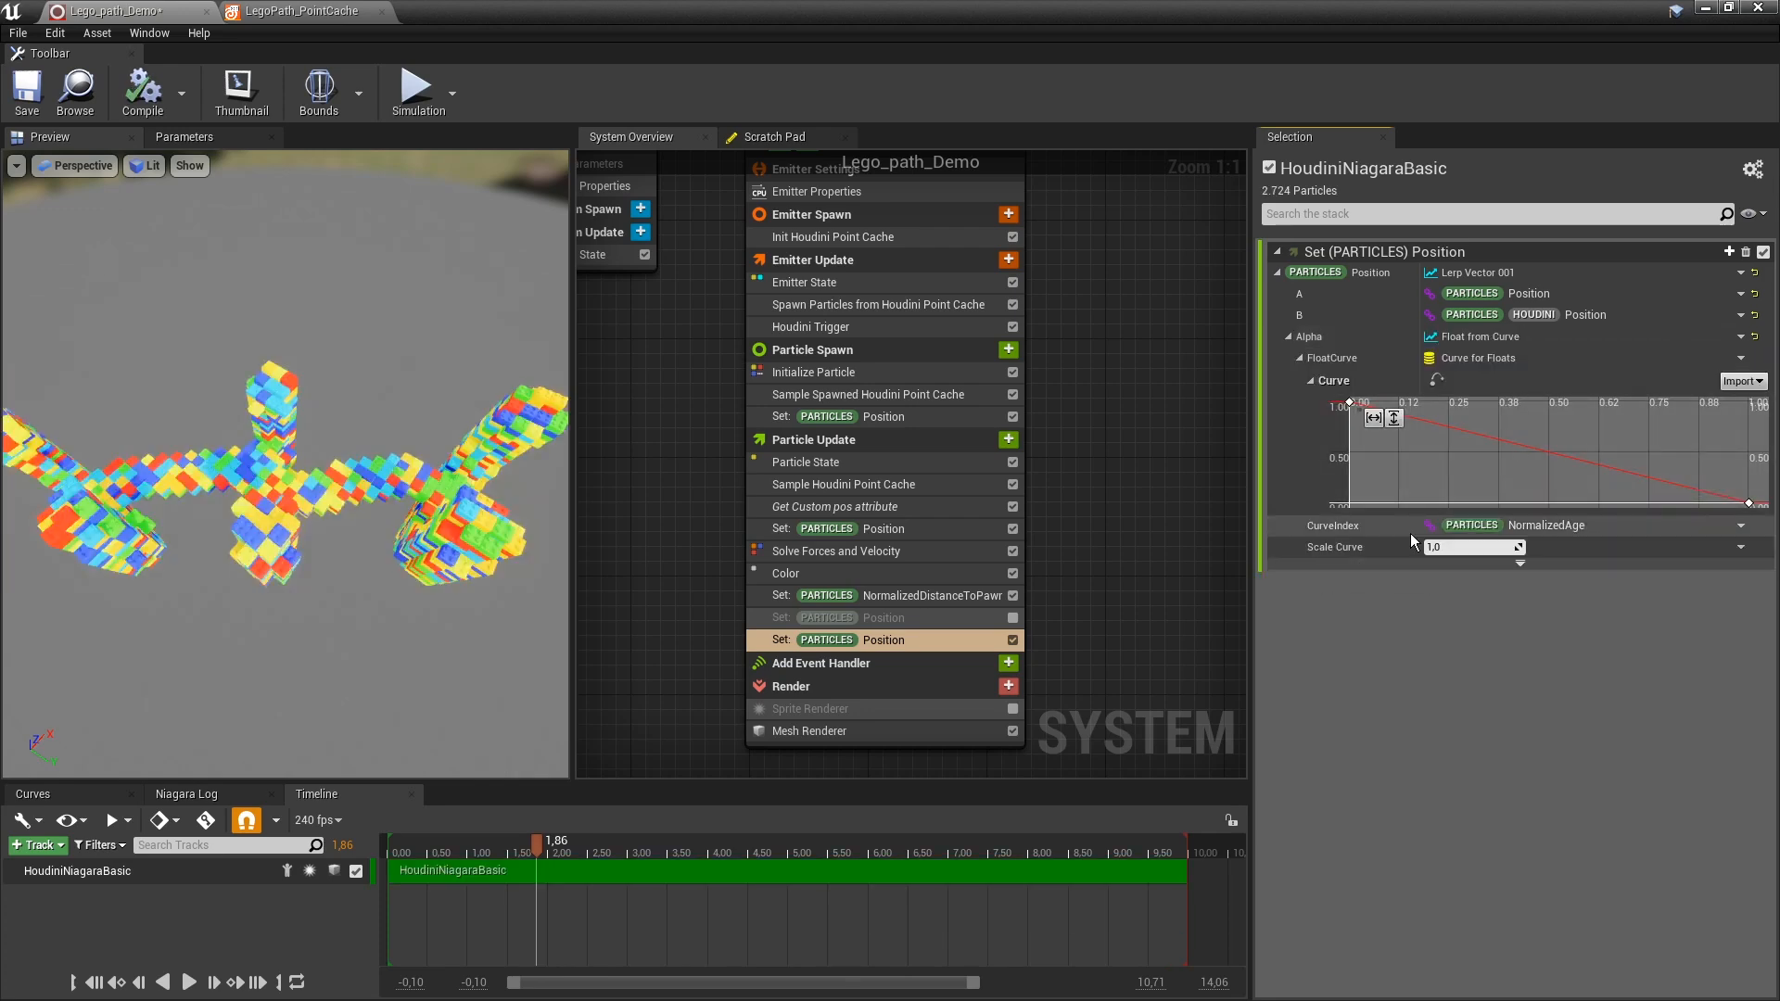
Link the CurveIndex of the lerp Alpha's Float from Curve to PARTICLES NormalizedDistanceToPawn.
click(1741, 526)
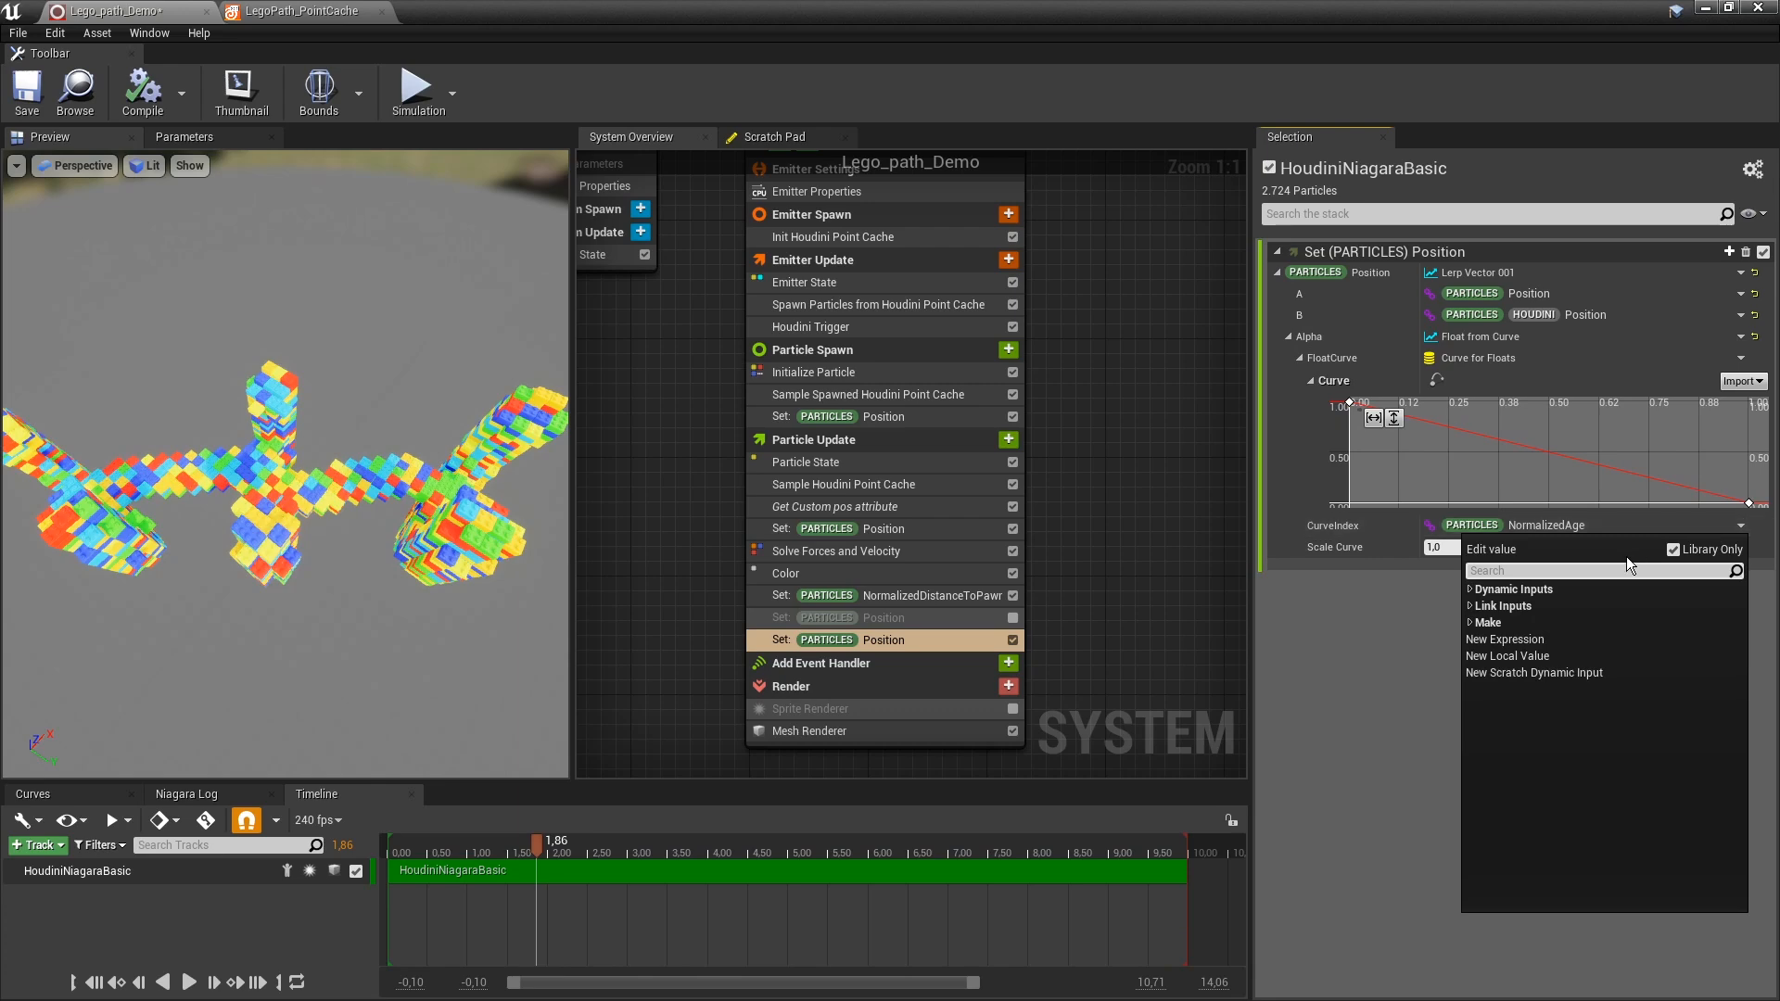
text(no)
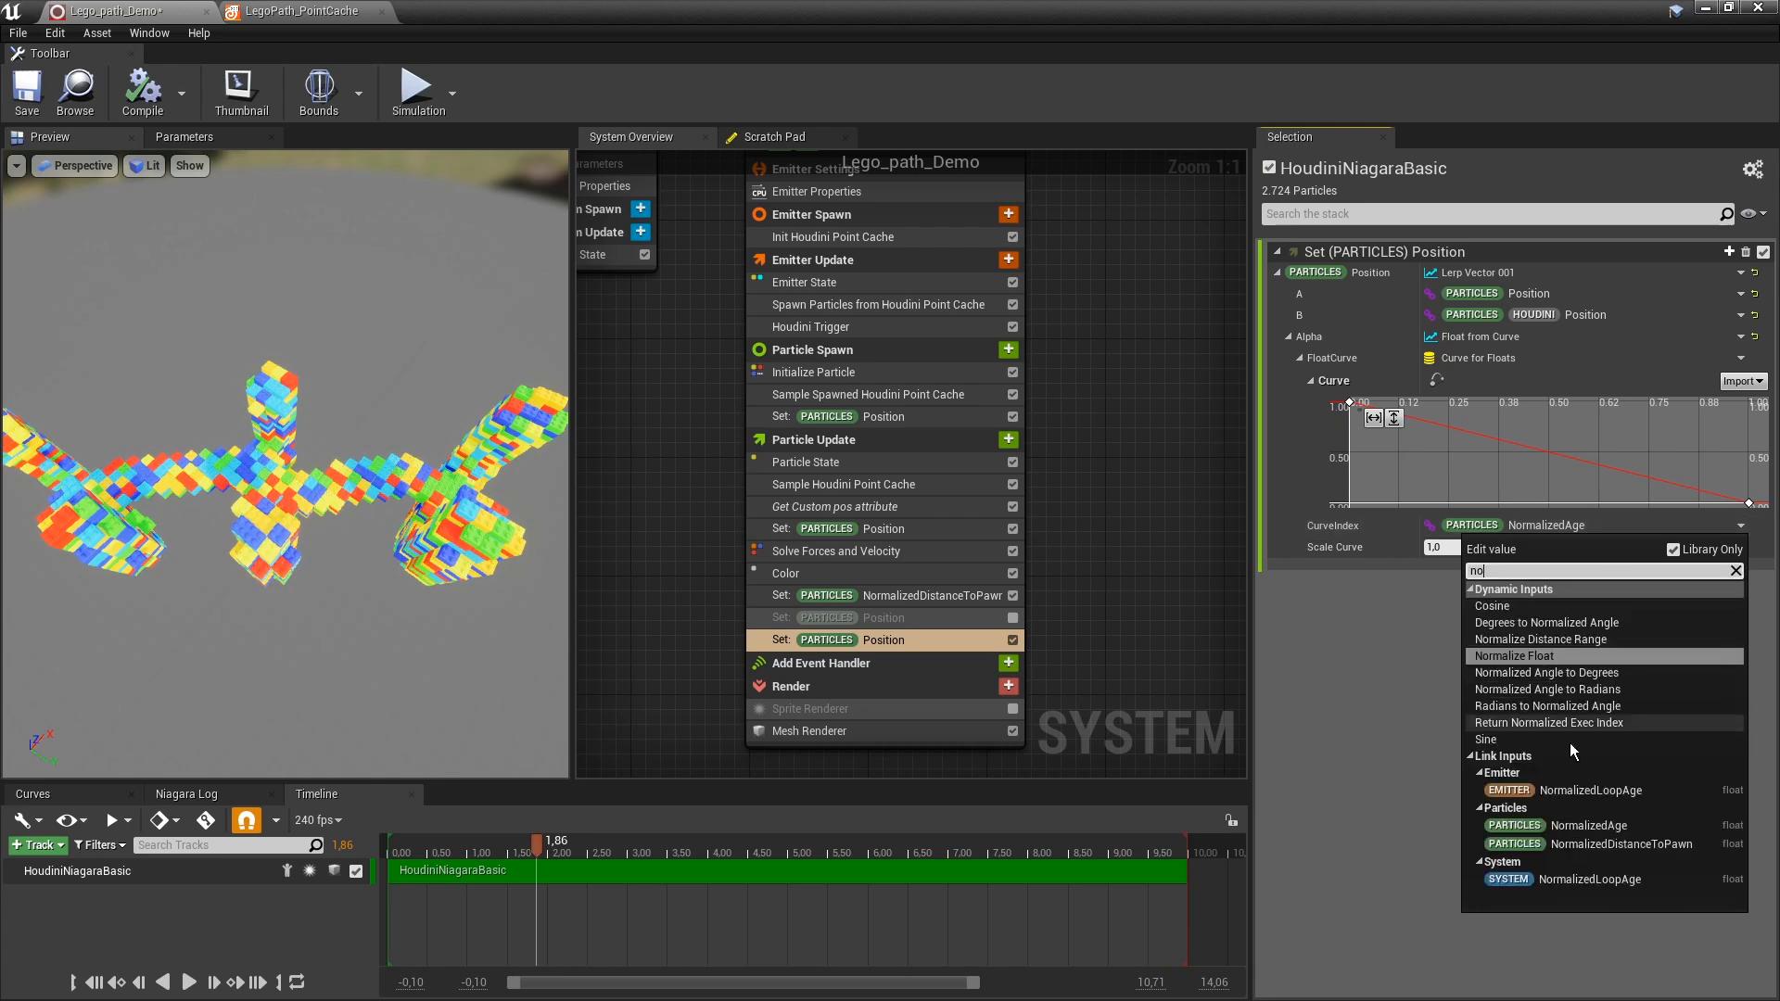
click(1593, 843)
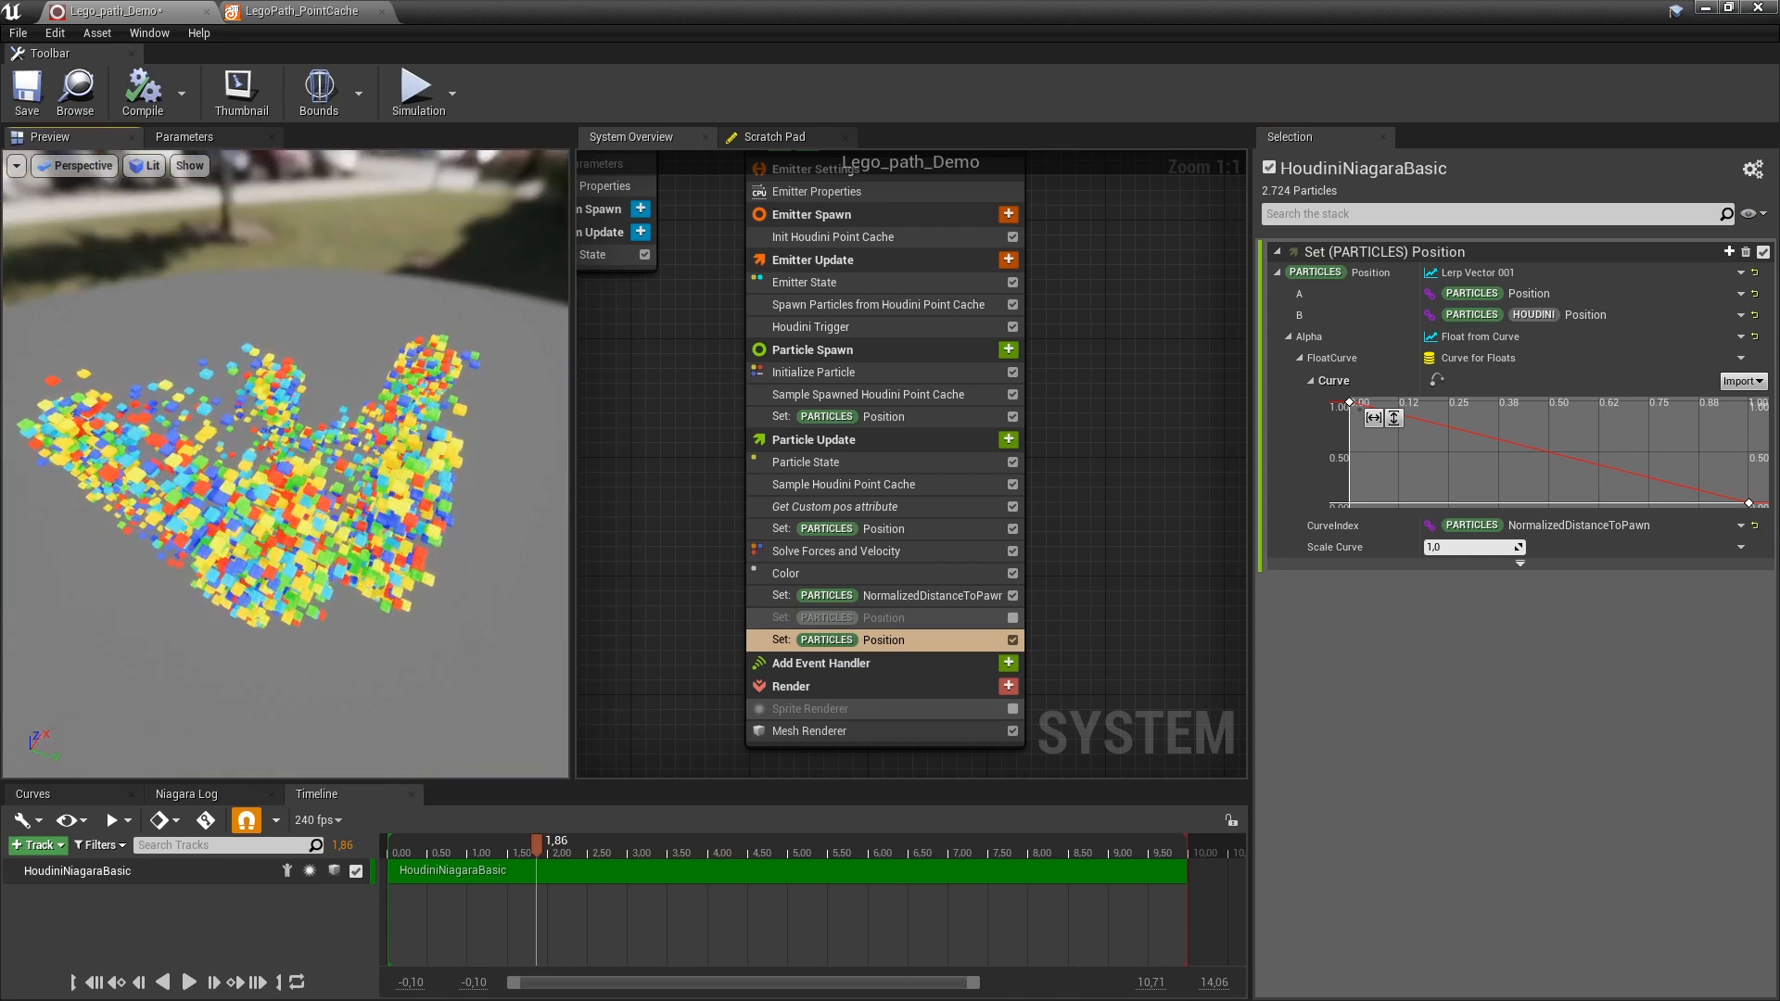
Reshape the Alpha curve so its first key sits at time about 0.8, value 1.0, and its last key at time 1, value 0.
drag(1349, 404, 1347, 491)
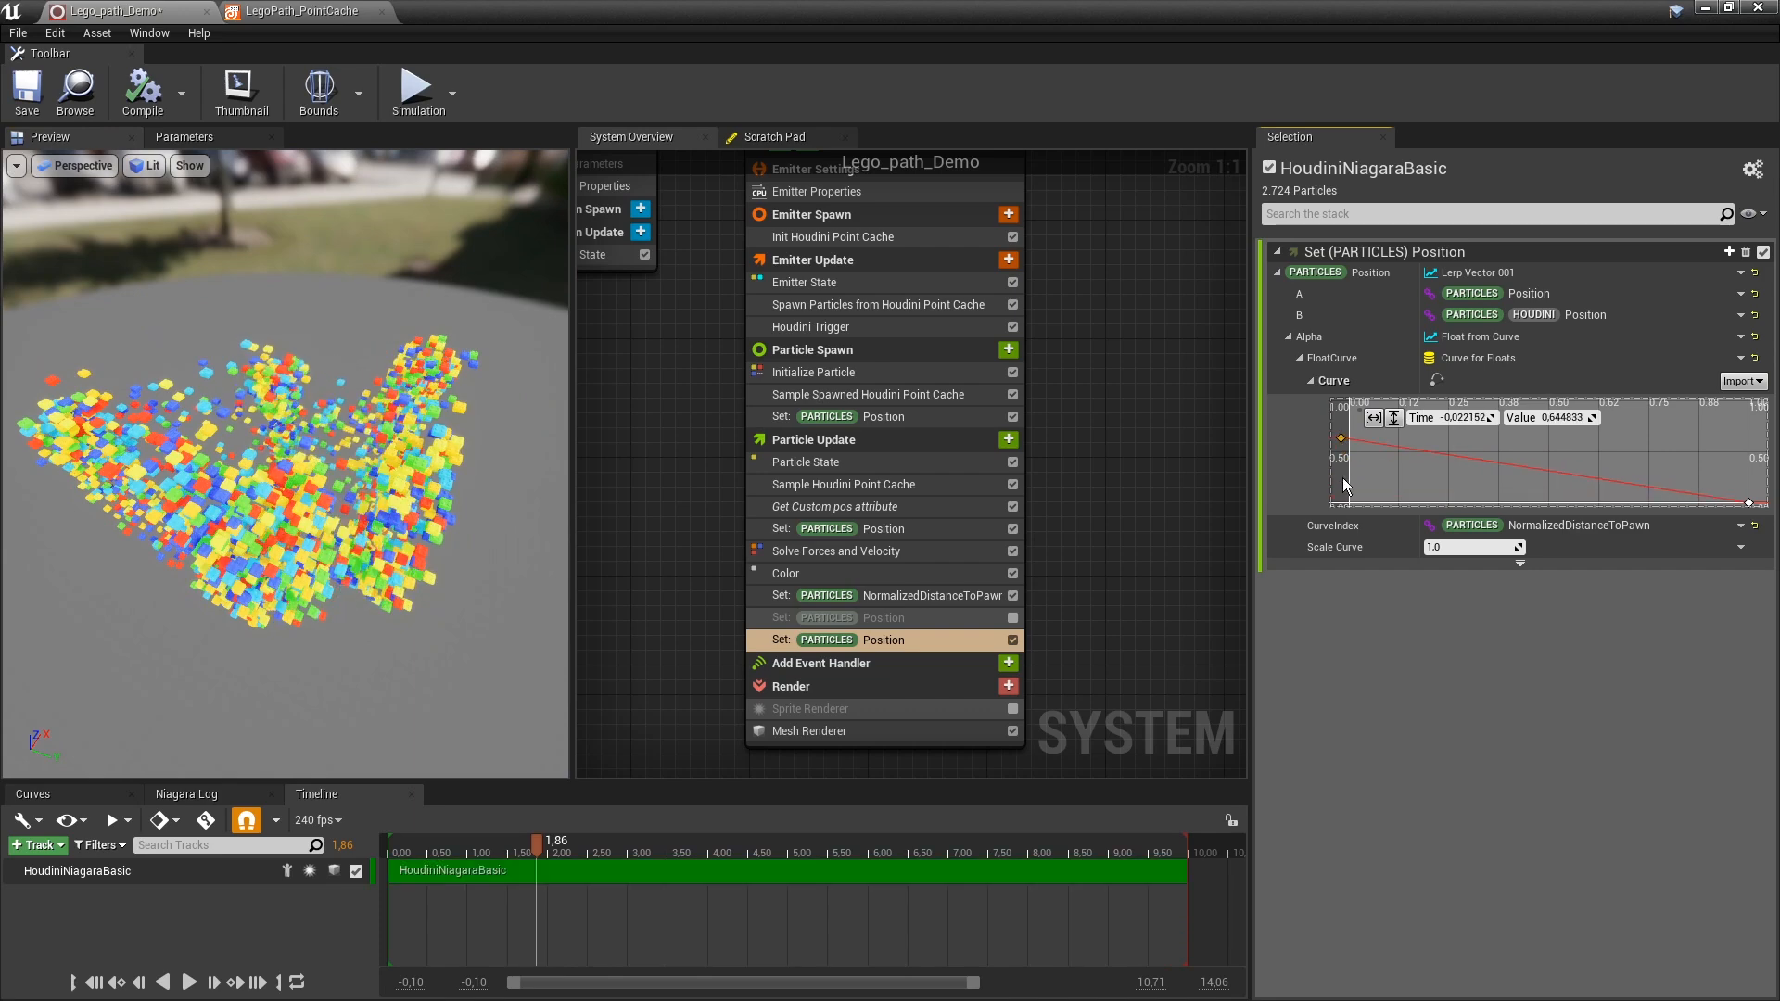
drag(1751, 501, 1733, 404)
drag(1357, 488, 1366, 420)
drag(1733, 406, 1619, 429)
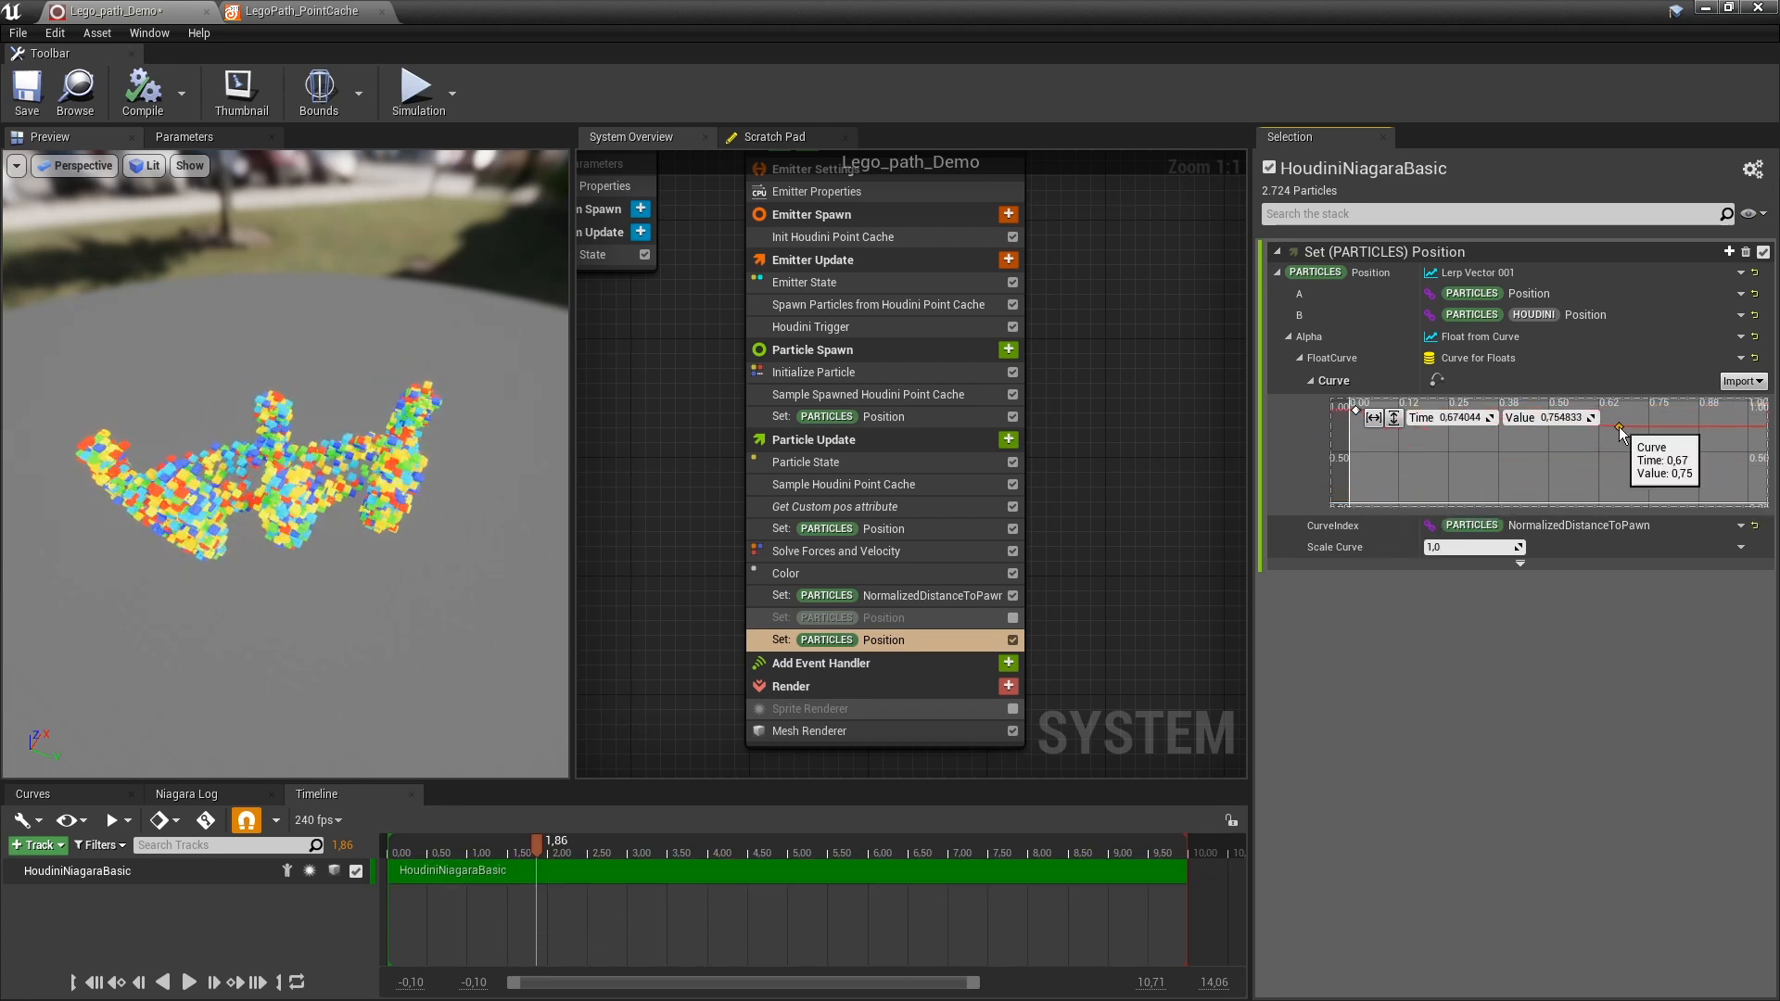
drag(1357, 410, 1654, 414)
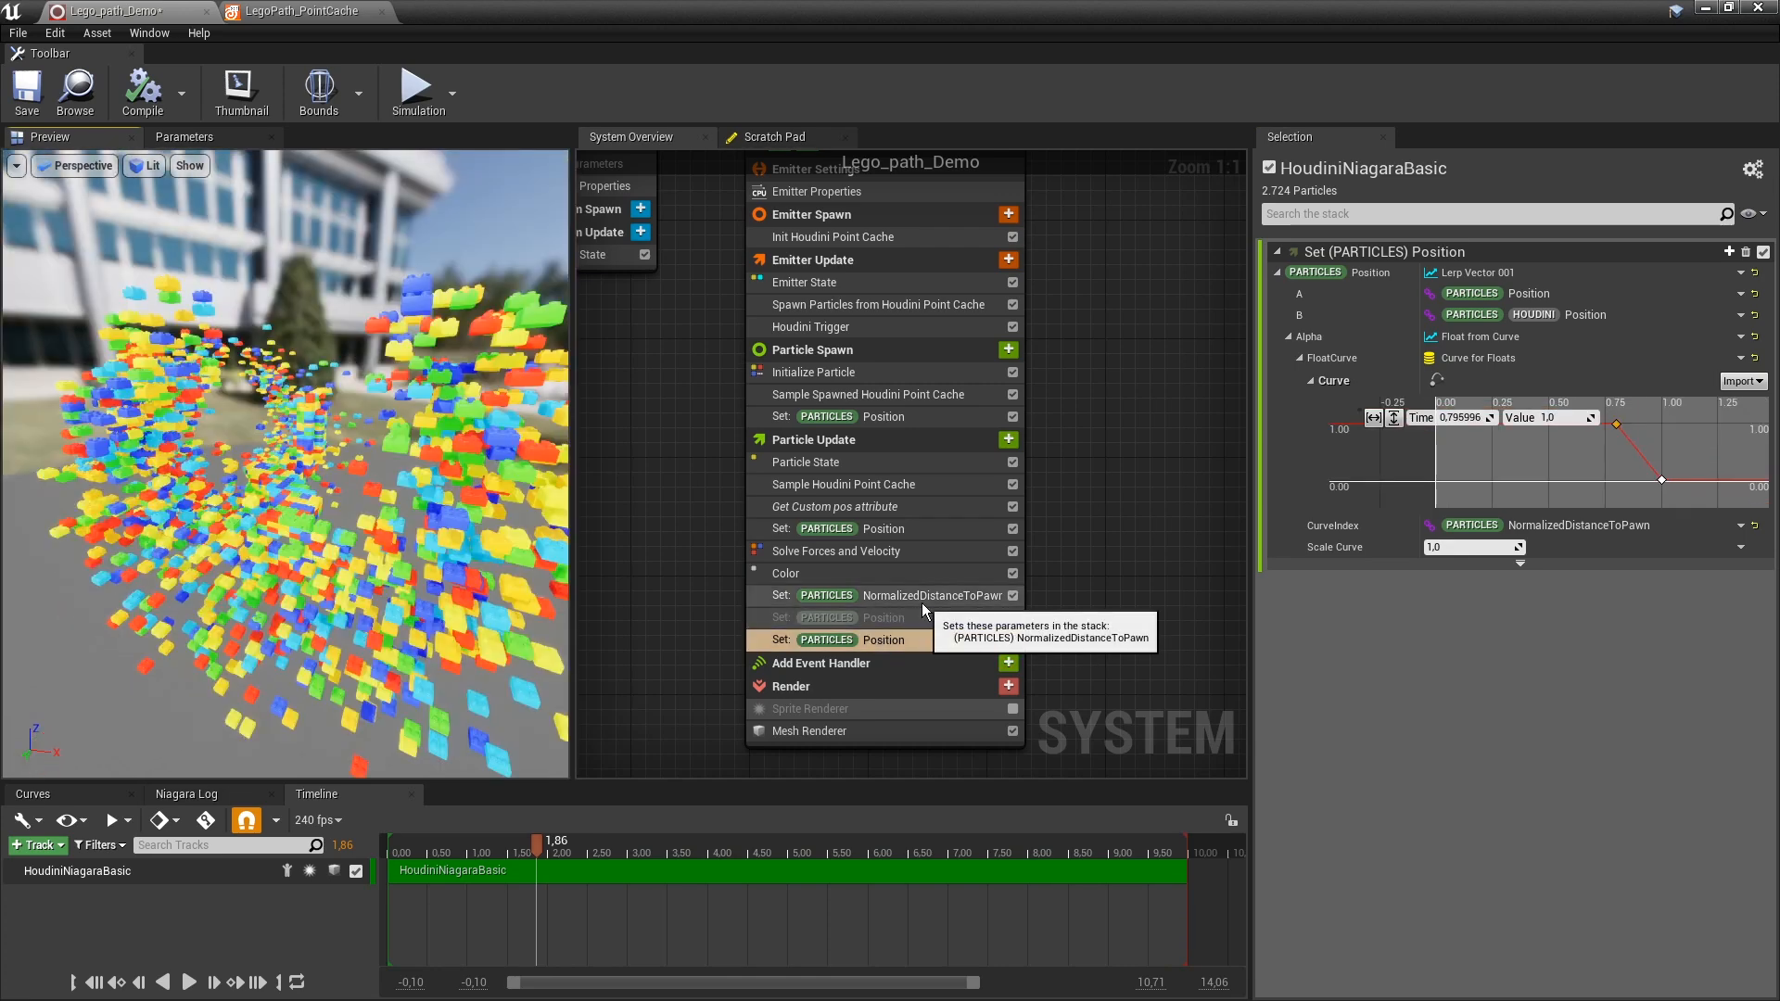
Set the Distance of the Set NormalizedDistanceToPawn module to about 1561 and save the Niagara system.
click(924, 601)
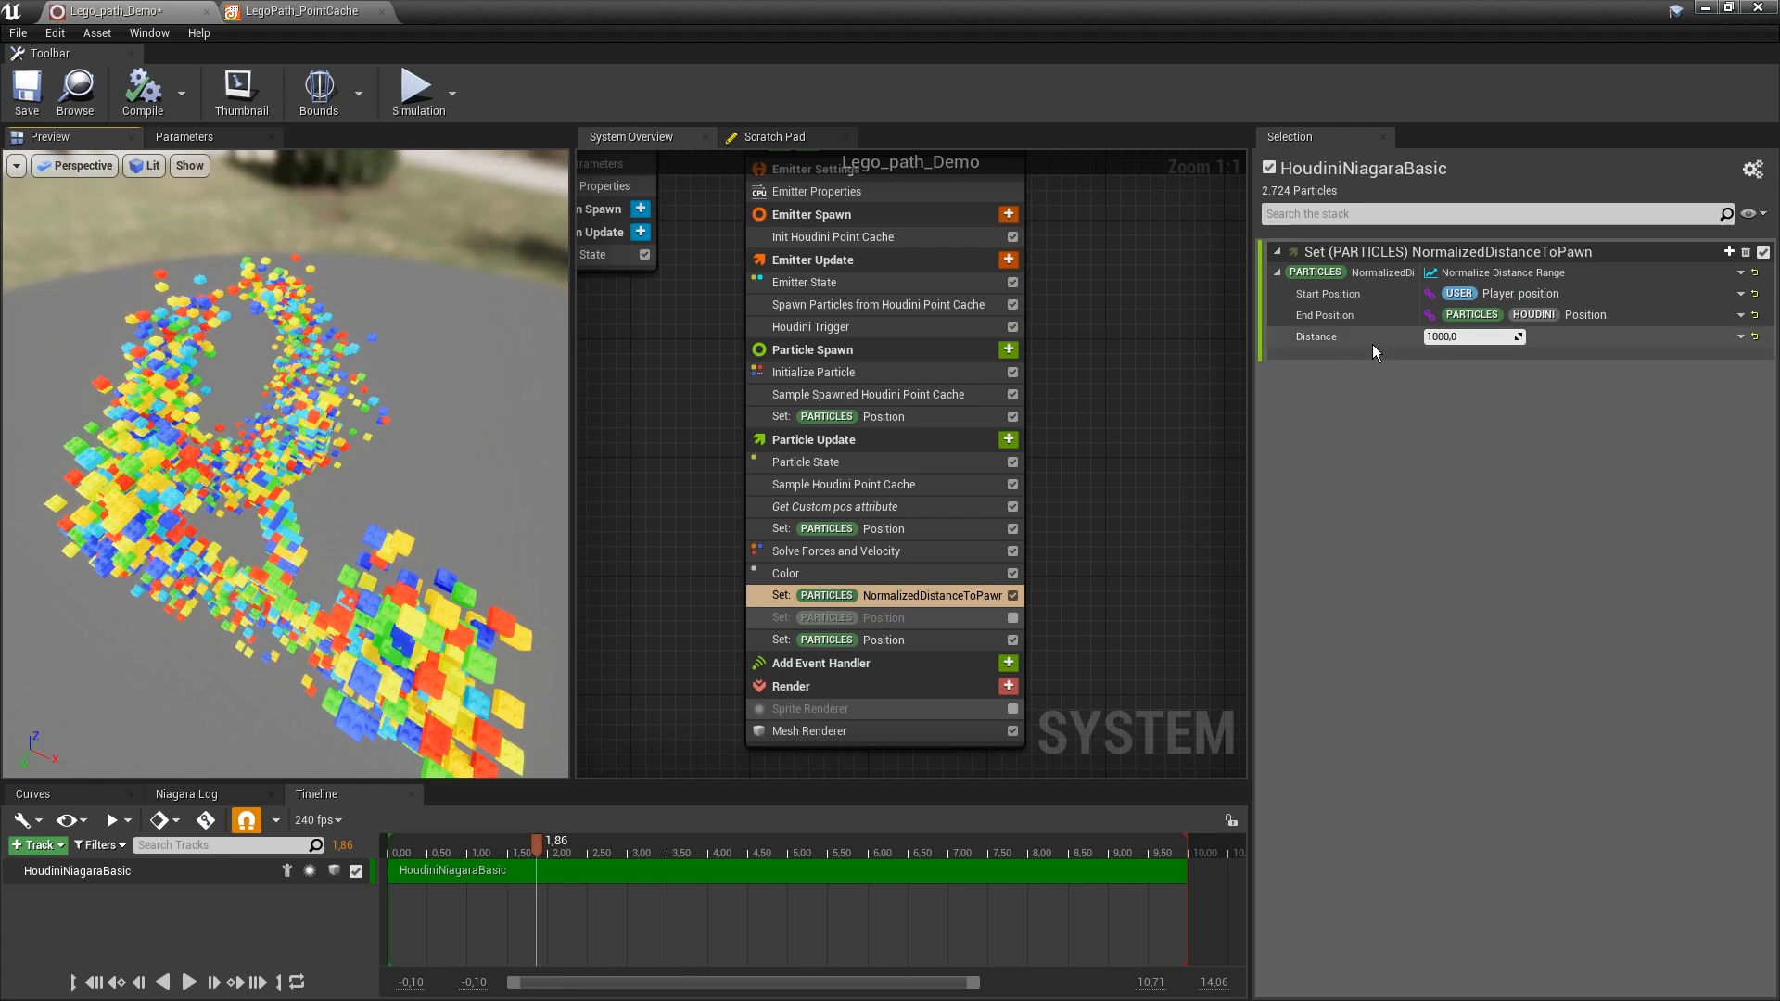
mouse_move(1474, 338)
mouse_down()
mouse_move(1604, 338)
mouse_move(1433, 337)
mouse_move(1550, 337)
mouse_move(1507, 337)
mouse_up()
drag(146, 260, 371, 259)
click(41, 111)
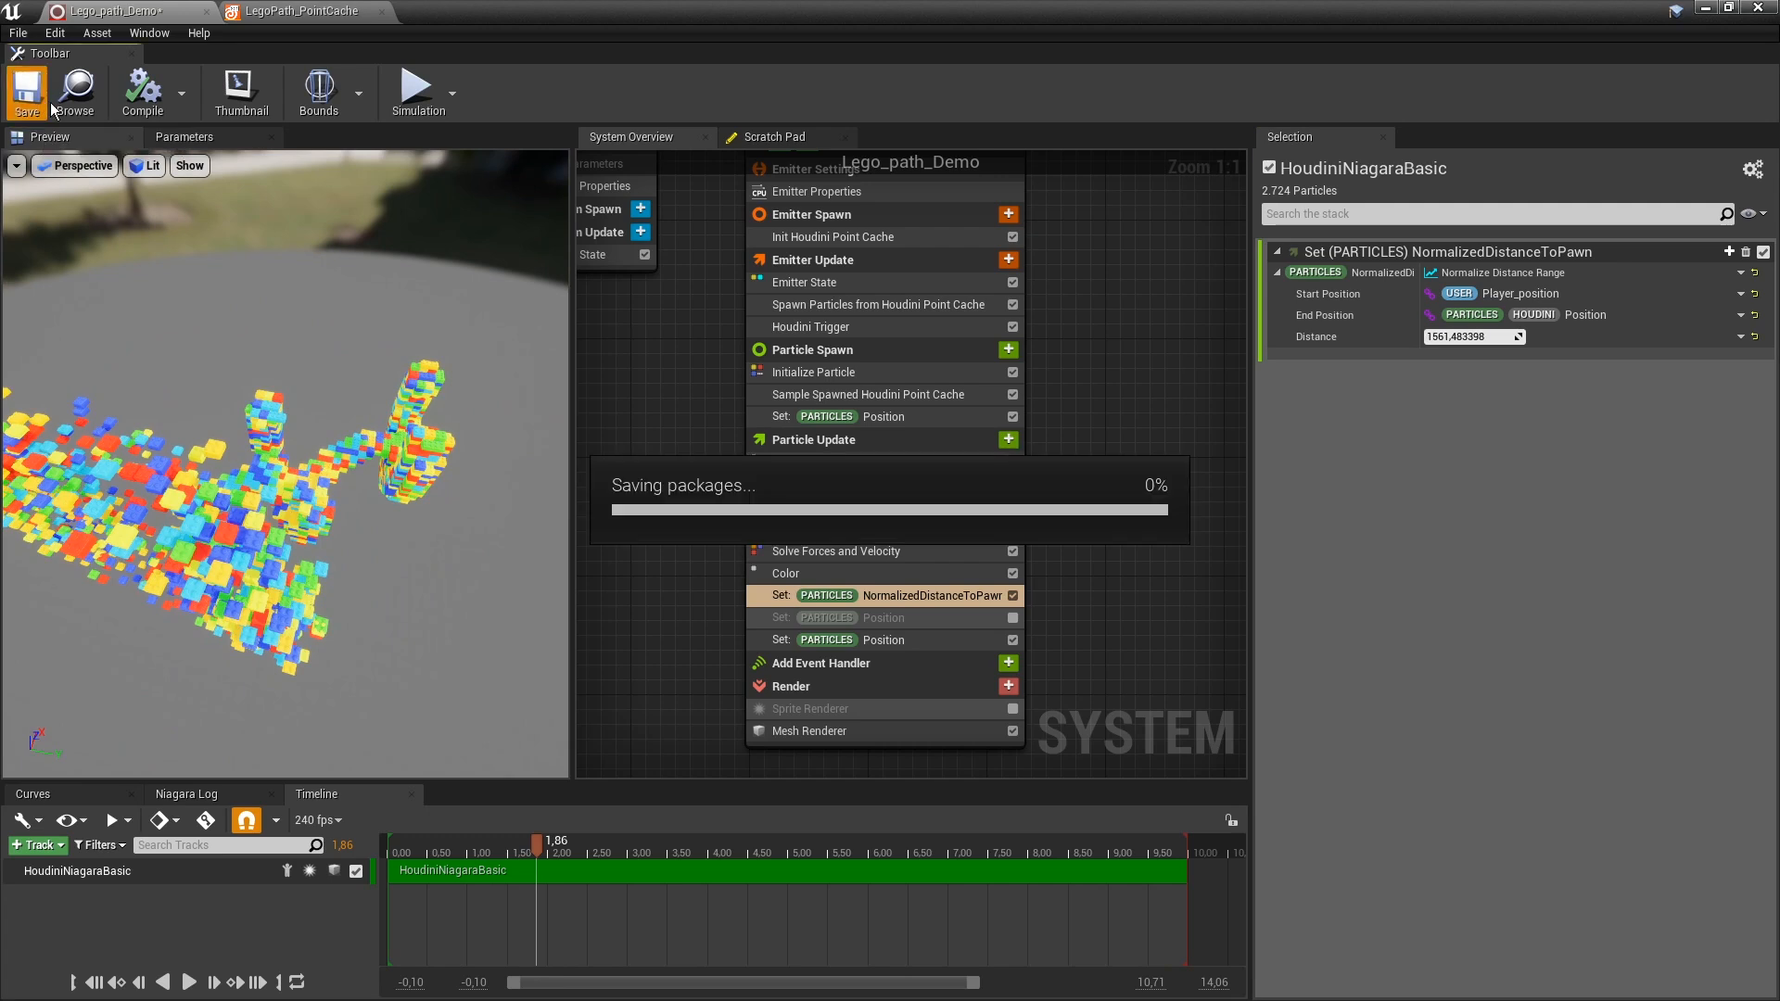
Return to the level and move the Lego_path_Demo actor around the scene to test how distance affects its bricks.
click(1706, 11)
mouse_move(646, 301)
right_down()
mouse_move(593, 339)
mouse_move(645, 301)
right_up()
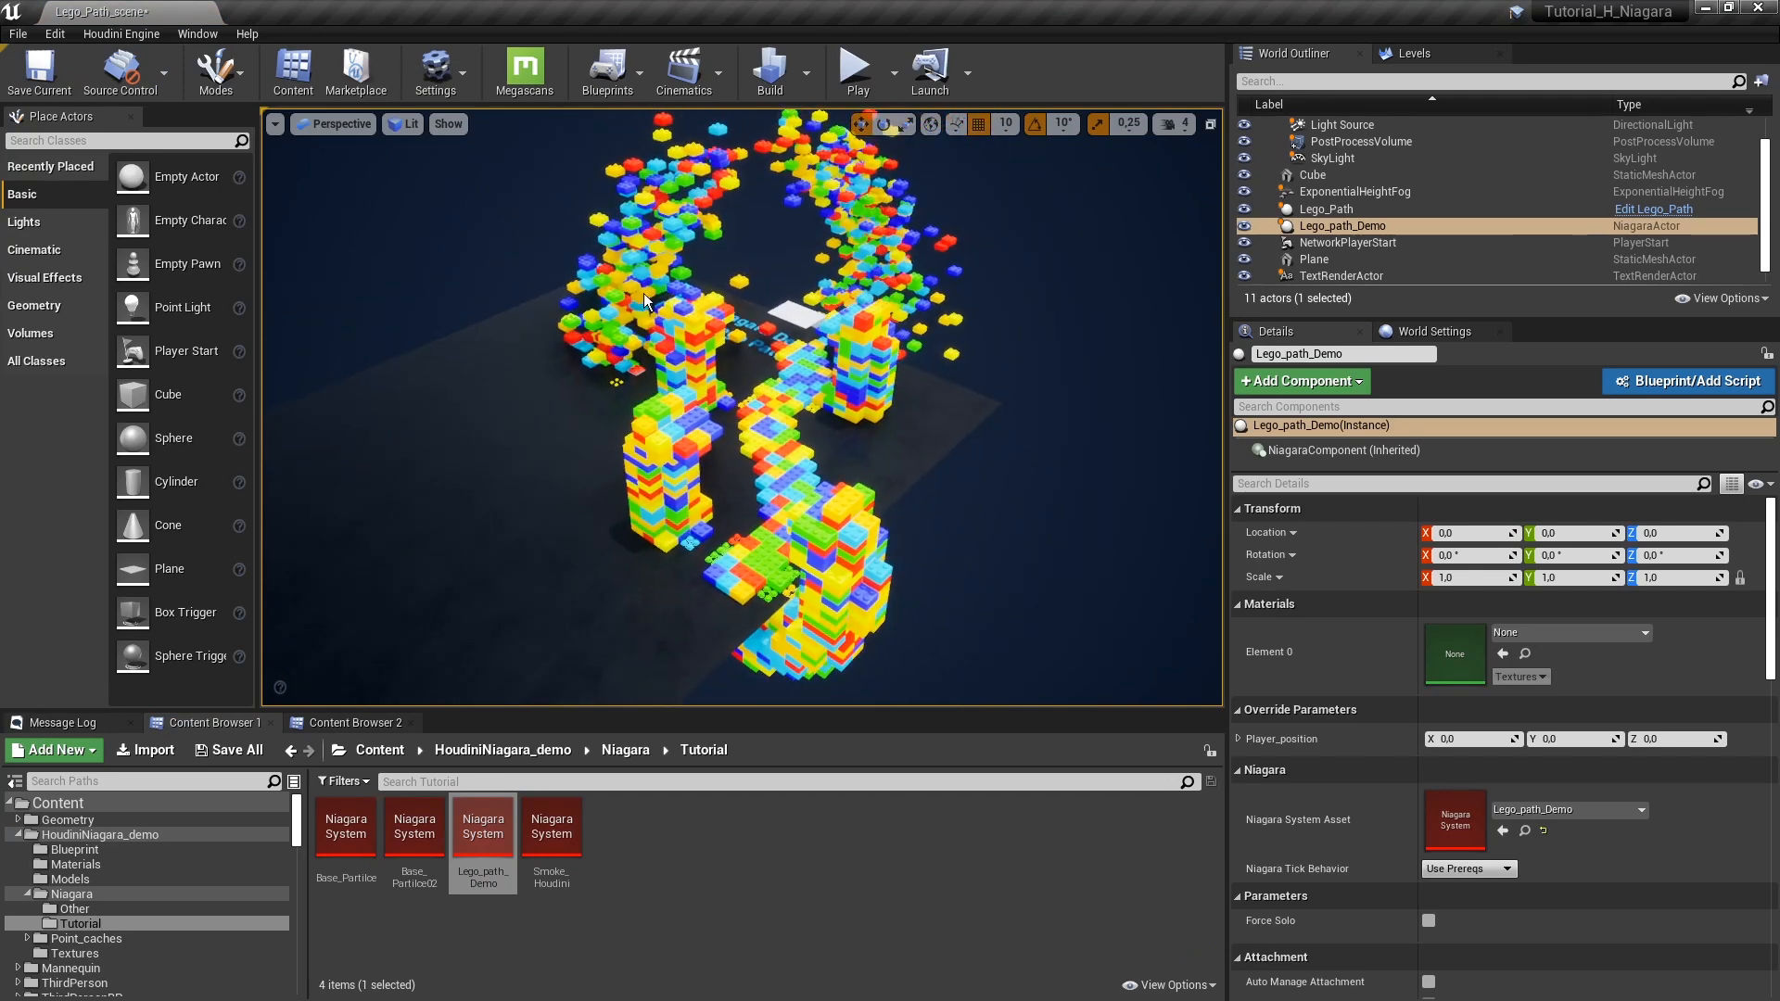
key(g)
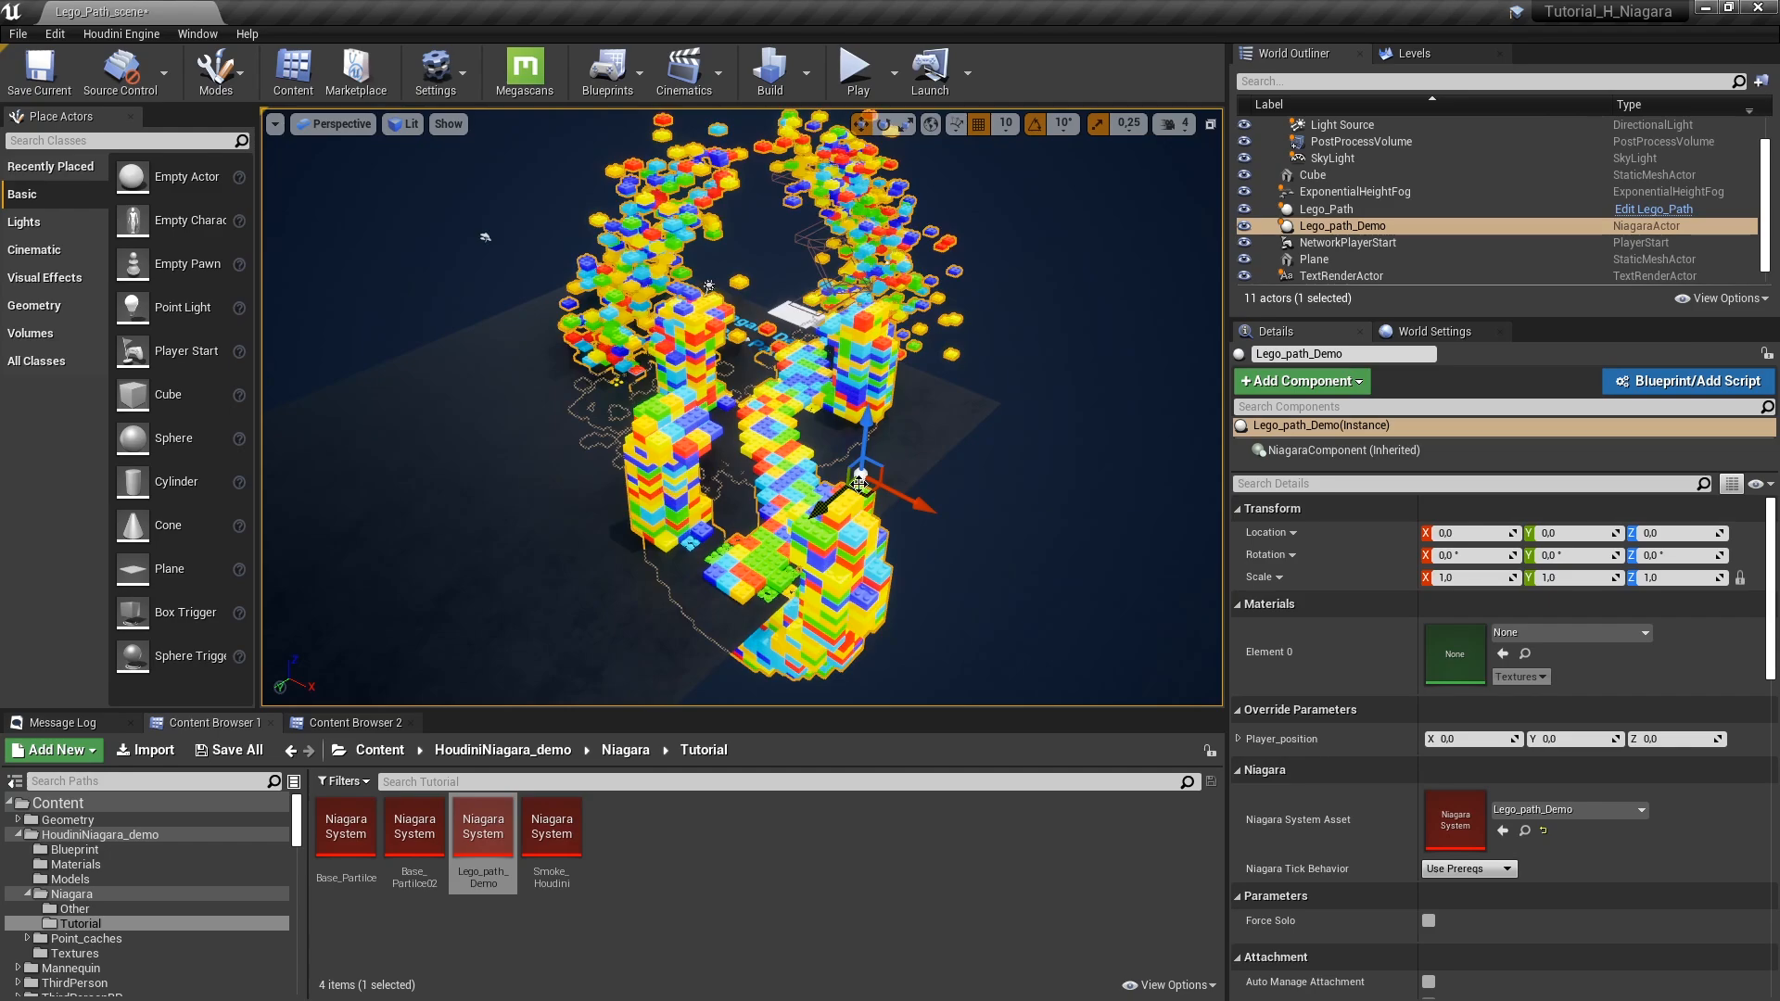
drag(835, 546, 763, 598)
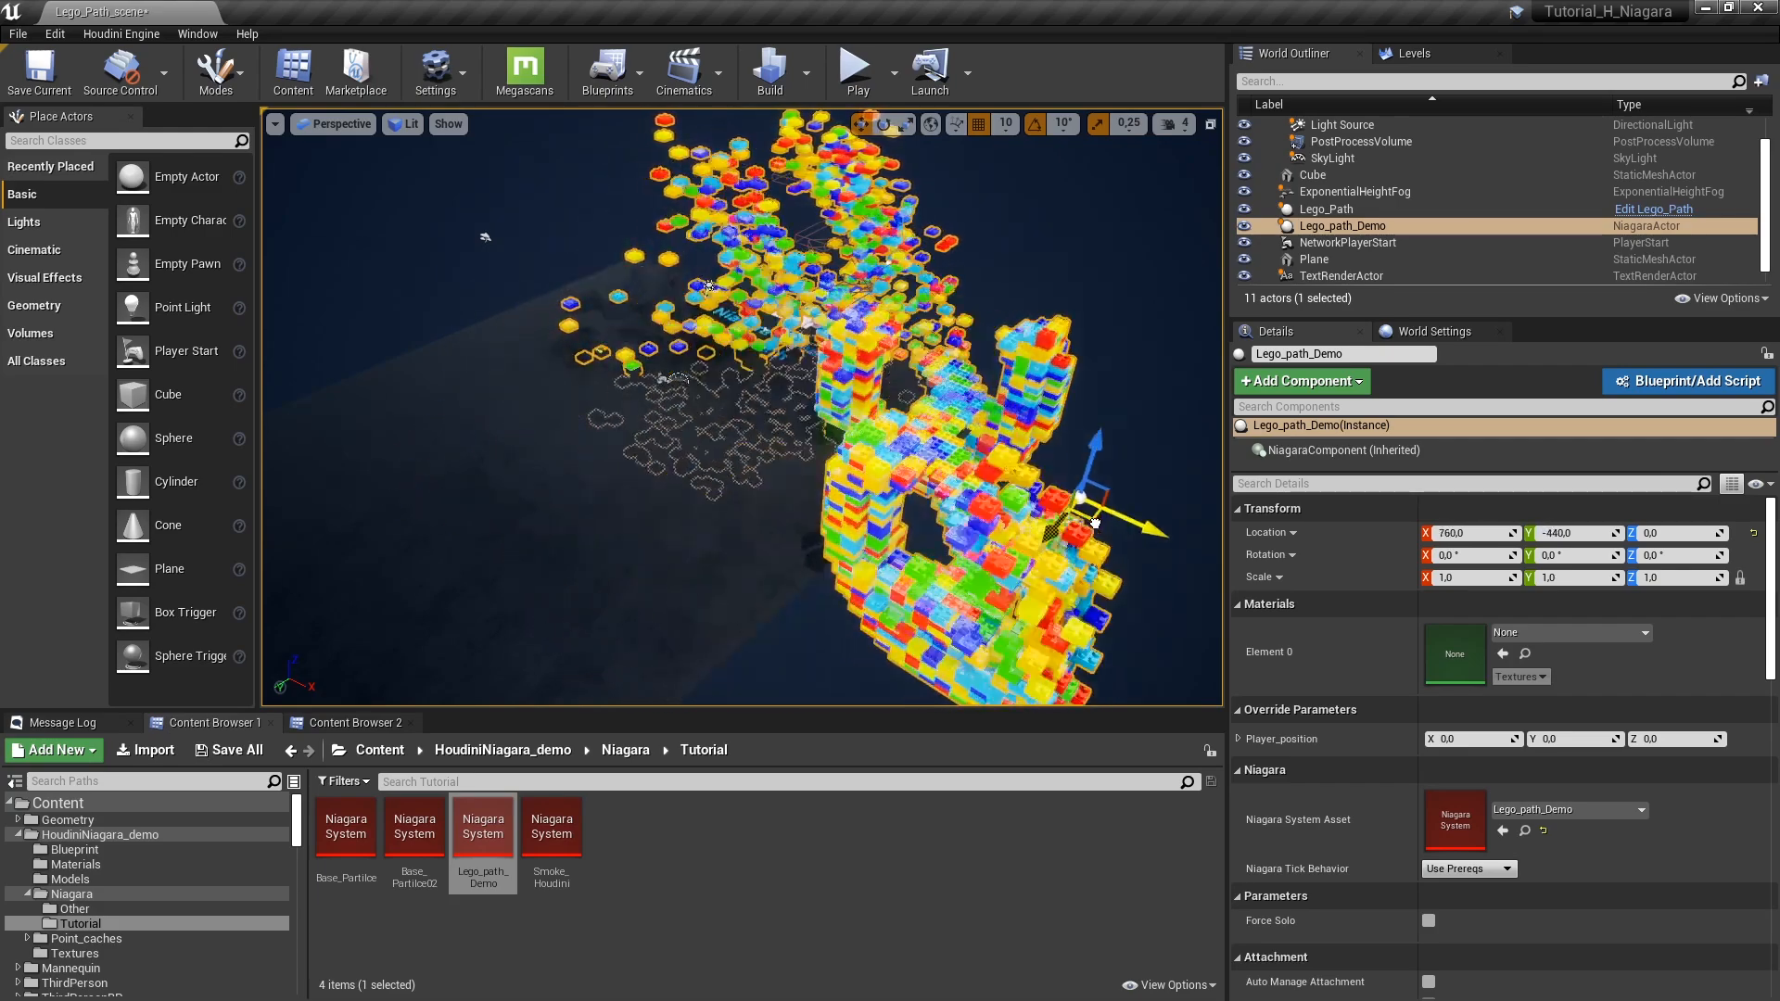
drag(1193, 505, 672, 469)
drag(494, 373, 567, 489)
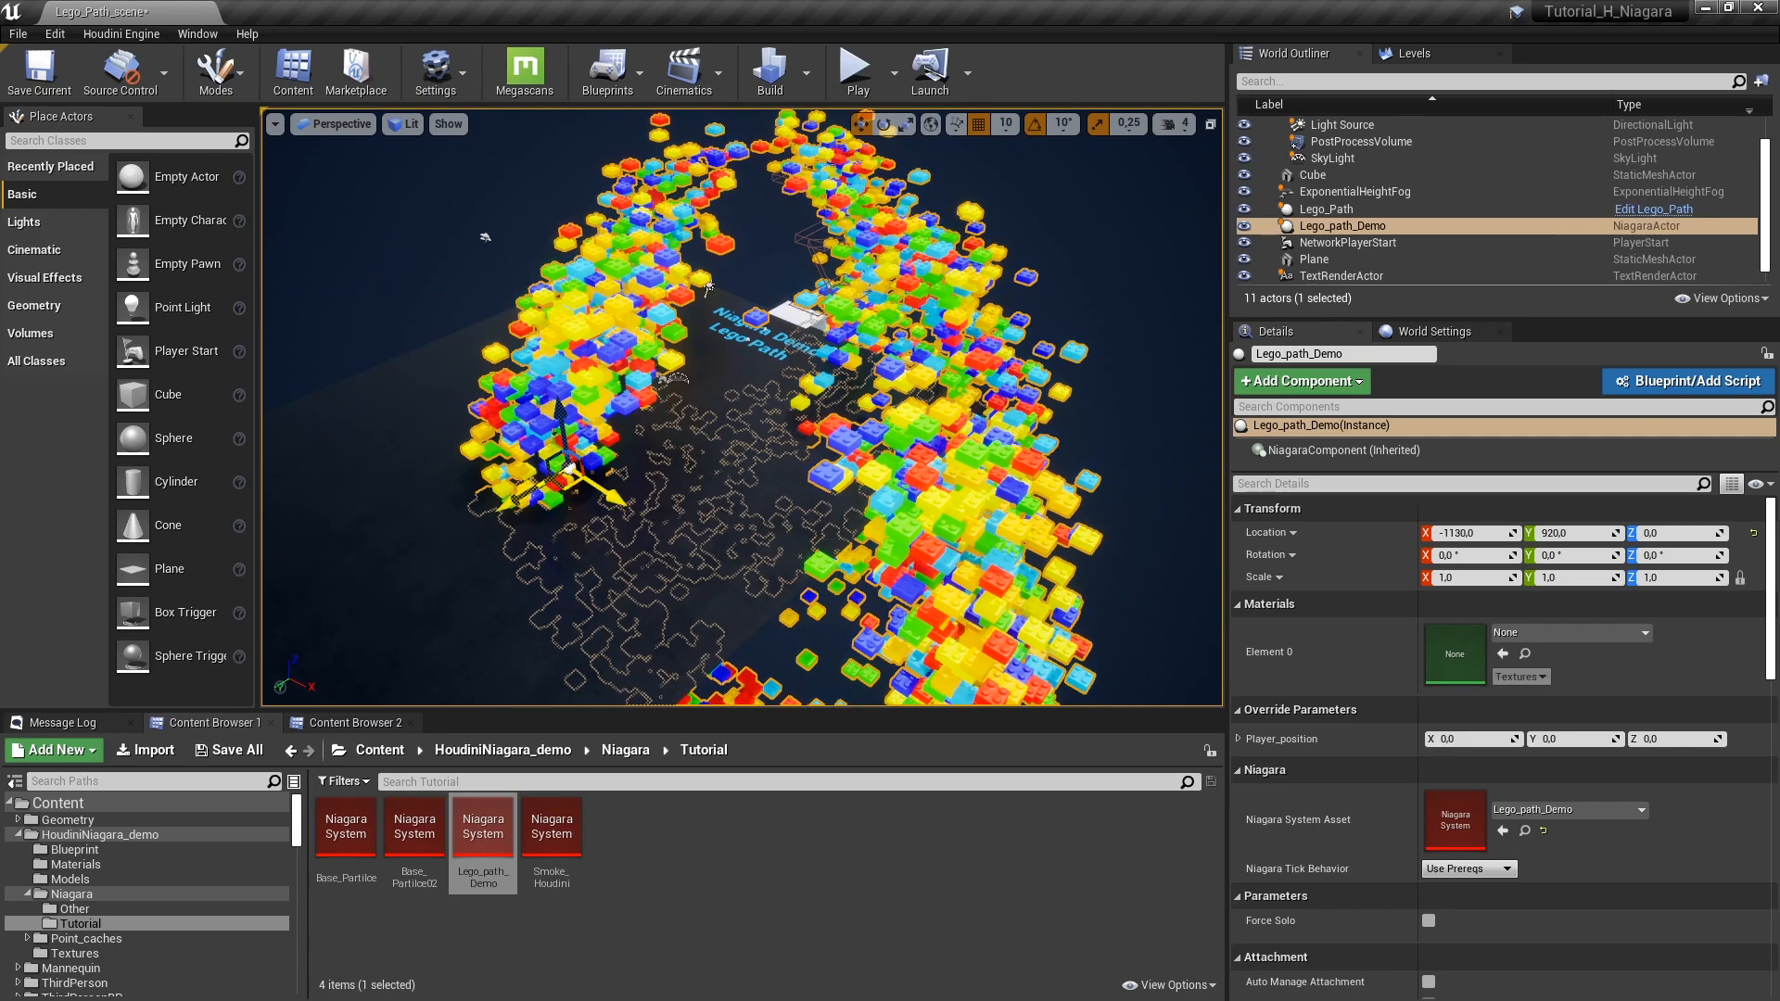
drag(604, 504, 619, 611)
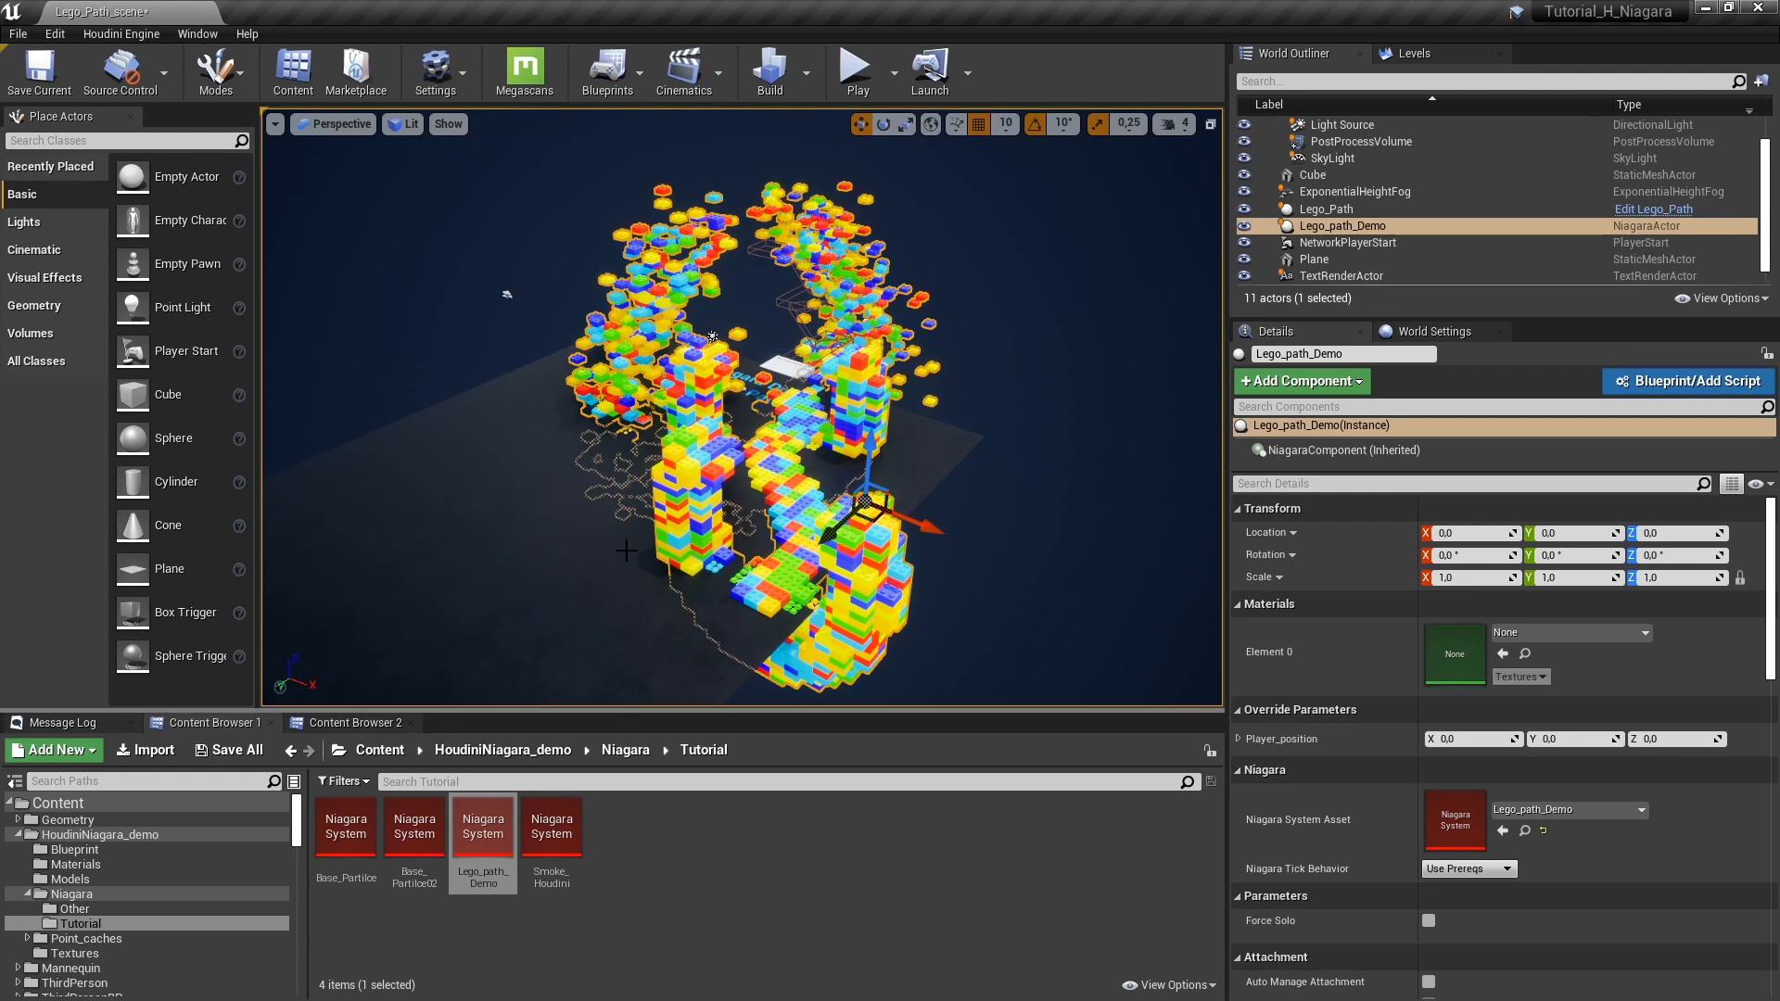
Delete the Lego_path_Demo actor from the level.
mouse_move(903, 388)
right_down()
mouse_move(862, 436)
mouse_move(903, 387)
right_up()
key(Delete)
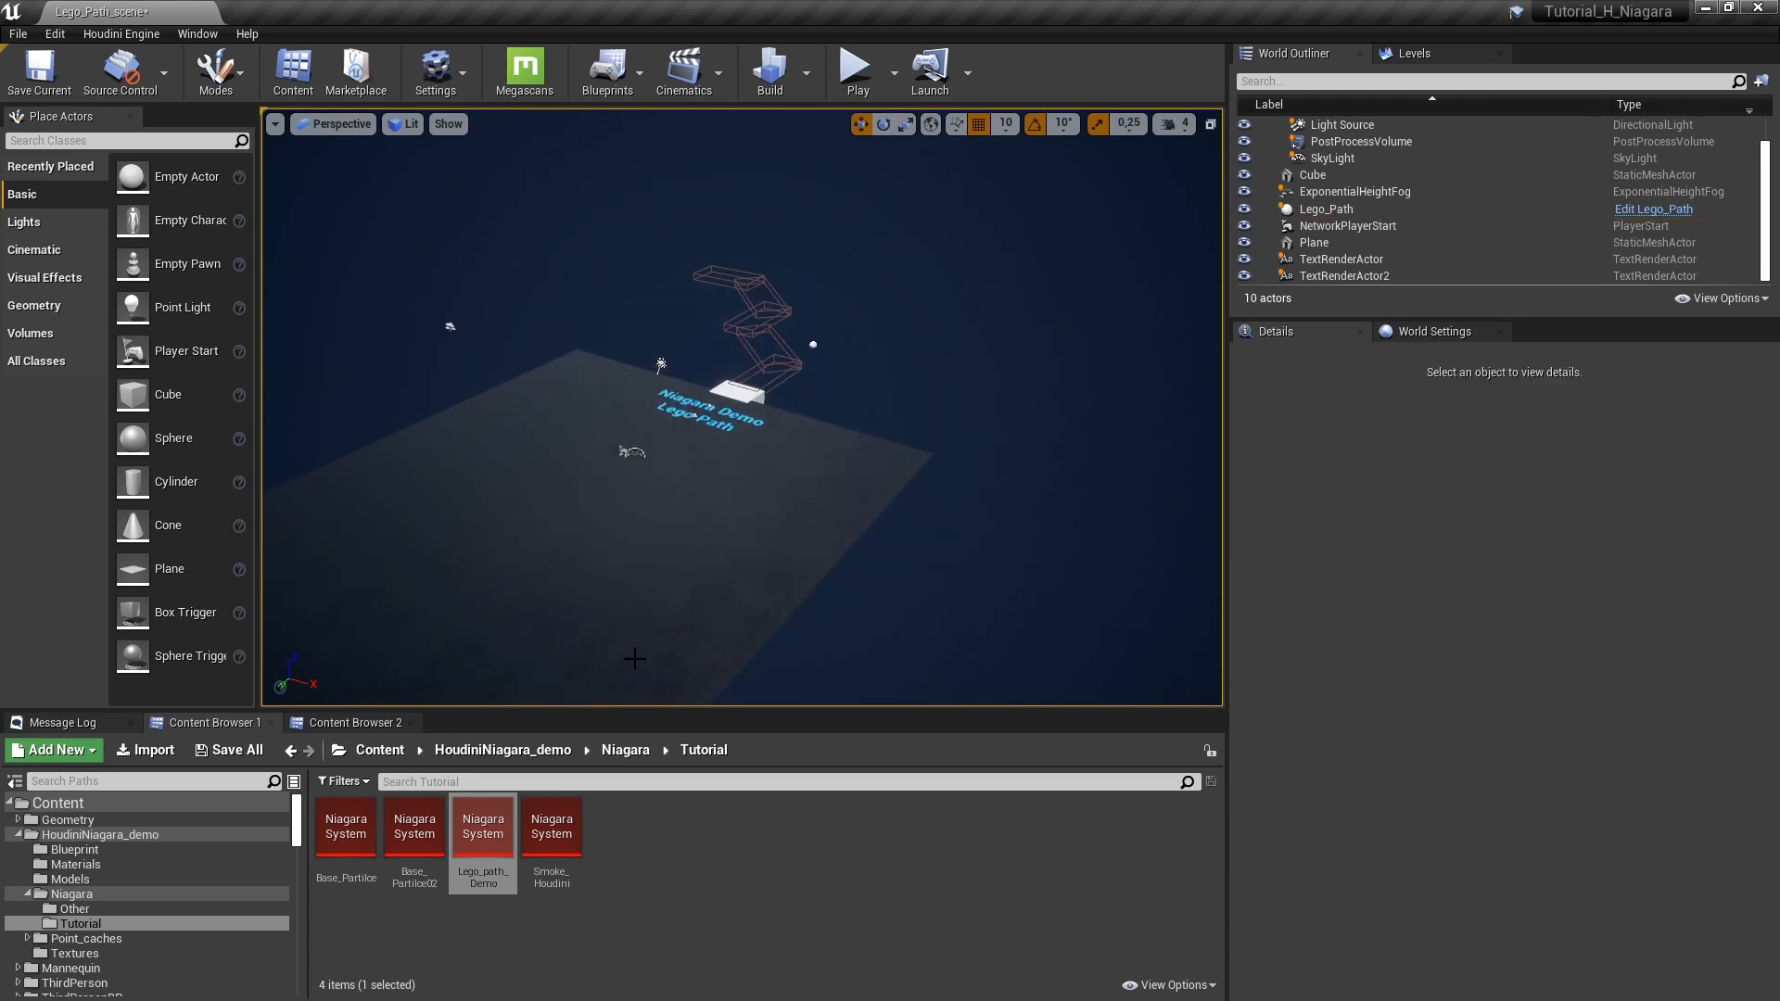
Open the Lego_Path blueprint from the HoudiniNiagara_demo Blueprint folder and view its Event Graph.
click(89, 851)
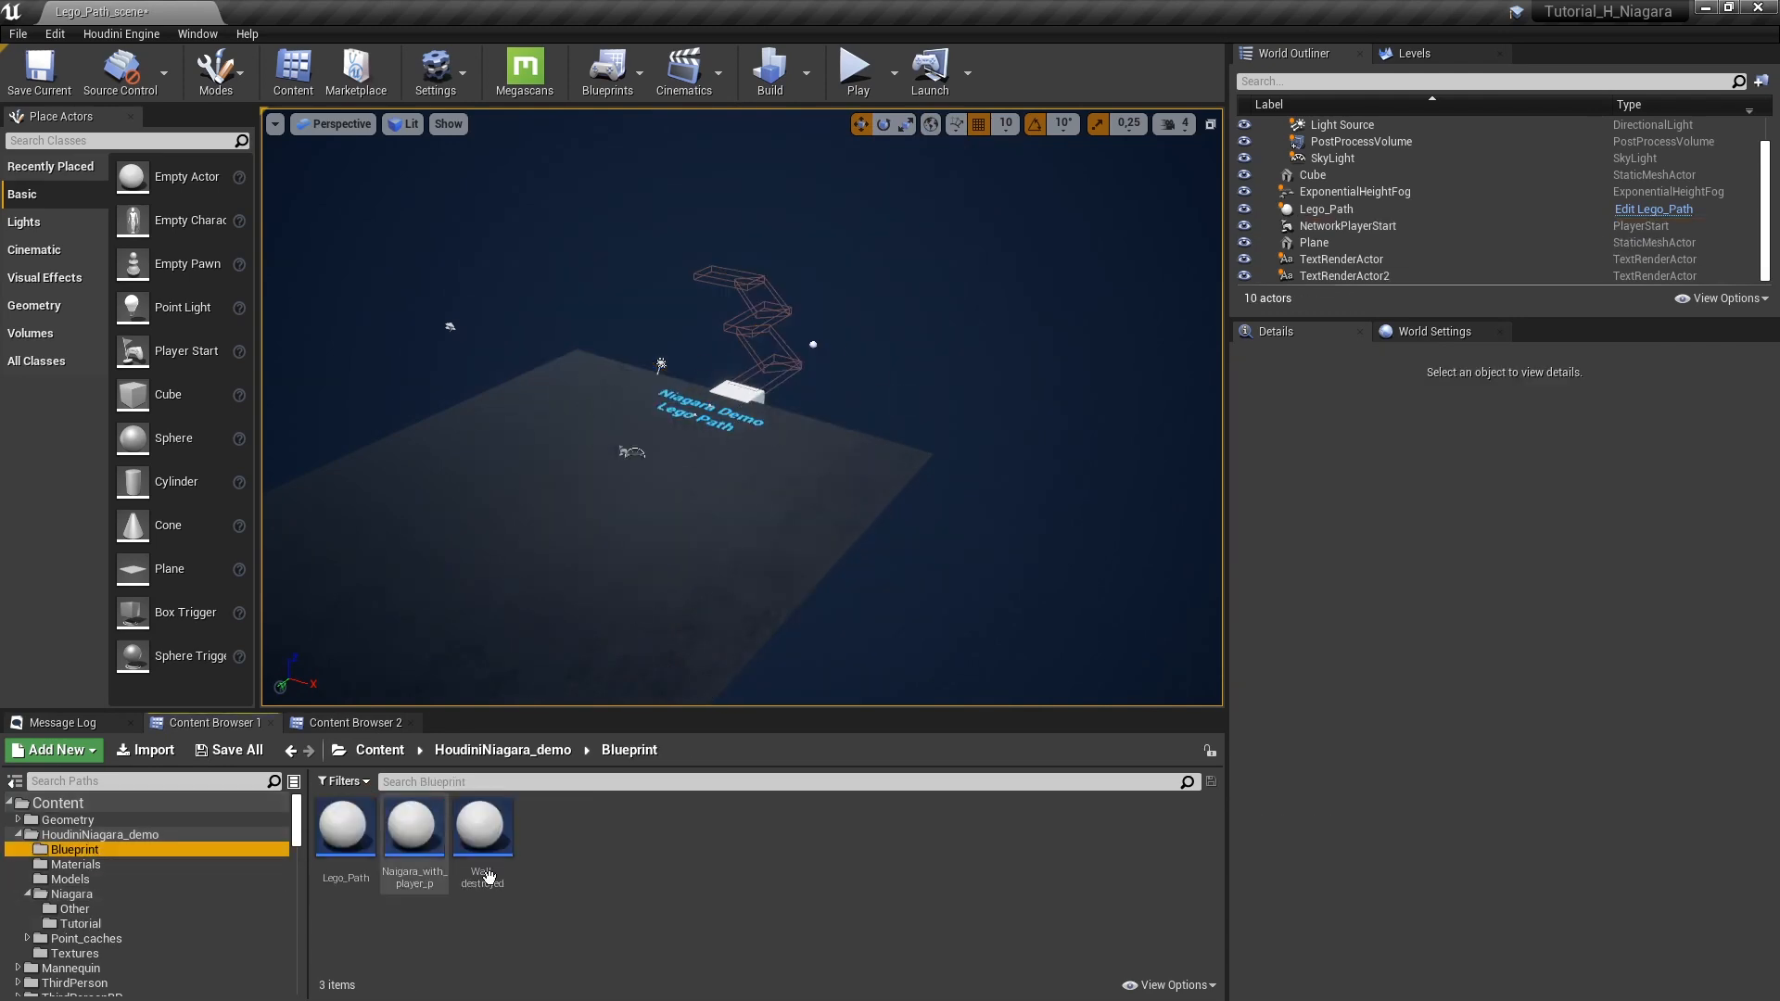
double_click(344, 825)
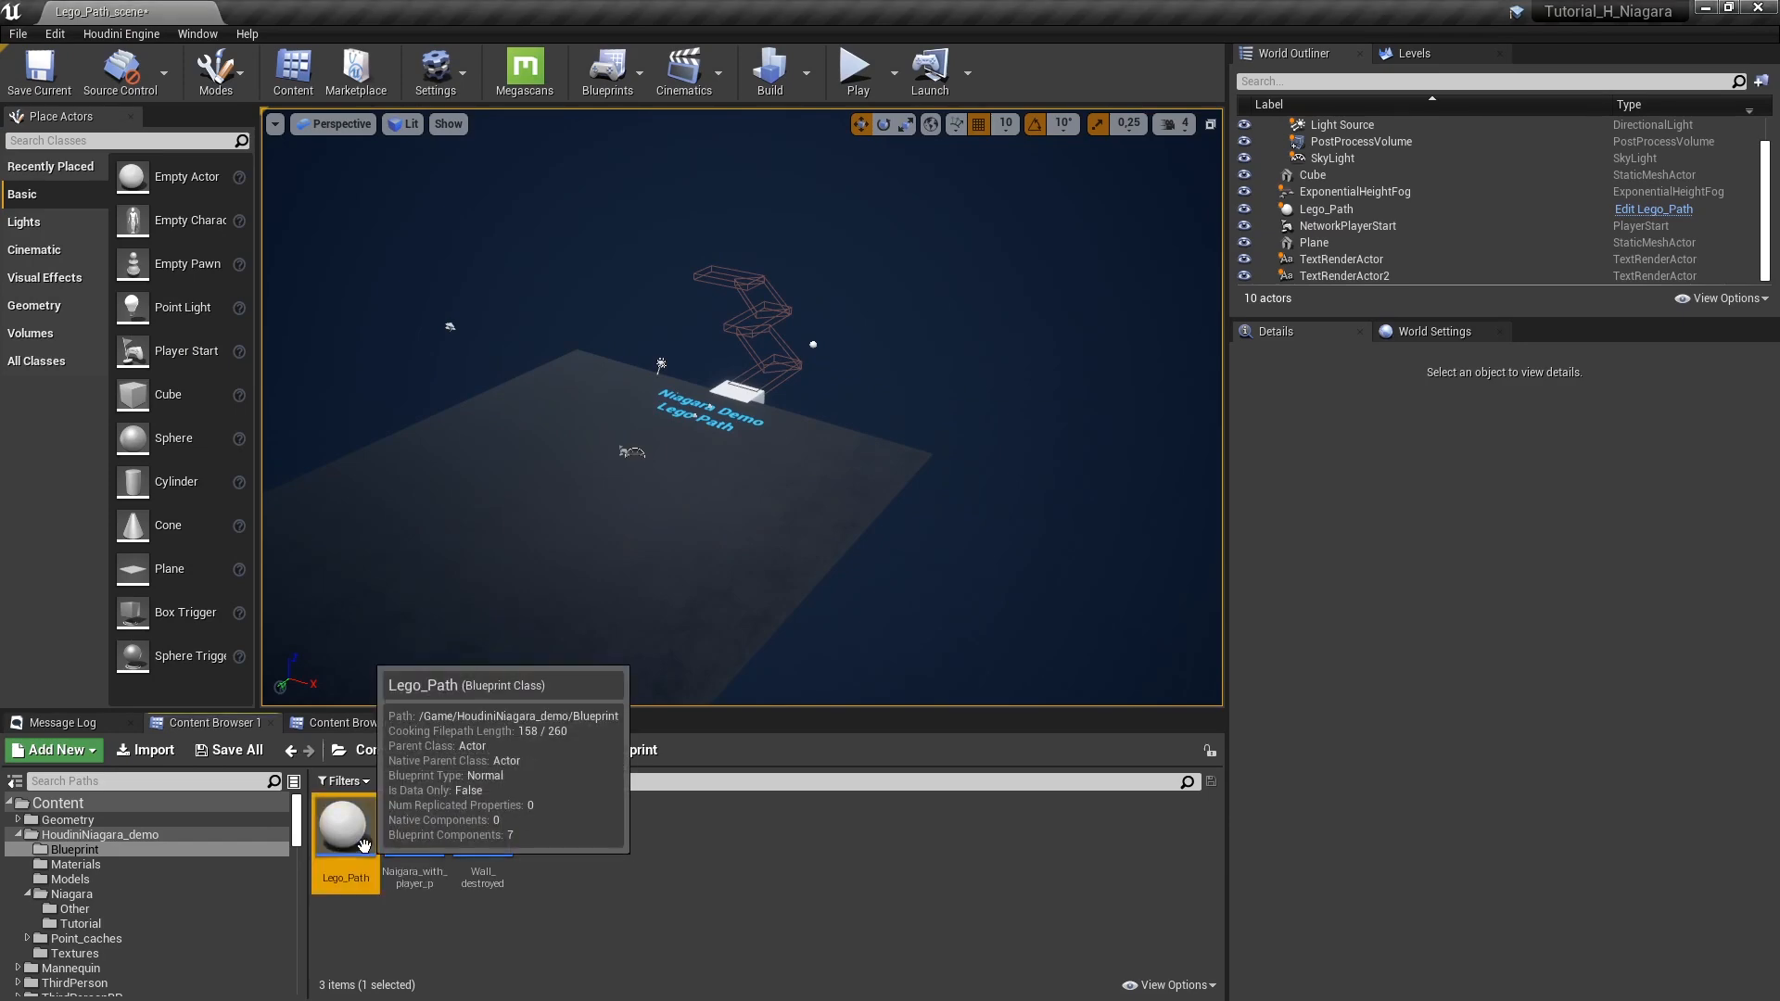
scroll(565, 393, down, 2)
right_drag(565, 394, 534, 439)
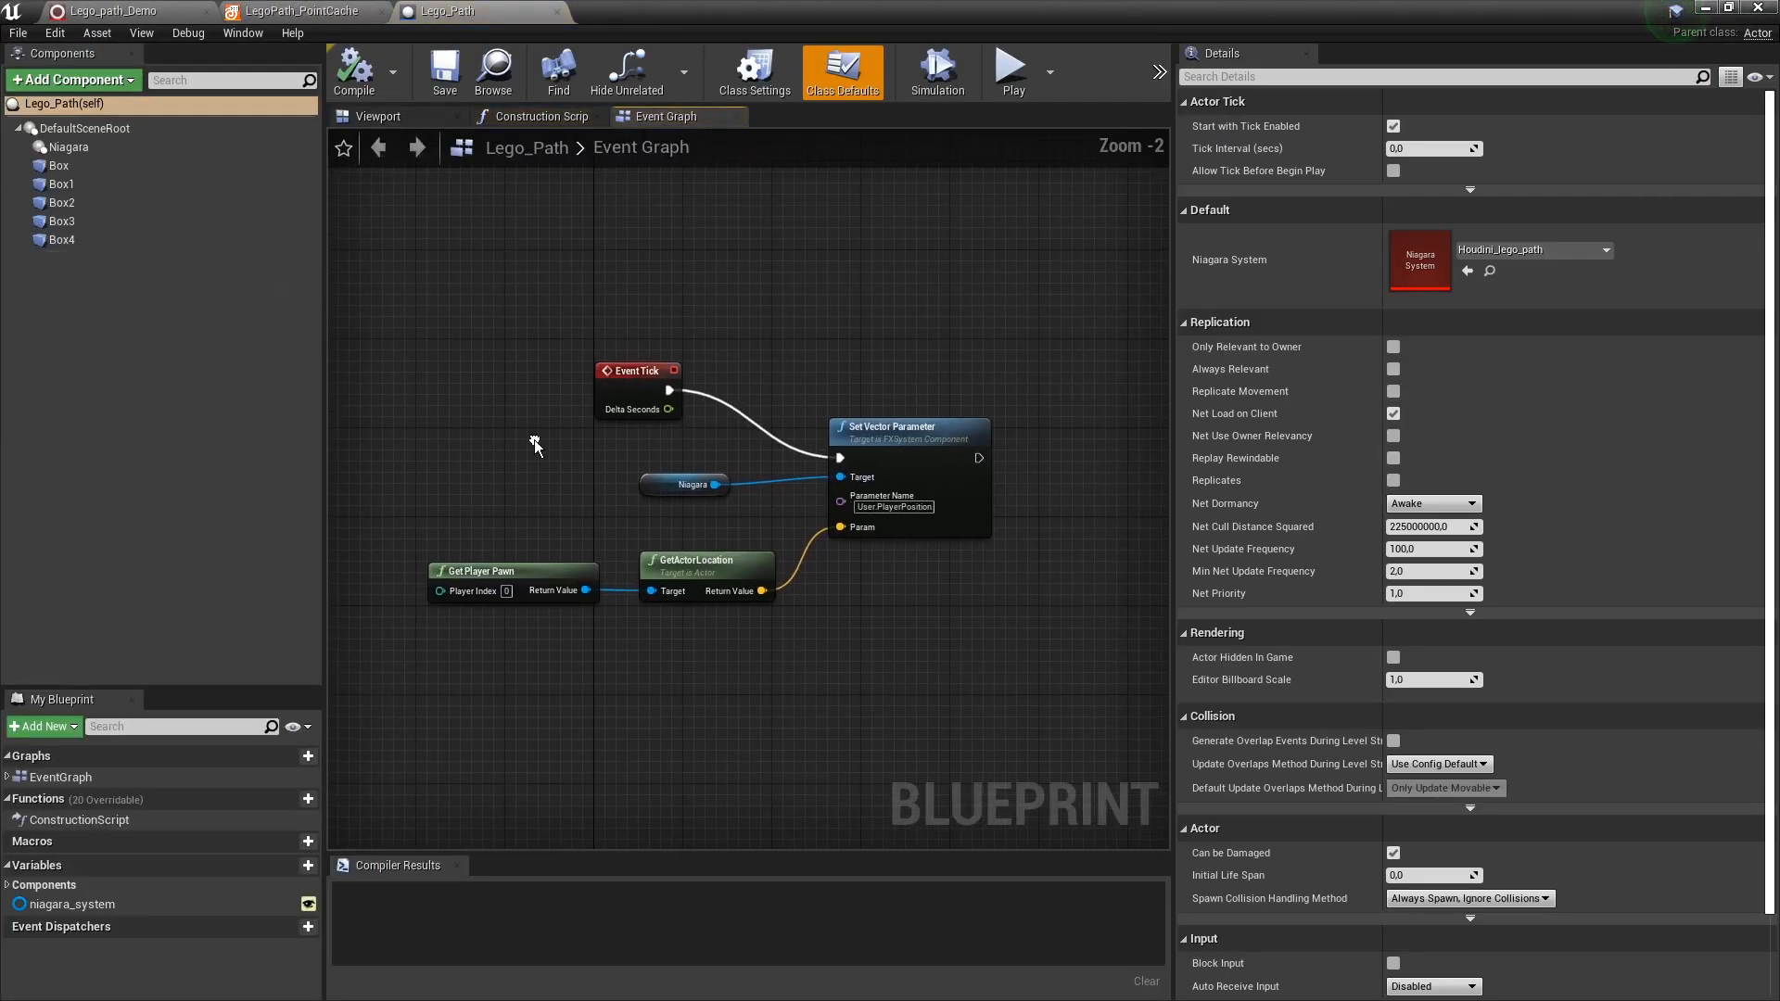
Inspect the Niagara component and the collision boxes Box to Box4 of the Lego_Path blueprint in its viewport.
click(386, 115)
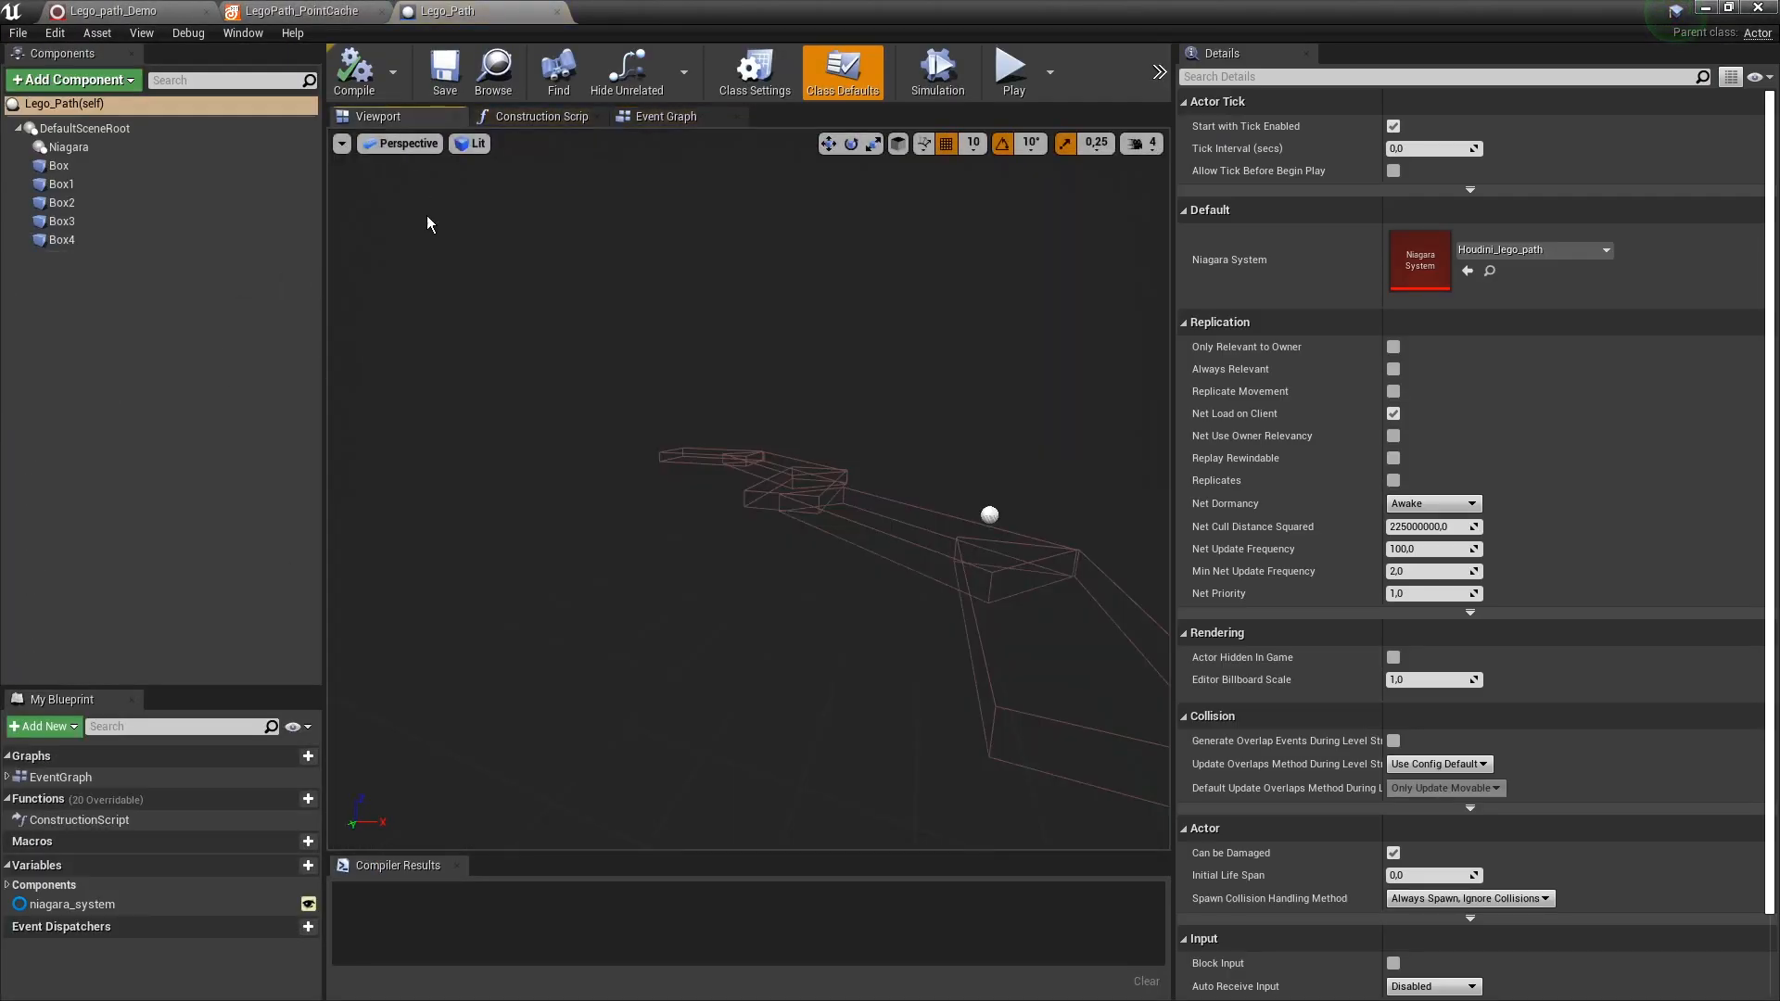
double_click(69, 147)
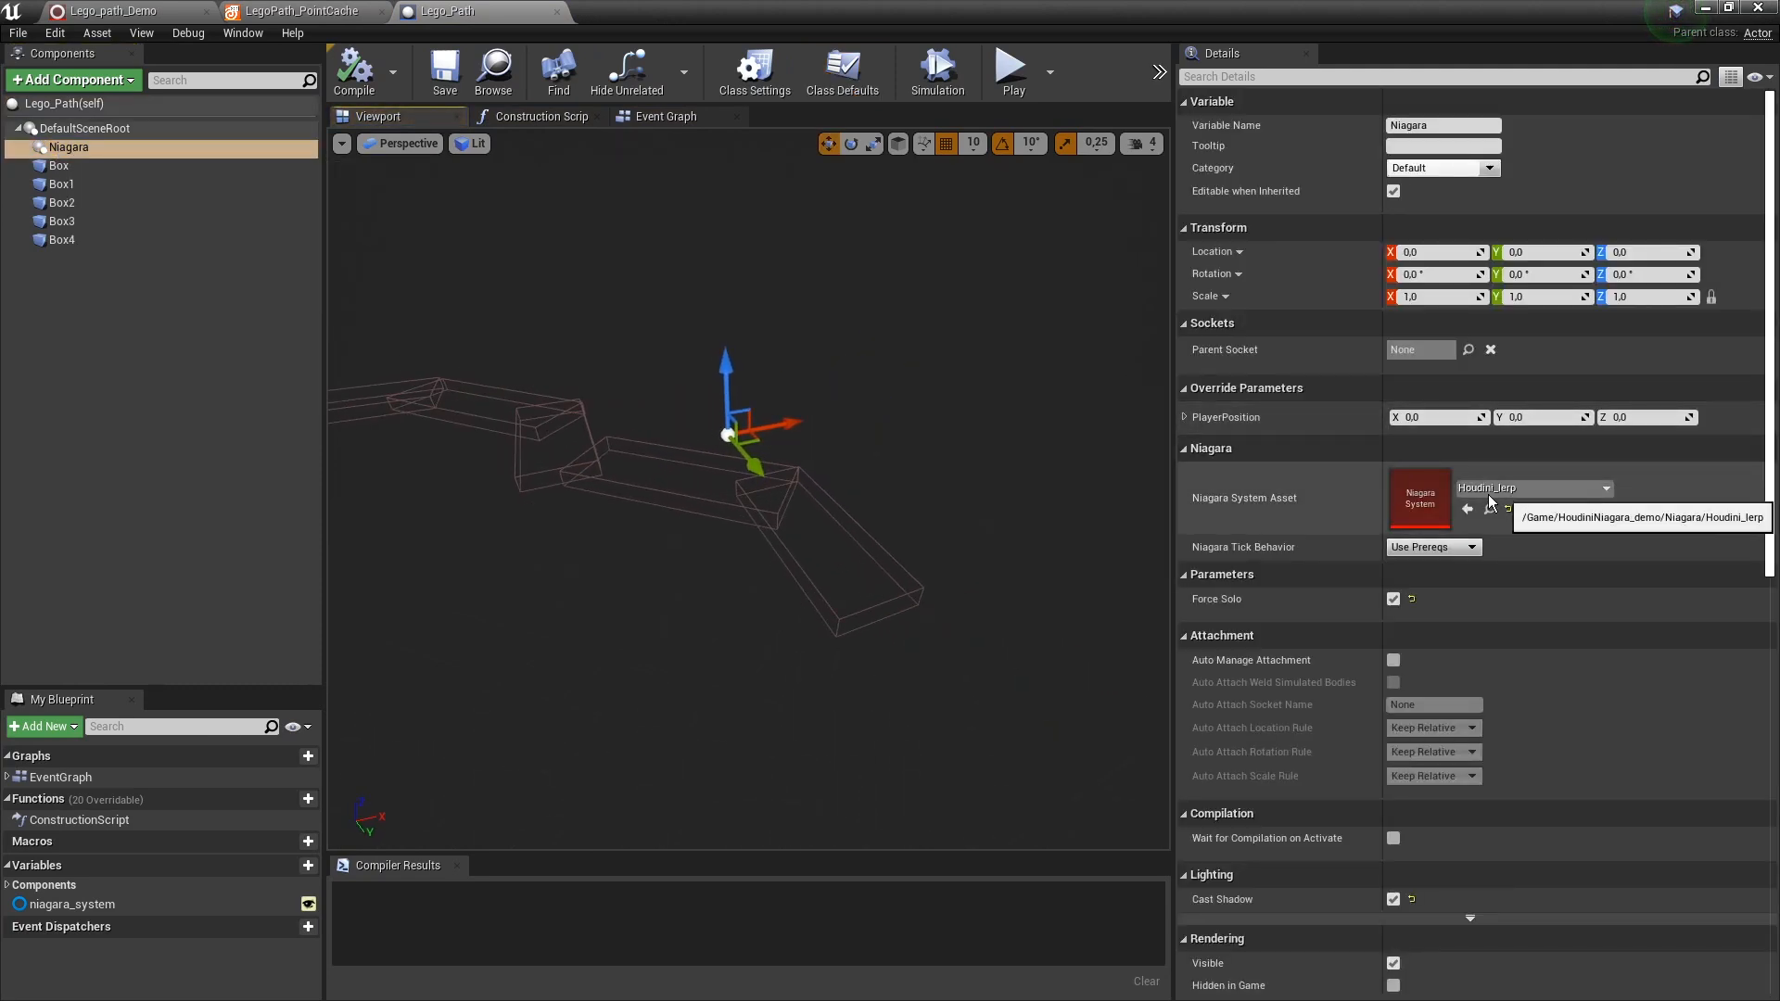
right_drag(761, 466, 881, 454)
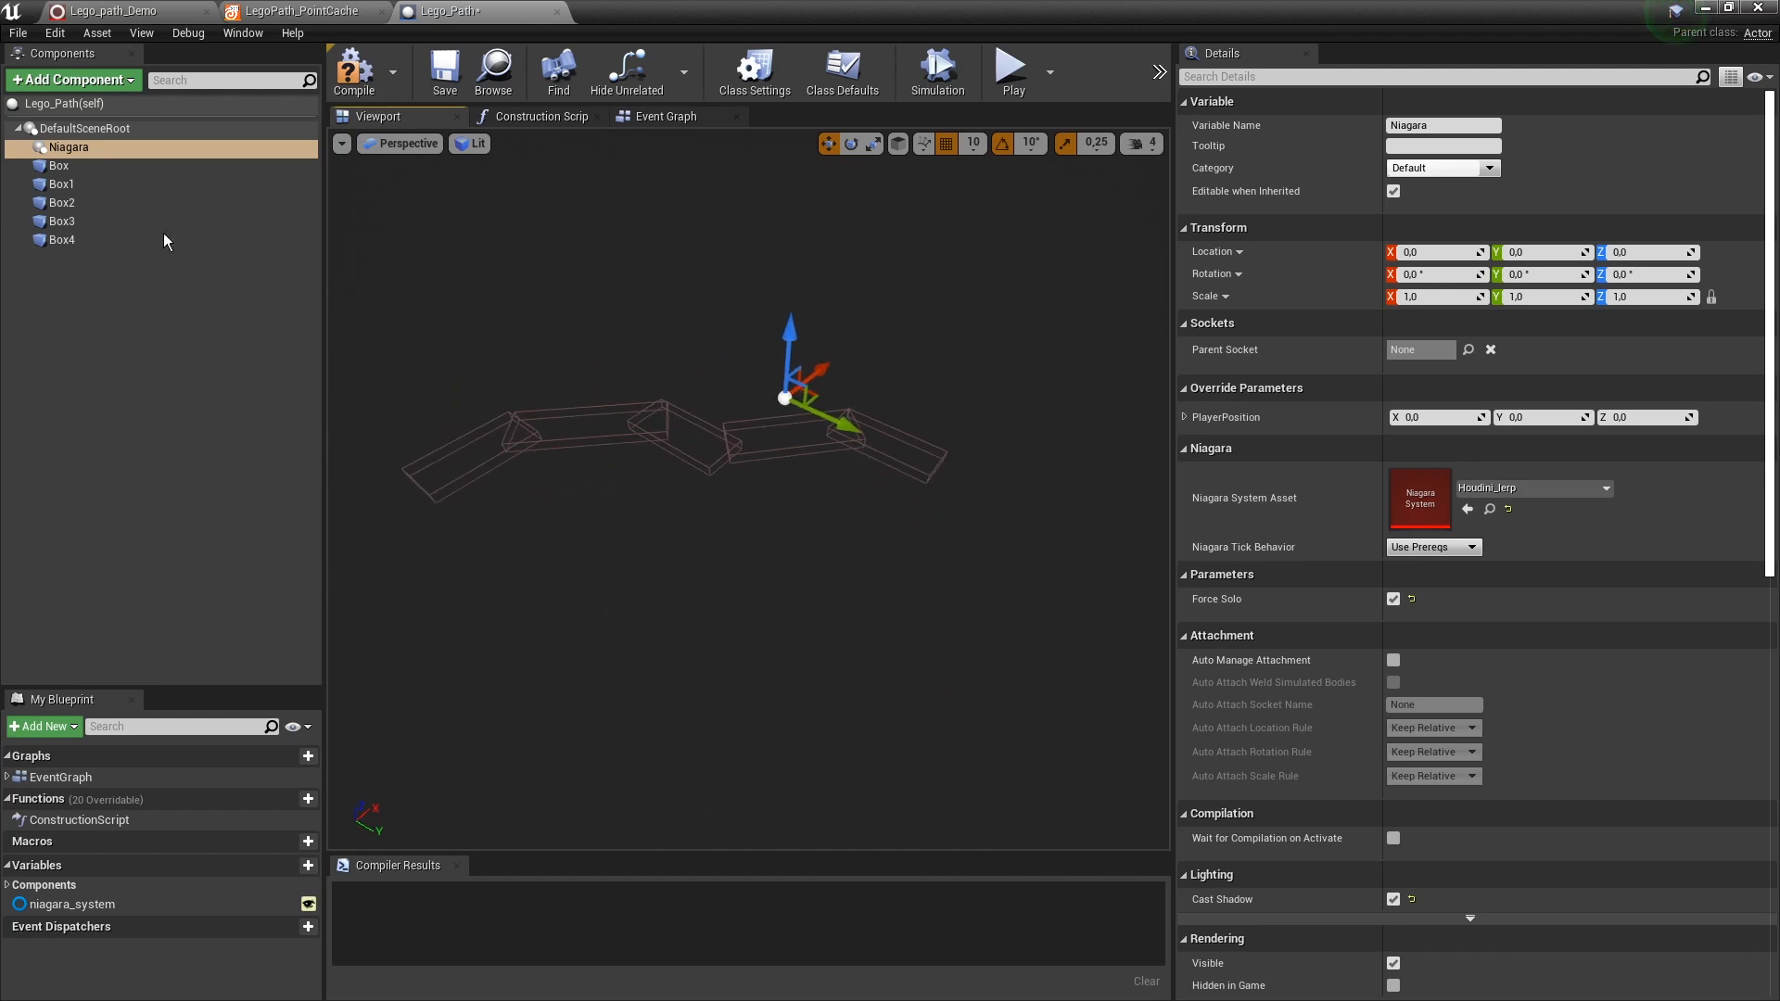
click(63, 166)
click(65, 185)
click(65, 203)
click(65, 222)
click(65, 240)
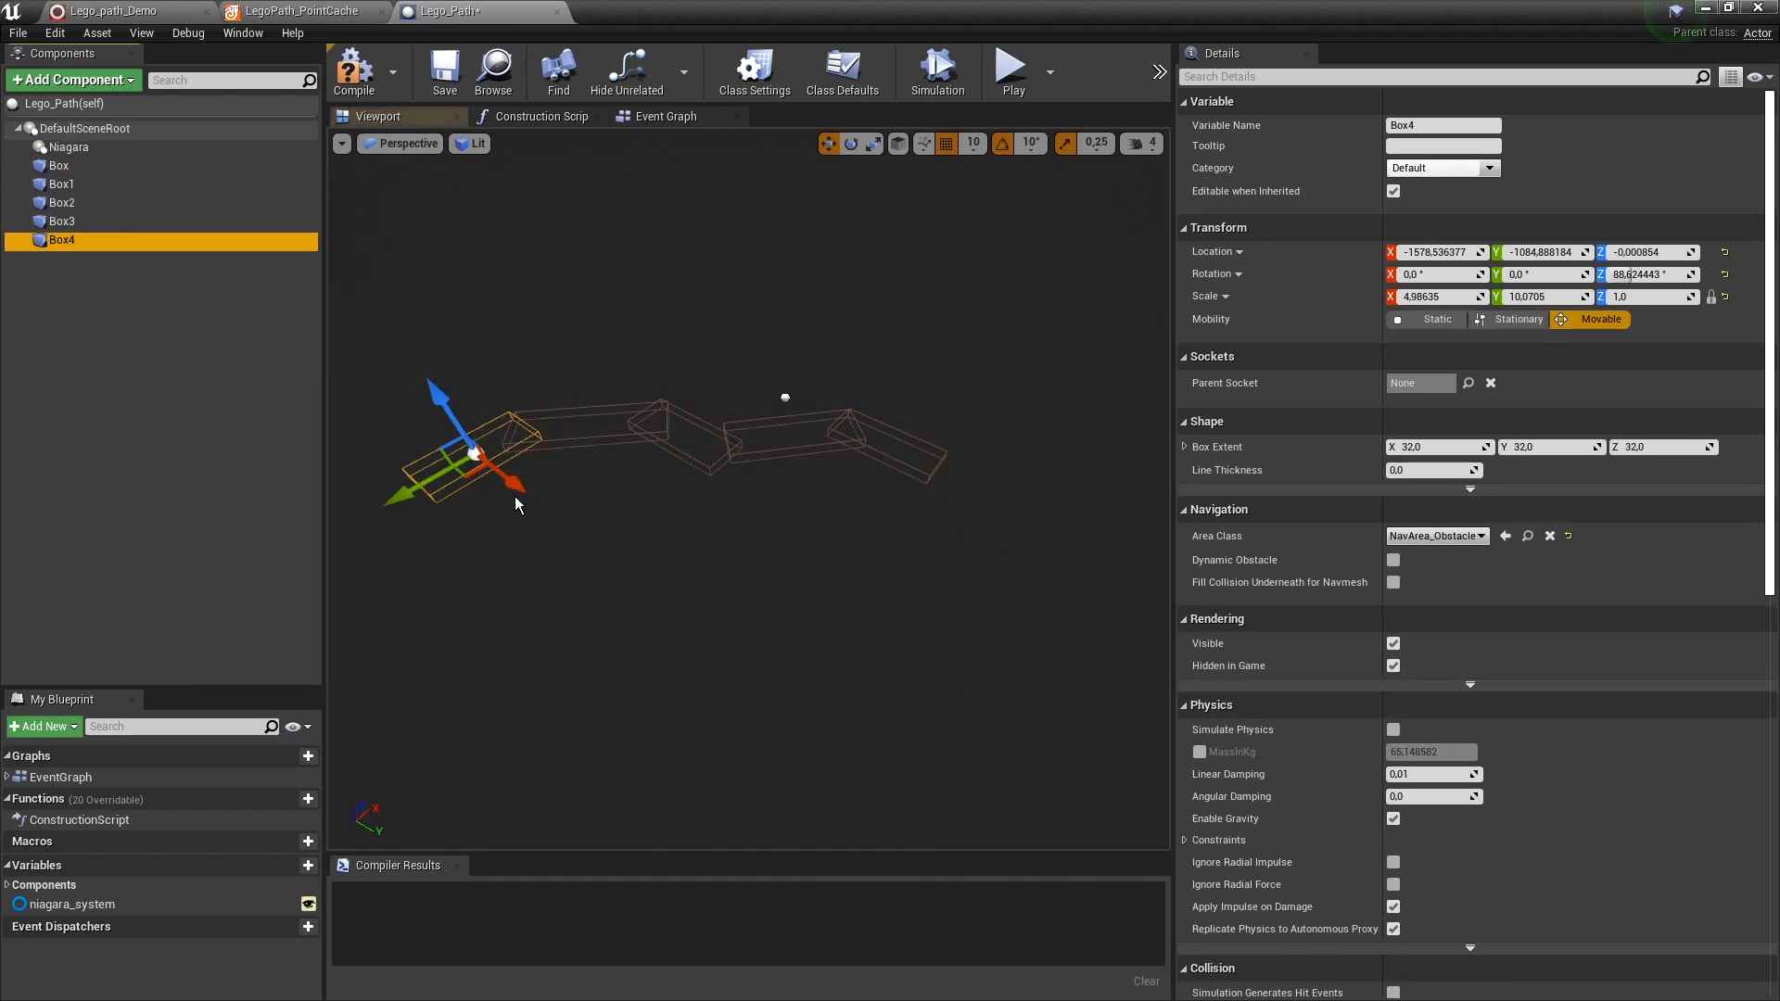
Move the Event Tick node higher in the Event Graph, away from the Niagara node.
click(658, 118)
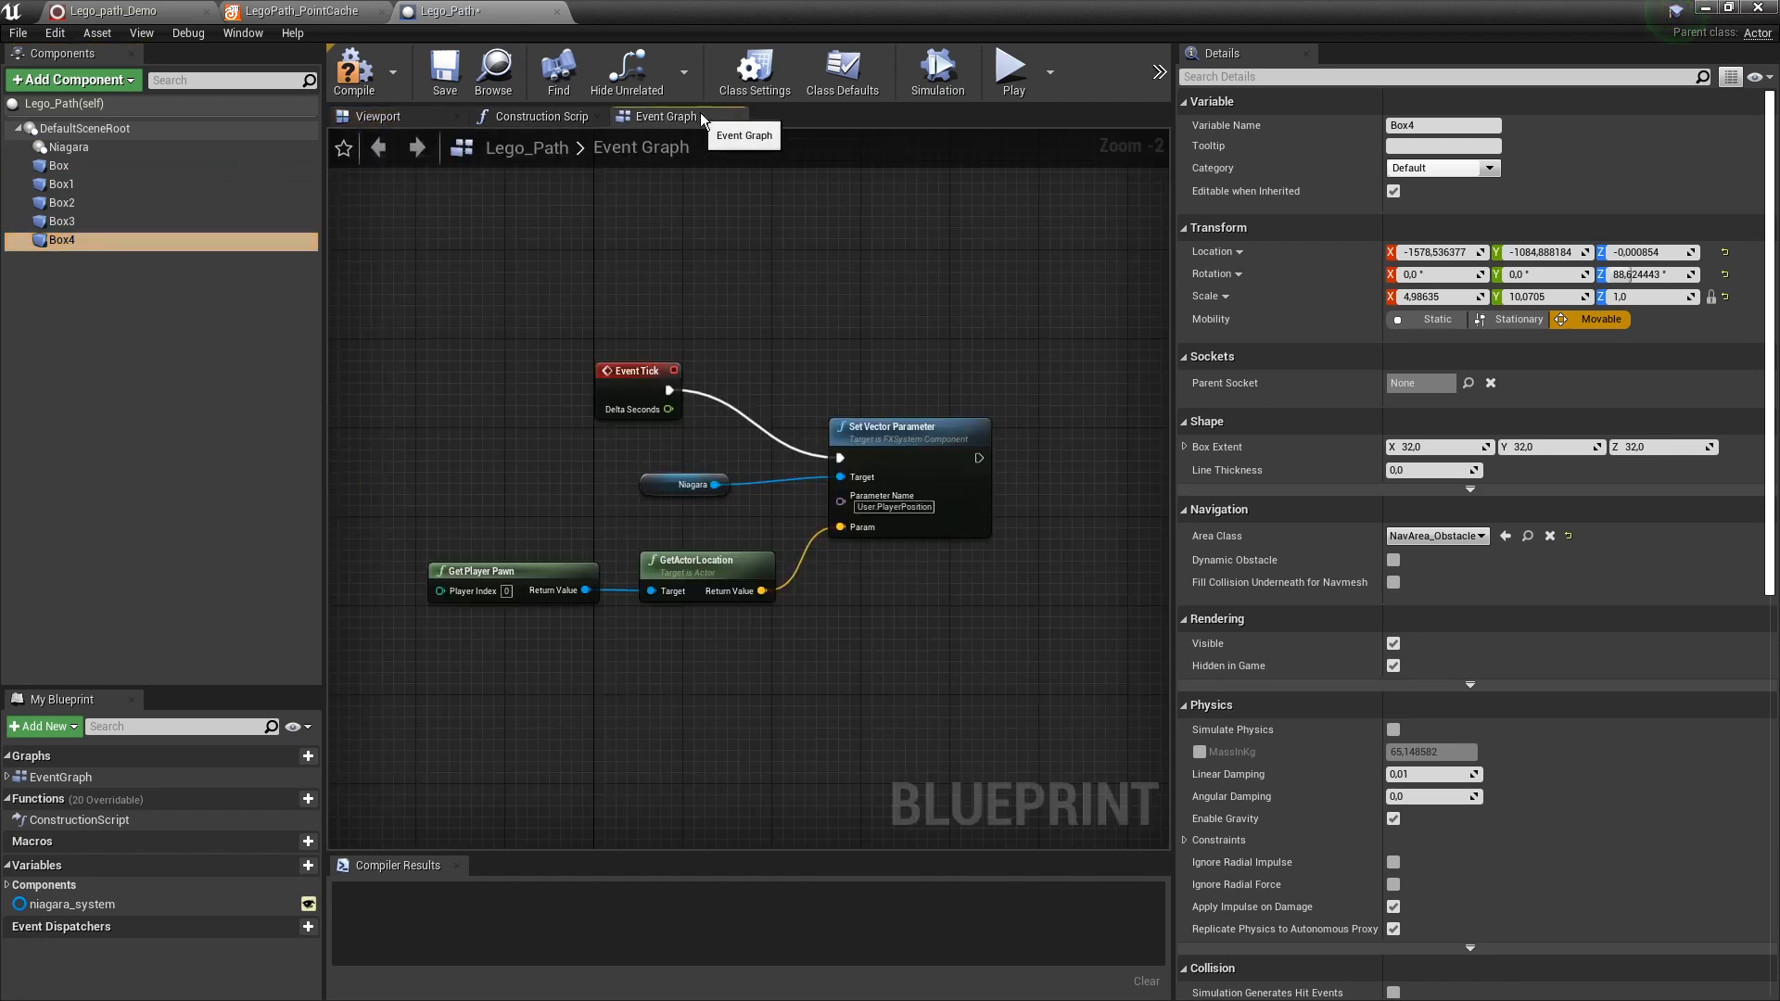
scroll(649, 398, up, 1)
drag(636, 366, 634, 297)
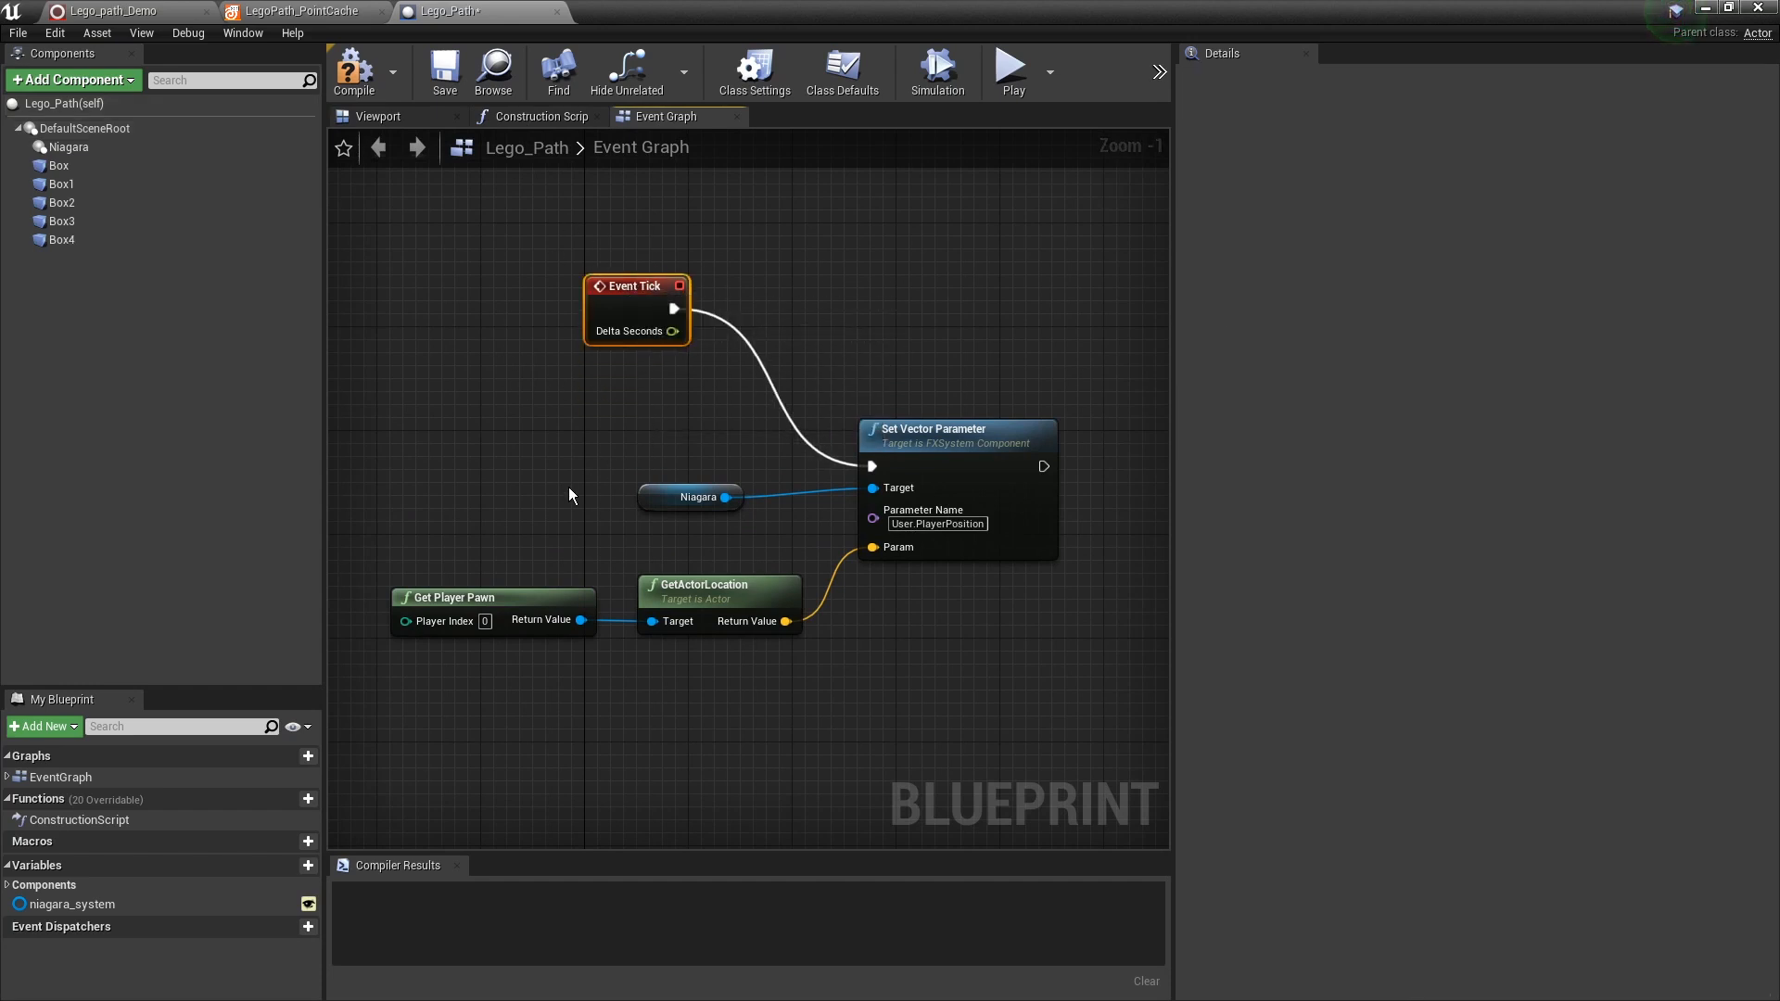
Examine the Get Player Pawn and GetActorLocation nodes, the Niagara reference and the User.PlayerPosition parameter name of Set Vector Parameter.
drag(525, 560, 768, 694)
click(768, 693)
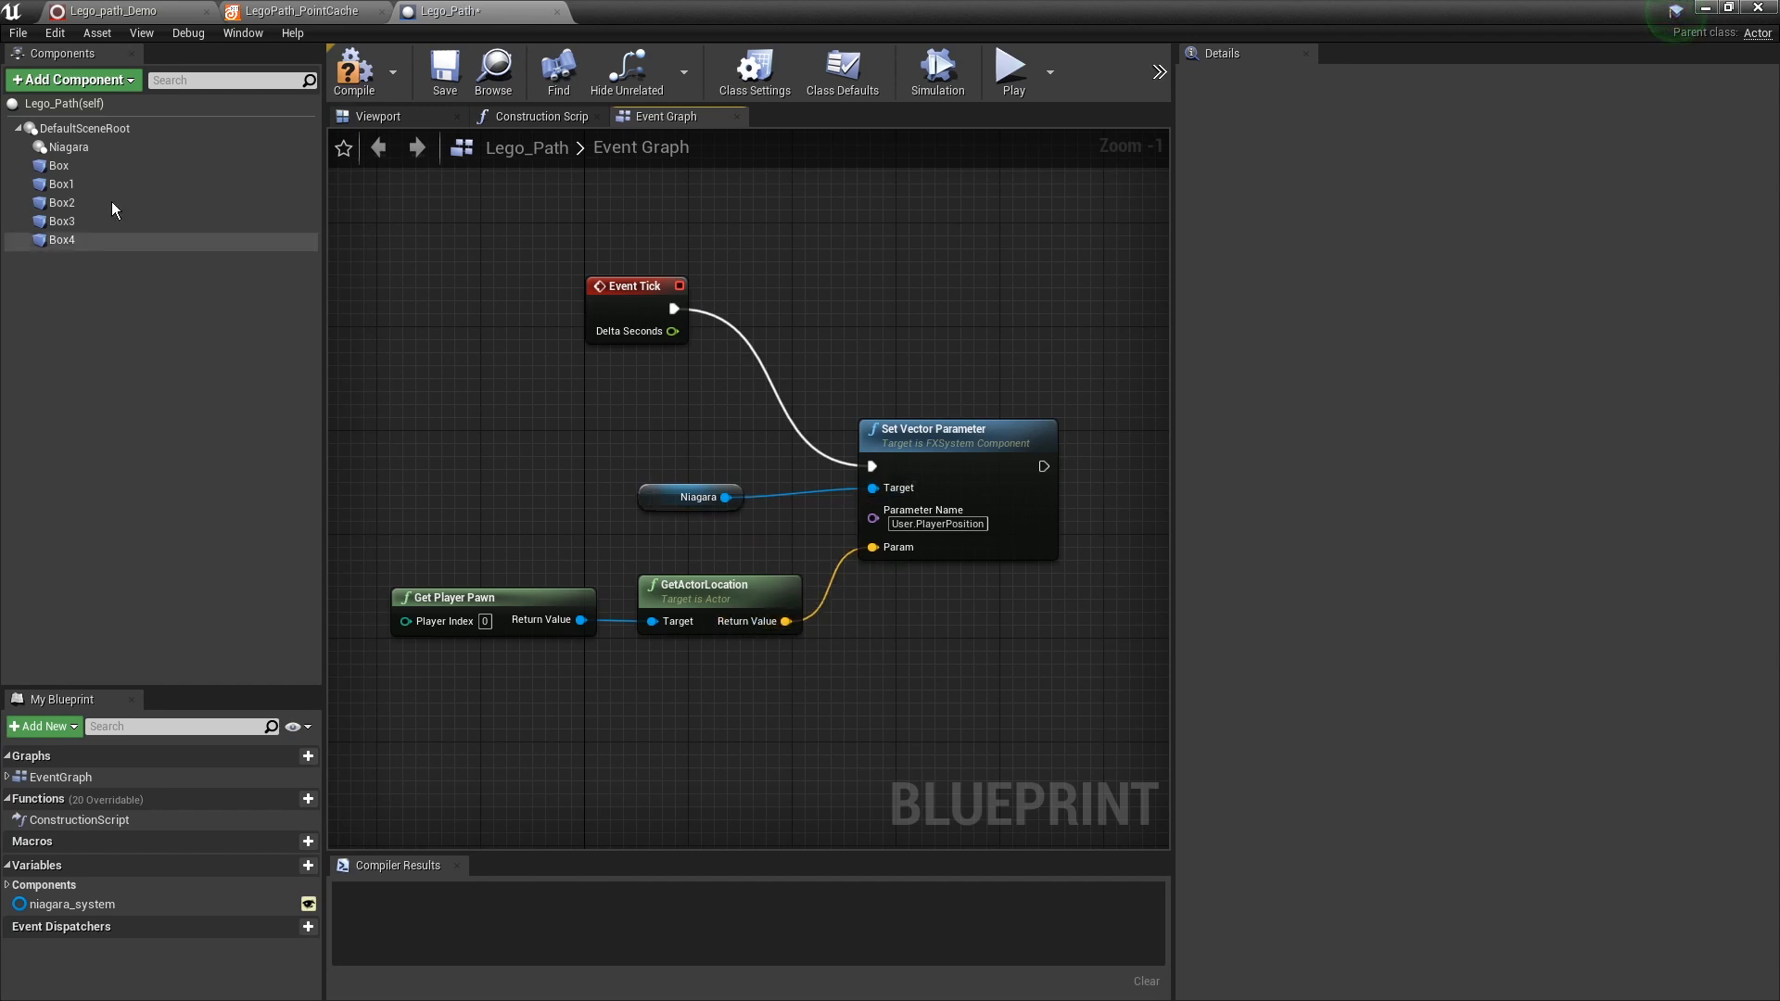
click(68, 147)
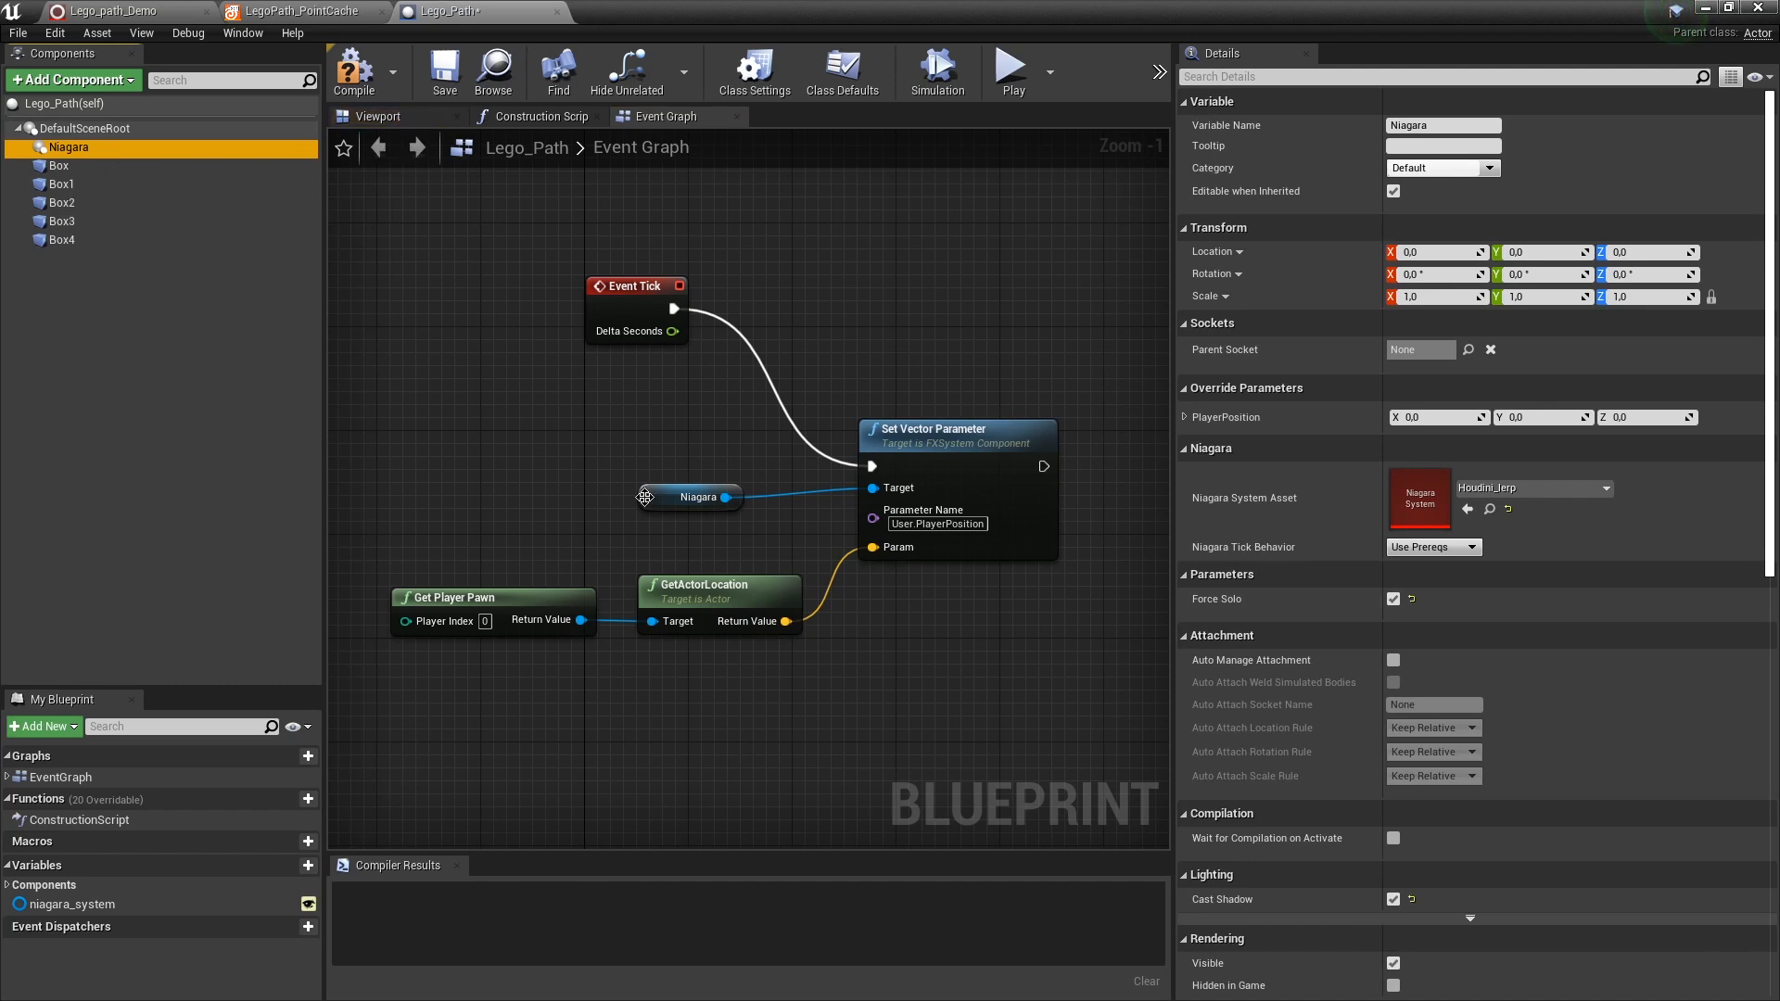
click(696, 499)
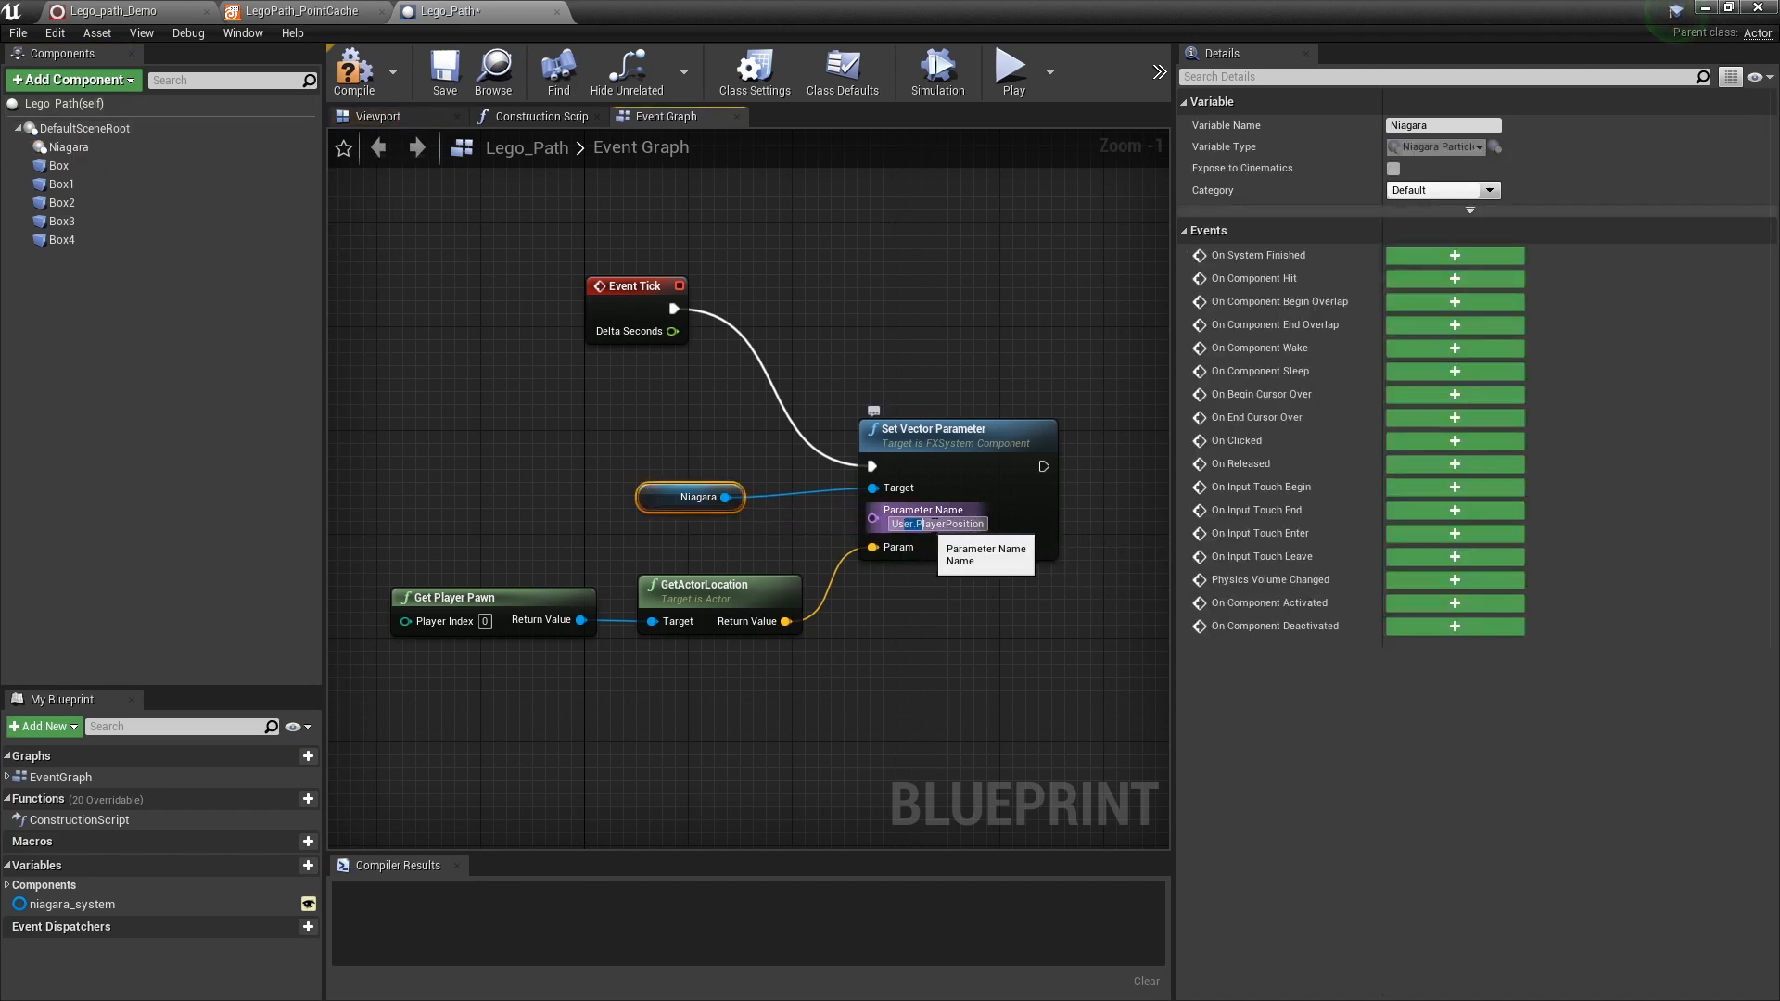
click(969, 524)
click(964, 661)
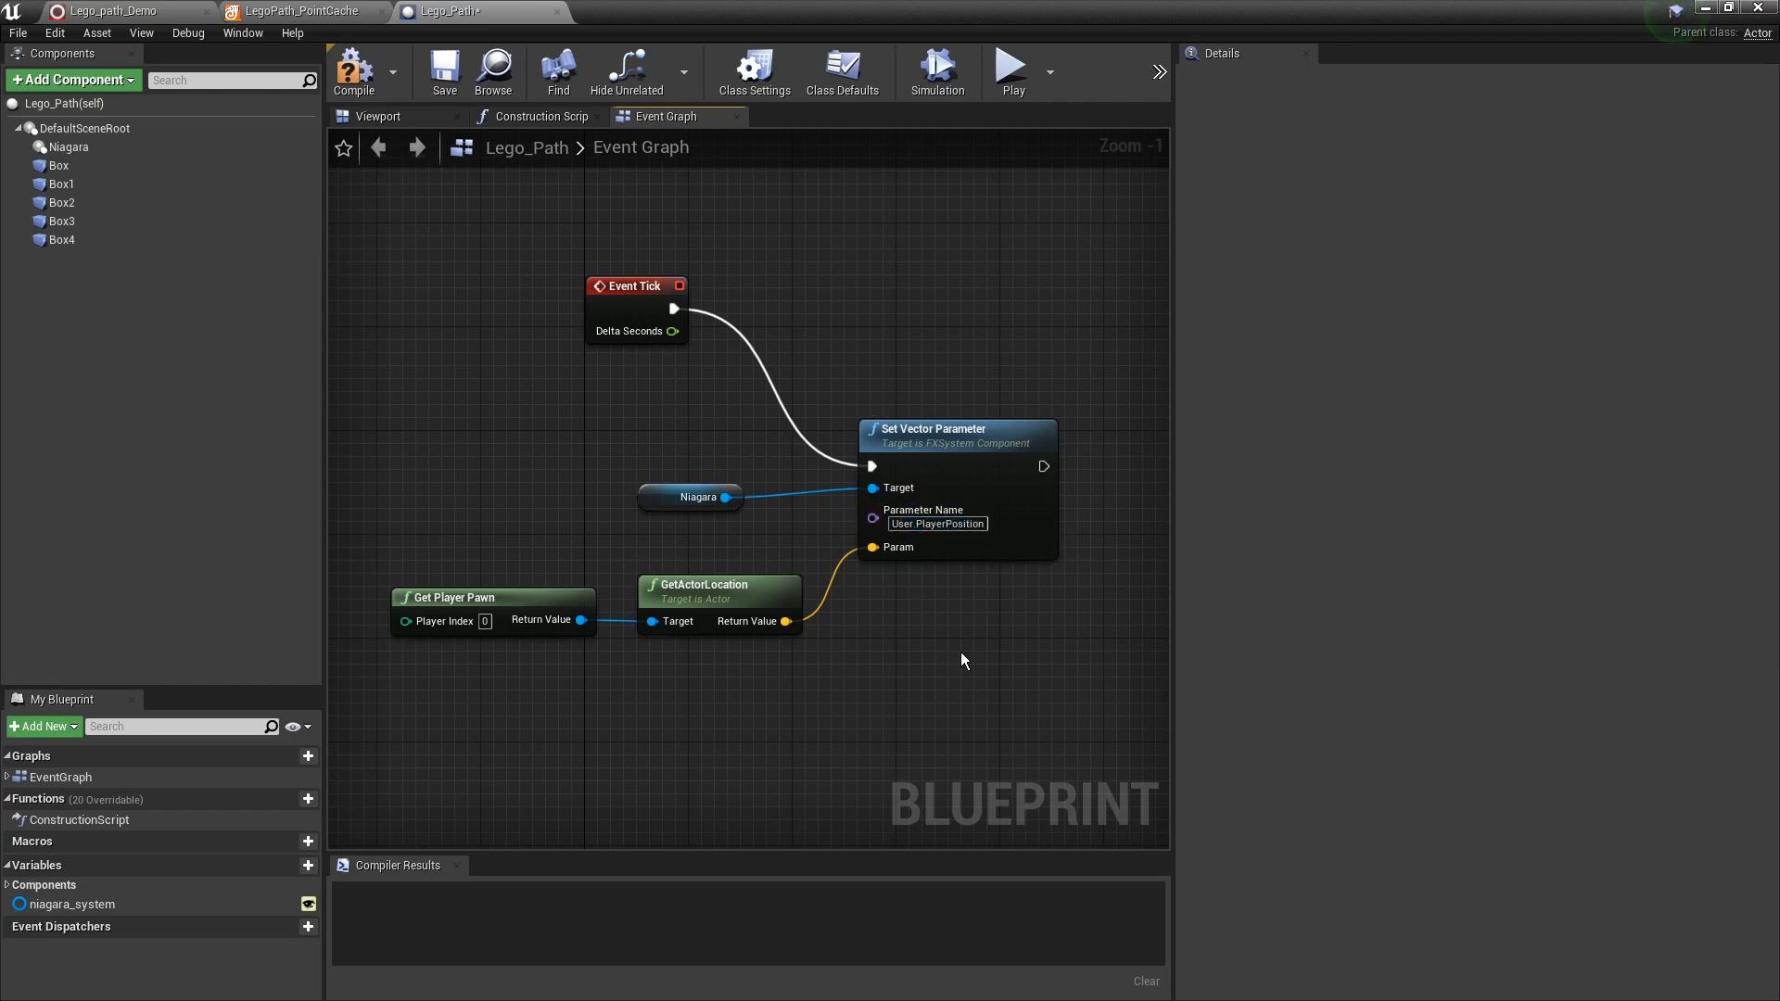
Compile the Lego_Path blueprint and play the level, running the character forward onto the Lego path.
click(356, 70)
click(1705, 8)
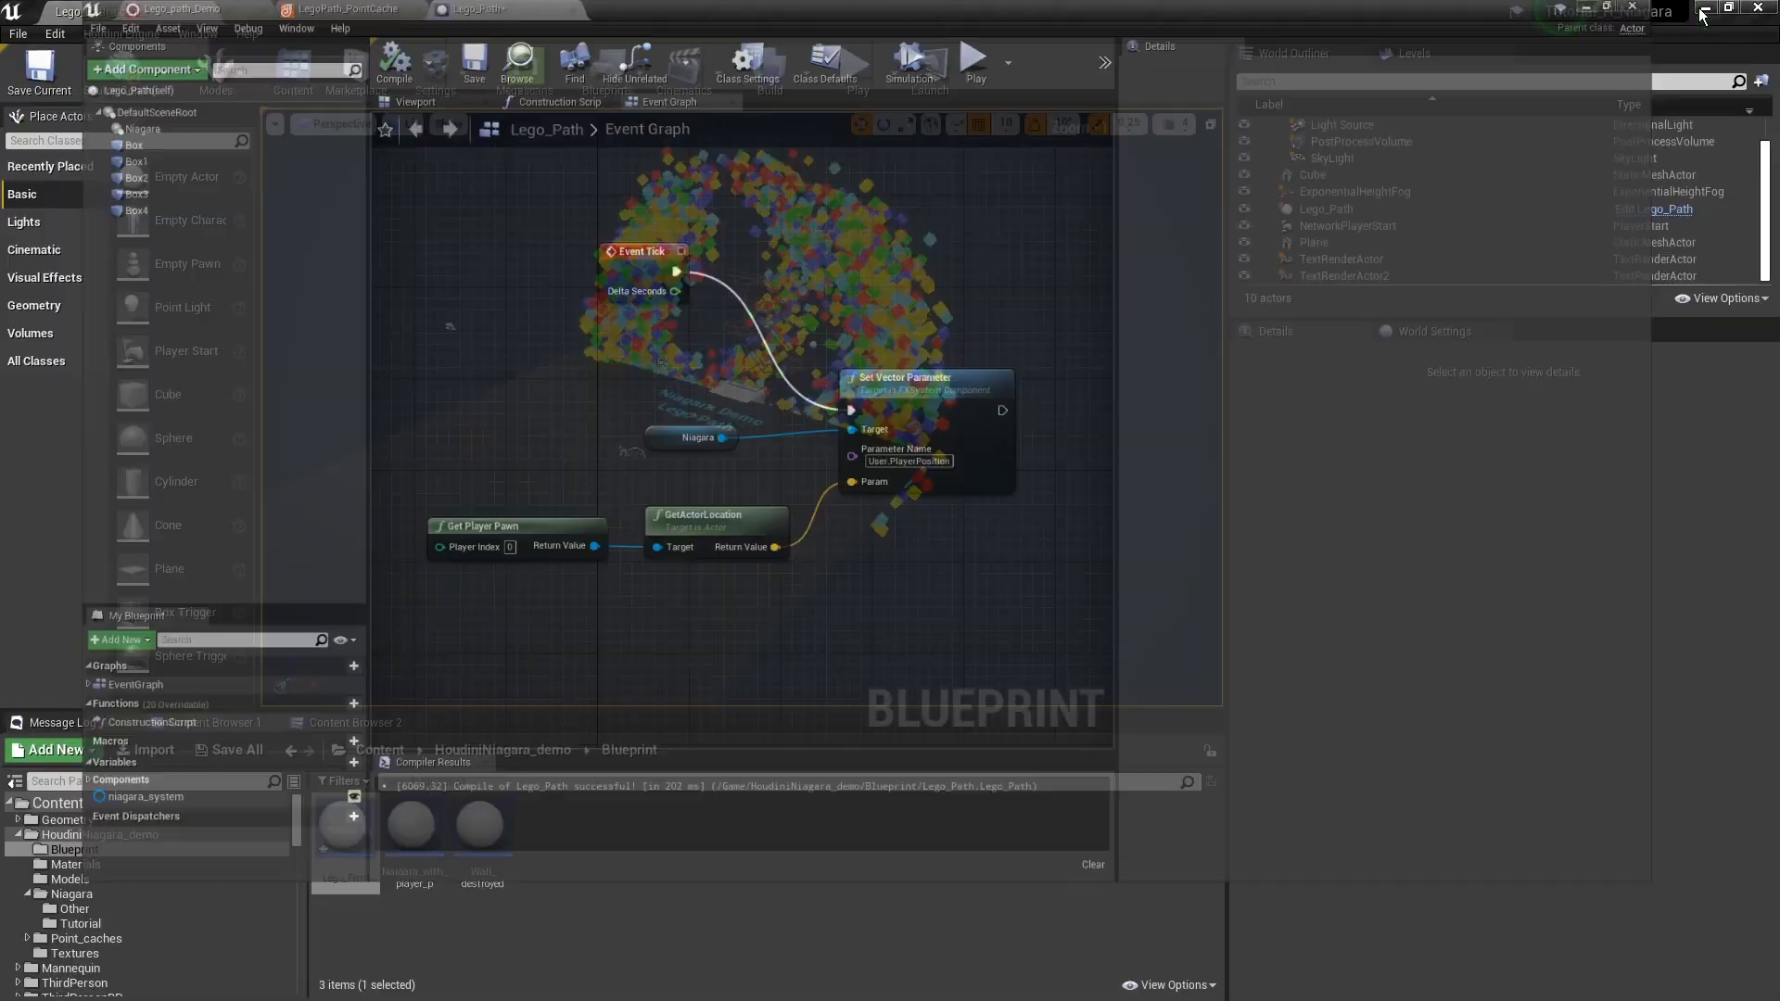
click(858, 83)
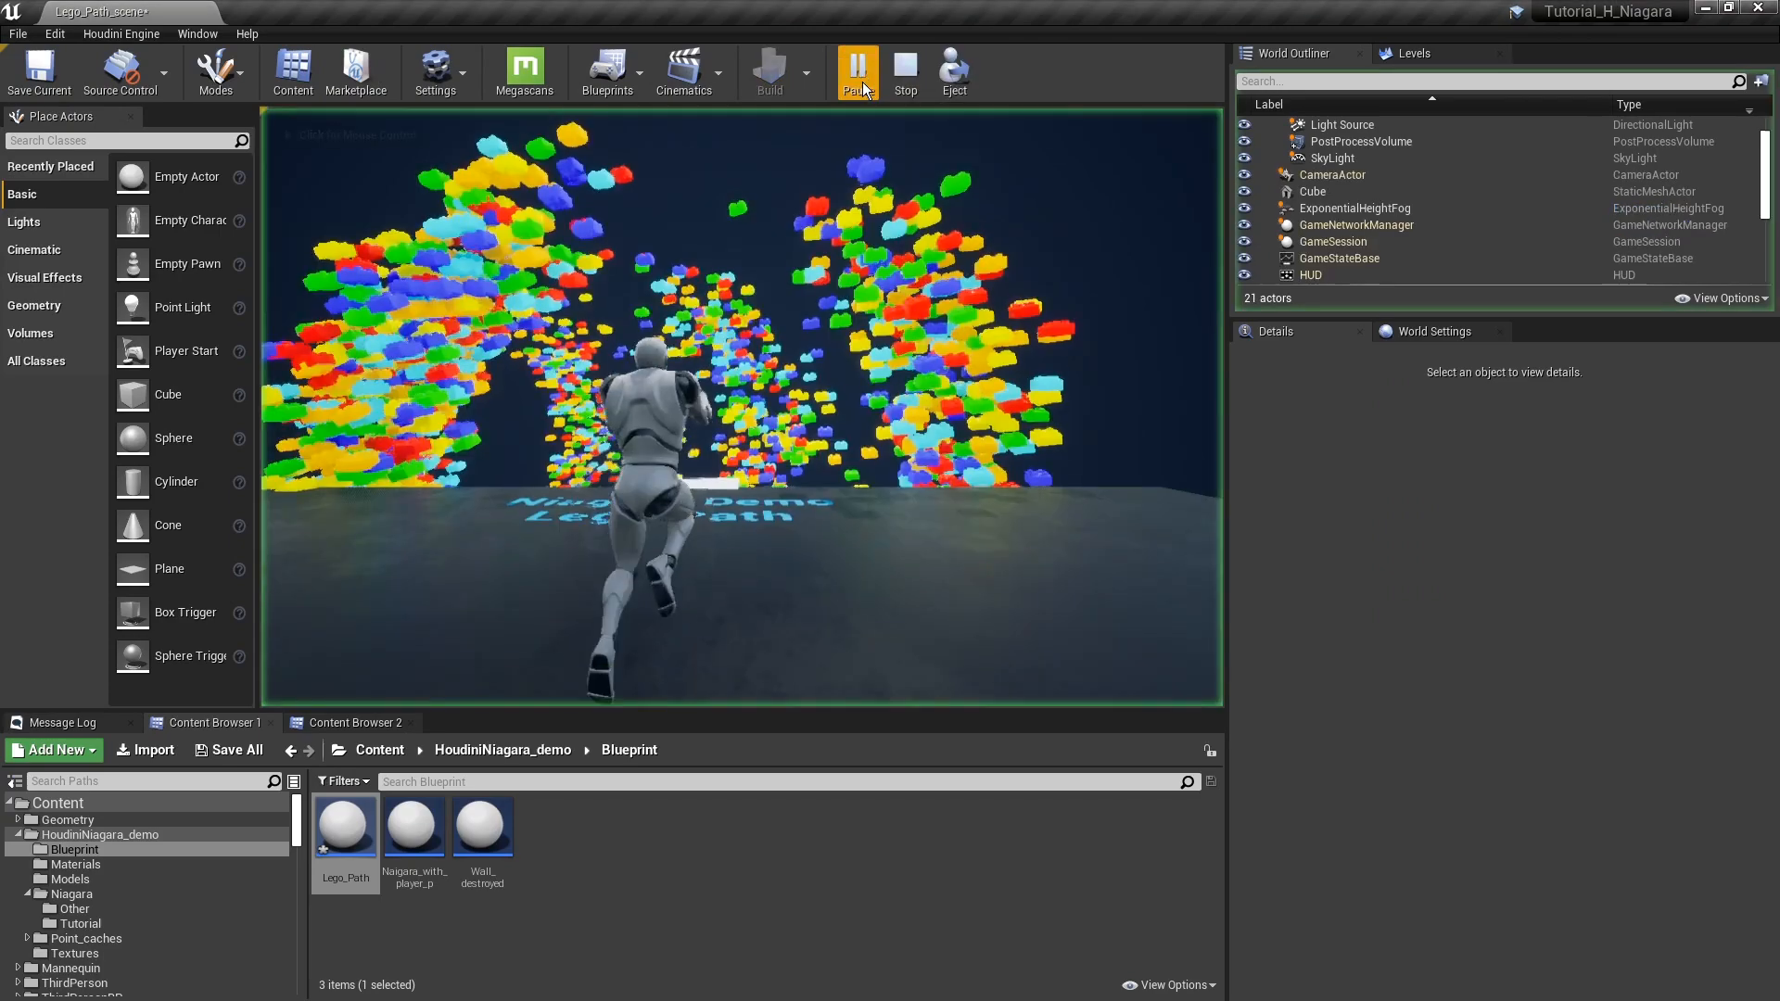
key(w)
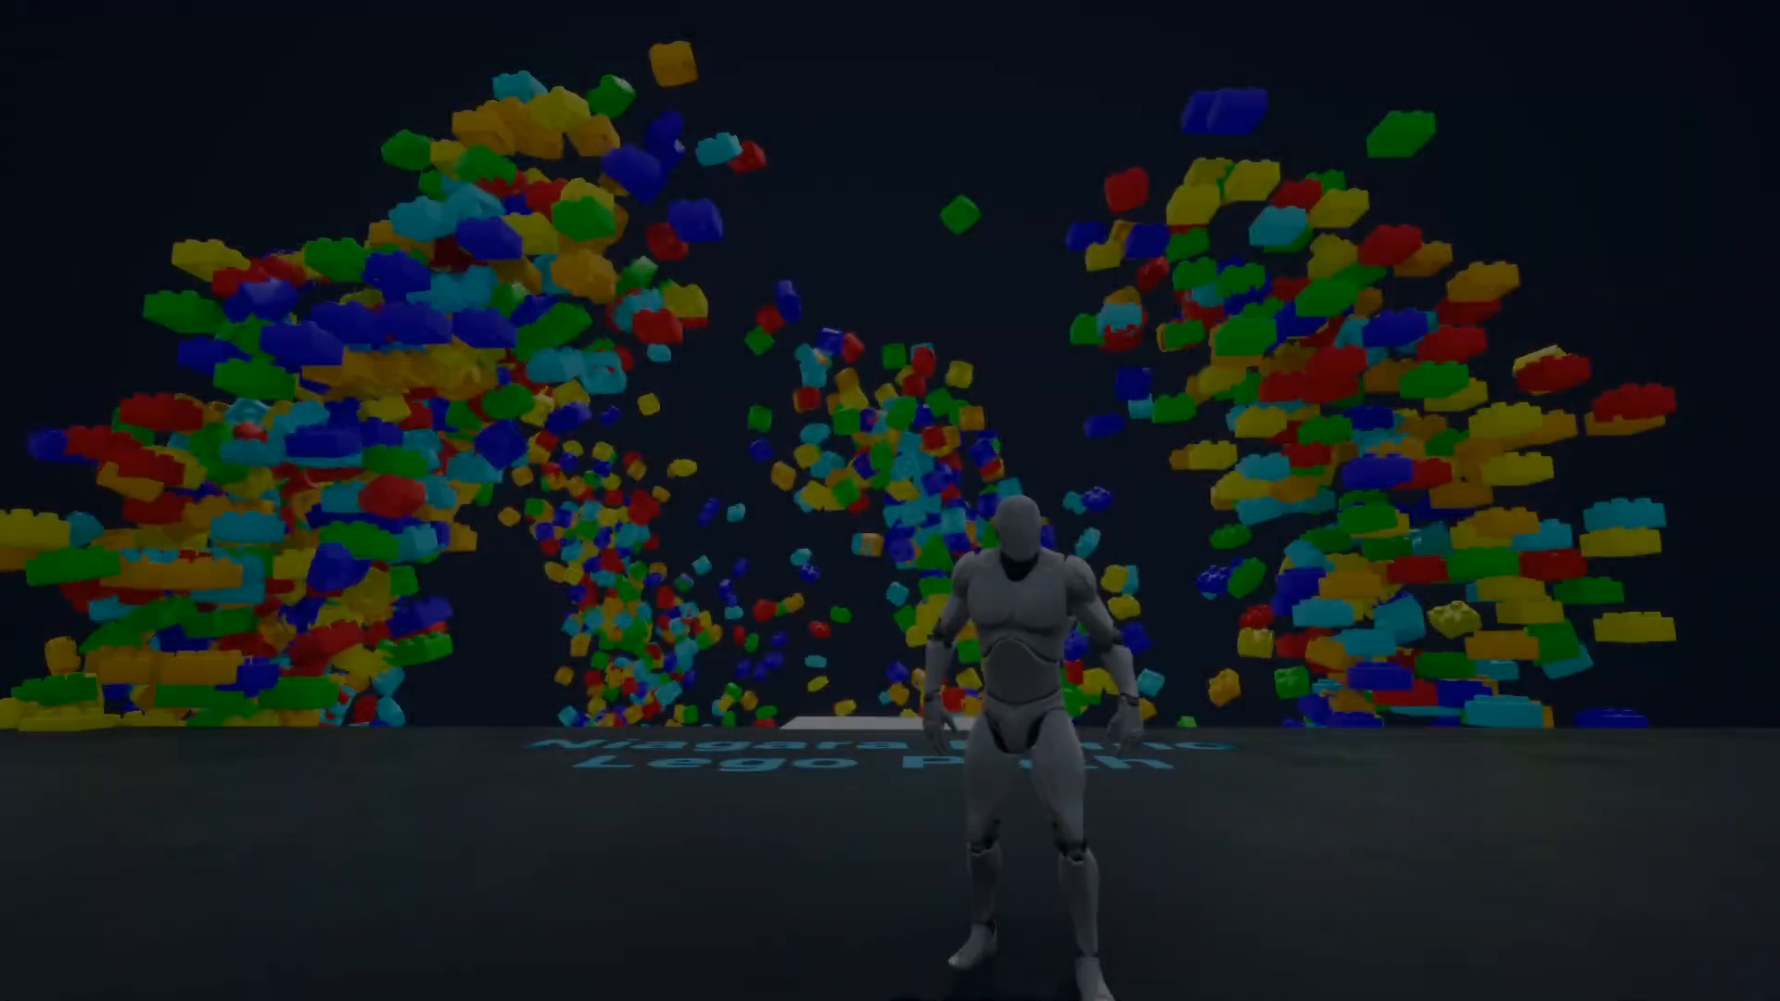
key(w)
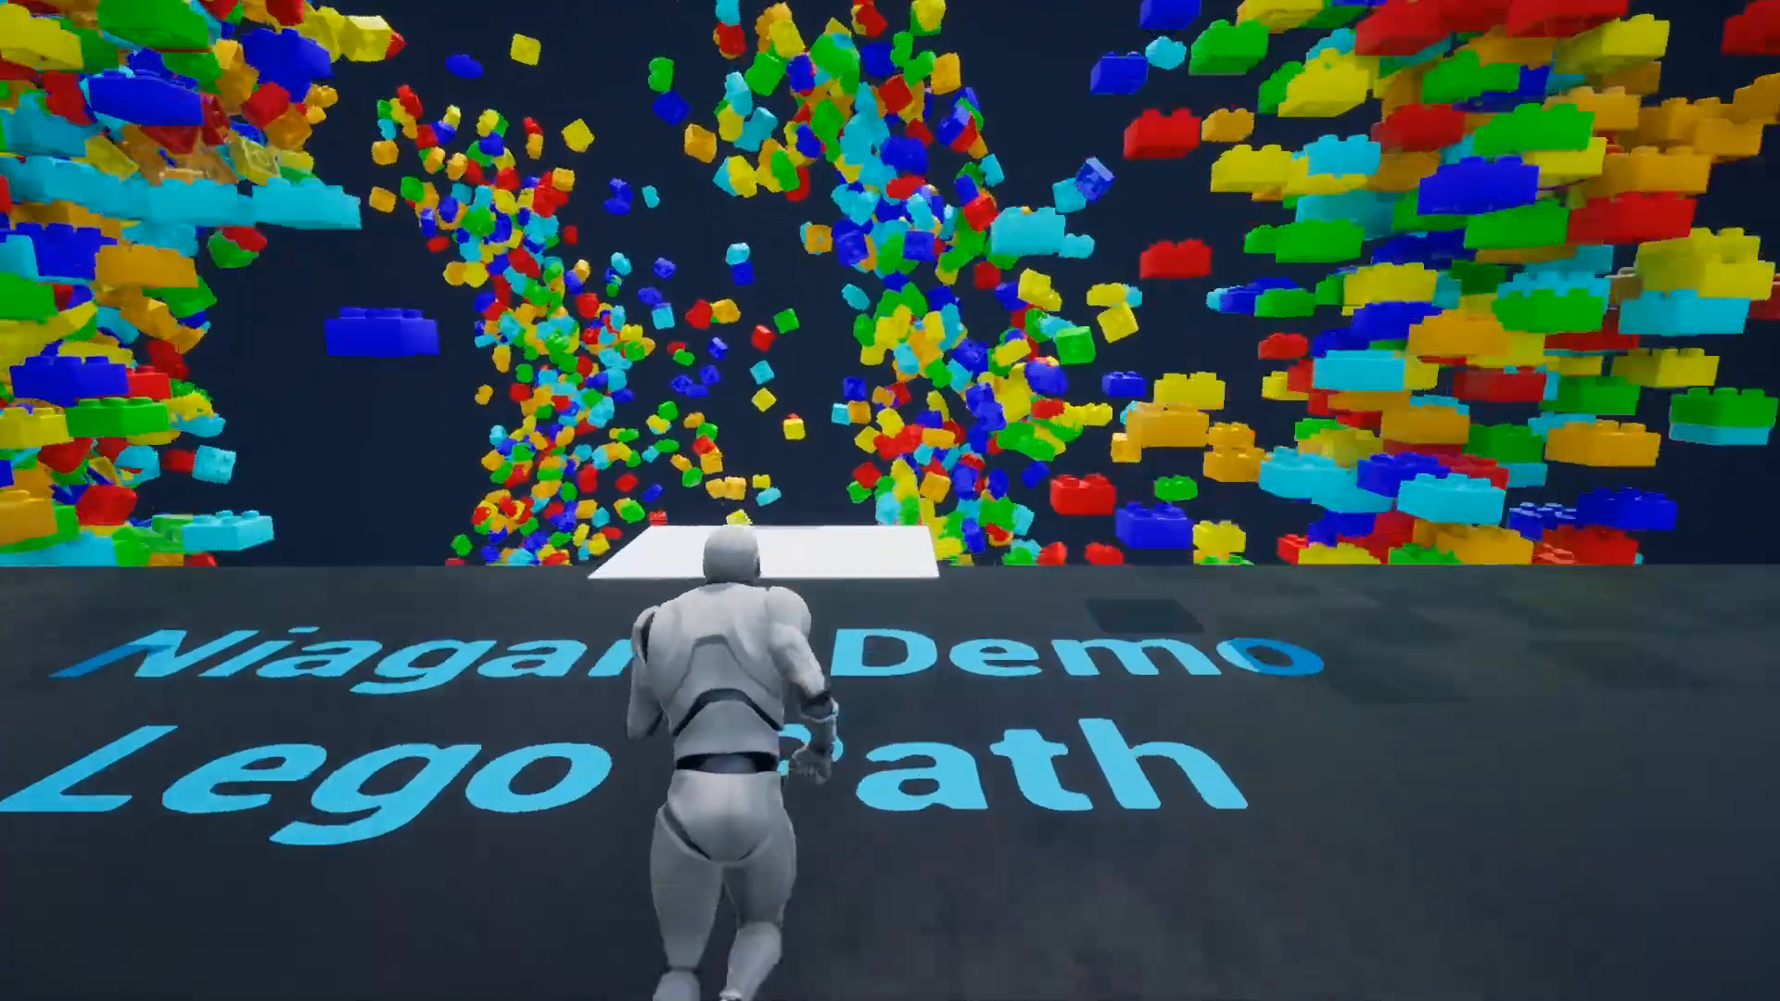
key(w)
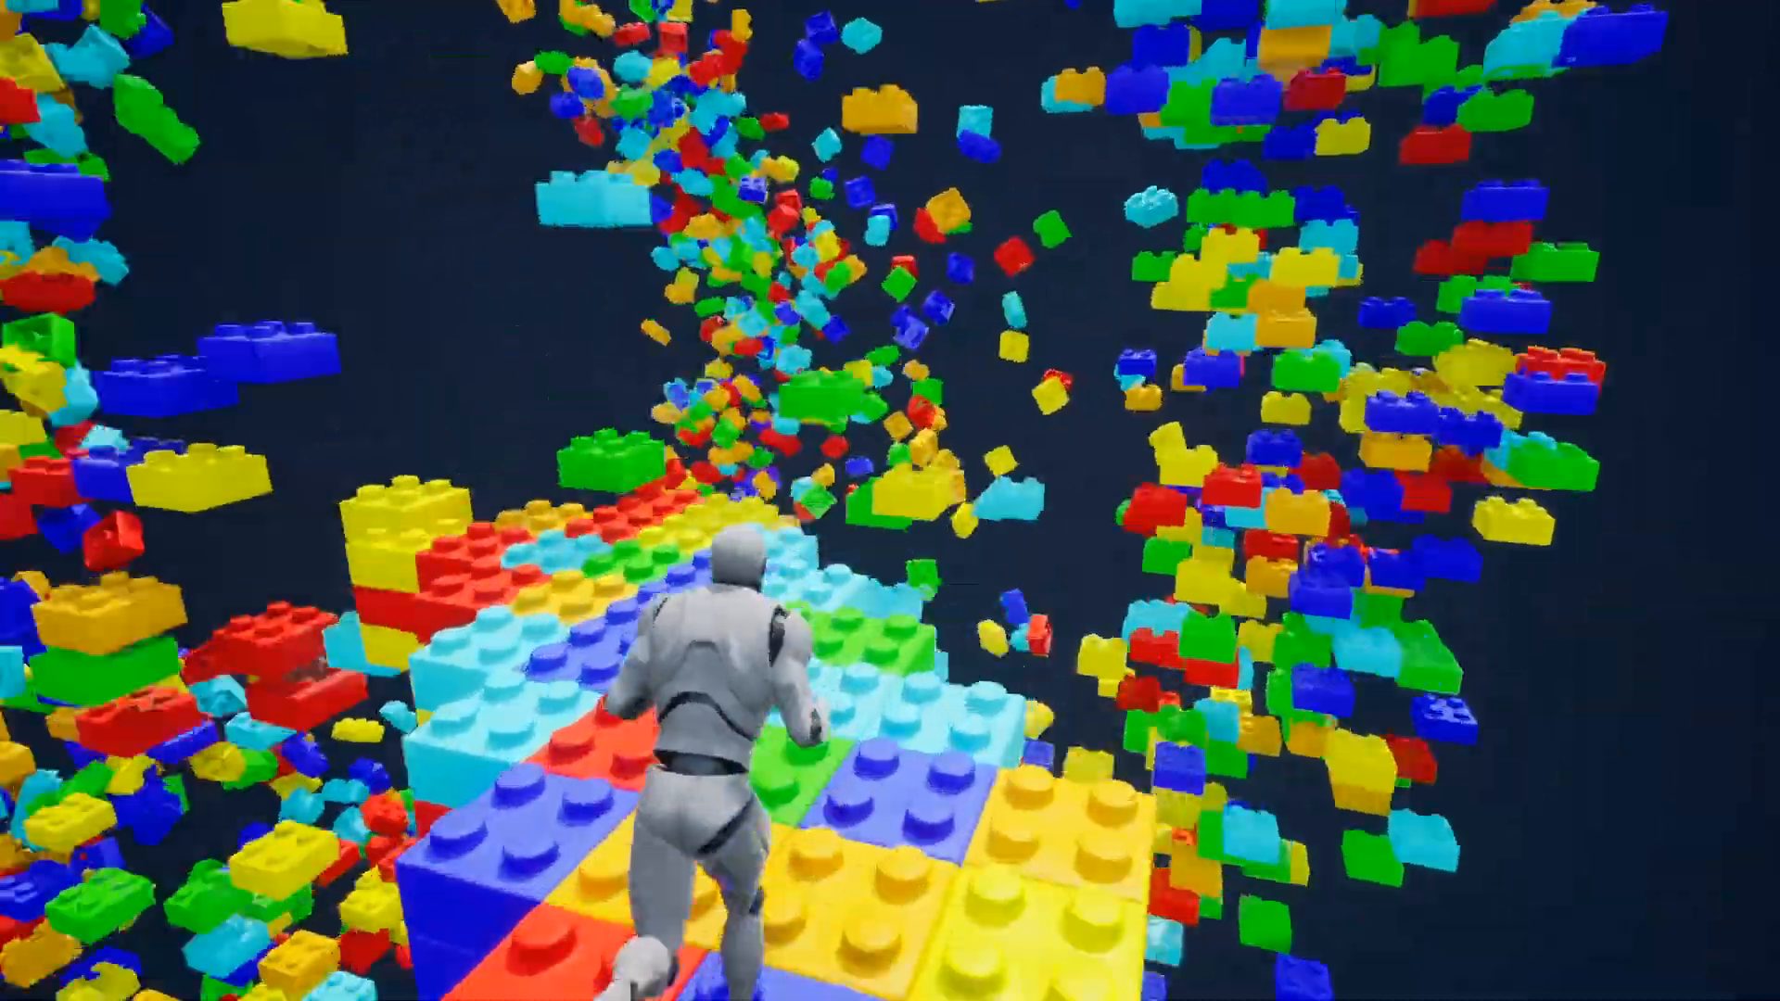